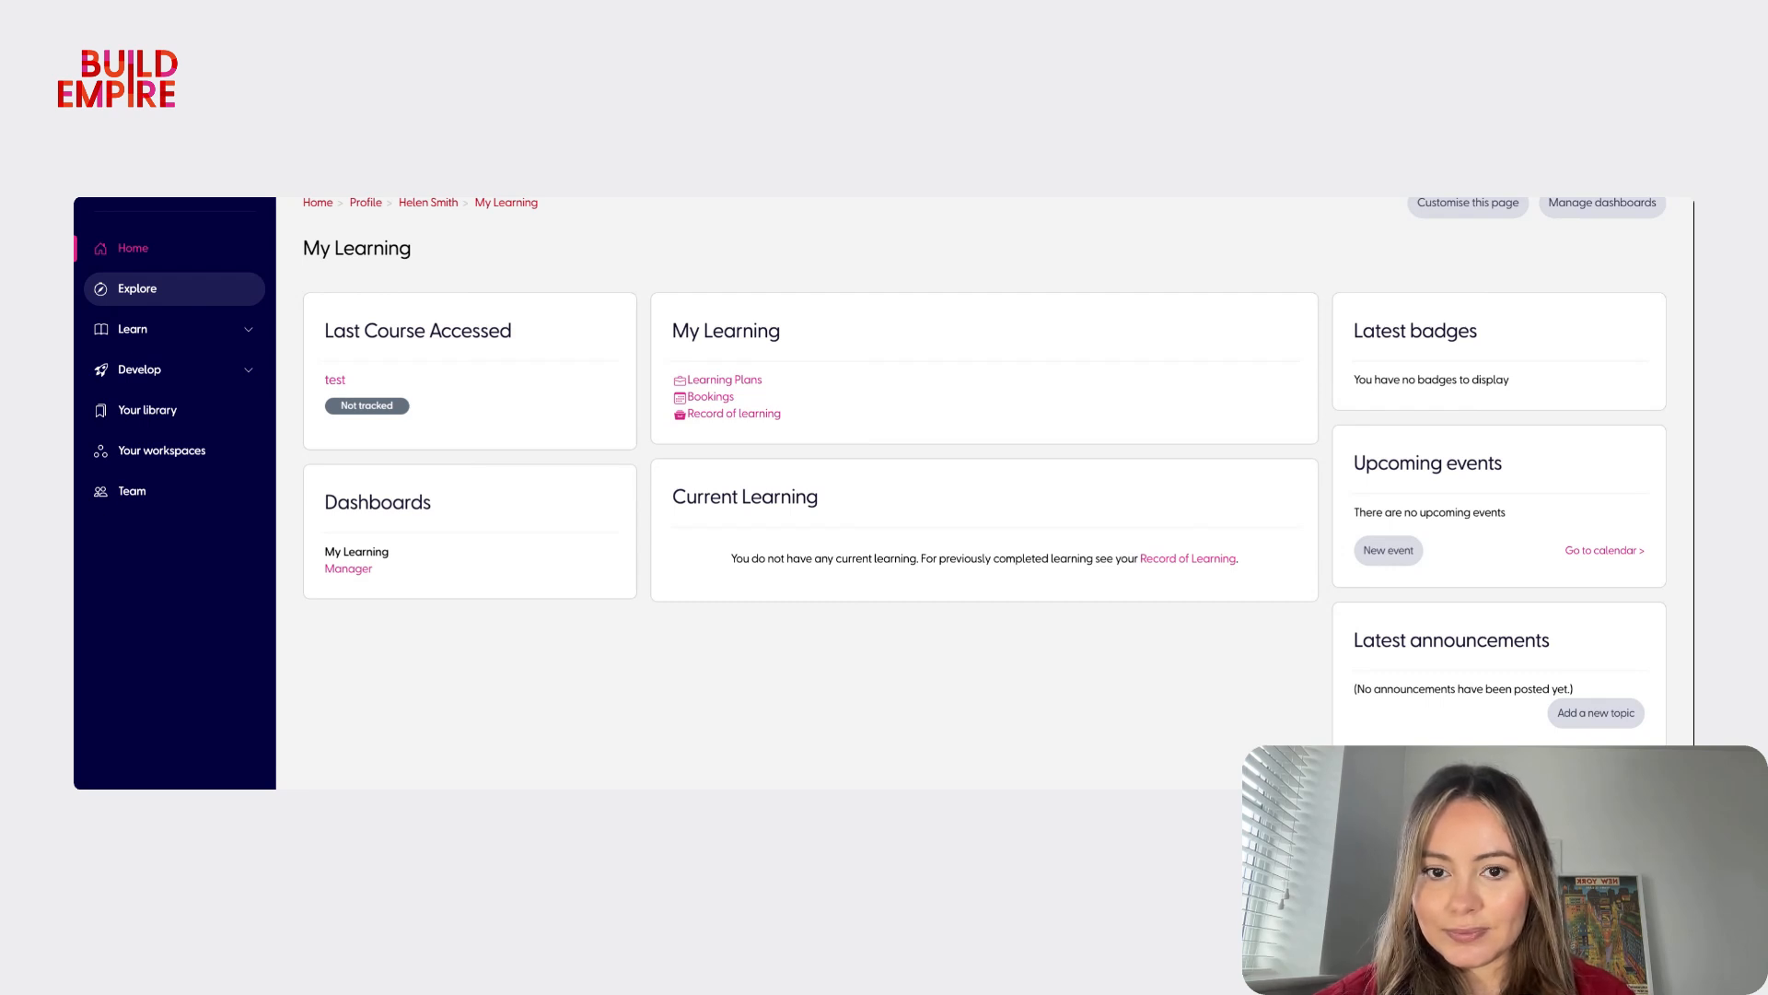
# - Start creating a new course from the Explore catalogue
pyautogui.click(205, 294)
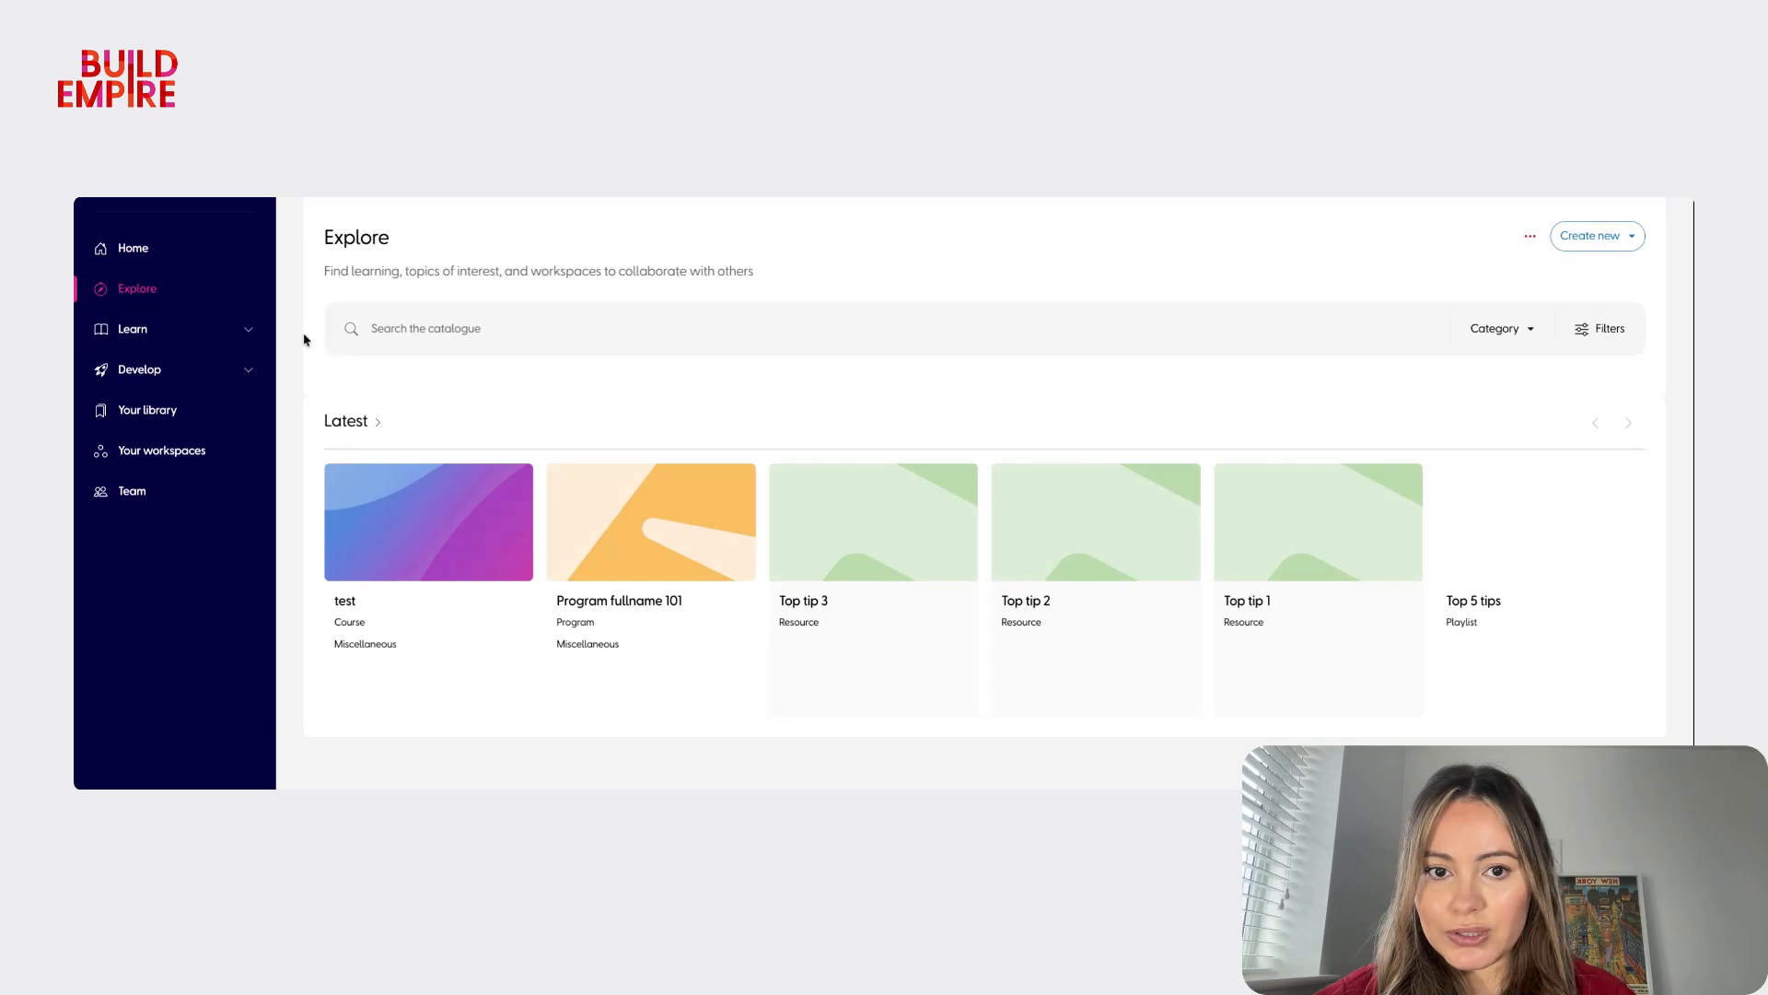
pyautogui.click(1604, 241)
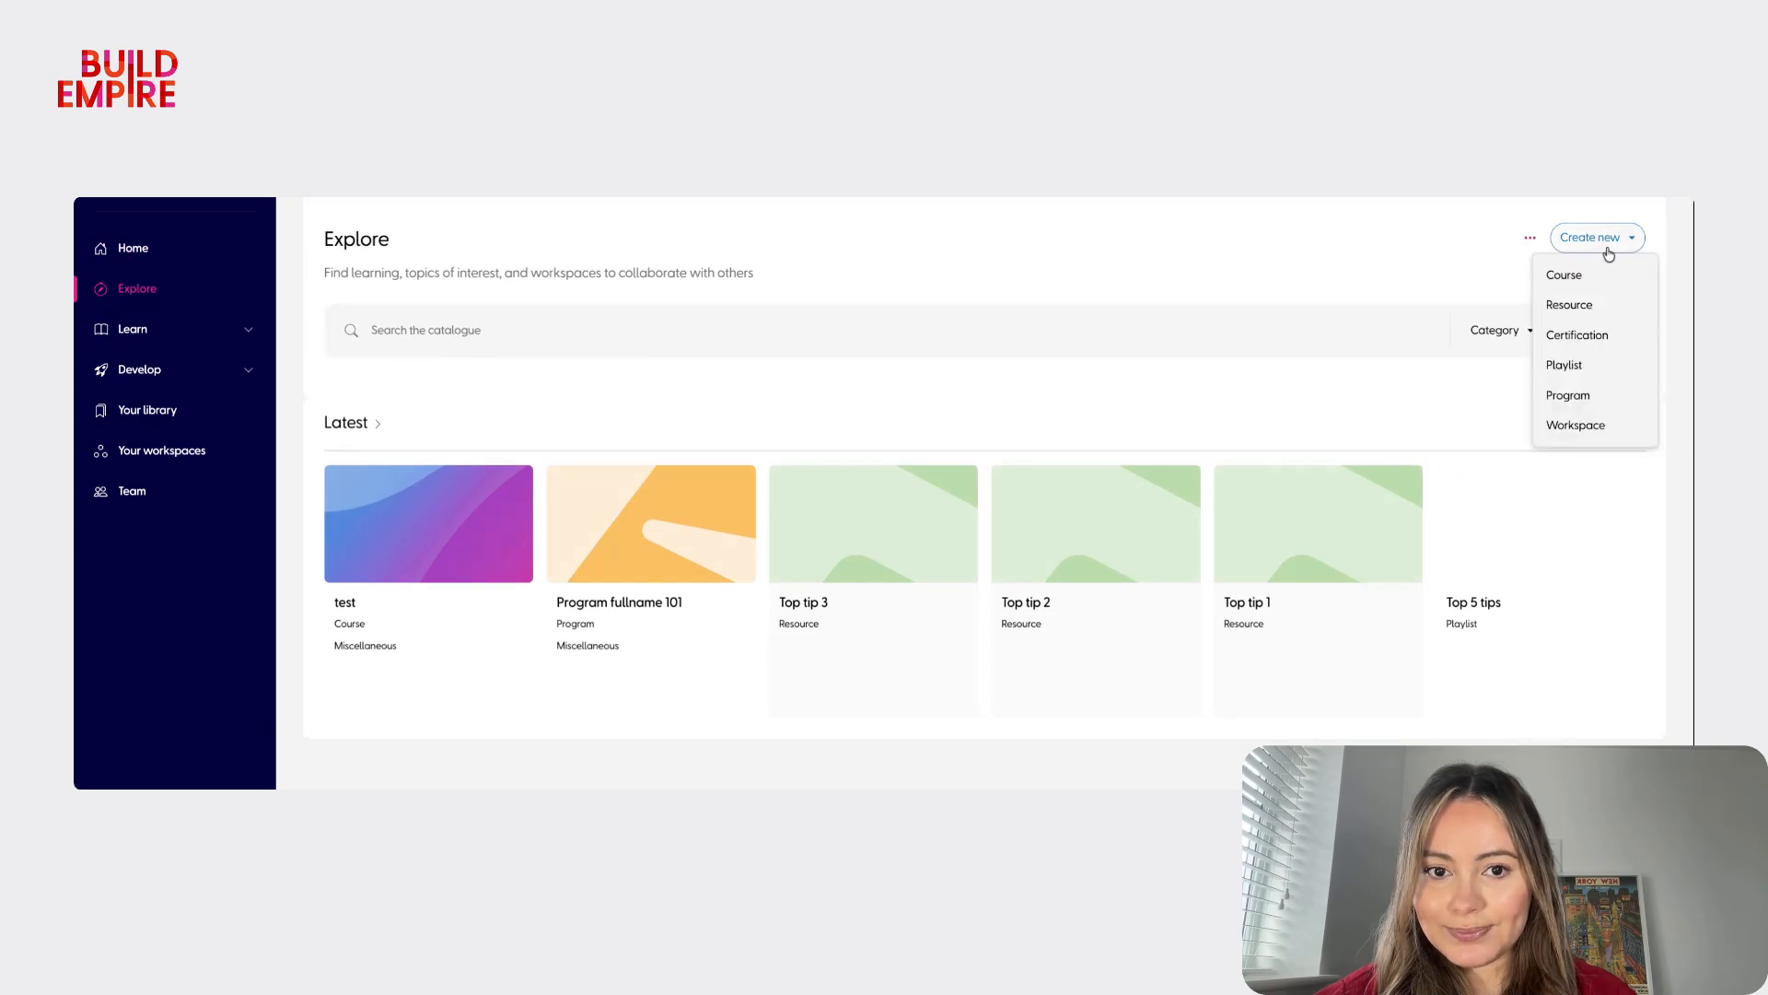
pyautogui.click(1658, 252)
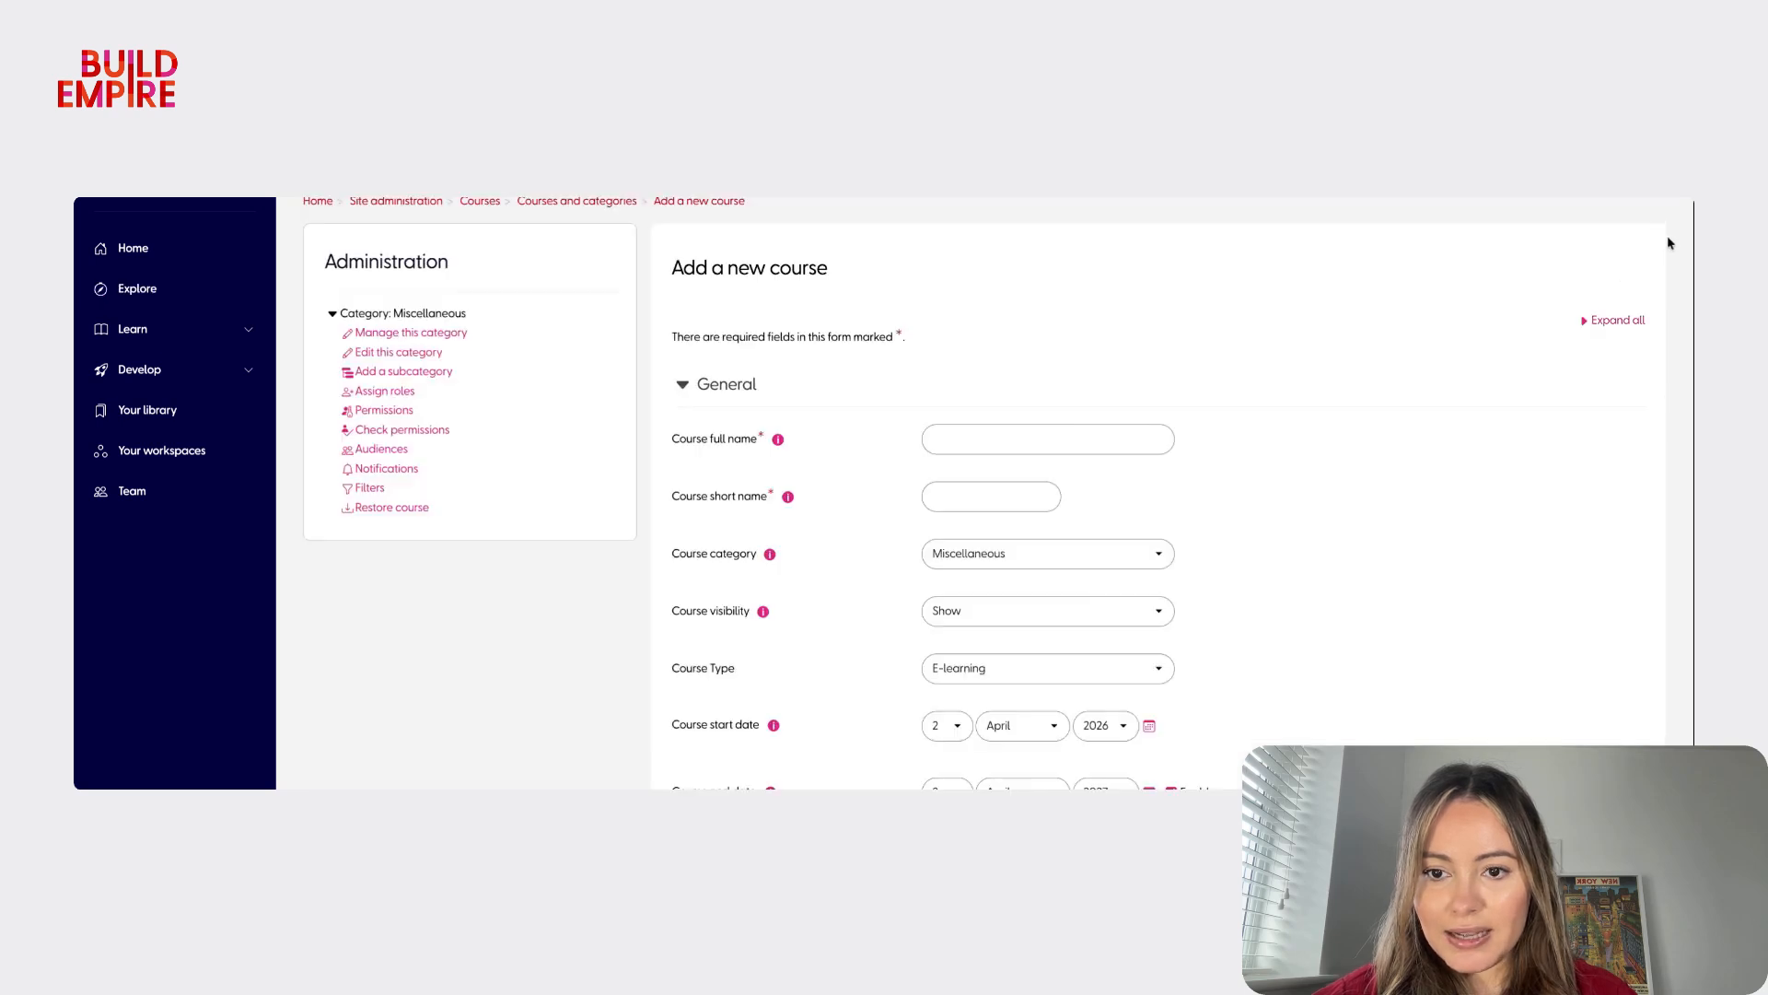
# - Enter "Totara 20 Basics" as the course full name and "Totara20" as the short name
pyautogui.click(1057, 440)
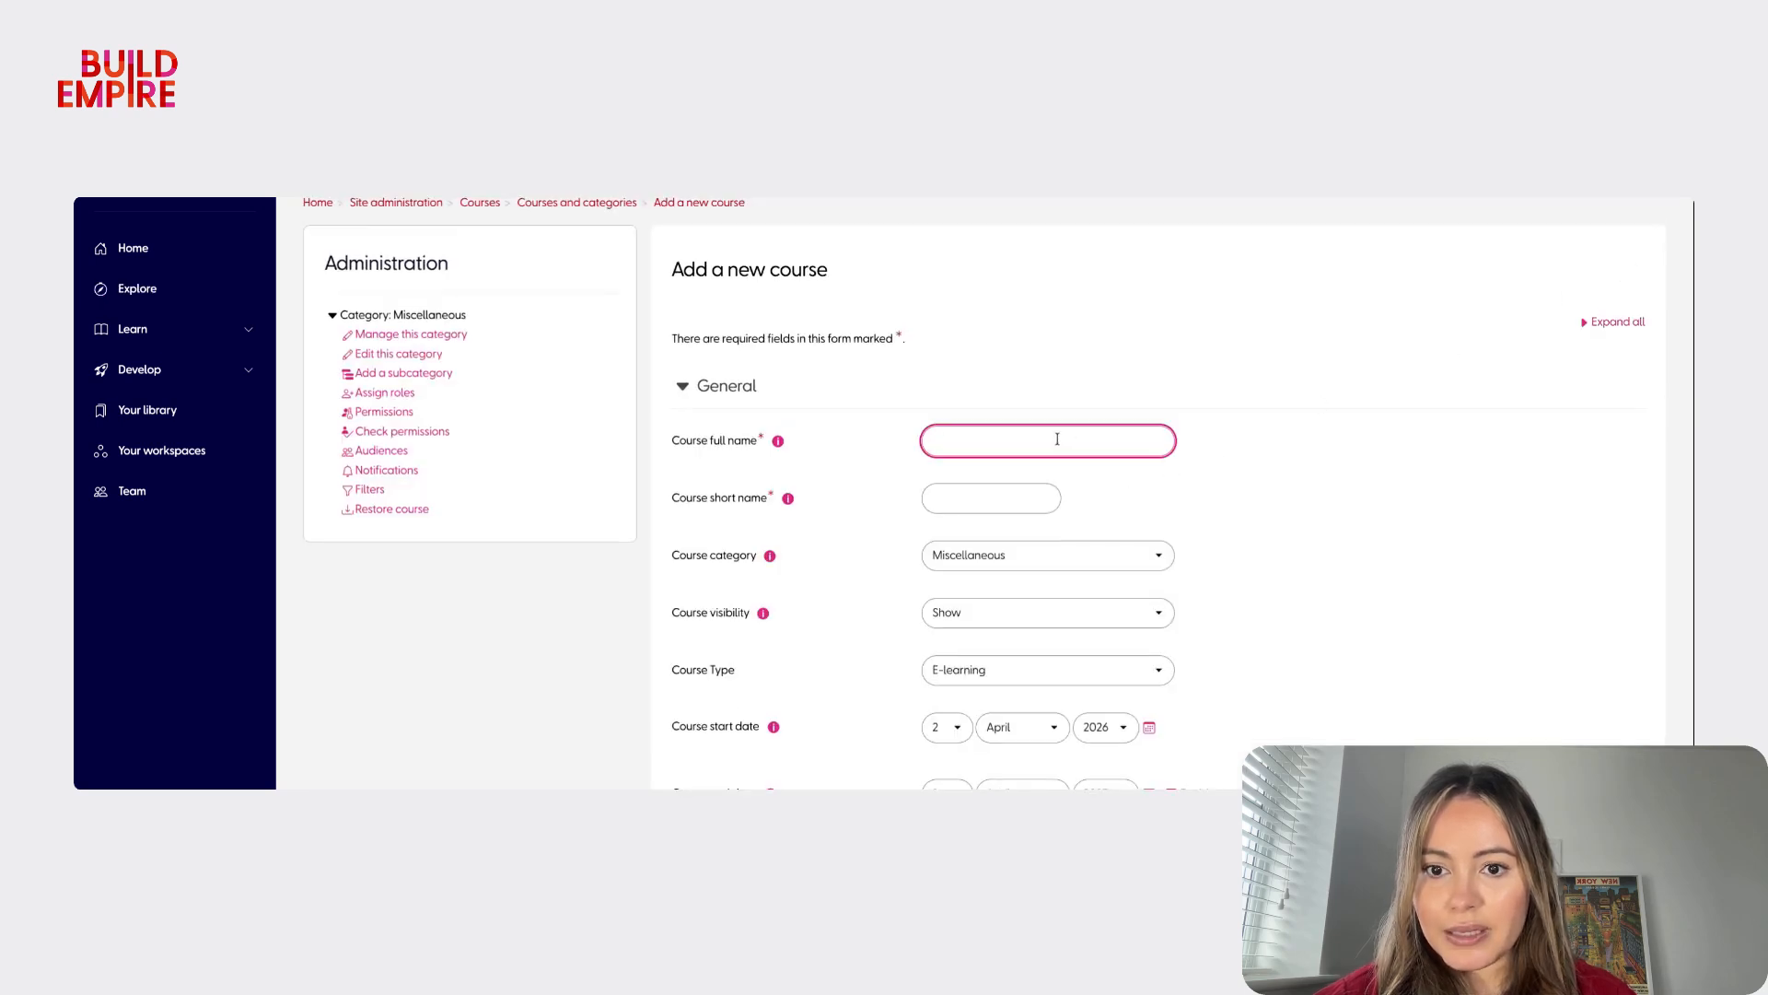
pyautogui.write('Tot')
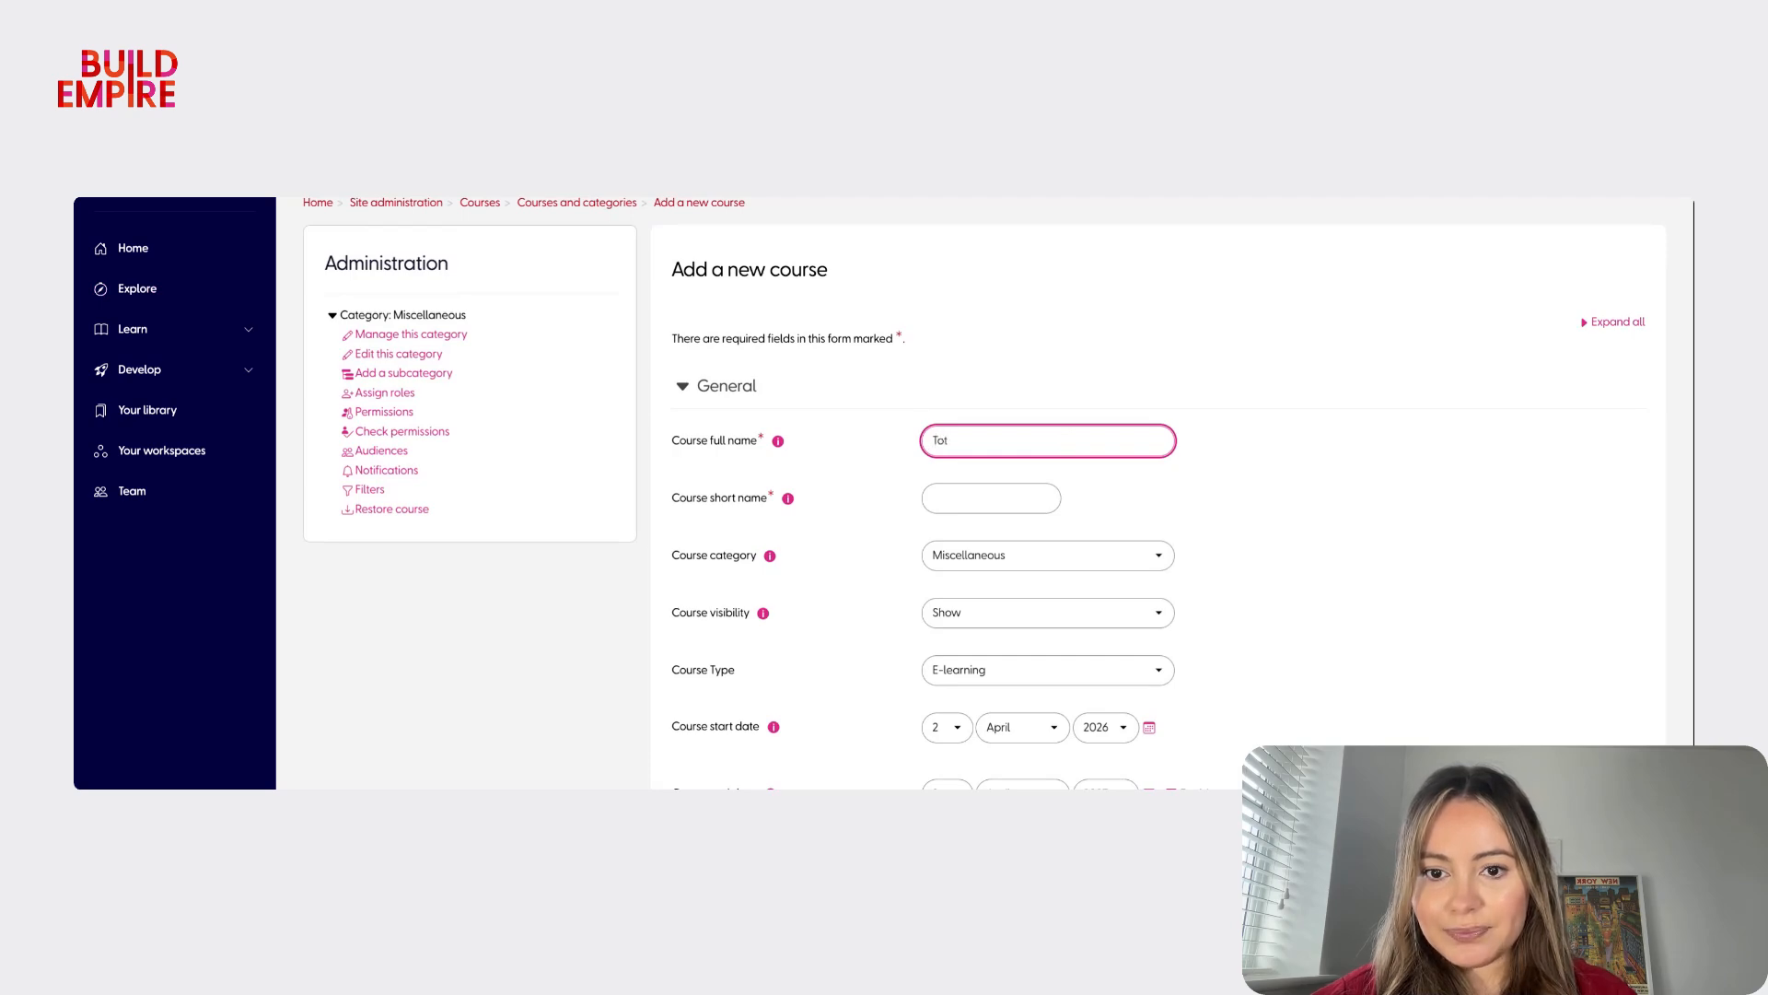
pyautogui.write('ara 20 Basics')
pyautogui.click(1017, 488)
pyautogui.click(985, 490)
pyautogui.write('Totara20')
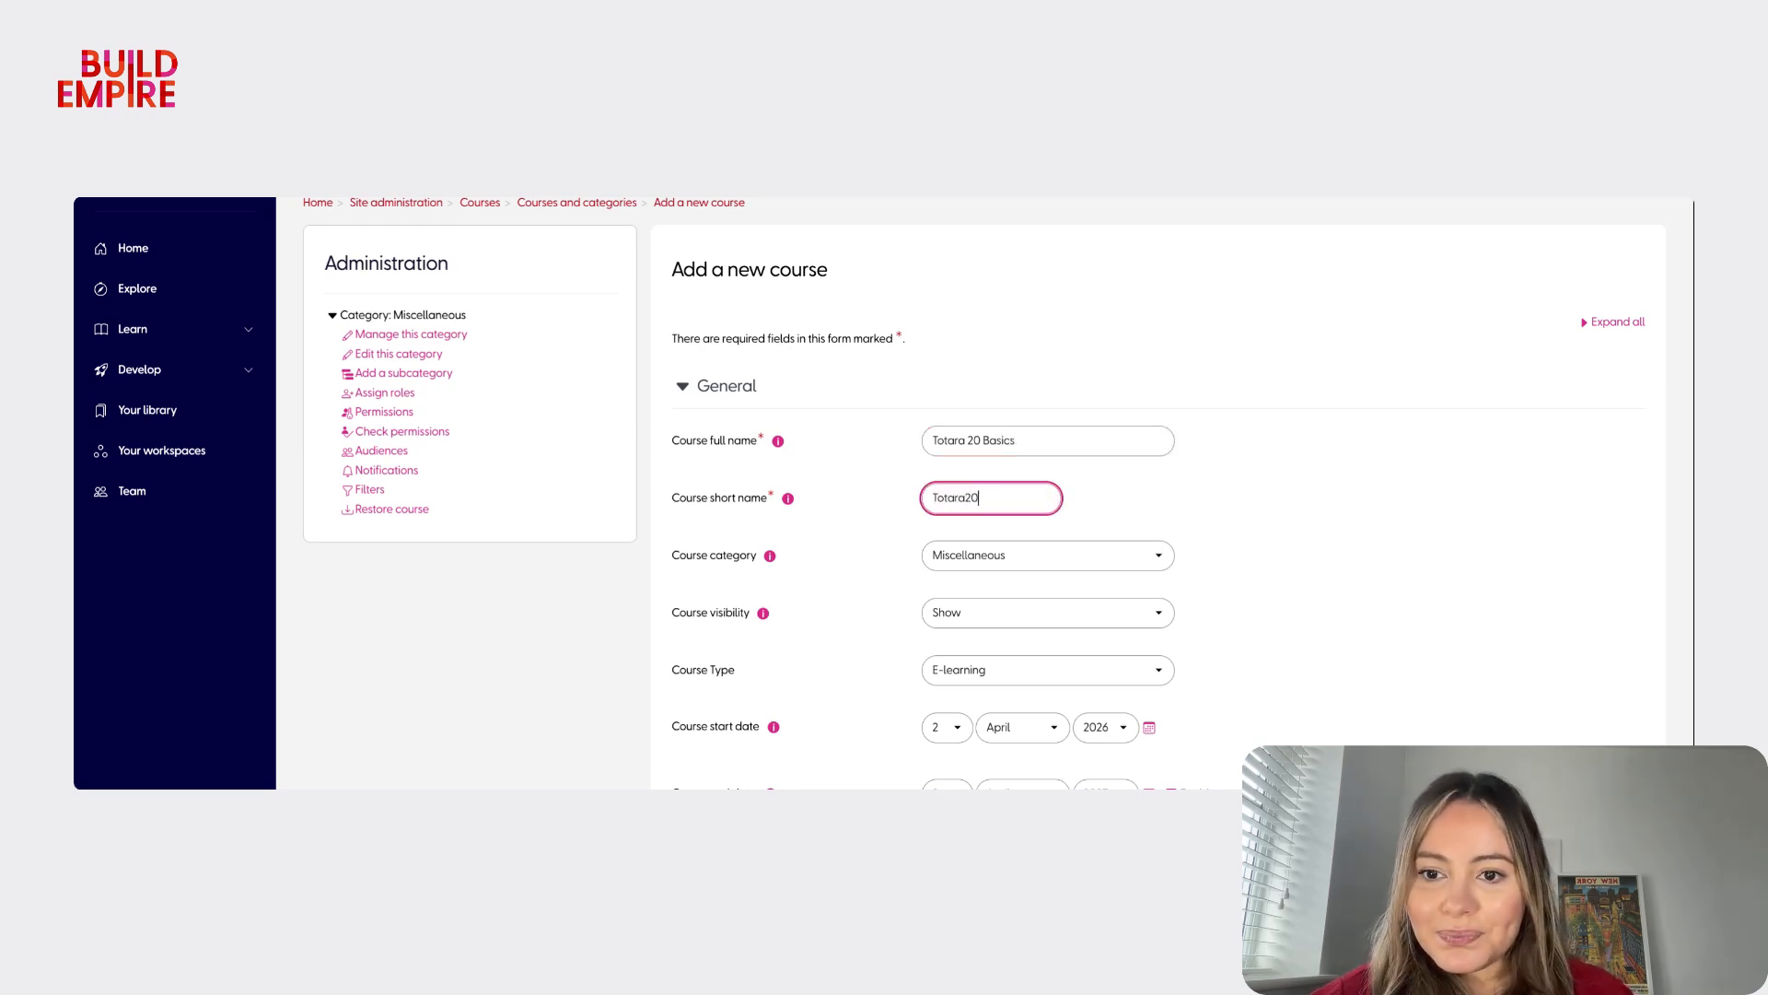
pyautogui.click(1166, 495)
# - Keep E-learning as the course type
pyautogui.scroll(-2, 1167, 497)
pyautogui.scroll(-4, 1166, 499)
pyautogui.click(1128, 430)
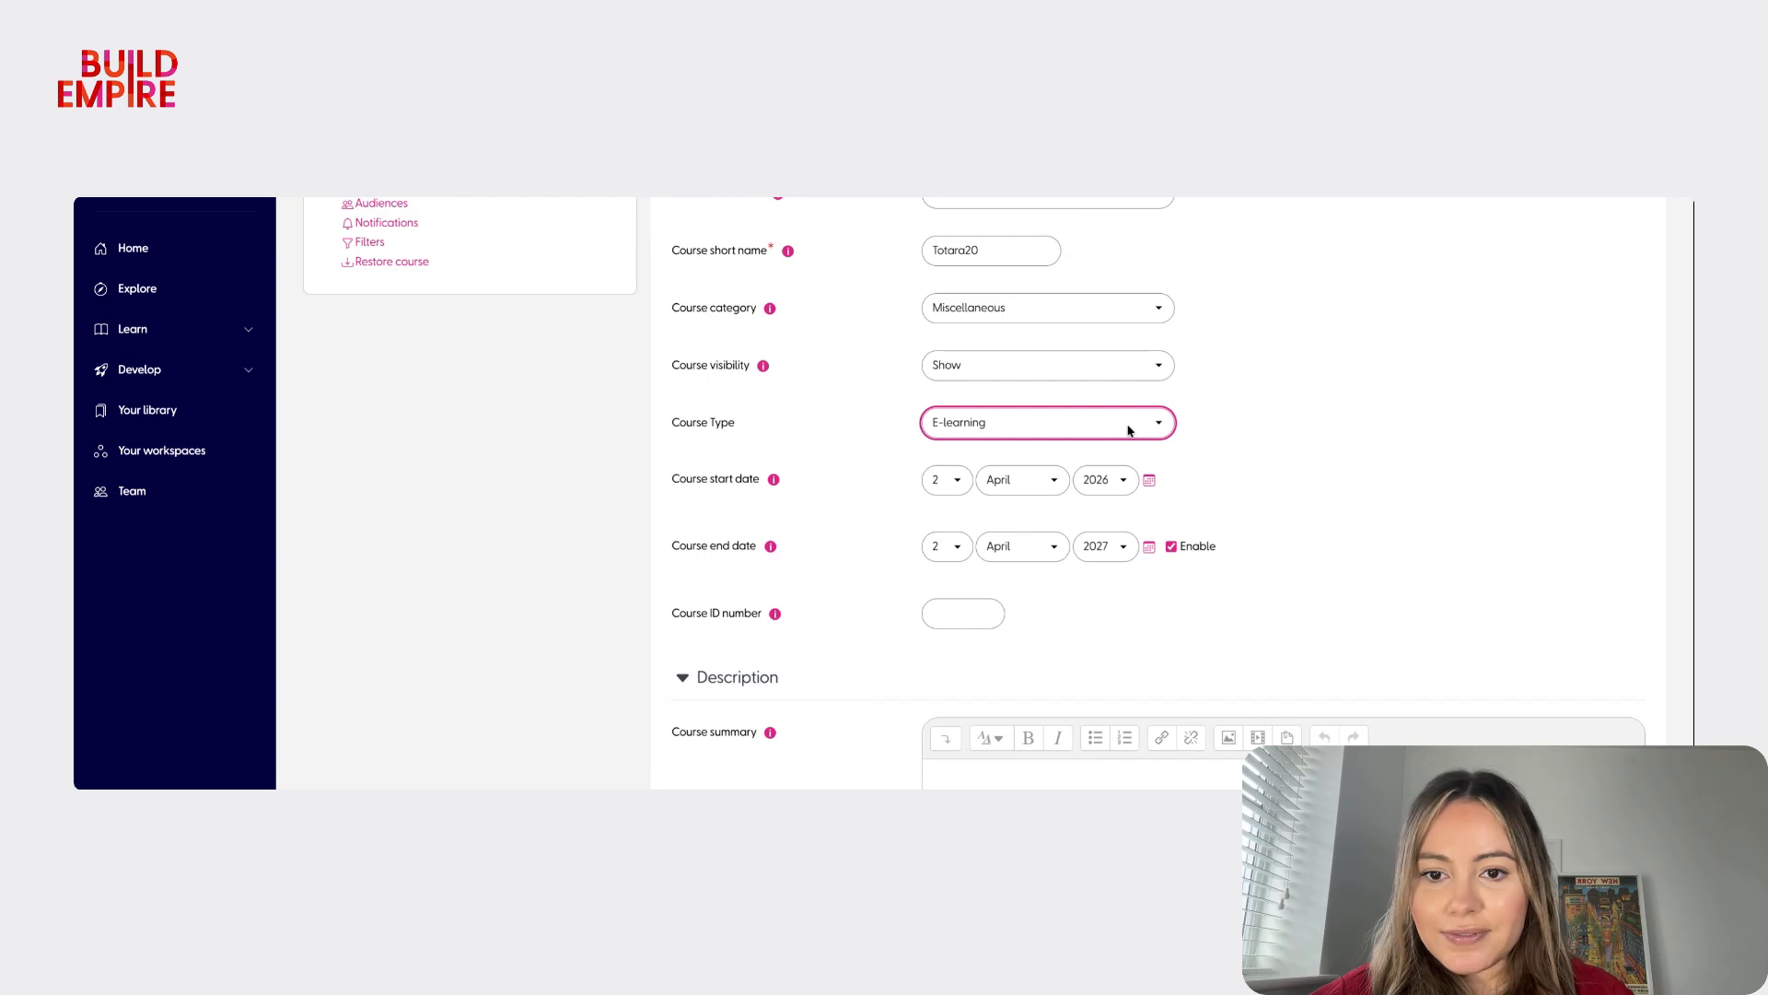
pyautogui.click(1213, 433)
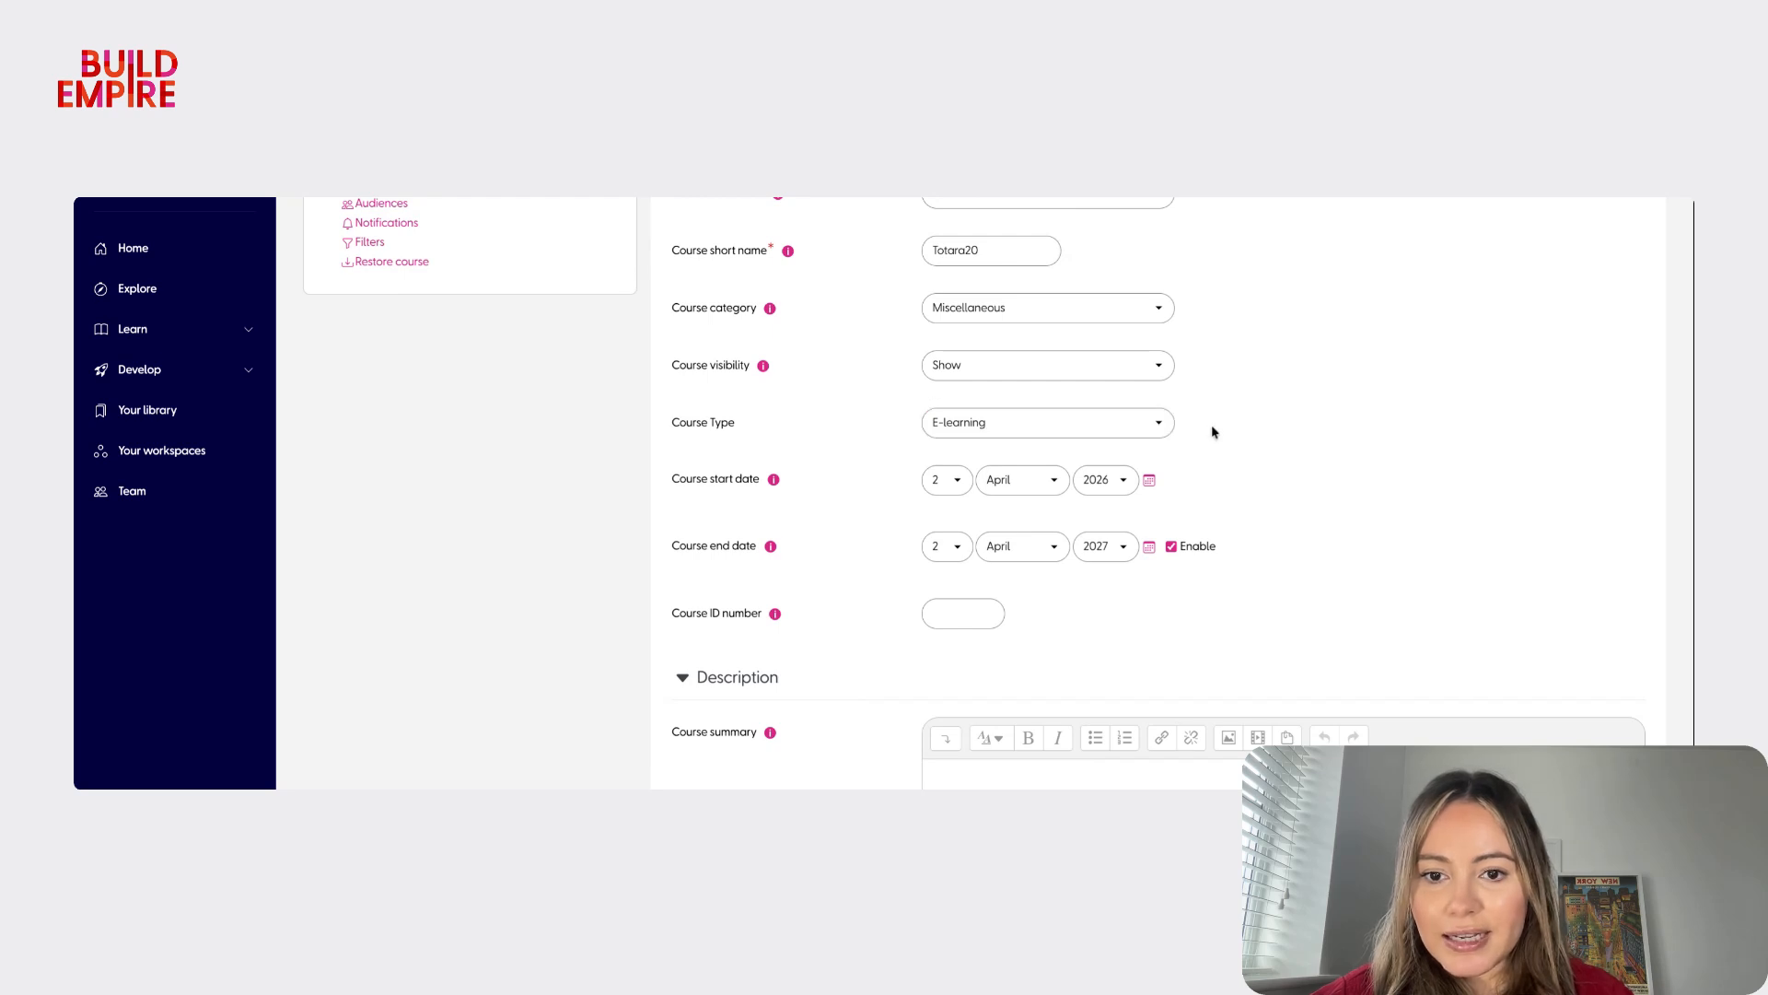
# - Set the course end date to 2 June 2026
pyautogui.click(1047, 550)
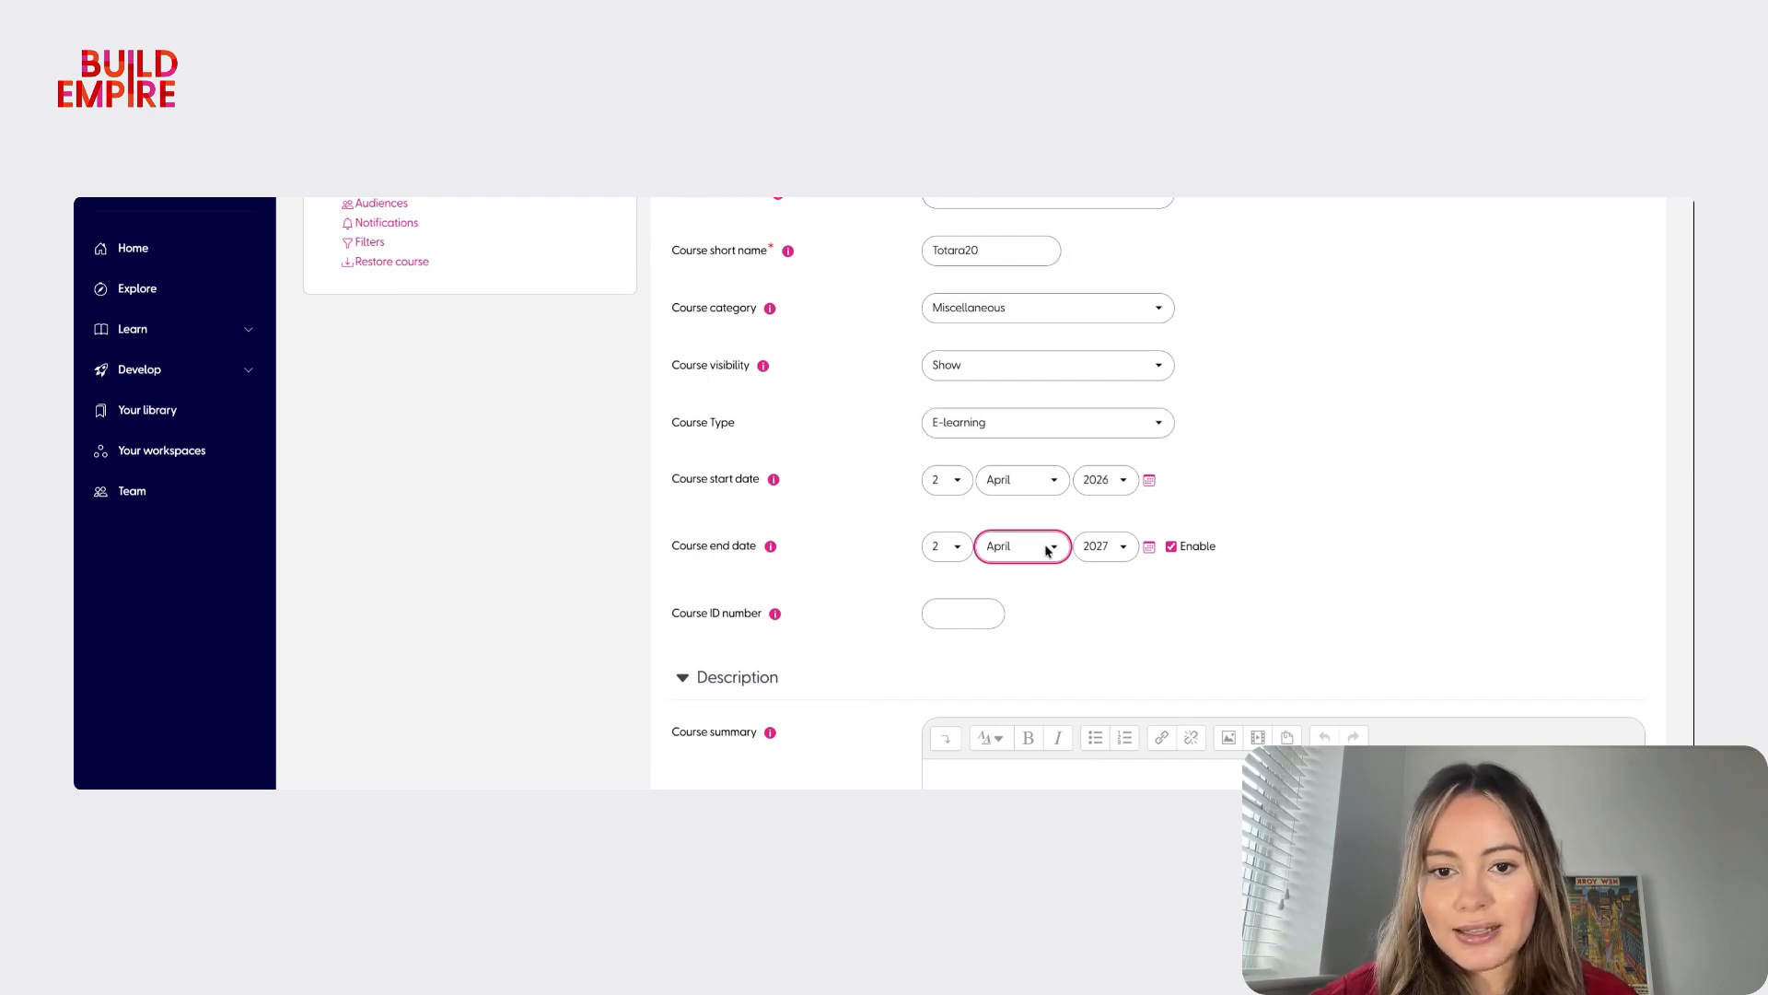
pyautogui.press('Down')
pyautogui.press('Down')
pyautogui.click(1112, 556)
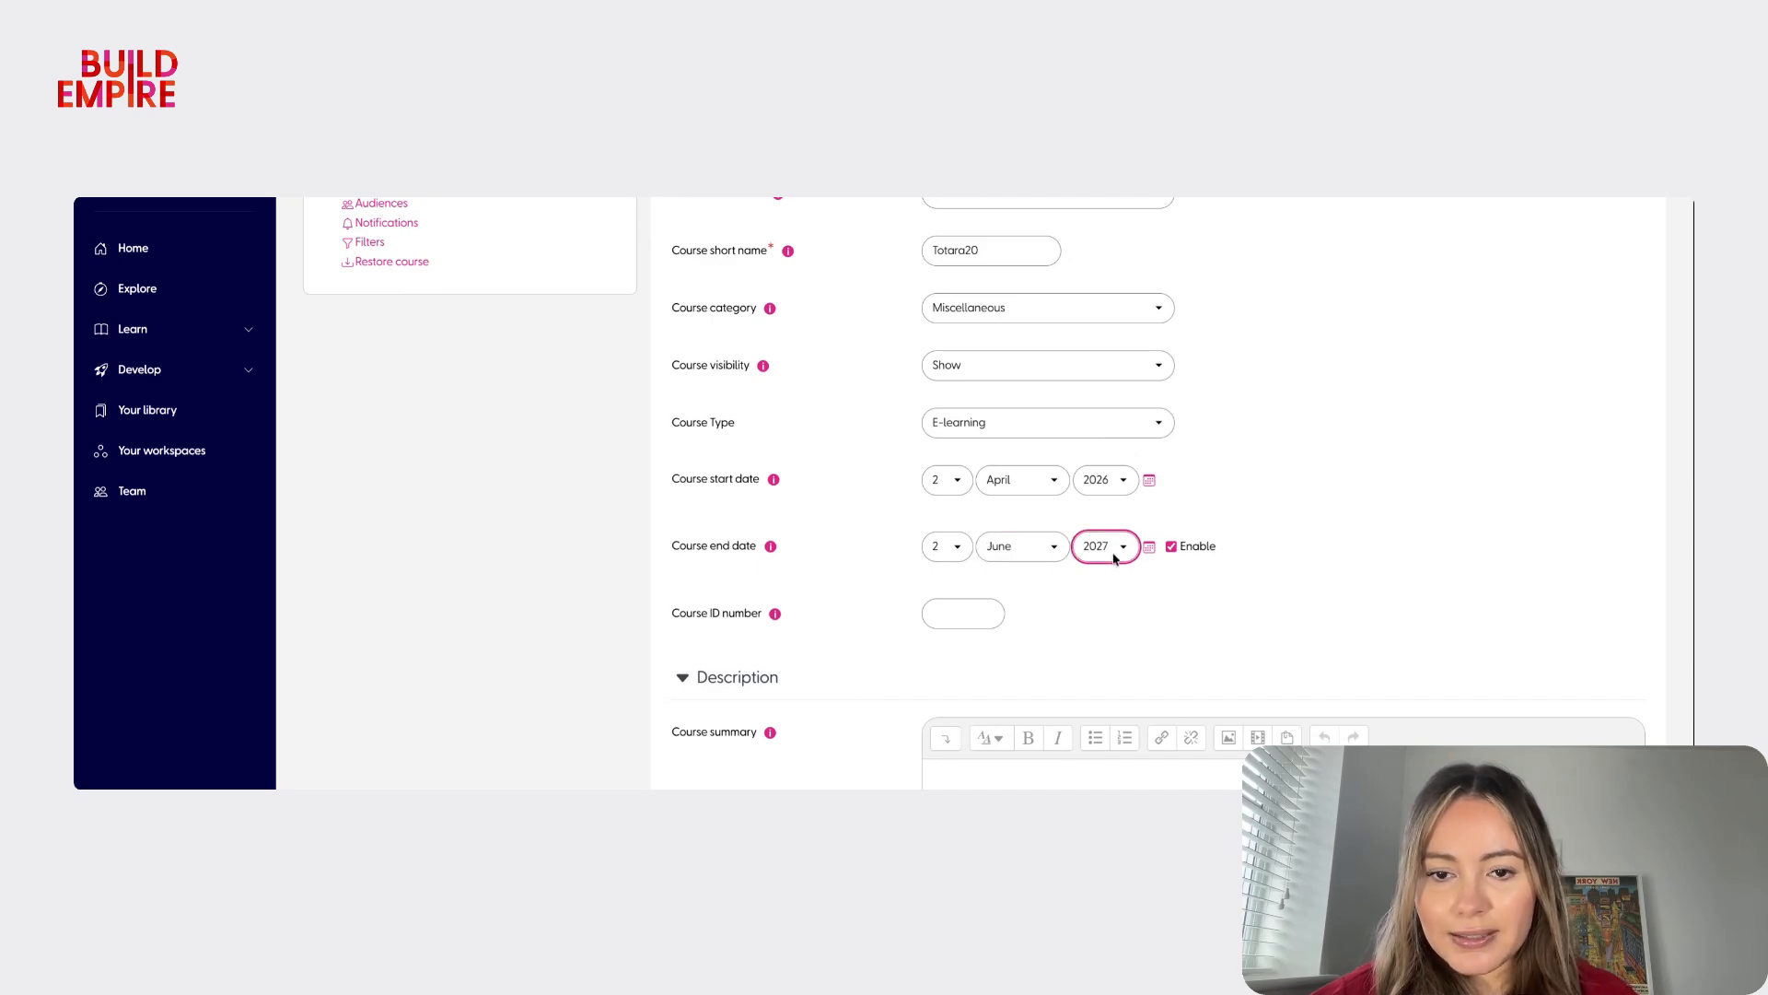
pyautogui.press('Up')
pyautogui.click(1230, 518)
# - Write the course summary "This course introduces Totara 20 features and shows you how to use Totara 20 effectively."
pyautogui.scroll(-5, 1229, 517)
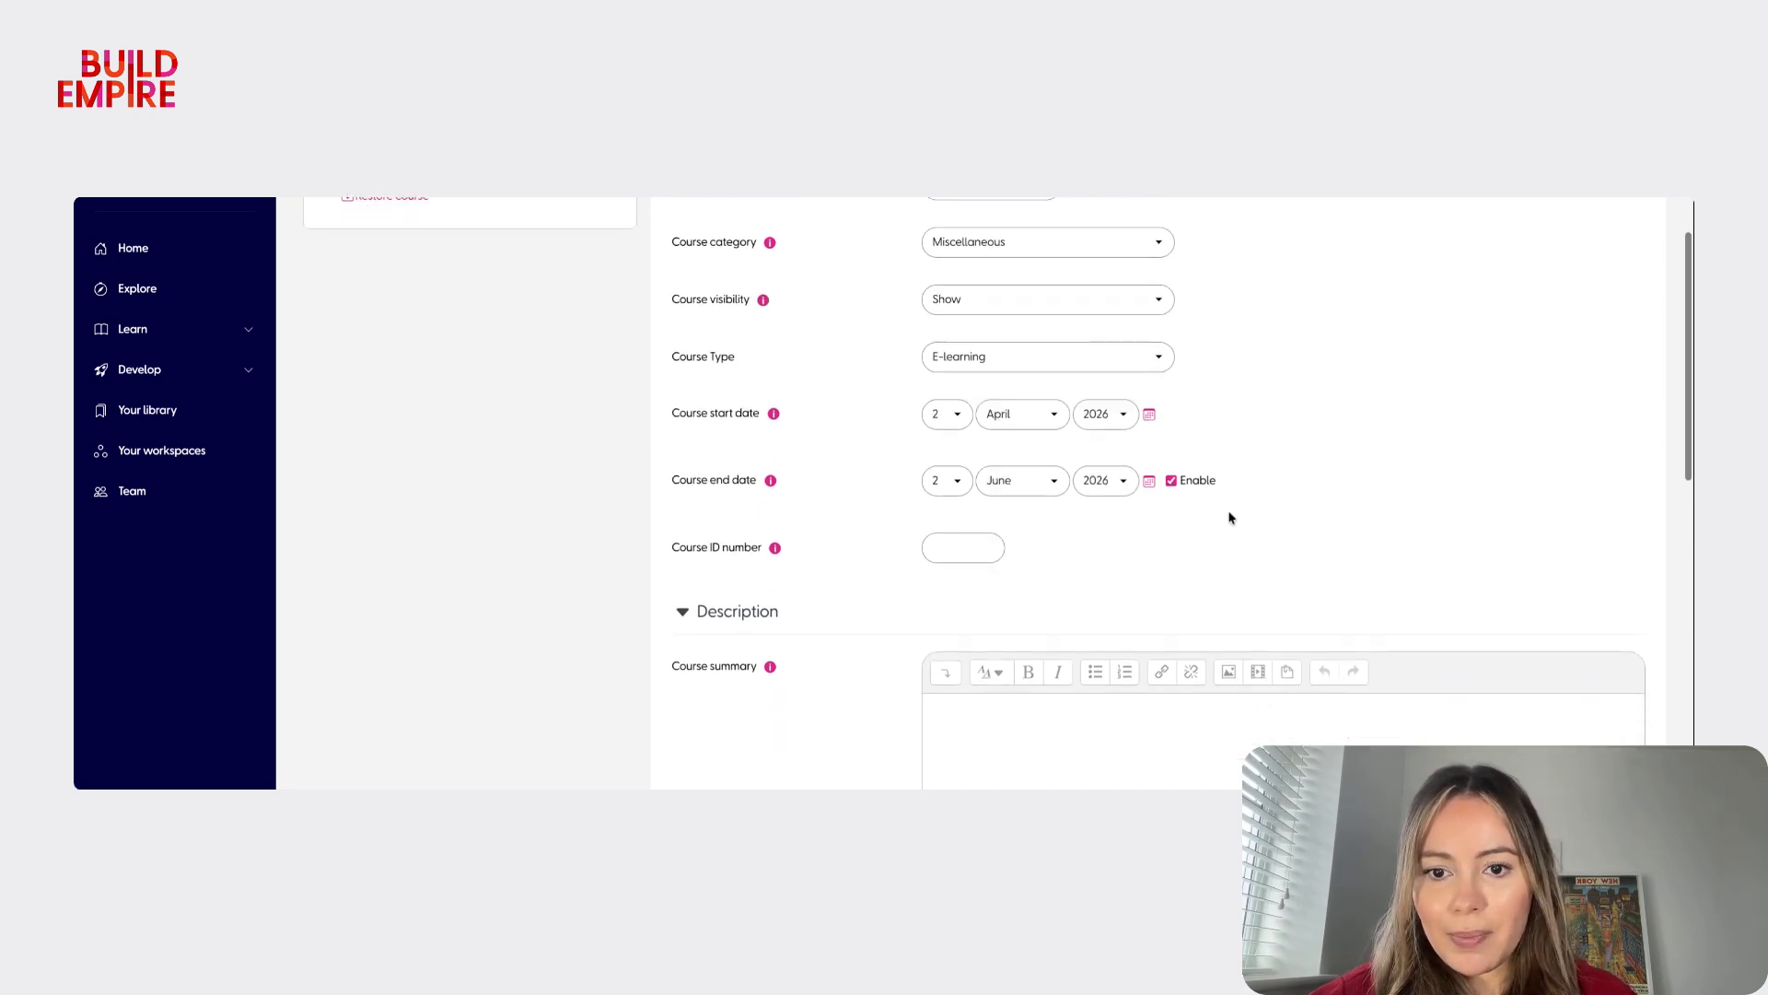
pyautogui.click(1164, 623)
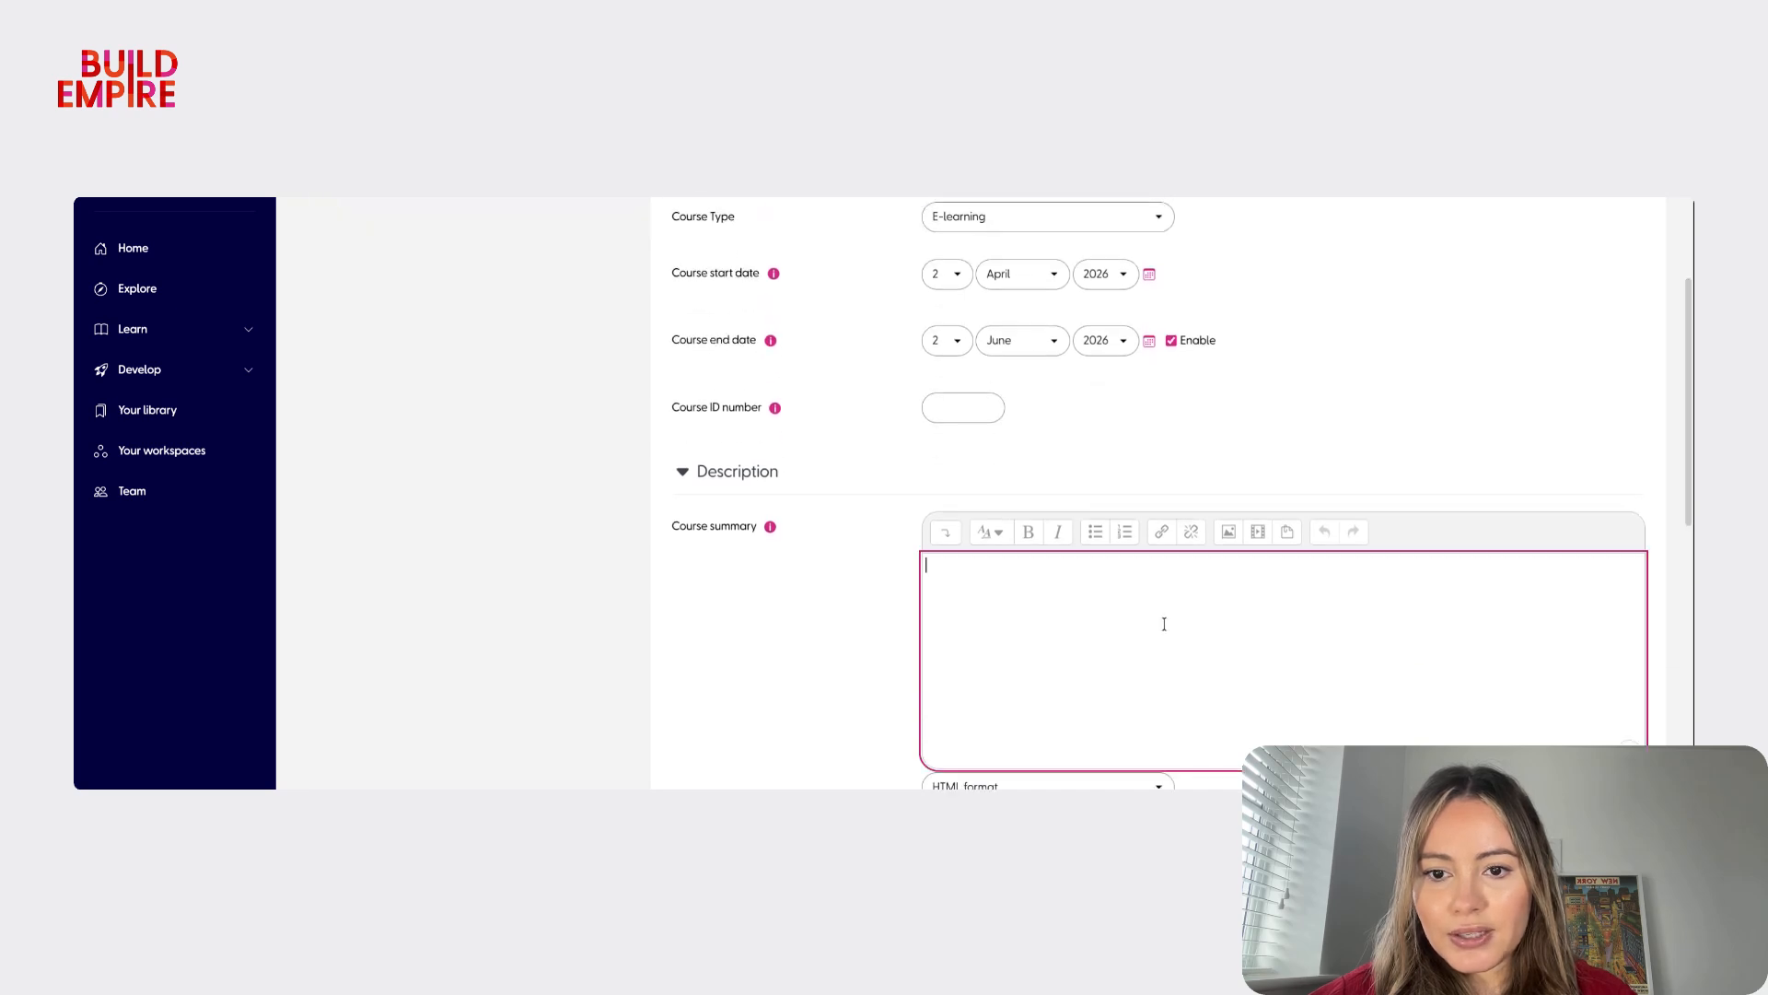
pyautogui.write('This cour')
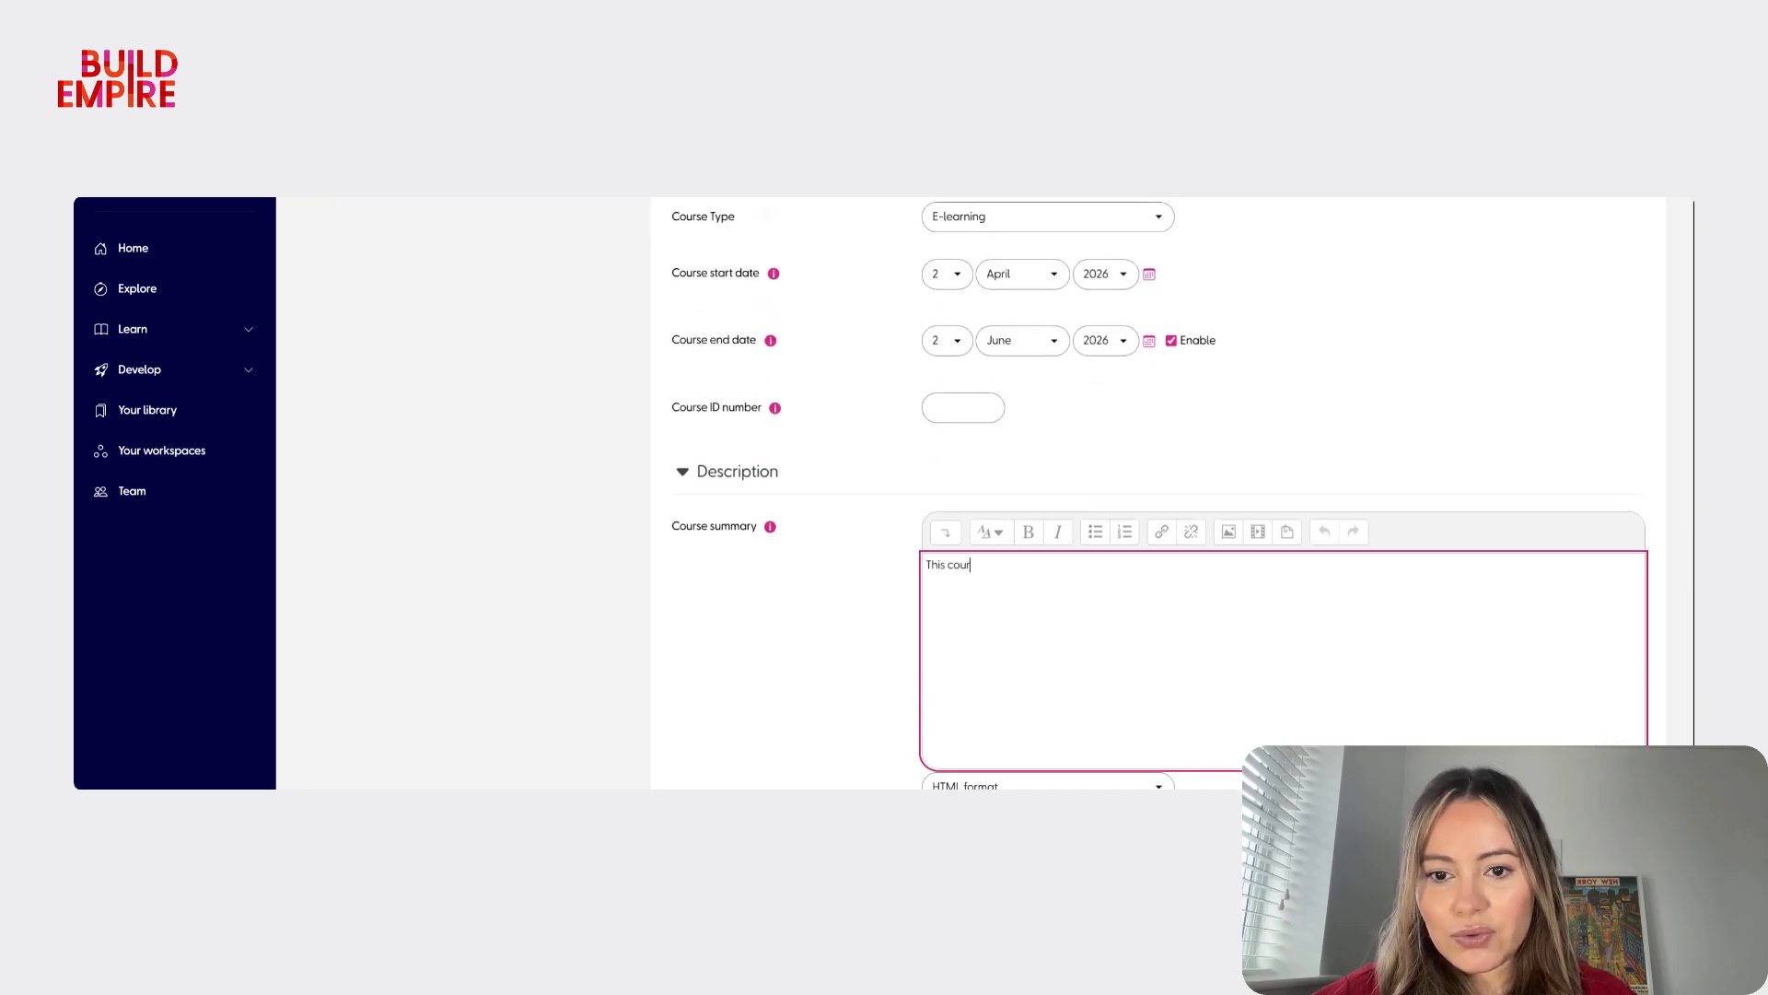
pyautogui.write('se introduces totara')
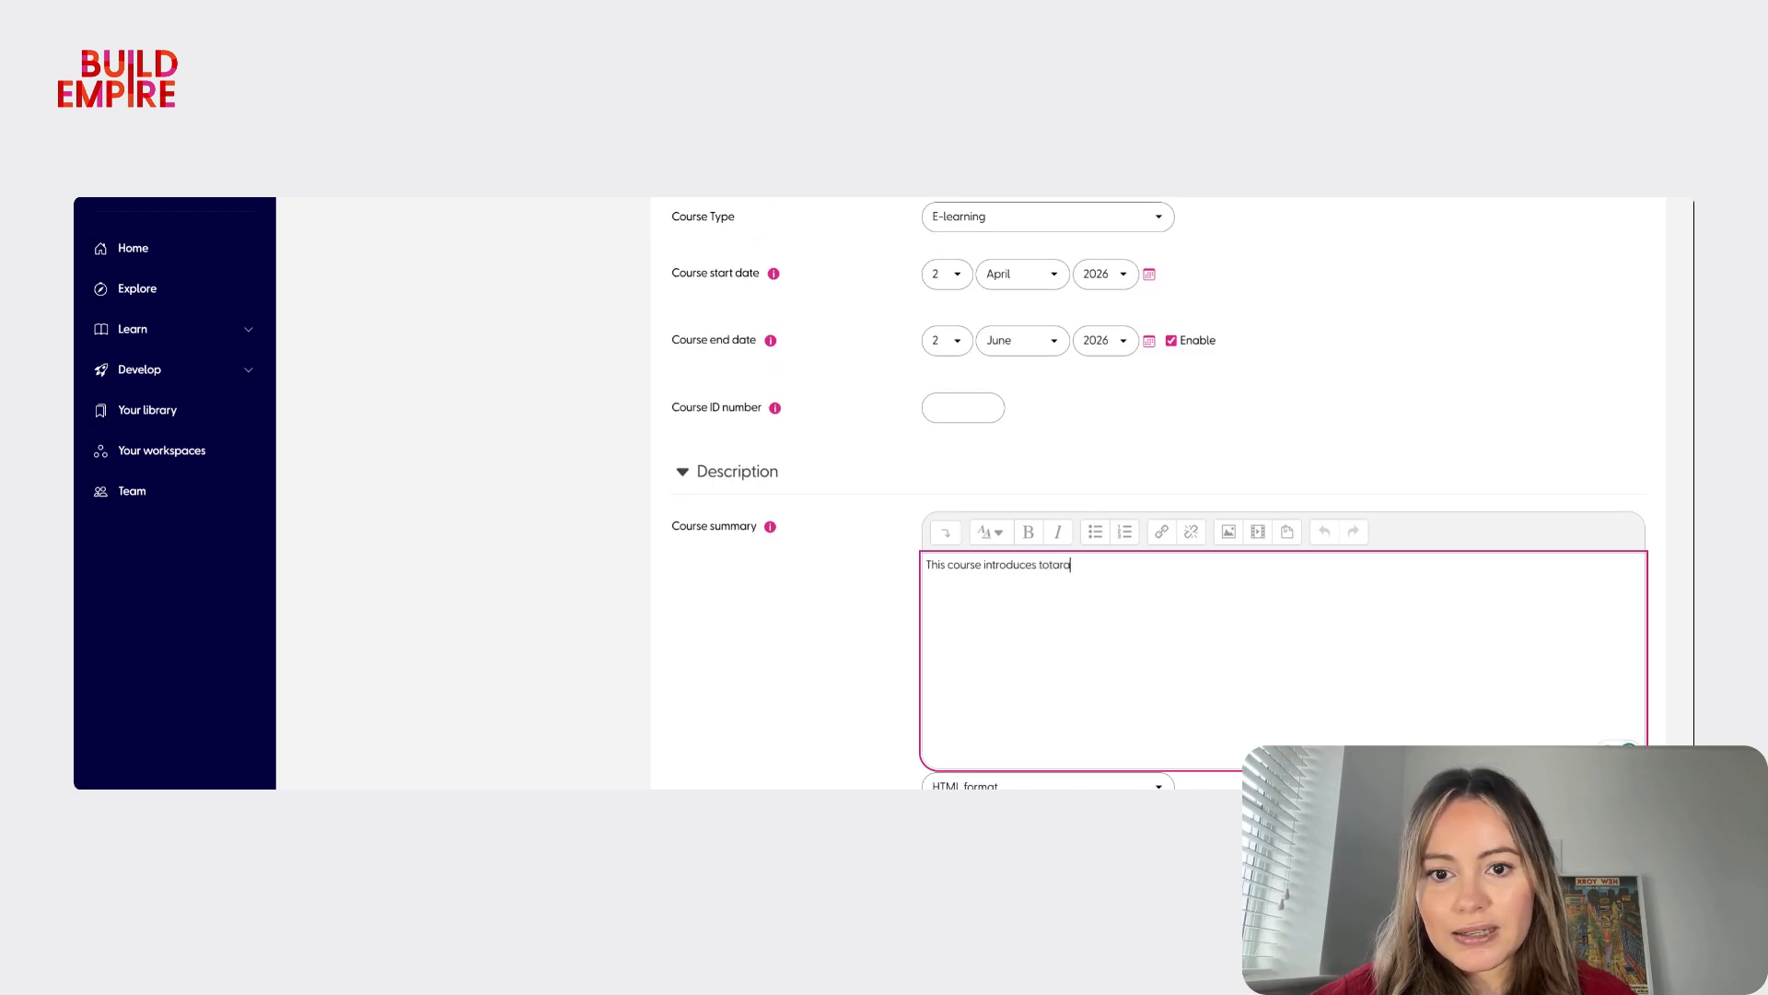
pyautogui.write(' 20 features and sh')
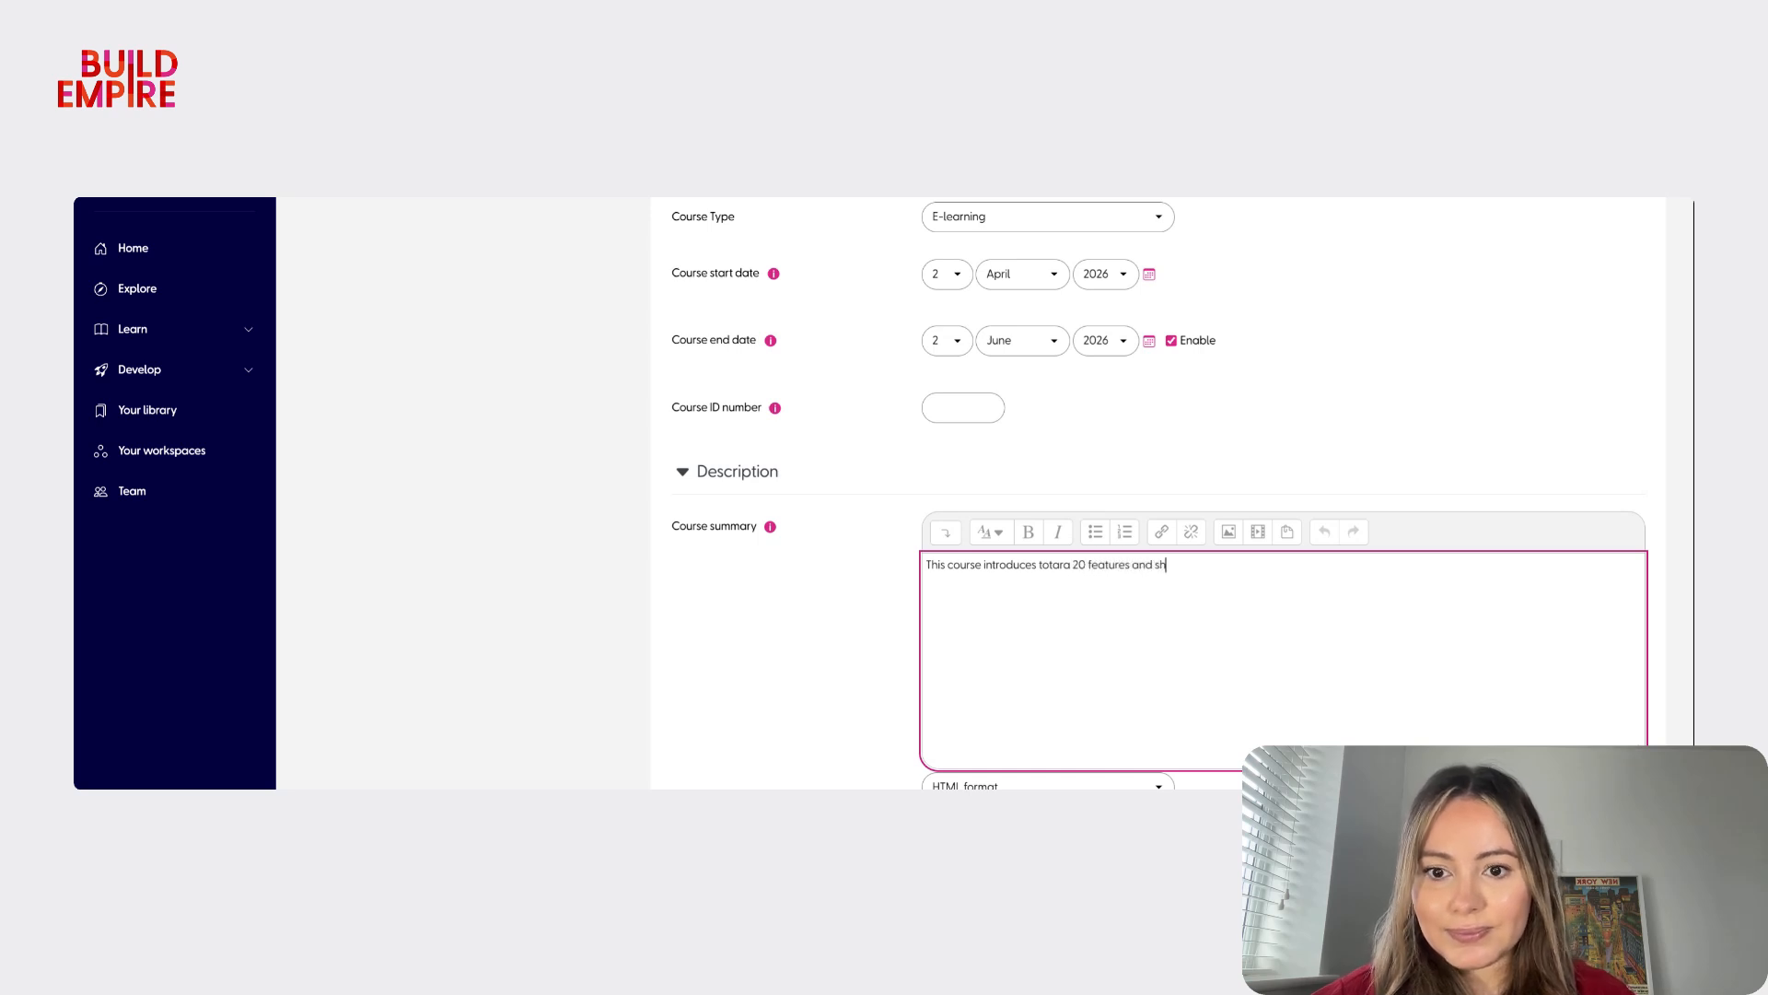
pyautogui.write('ows you how to use Totara 20 effectively.')
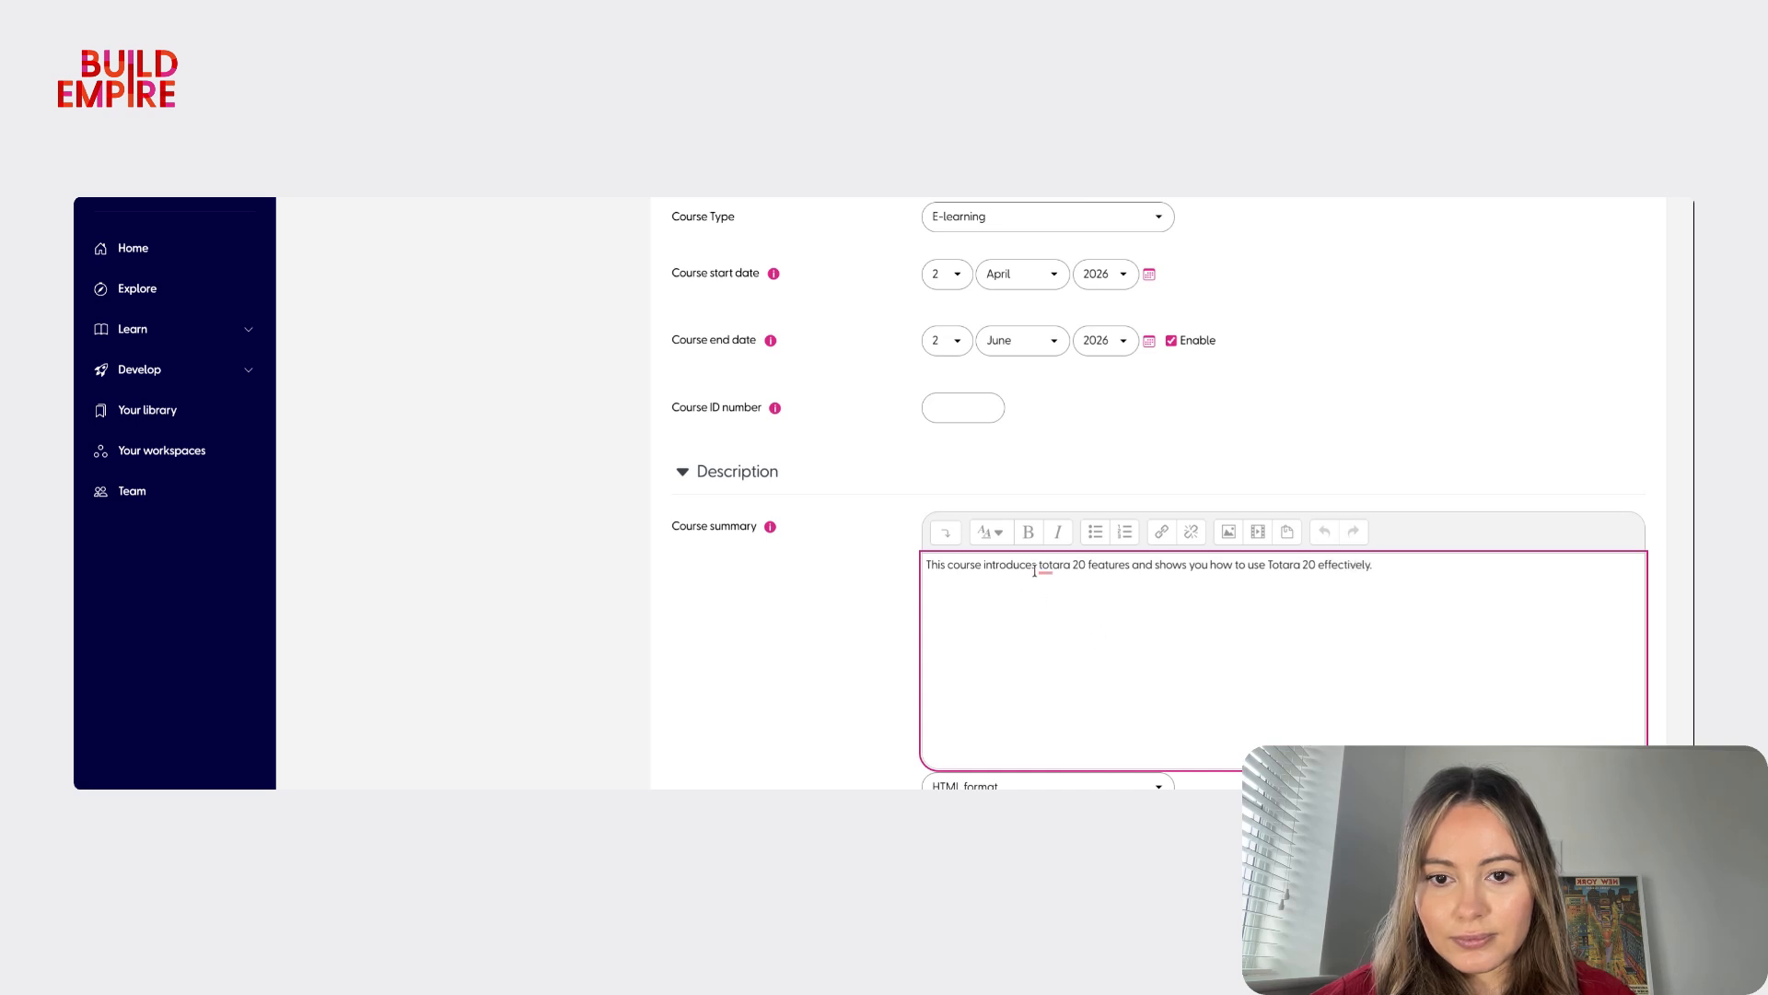
pyautogui.click(1050, 565)
pyautogui.click(1055, 604)
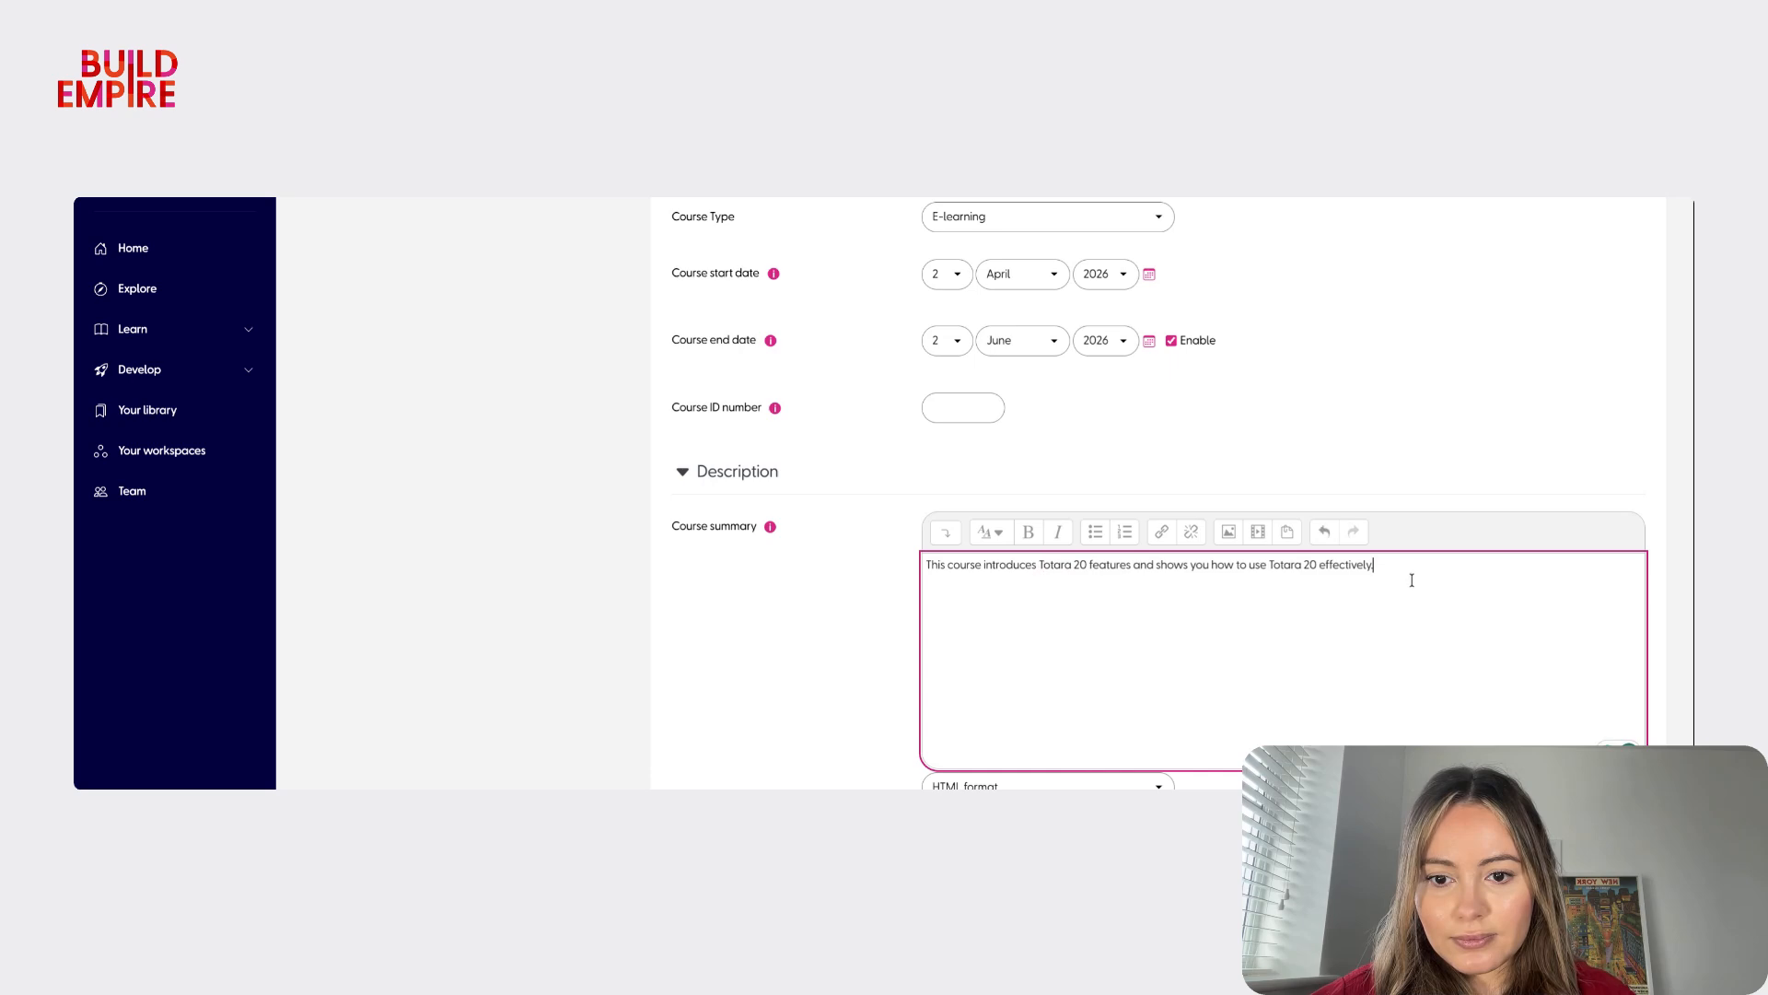
# - Expand the completion tracking settings and keep completion tracking enabled with Yes
pyautogui.scroll(-4, 1411, 580)
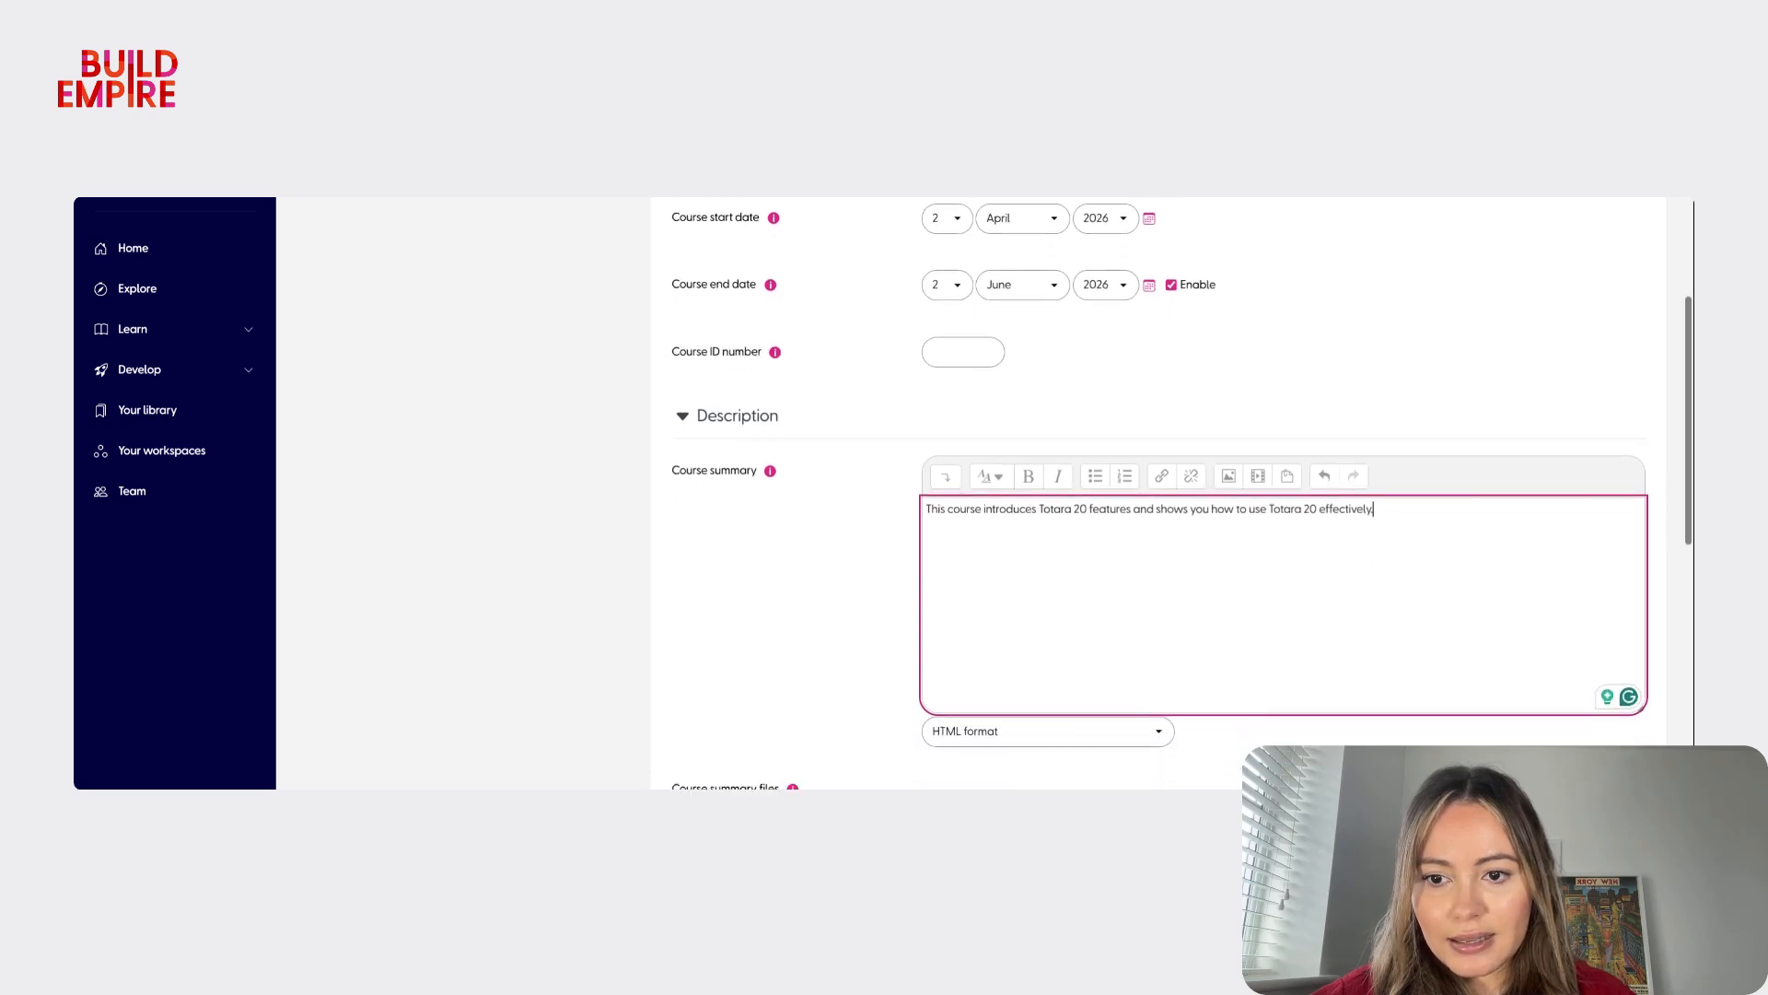
pyautogui.scroll(-5, 1183, 489)
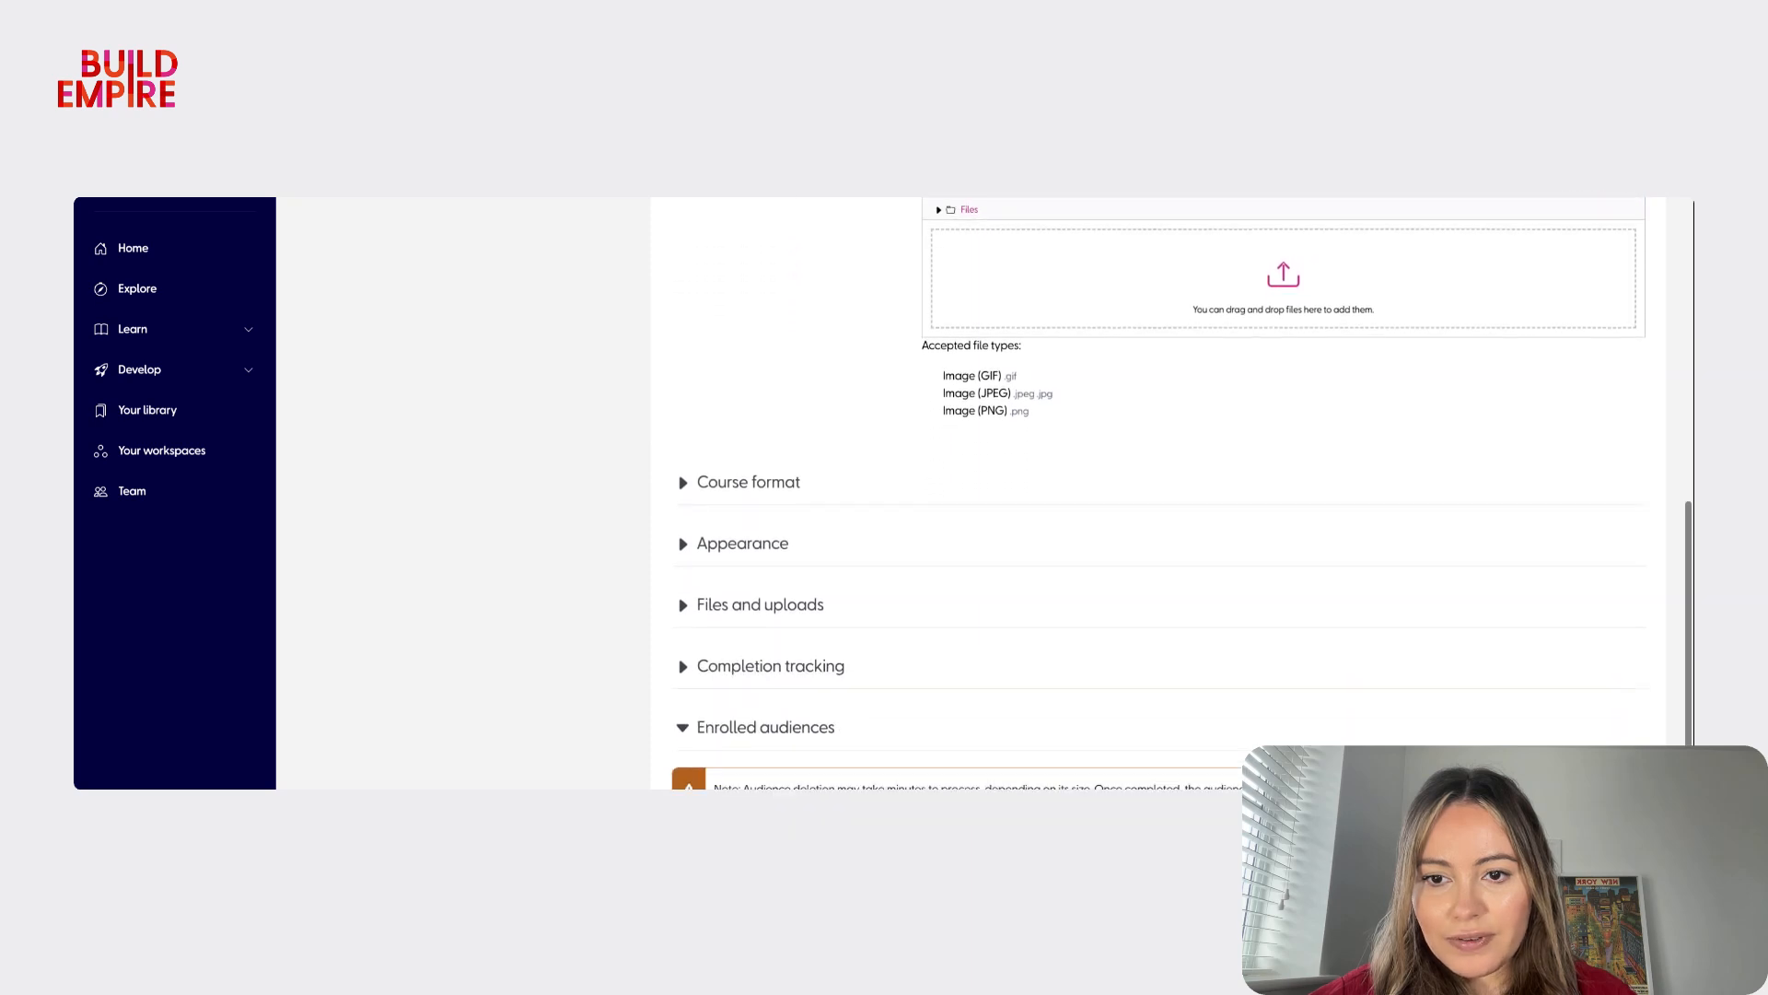
pyautogui.click(811, 648)
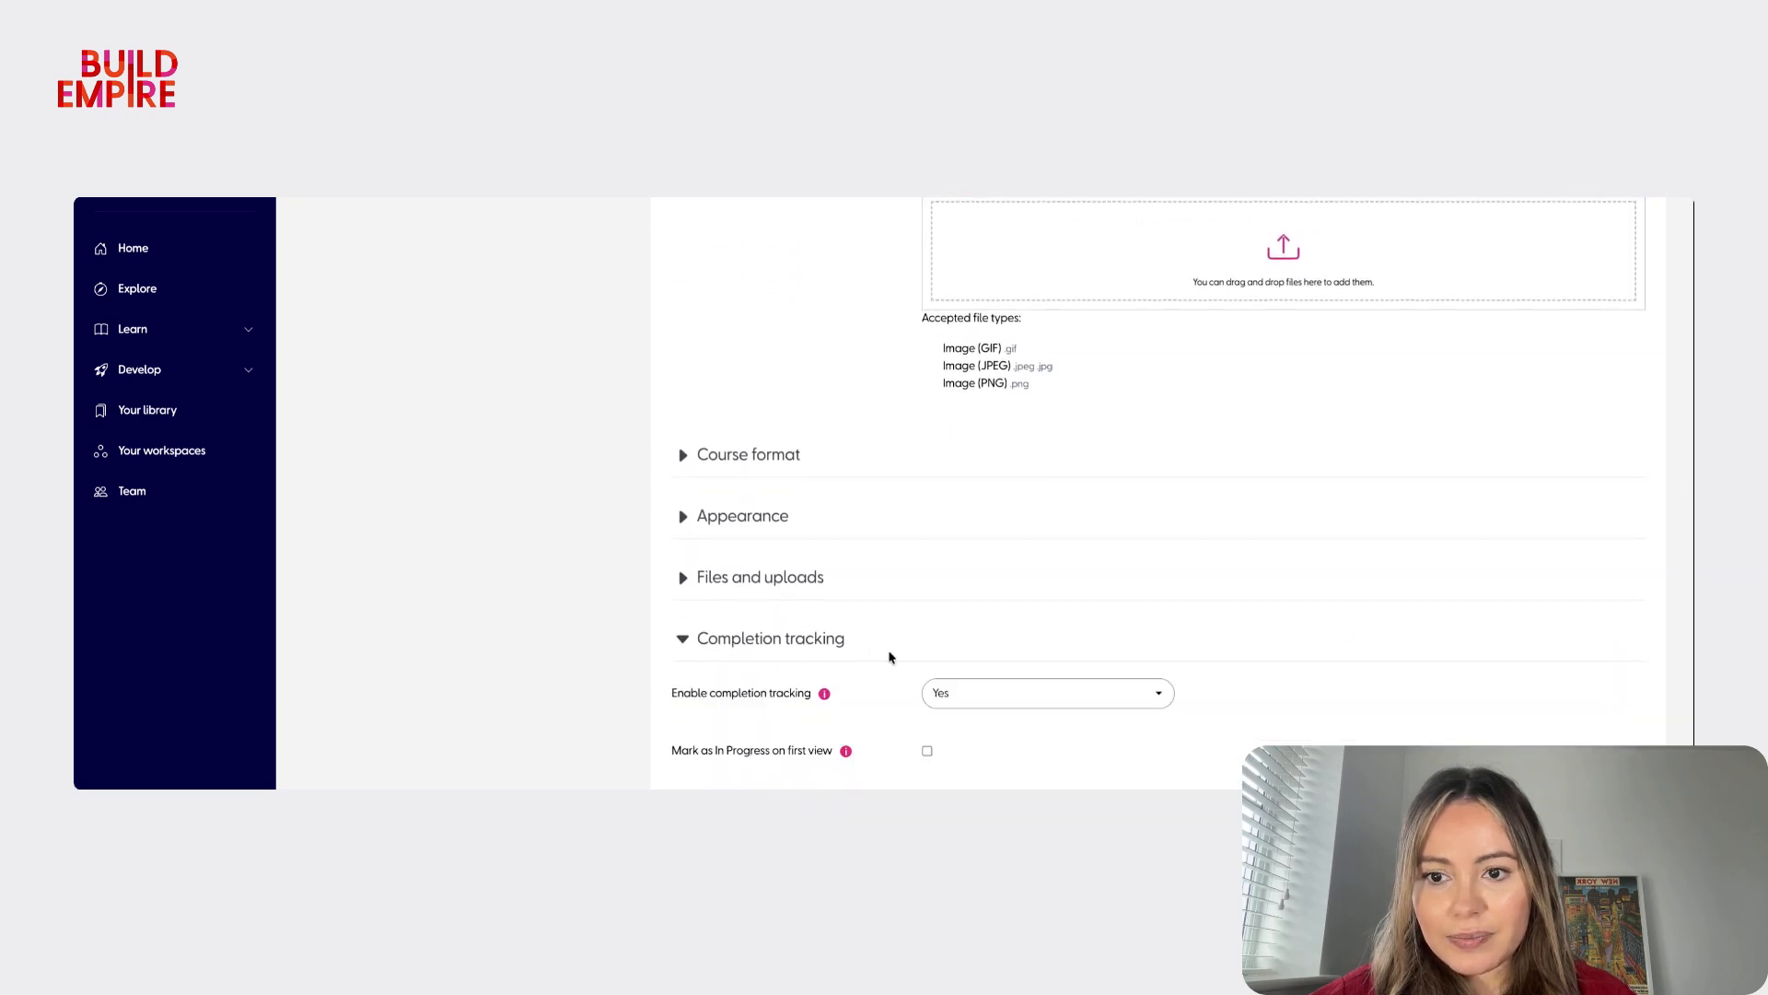
pyautogui.scroll(-1, 1046, 652)
pyautogui.scroll(-2, 1046, 652)
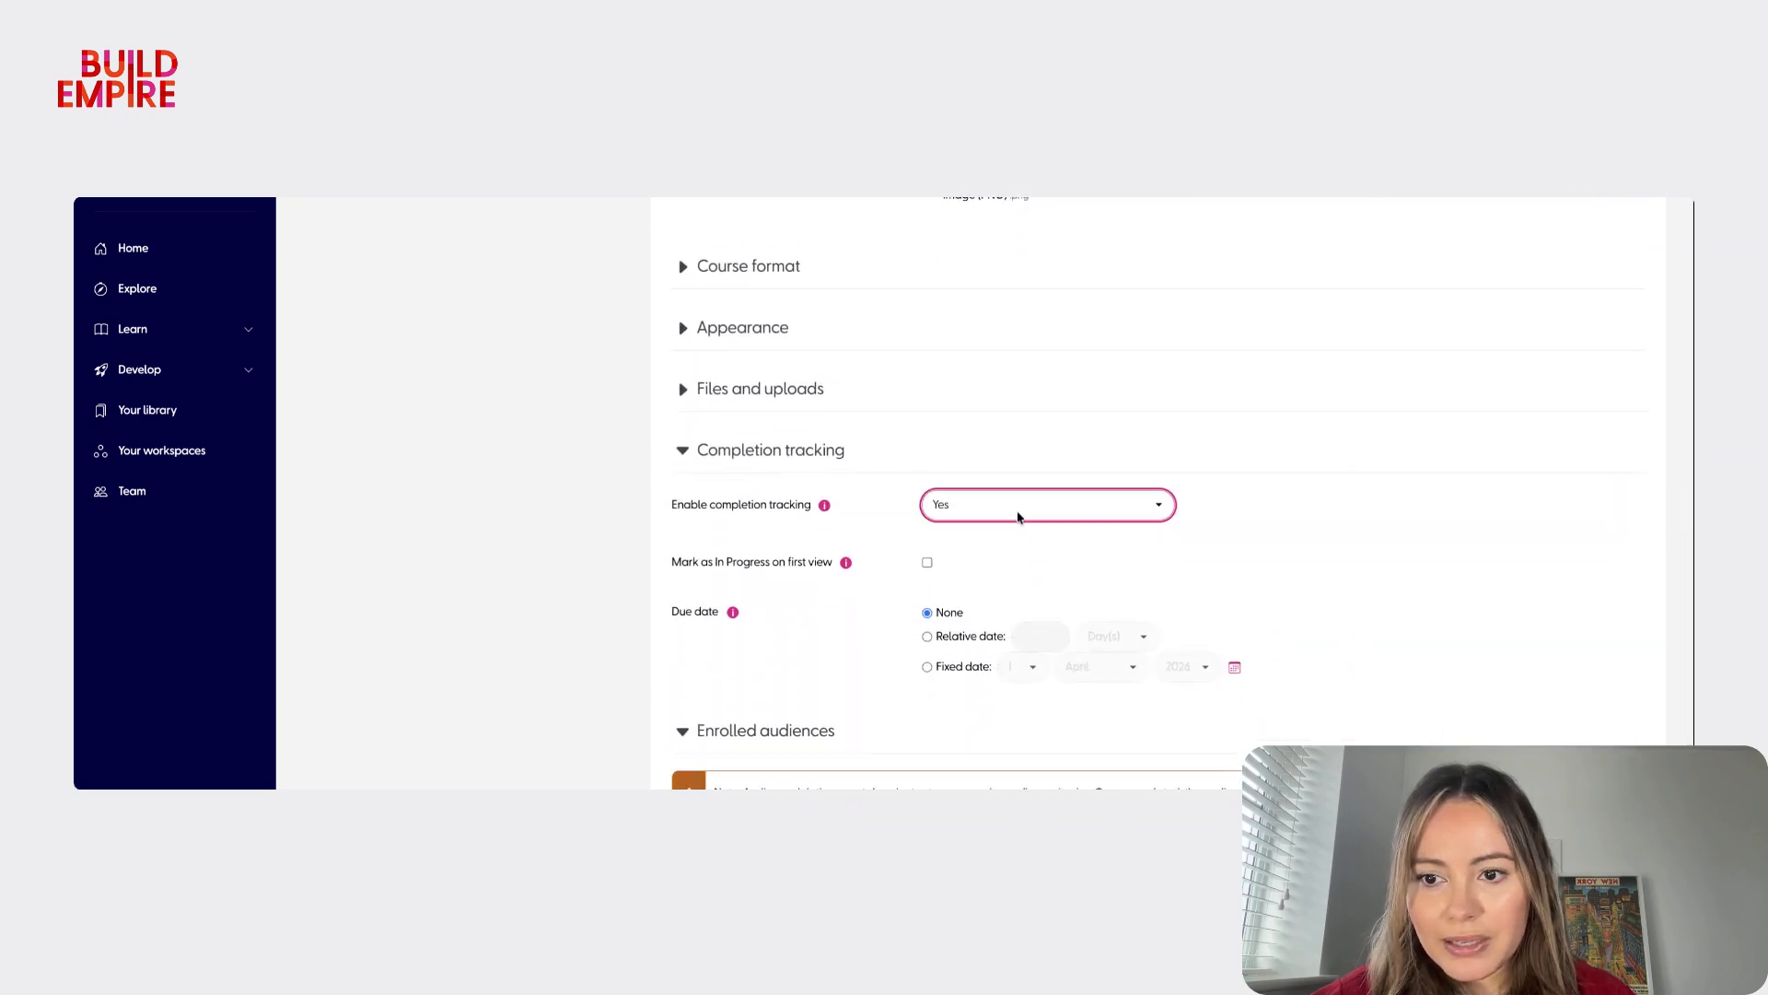
pyautogui.scroll(-1, 1232, 527)
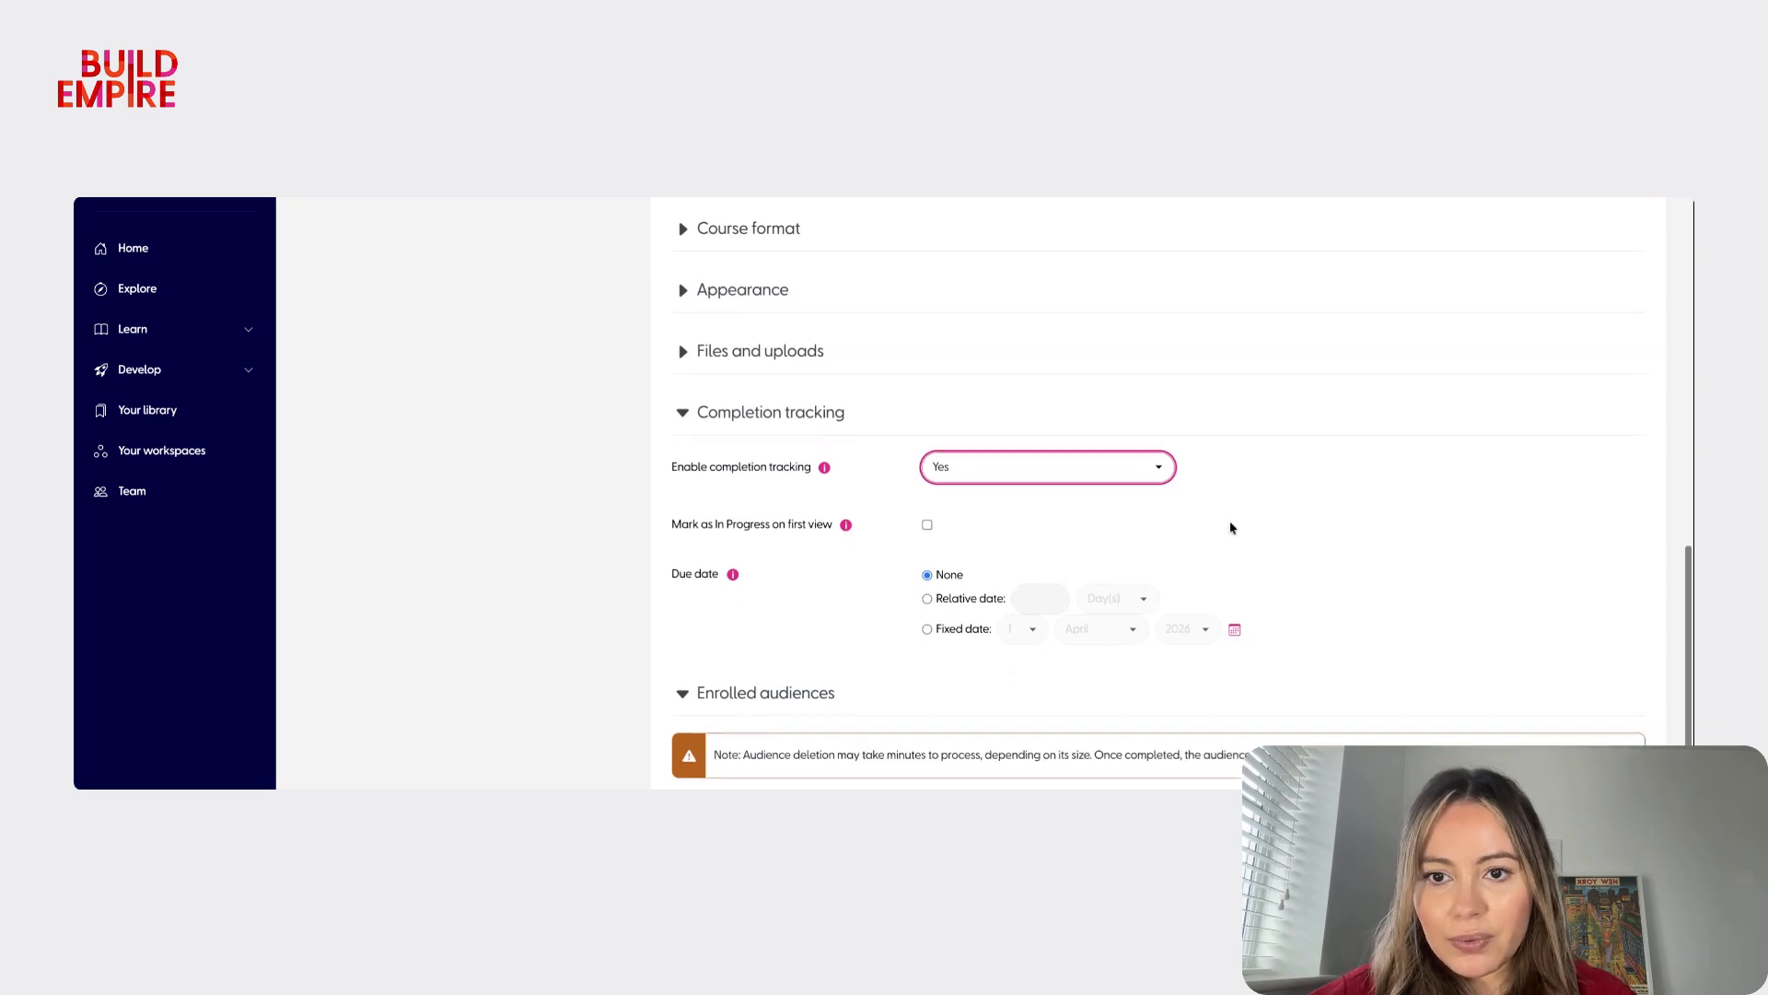
# - Add the UK Team audience to the course's enrolled audiences
pyautogui.scroll(-5, 1232, 527)
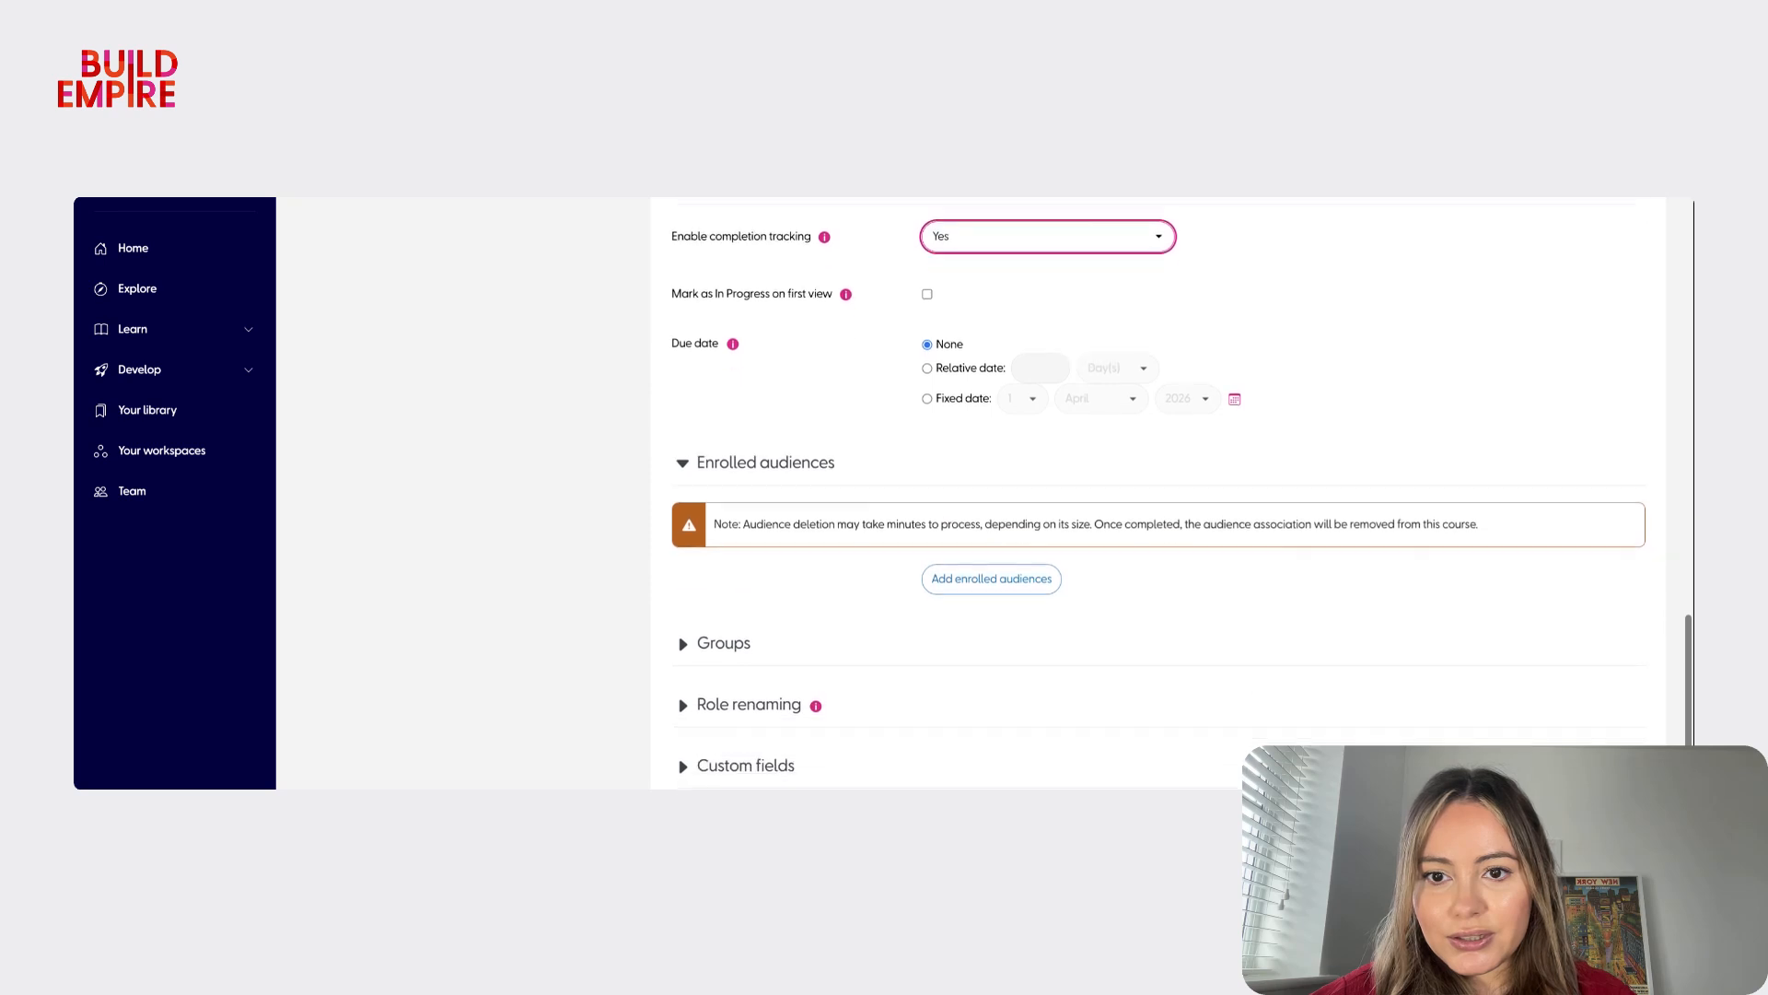
pyautogui.scroll(-3, 1164, 651)
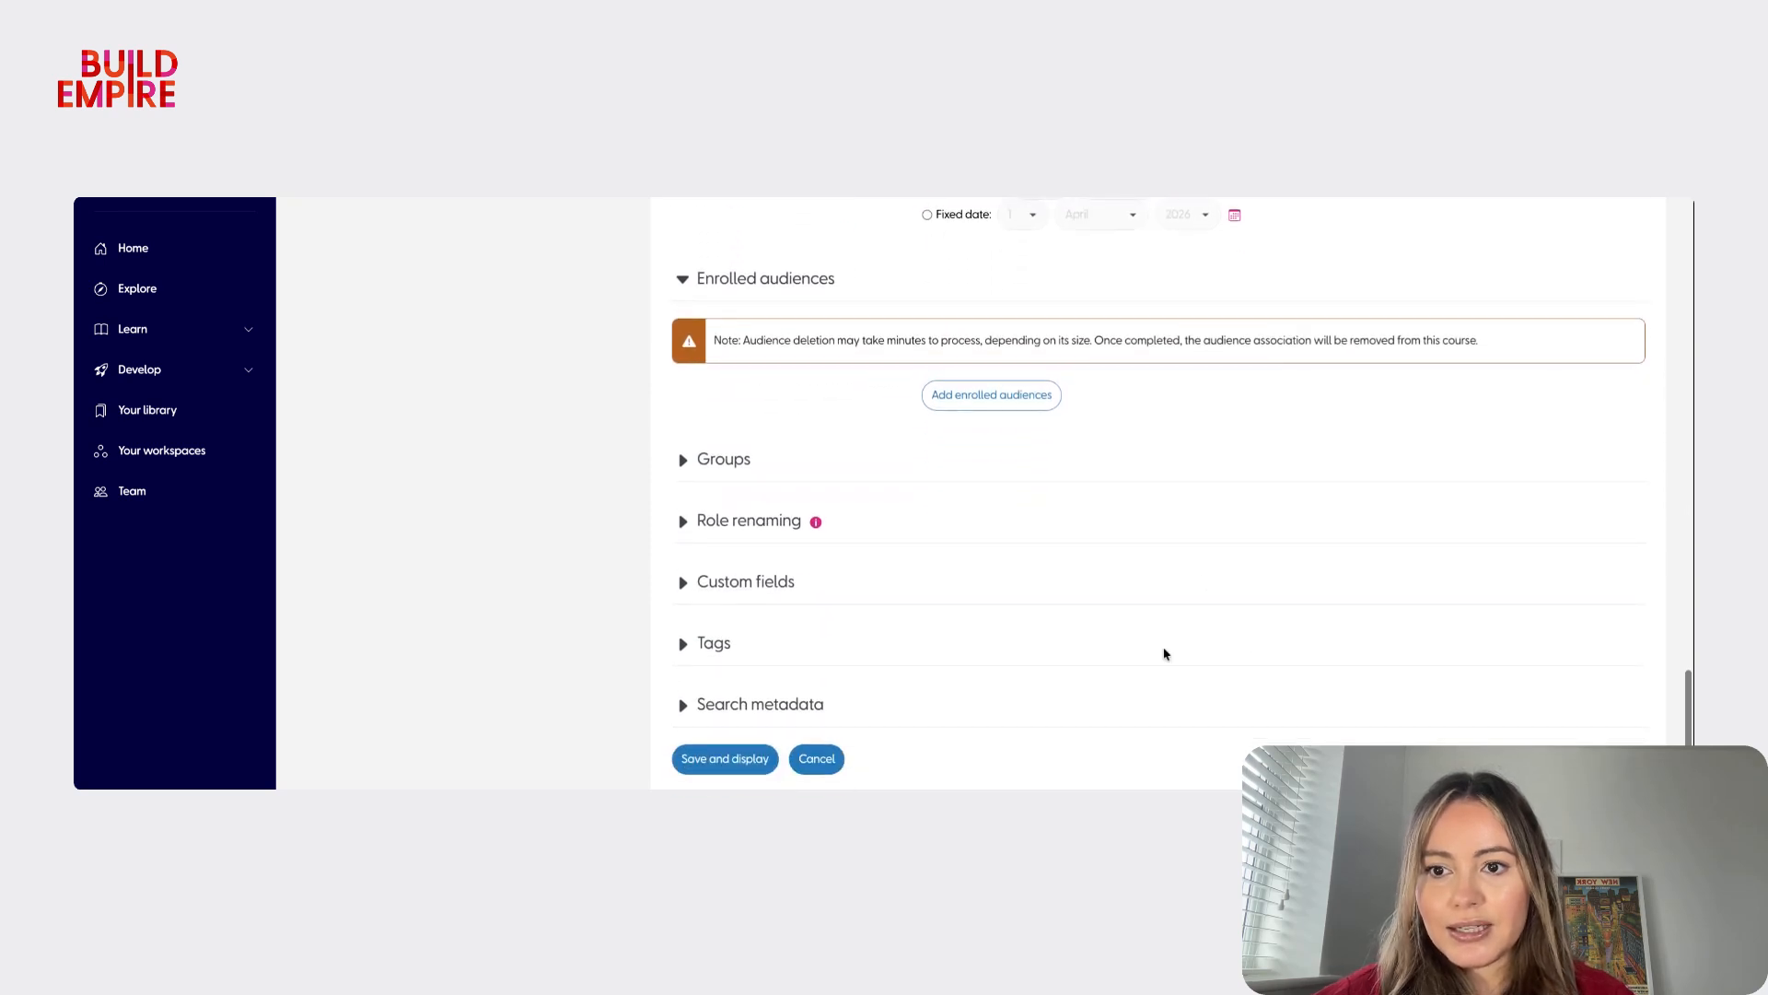
pyautogui.click(974, 396)
pyautogui.click(630, 349)
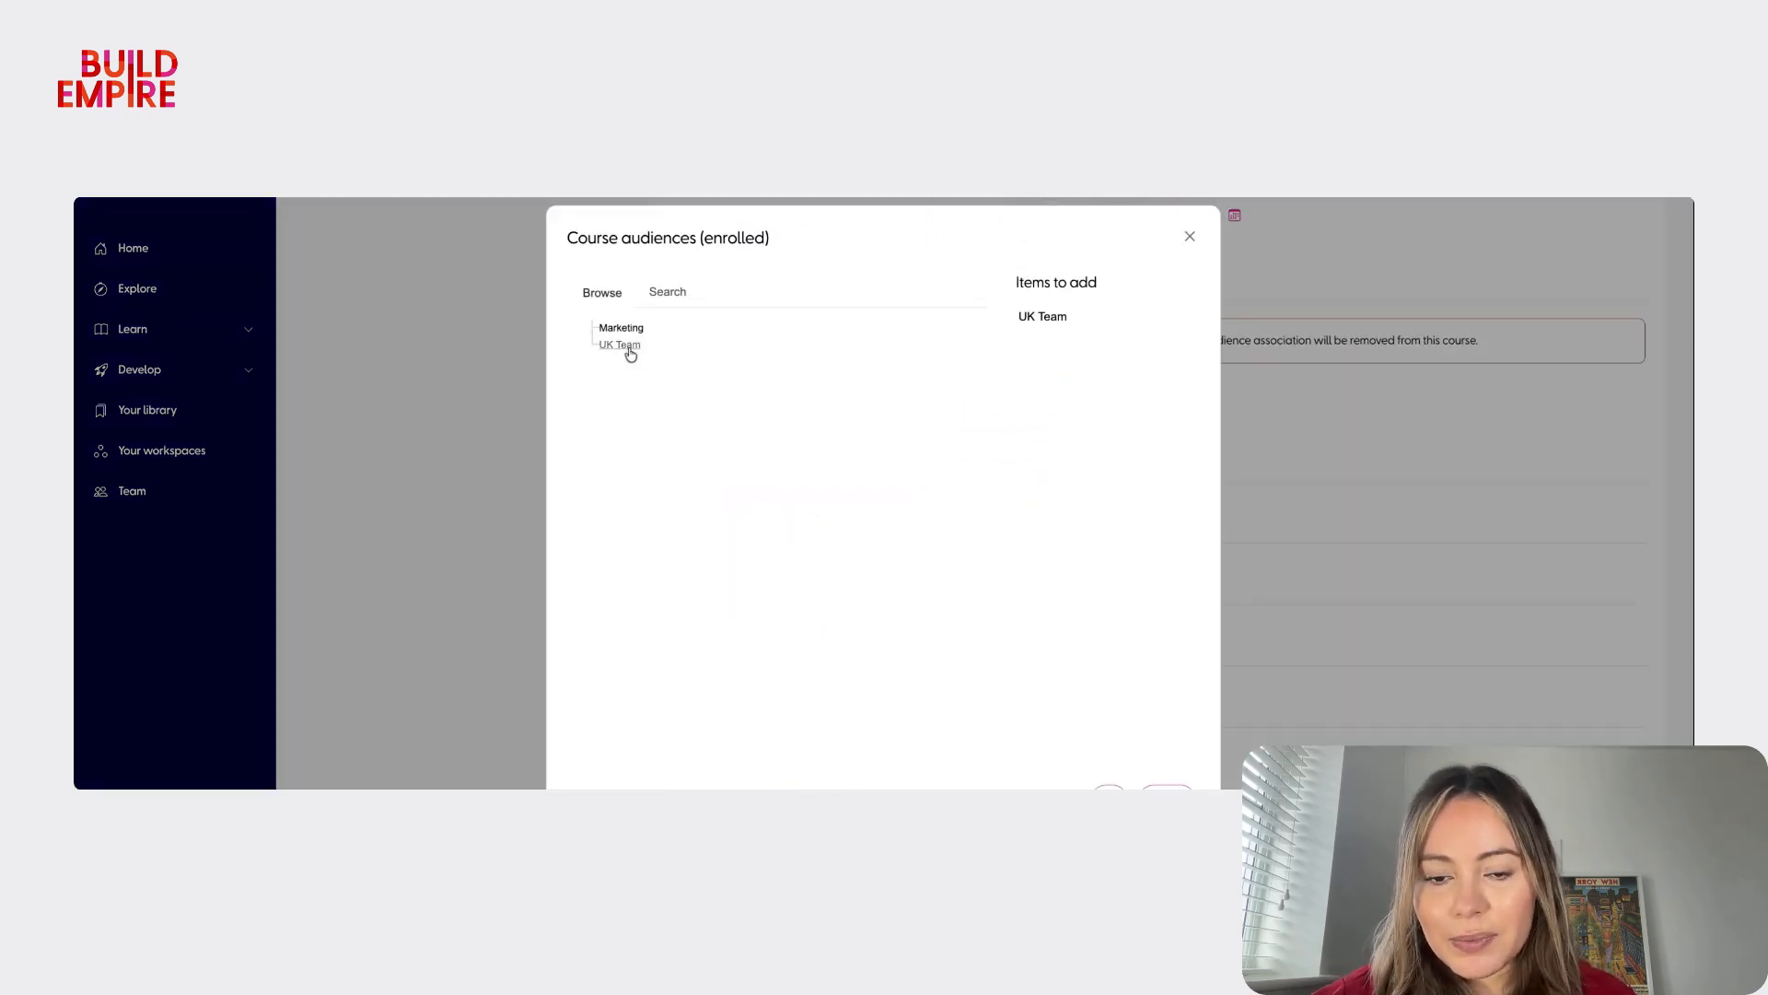
pyautogui.click(1110, 794)
pyautogui.scroll(1, 1281, 638)
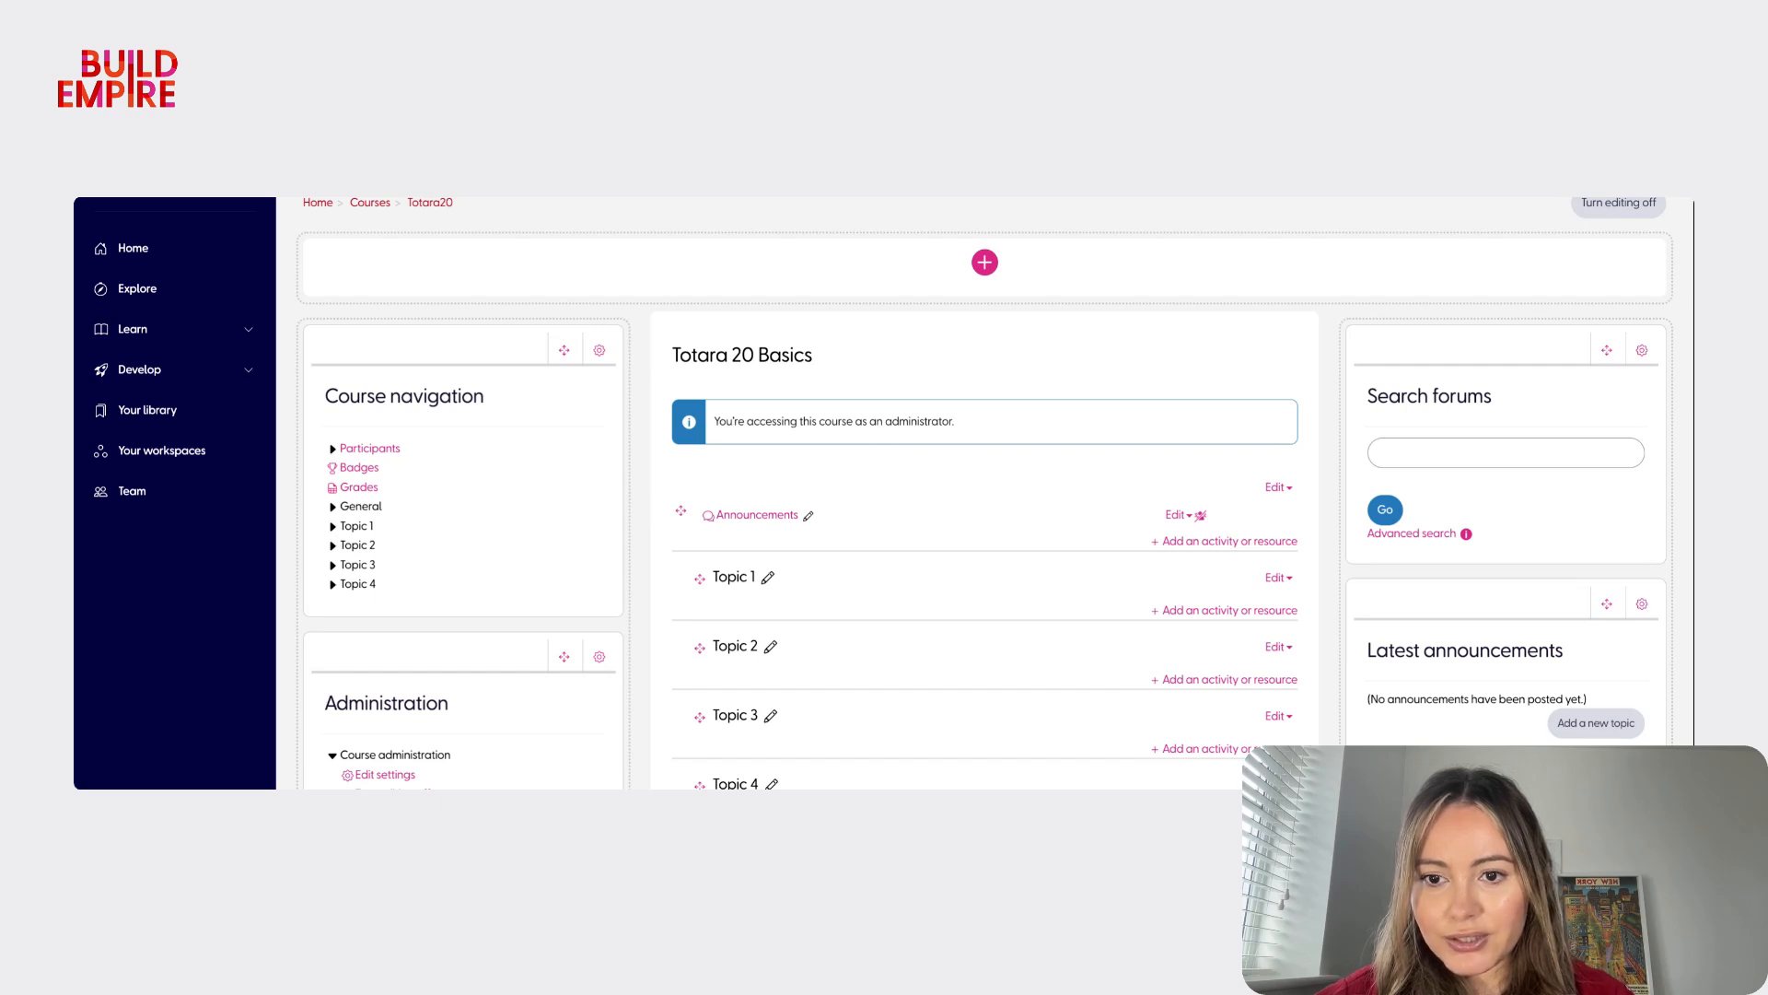
# - Open the course's Announcements forum and start a new topic
pyautogui.scroll(-2, 754, 433)
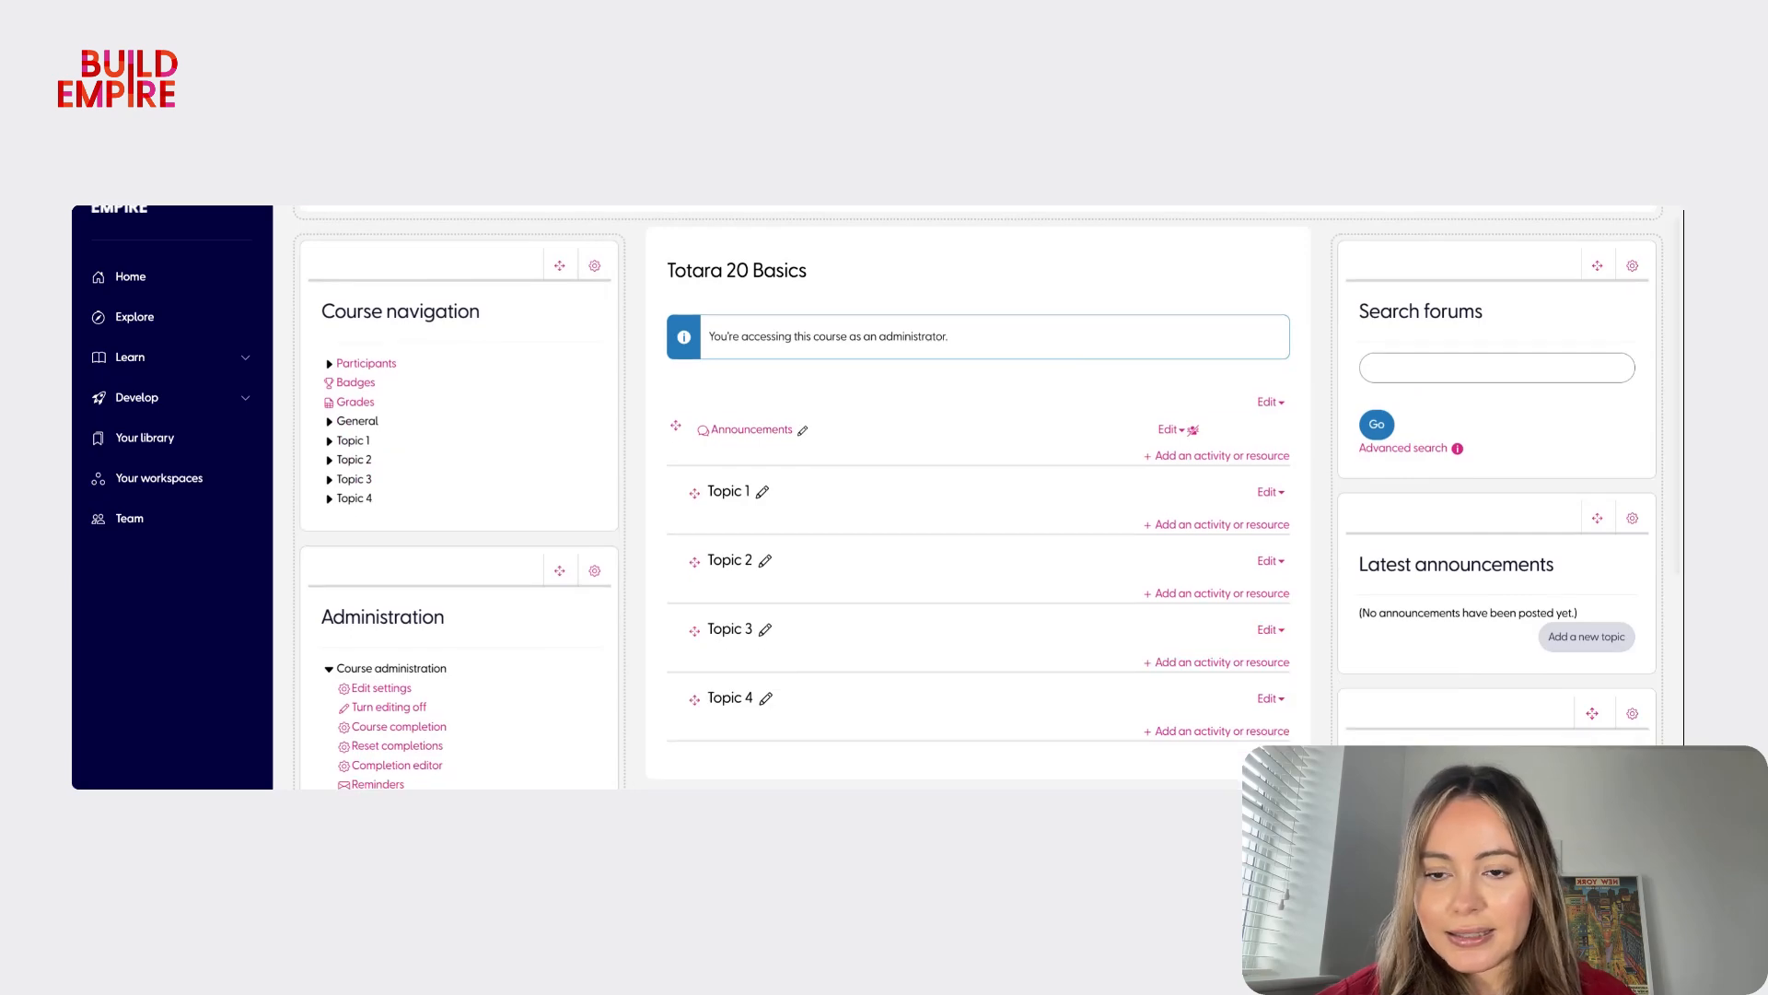
pyautogui.click(754, 430)
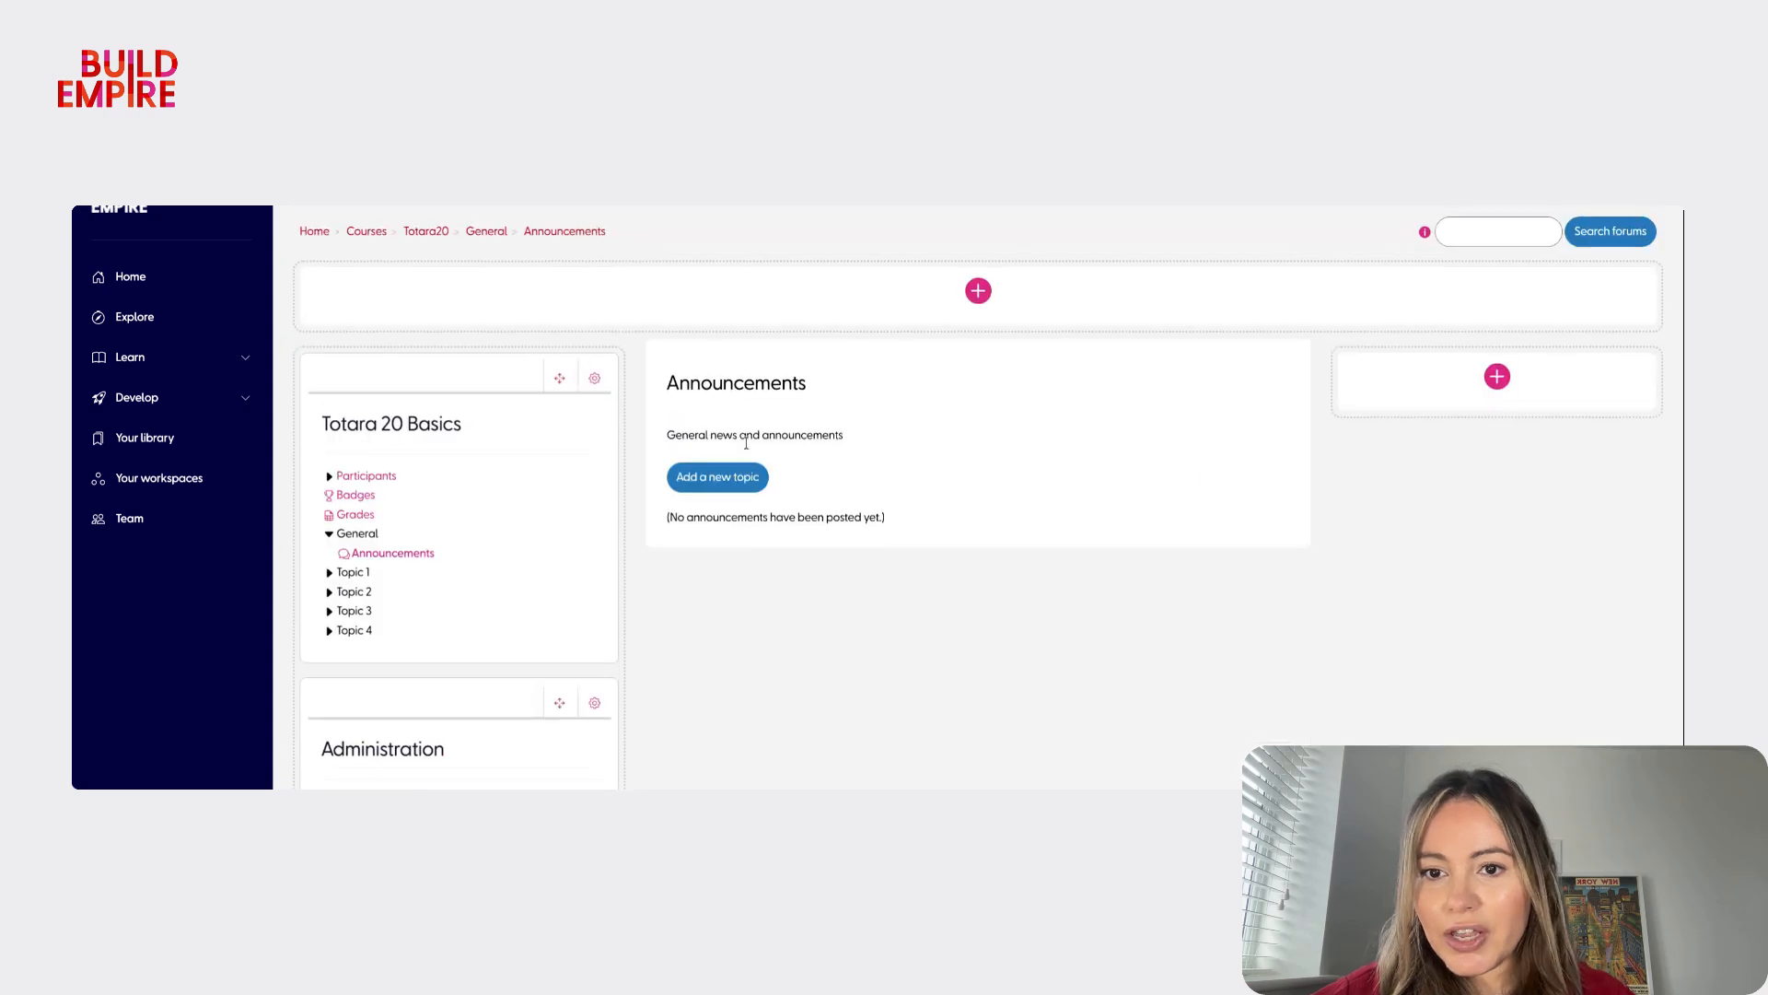
pyautogui.click(727, 486)
# - Enter the subject "Welcome to Totara 20 Basics" and a team welcome message introducing the AI Writing Assistant, learner self-enrolment, and certification & compliance reporting
pyautogui.click(907, 568)
pyautogui.write('Wel')
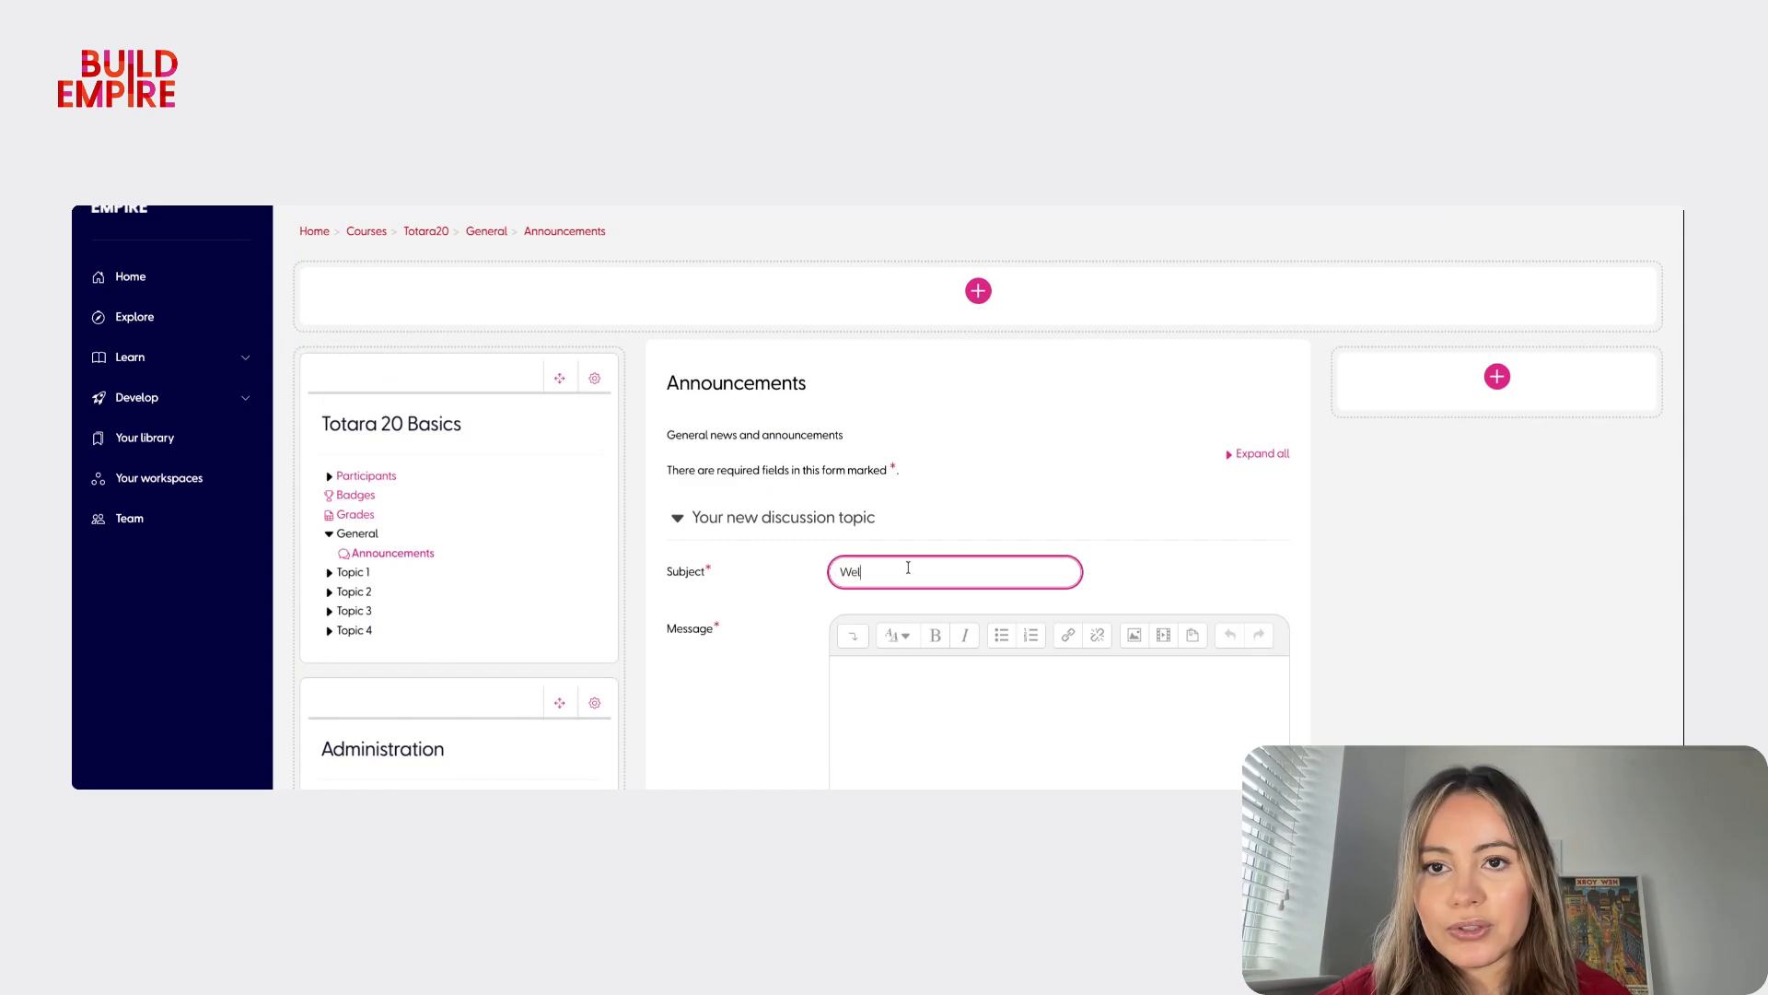
pyautogui.write('come to Tot')
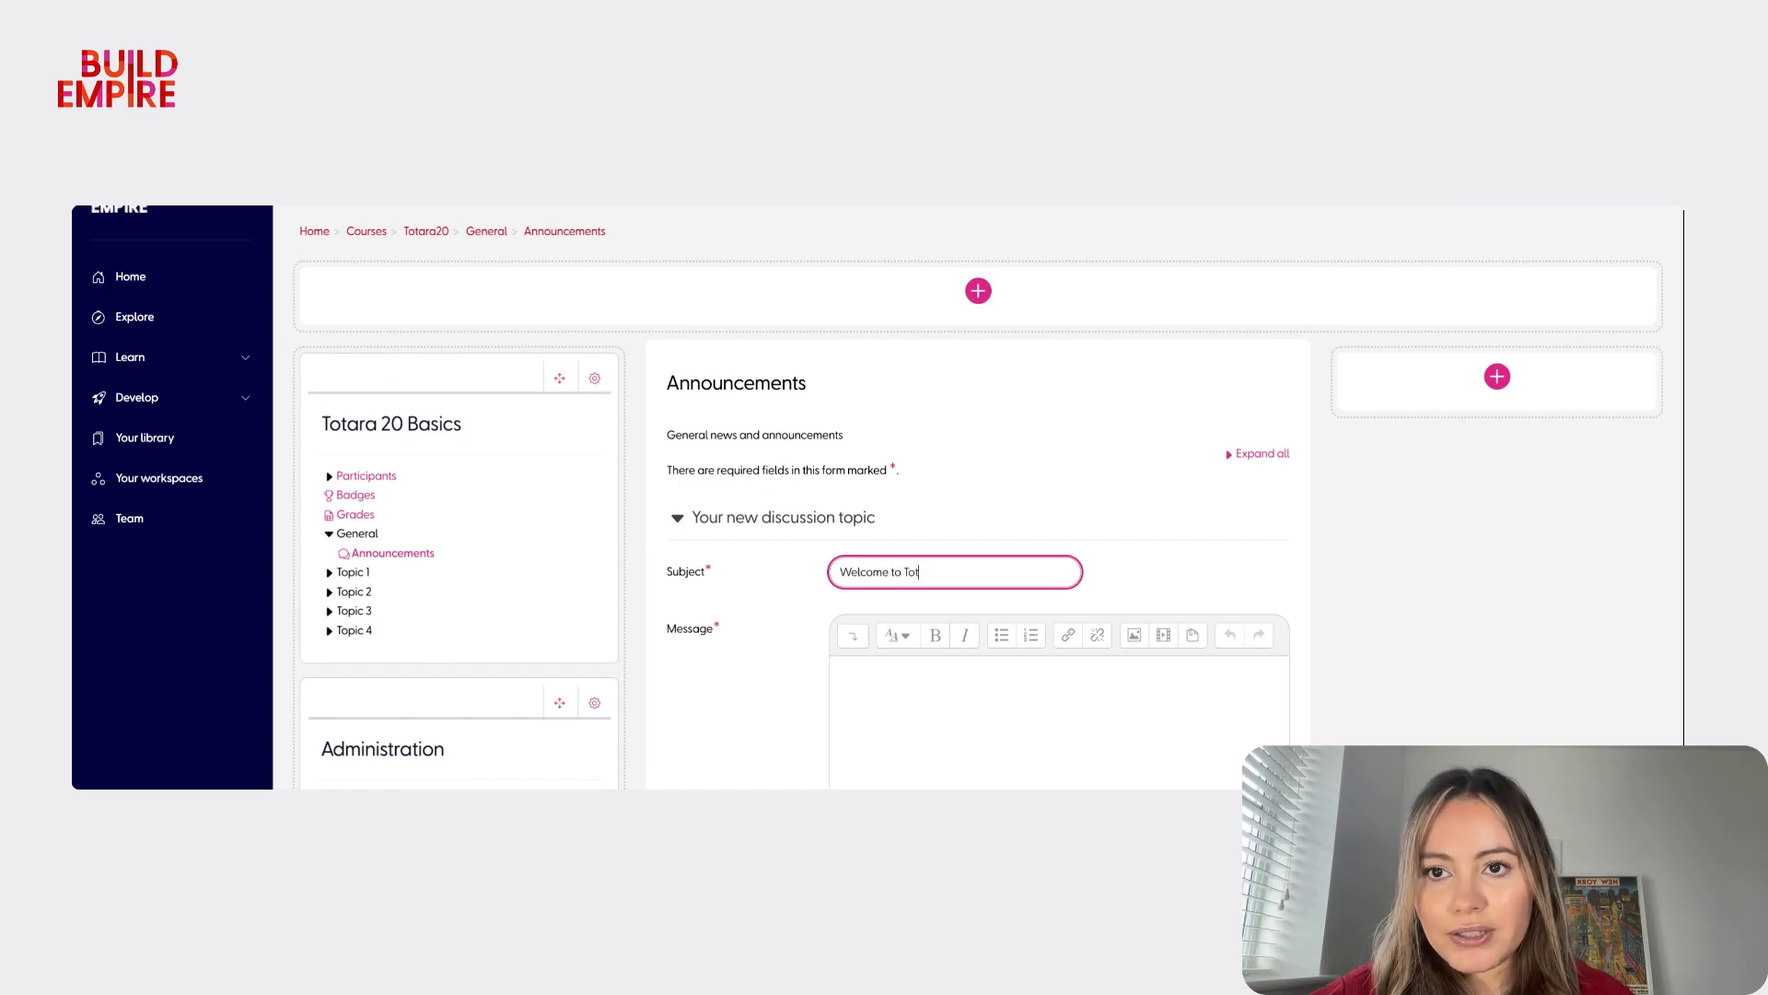
pyautogui.write('ara 20 Basics')
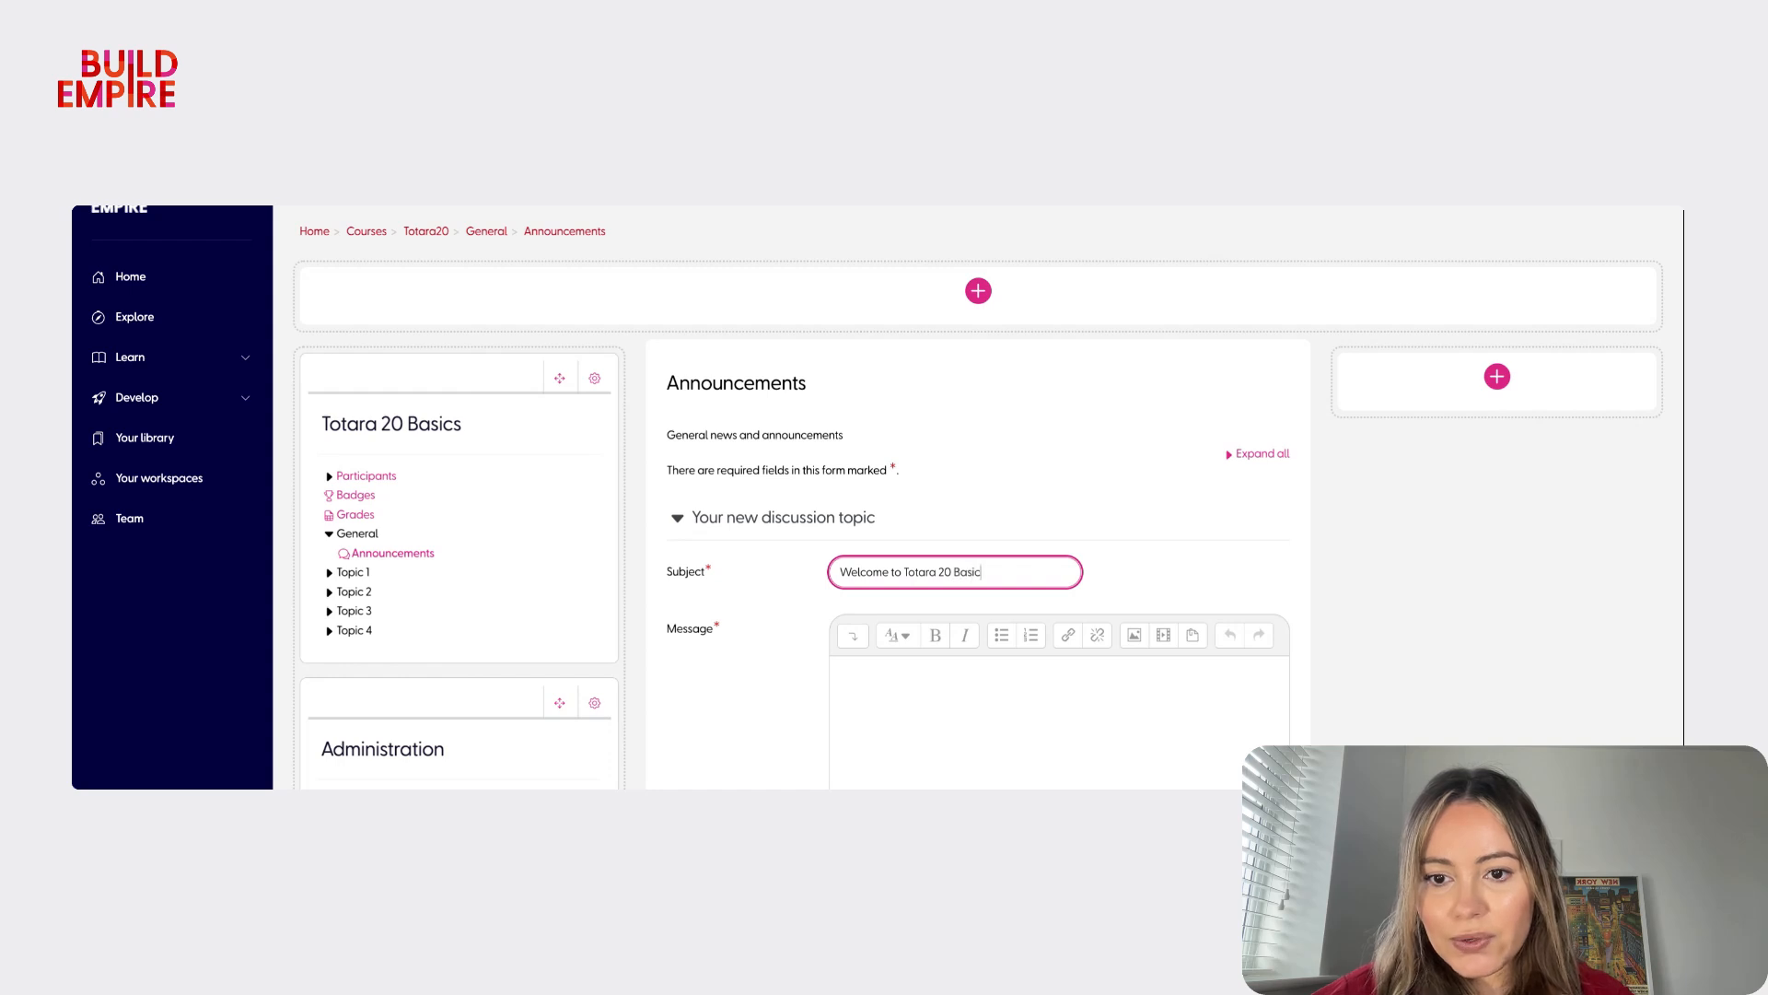
pyautogui.click(865, 687)
pyautogui.write('Hi team, welcome to your first Totara 20 course! This course will walk you through the core features, including the AI Writing Assistant, learner self-enrolment, and certification & compliance reporting. Take your time with each module, complete the activities, and check back here for any tips or updates as you go. Enjoy!')
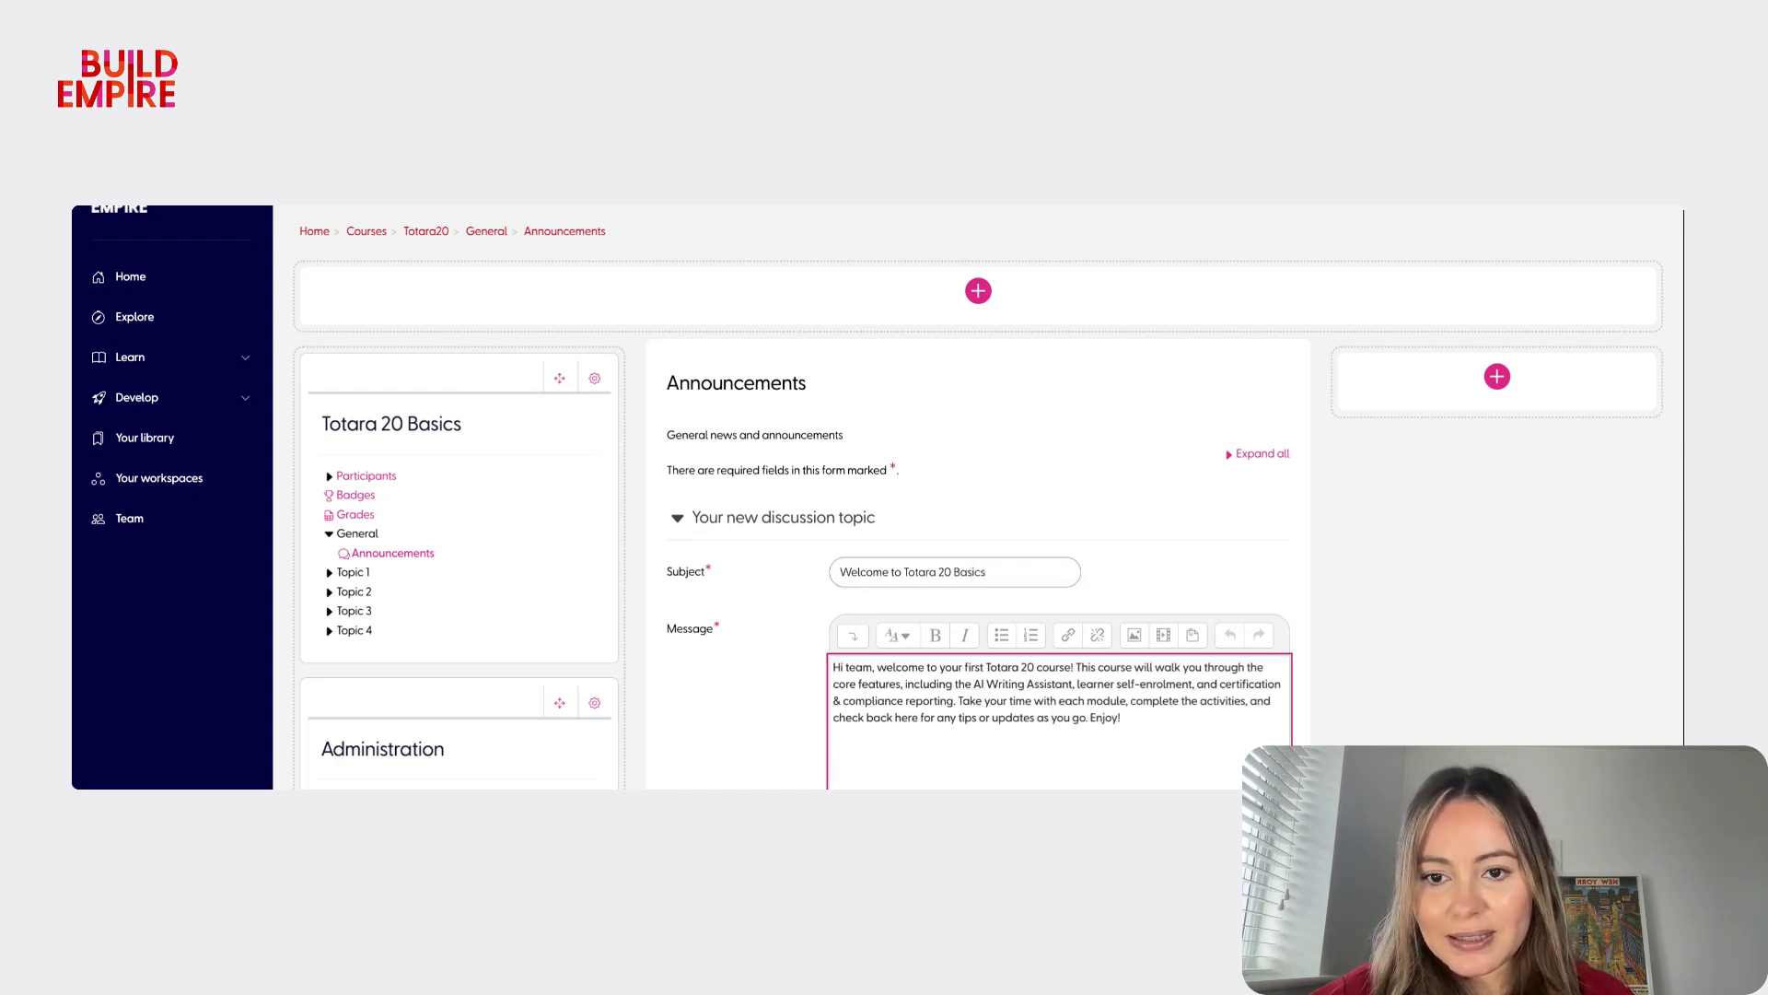
# - Expand the announcement's Display period and Tags sections to review the scheduling and tagging options
pyautogui.scroll(-5, 978, 498)
pyautogui.scroll(-3, 978, 498)
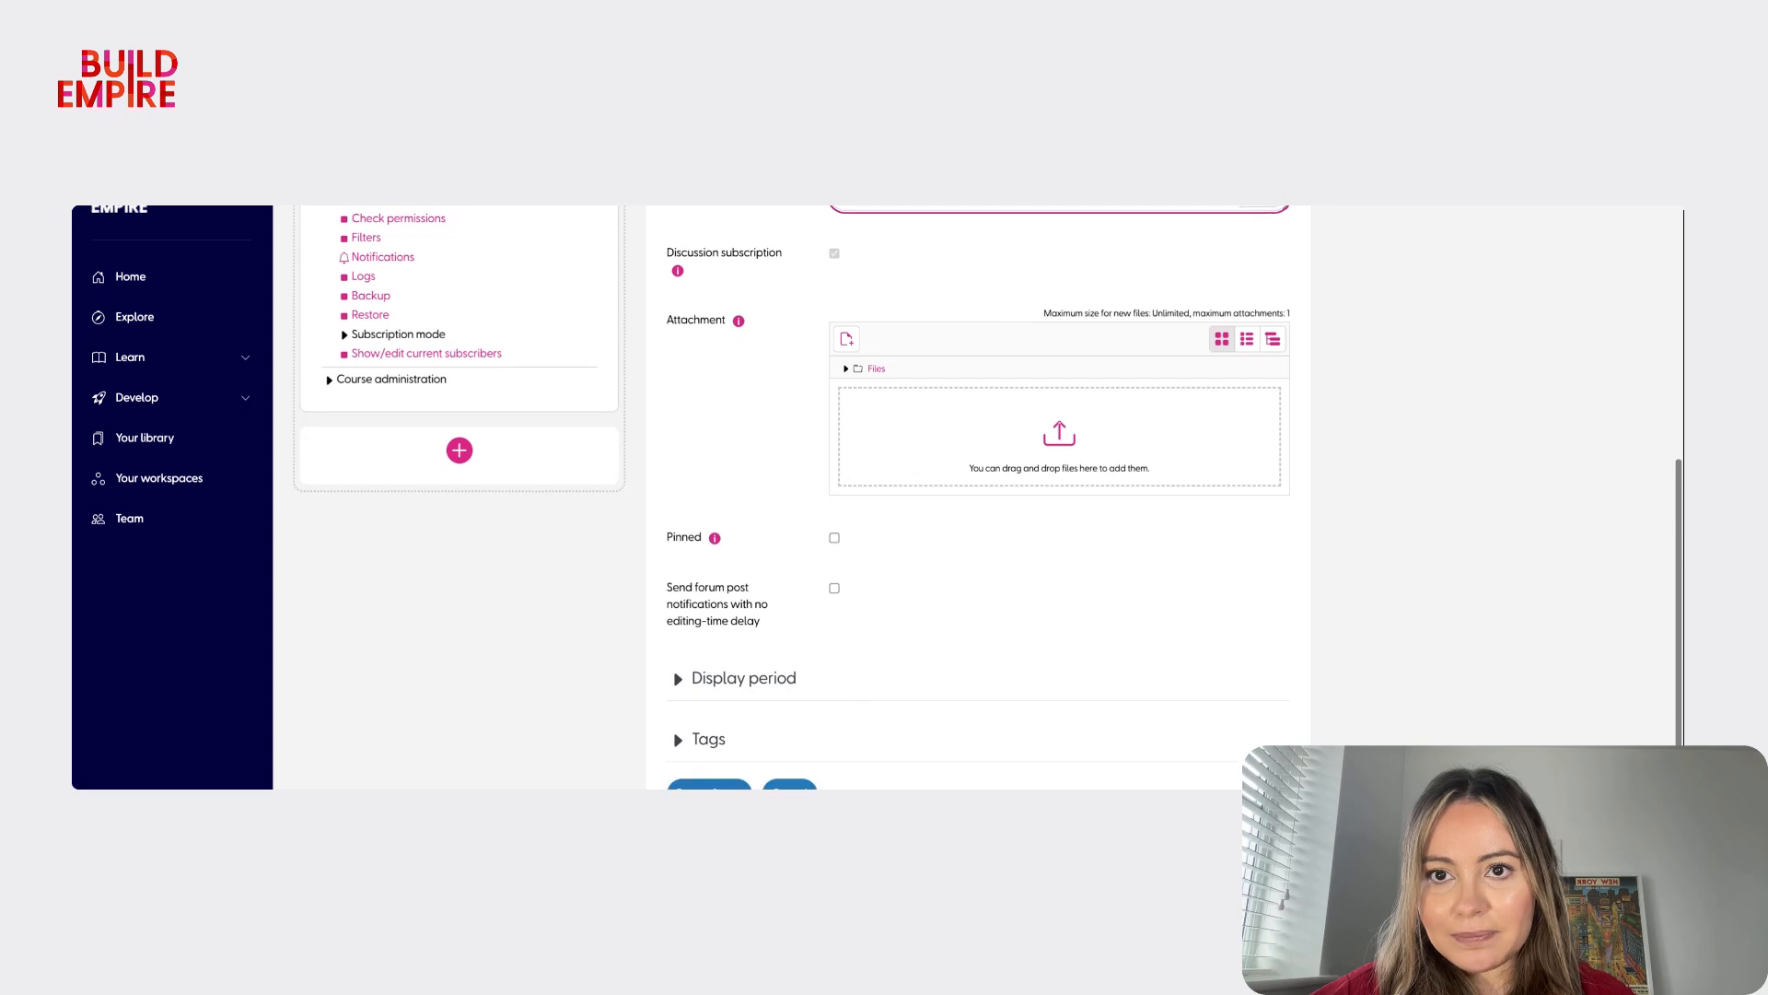
pyautogui.click(784, 682)
pyautogui.scroll(-3, 932, 608)
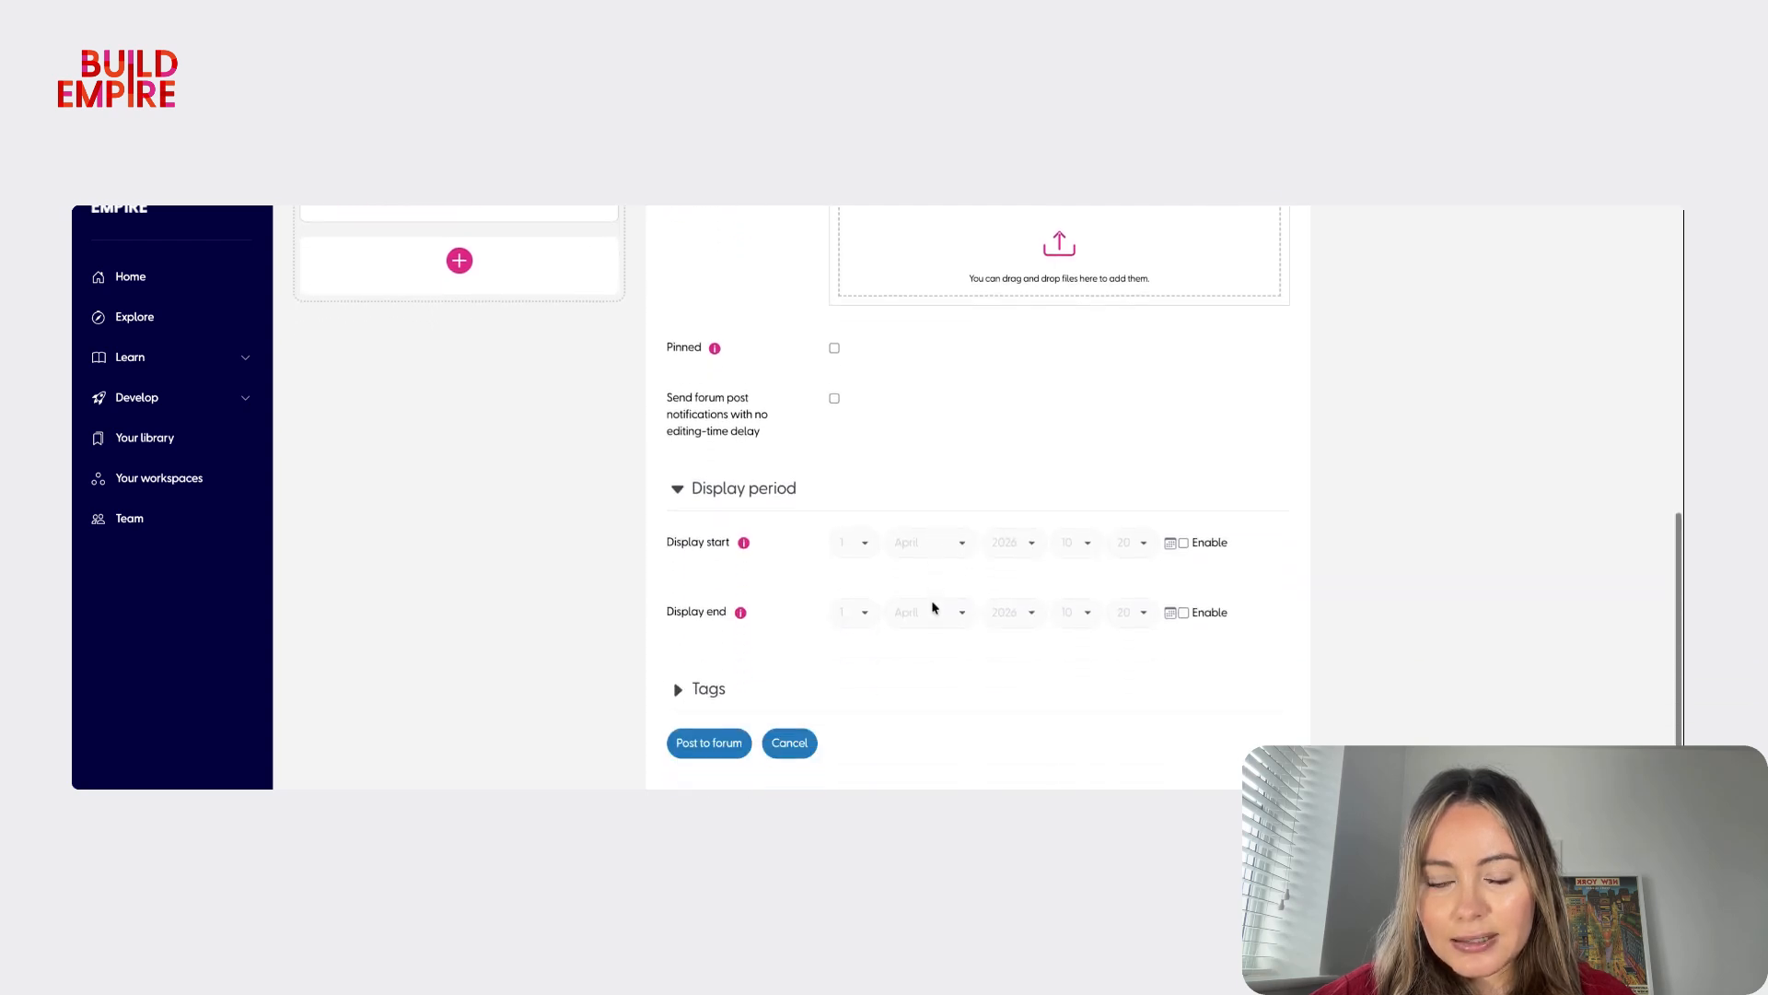
pyautogui.click(717, 686)
pyautogui.scroll(-1, 715, 681)
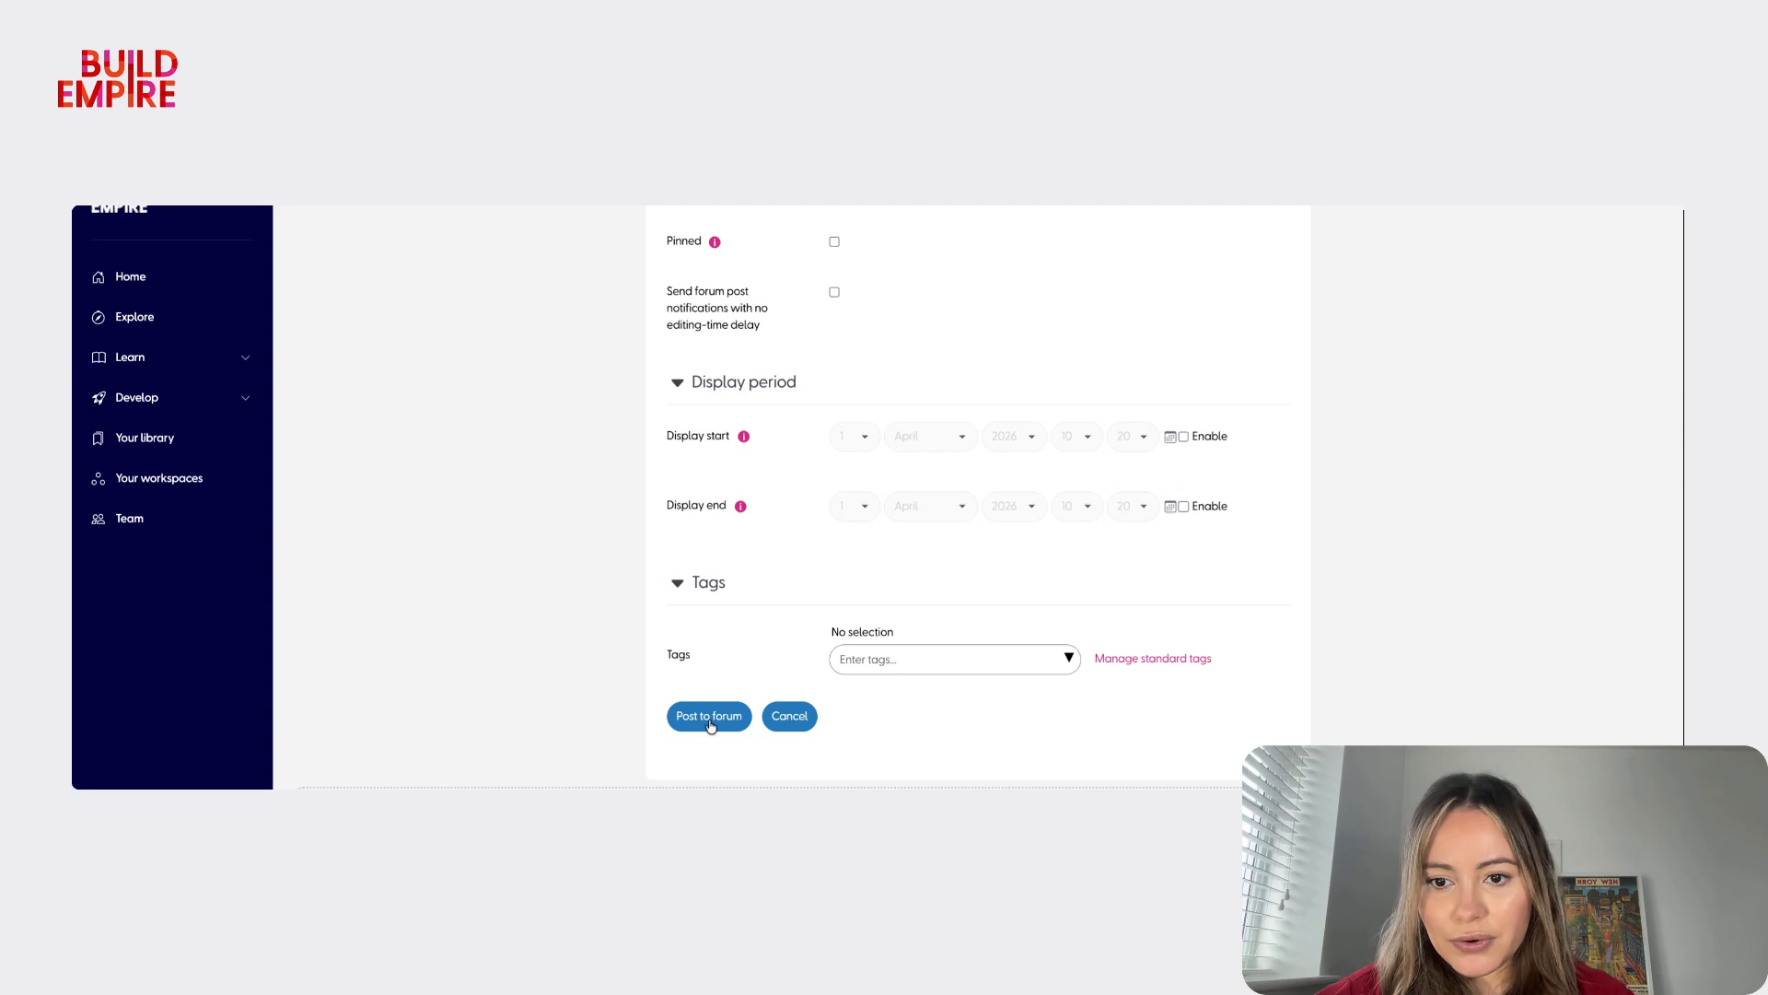
# - Post the welcome announcement to the forum and go back to the course's topic sections
pyautogui.click(710, 718)
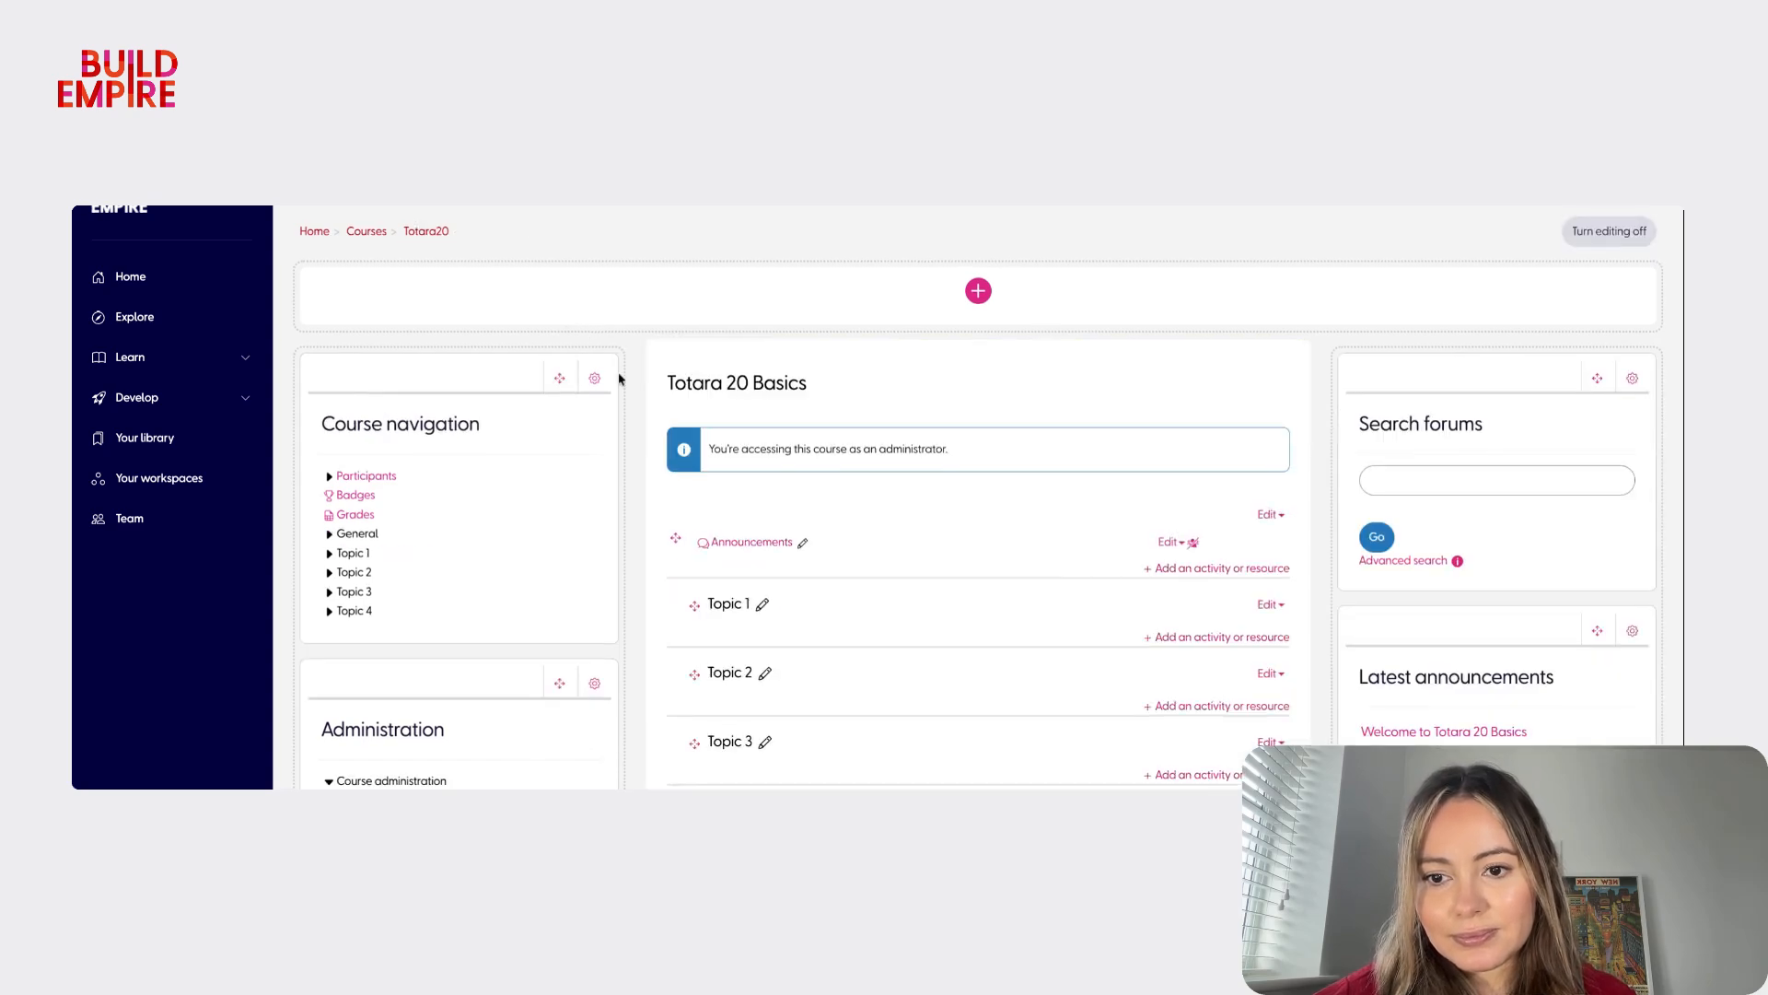
pyautogui.scroll(-2, 618, 378)
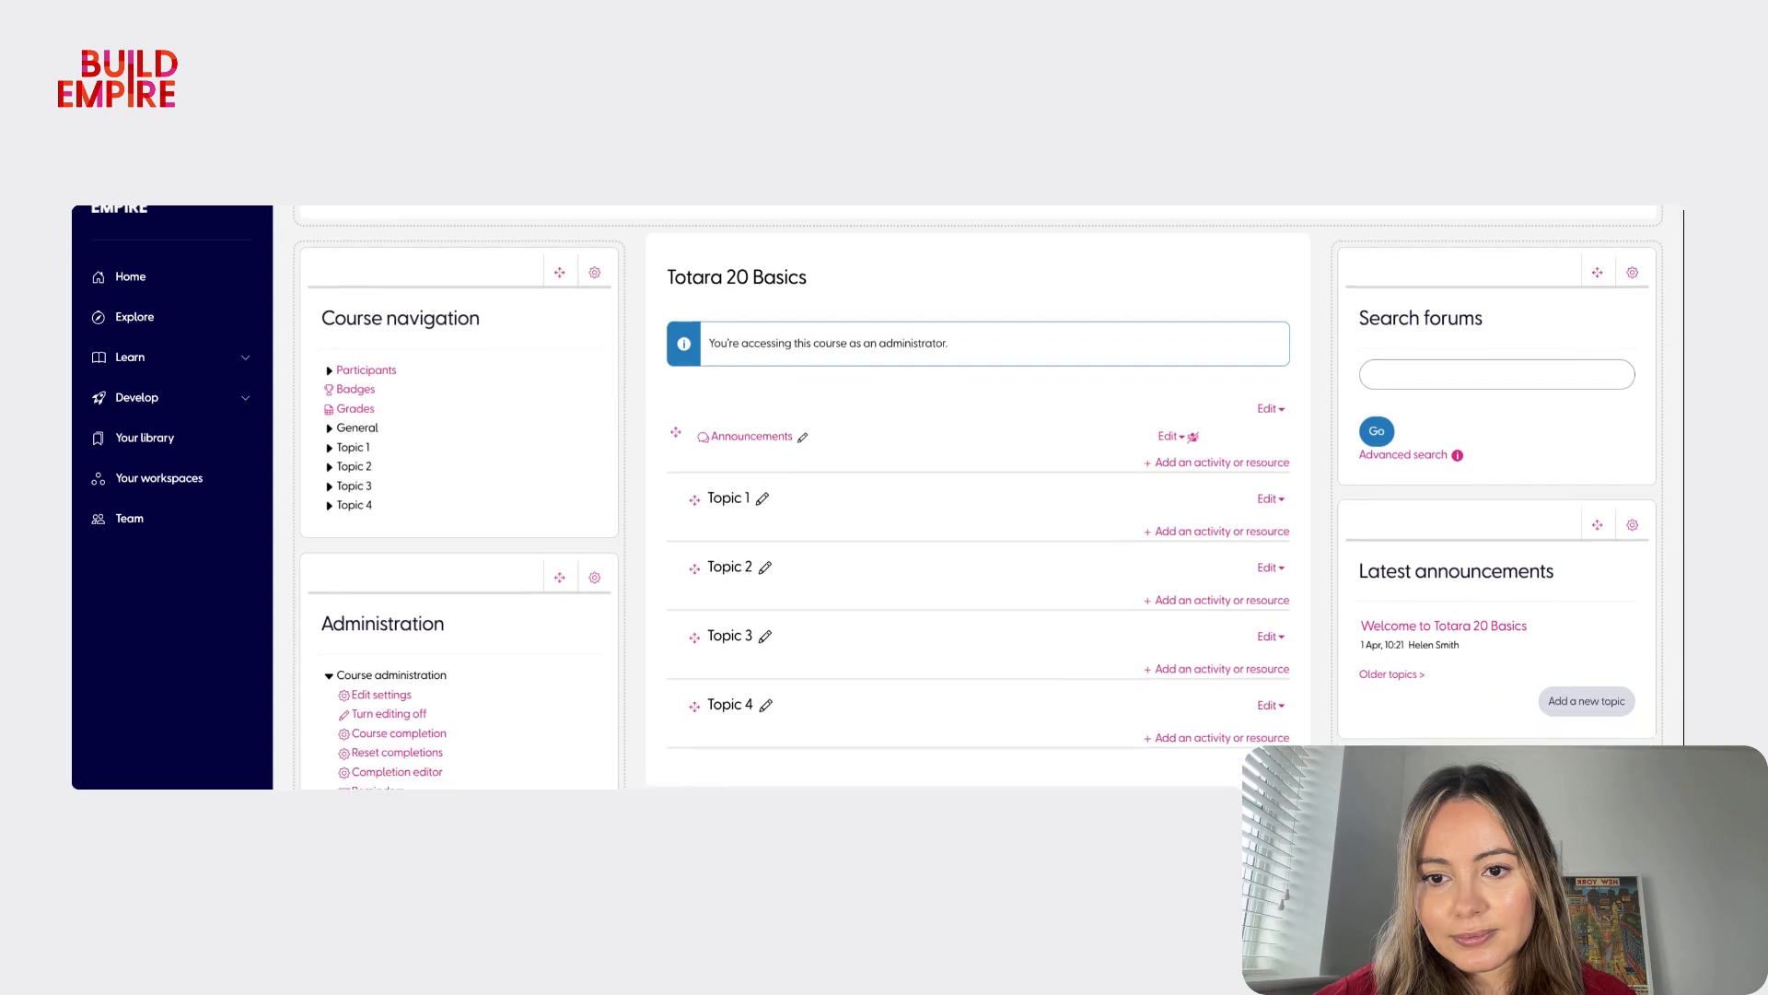
pyautogui.scroll(-1, 619, 372)
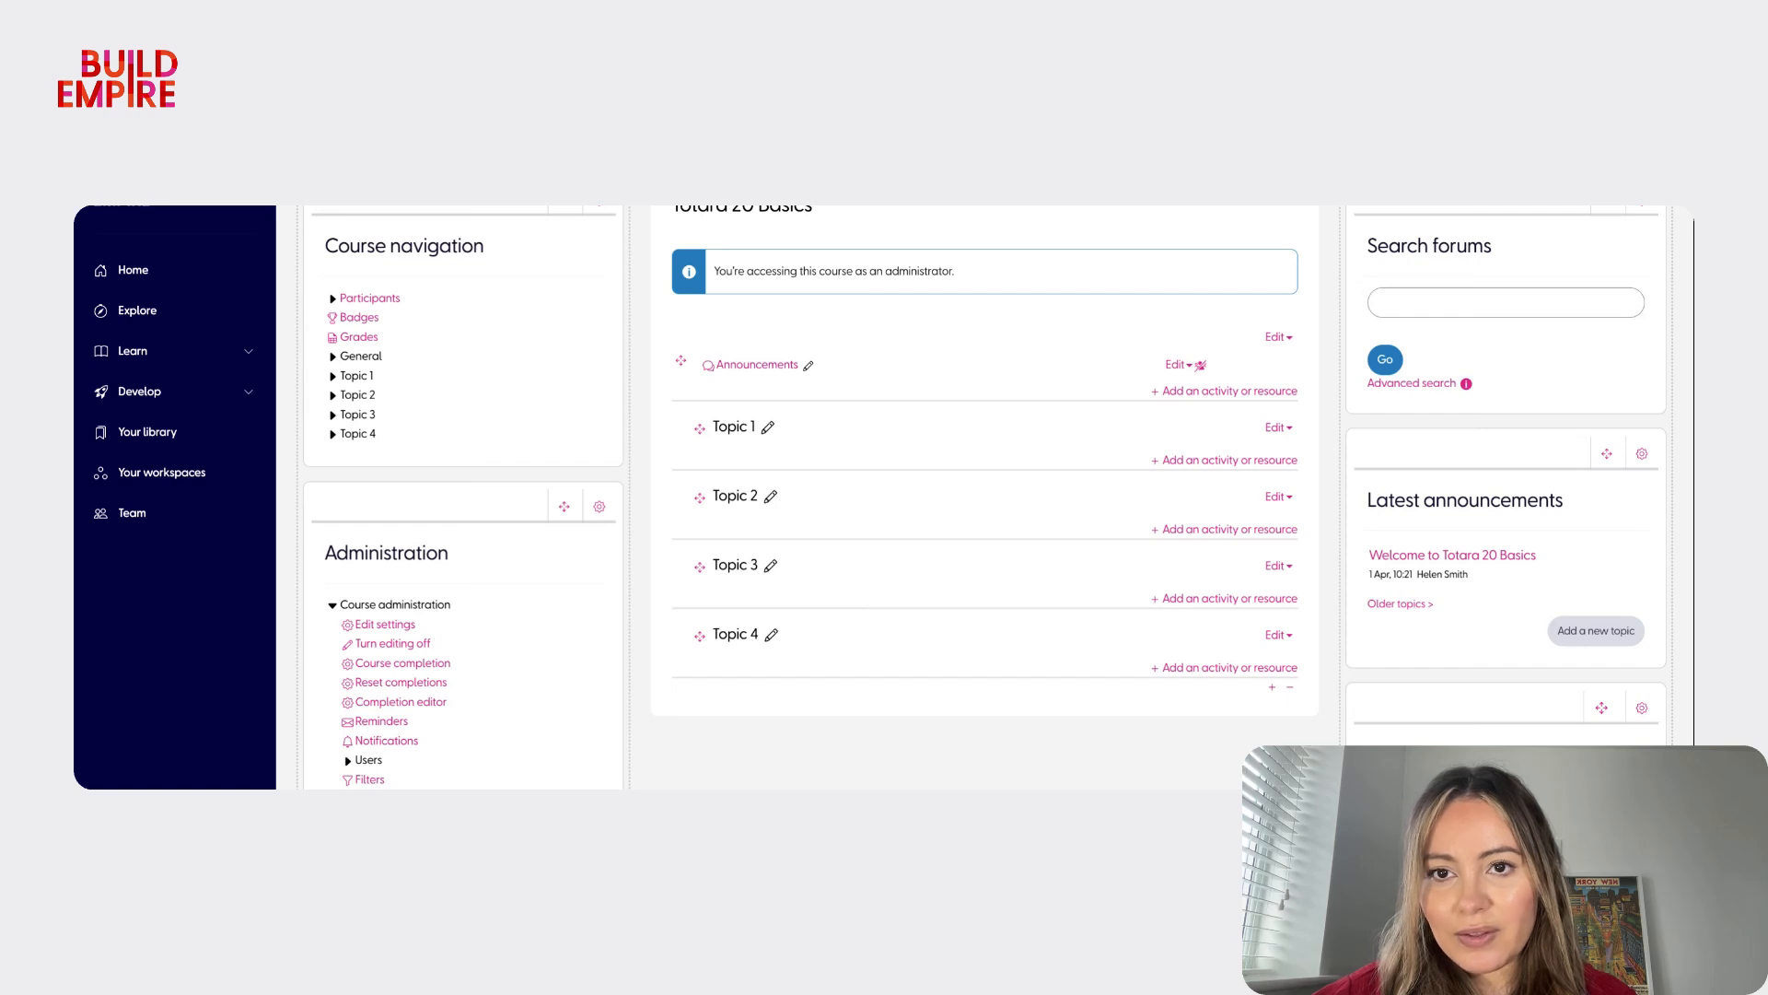
pyautogui.click(768, 427)
pyautogui.write('L')
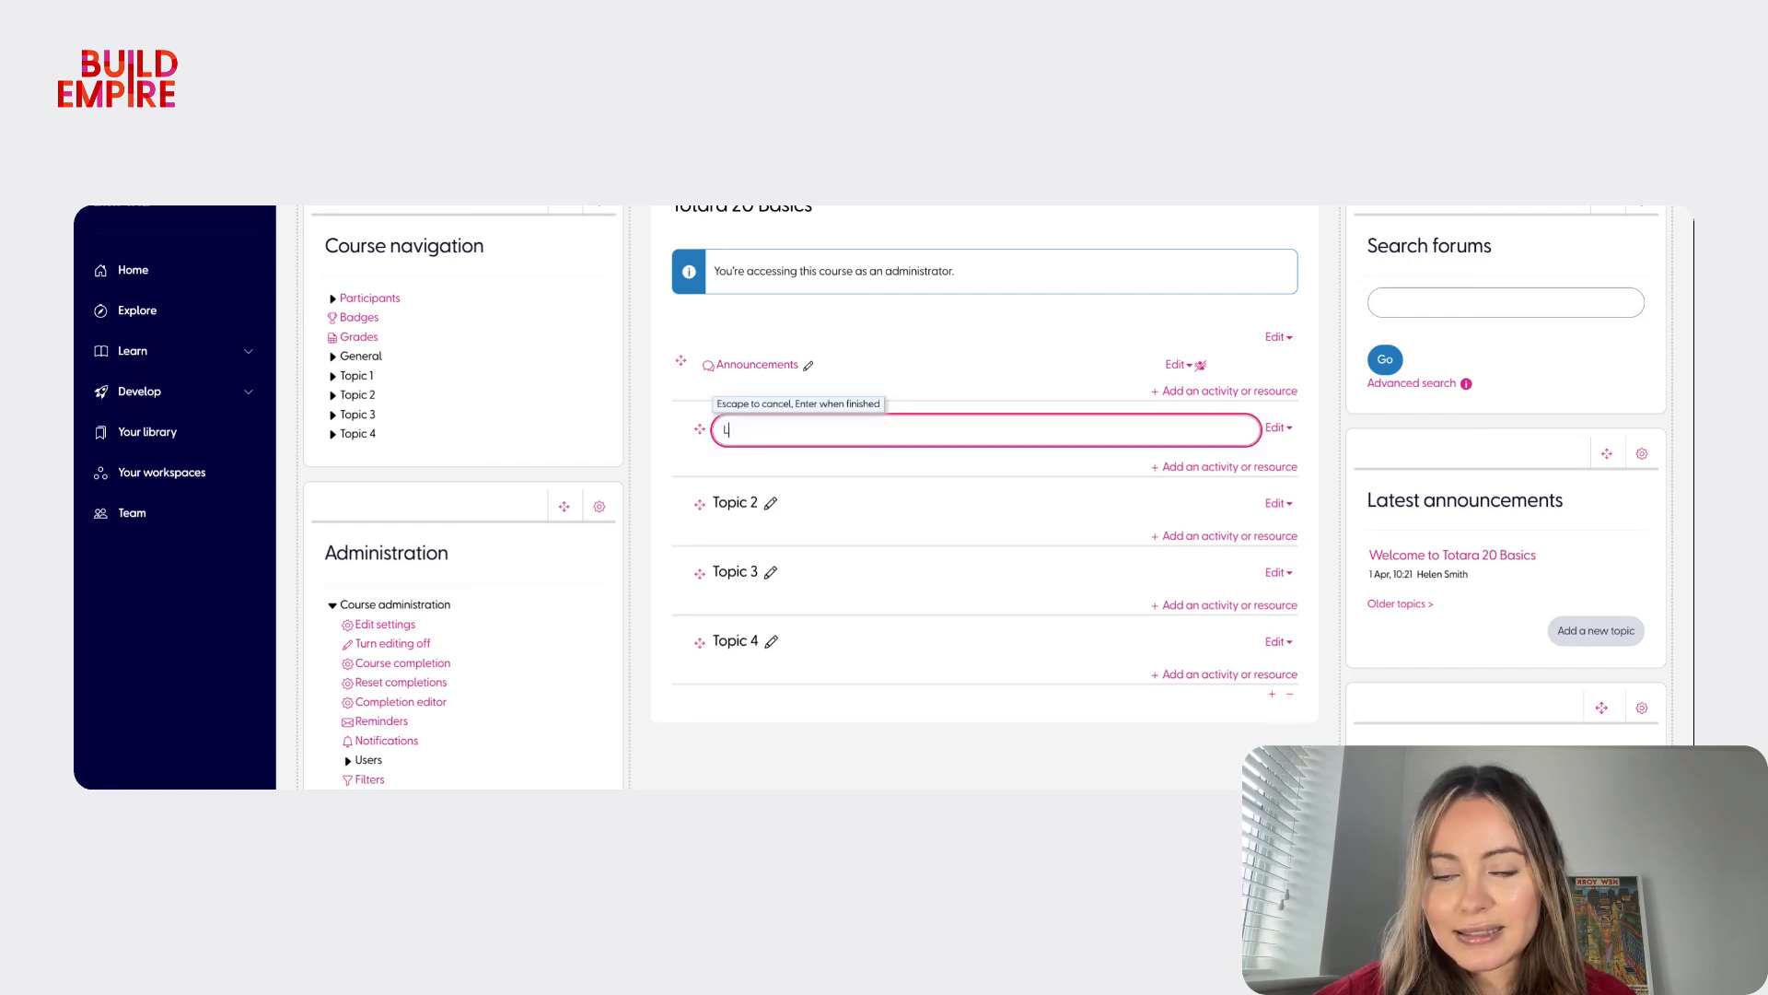
pyautogui.press('BackSpace')
pyautogui.press('Escape')
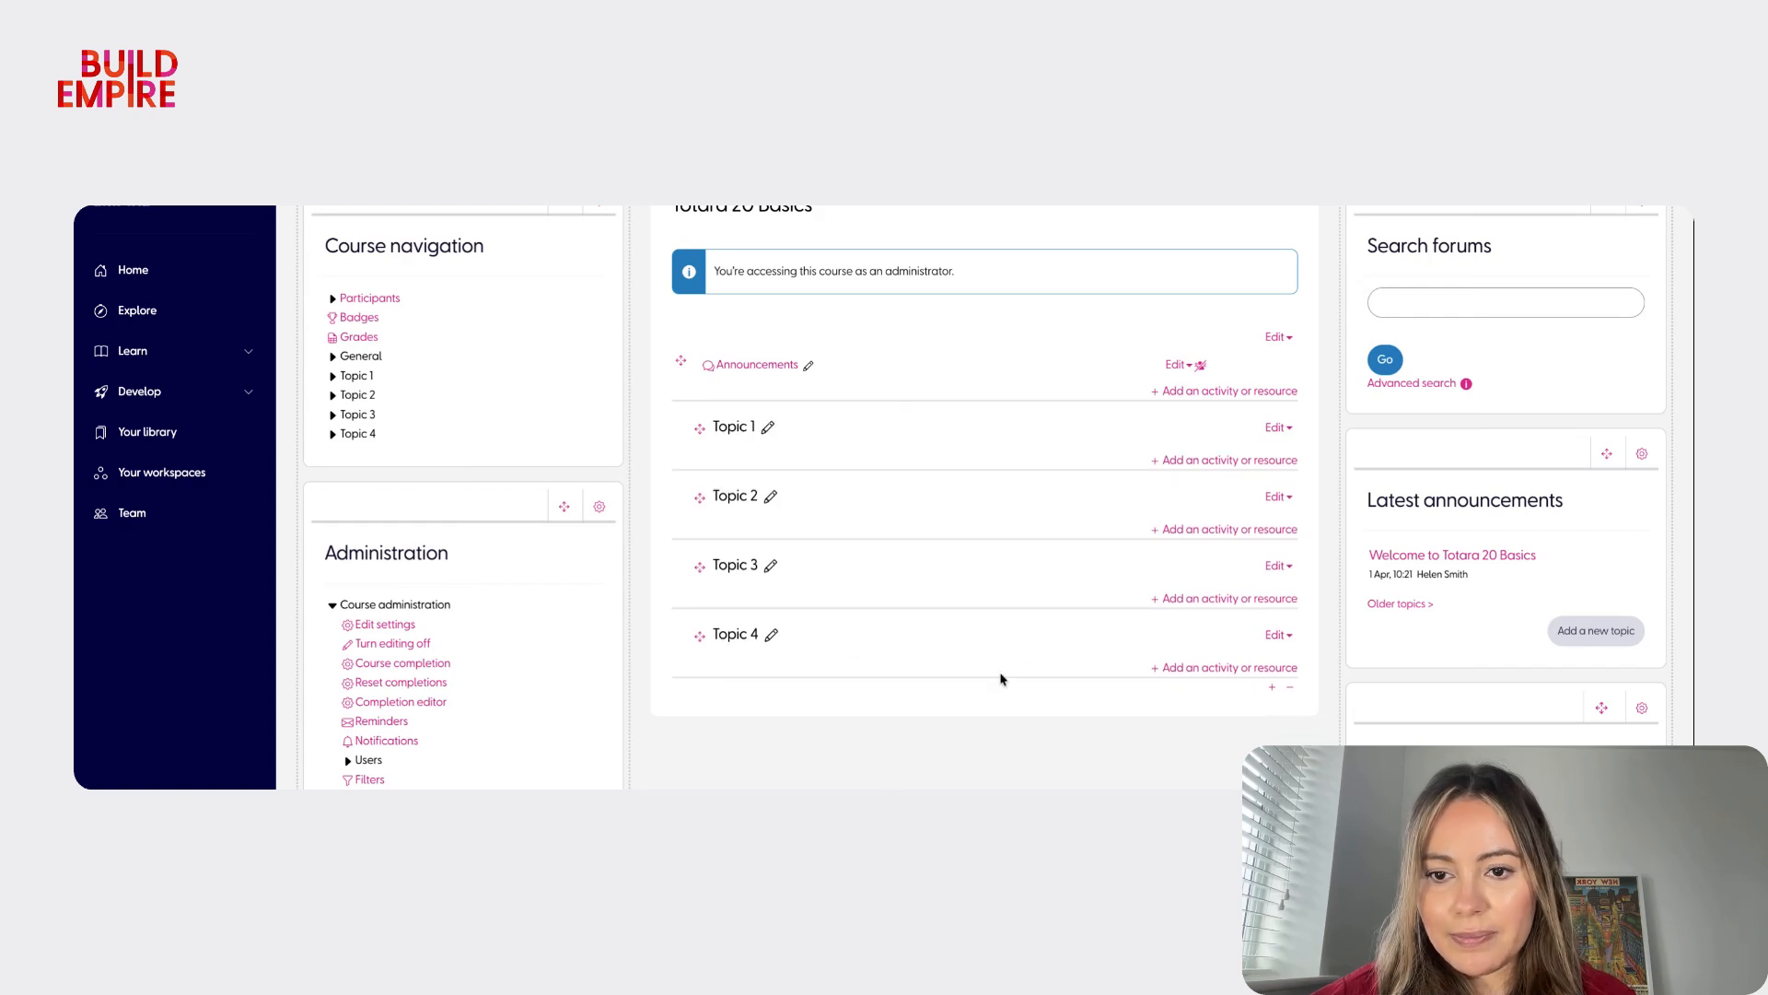
pyautogui.click(763, 431)
pyautogui.write('AI W')
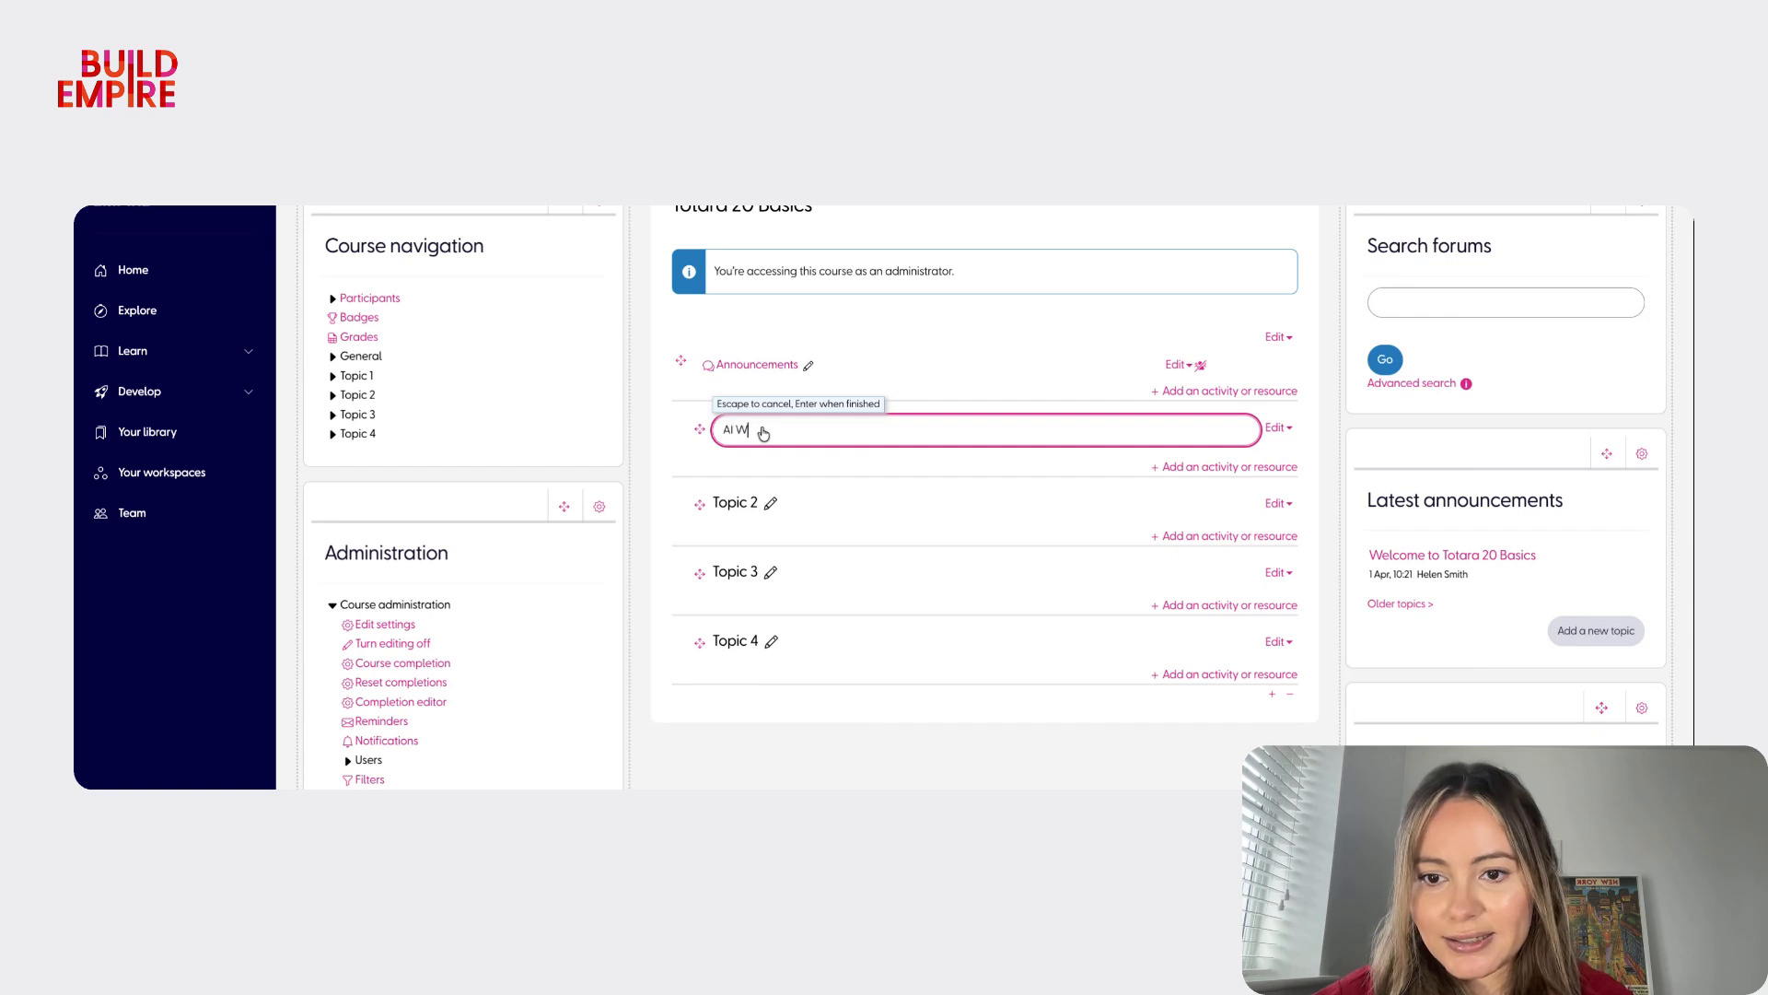
pyautogui.write('riting Assistant')
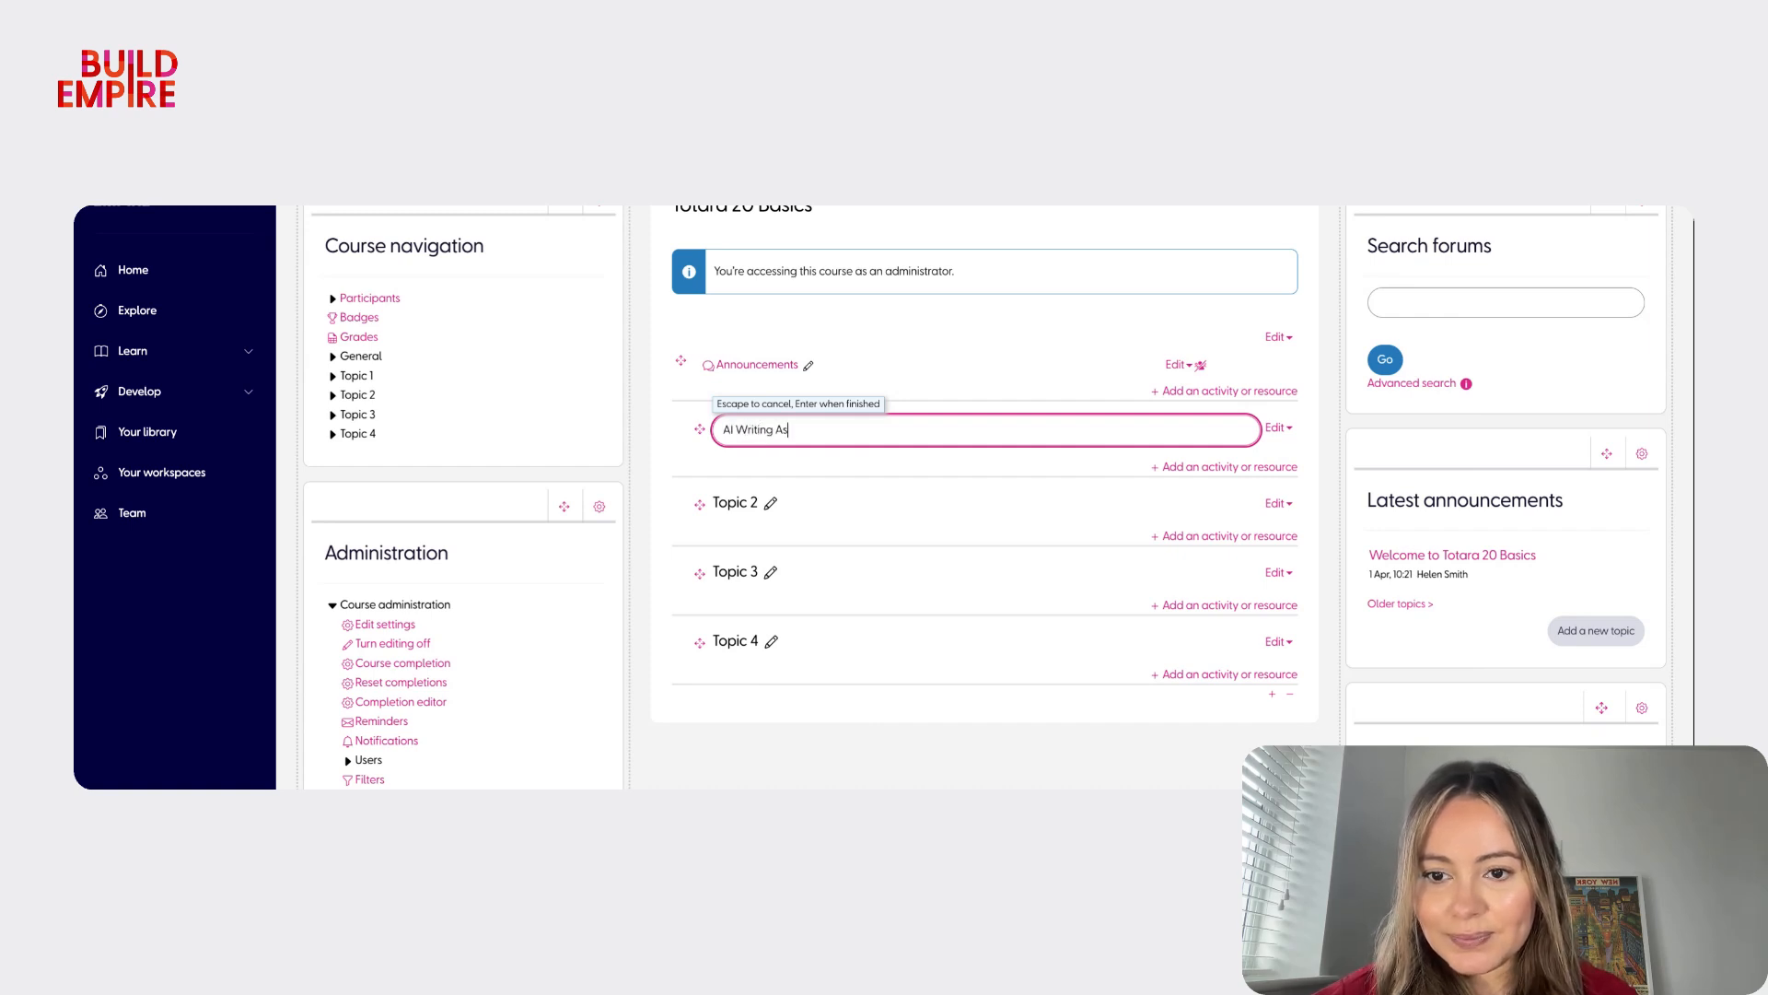
pyautogui.press('Return')
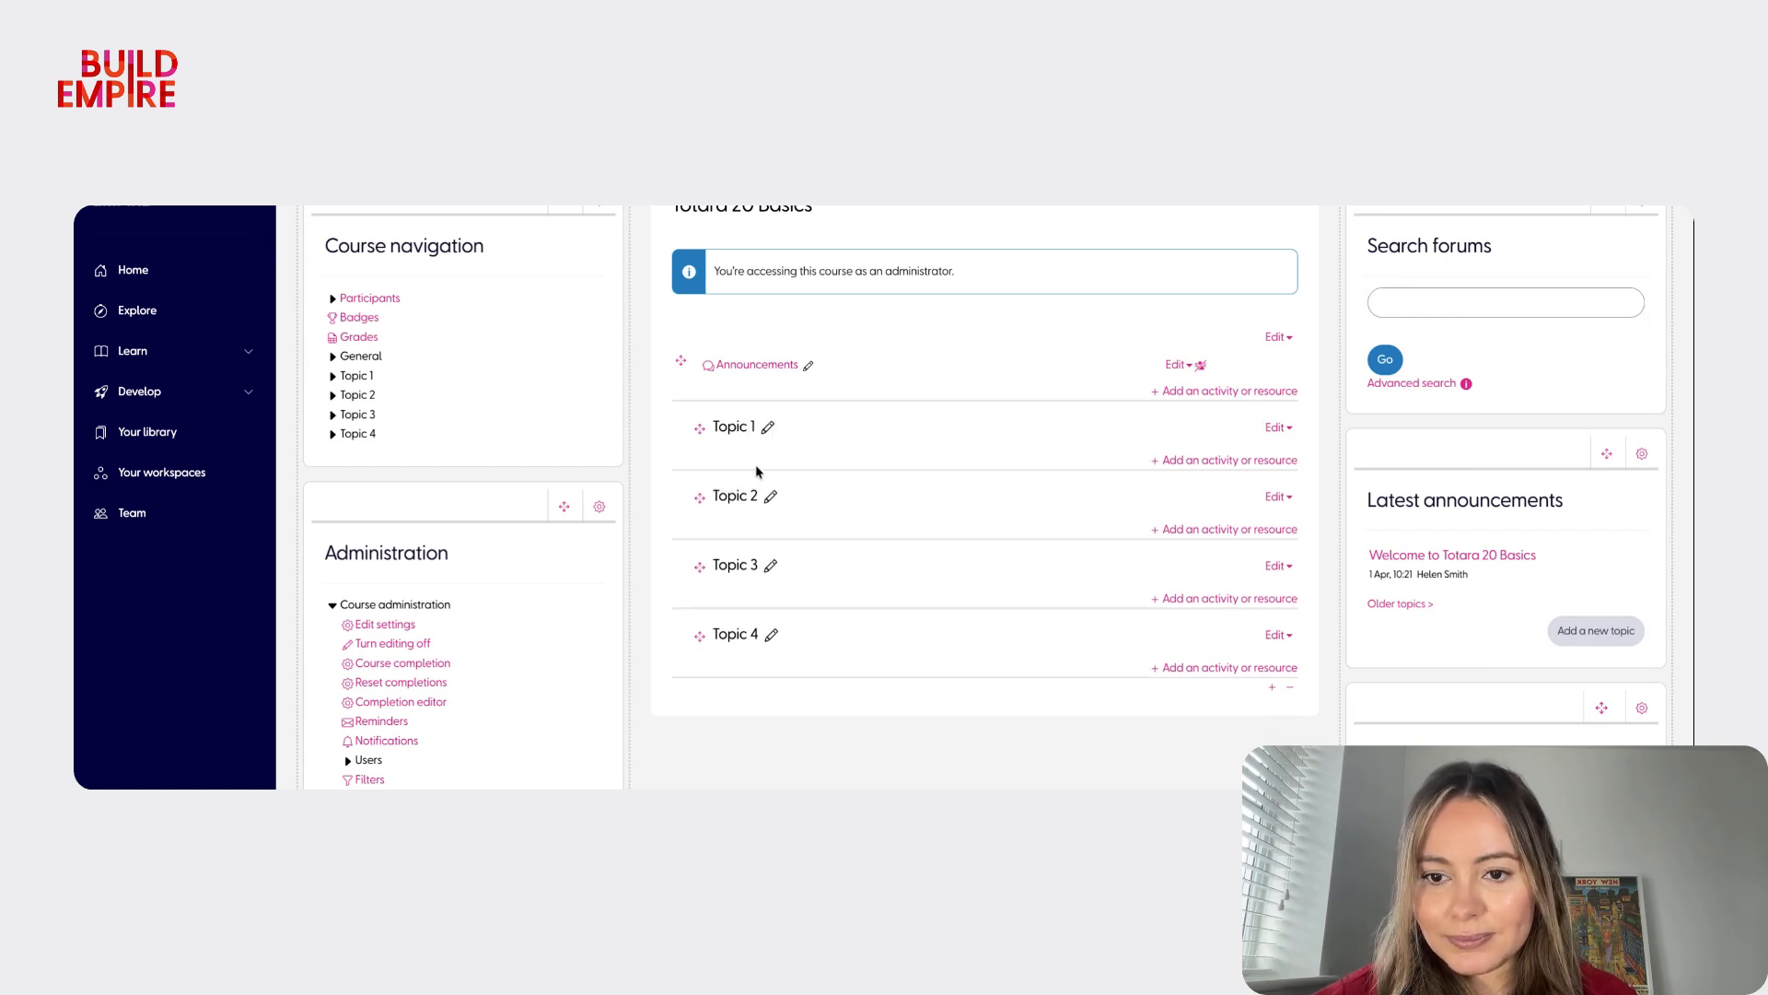
pyautogui.click(768, 428)
pyautogui.write('AI Writti')
pyautogui.hotkey('ctrl', 'a')
pyautogui.press('BackSpace')
pyautogui.press('Return')
# - Rename the Topic 1 section to "AI Writing Assistant"
pyautogui.click(768, 428)
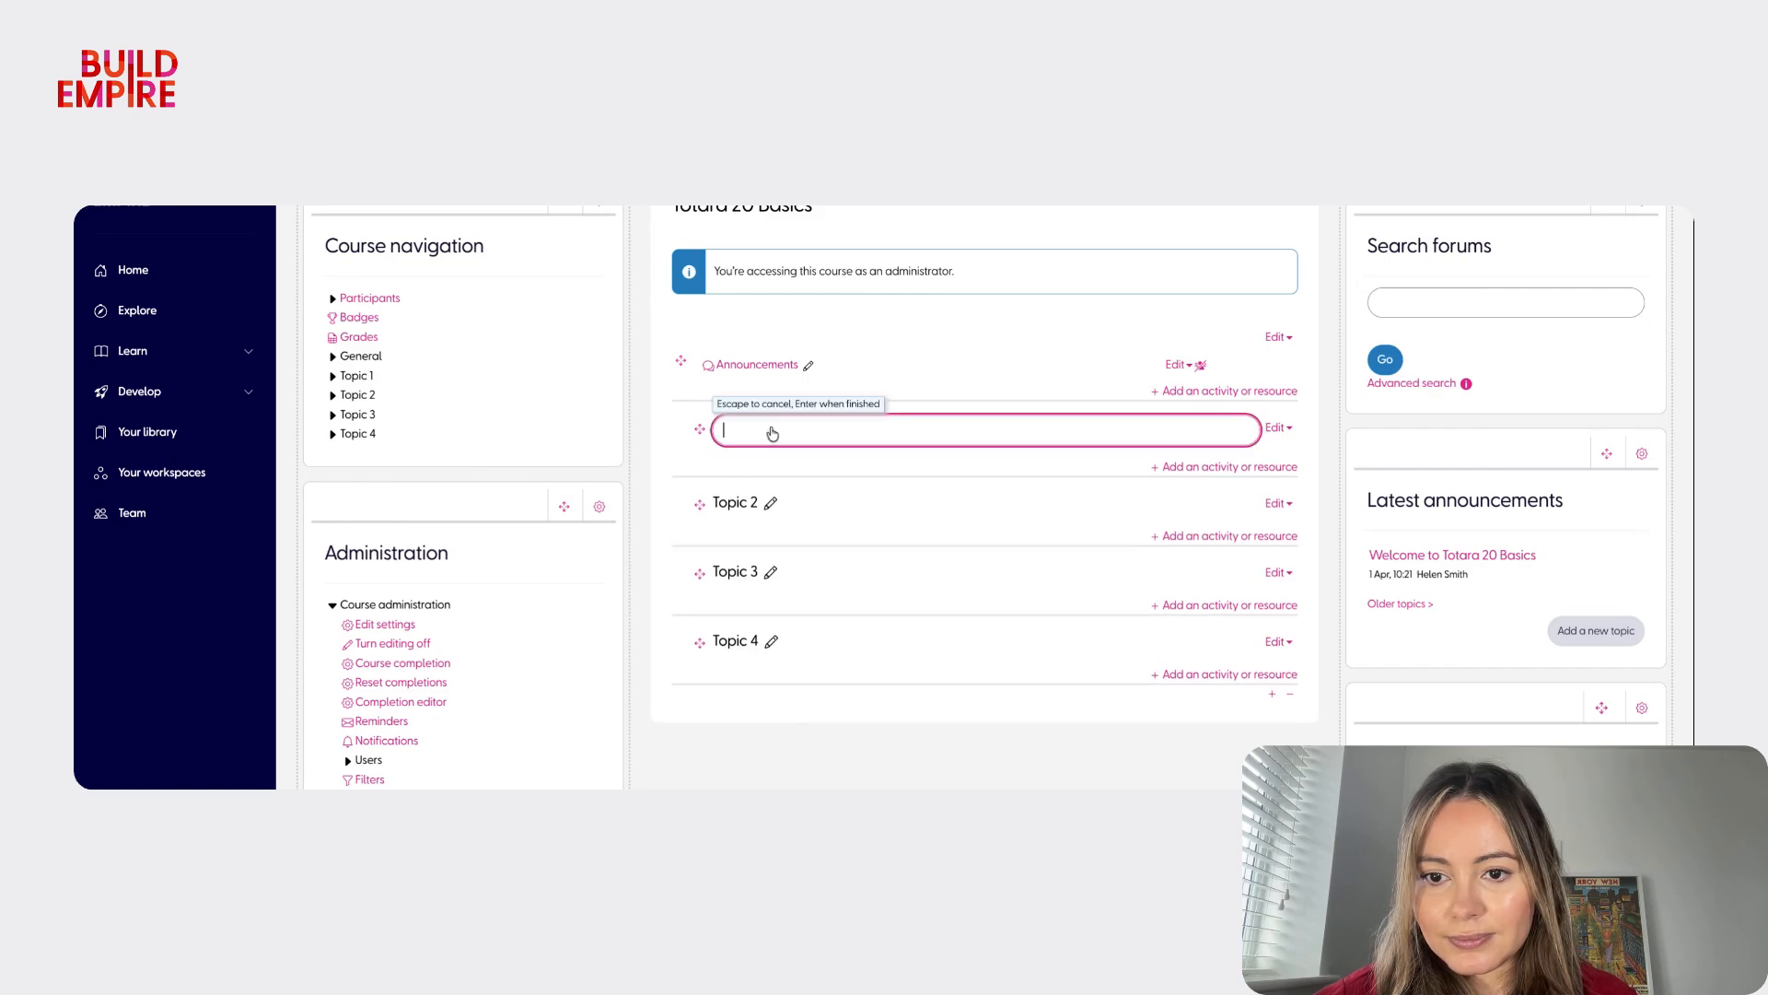
pyautogui.write('AI Writing Assistant')
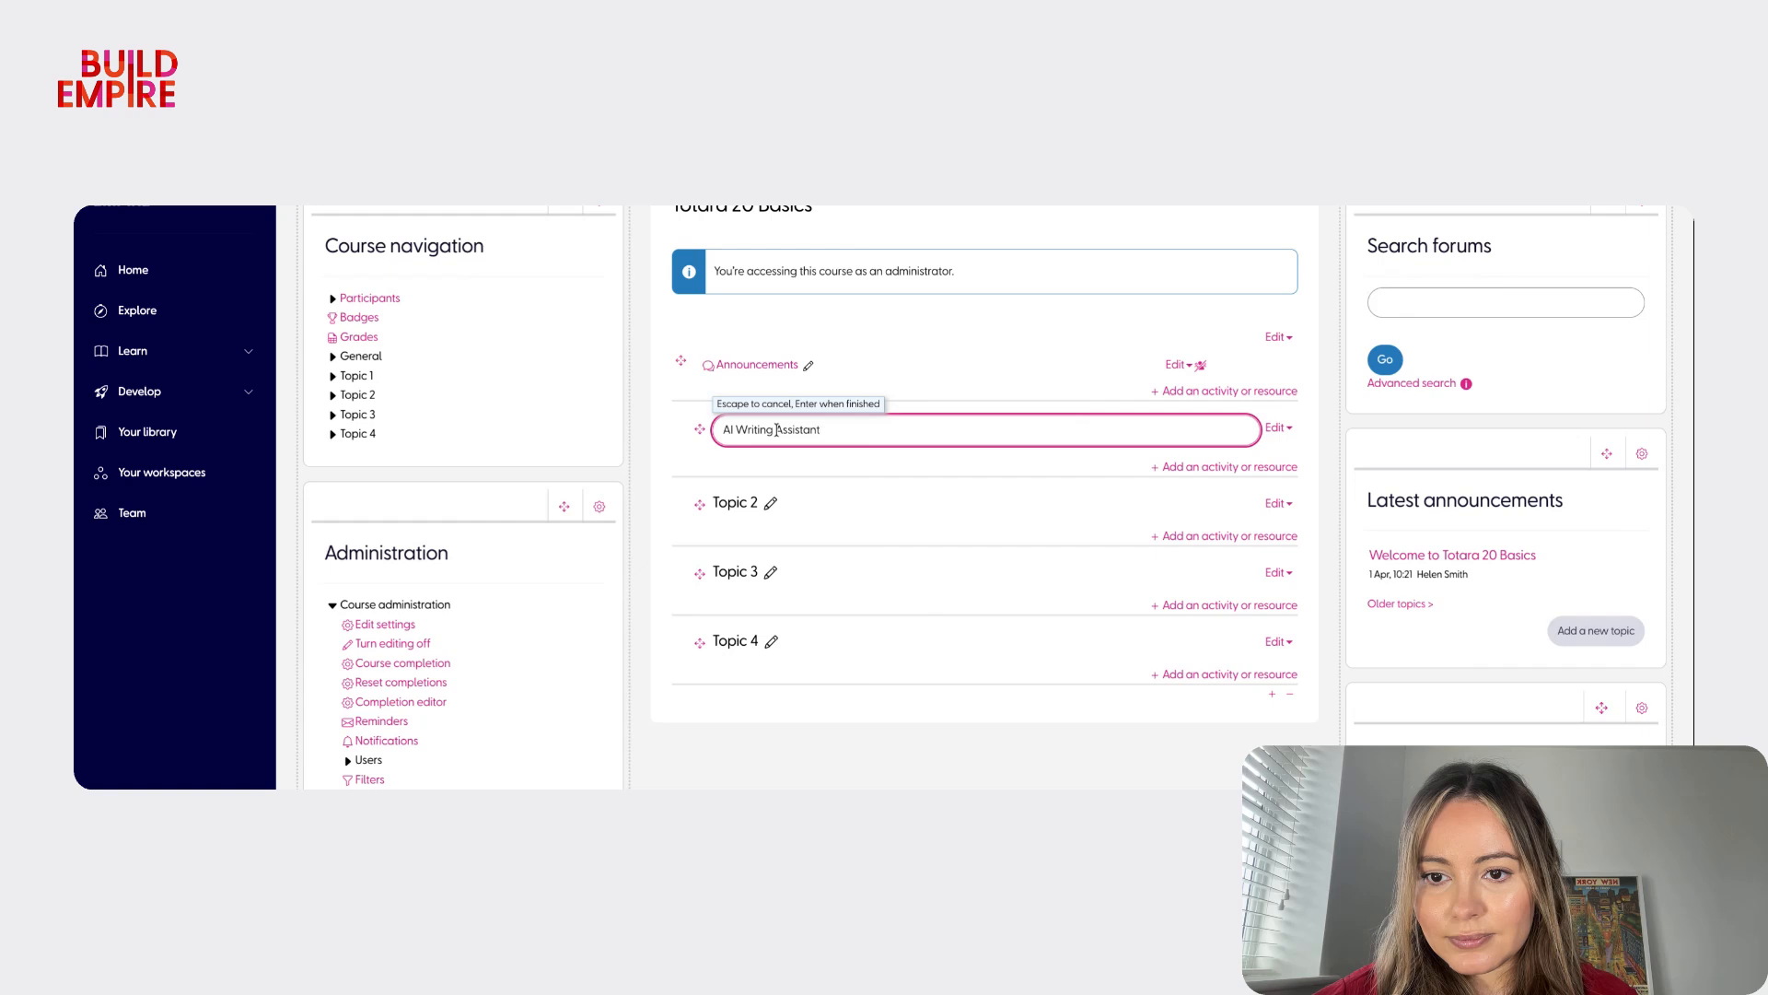
pyautogui.press('Return')
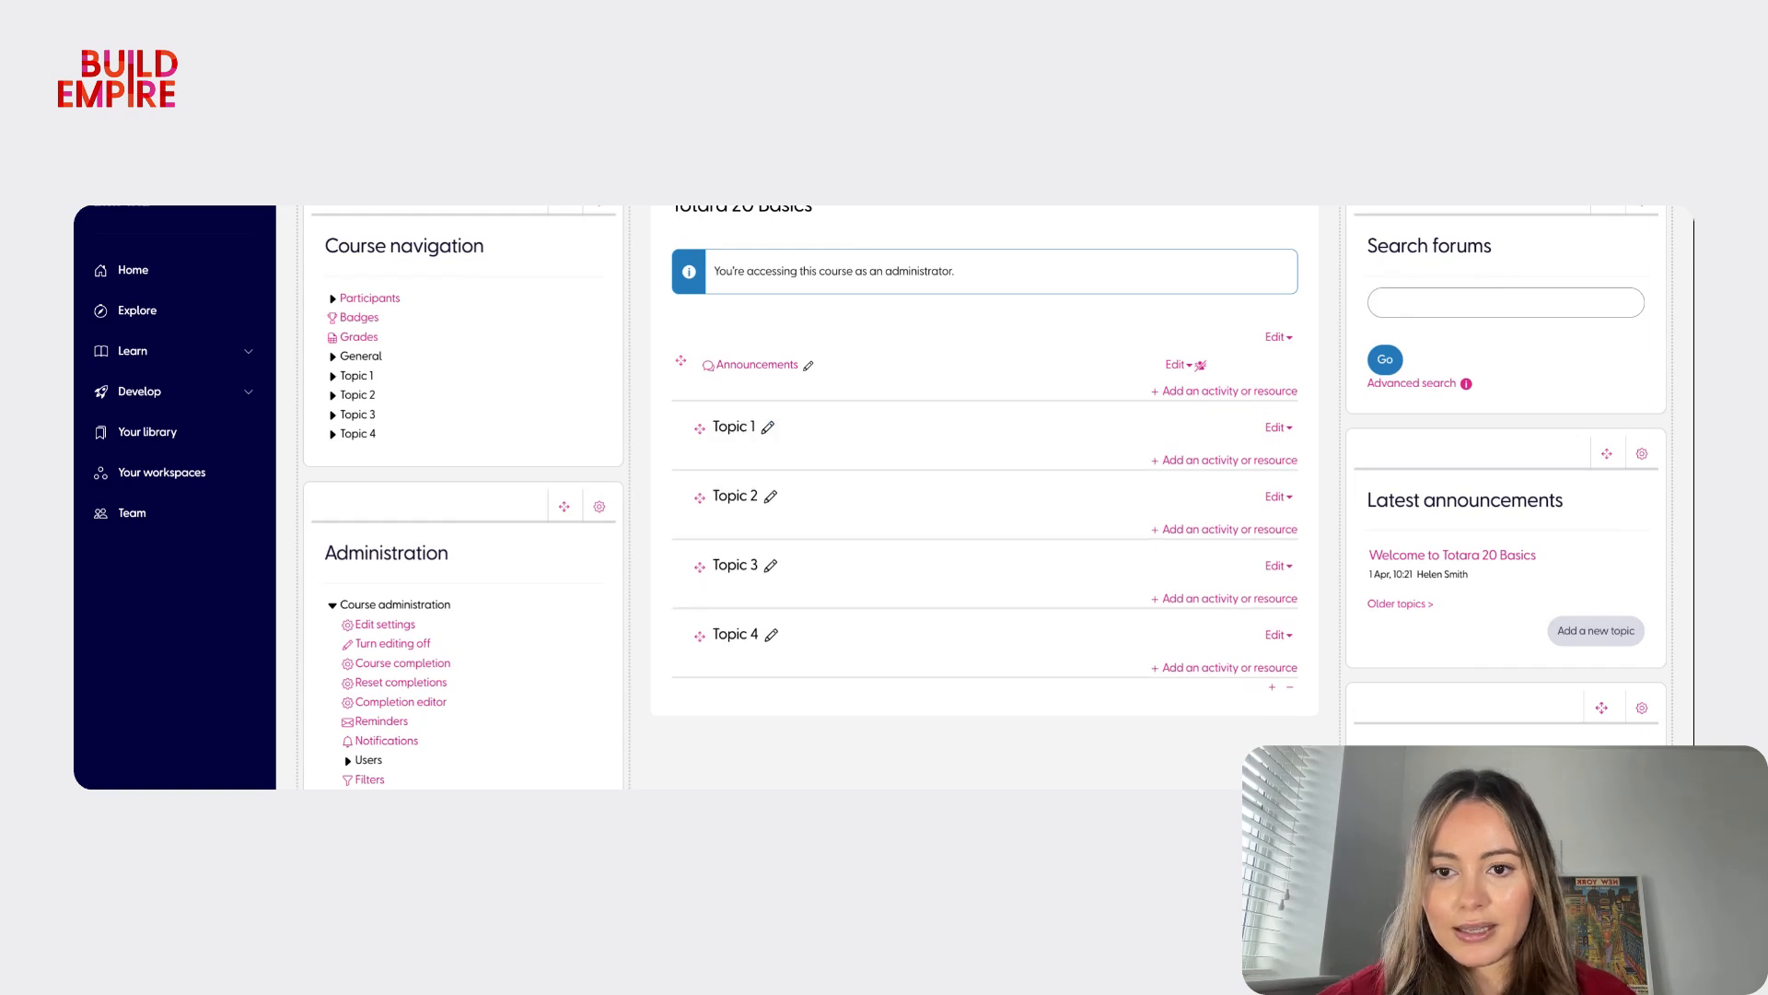
pyautogui.scroll(1, 1059, 756)
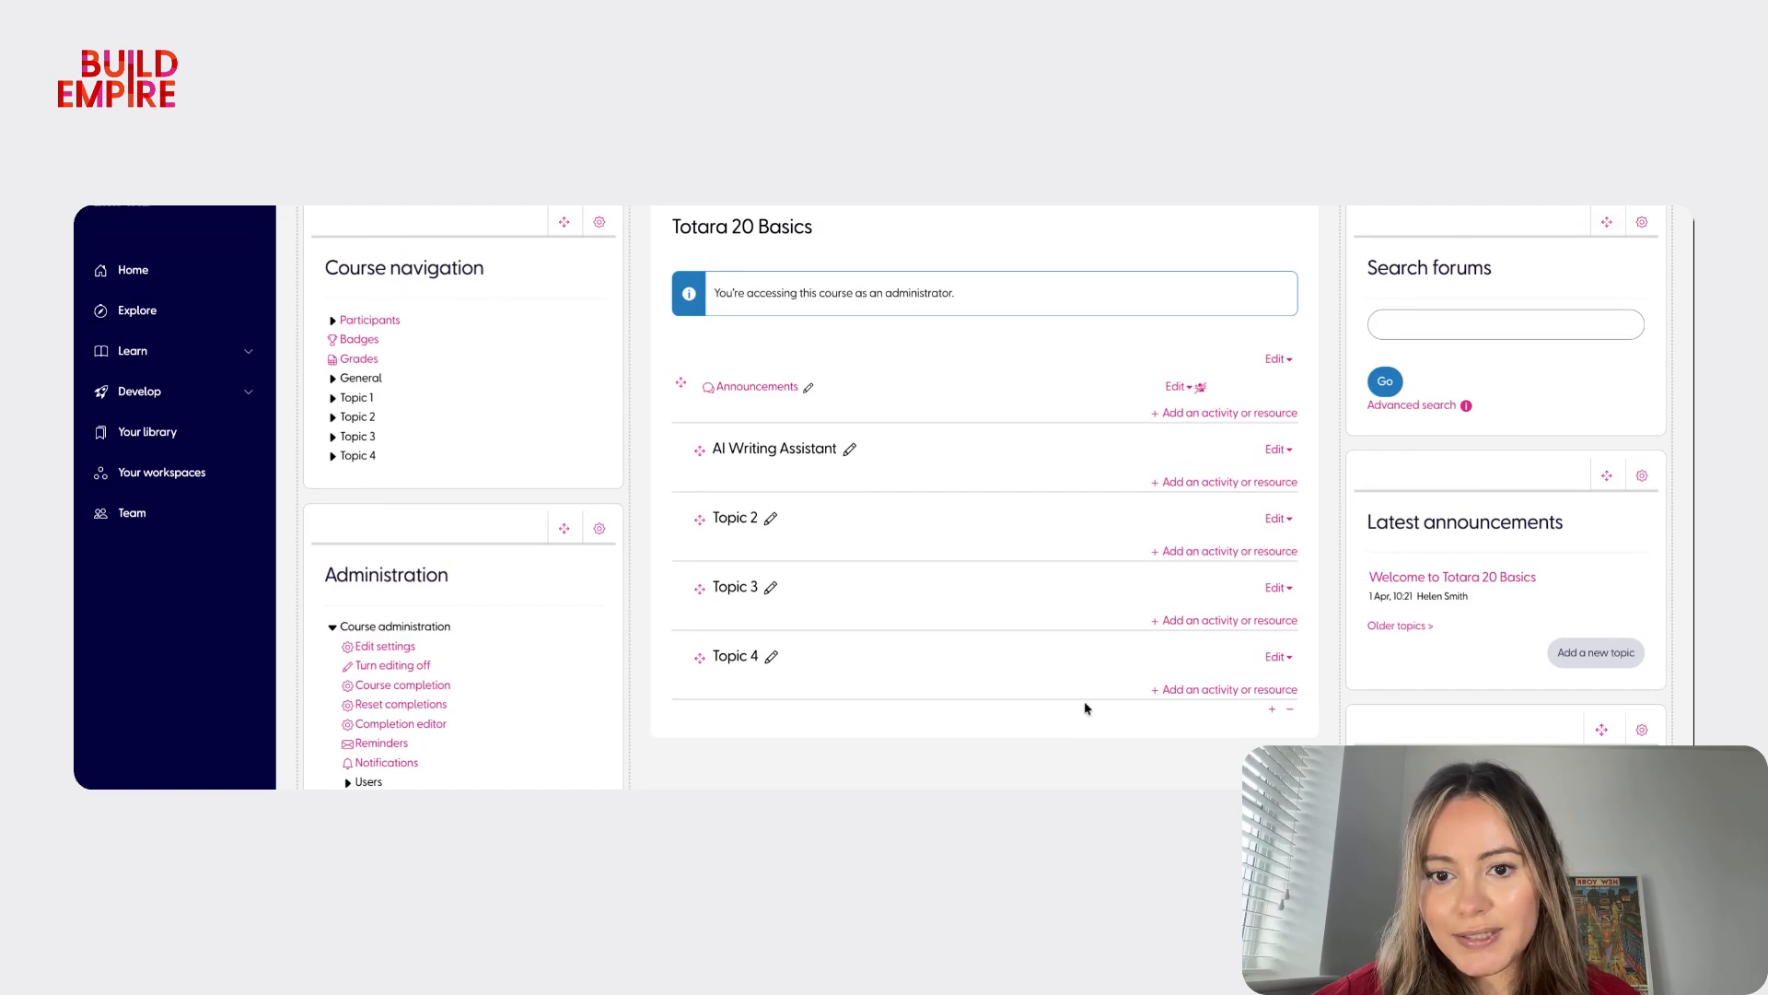
# - Start adding a Lesson activity to the AI Writing Assistant section
pyautogui.click(1230, 485)
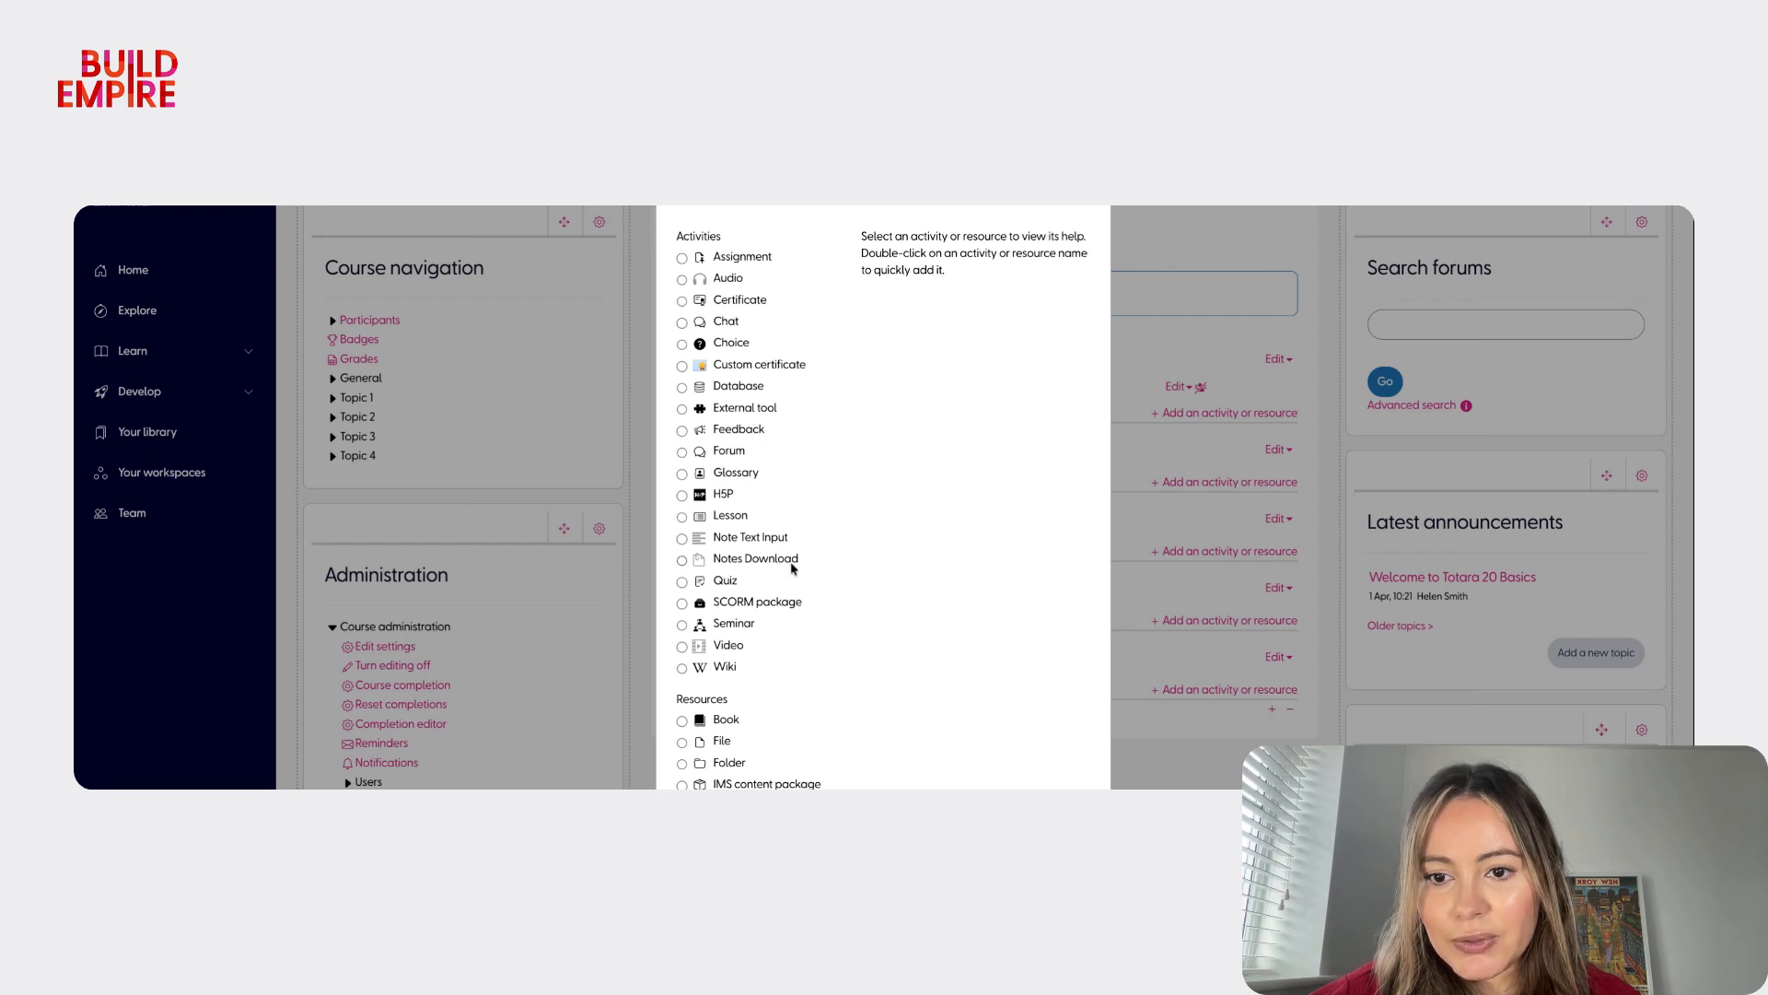
pyautogui.click(722, 518)
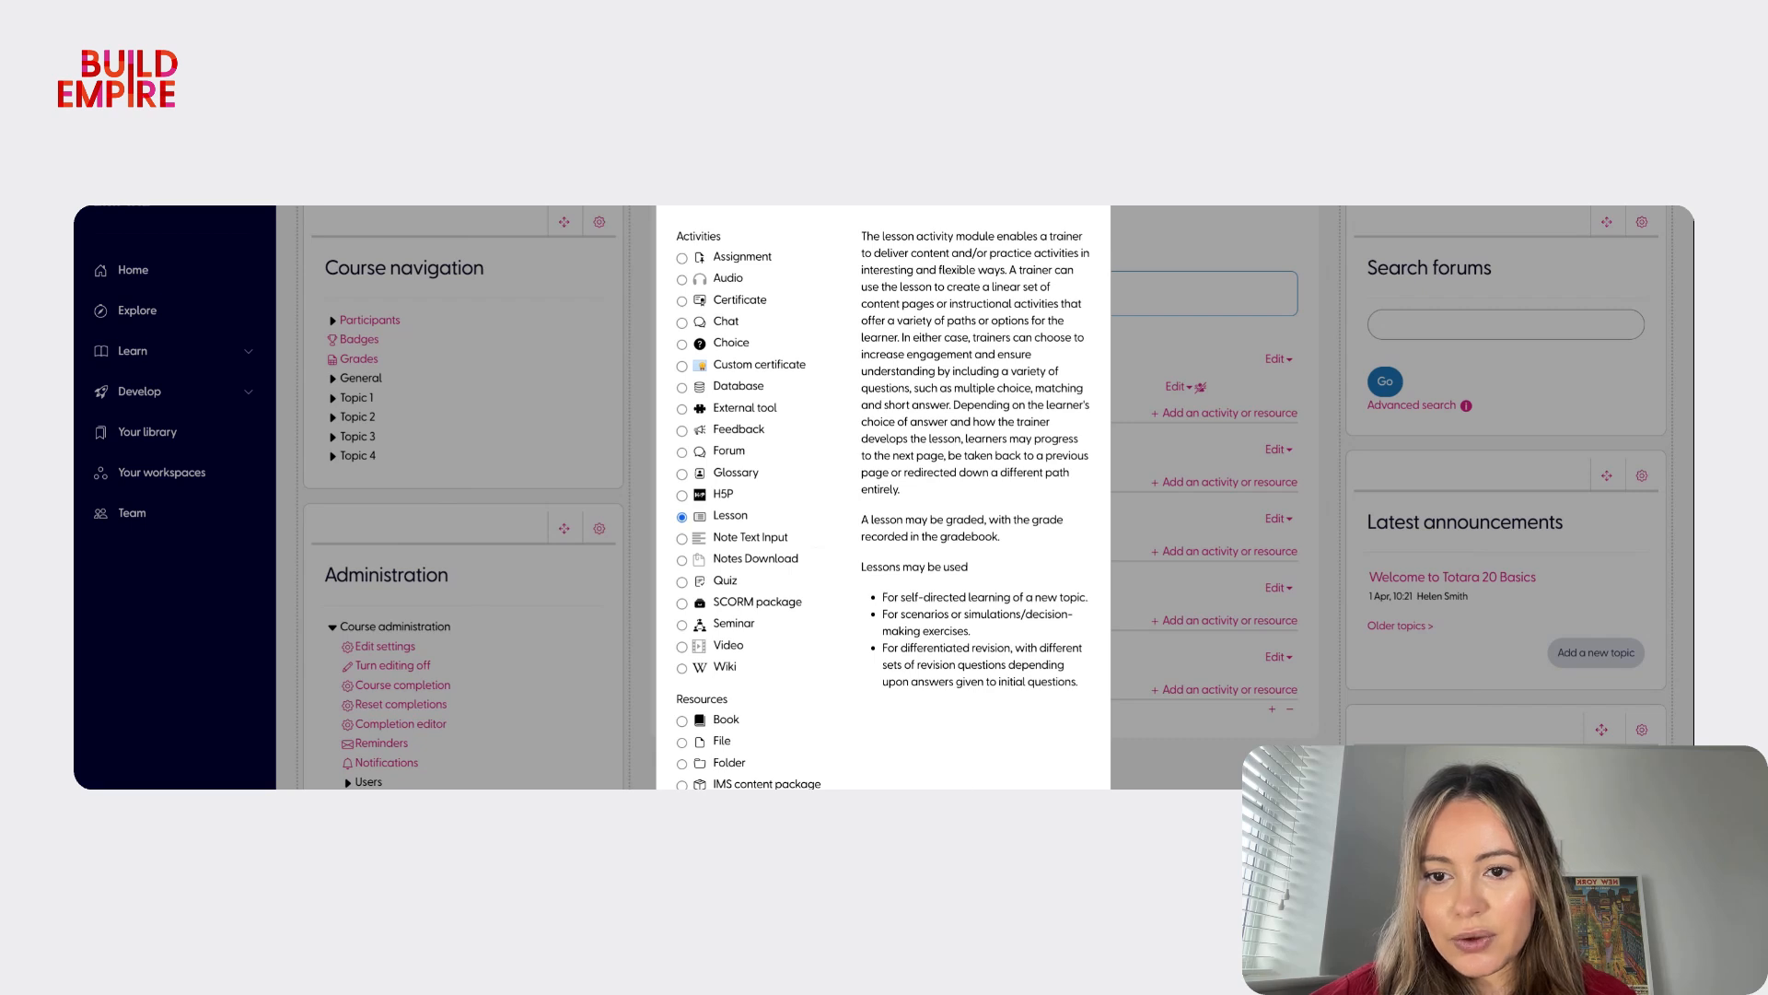
pyautogui.press('Return')
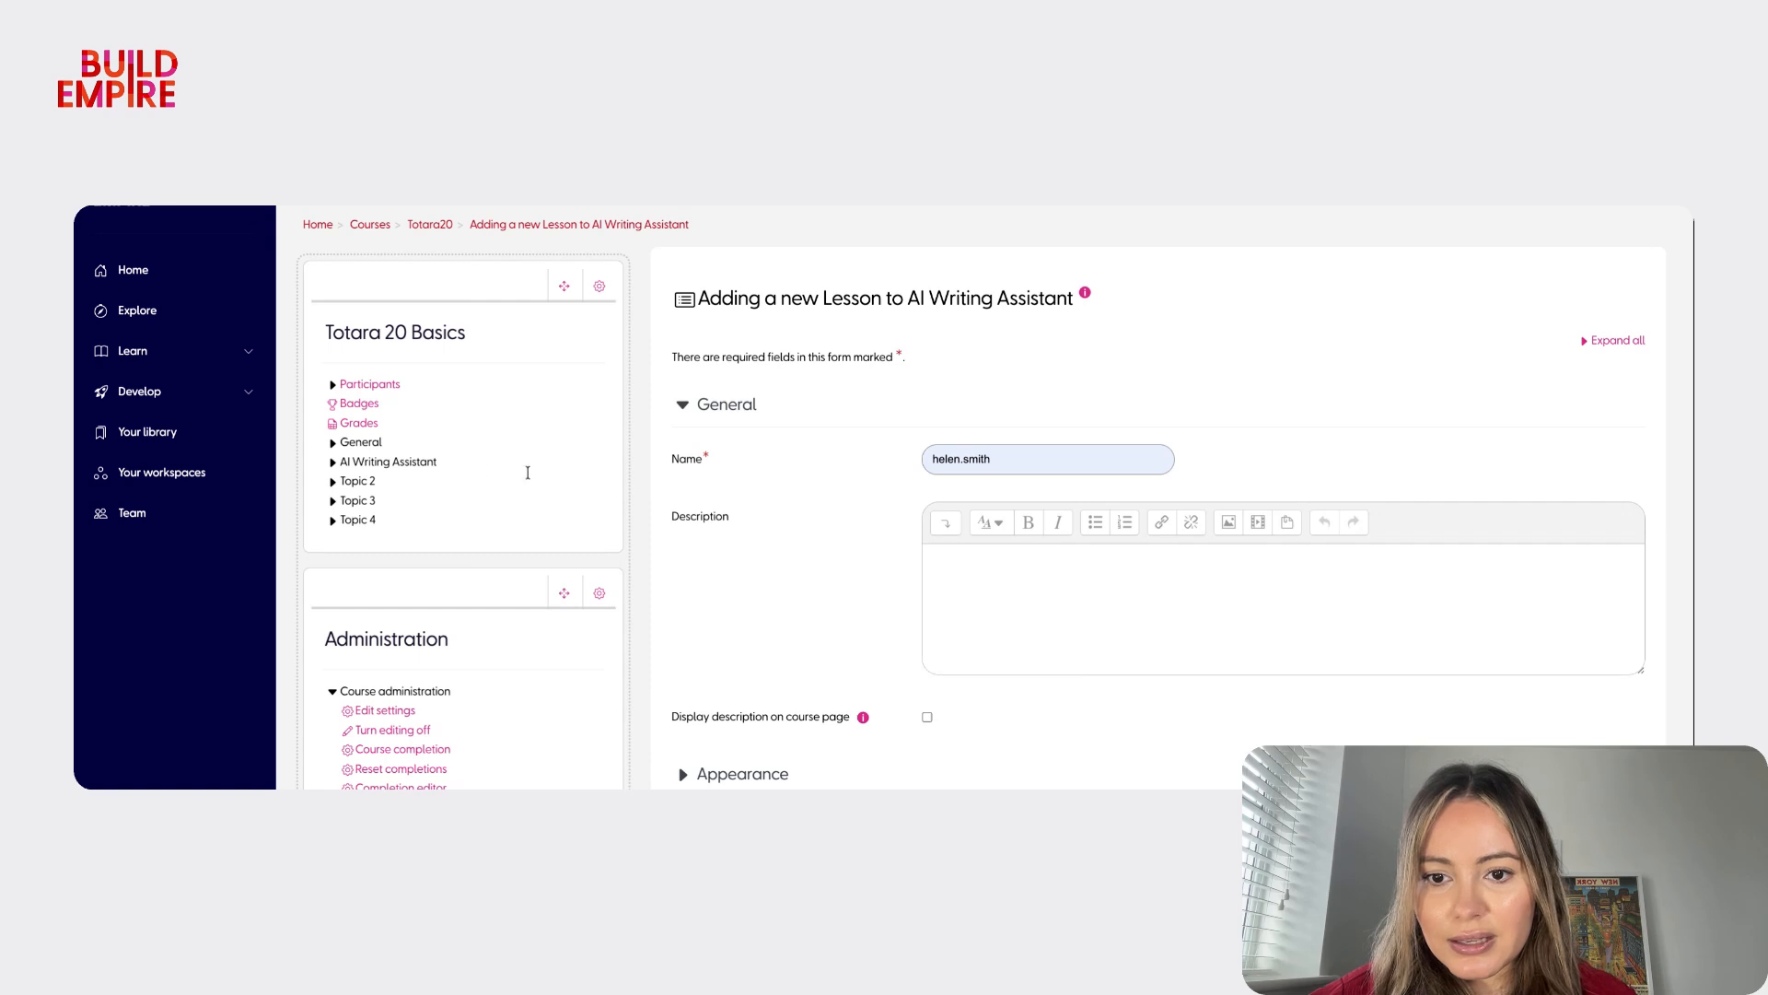
# - Replace the prefilled lesson name with "AI Writing Assistant"
pyautogui.tripleClick(998, 459)
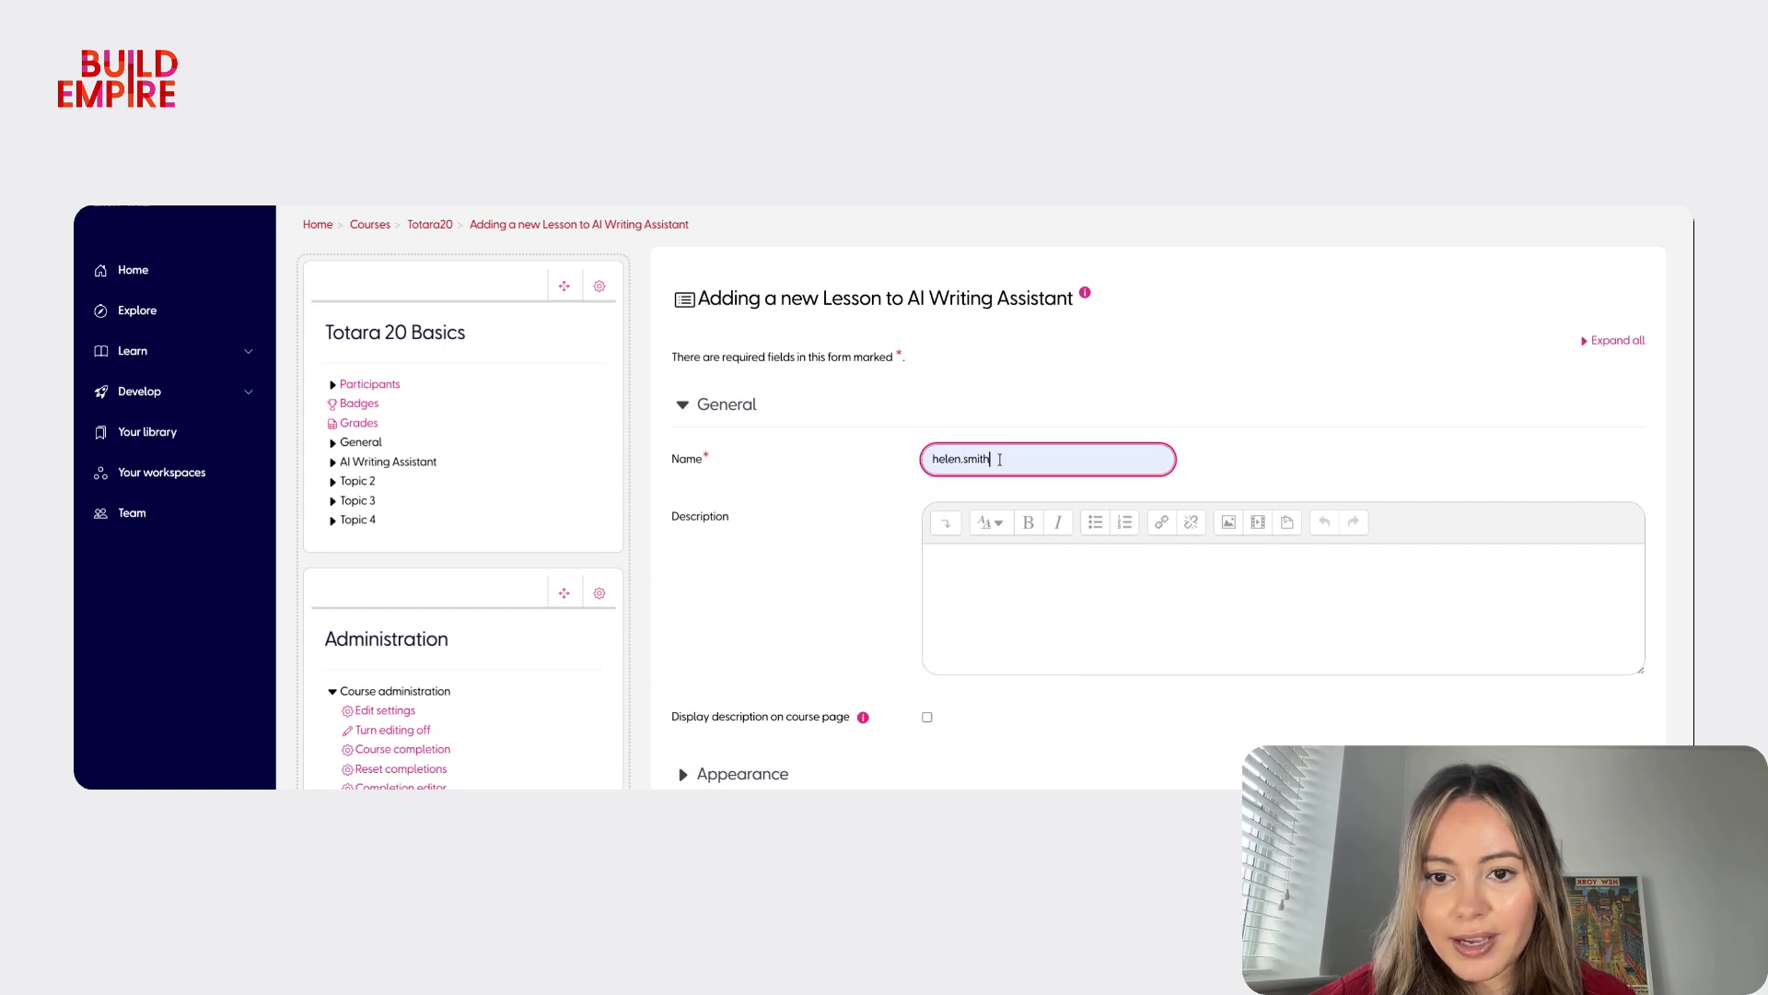
pyautogui.write('AI Writing Assistant')
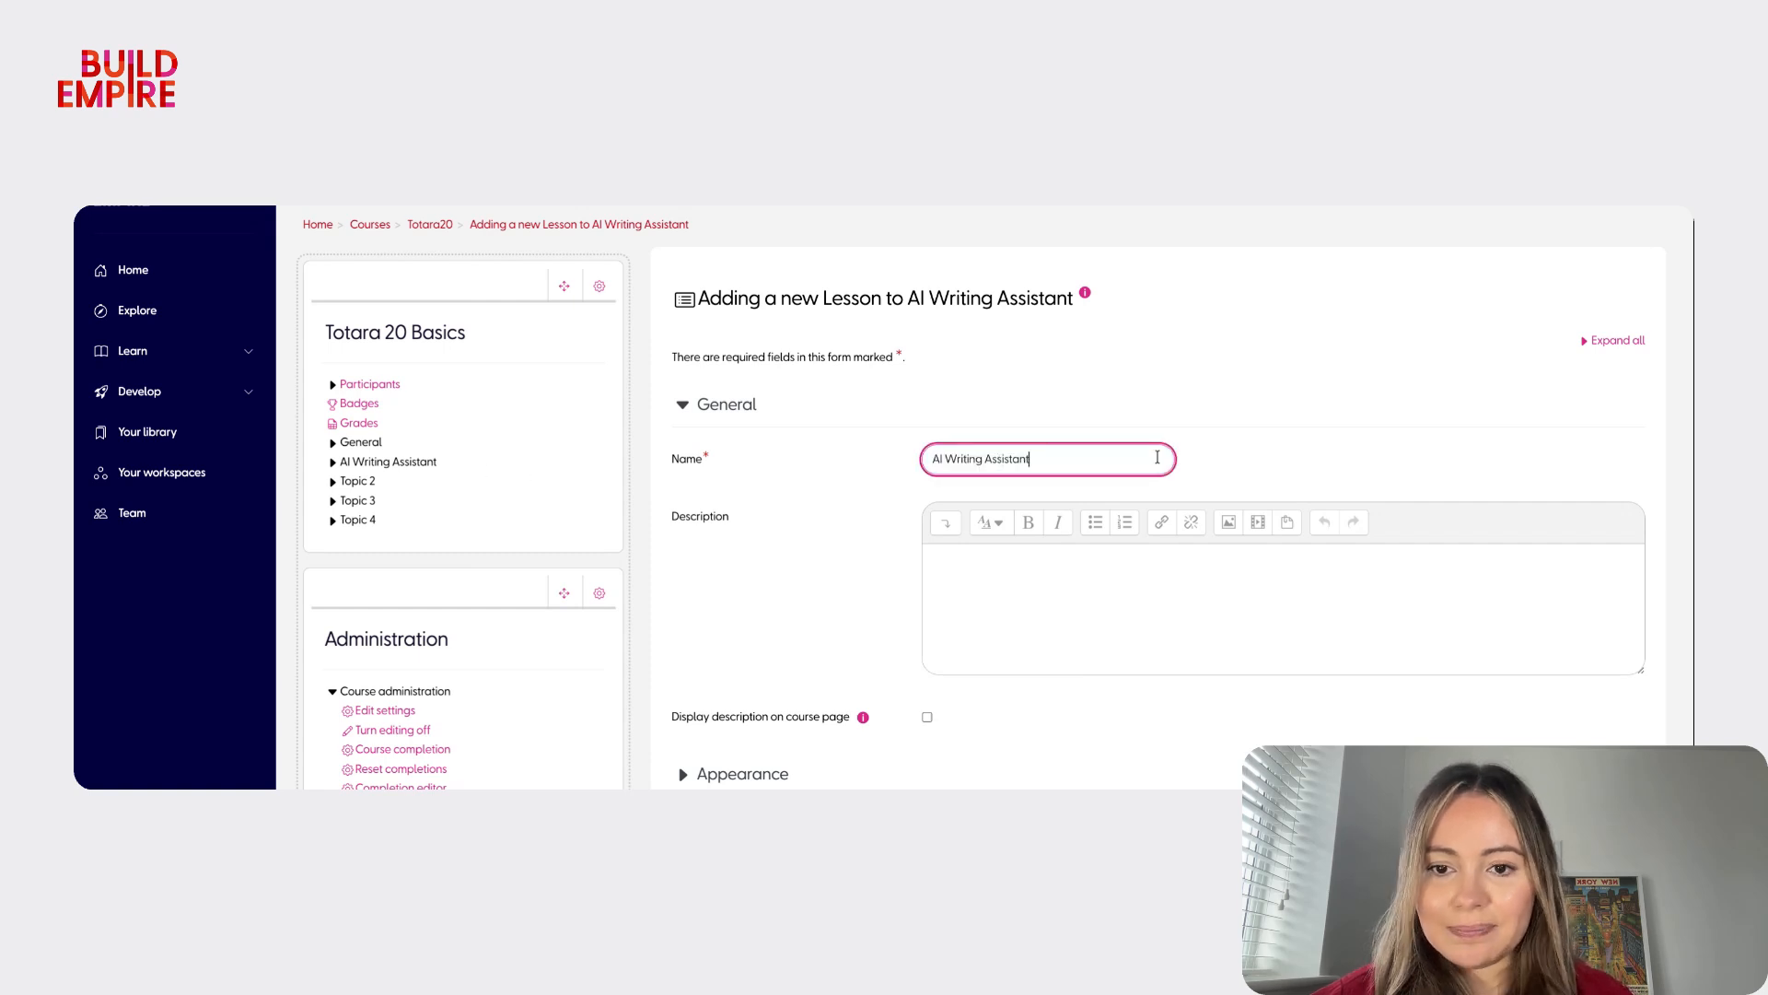
pyautogui.click(1221, 458)
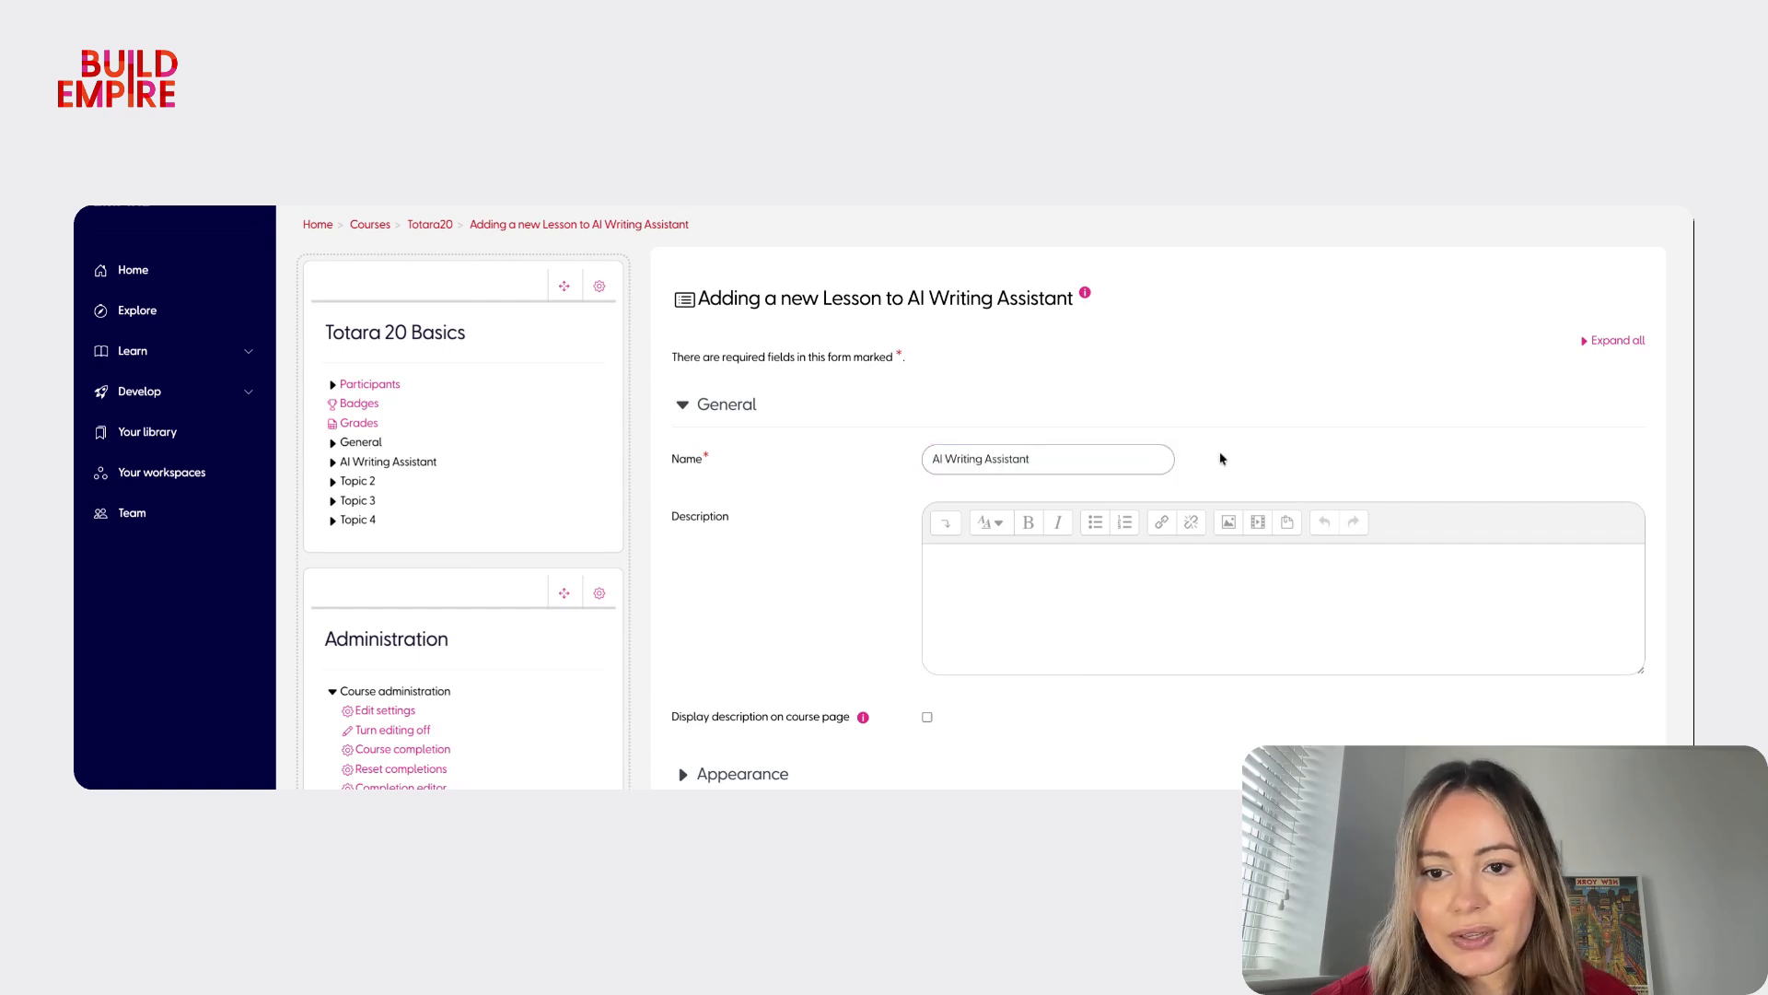
# - Enter the lesson description "Learn how the AI Writing Assistant can help you create, summarise and refine content."
pyautogui.scroll(-1, 1044, 626)
pyautogui.click(1028, 563)
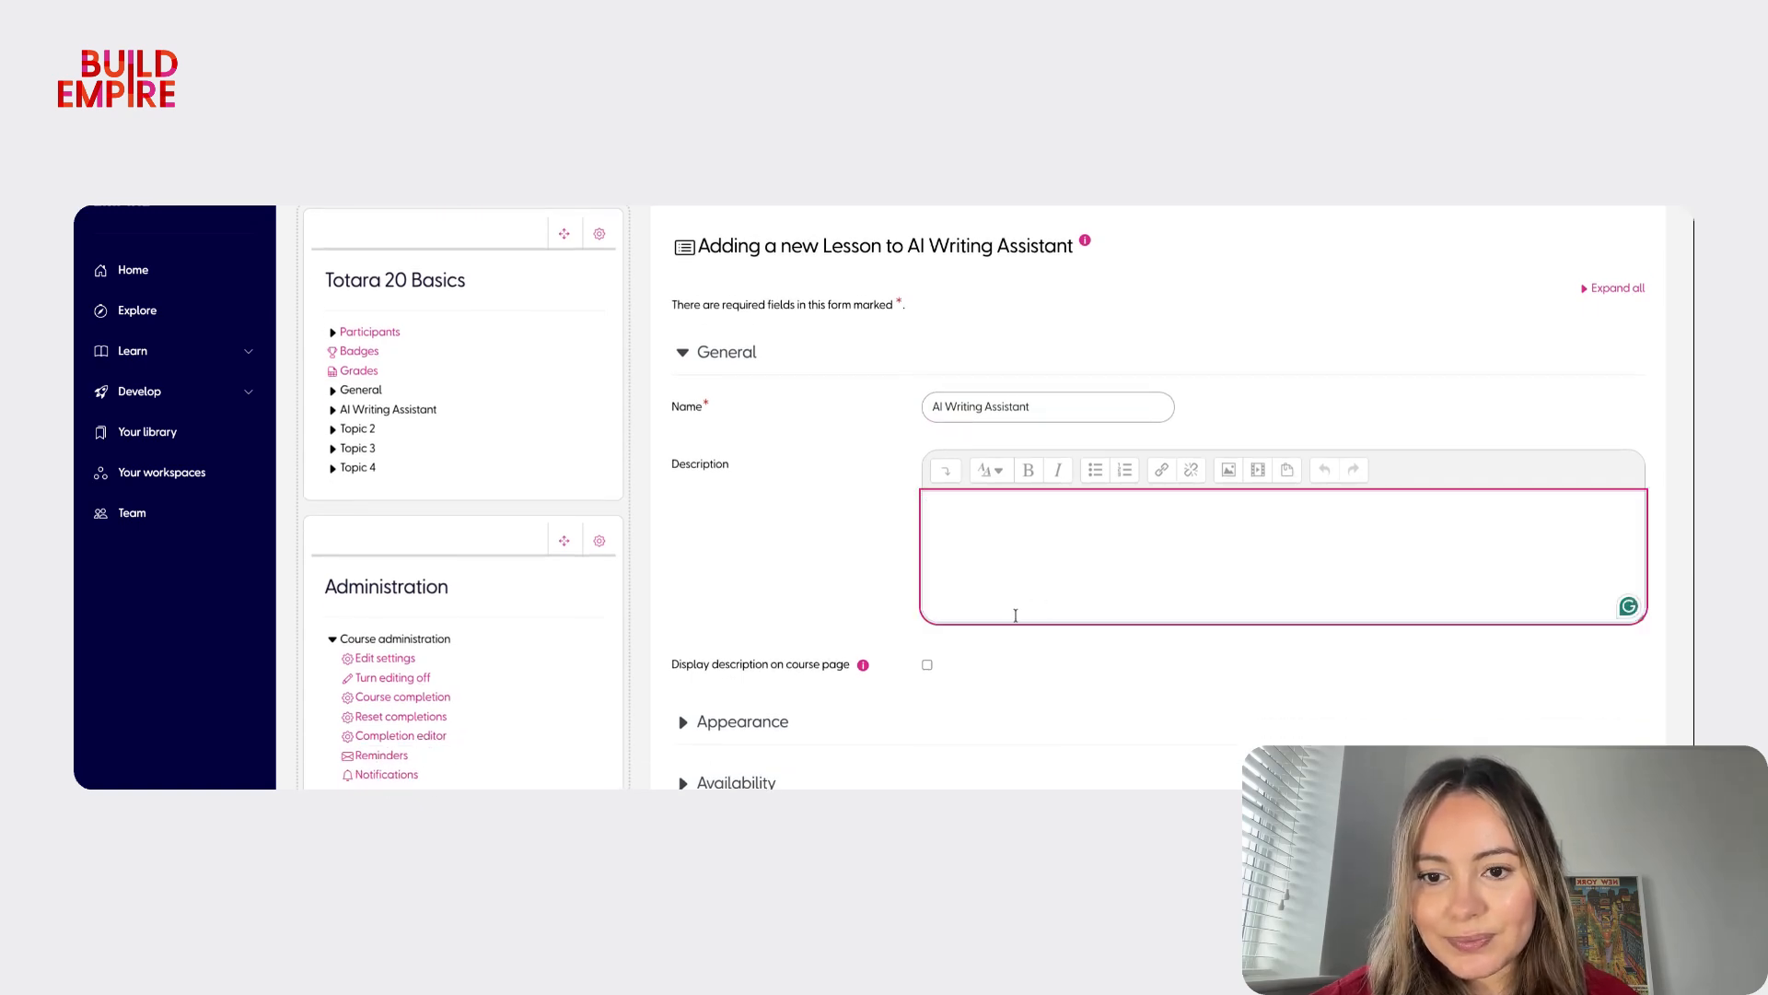
pyautogui.write('Learn')
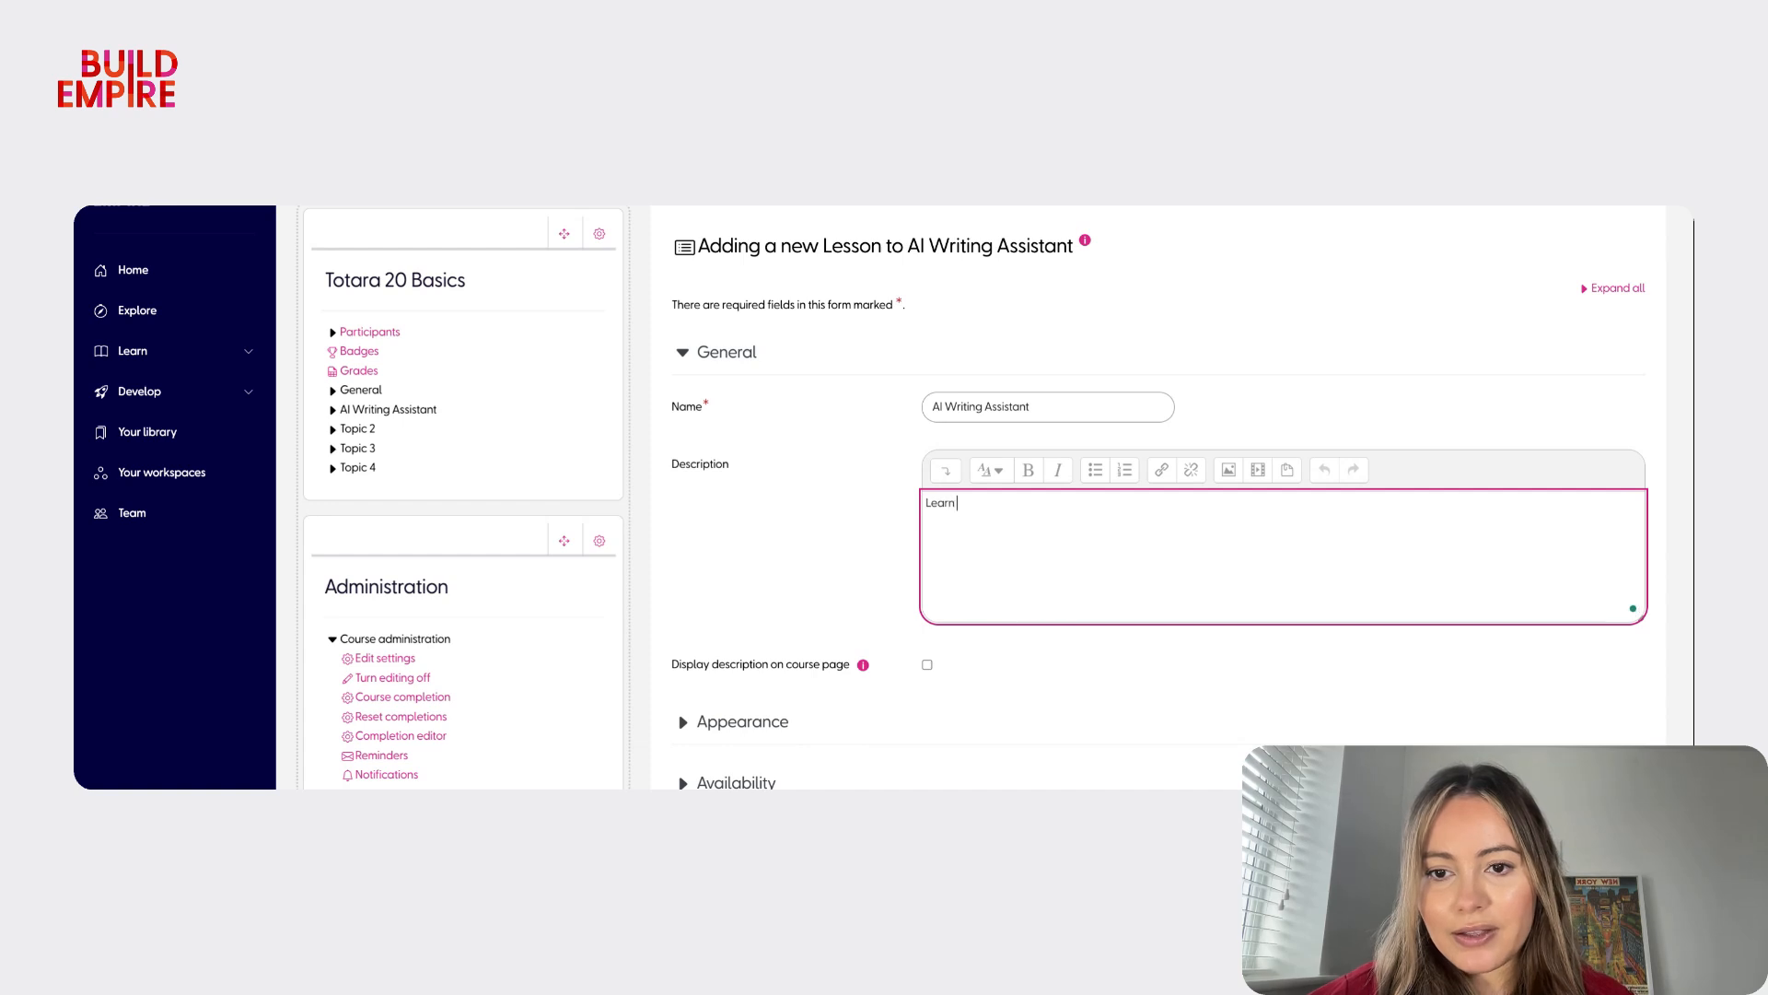
pyautogui.write(' how the AI W')
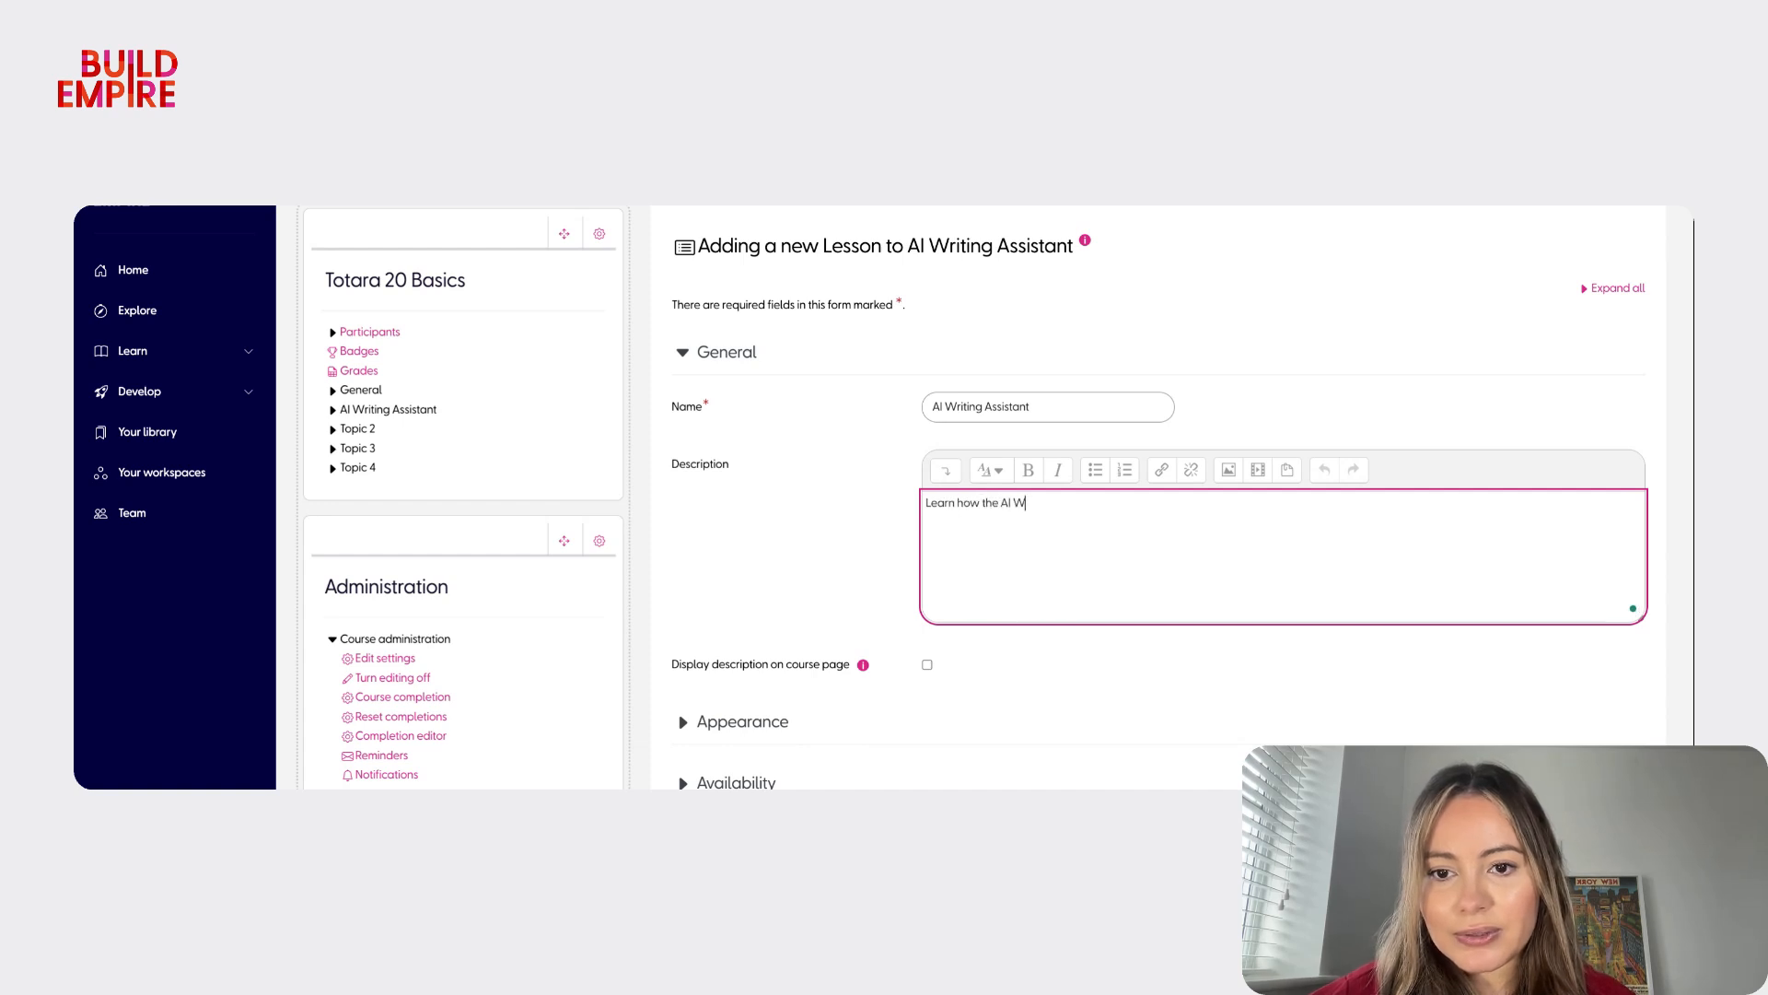
pyautogui.write('riting Ass')
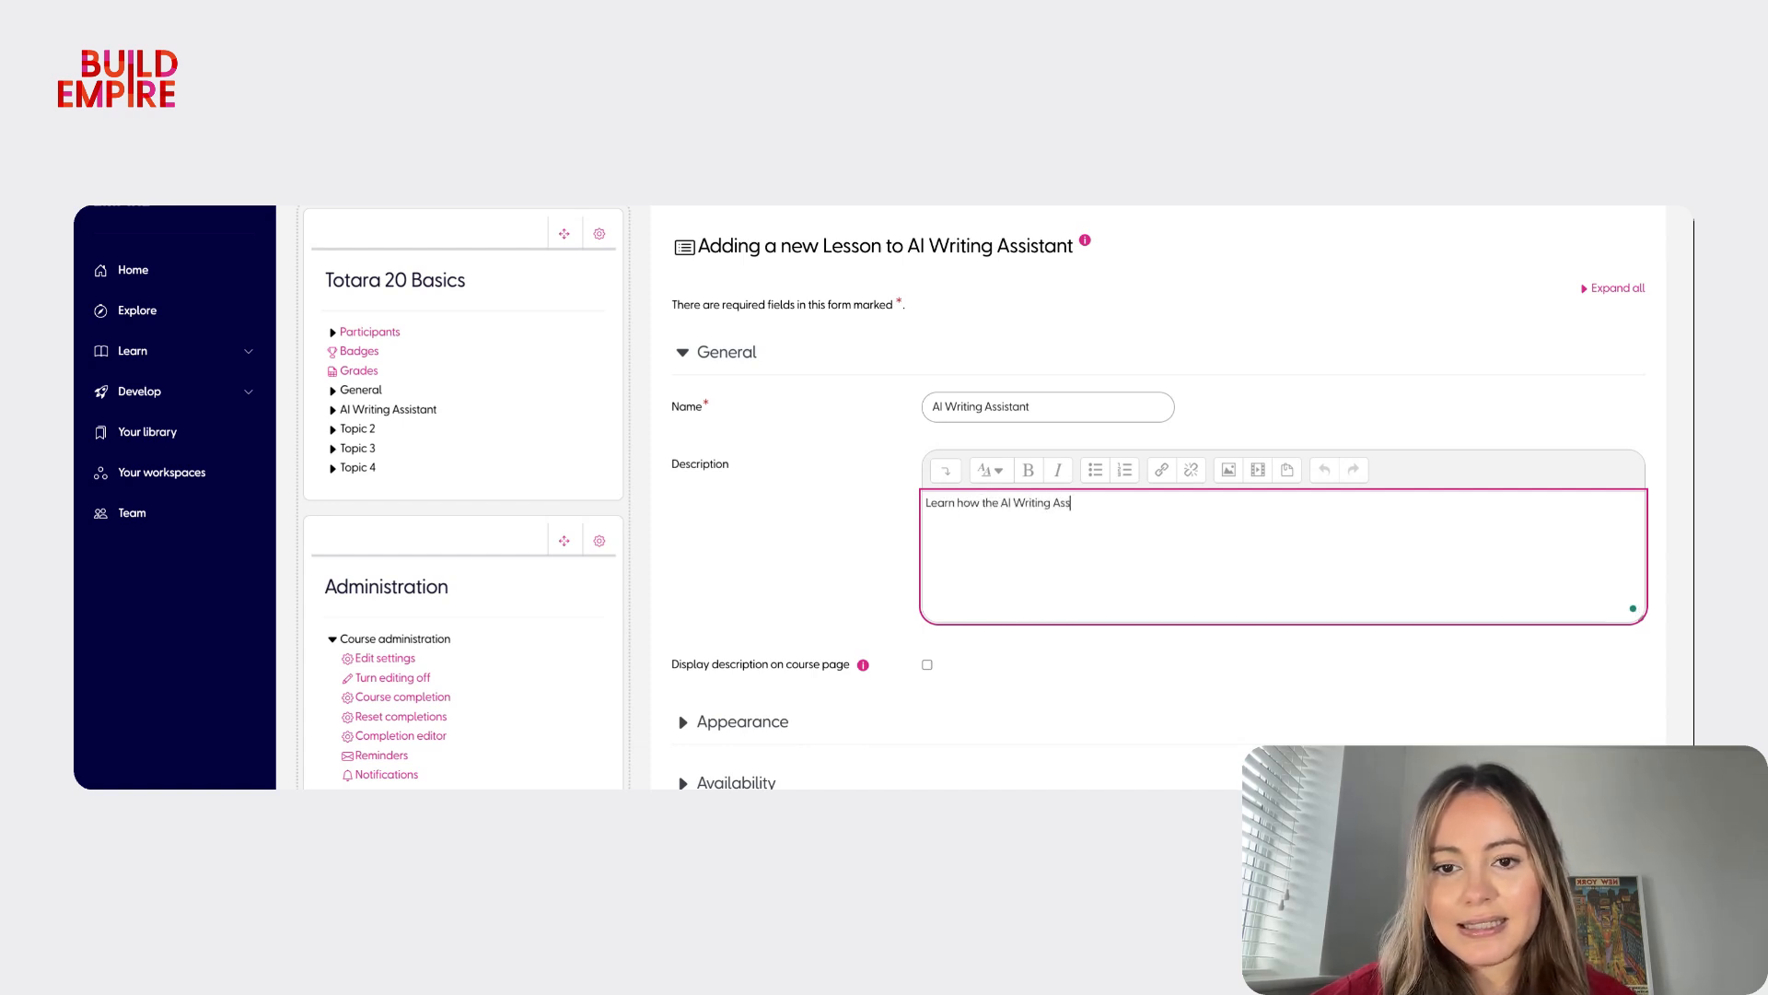
pyautogui.write('istant ca')
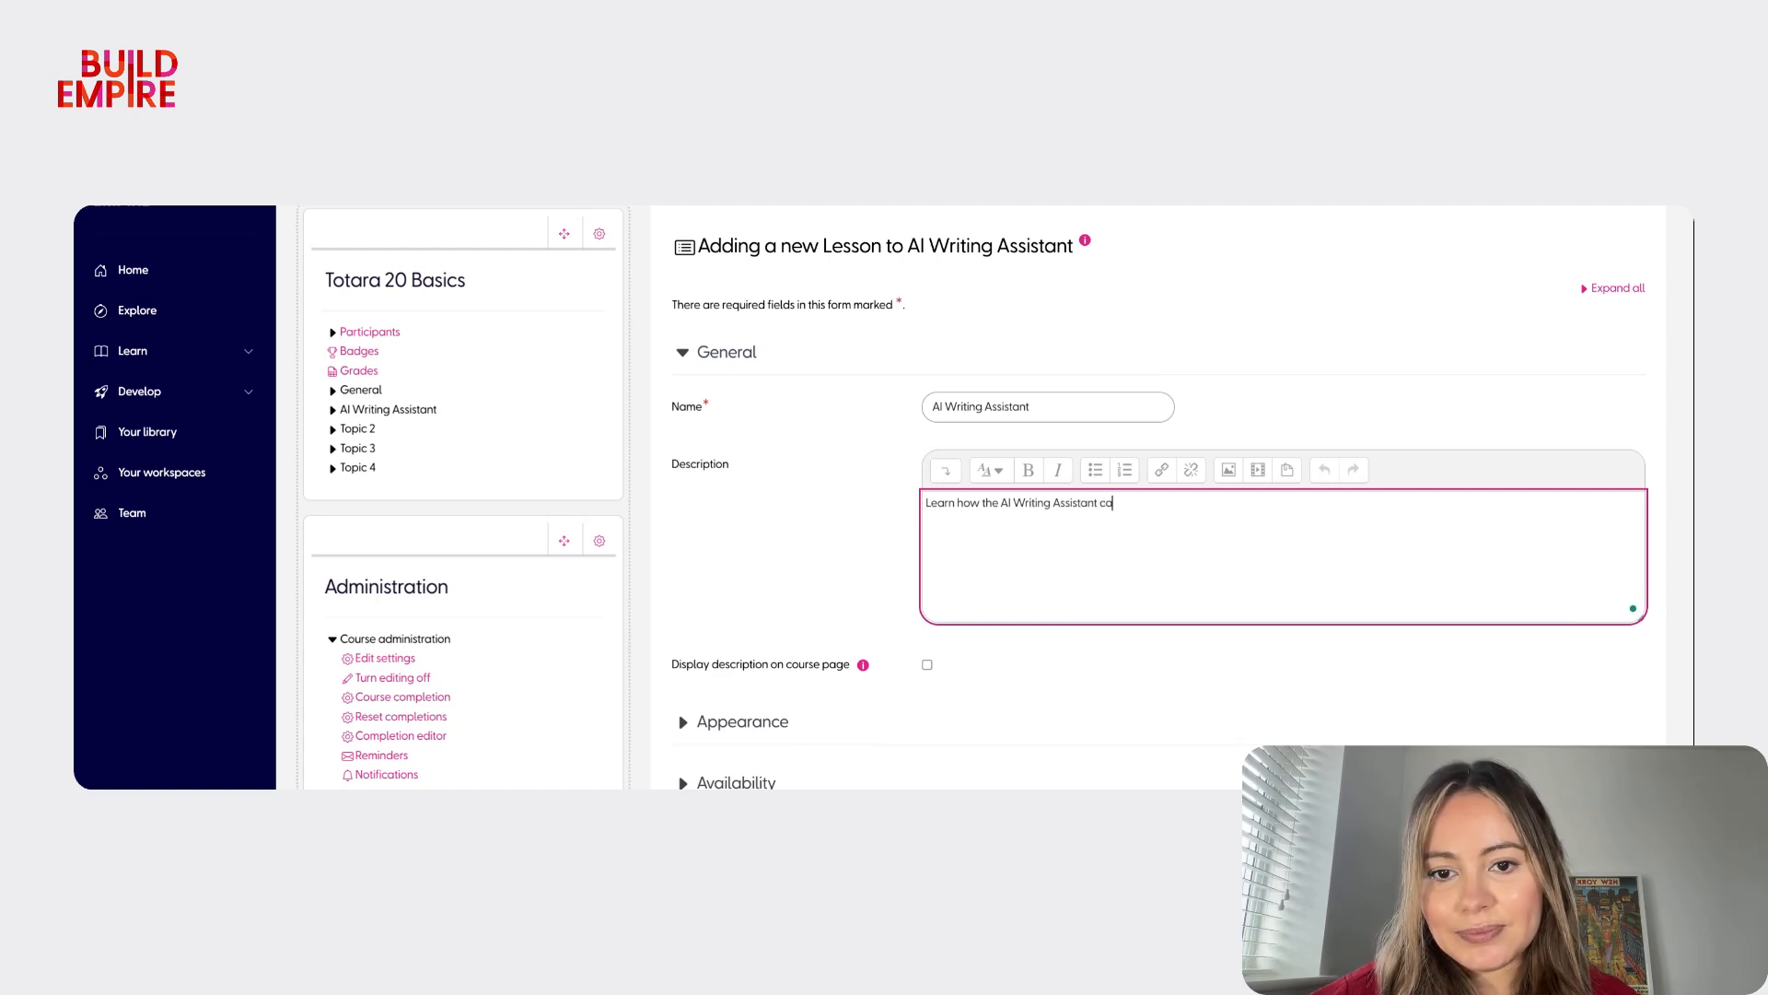
pyautogui.write('n help you creat')
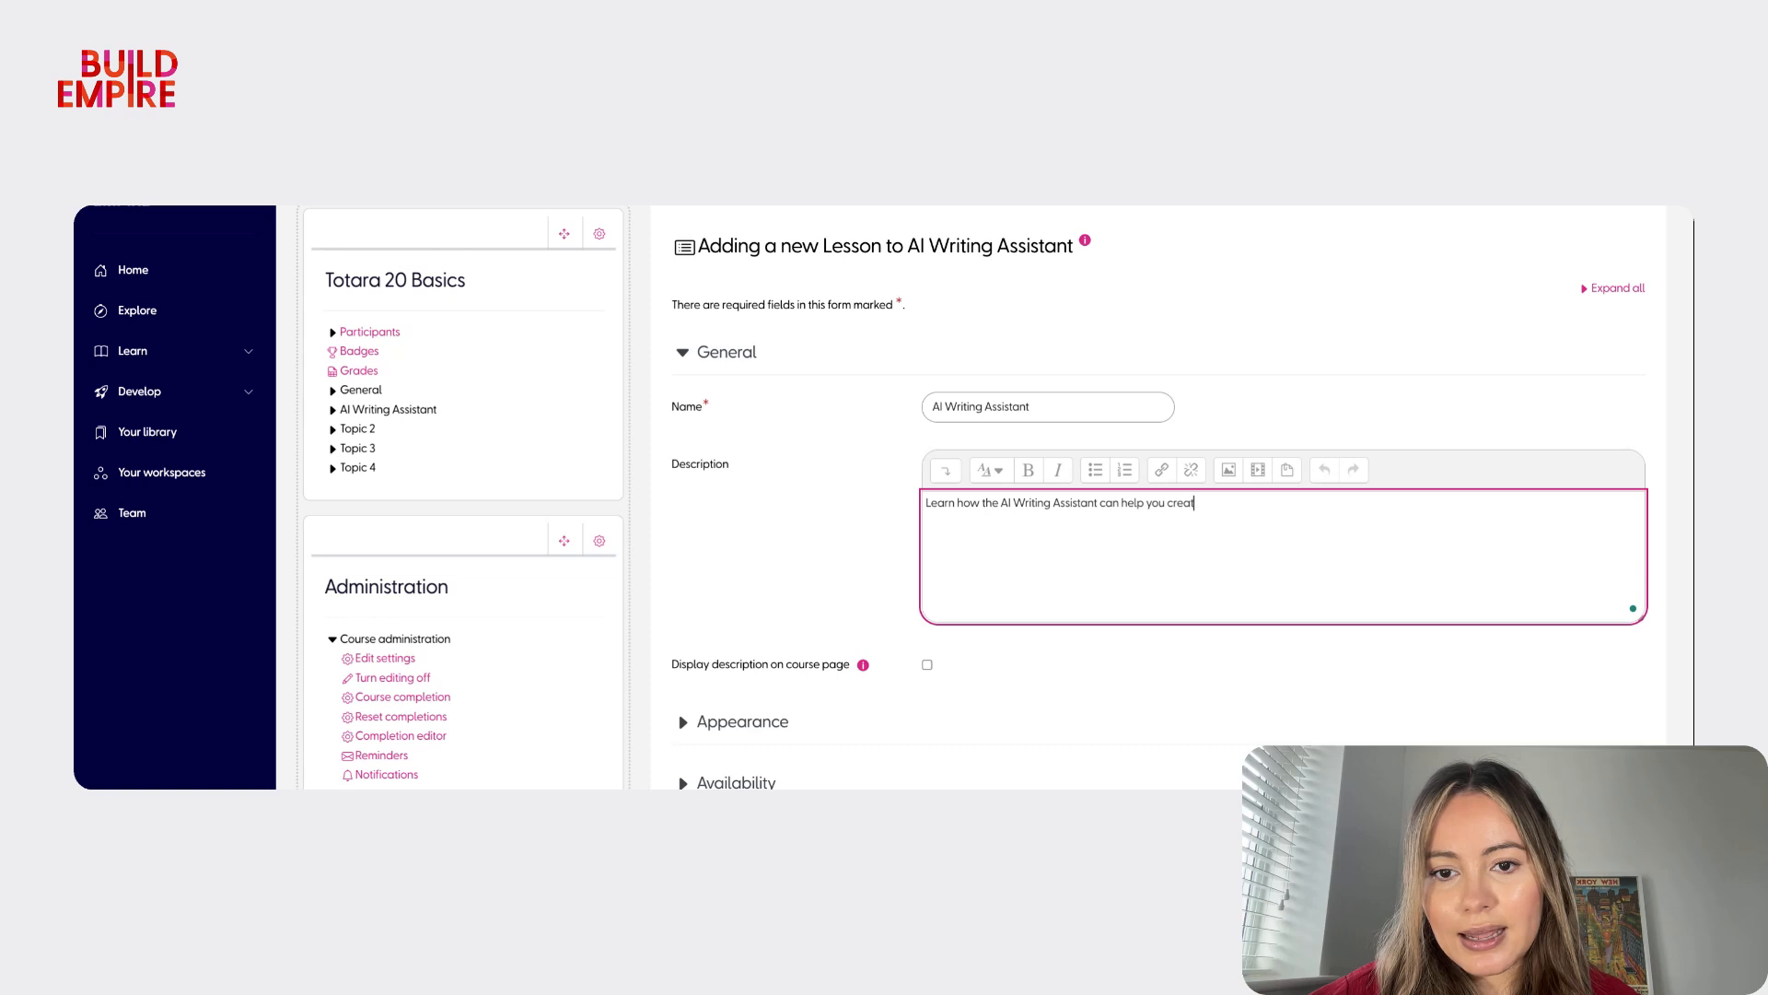
pyautogui.write('e, summarise and re')
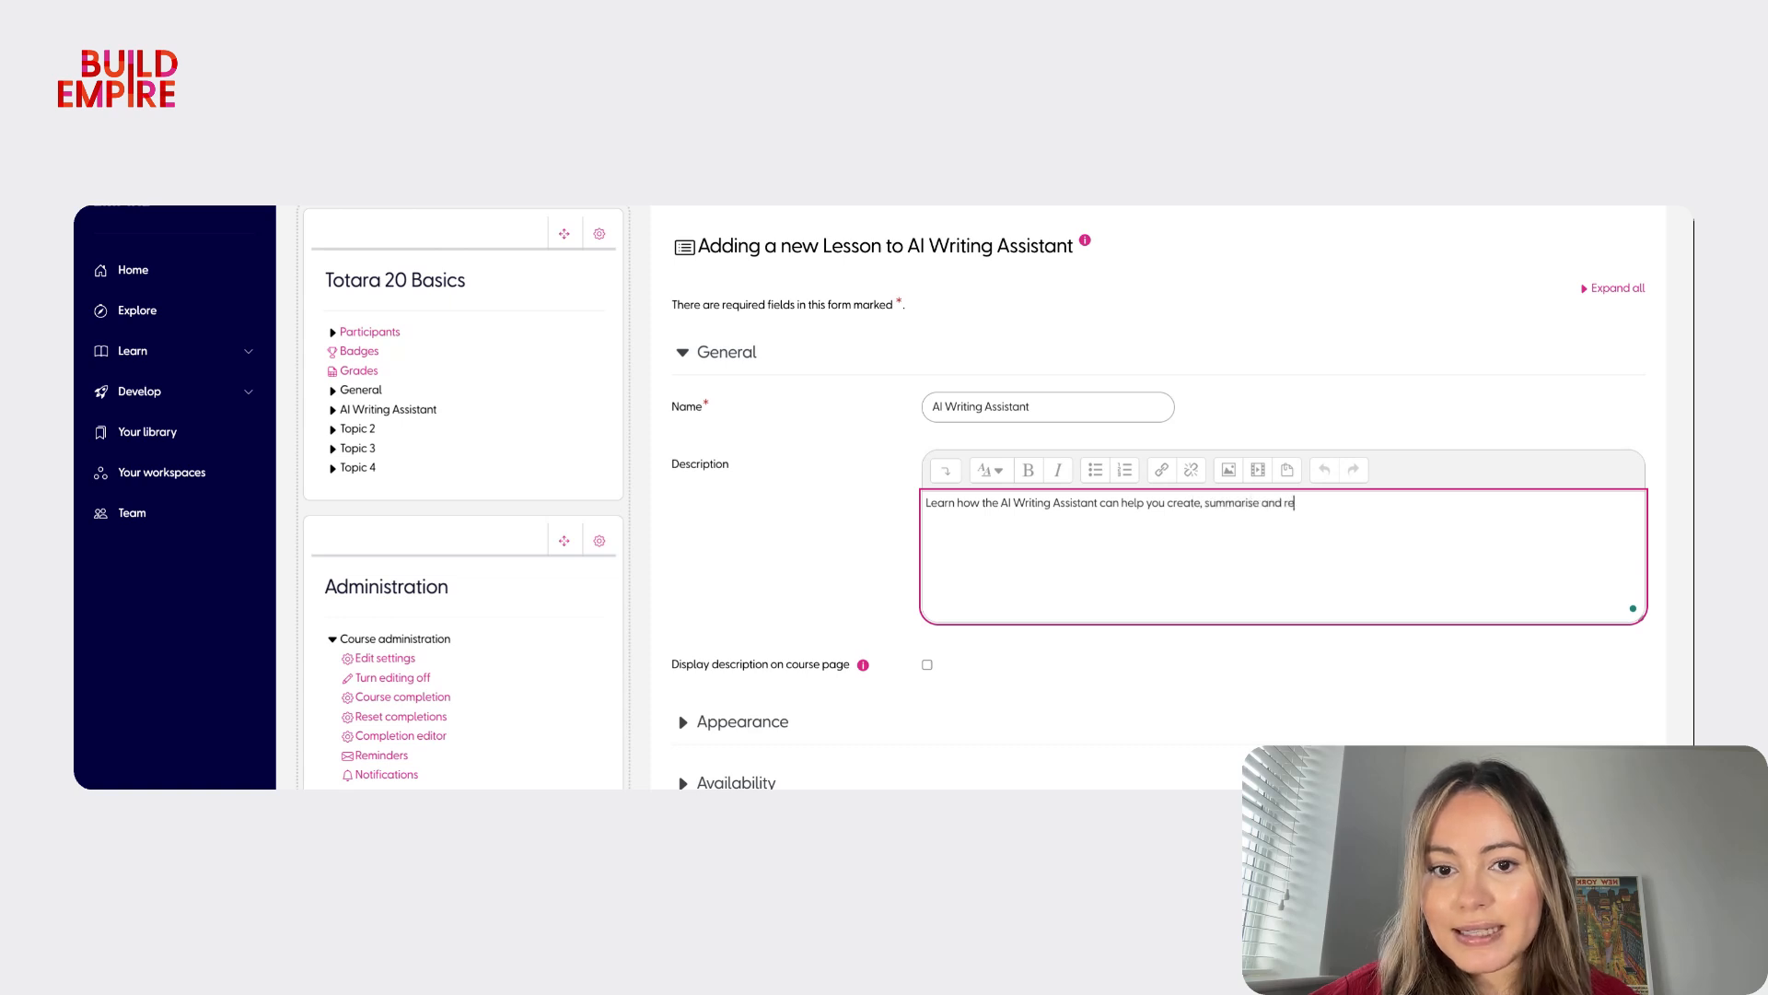
pyautogui.write('fine content.')
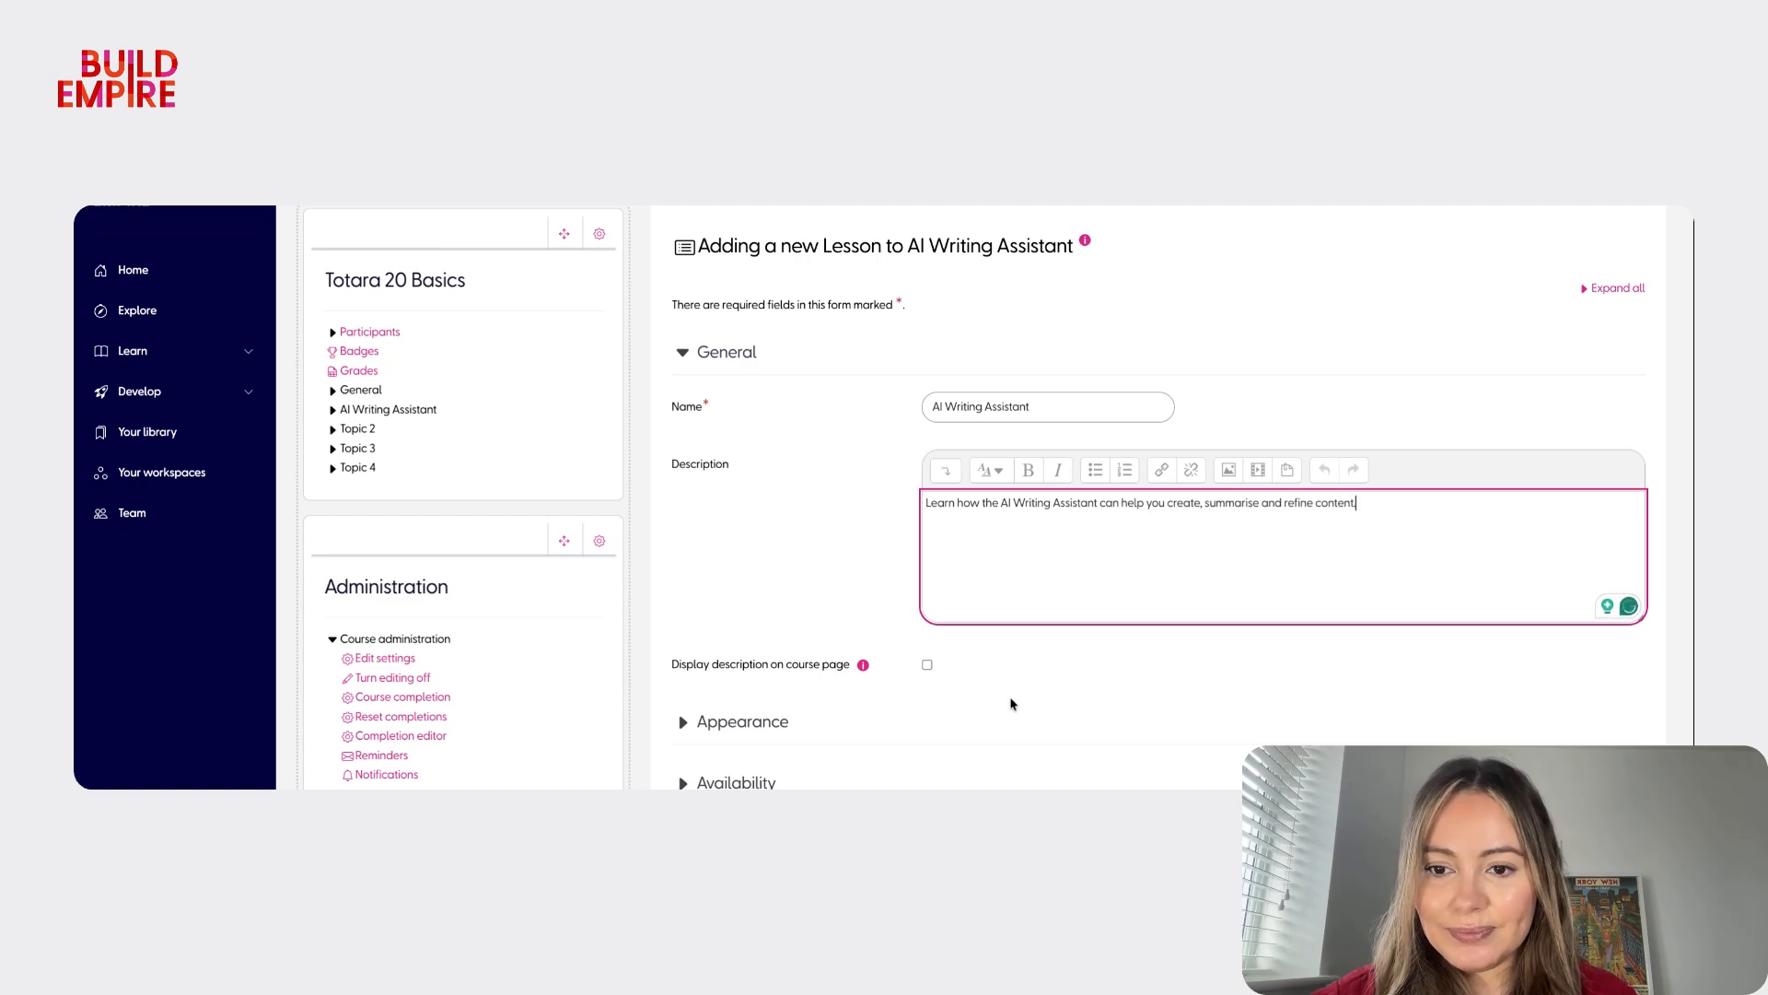
# - Set the lesson's Progress bar option to Yes in its Appearance settings
pyautogui.scroll(-2, 1011, 704)
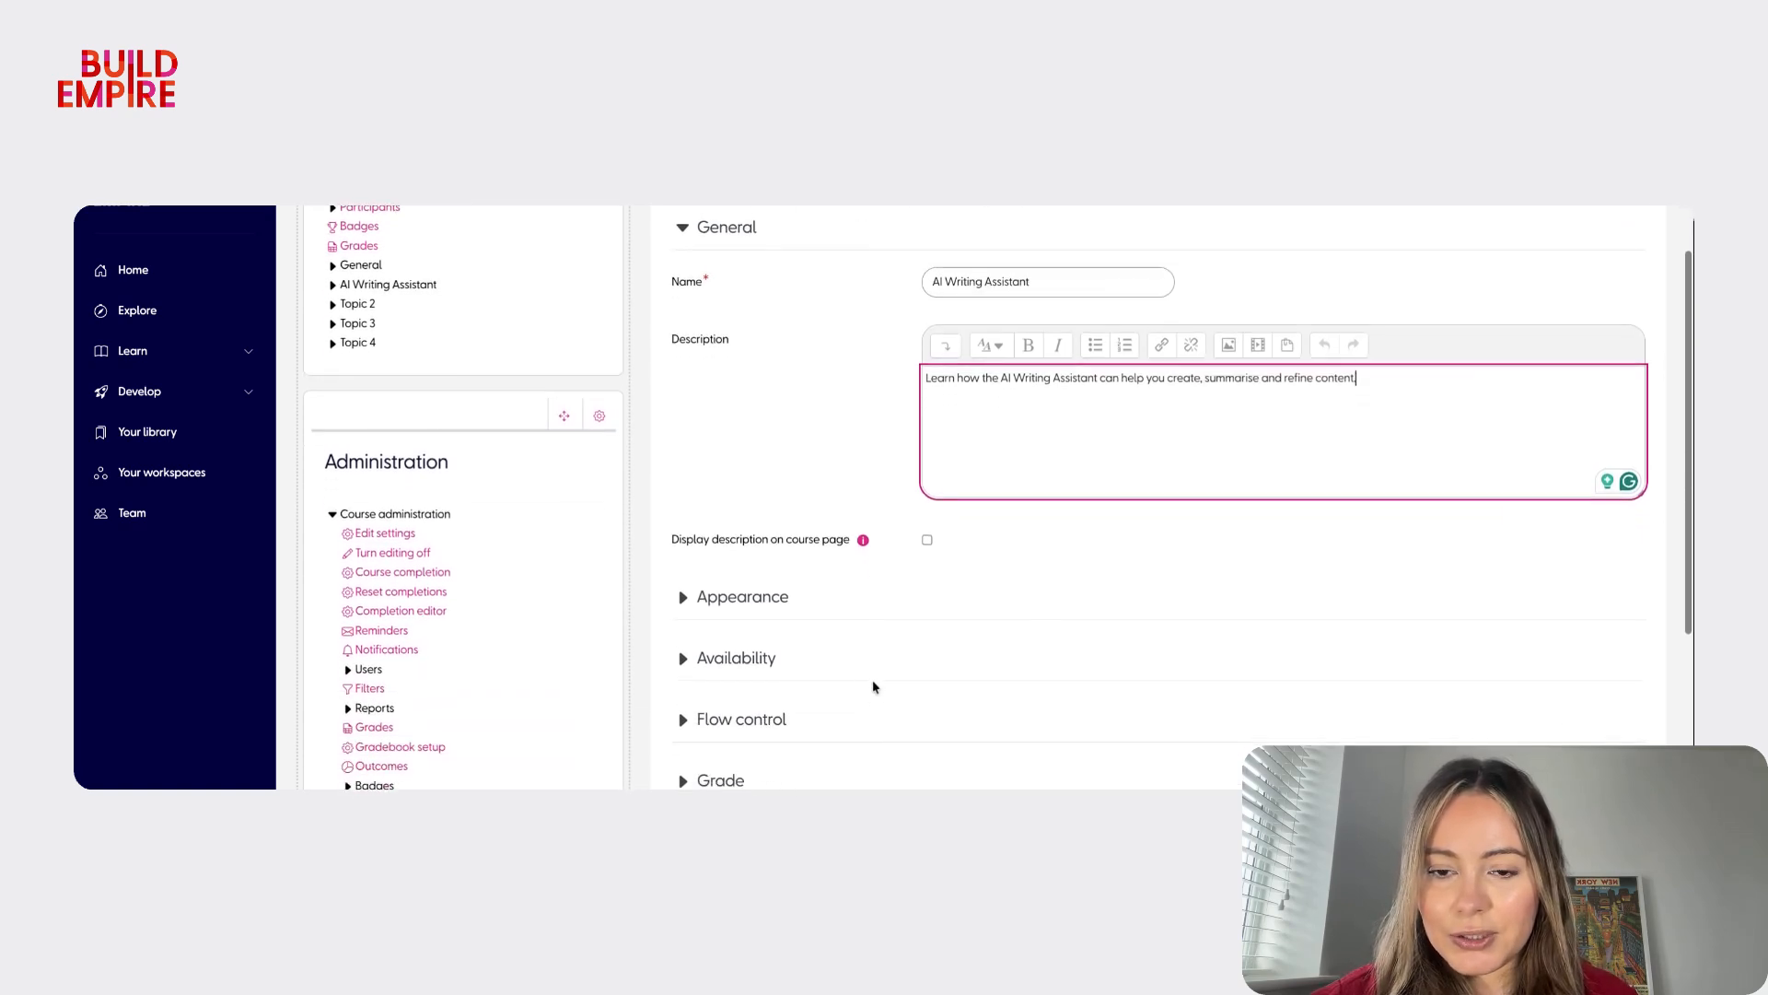
pyautogui.click(746, 597)
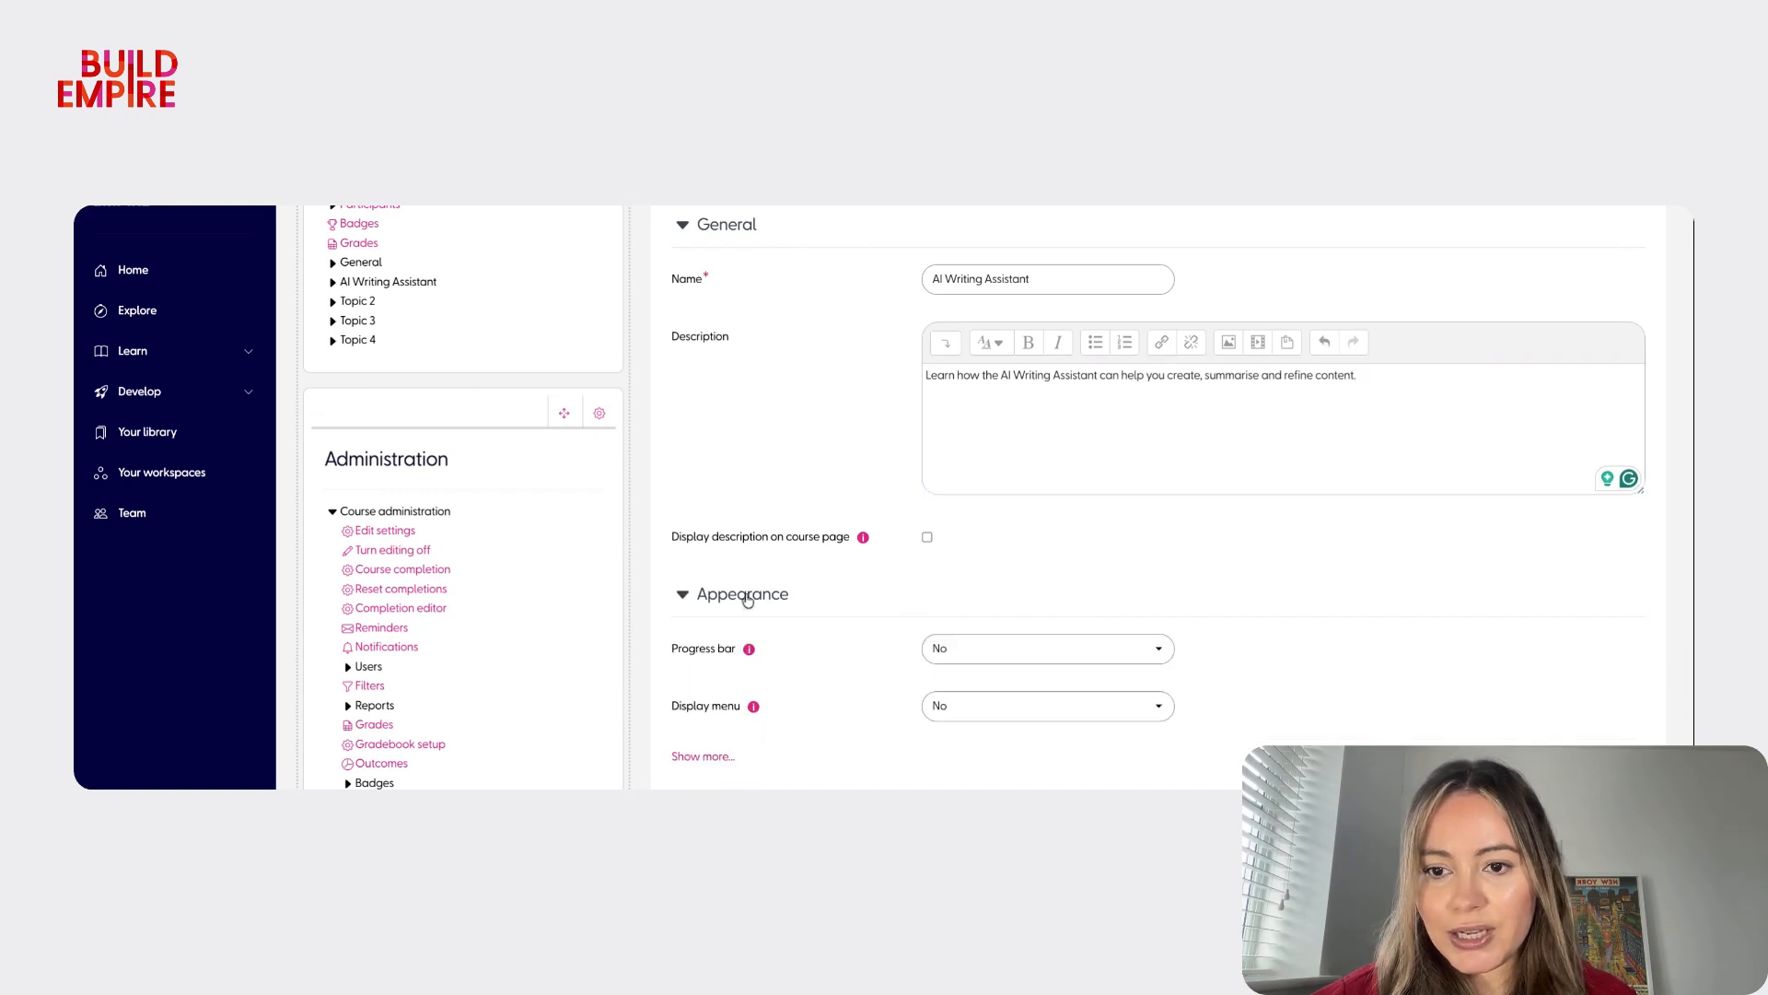
pyautogui.scroll(-4, 748, 594)
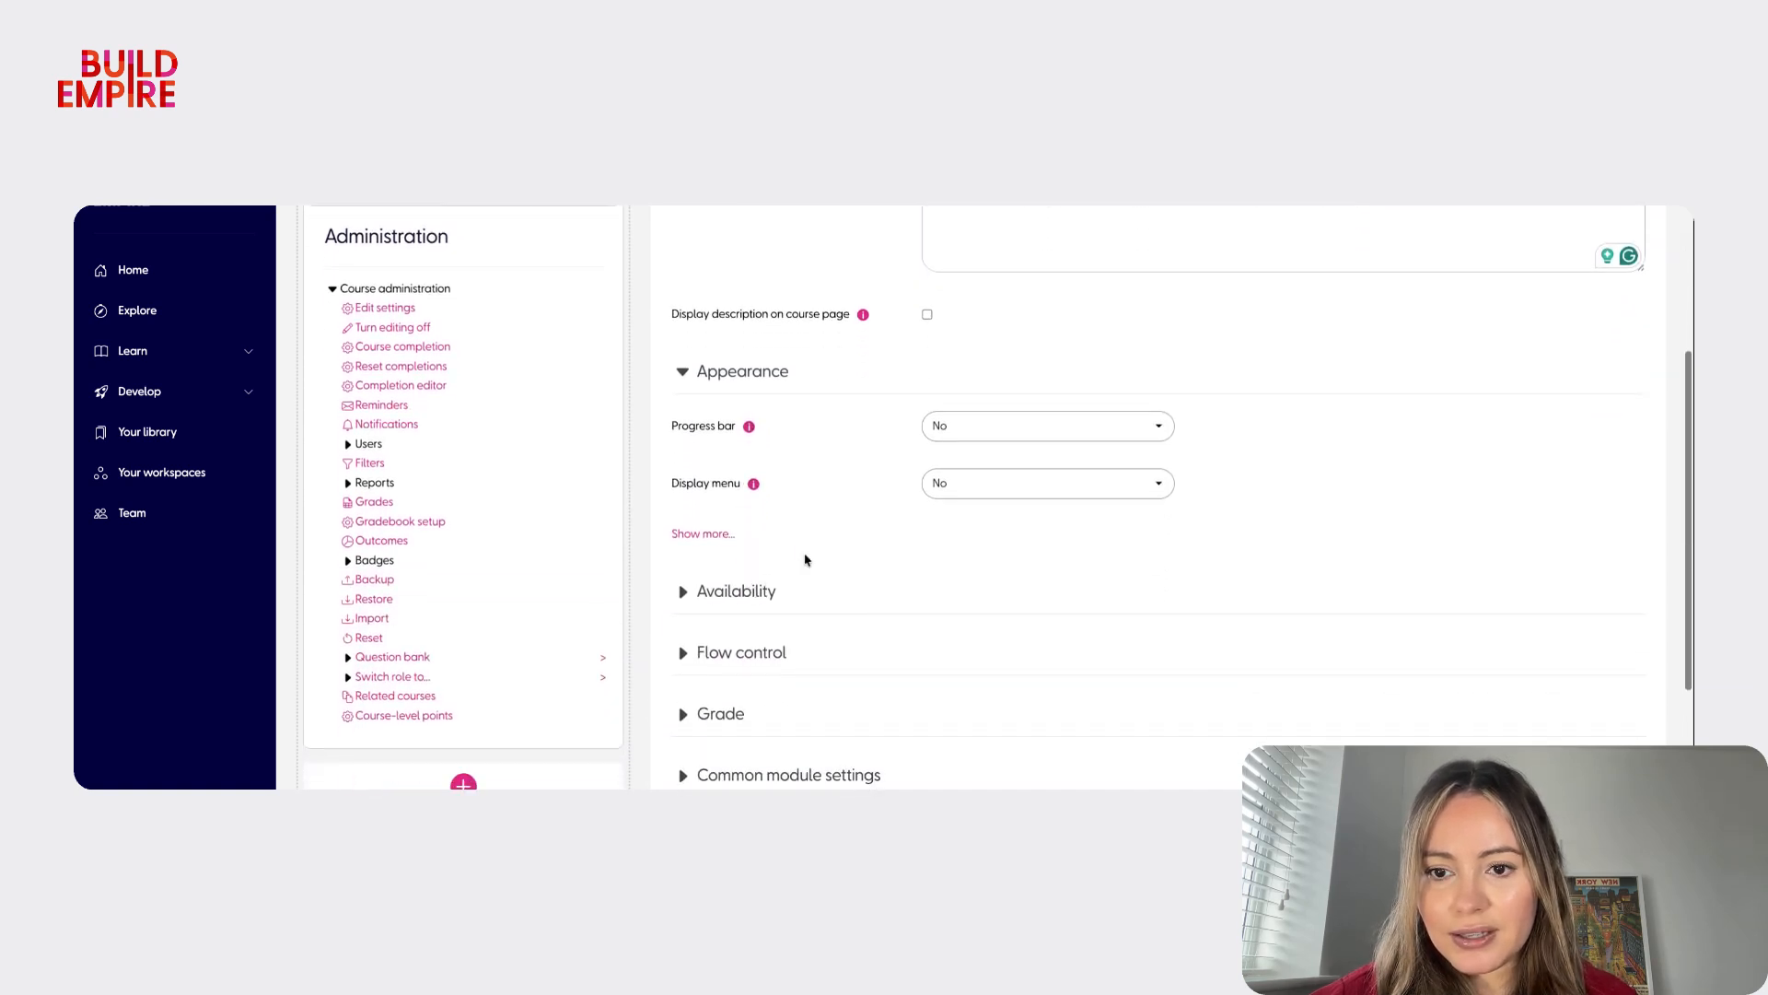
pyautogui.click(963, 438)
pyautogui.click(962, 450)
pyautogui.click(883, 559)
# - Reveal the lesson's additional Appearance options and expand its Availability section to review the settings
pyautogui.click(717, 539)
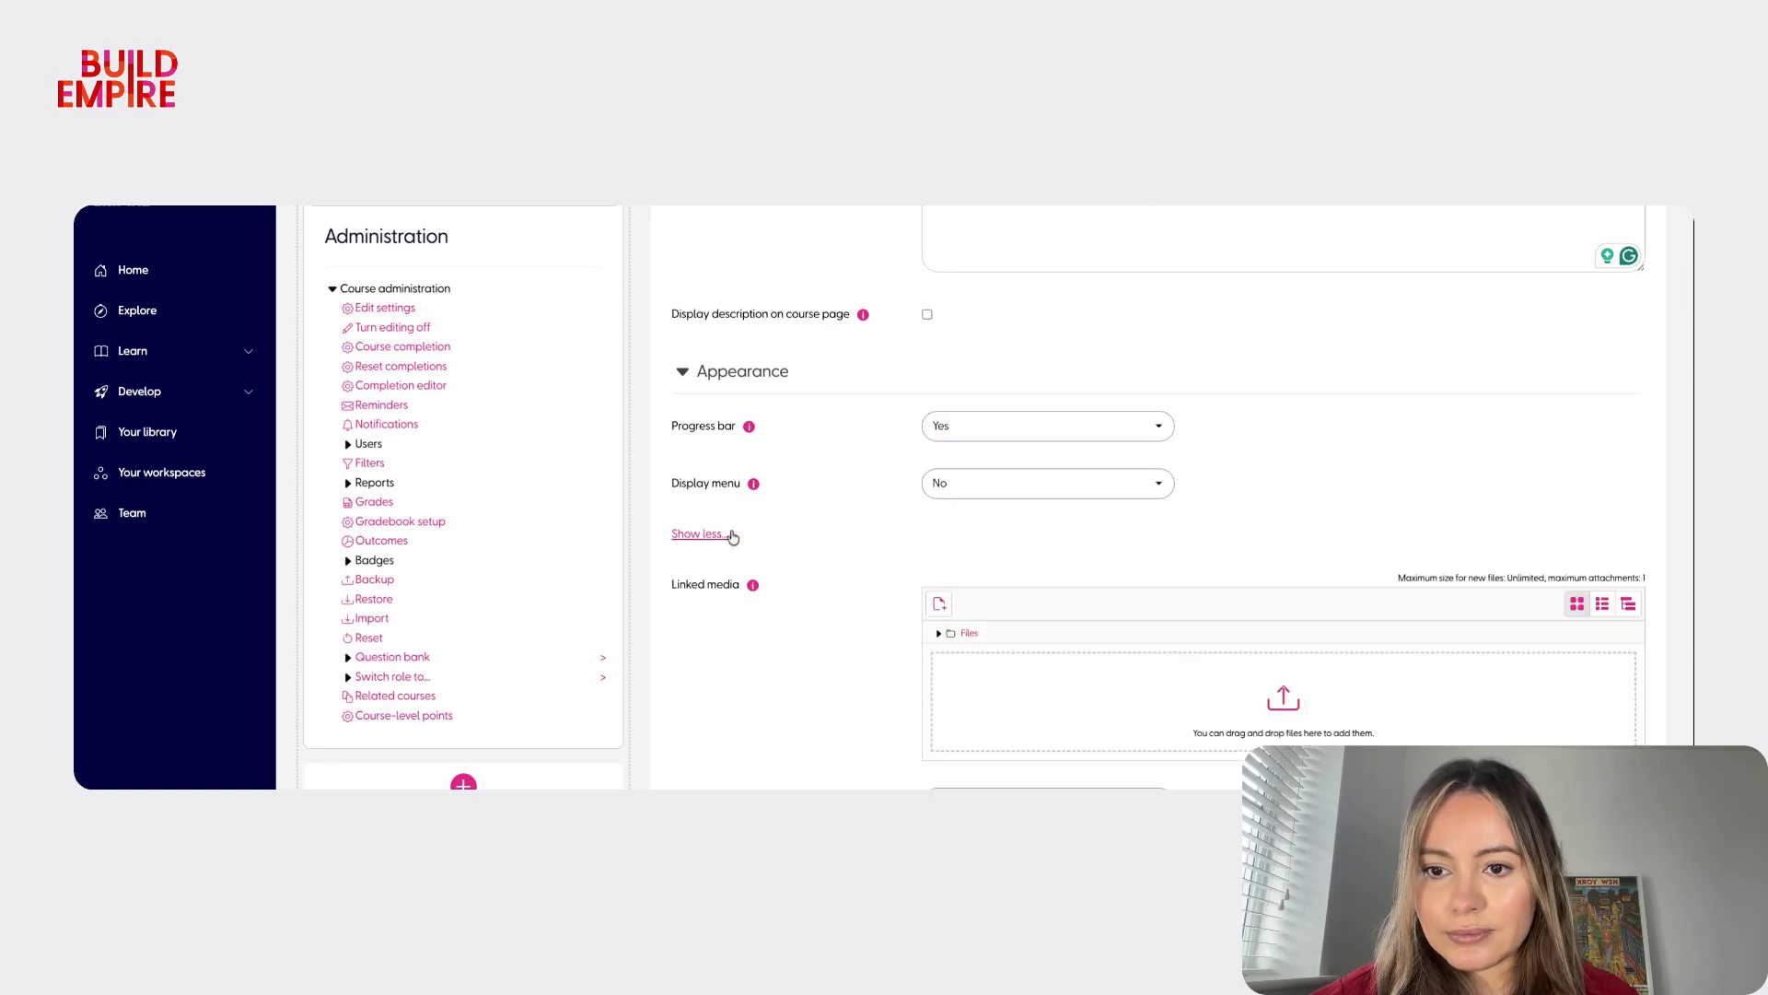
pyautogui.scroll(-4, 831, 566)
pyautogui.scroll(-3, 833, 565)
pyautogui.click(770, 553)
pyautogui.scroll(-1, 772, 565)
pyautogui.scroll(-3, 772, 564)
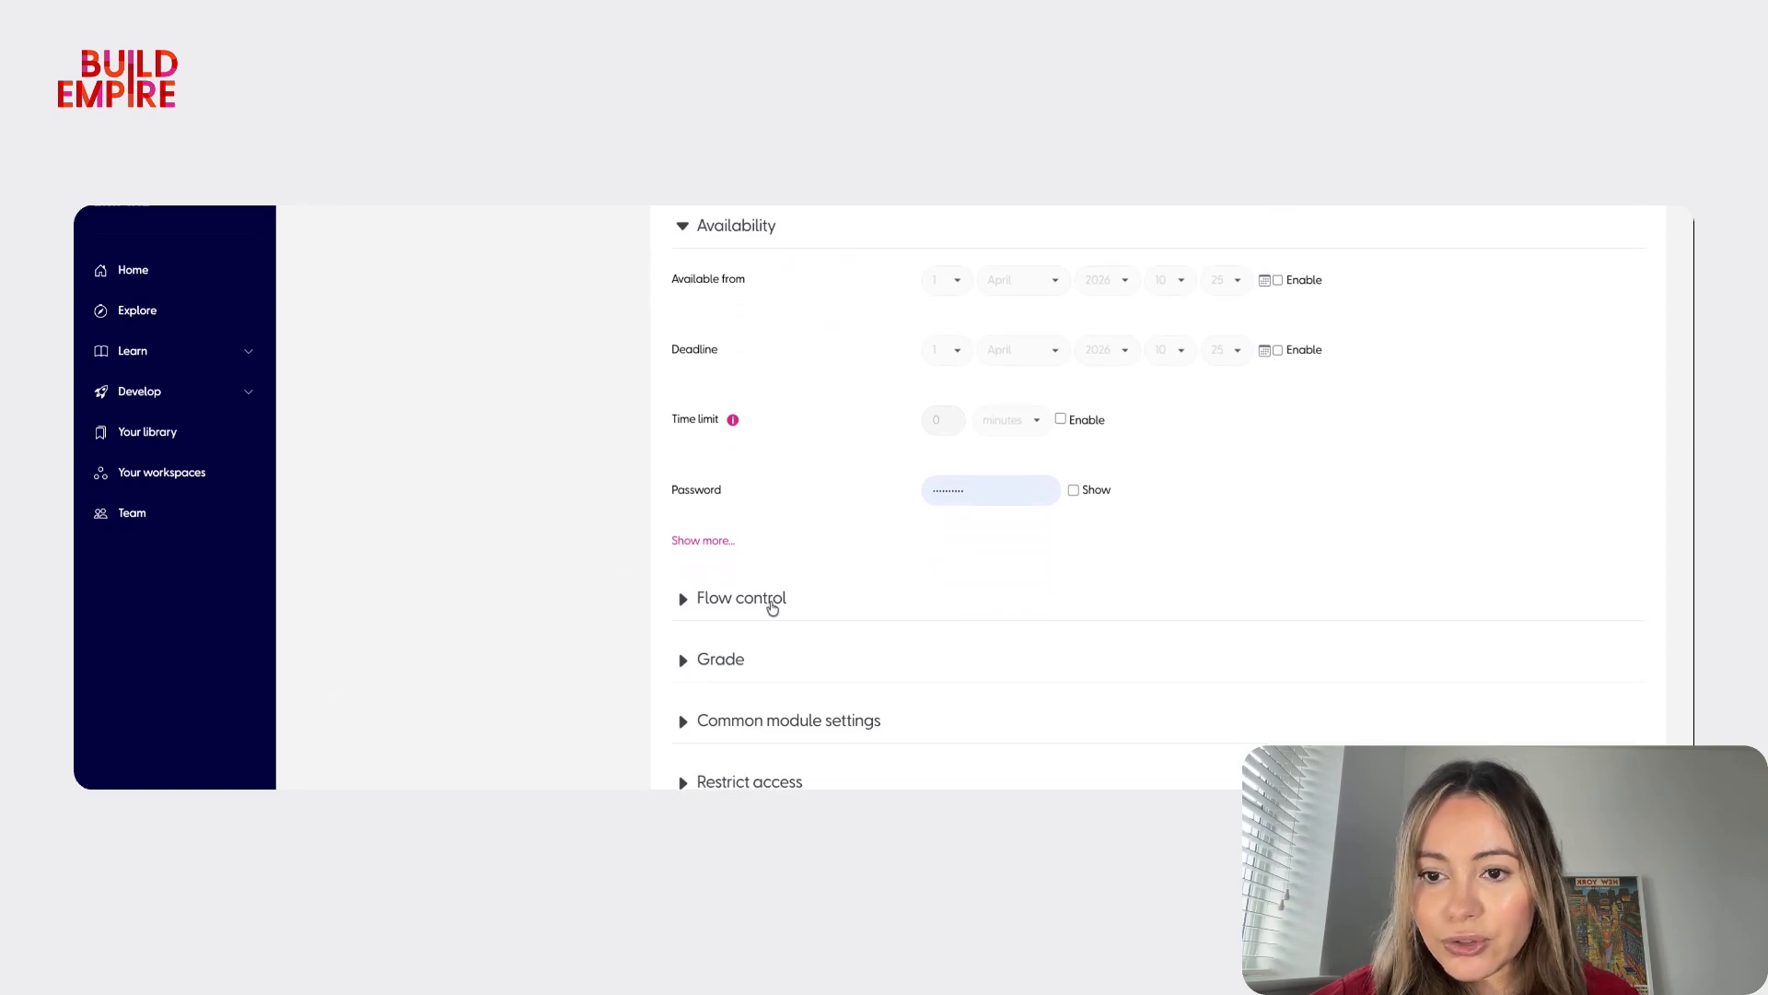
# - Expand the lesson's Flow control section with its additional options and review the learner review, retry and attempt settings
pyautogui.click(771, 608)
pyautogui.scroll(-2, 772, 608)
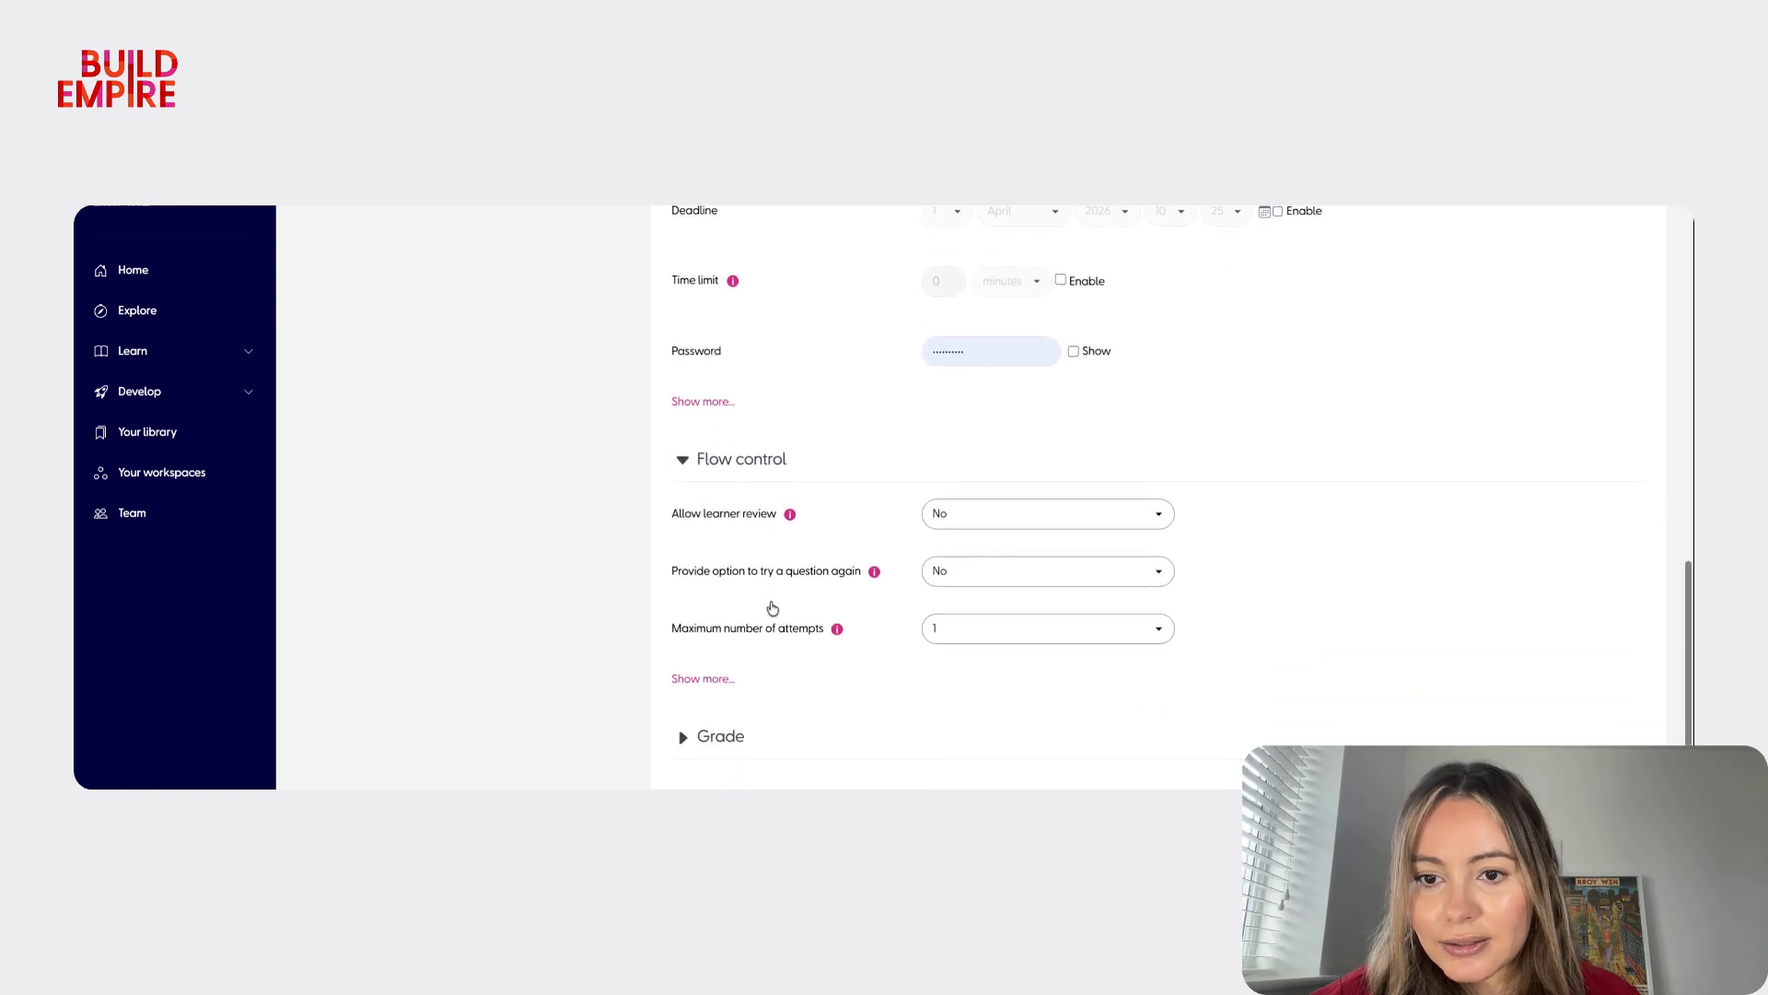
pyautogui.scroll(-1, 829, 562)
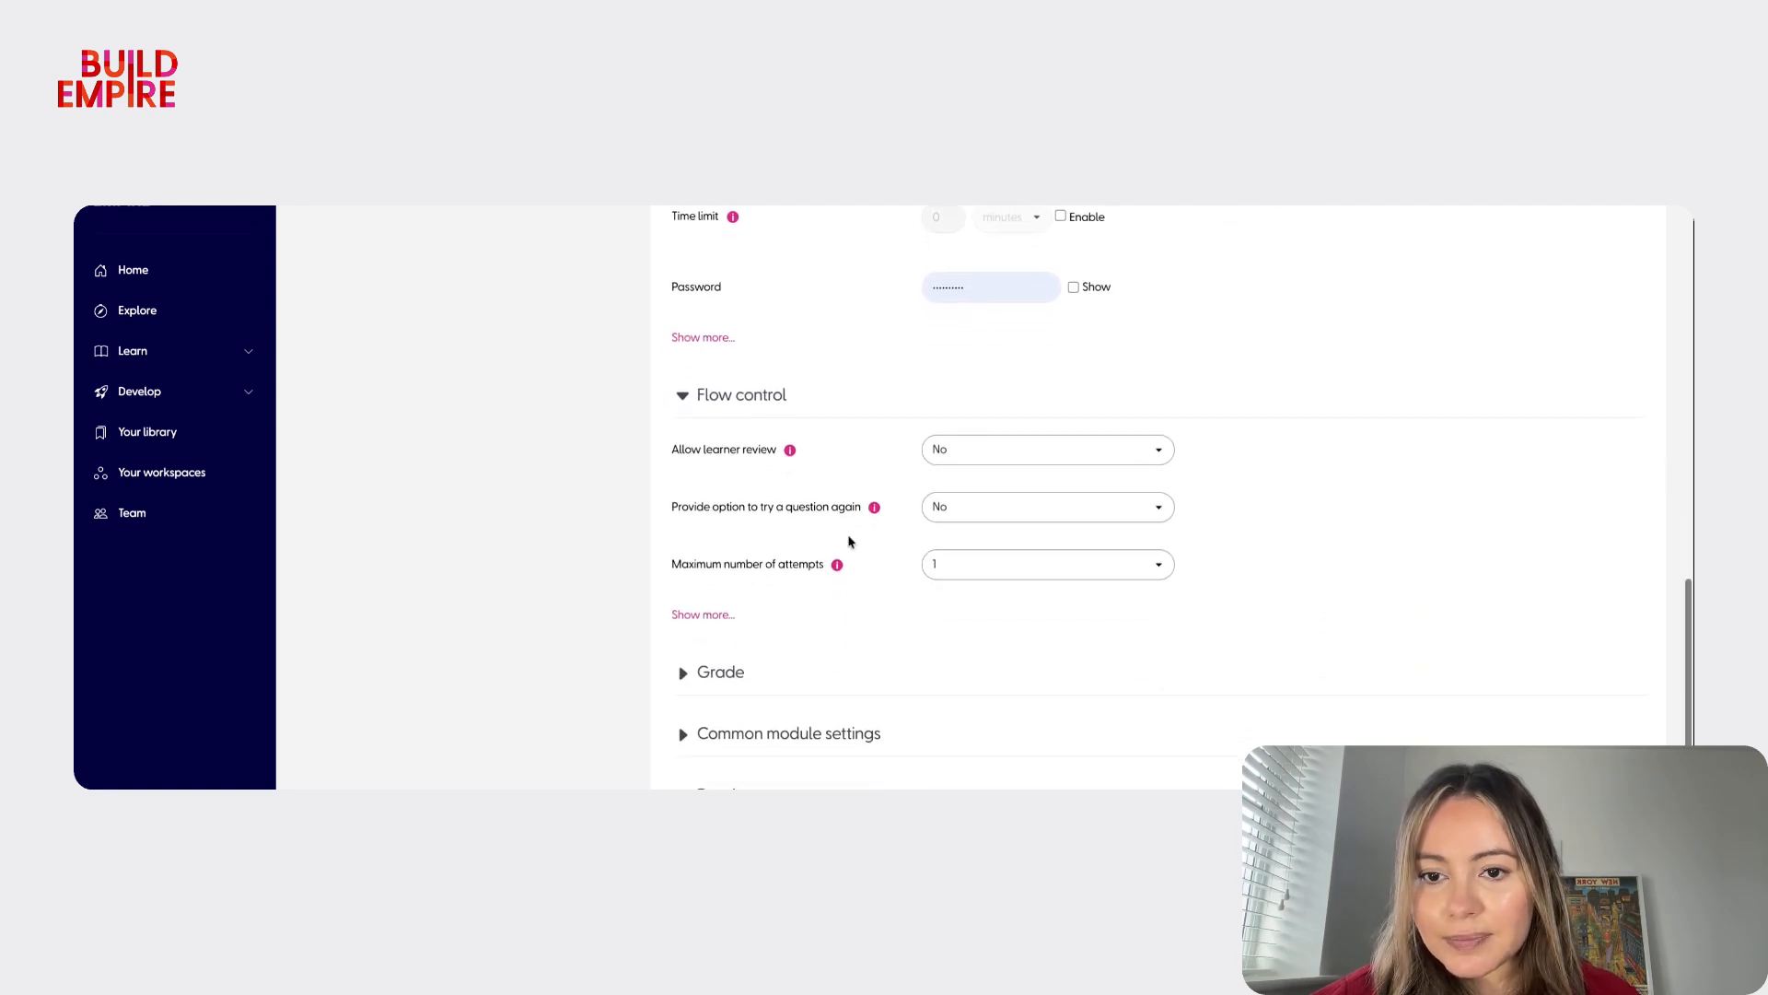
pyautogui.click(984, 458)
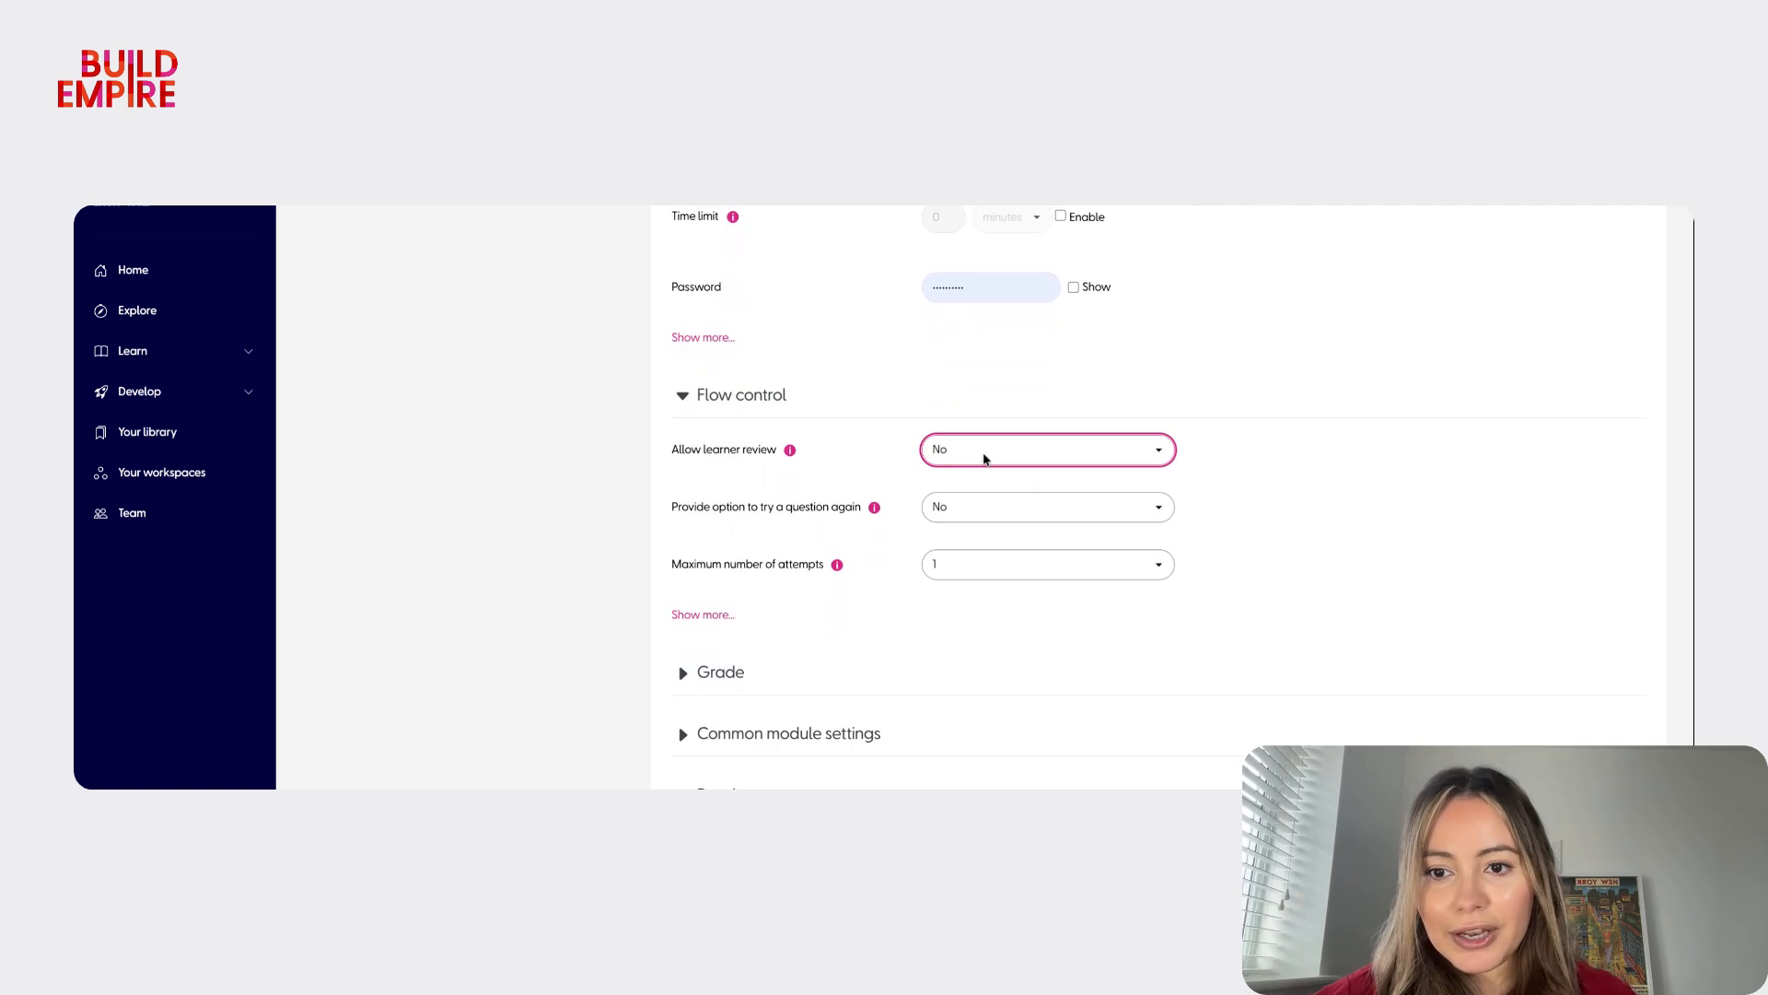
pyautogui.click(726, 616)
pyautogui.scroll(-1, 805, 592)
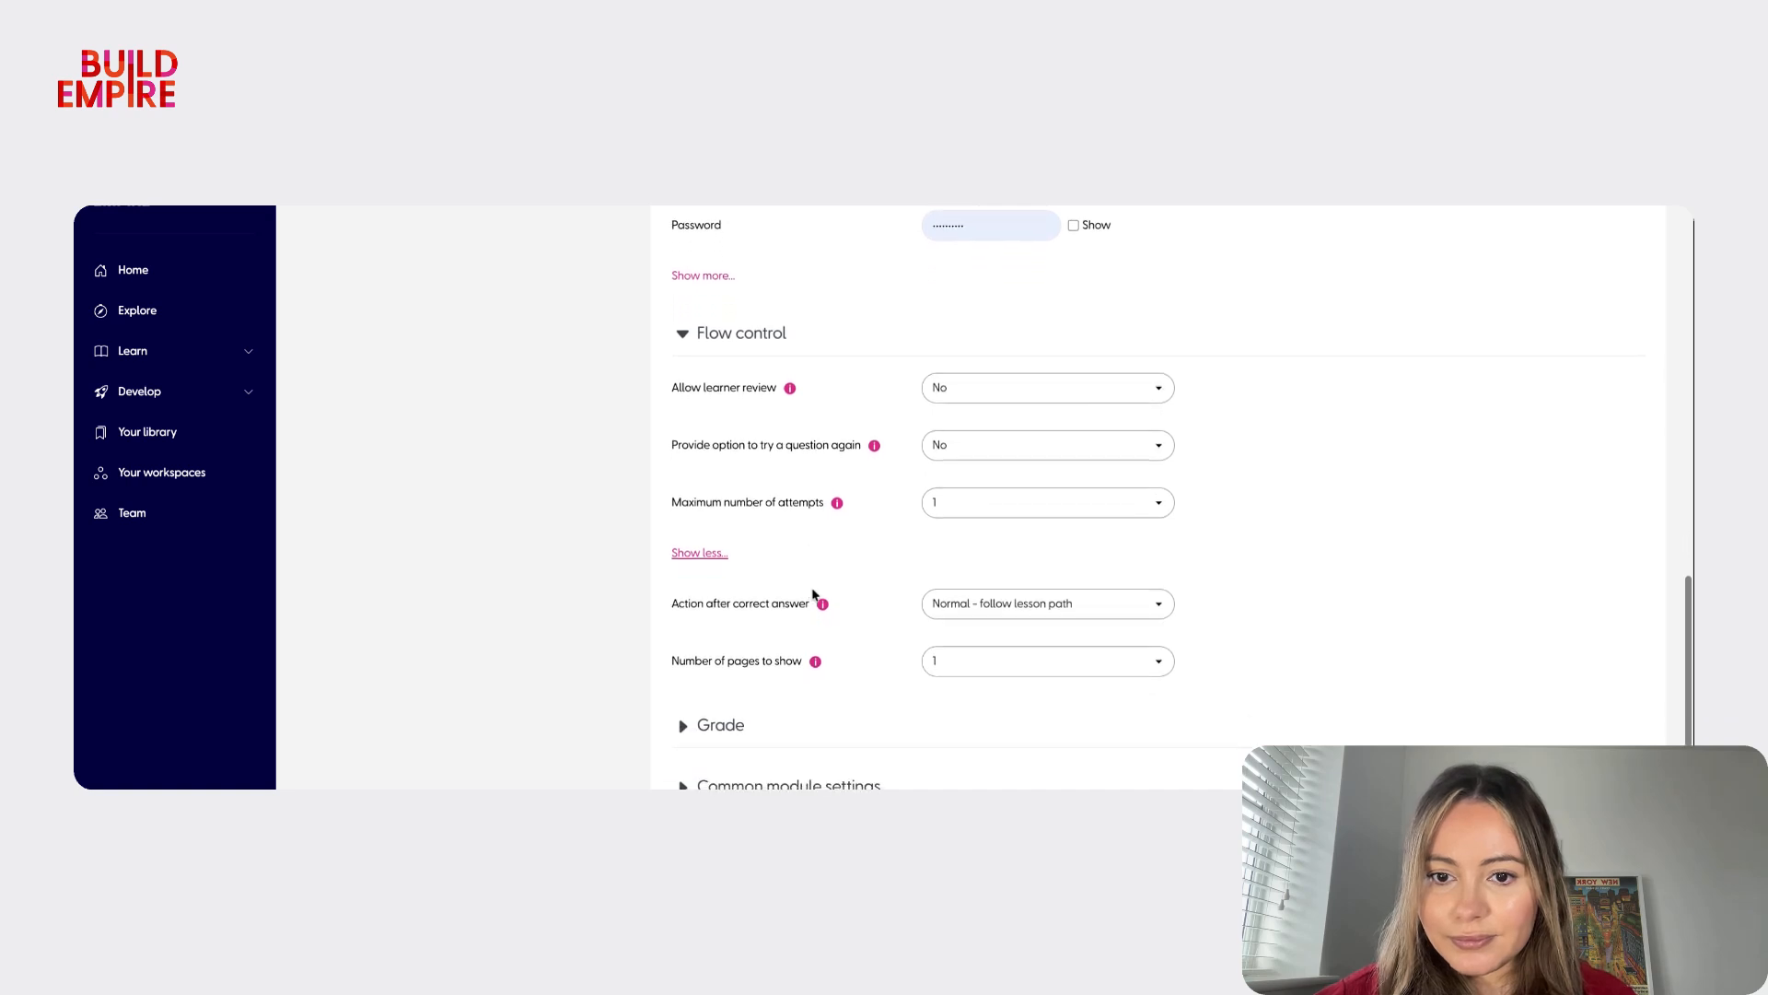
# - Review the lesson's action after correct answer setting and expand its Grade section to review the grading options
pyautogui.click(1071, 608)
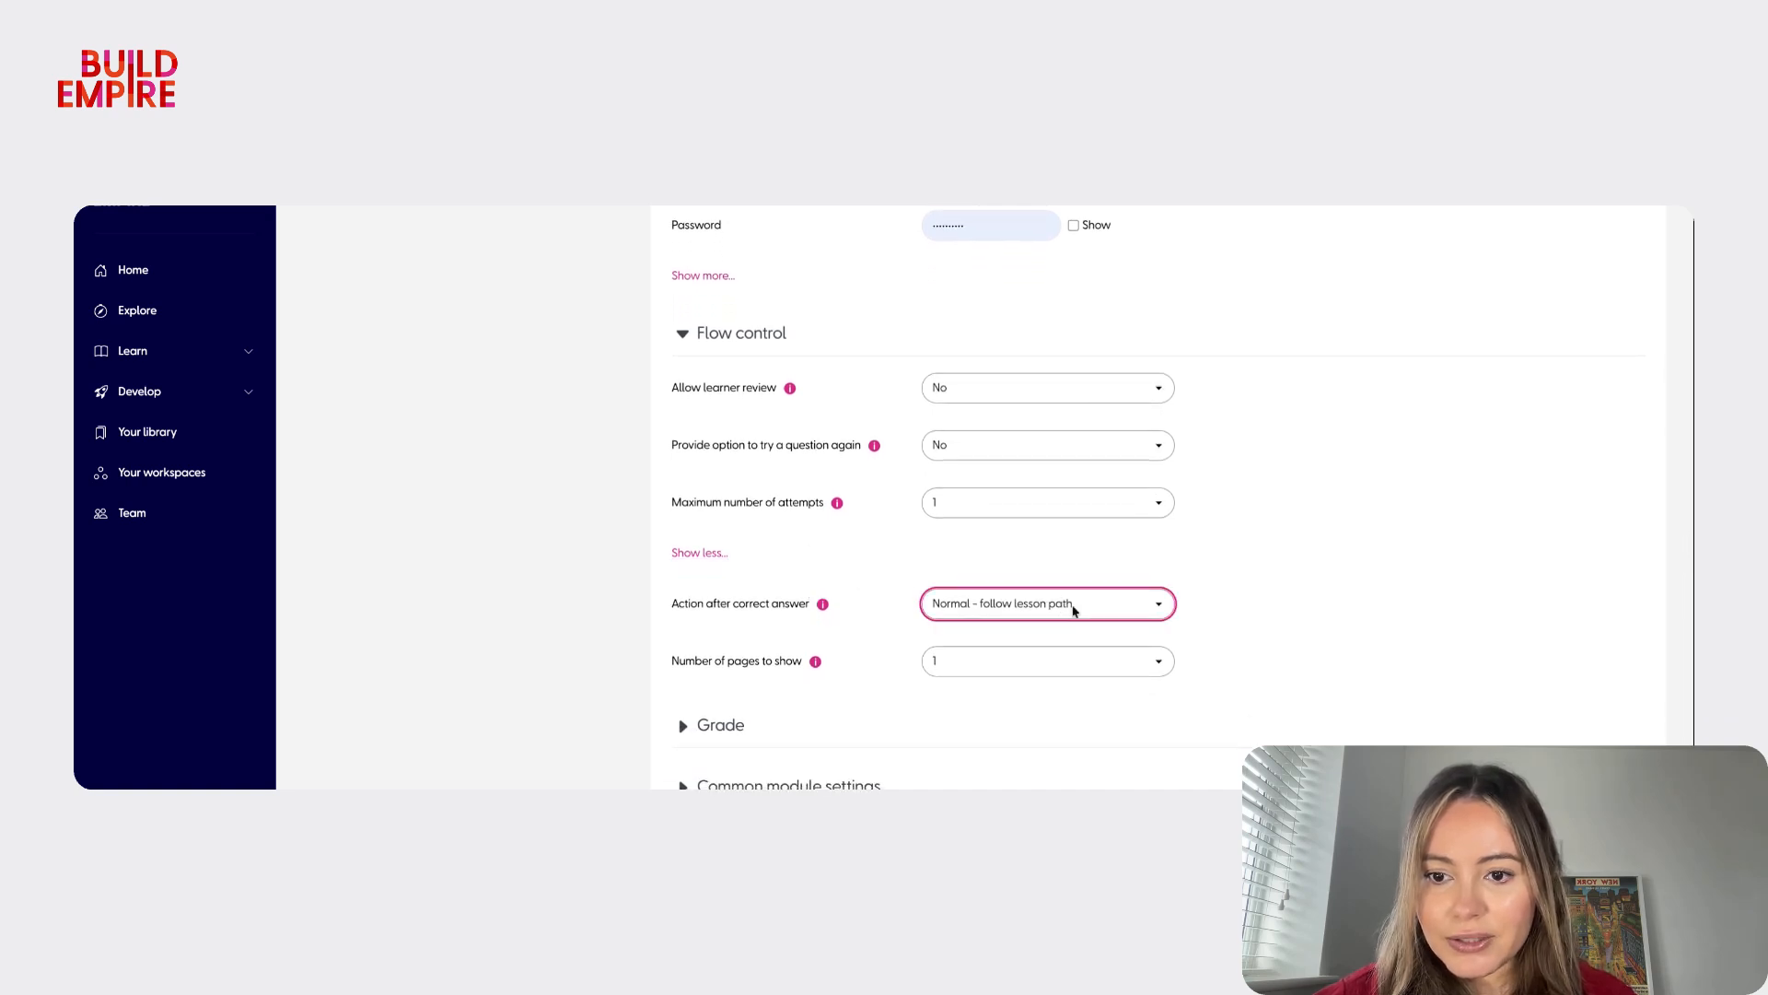
pyautogui.scroll(-1, 840, 711)
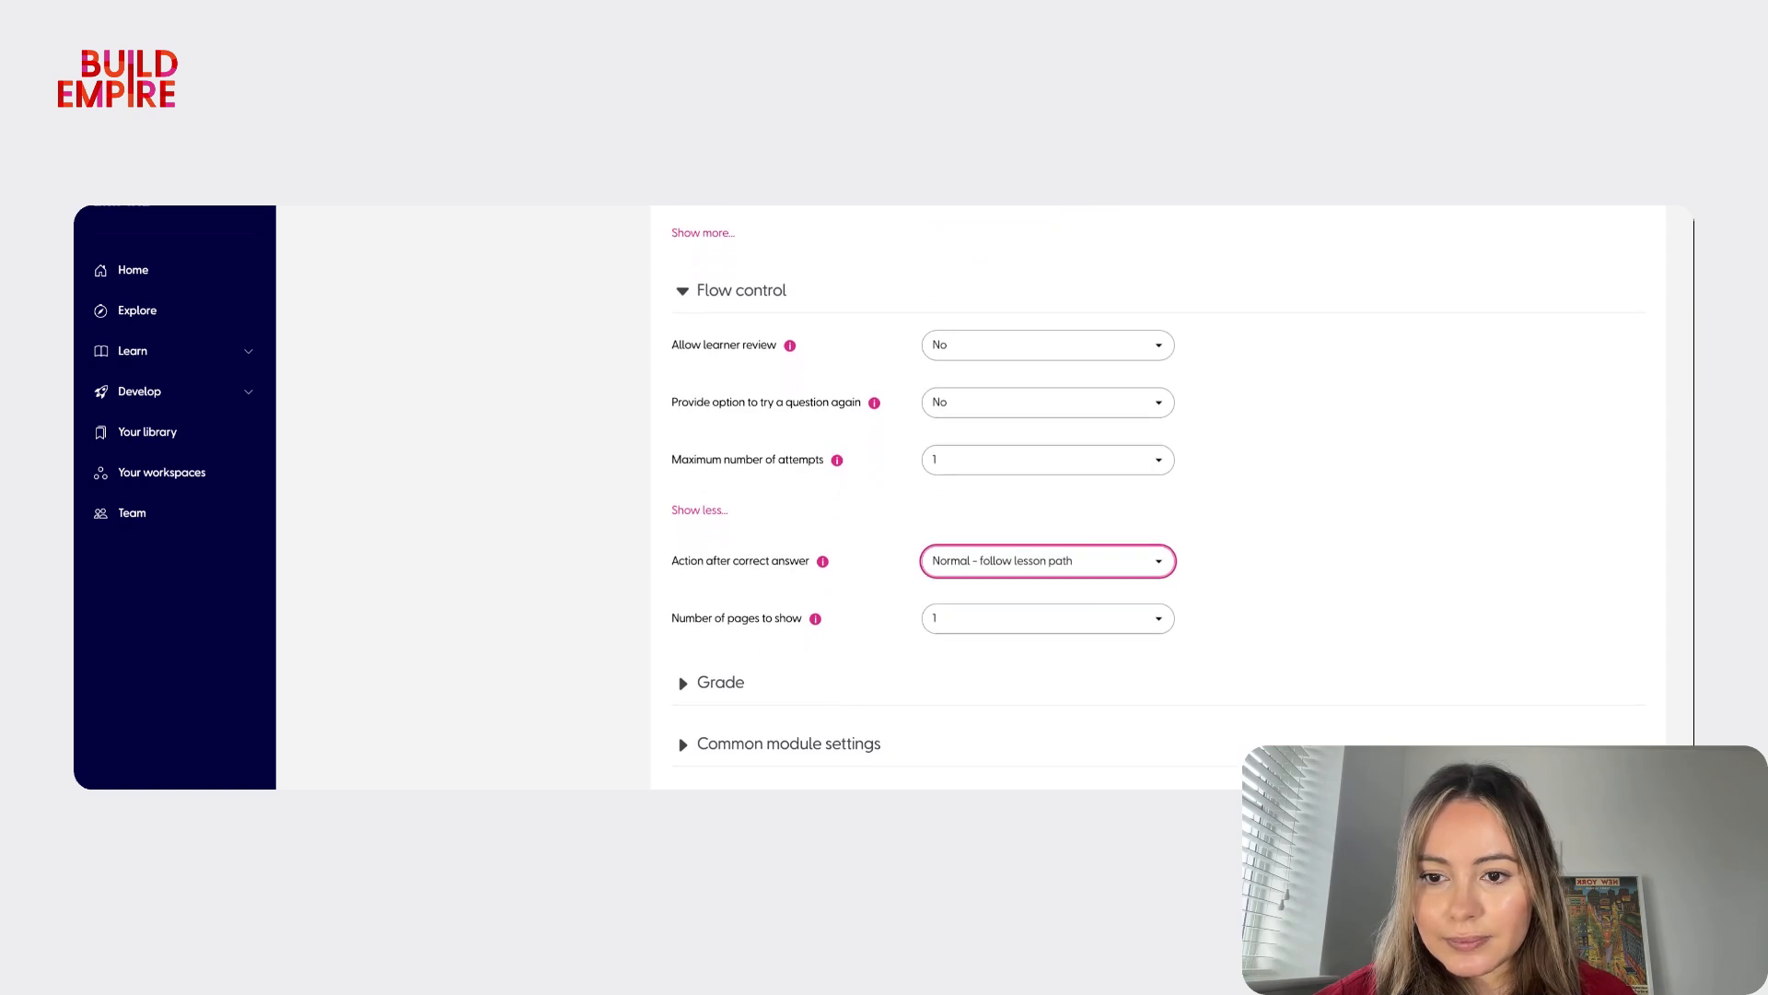
pyautogui.scroll(-1, 790, 650)
pyautogui.scroll(-1, 789, 650)
pyautogui.click(720, 595)
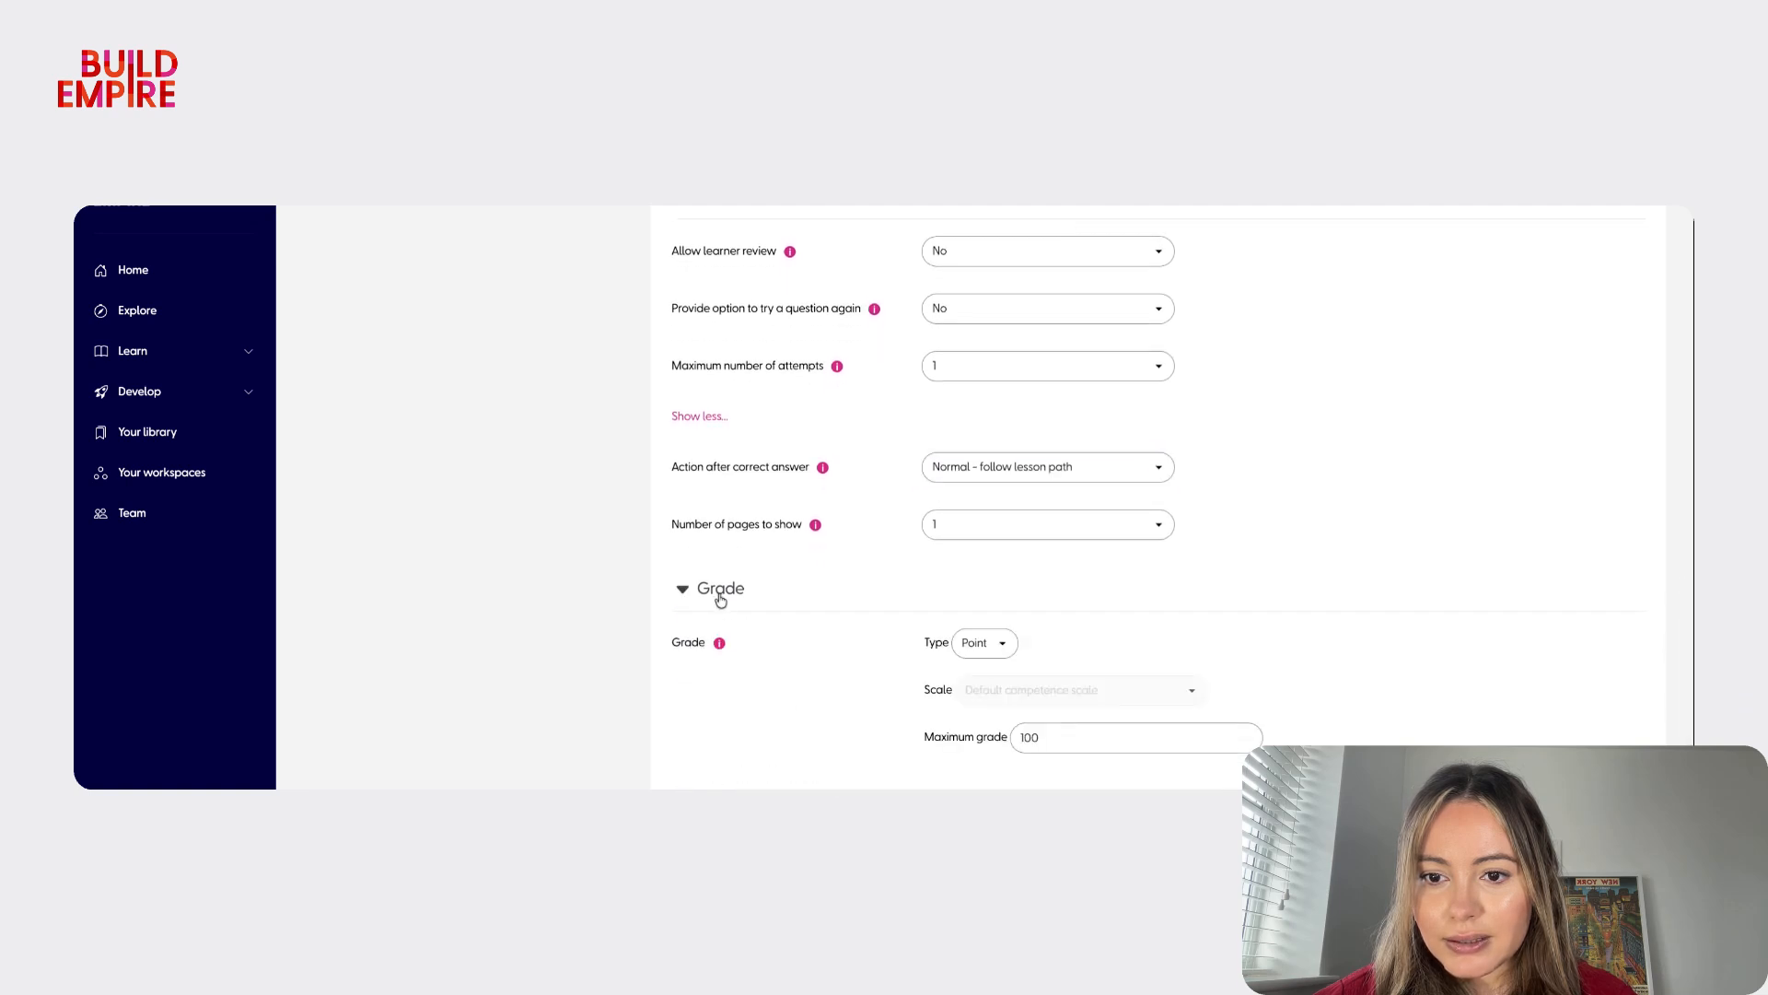
pyautogui.scroll(-10, 759, 635)
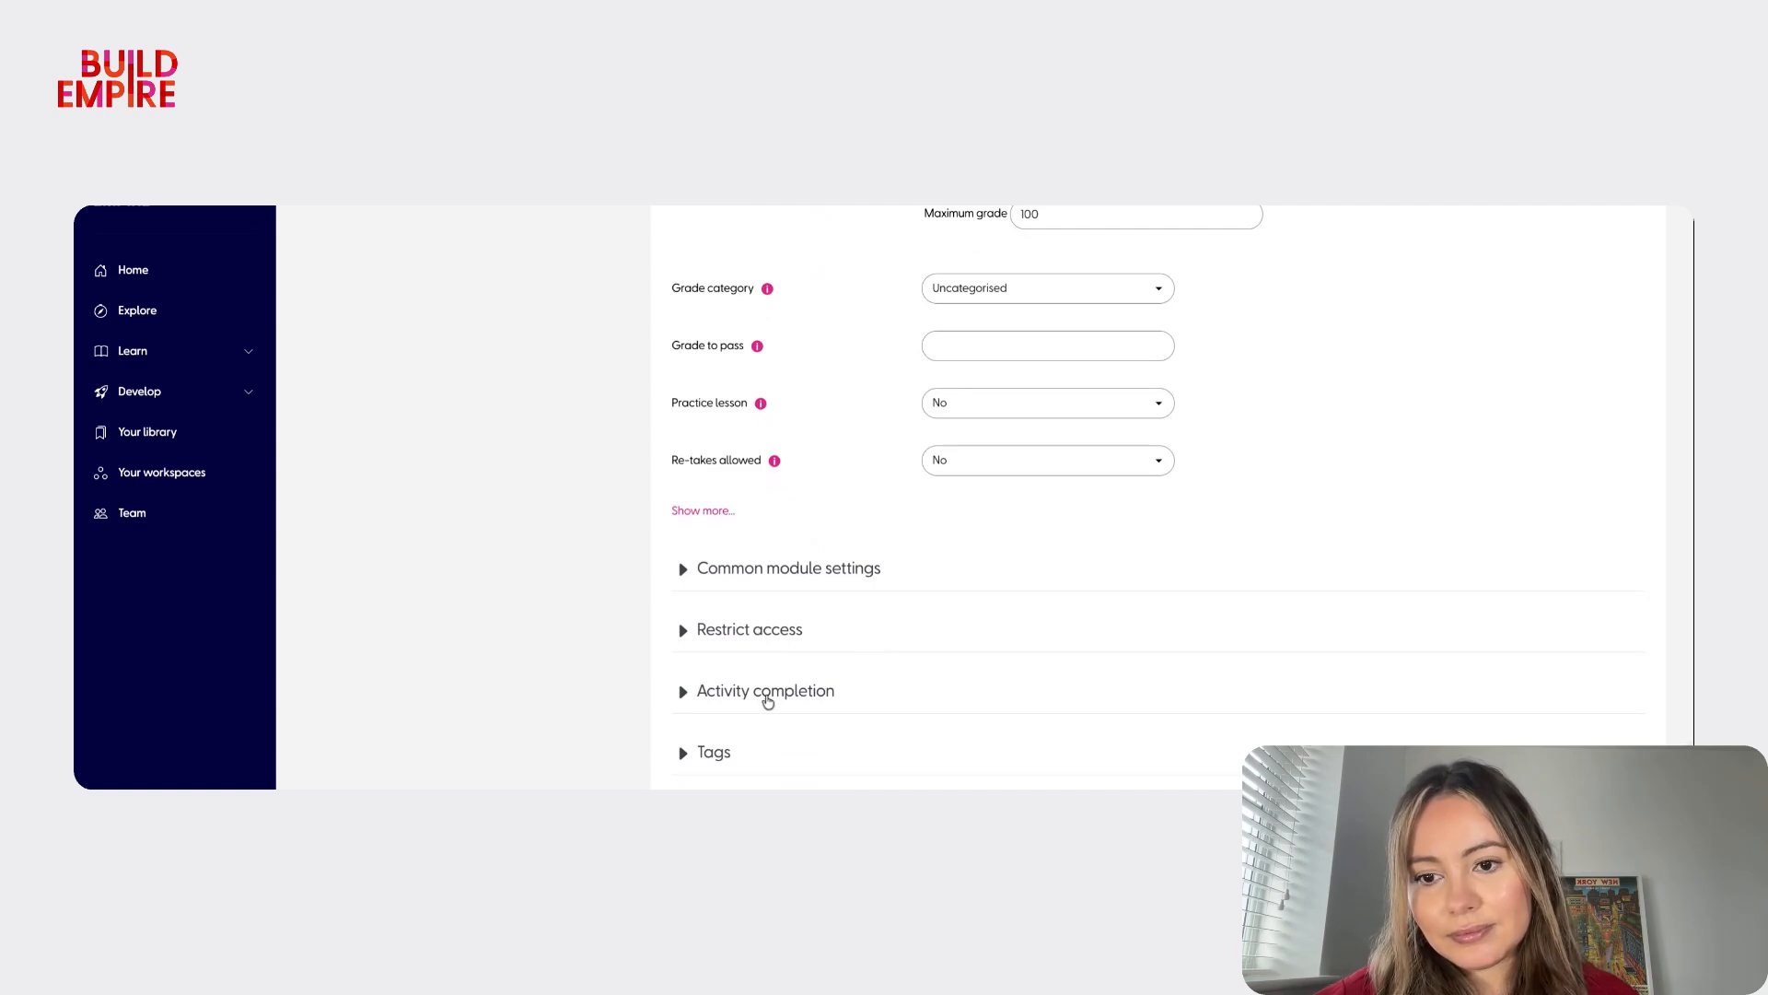
# - Set the lesson's completion tracking to show the activity as complete when conditions are met
pyautogui.click(765, 692)
pyautogui.scroll(-5, 765, 702)
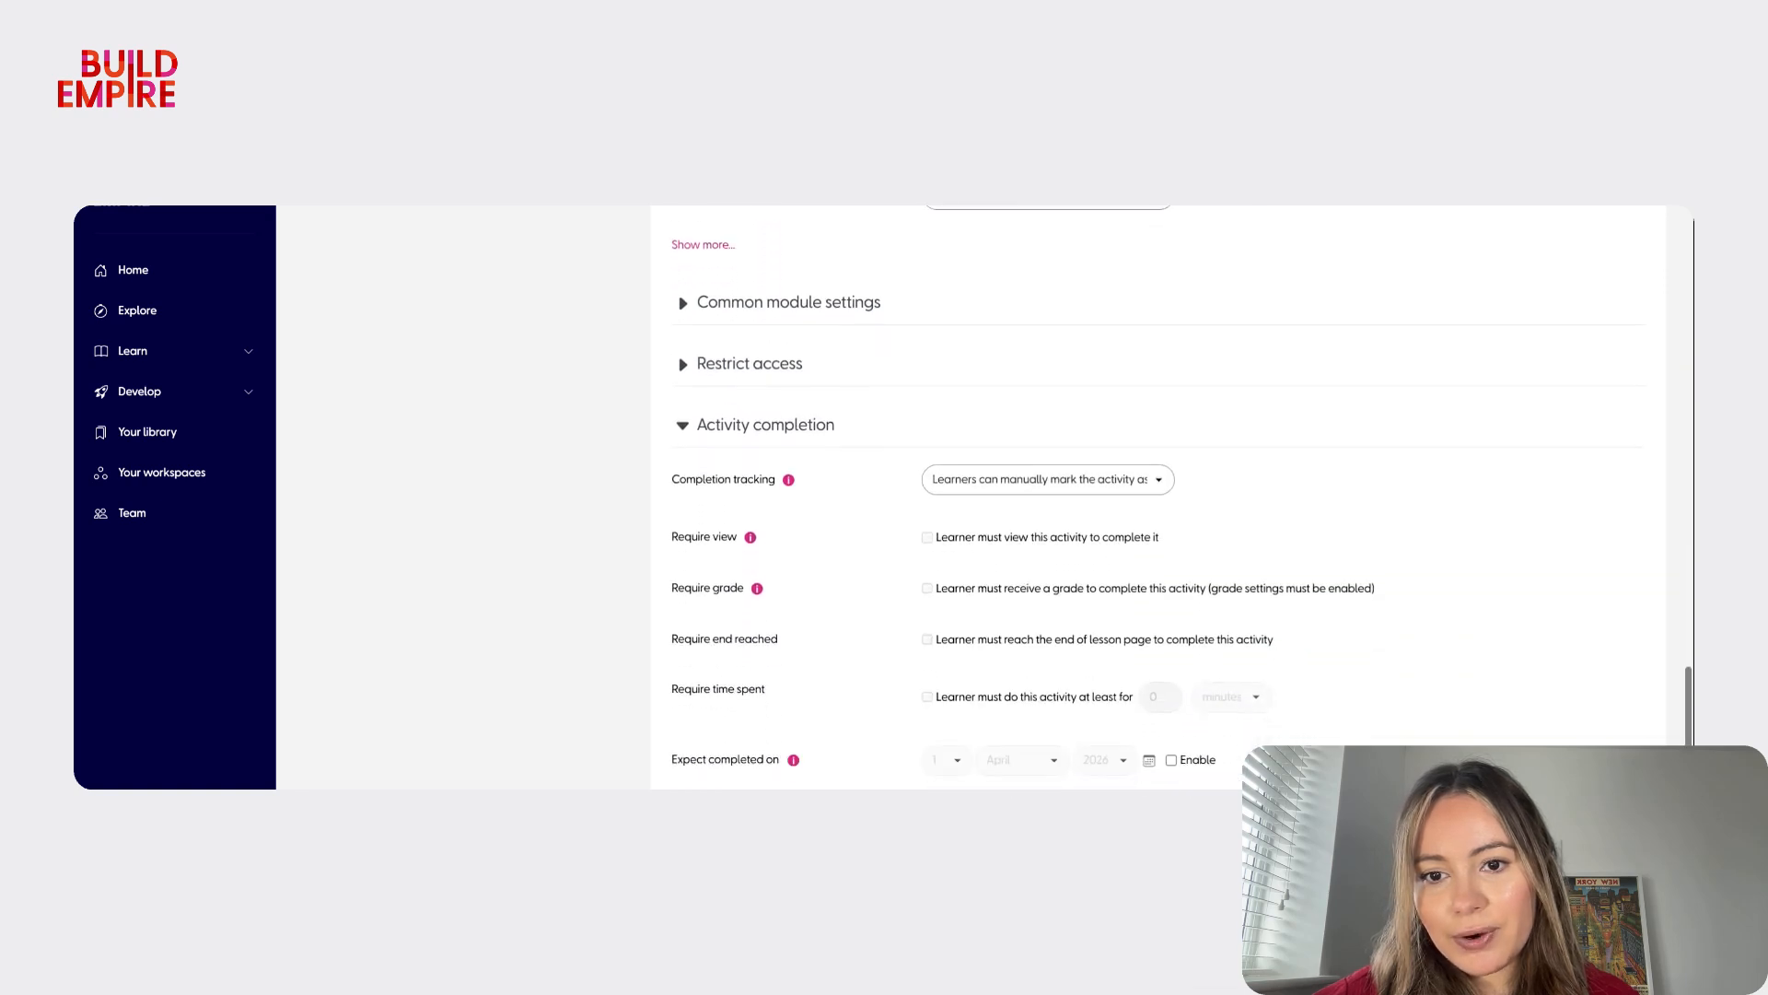
pyautogui.click(969, 486)
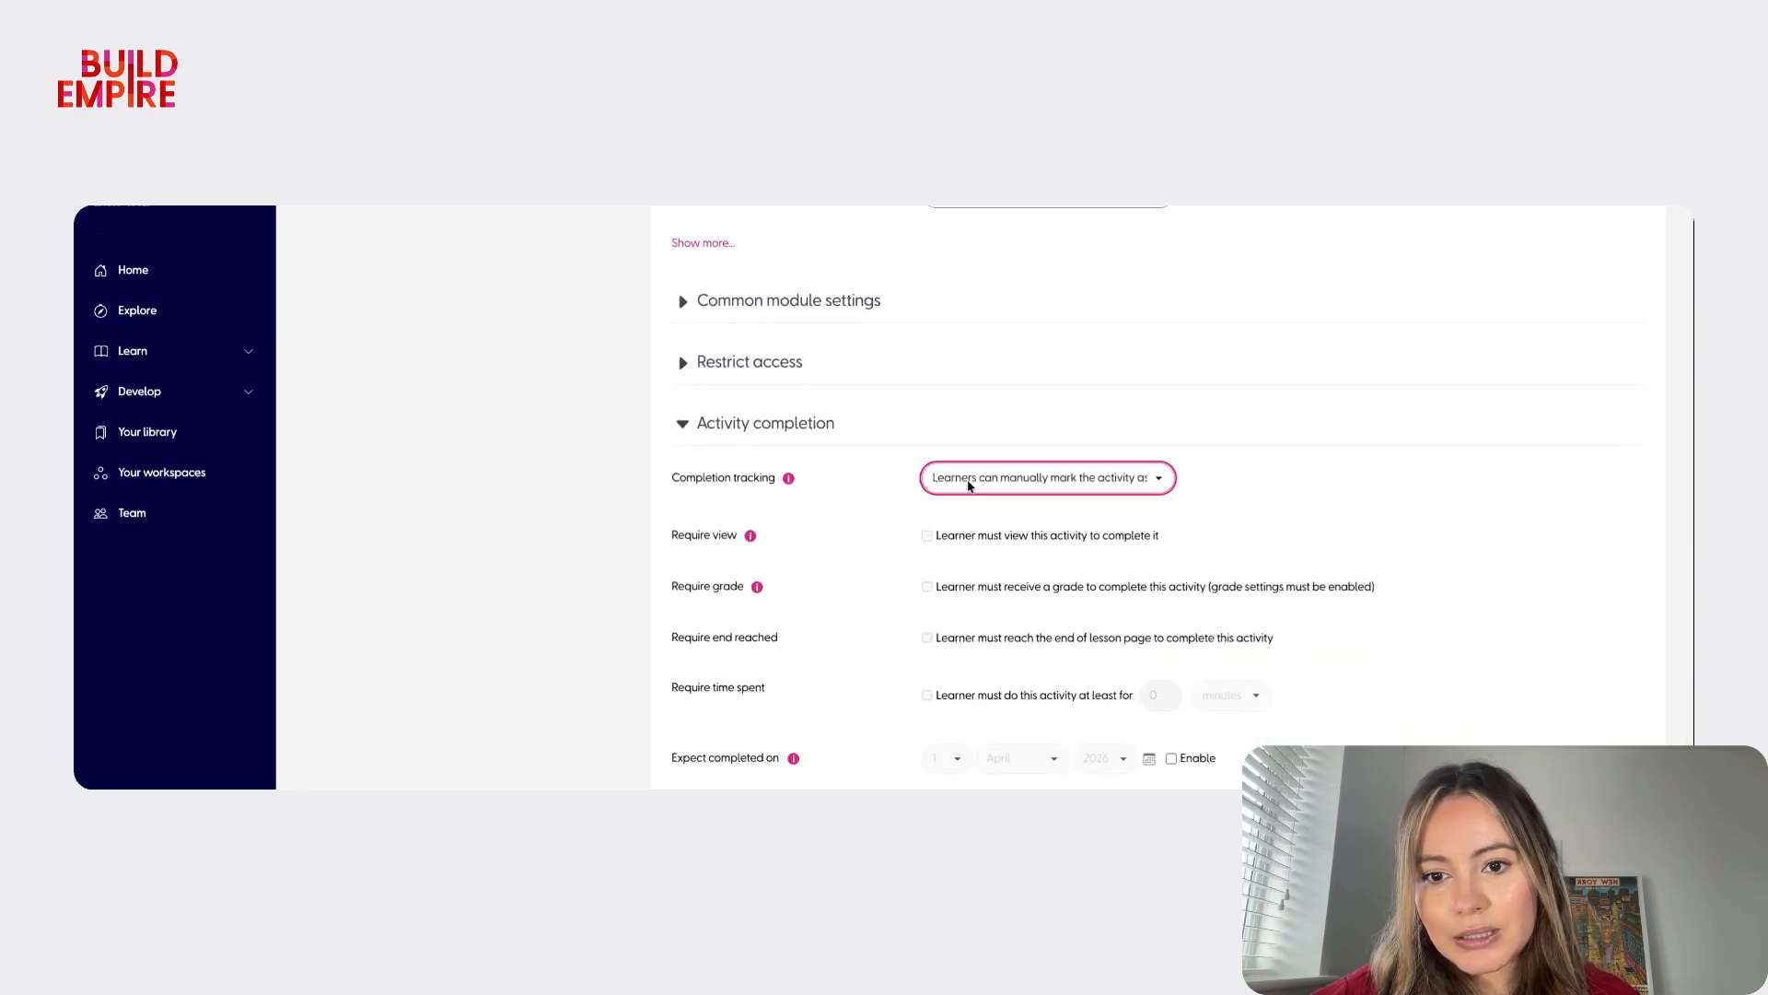
pyautogui.click(1223, 506)
pyautogui.scroll(-2, 1223, 506)
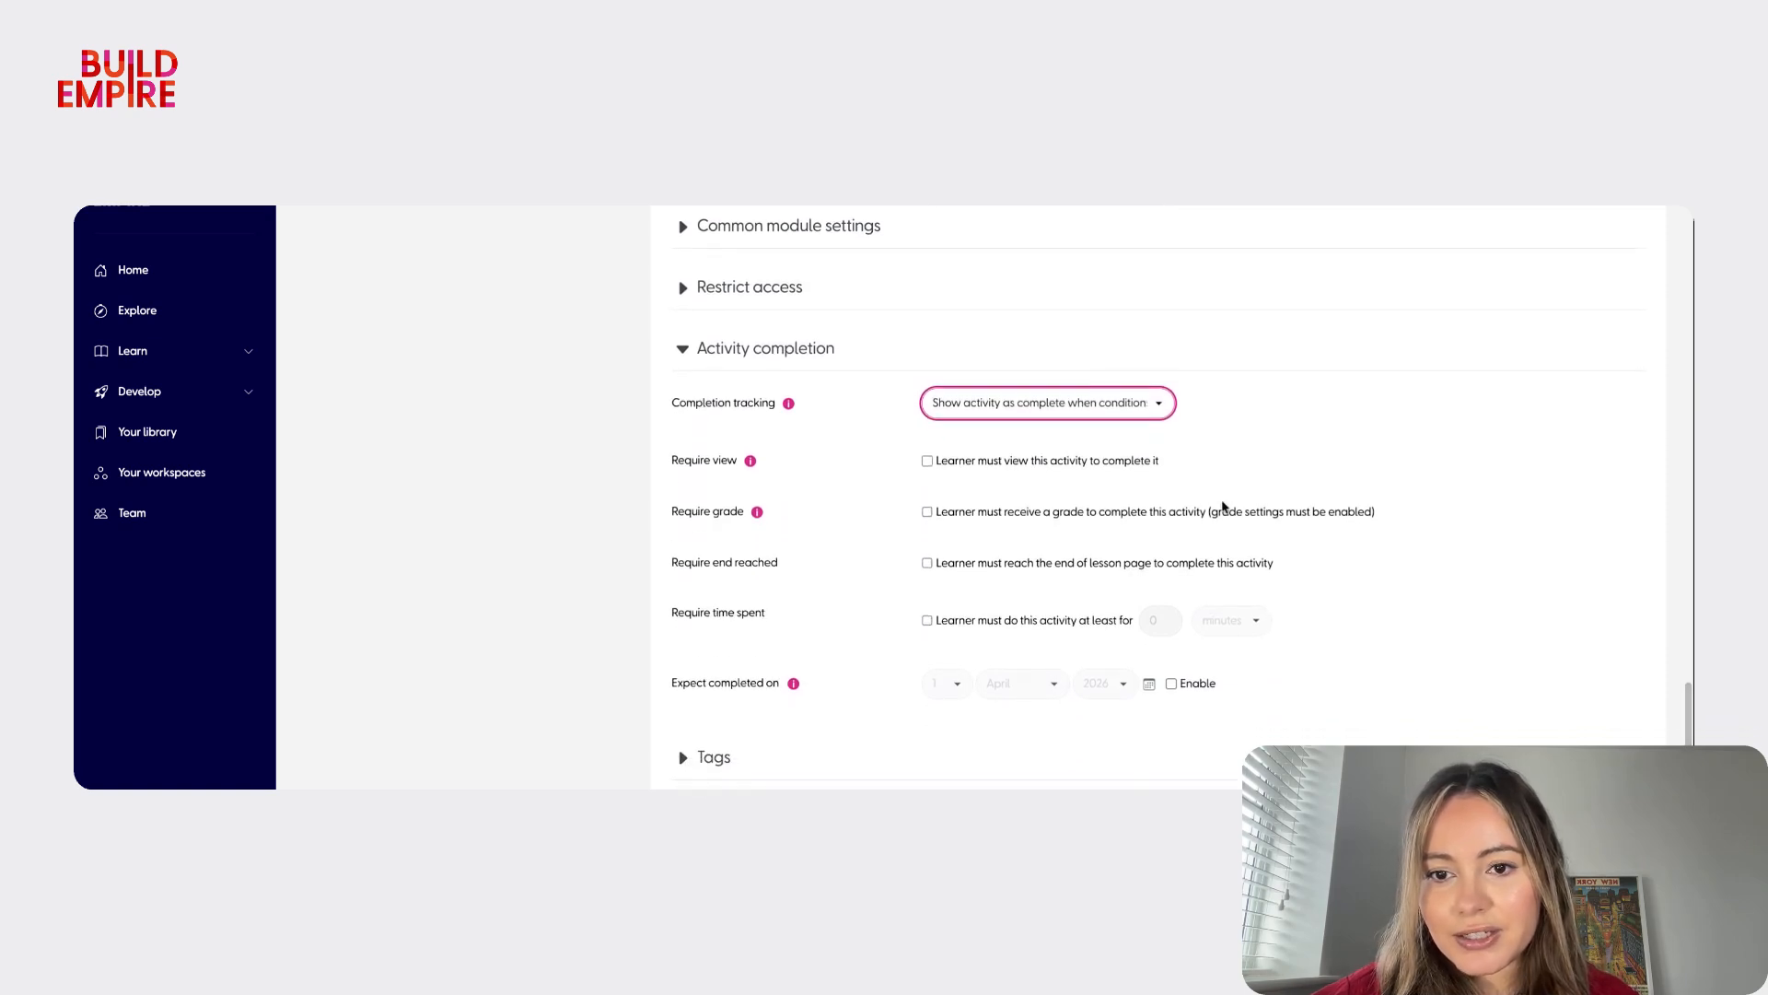
# - Require learners to view the activity, receive a grade and reach the end of the lesson, saving and displaying the lesson
pyautogui.click(926, 460)
pyautogui.click(926, 512)
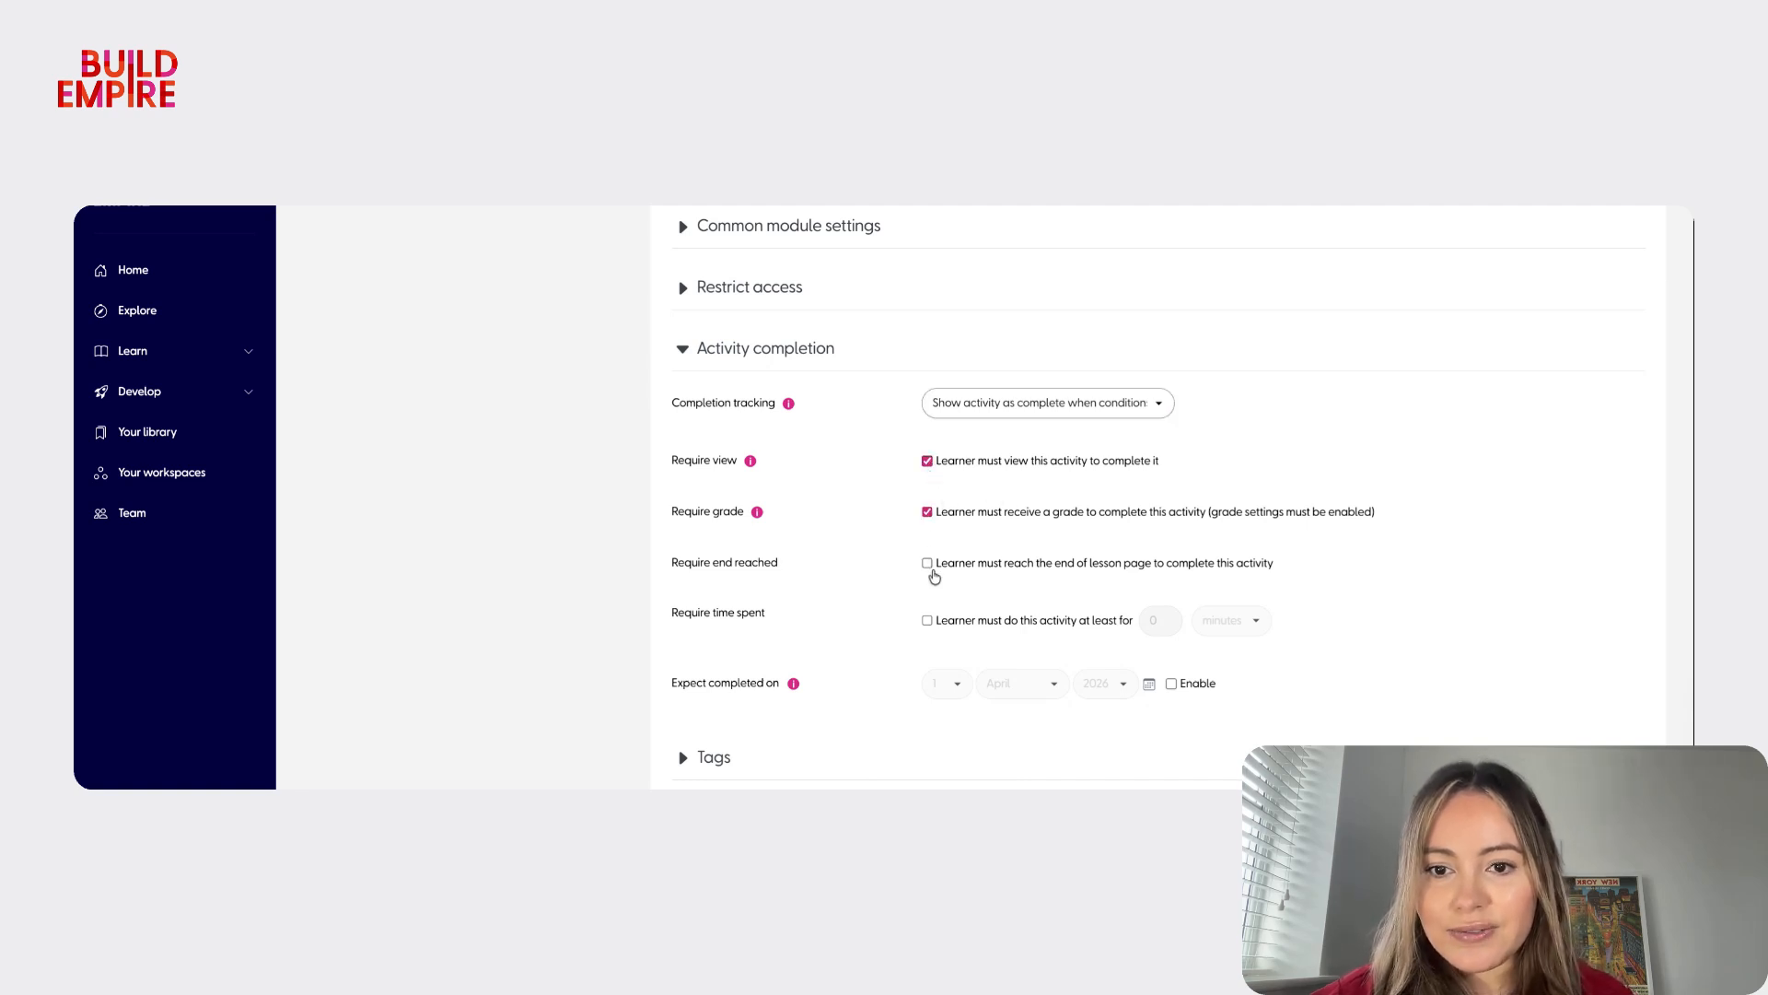
pyautogui.scroll(-2, 873, 611)
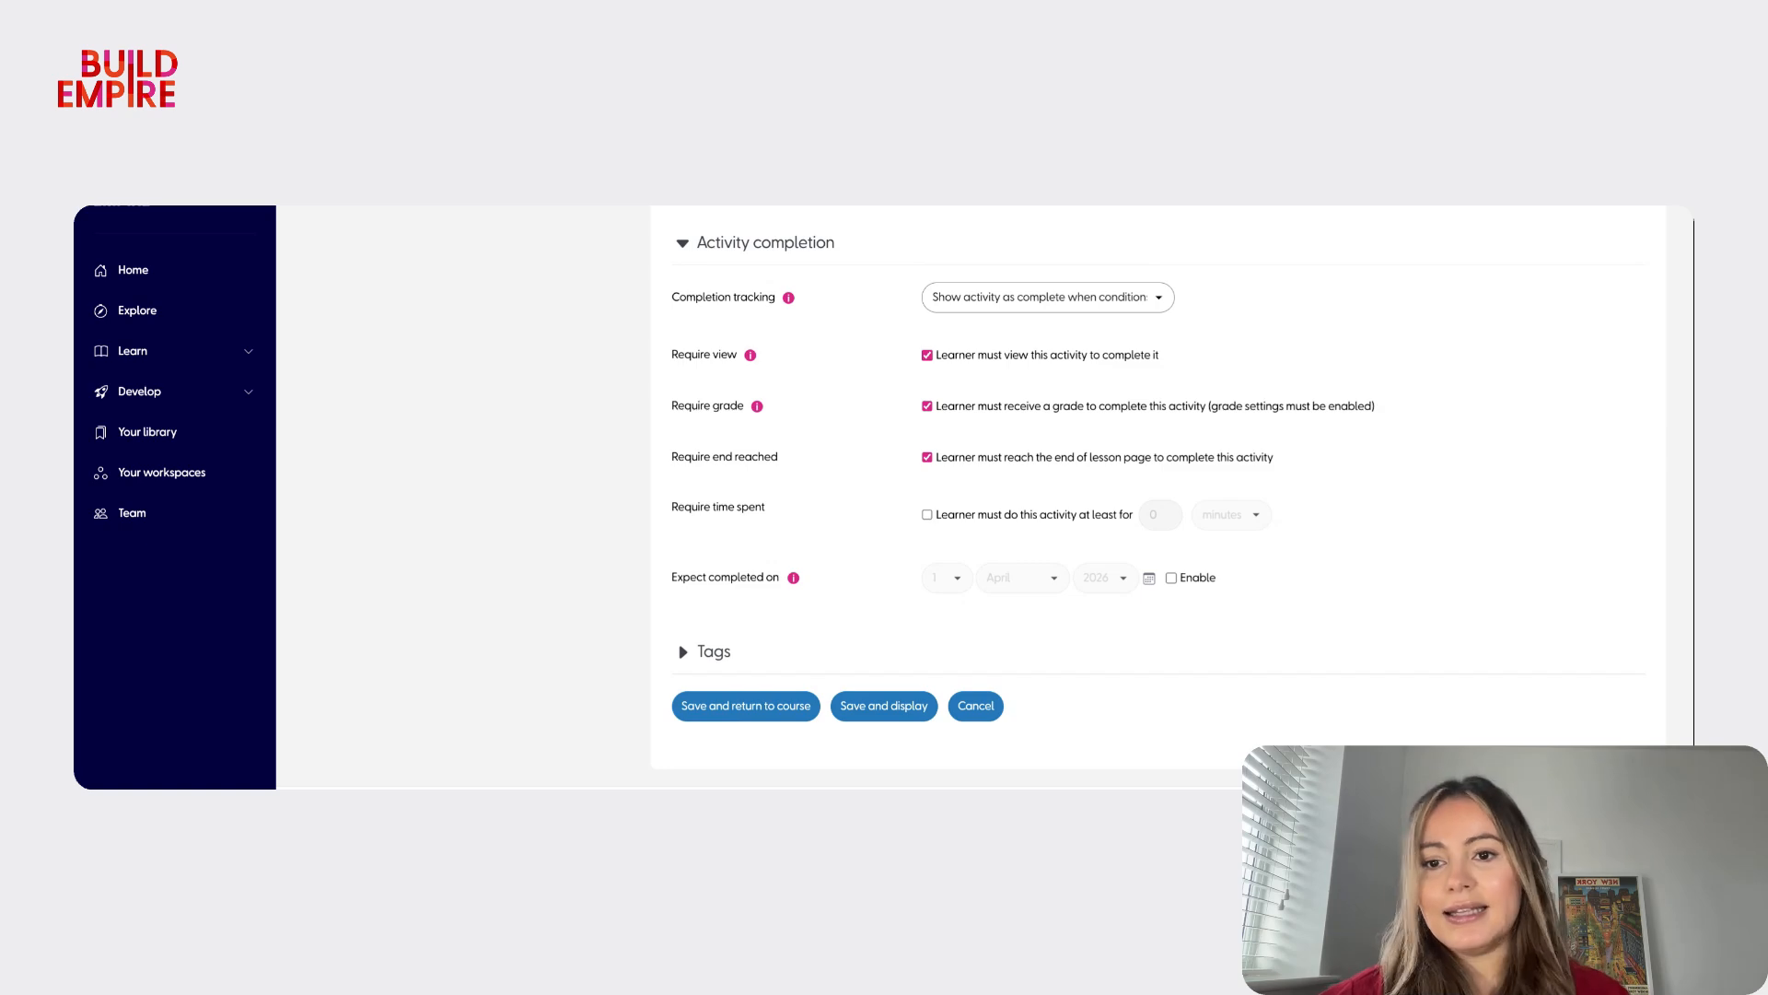
pyautogui.click(814, 691)
# - Add a Multichoice question page as the lesson's first page
pyautogui.scroll(1, 816, 681)
pyautogui.scroll(3, 816, 679)
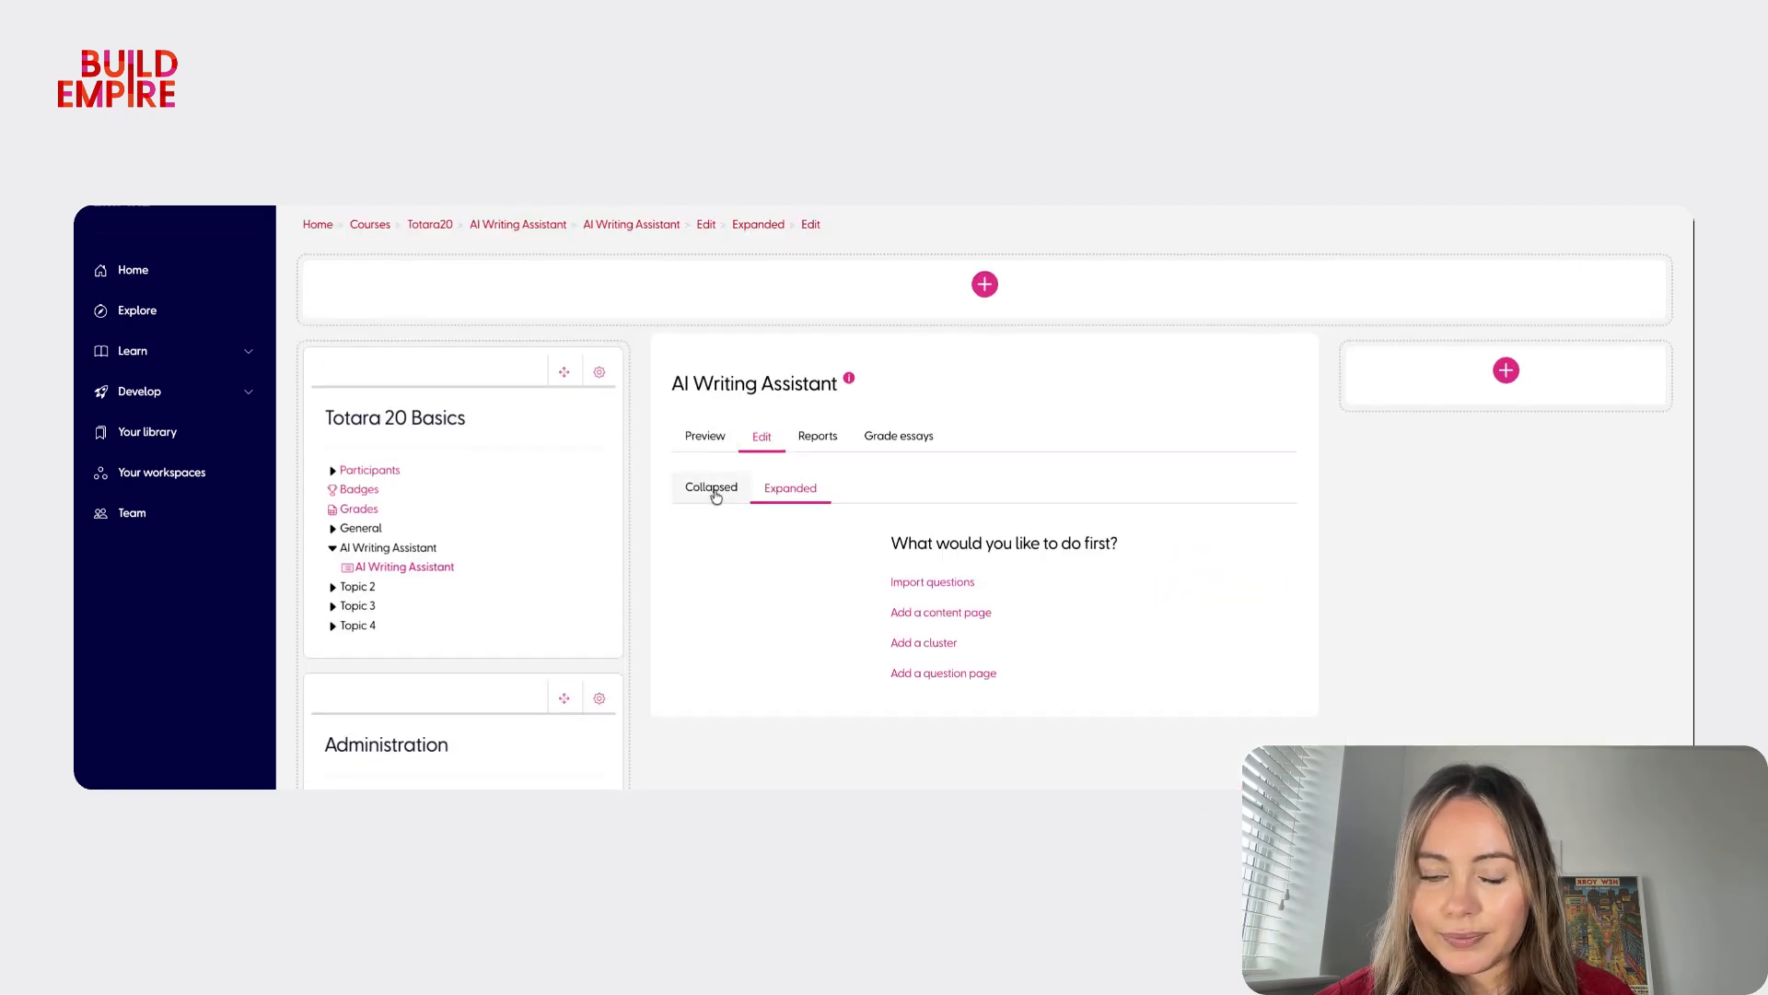
pyautogui.click(716, 495)
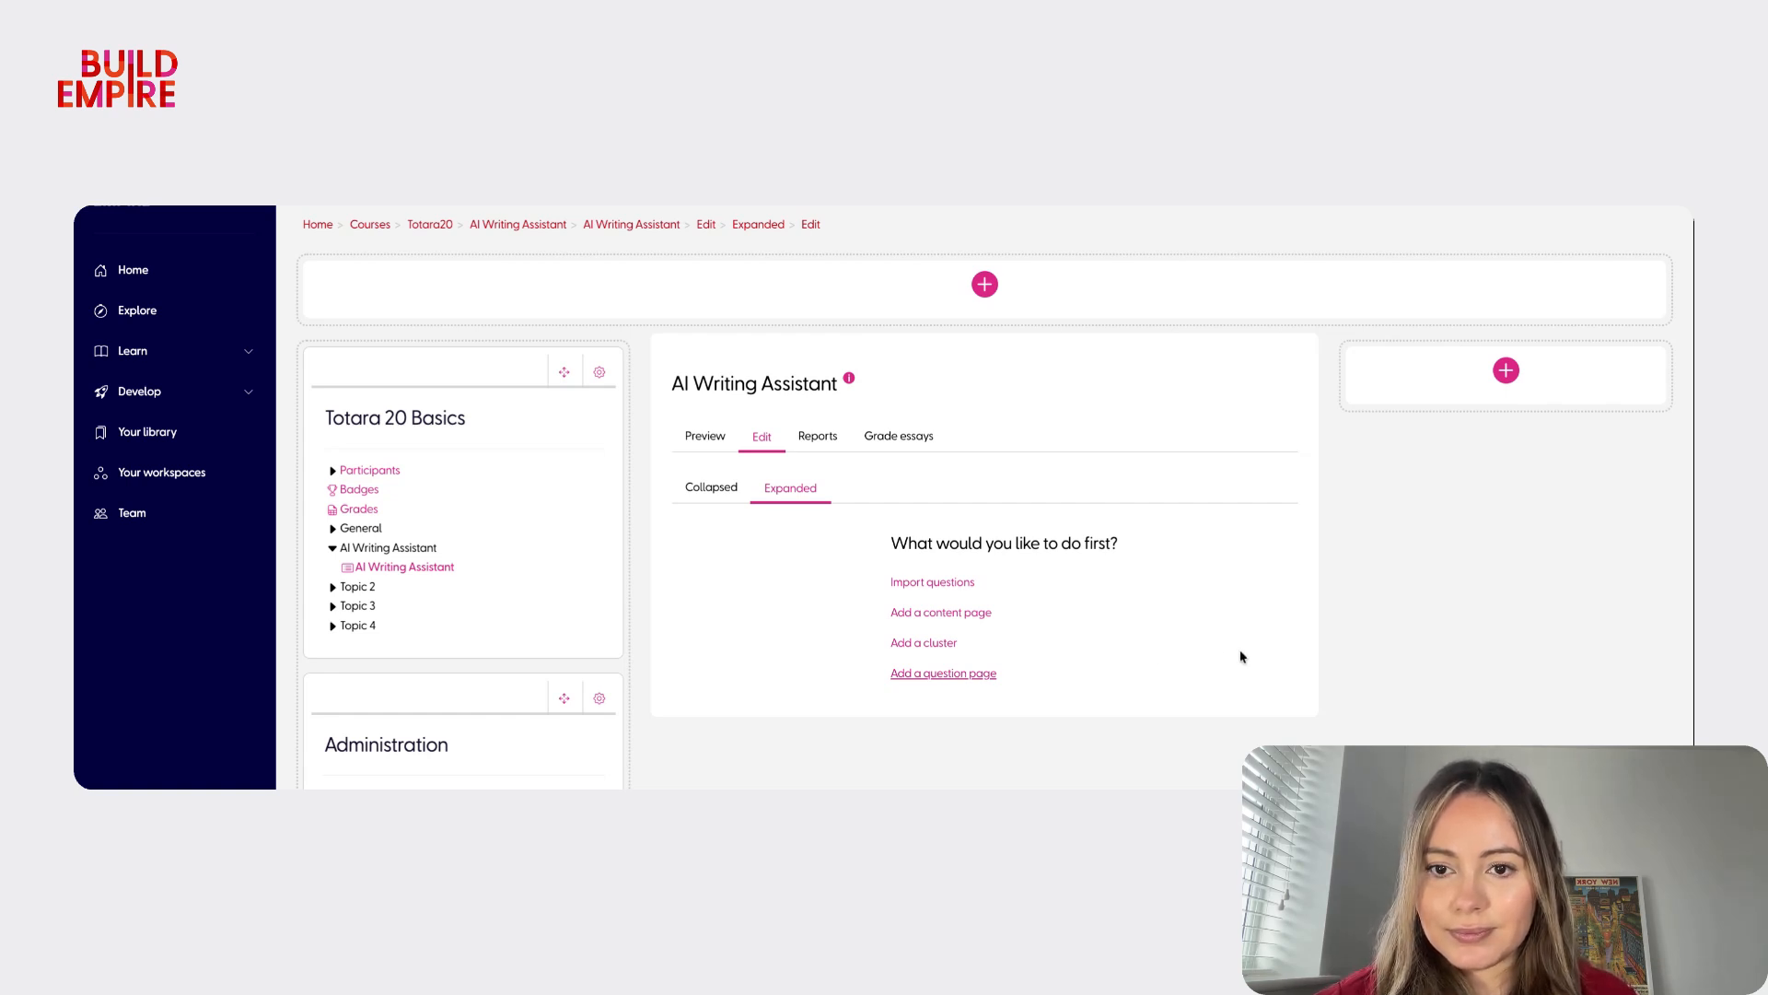
pyautogui.click(943, 673)
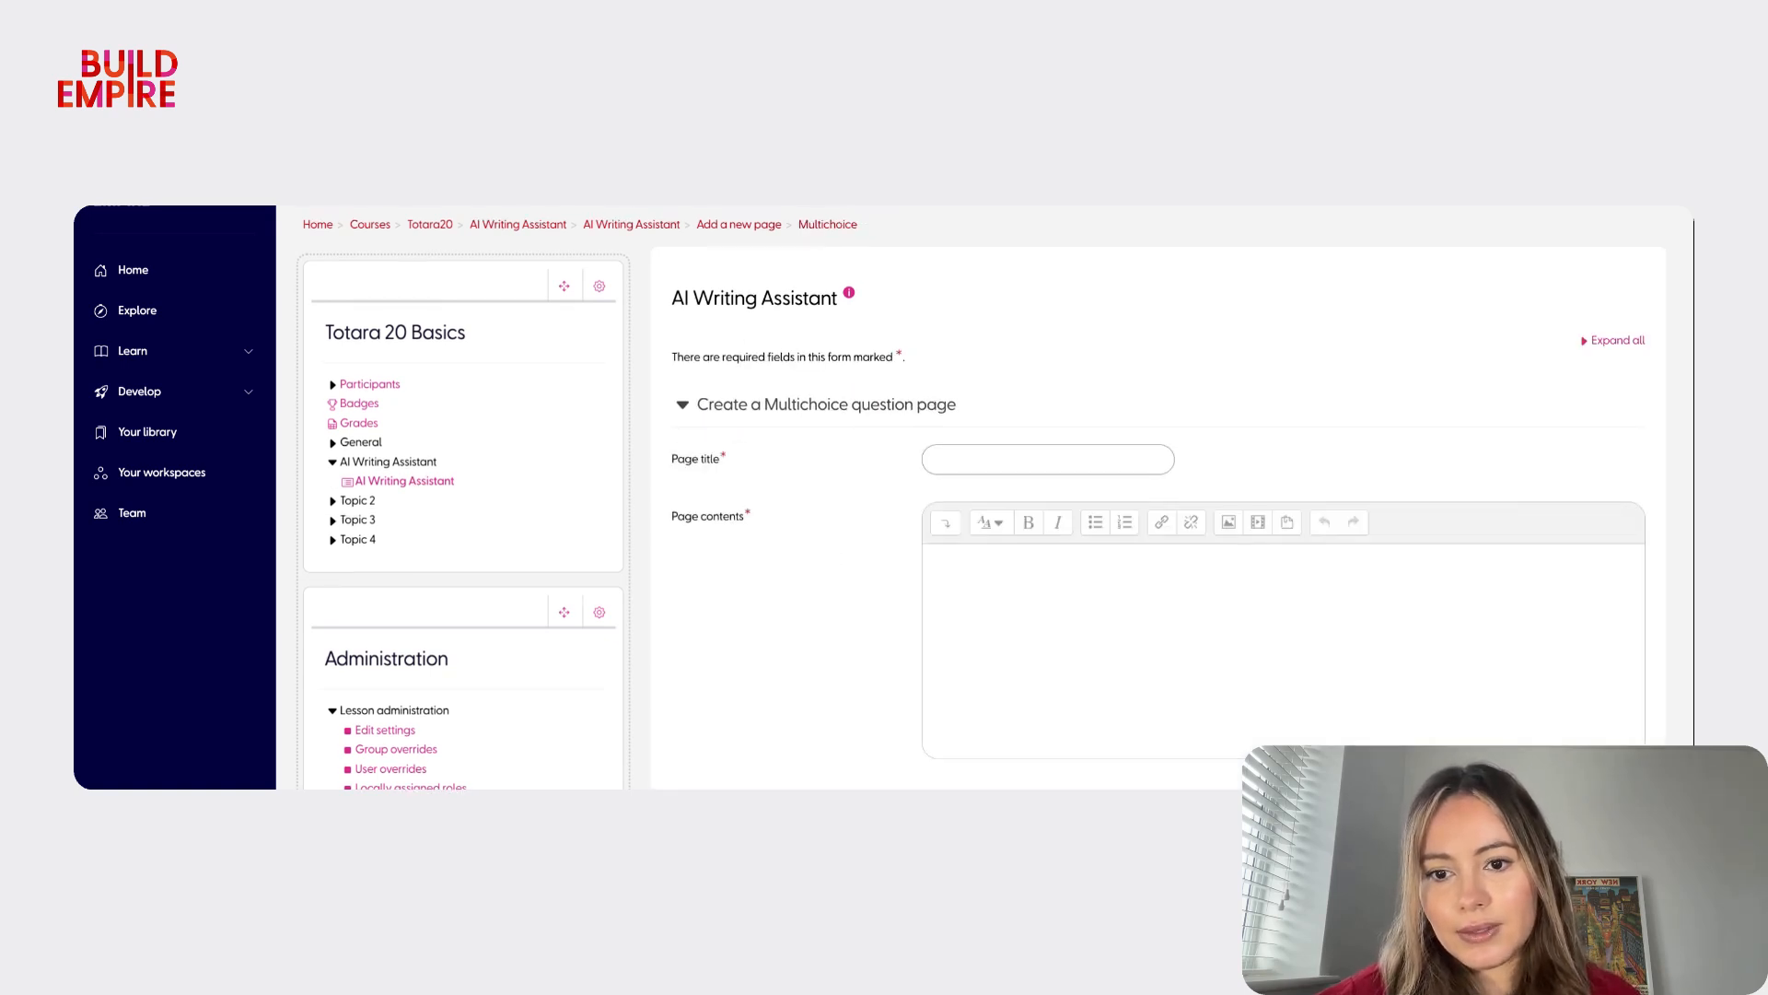
# - Title the question page "What does the AI Writing Assistant do?" with the contents "Covering what does the AI writing assistant do."
pyautogui.scroll(-1, 831, 552)
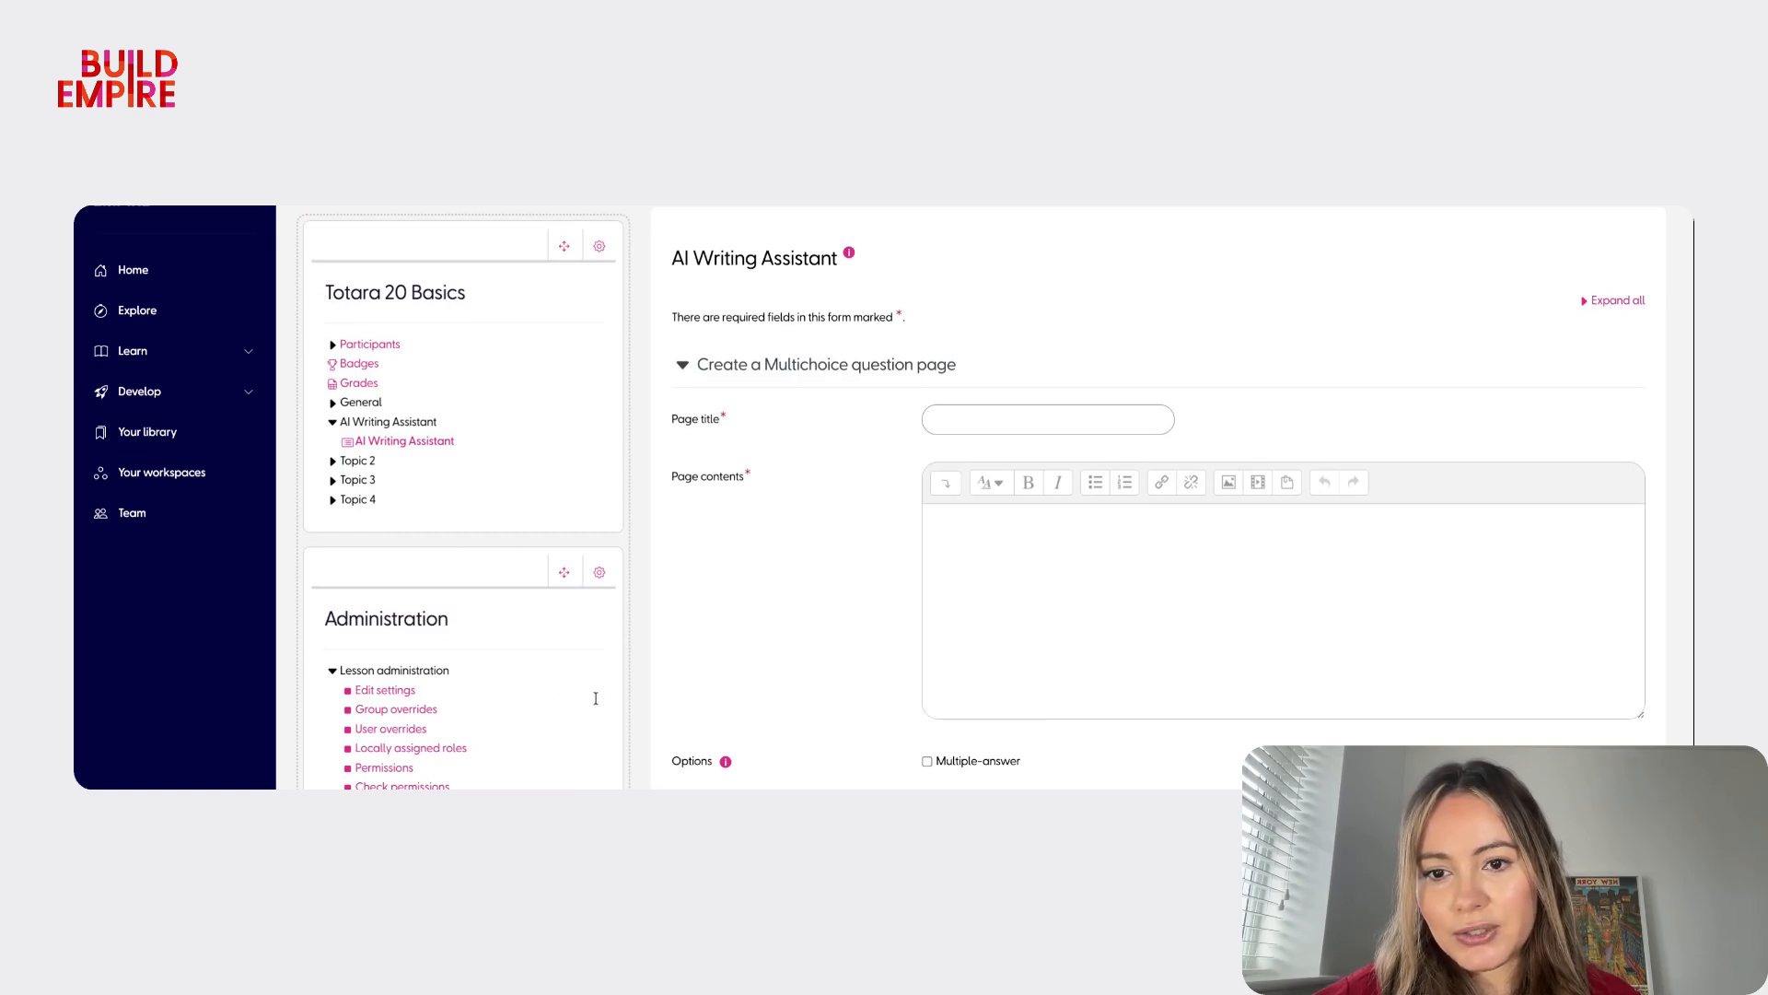
pyautogui.click(1047, 422)
pyautogui.write('What does the AI Writing Assistant do')
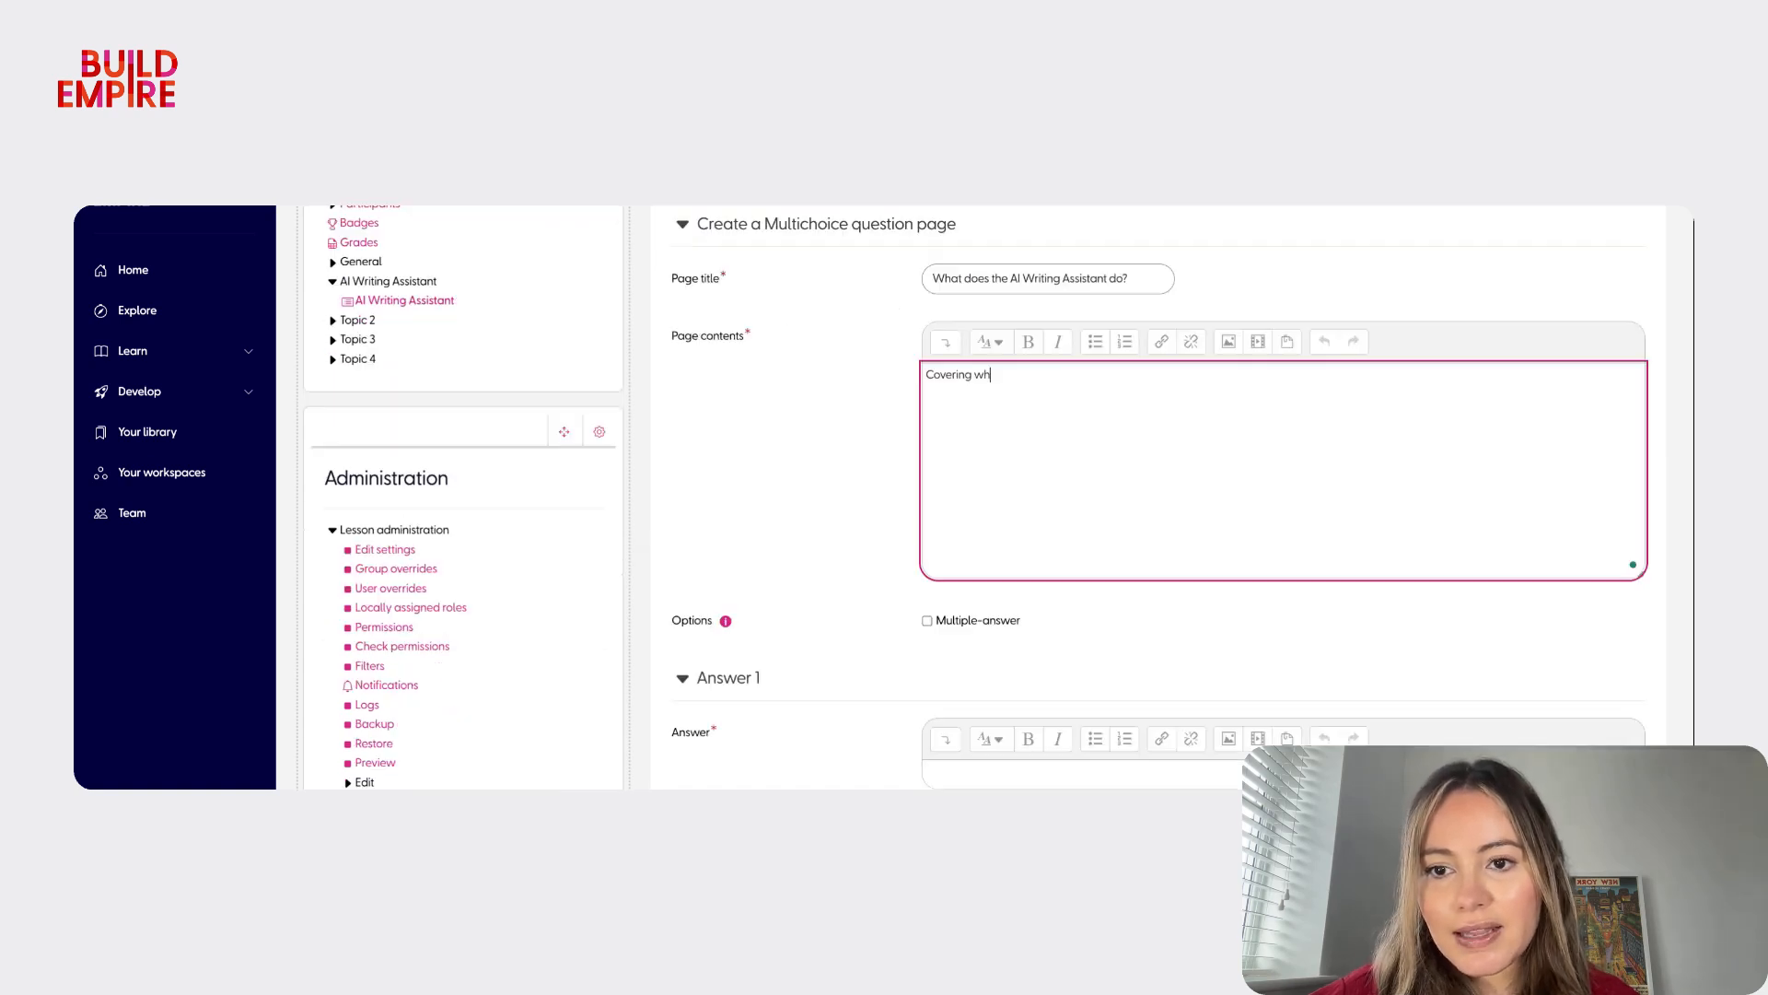
pyautogui.write('t does the A')
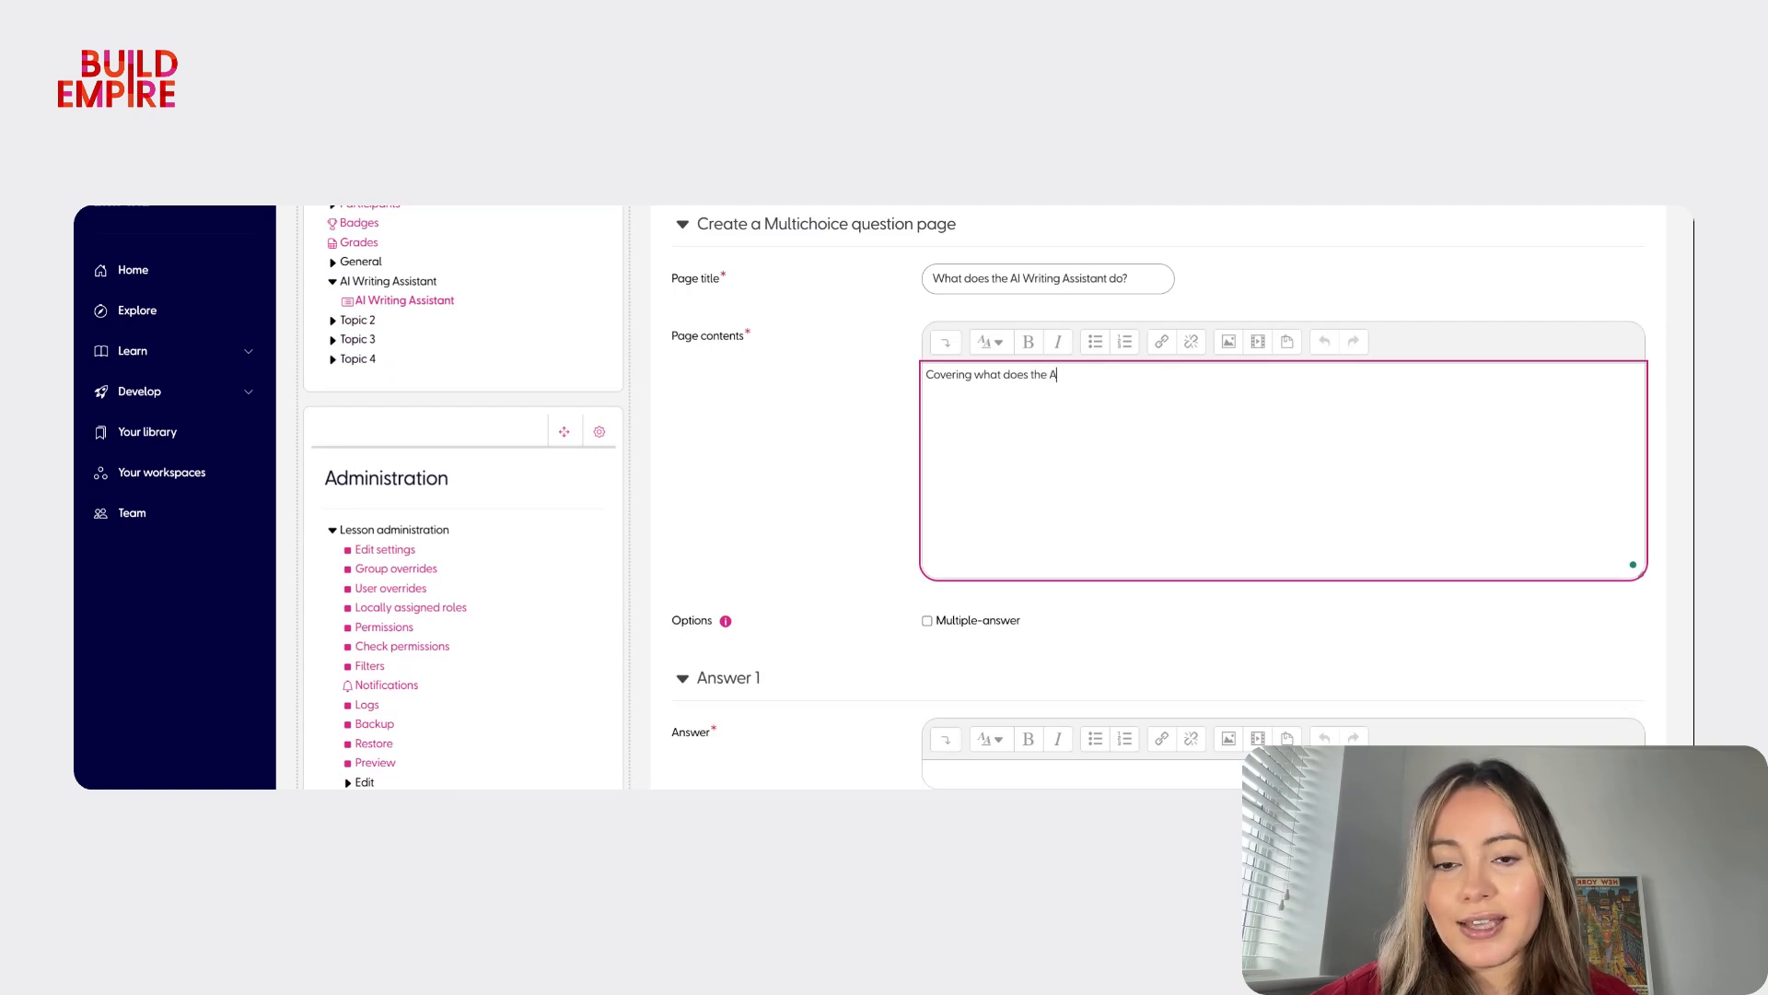
pyautogui.write('I writing assistant do.')
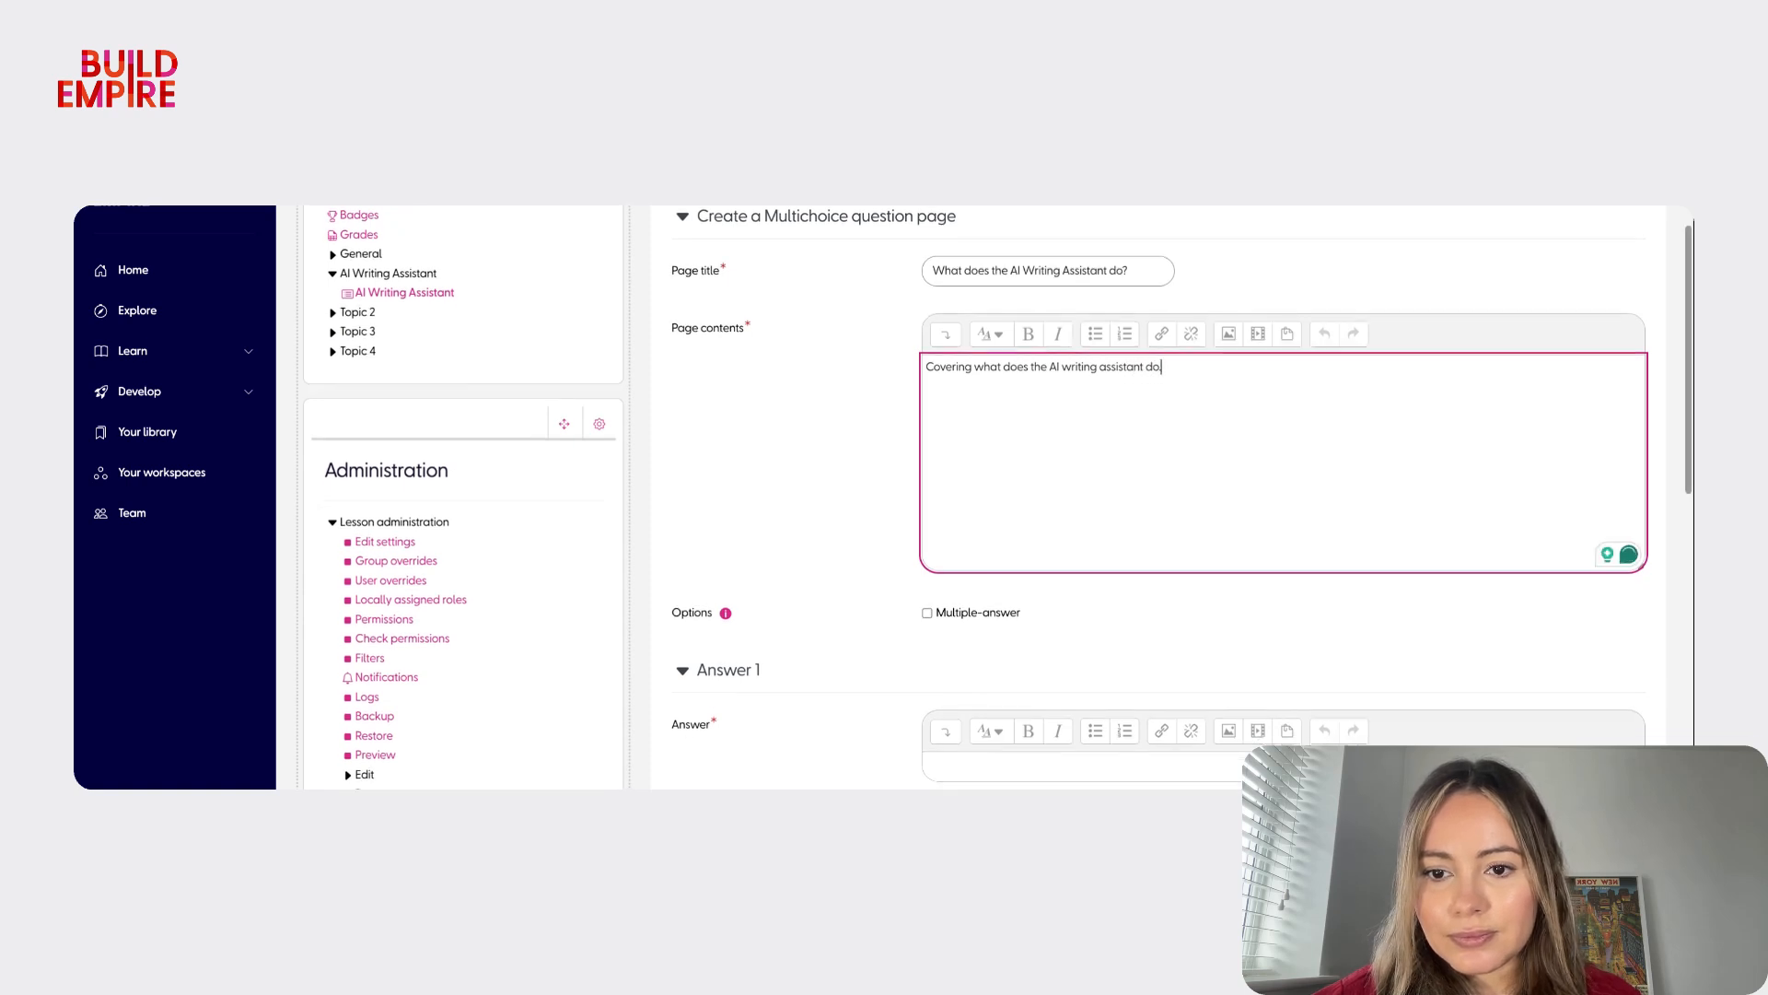
# - Enter "Summarises content" as Answer 1 and set its score to 100
pyautogui.scroll(-3, 979, 578)
pyautogui.click(981, 554)
pyautogui.scroll(-1, 983, 556)
pyautogui.scroll(1, 983, 556)
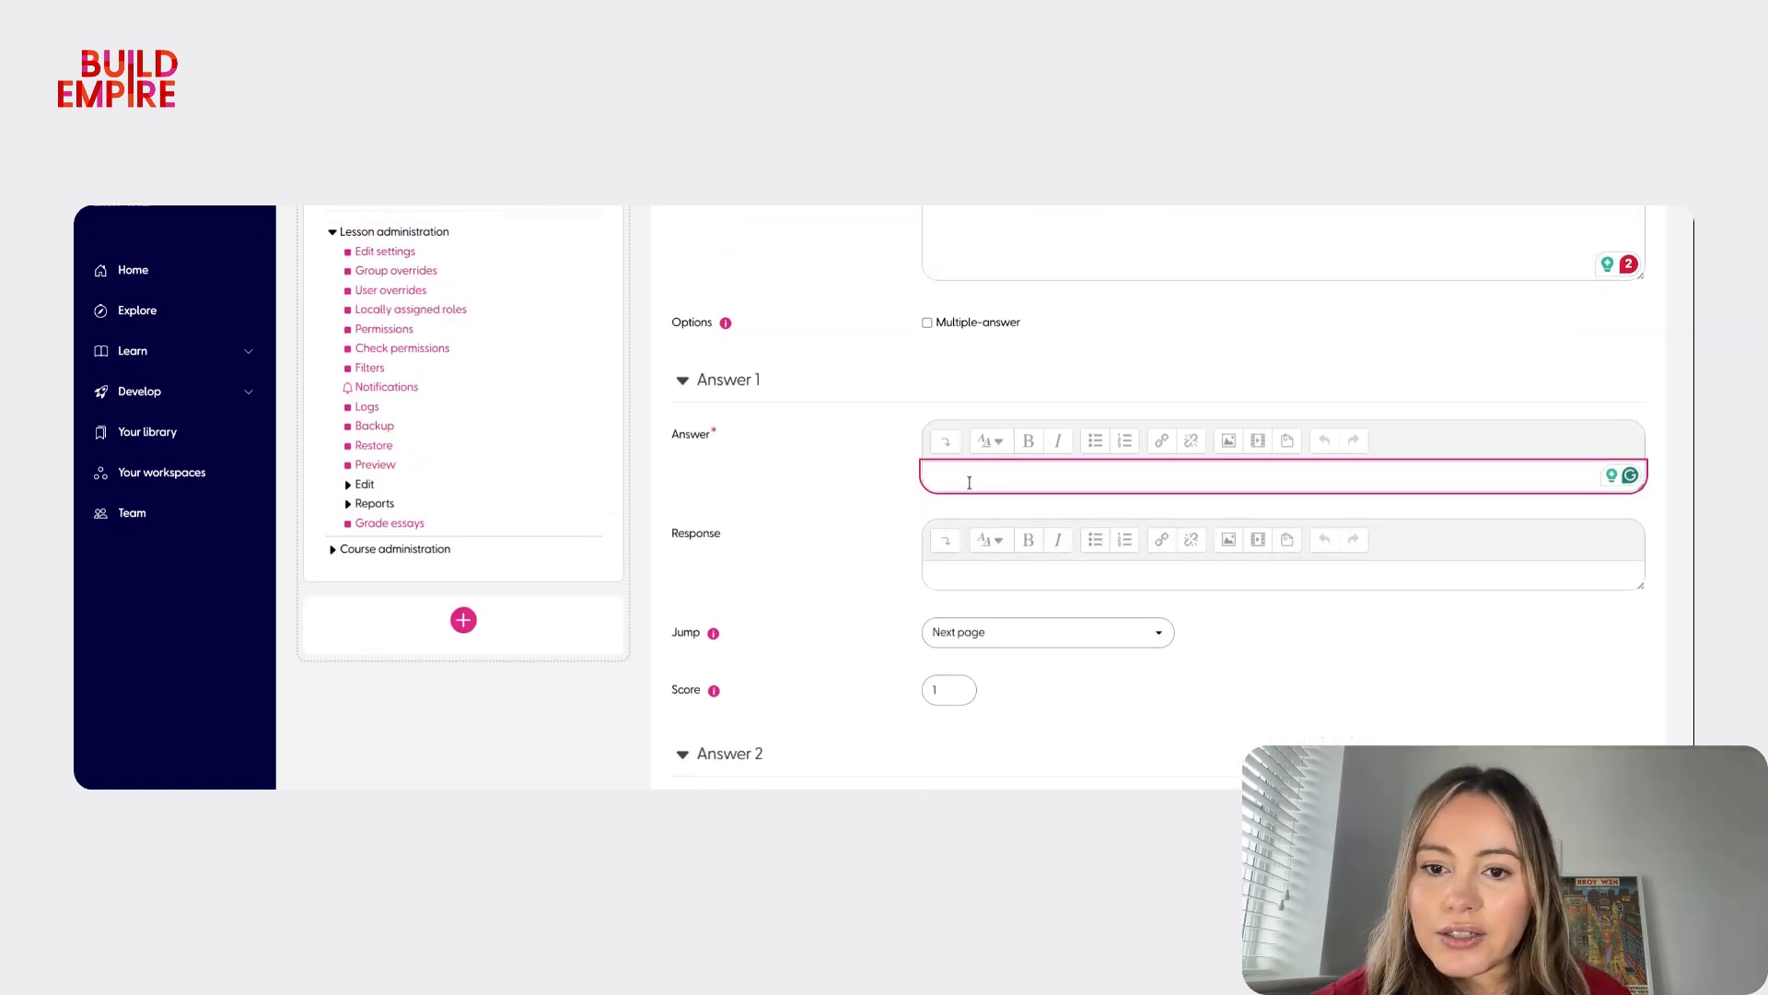
pyautogui.write('Summari')
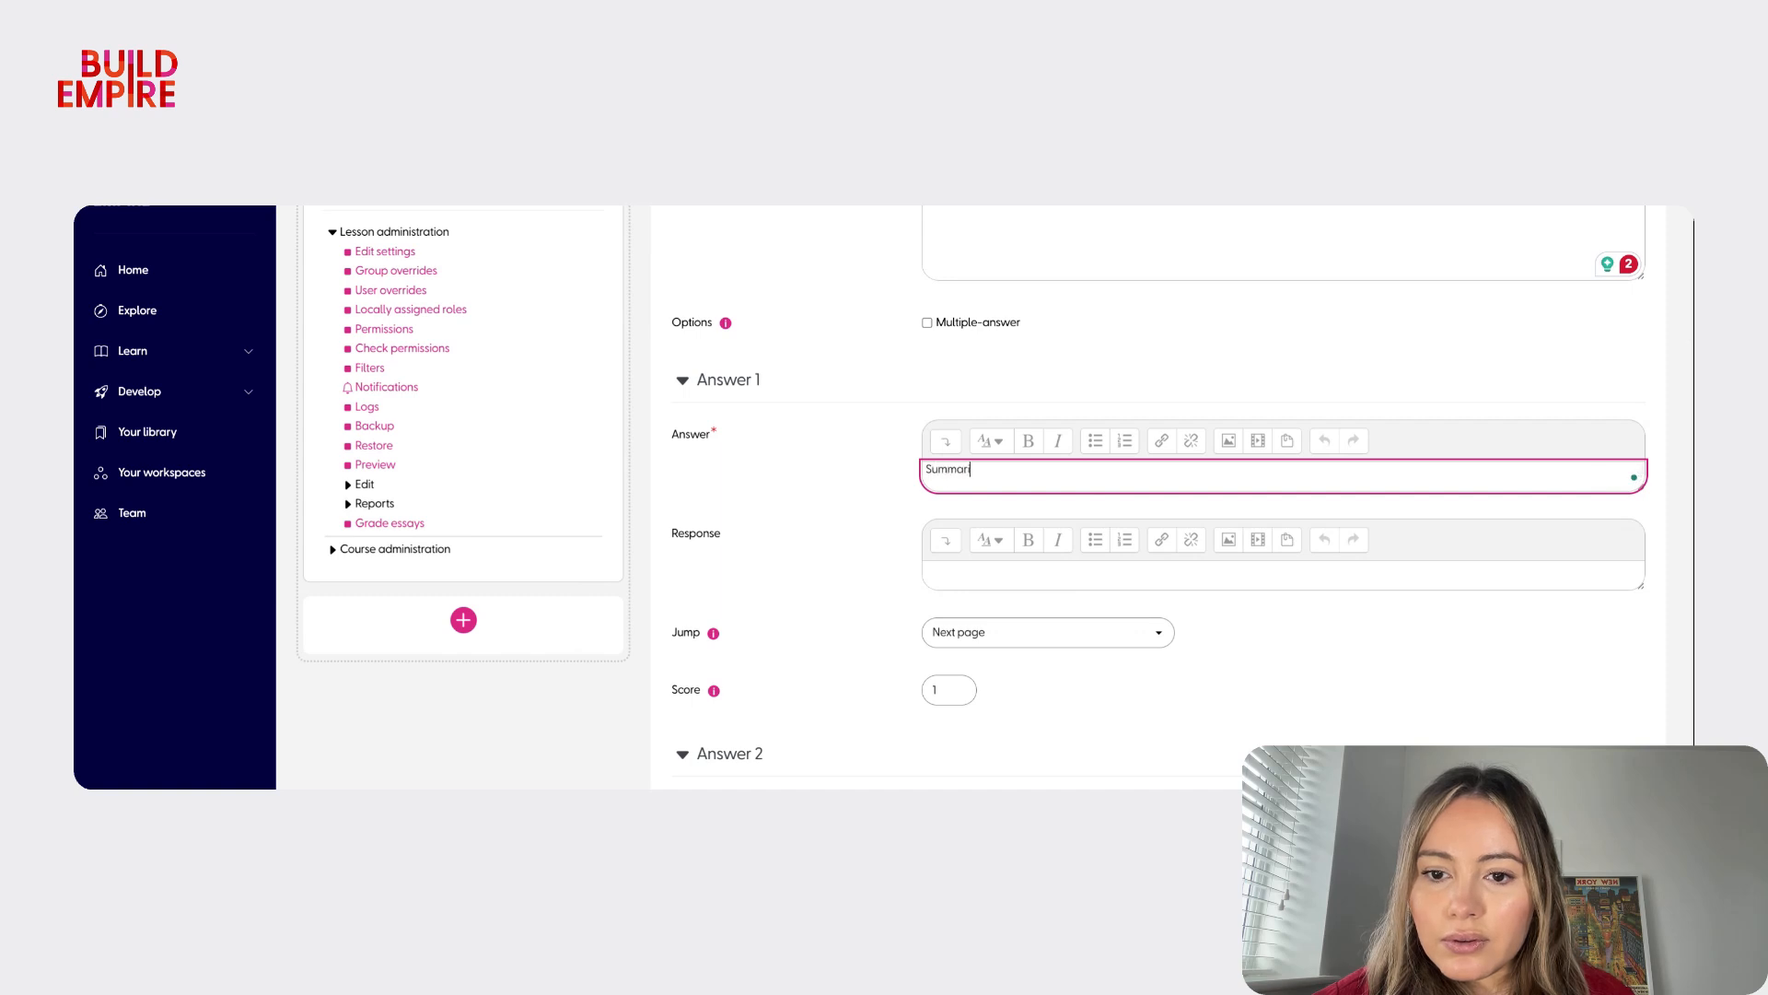
pyautogui.write('ses content')
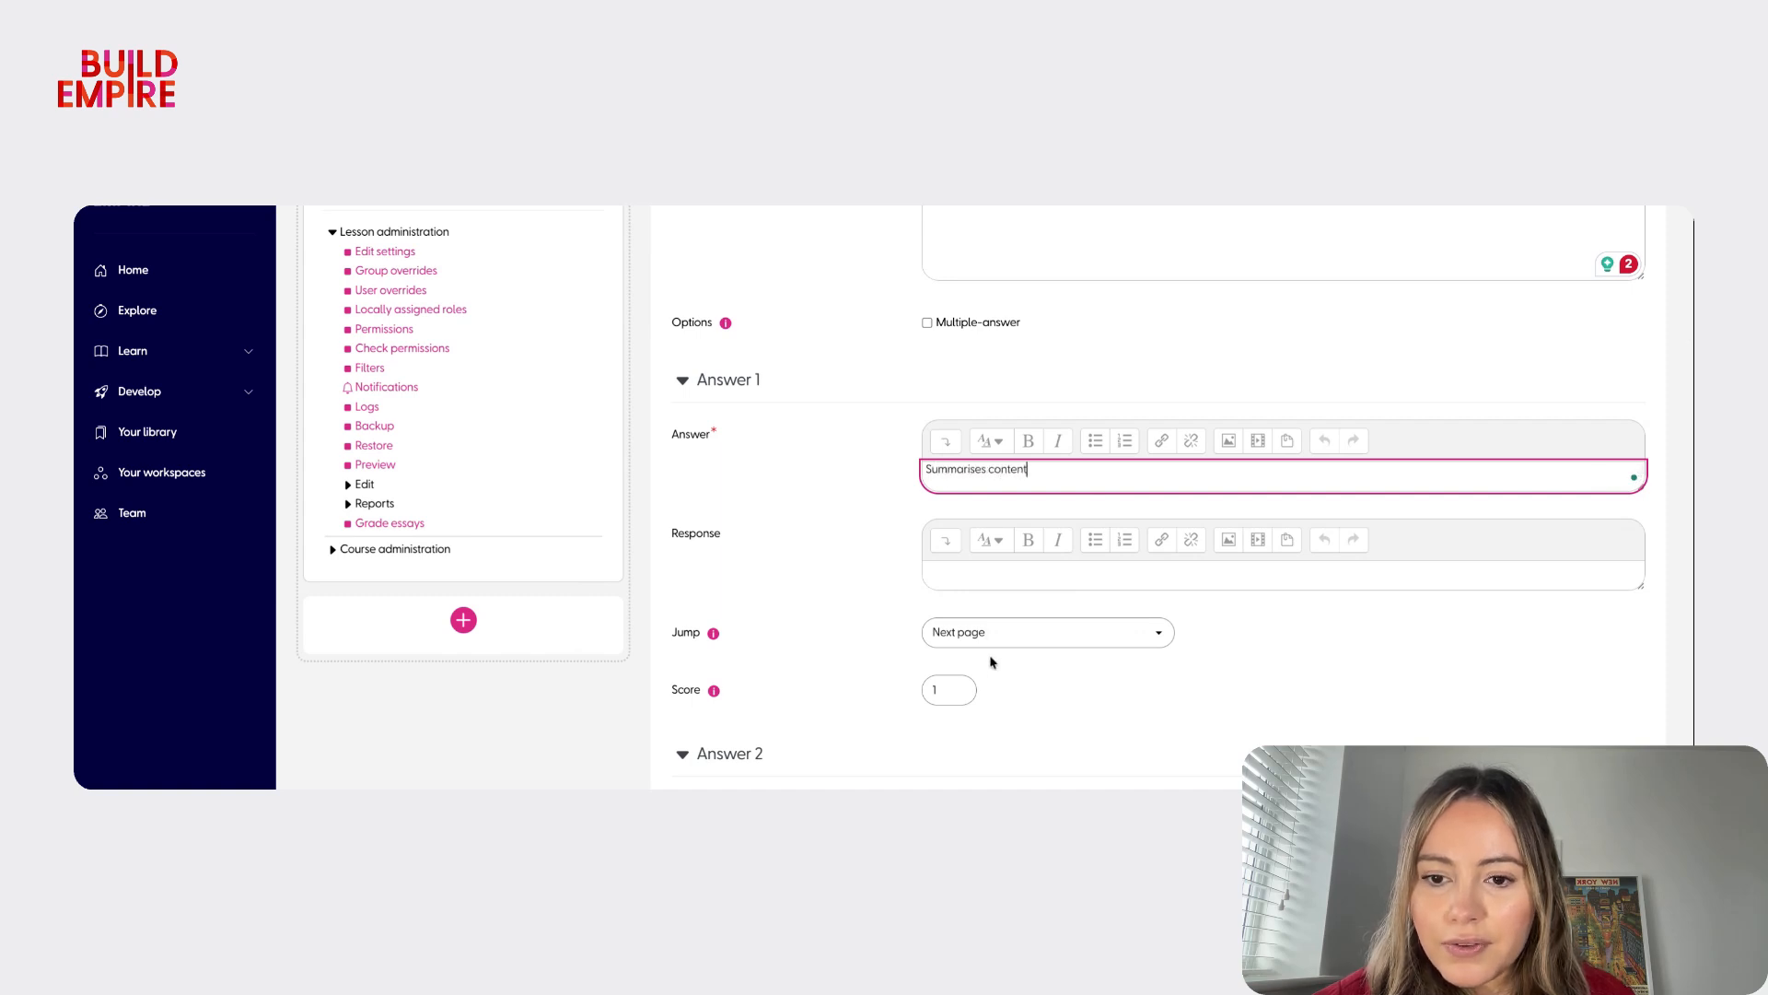
pyautogui.scroll(-1, 991, 661)
pyautogui.click(939, 668)
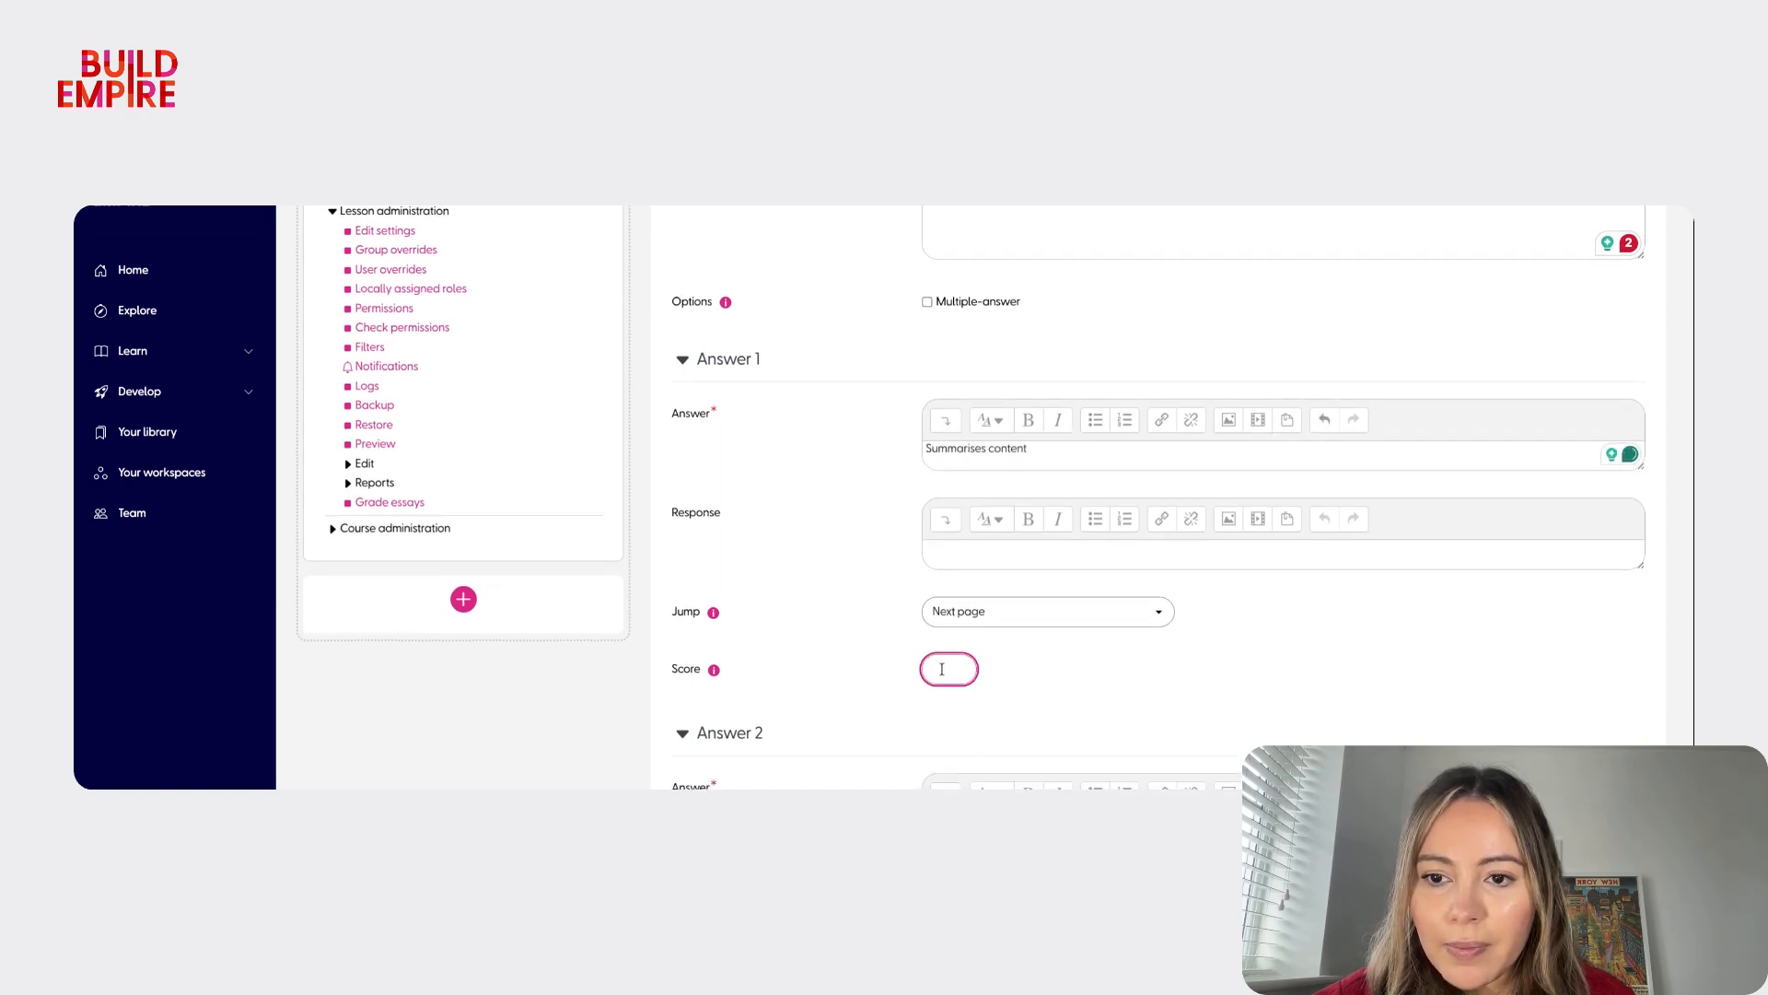
pyautogui.write('00')
pyautogui.click(1050, 671)
# - Enter "Writes content automatically" as Answer 2
pyautogui.scroll(-5, 1048, 671)
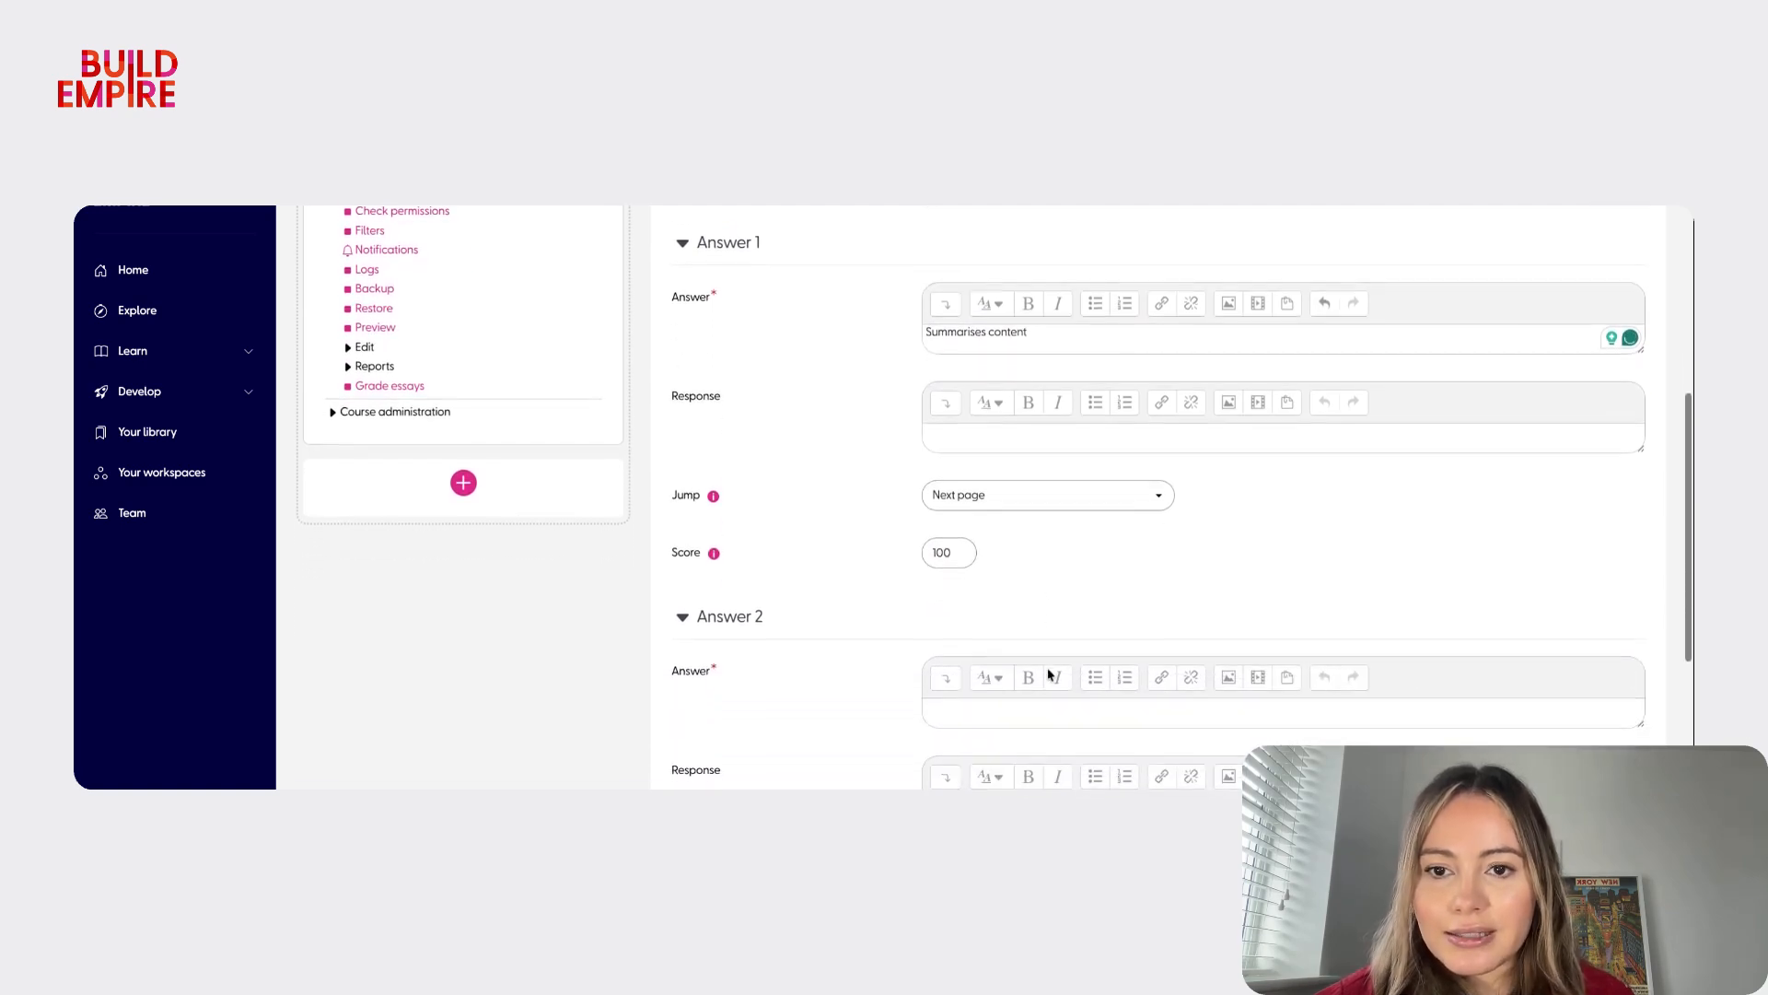
pyautogui.click(993, 597)
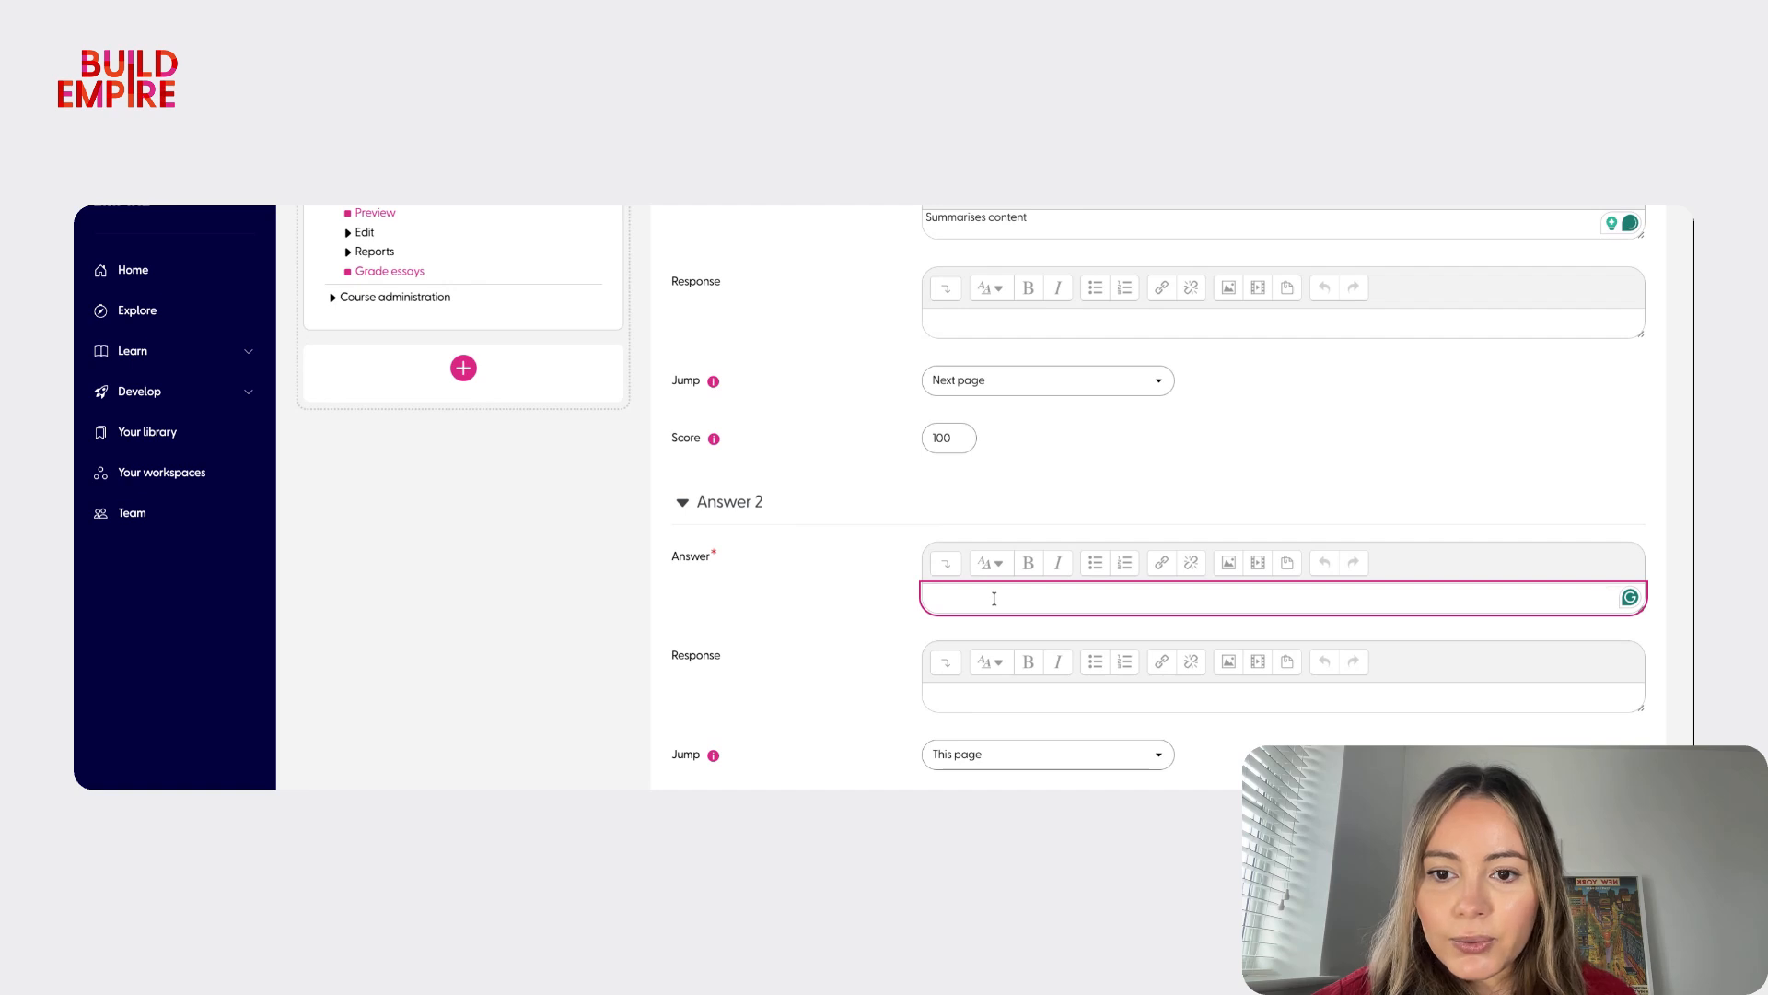
pyautogui.write('Writes content automatically')
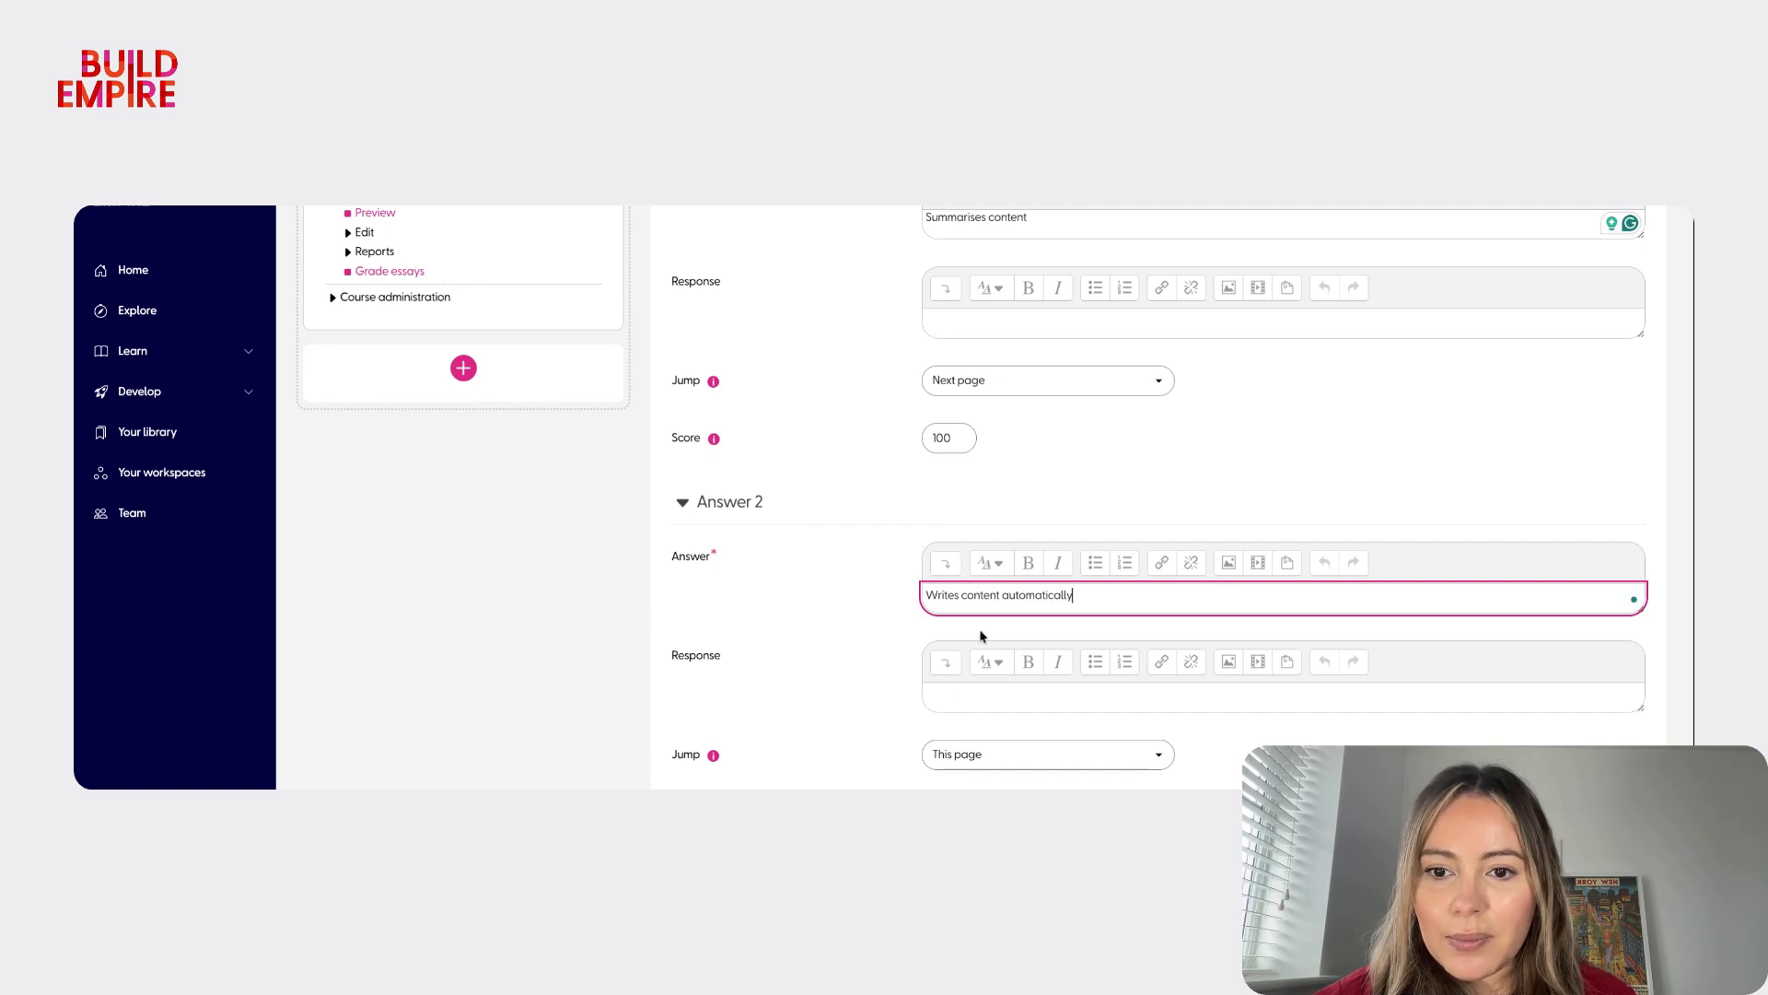
# - Expand Answer 3 and enter "Edits images" as its answer
pyautogui.scroll(-1, 954, 739)
pyautogui.scroll(-2, 955, 752)
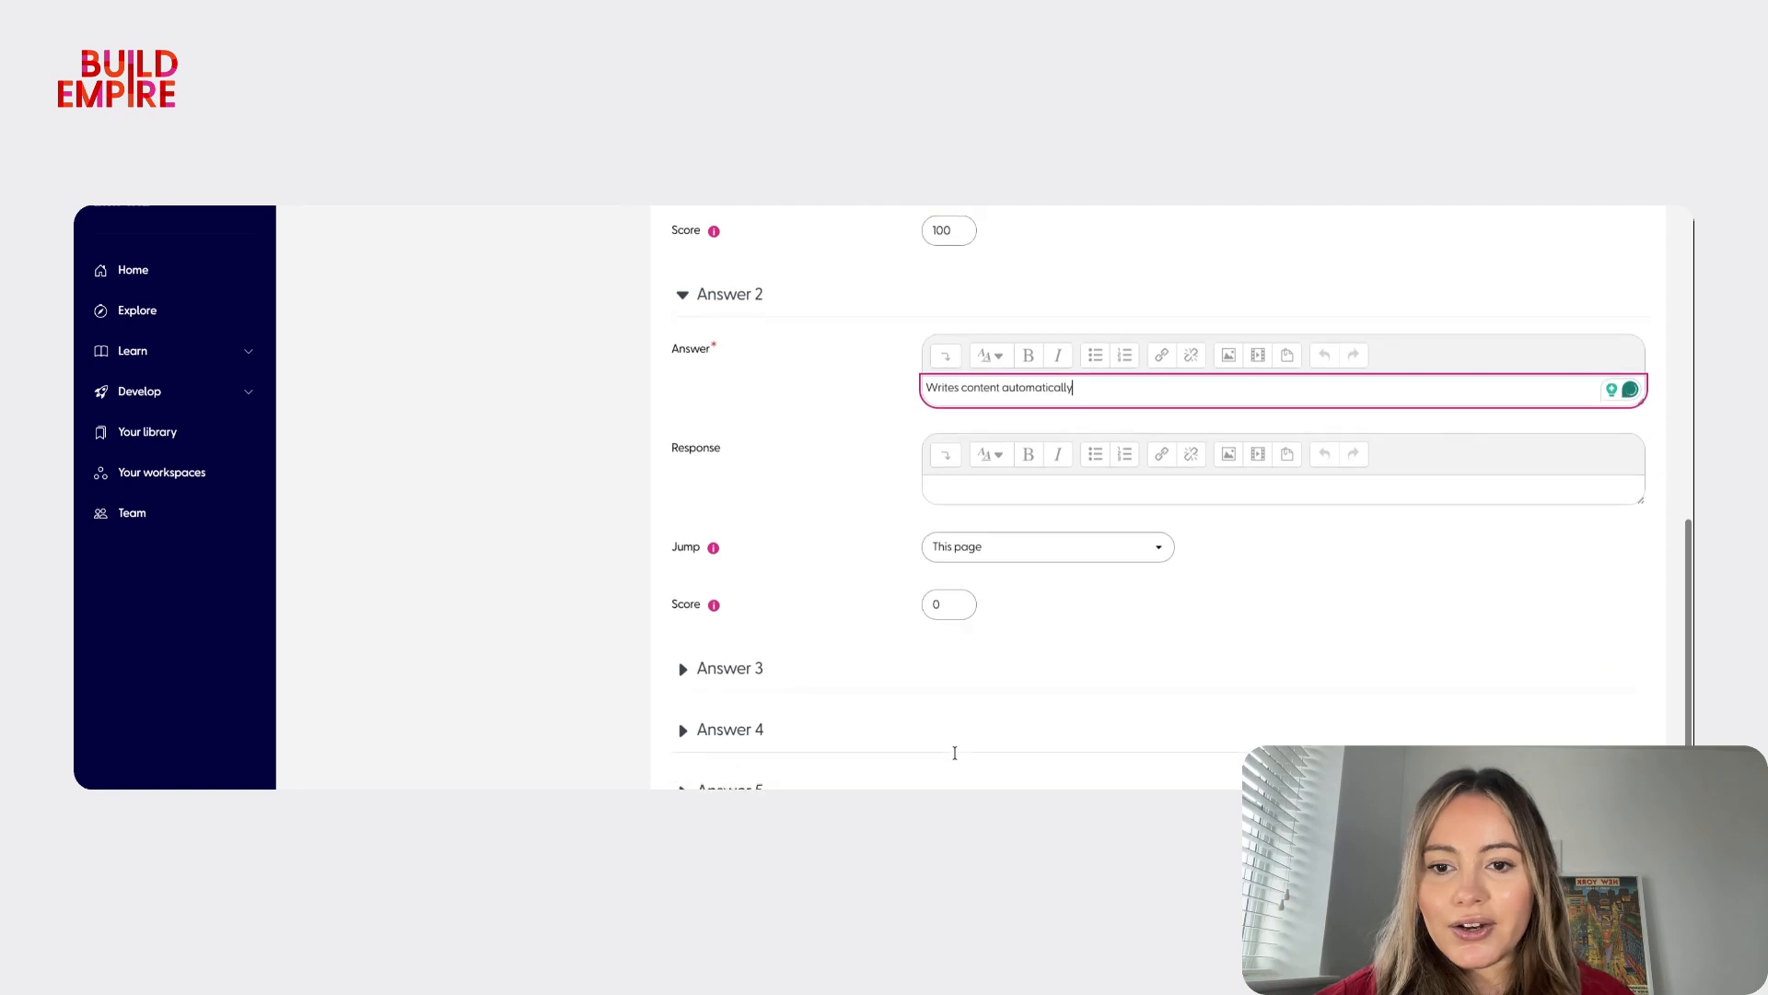
pyautogui.click(745, 662)
pyautogui.scroll(-2, 949, 626)
pyautogui.click(972, 578)
pyautogui.write('Edits images')
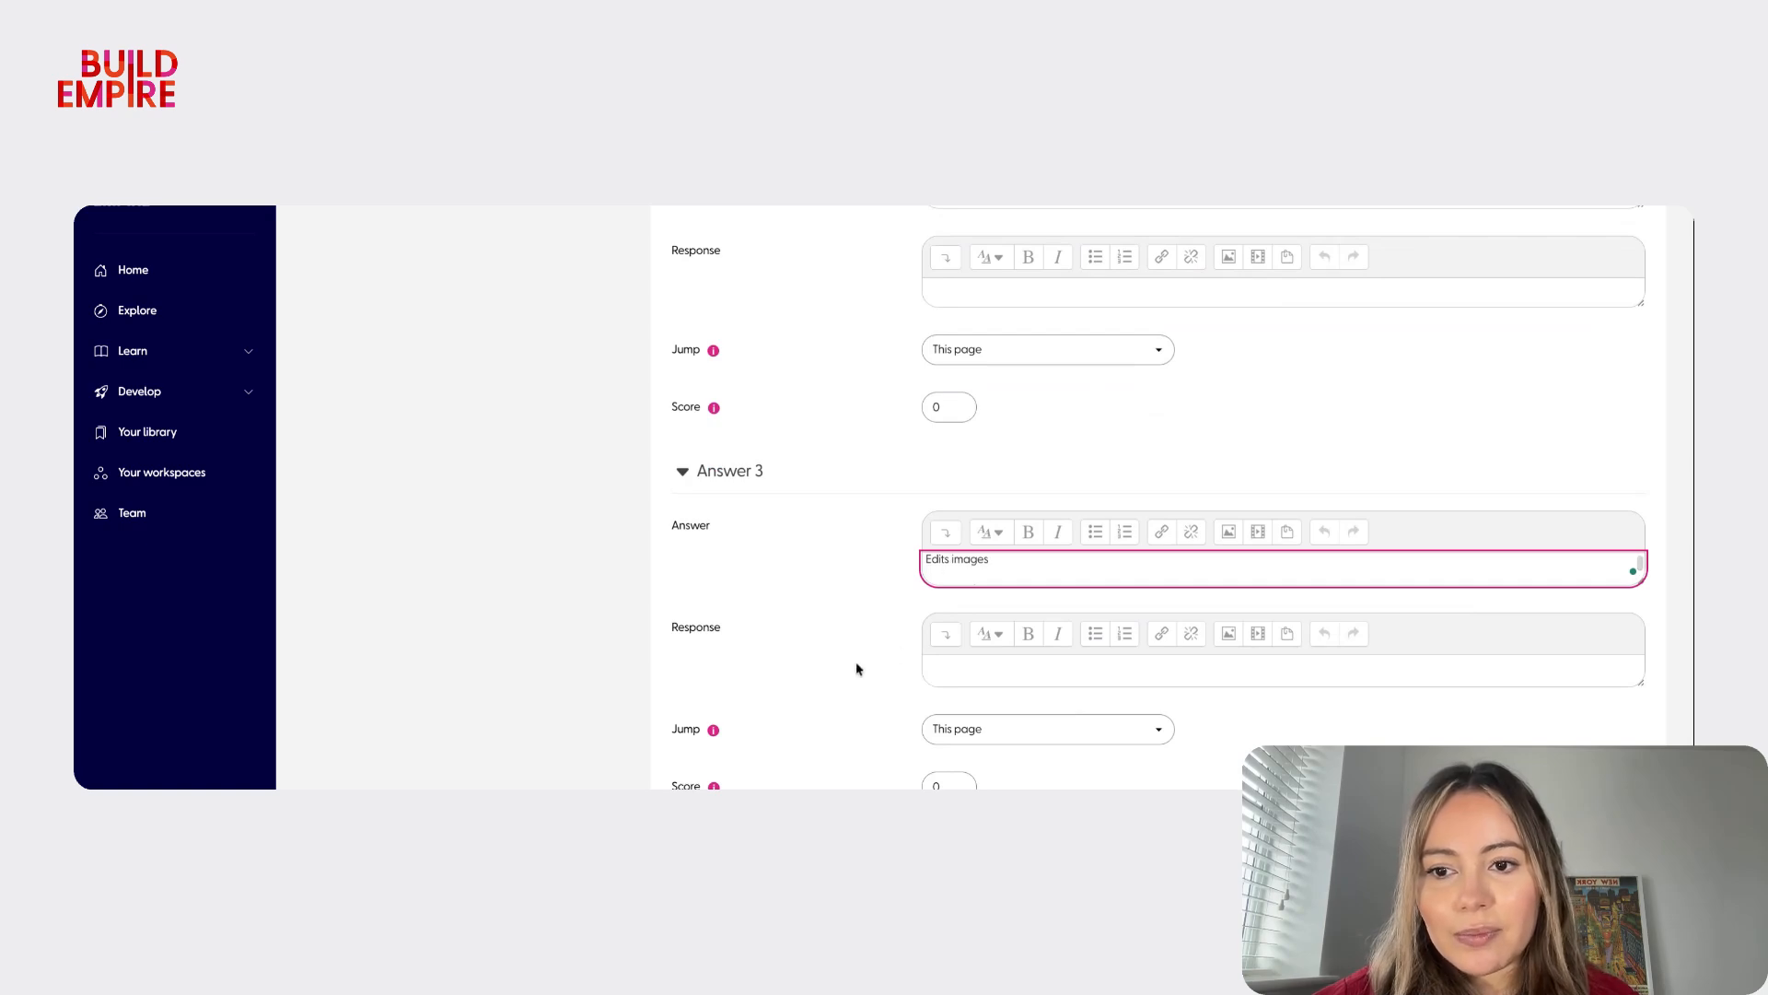
# - Expand Answer 4 and enter "Tracks learner progress" as its answer
pyautogui.scroll(-3, 857, 667)
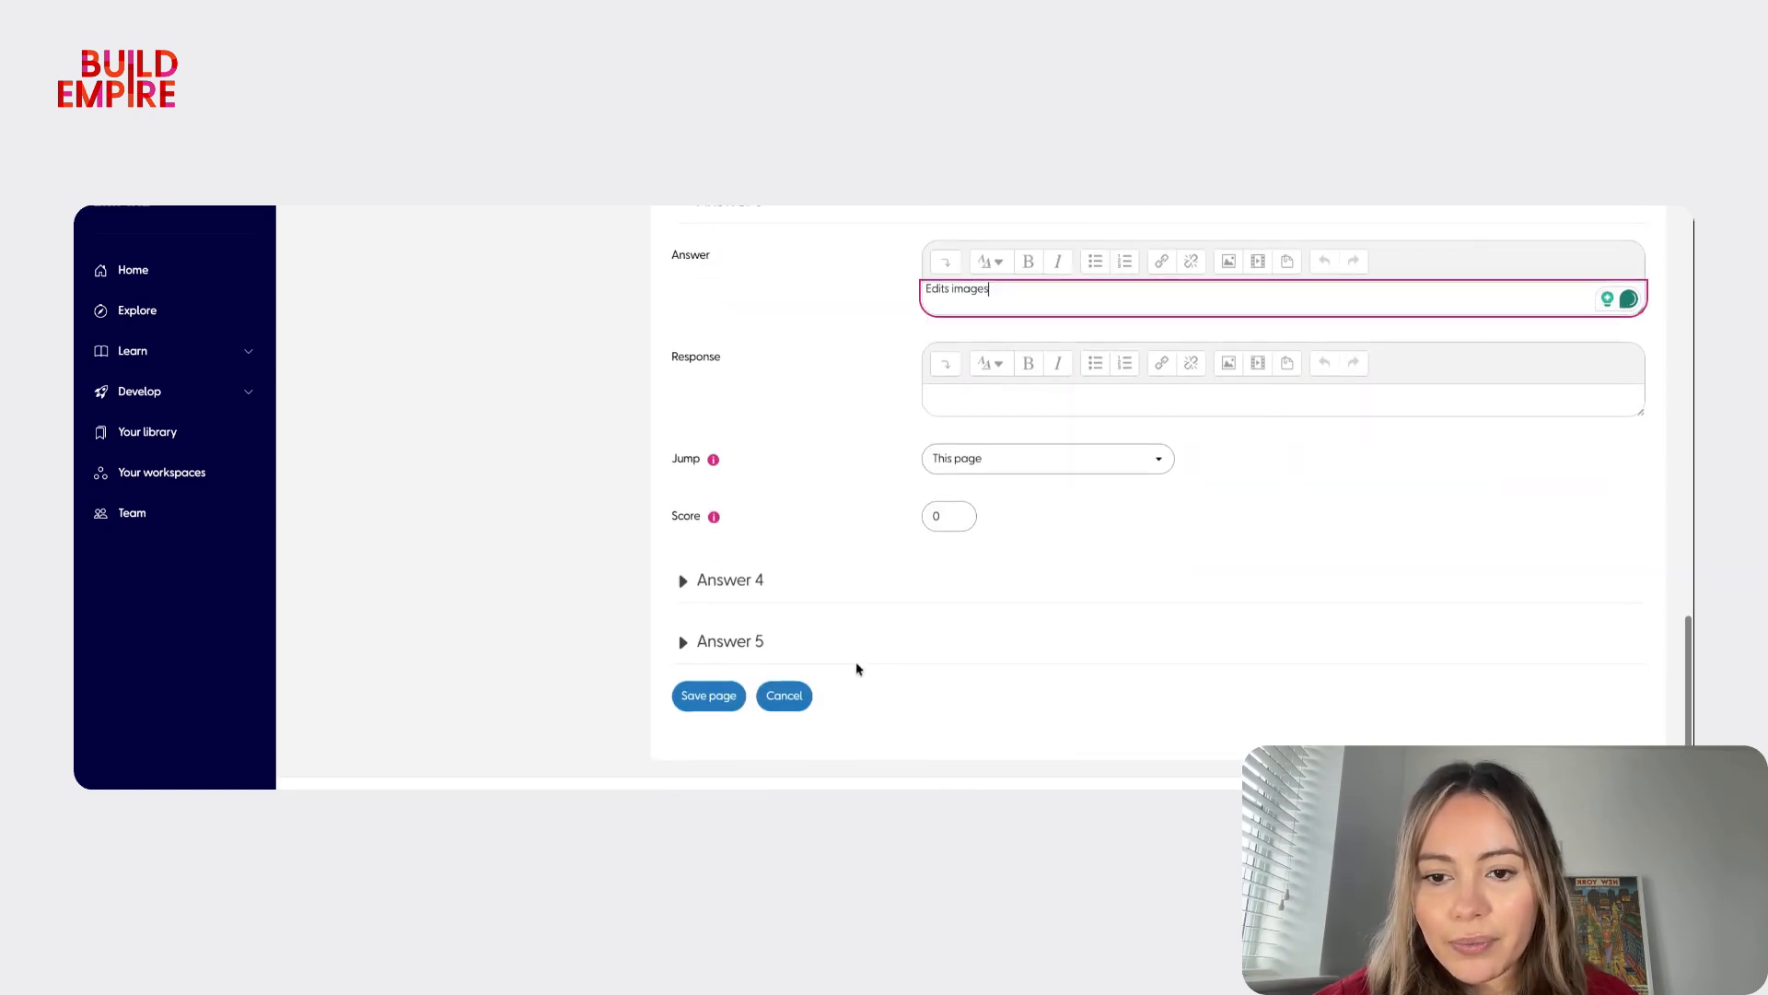
pyautogui.click(738, 590)
pyautogui.click(981, 689)
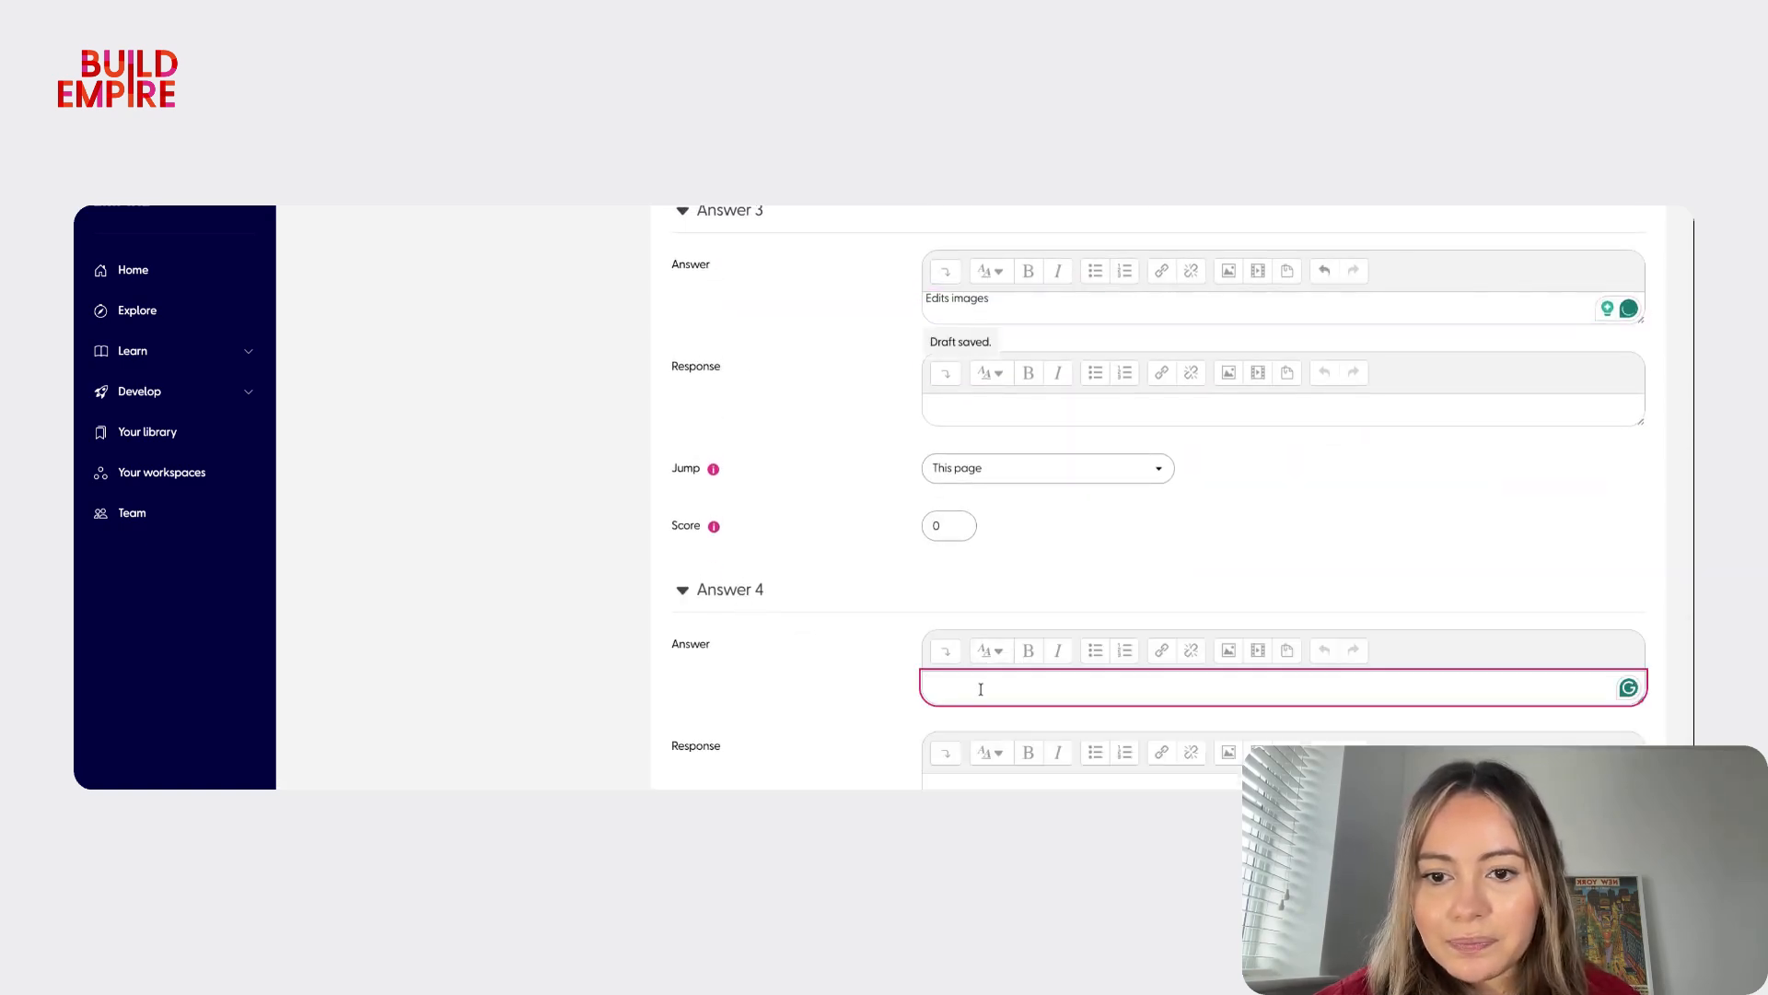
pyautogui.write('Tracks learne')
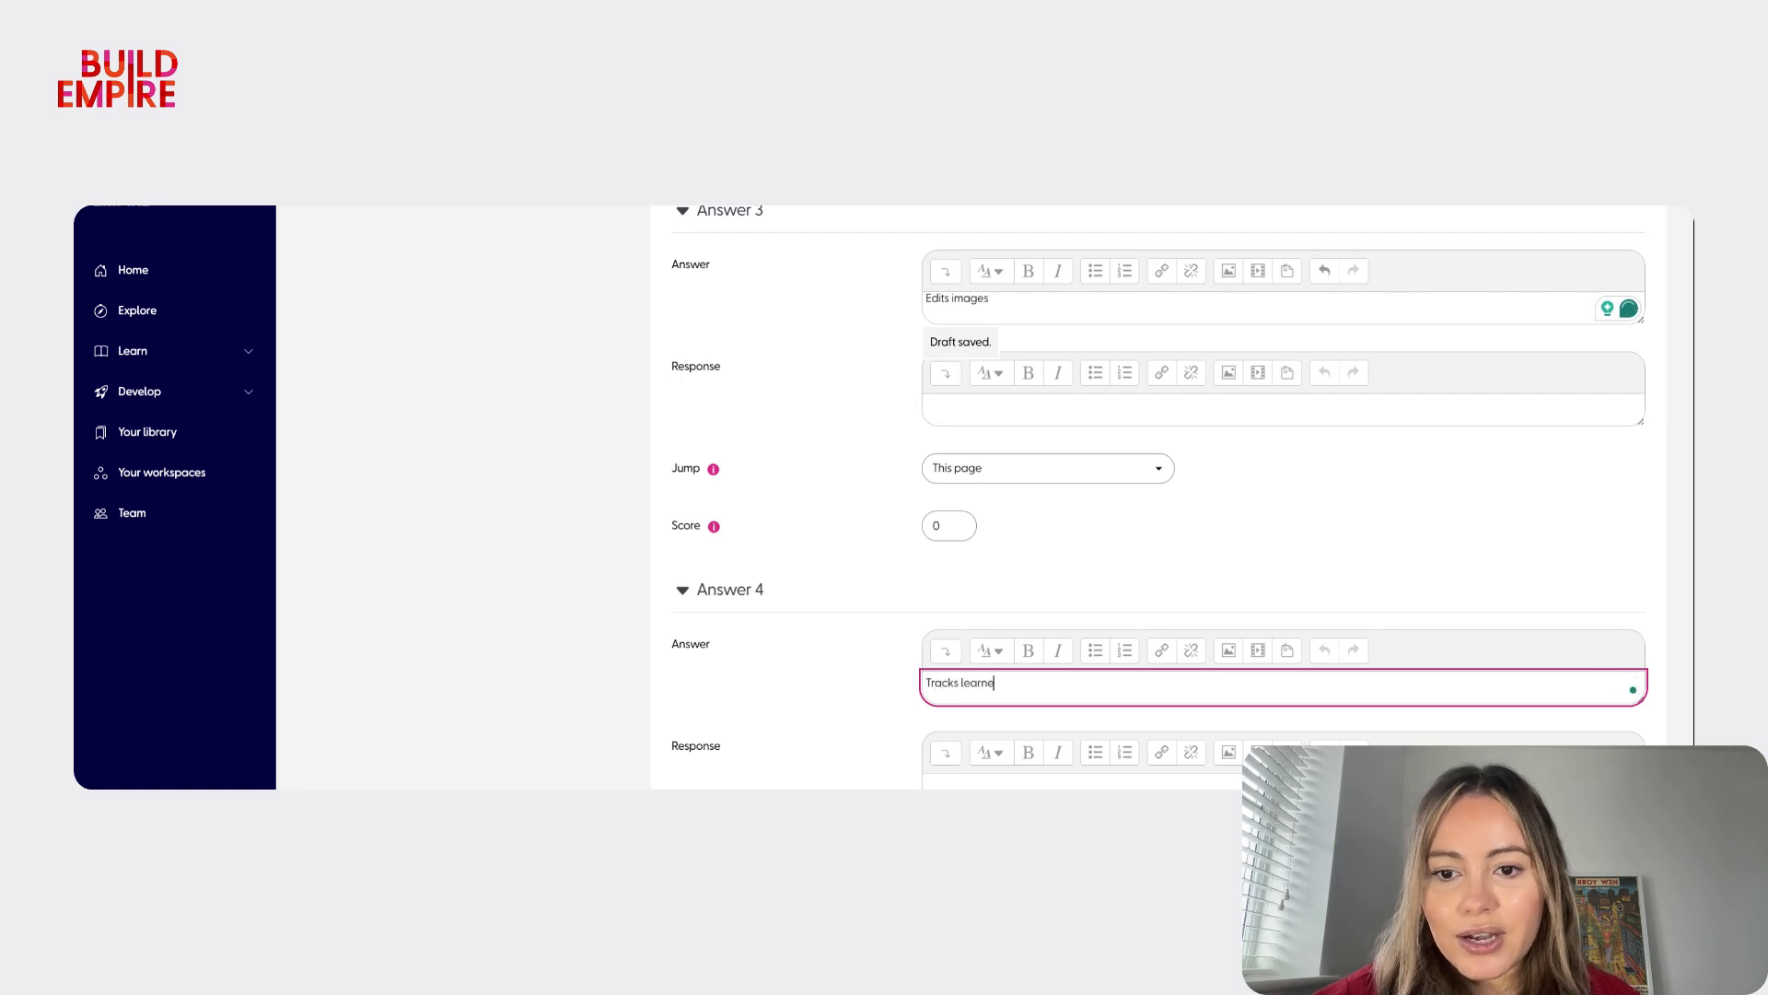
pyautogui.write('r progress')
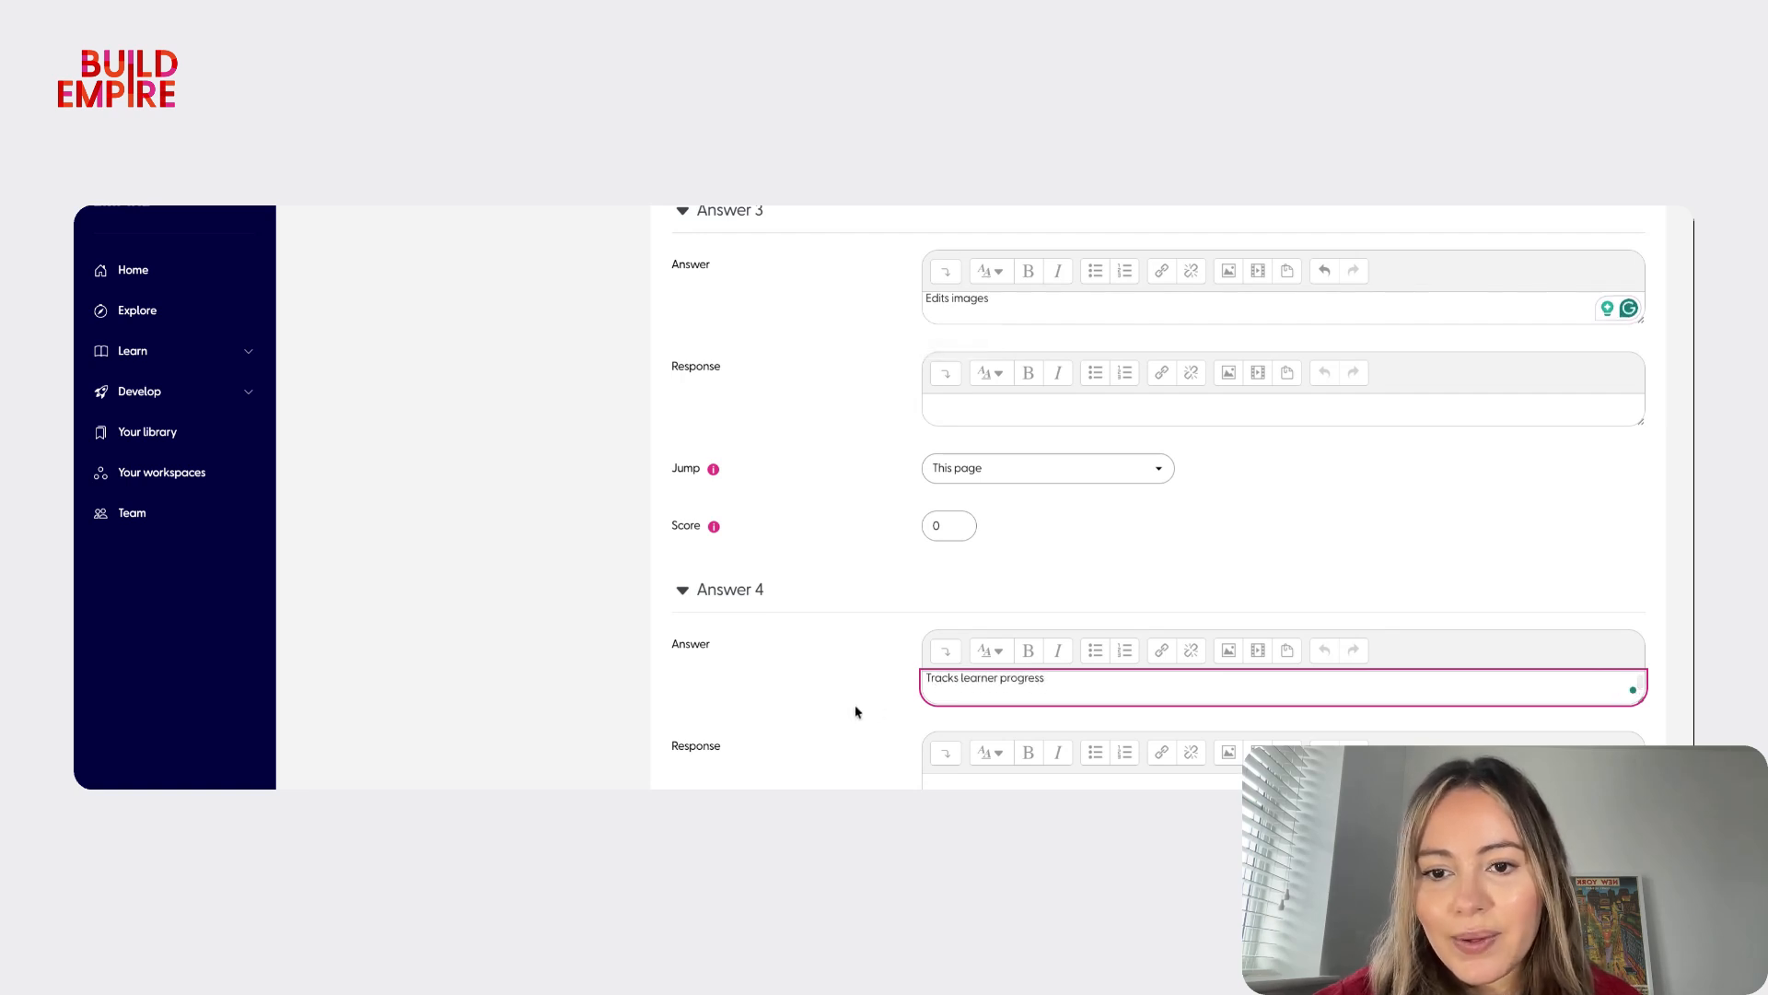
# - Save the multichoice question page and look over its answers in the lesson's expanded page list
pyautogui.scroll(-1, 856, 710)
pyautogui.scroll(-5, 856, 711)
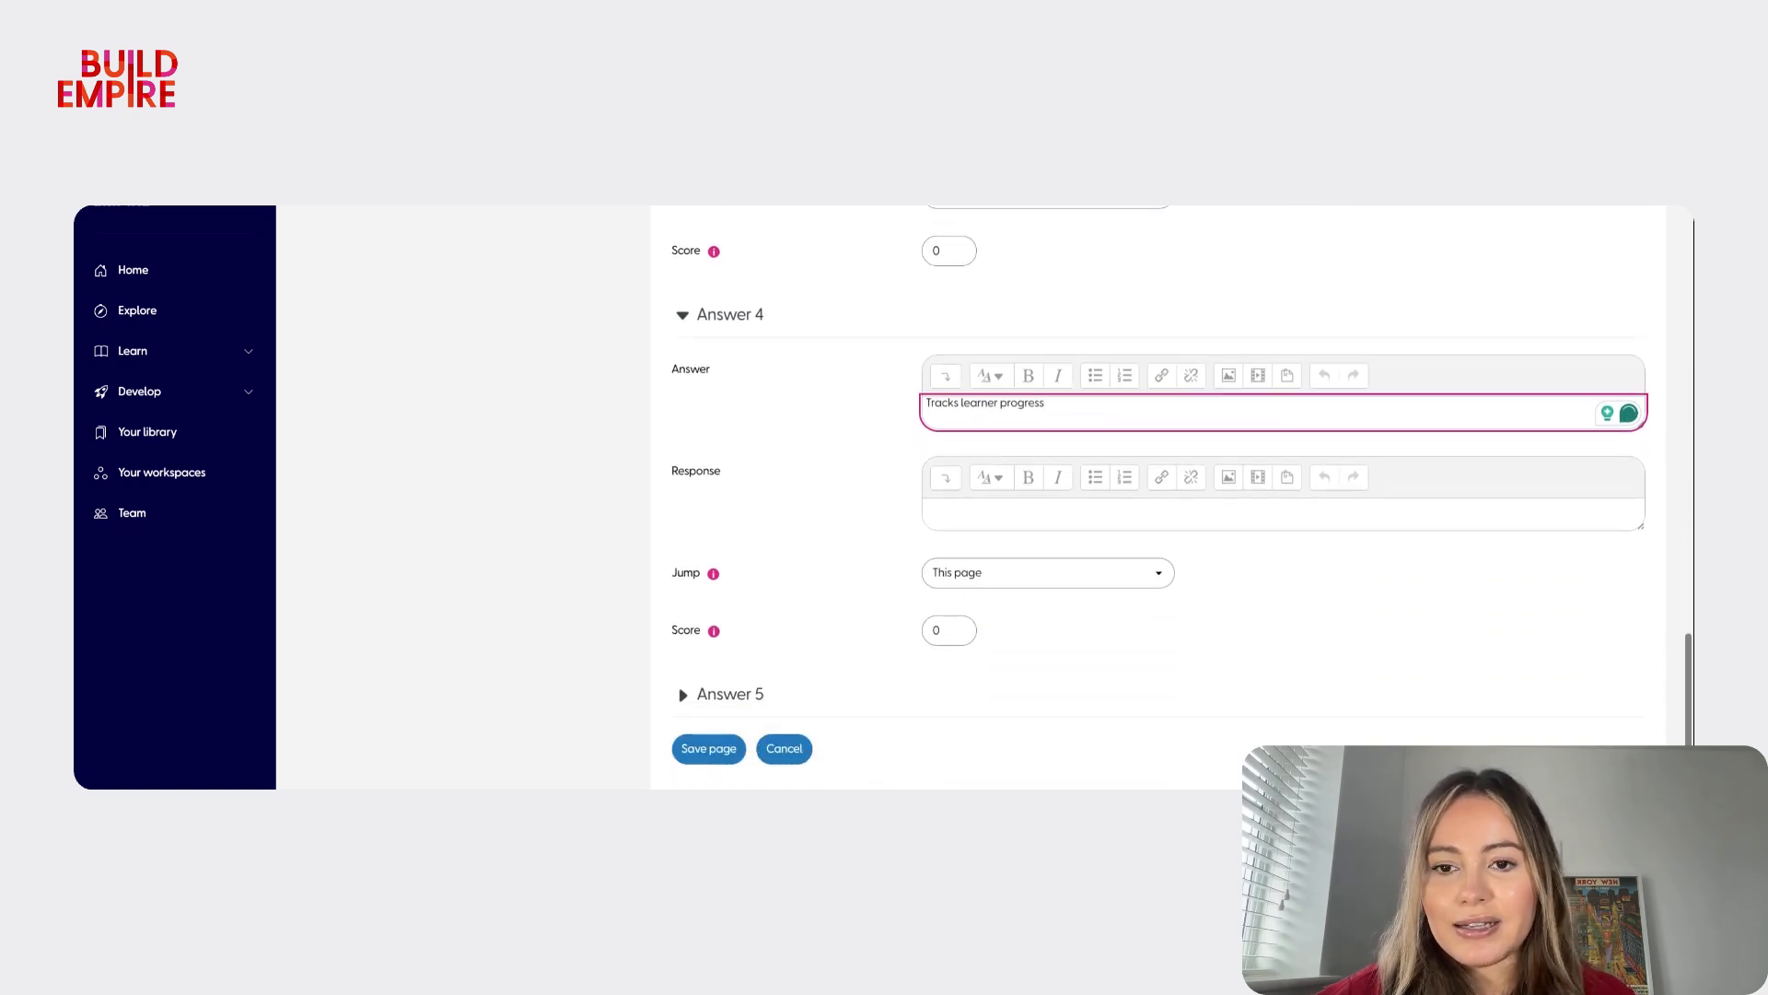
pyautogui.click(721, 710)
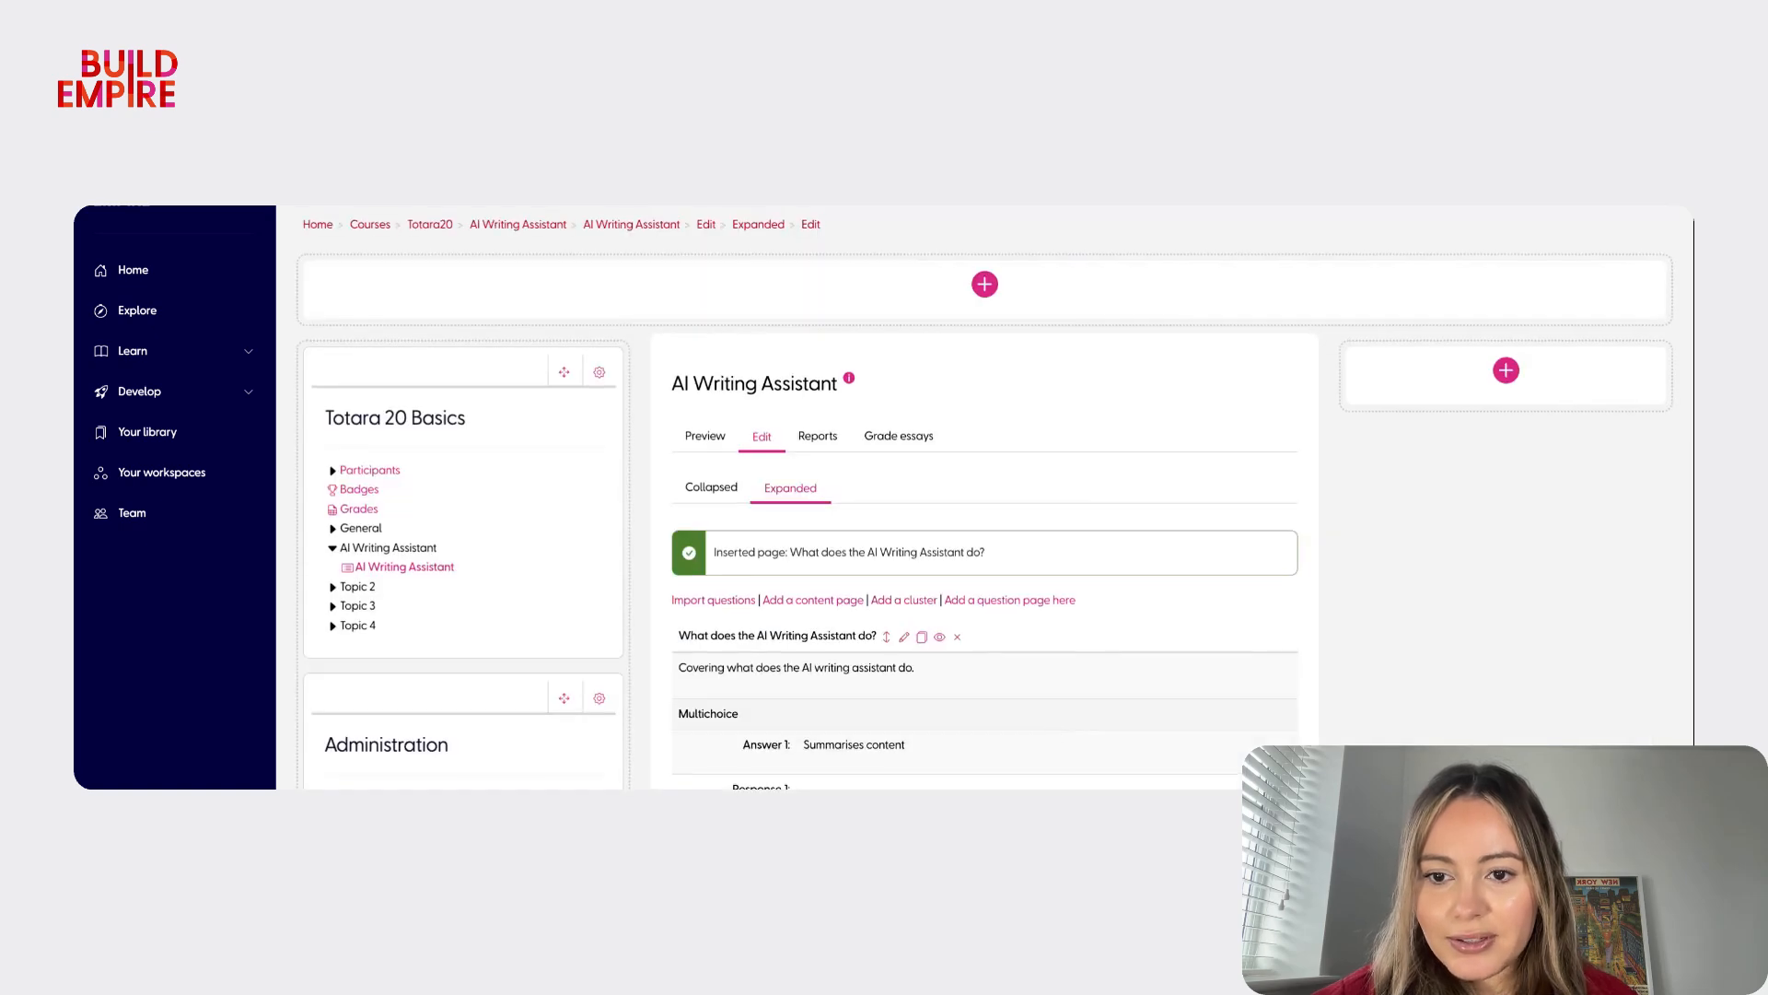
pyautogui.scroll(-3, 1054, 734)
pyautogui.scroll(-5, 984, 498)
pyautogui.scroll(8, 984, 497)
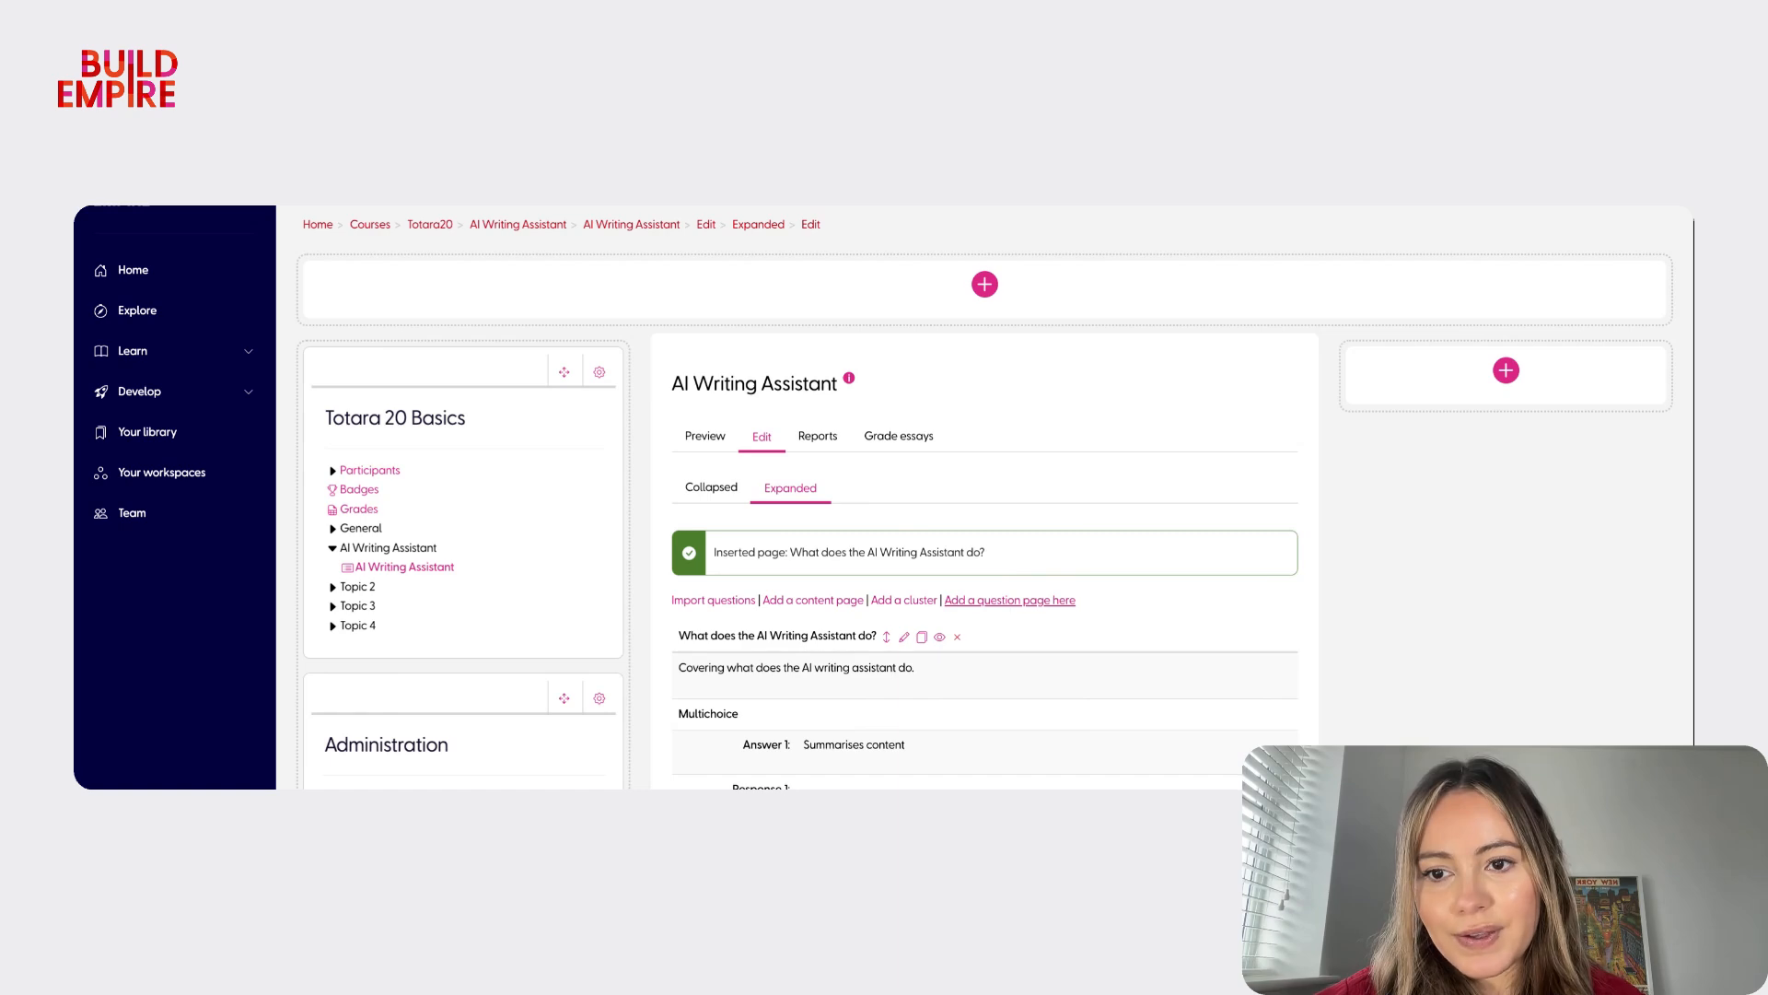
# - Add another question page to the lesson with True/false as its question type
pyautogui.click(1010, 599)
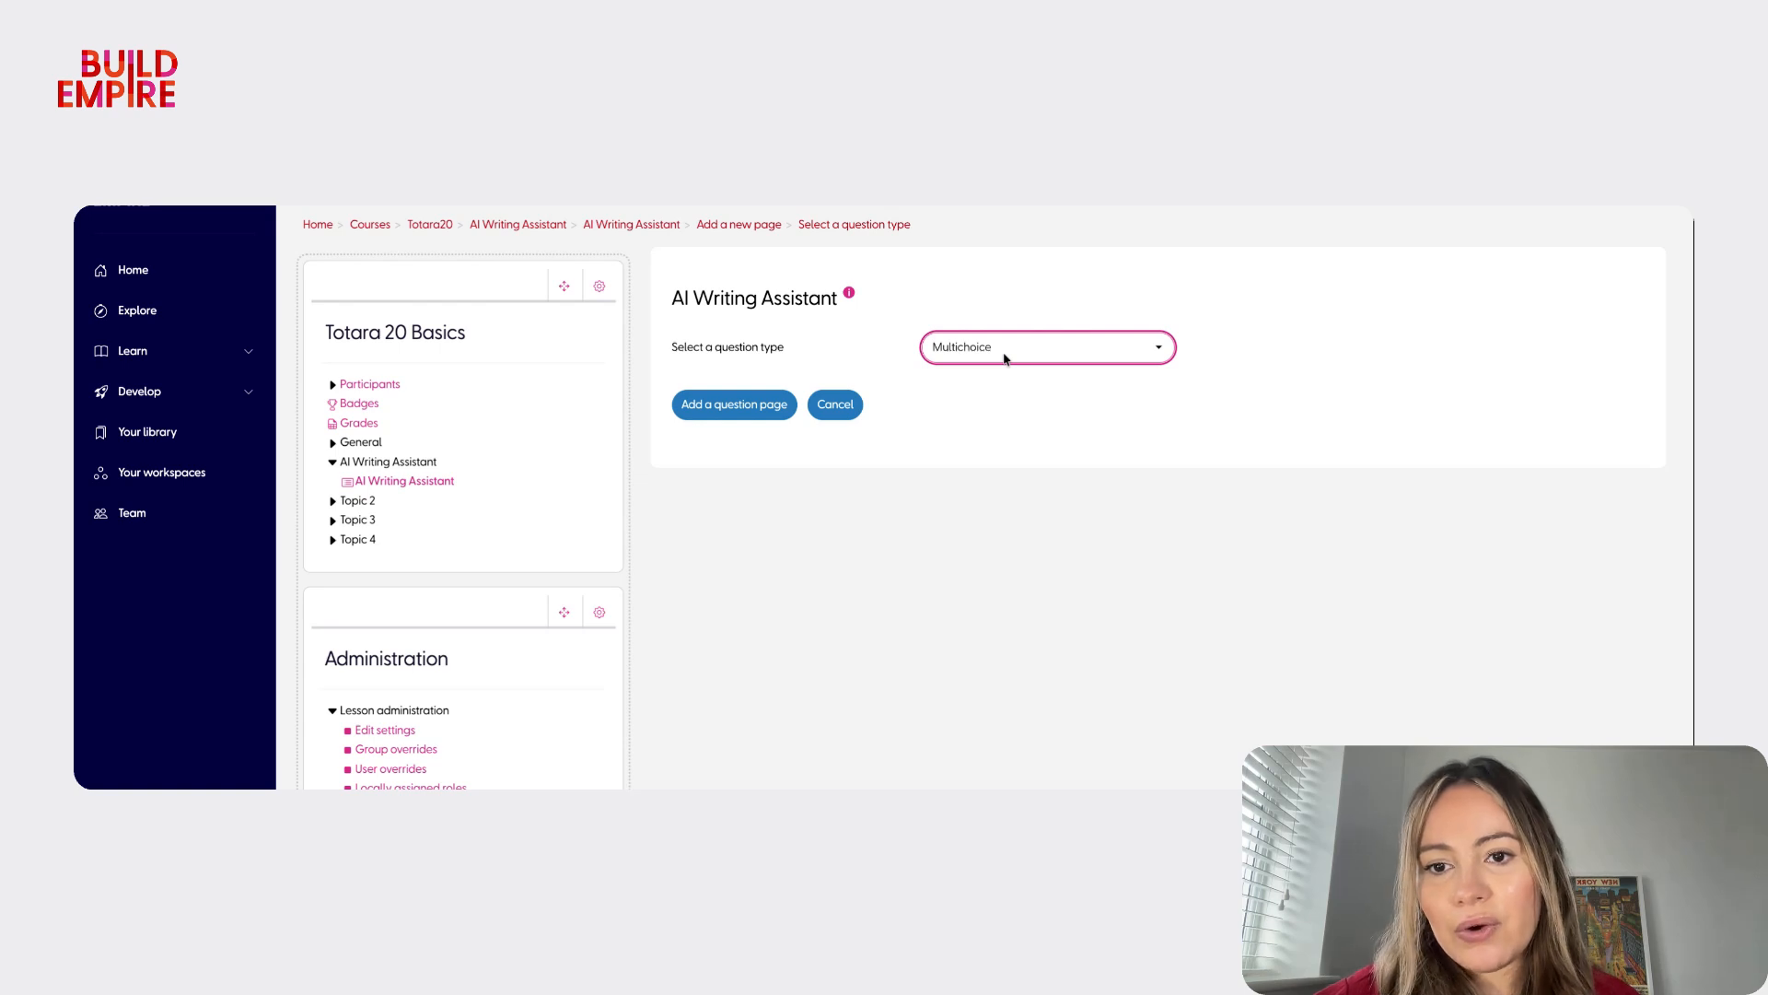
pyautogui.click(1014, 406)
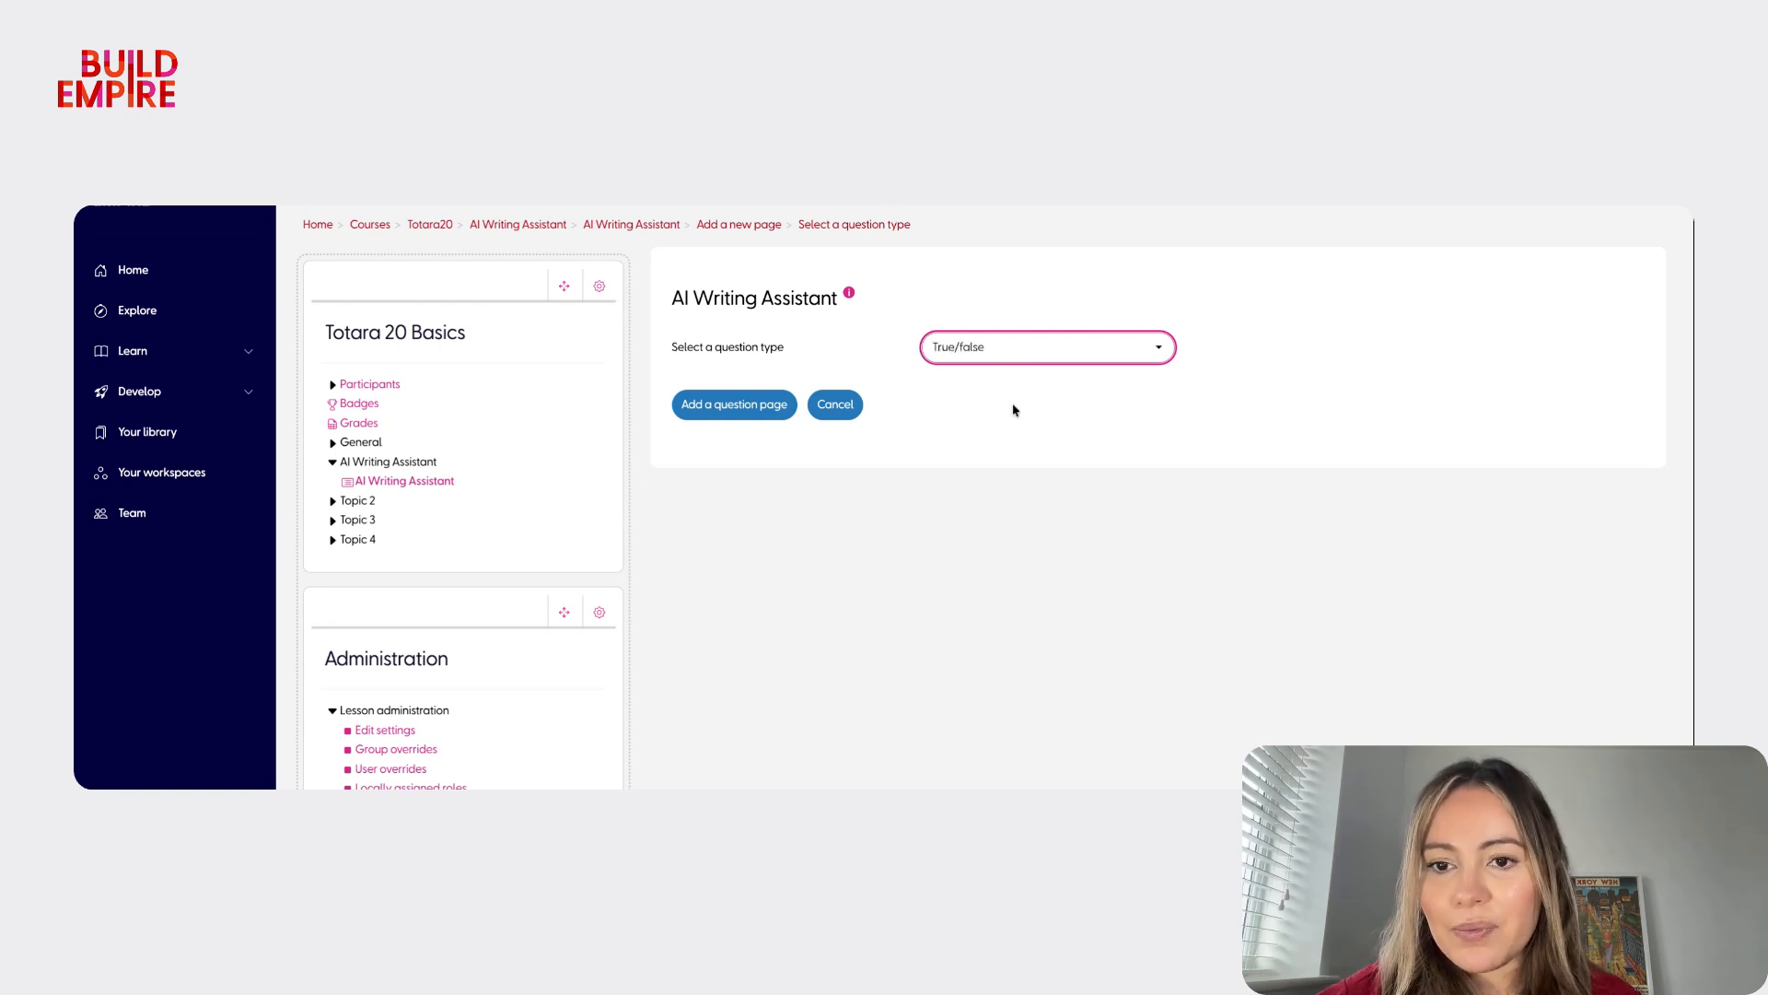
pyautogui.click(760, 419)
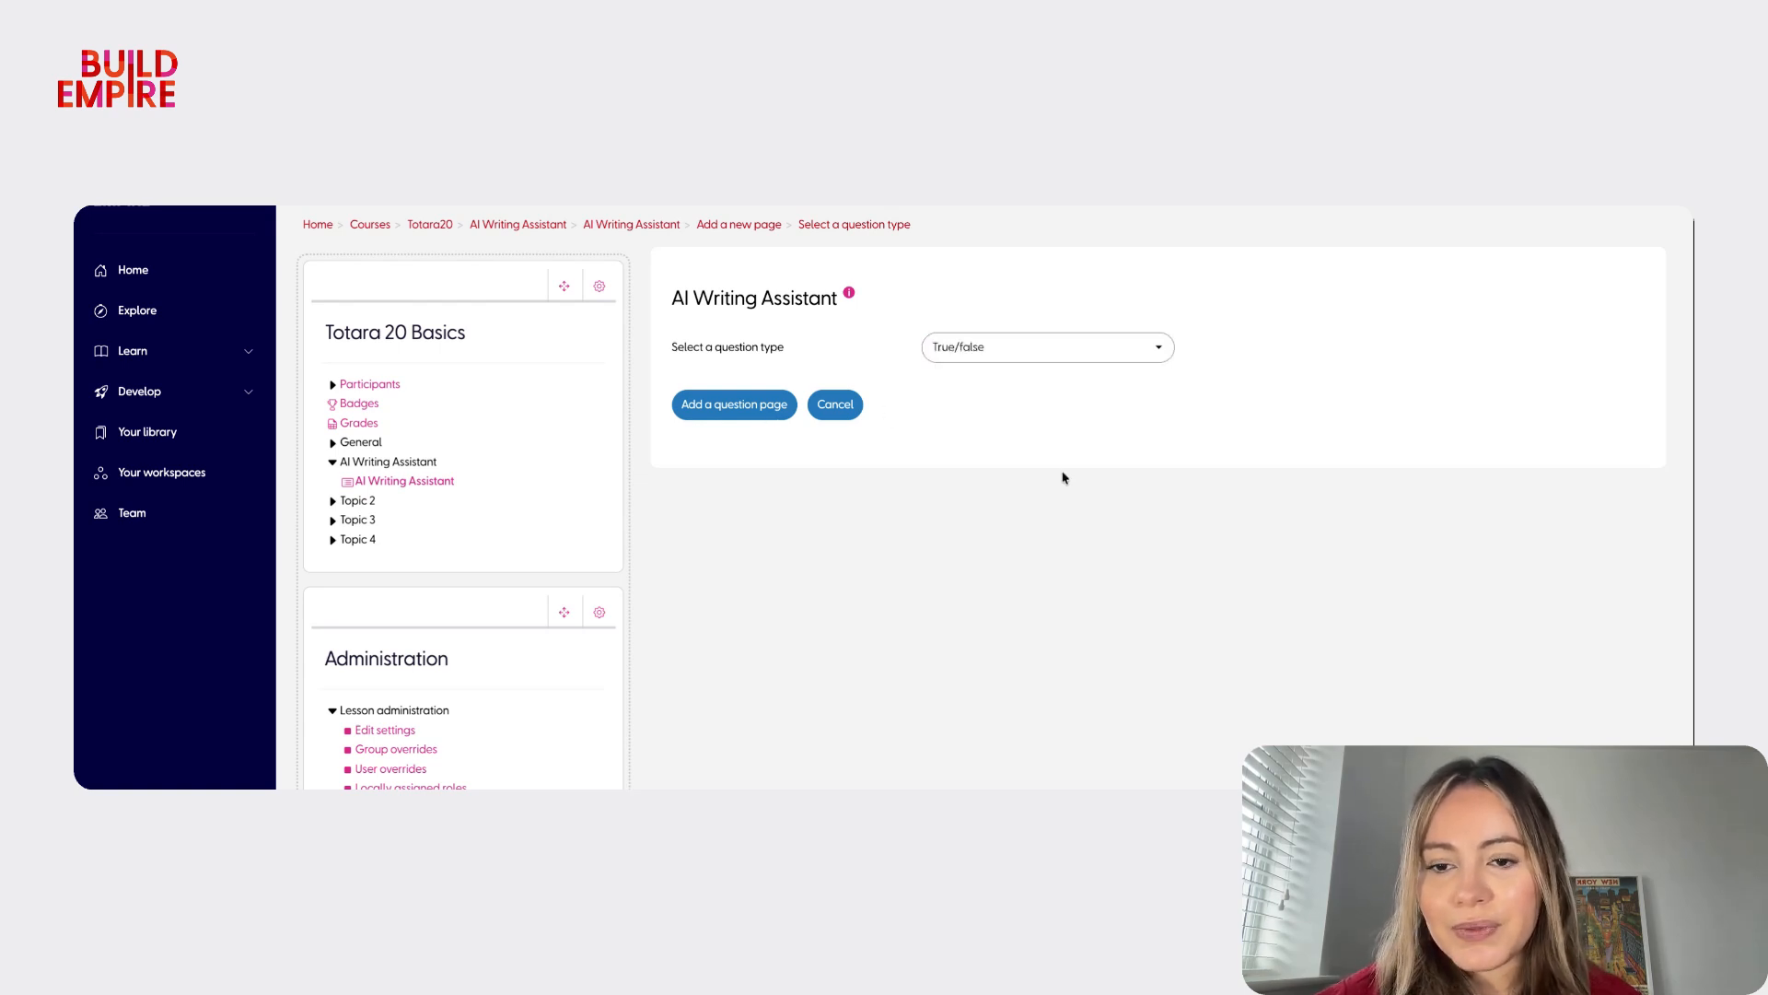
# - Title the true/false question page "AI Writing Assistant Question 2"
pyautogui.click(1034, 463)
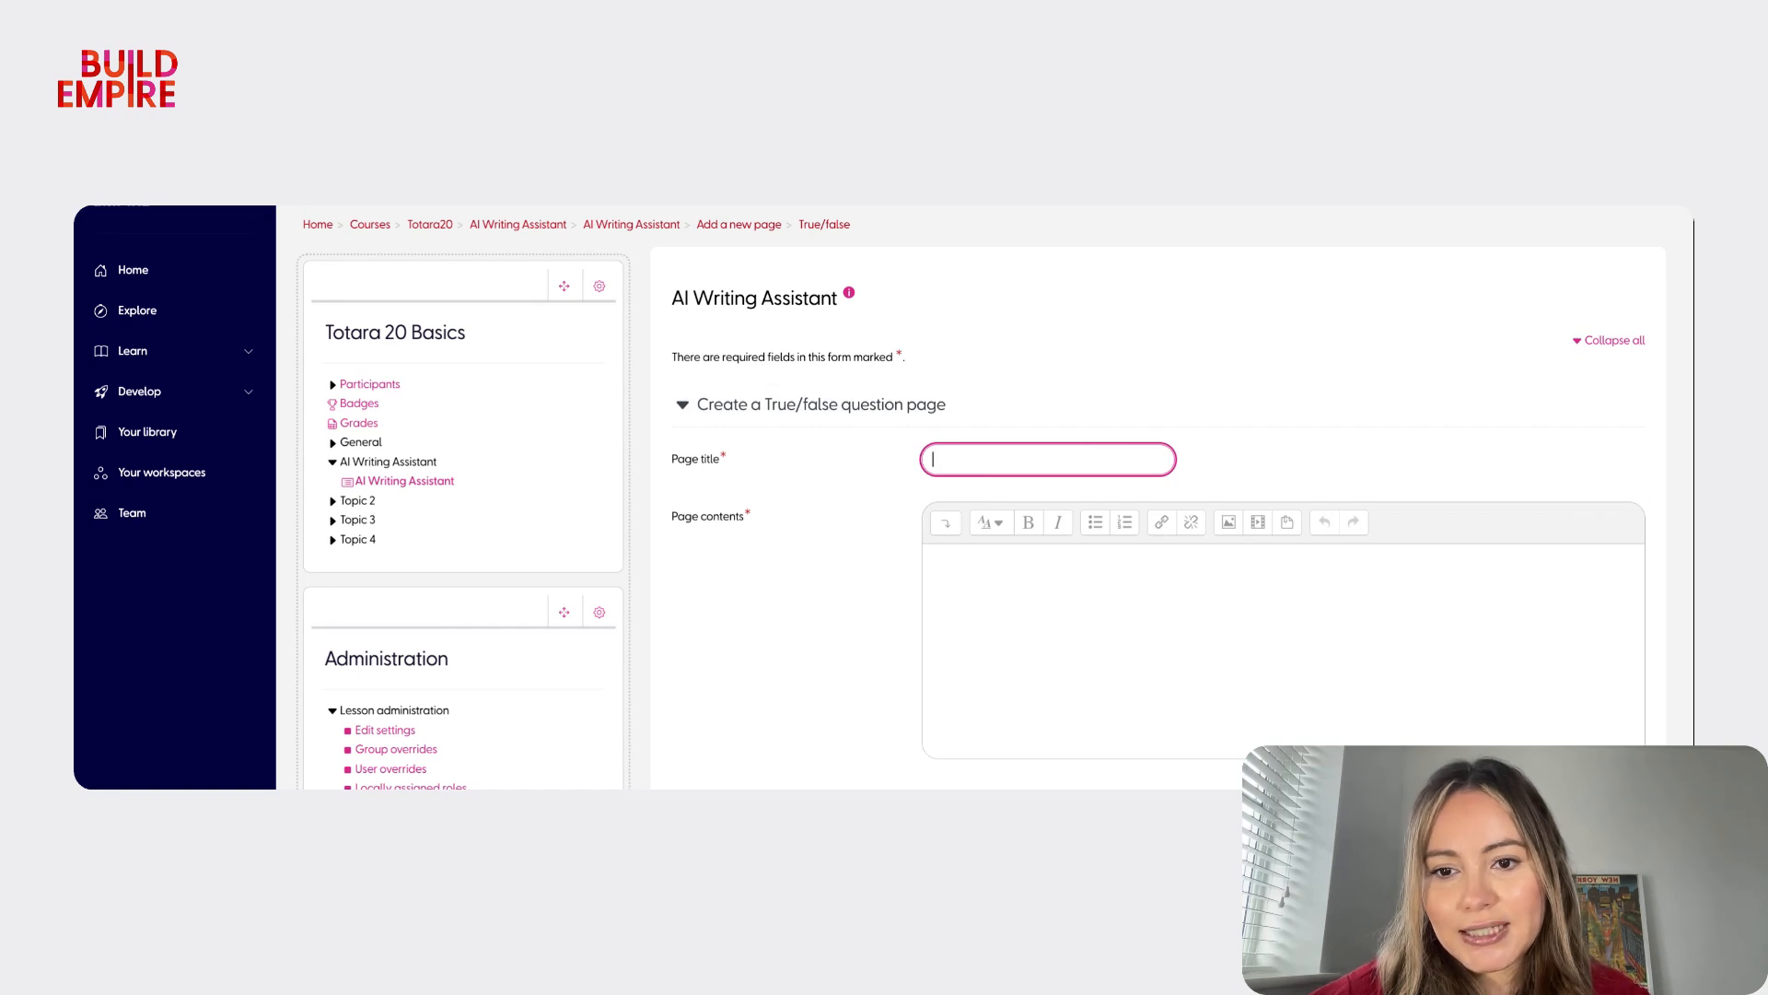
pyautogui.write('AI Writ')
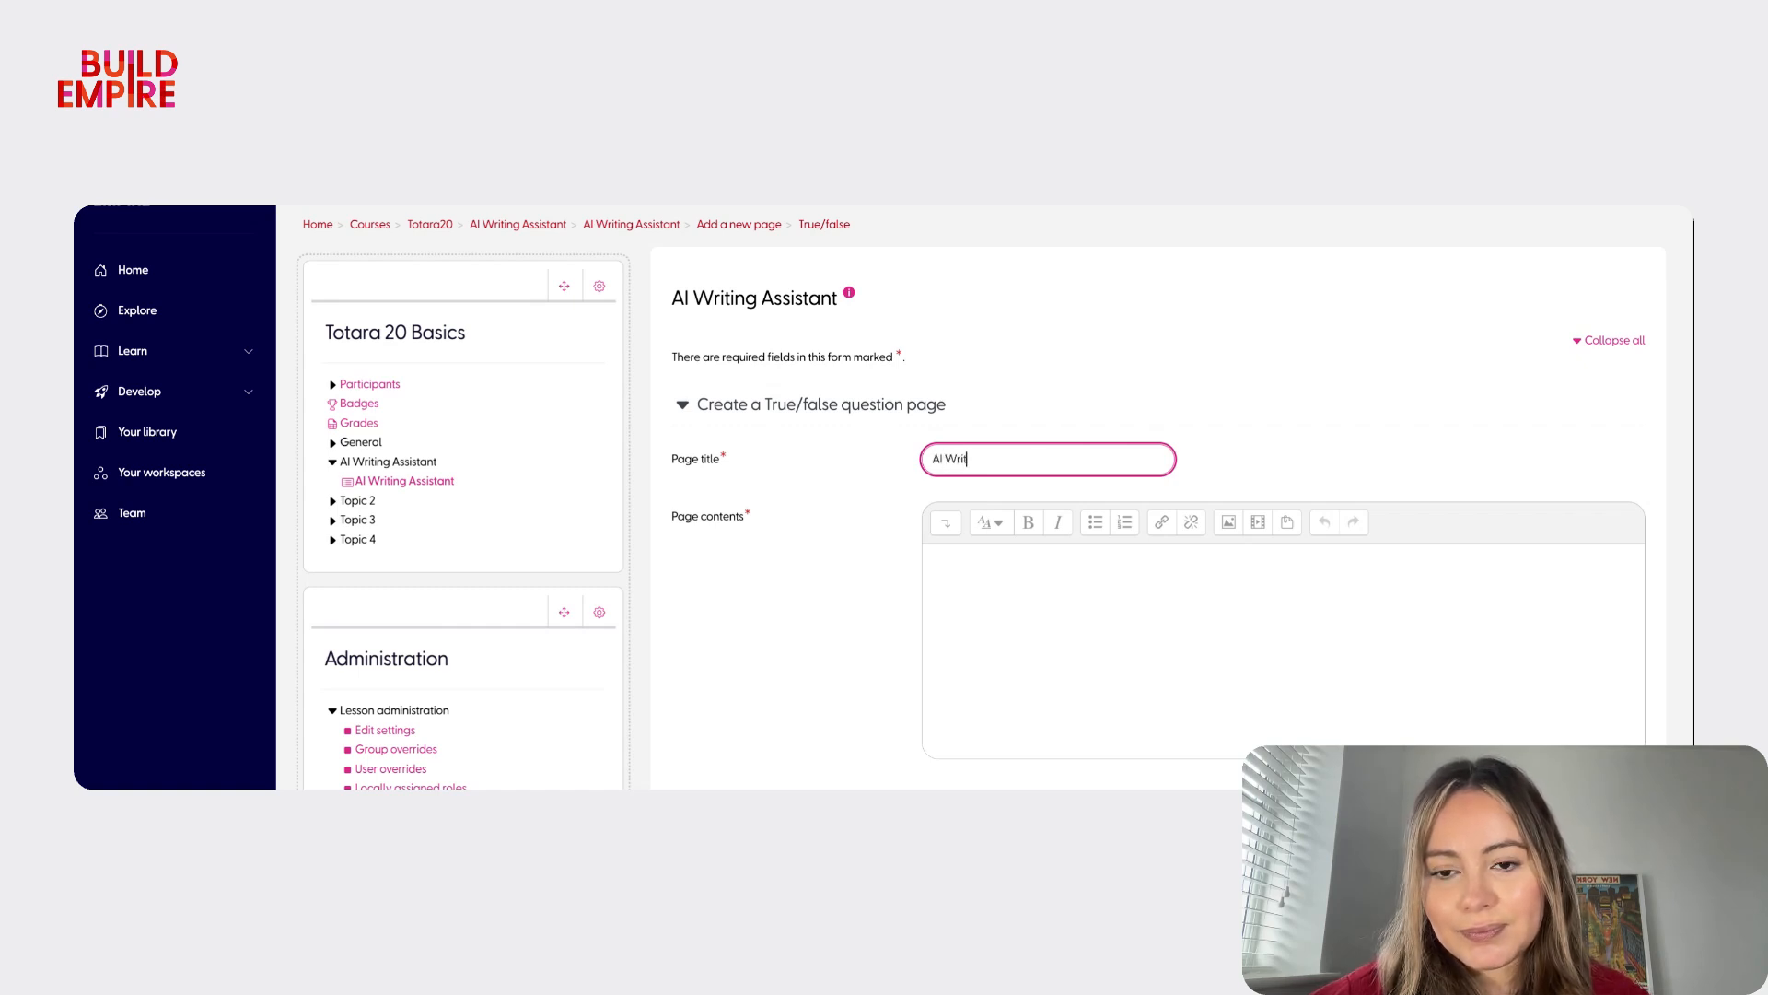
pyautogui.write('ing Asisistant q')
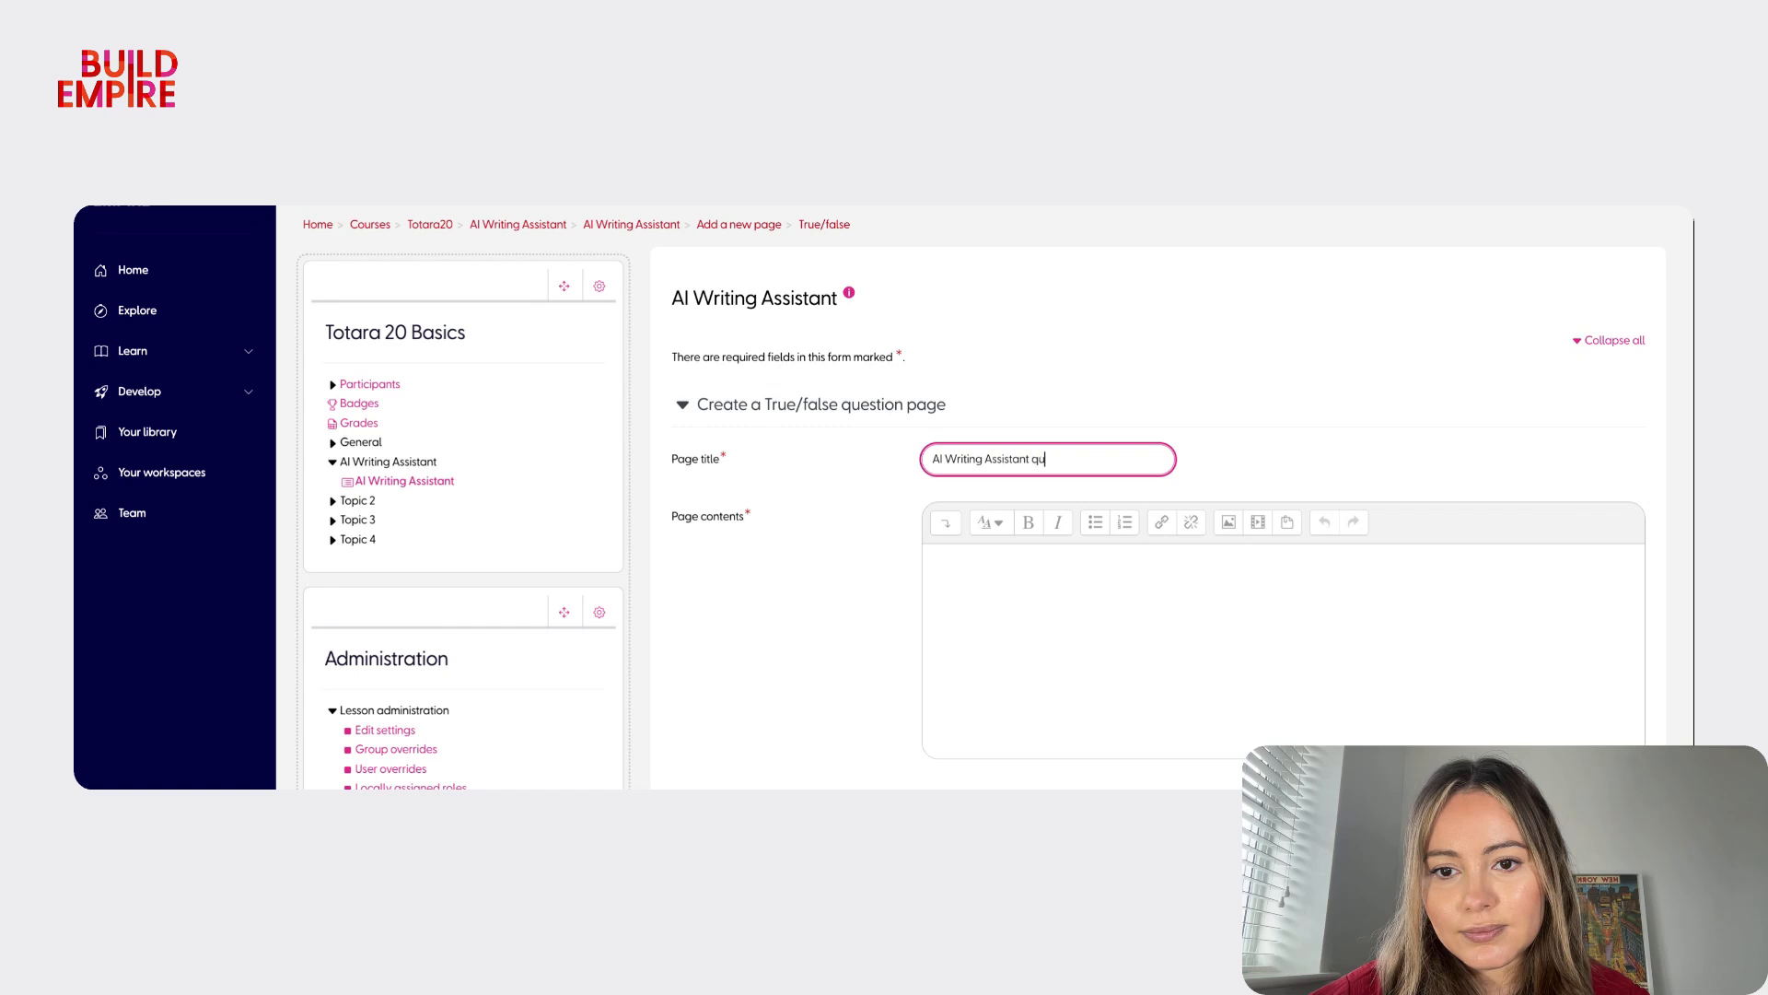
pyautogui.press('BackSpace')
pyautogui.write('Que')
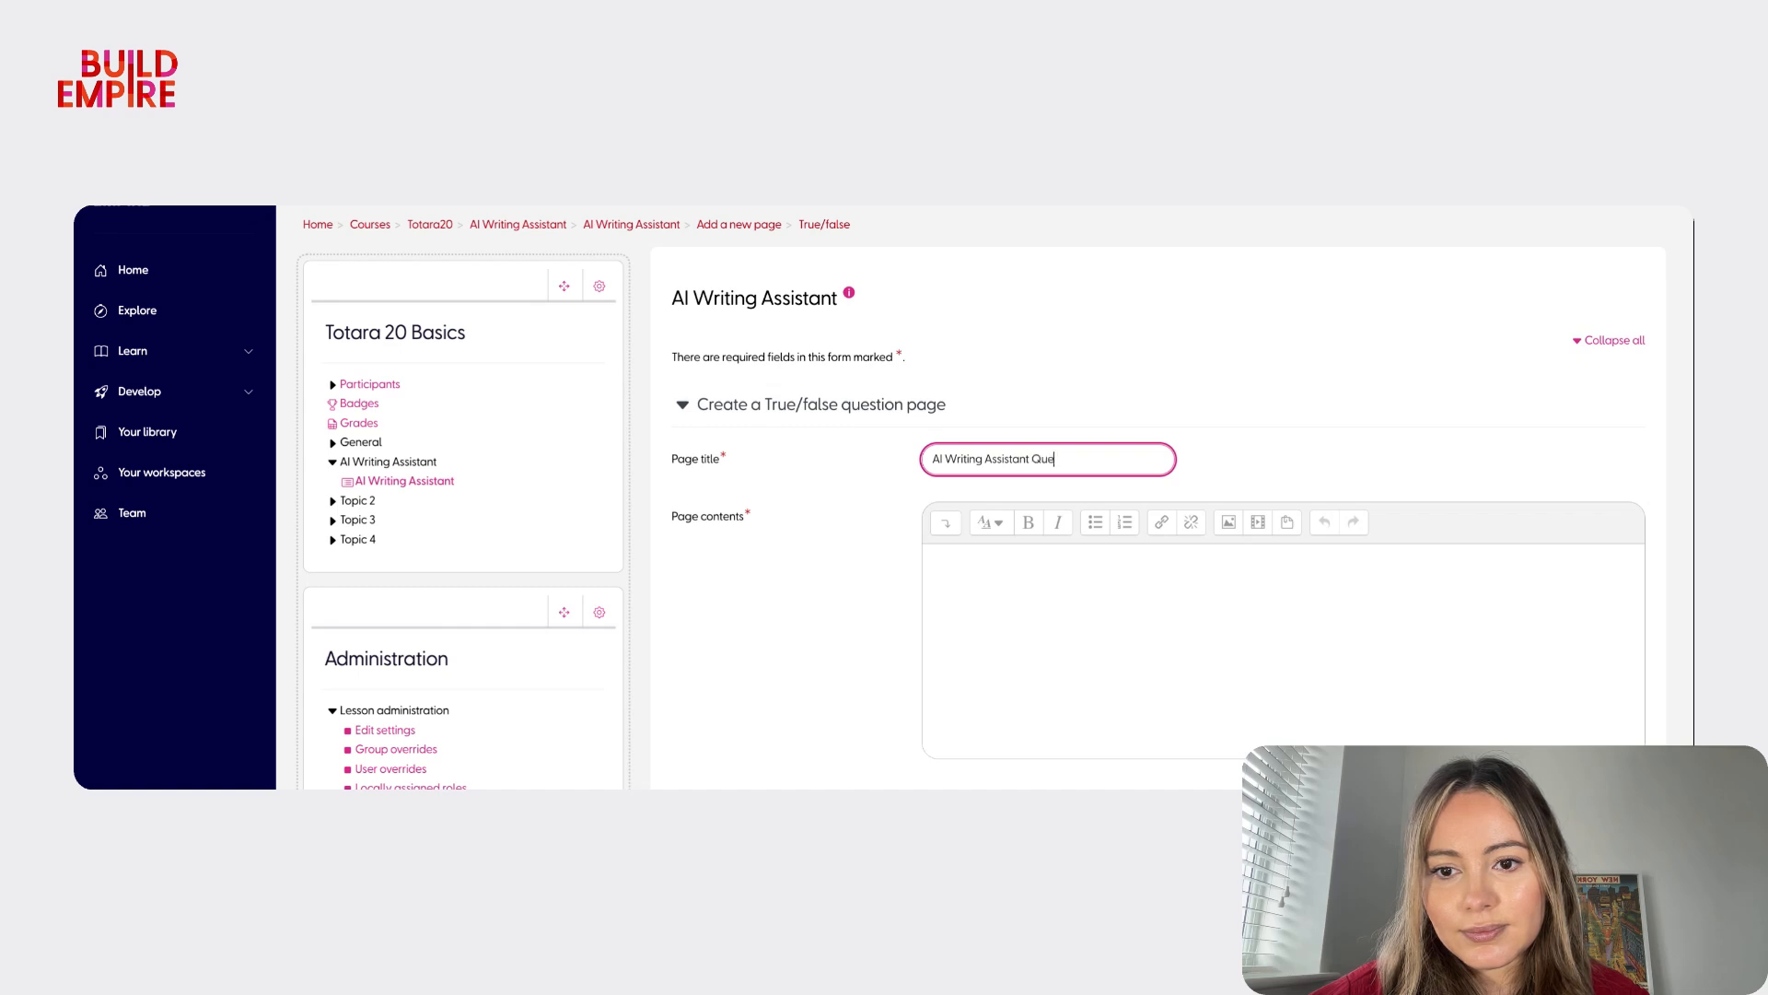
pyautogui.write('stion 2')
# - Enter "Question on AI writing assistant" as the page contents of the true/false question
pyautogui.click(1022, 616)
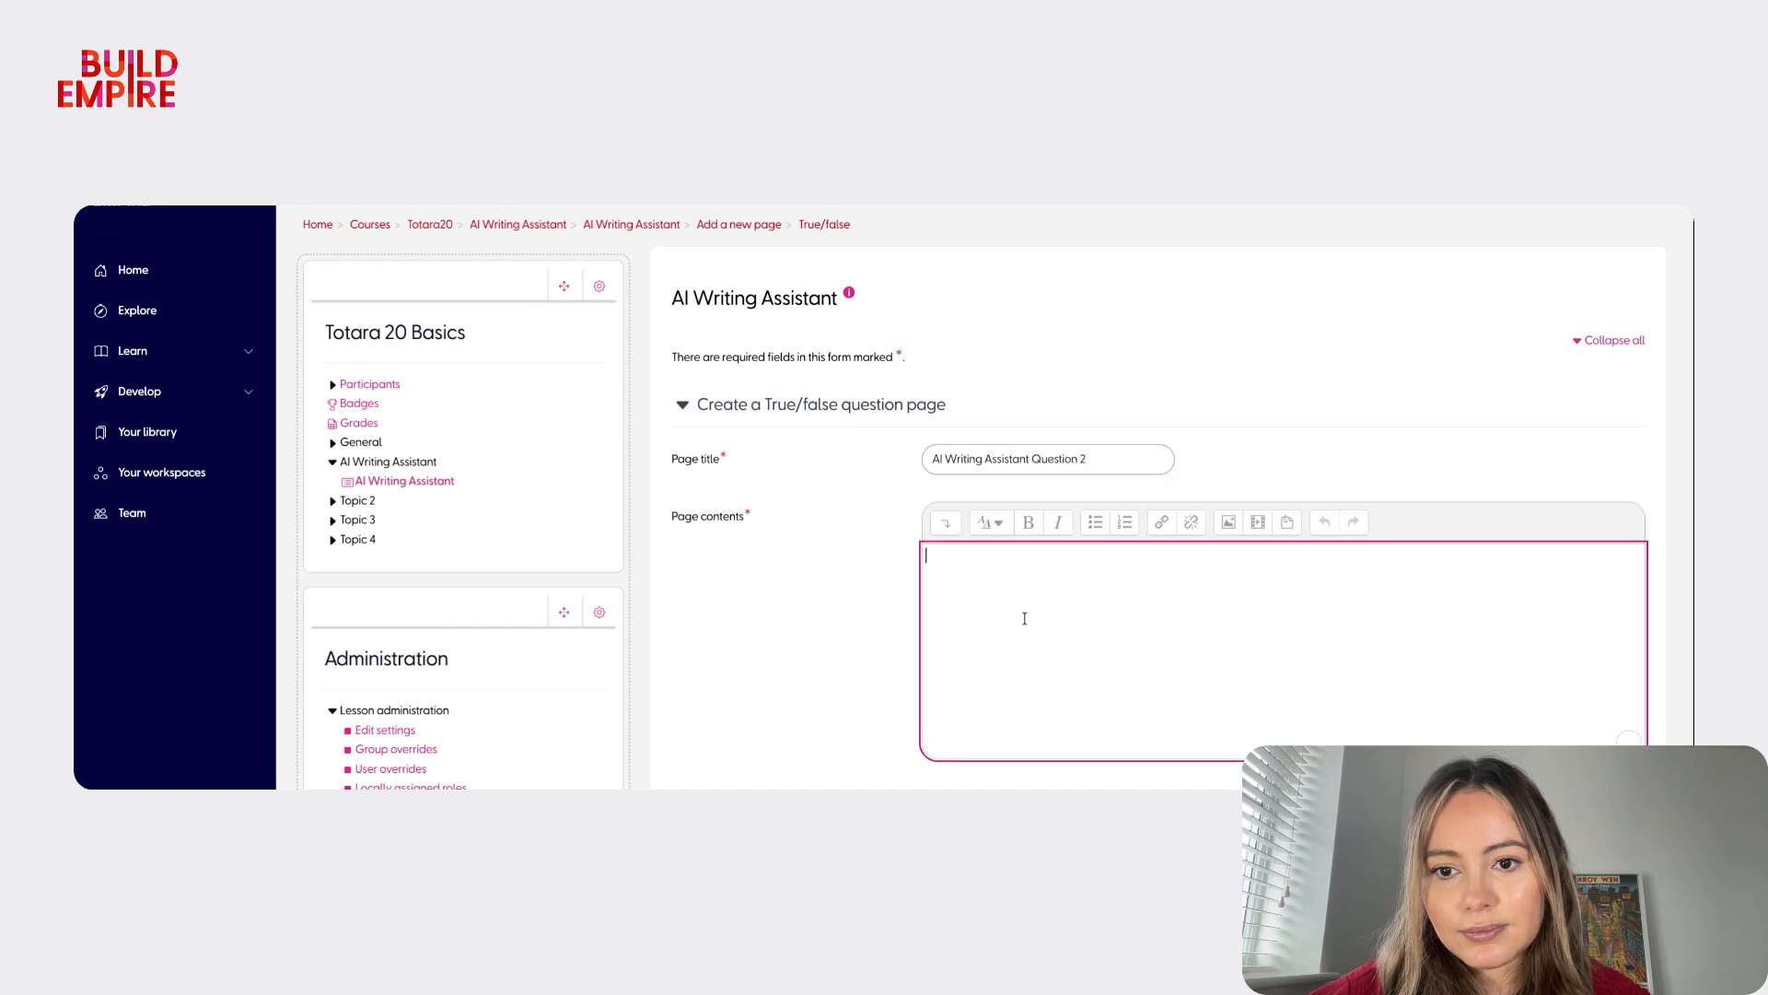
pyautogui.scroll(-1, 1024, 618)
pyautogui.write('Question 2')
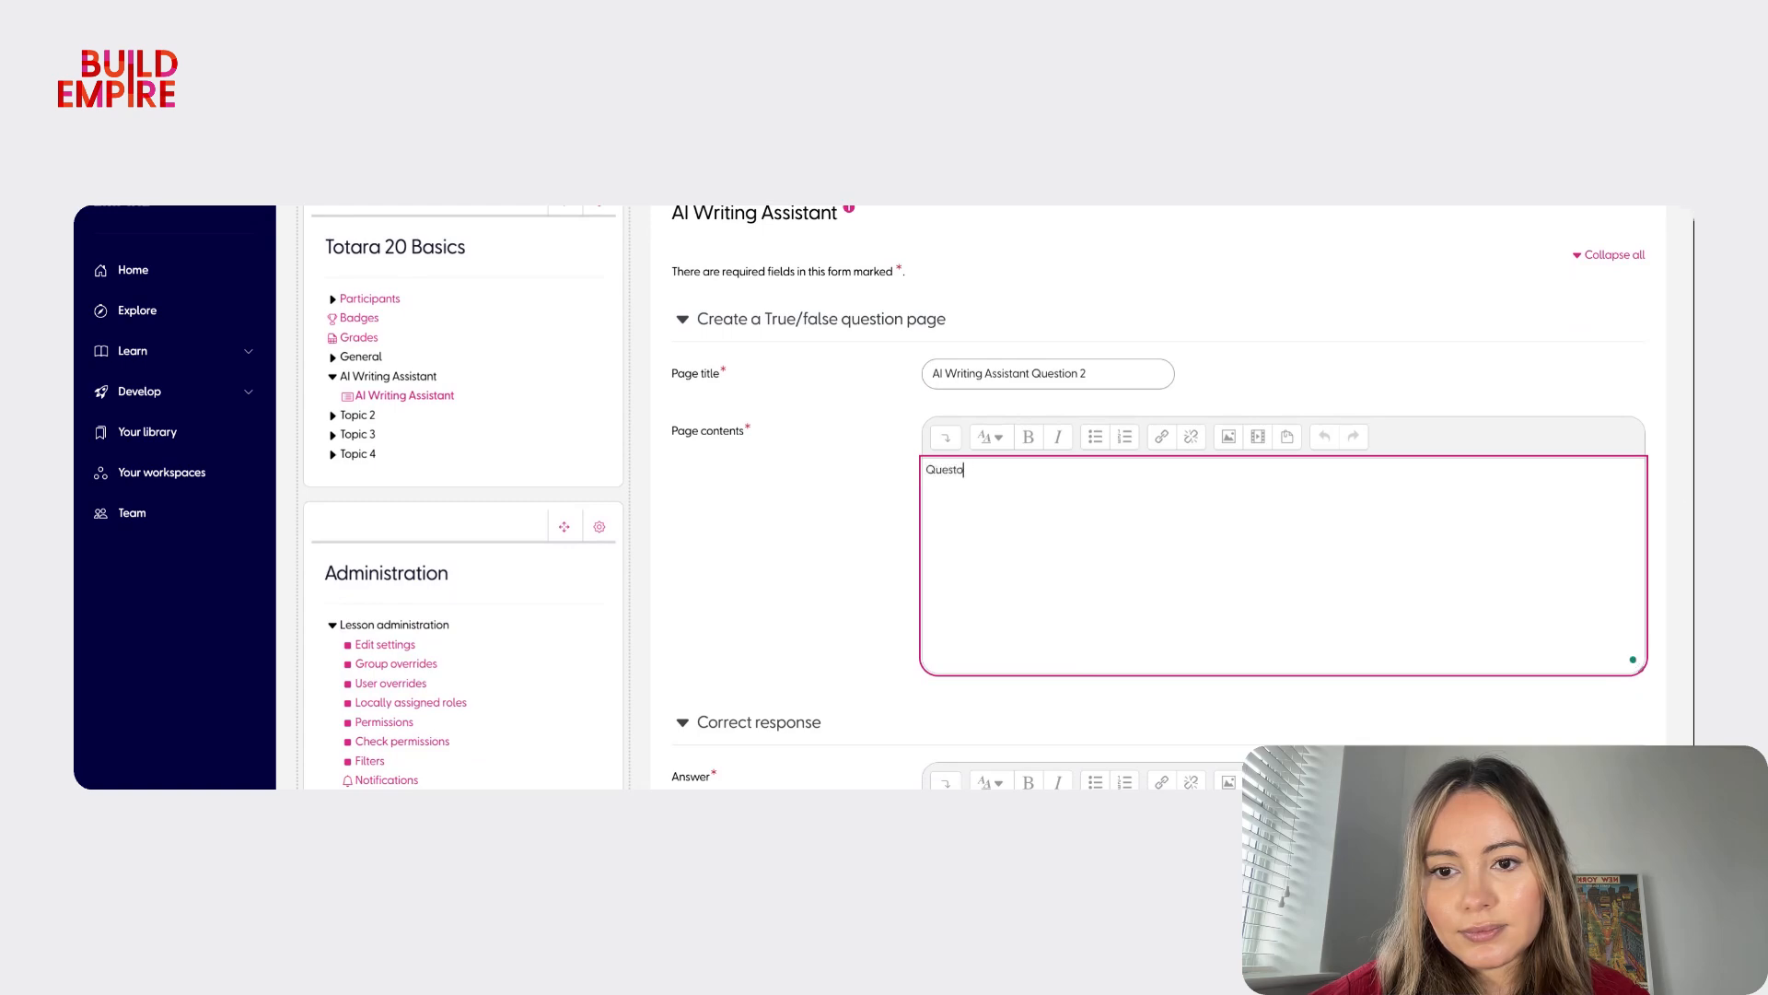
pyautogui.press('BackSpace')
pyautogui.press('BackSpace')
pyautogui.press('BackSpace')
pyautogui.press('BackSpace')
pyautogui.press('BackSpace')
pyautogui.write('ion on ')
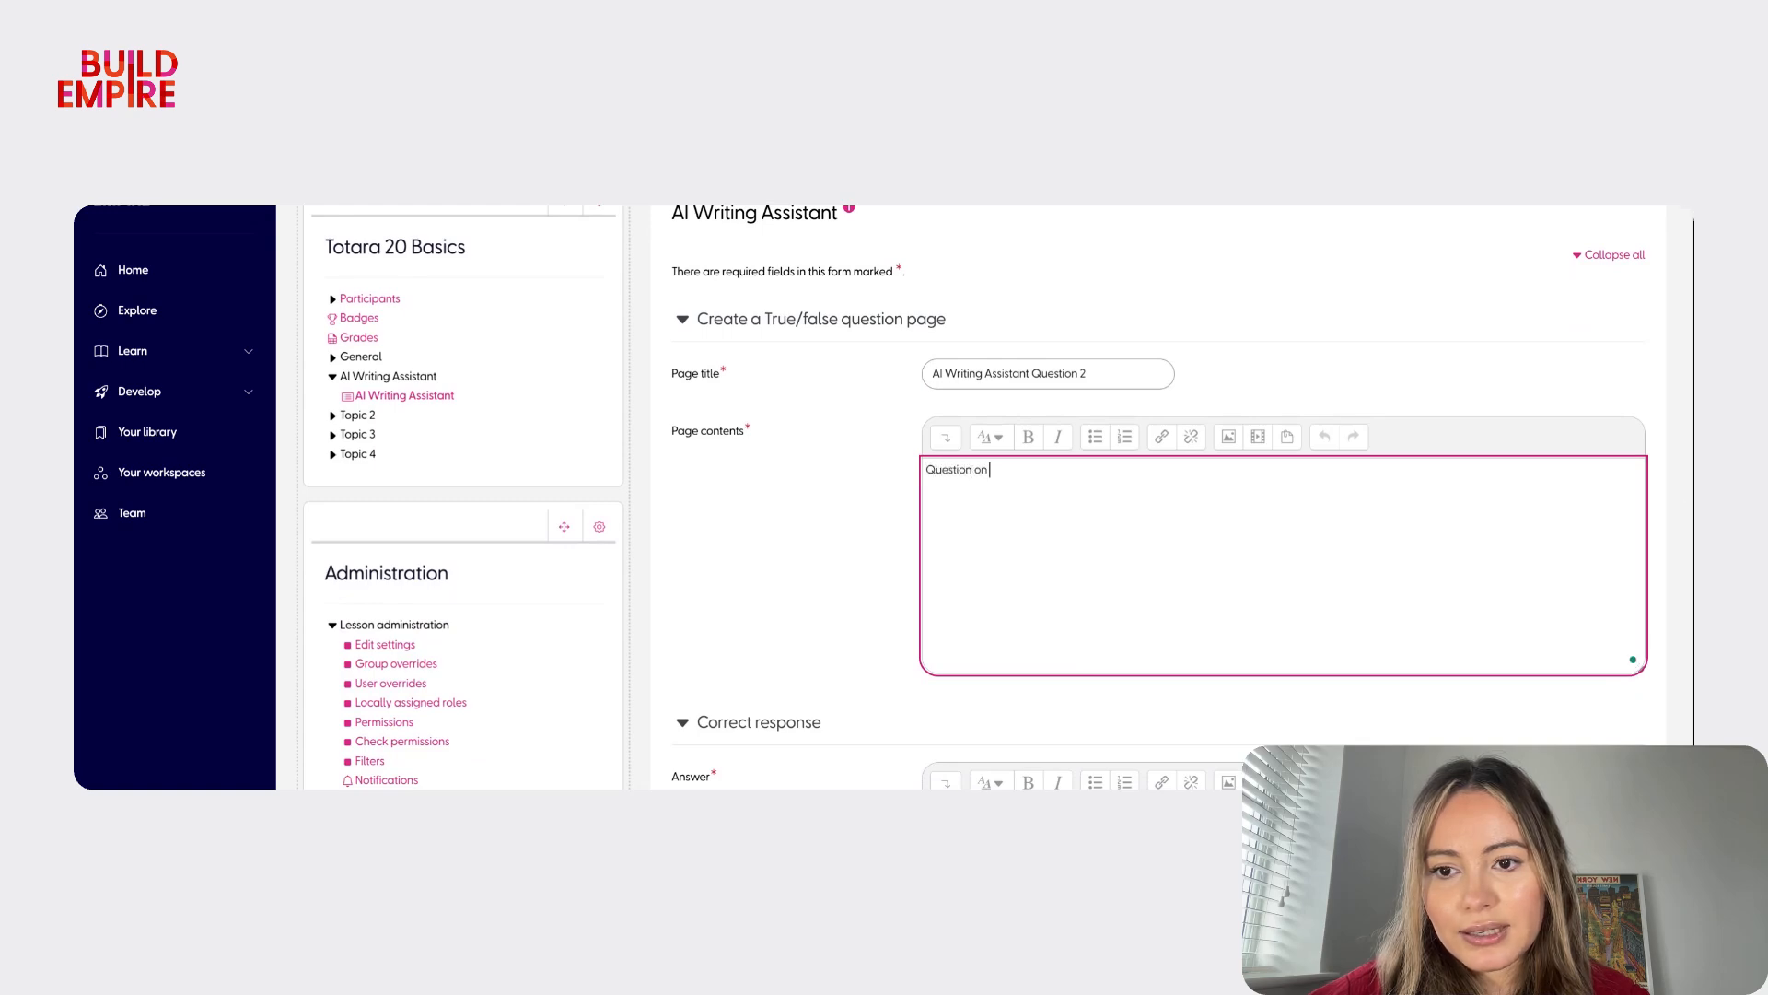
pyautogui.write('AI writ')
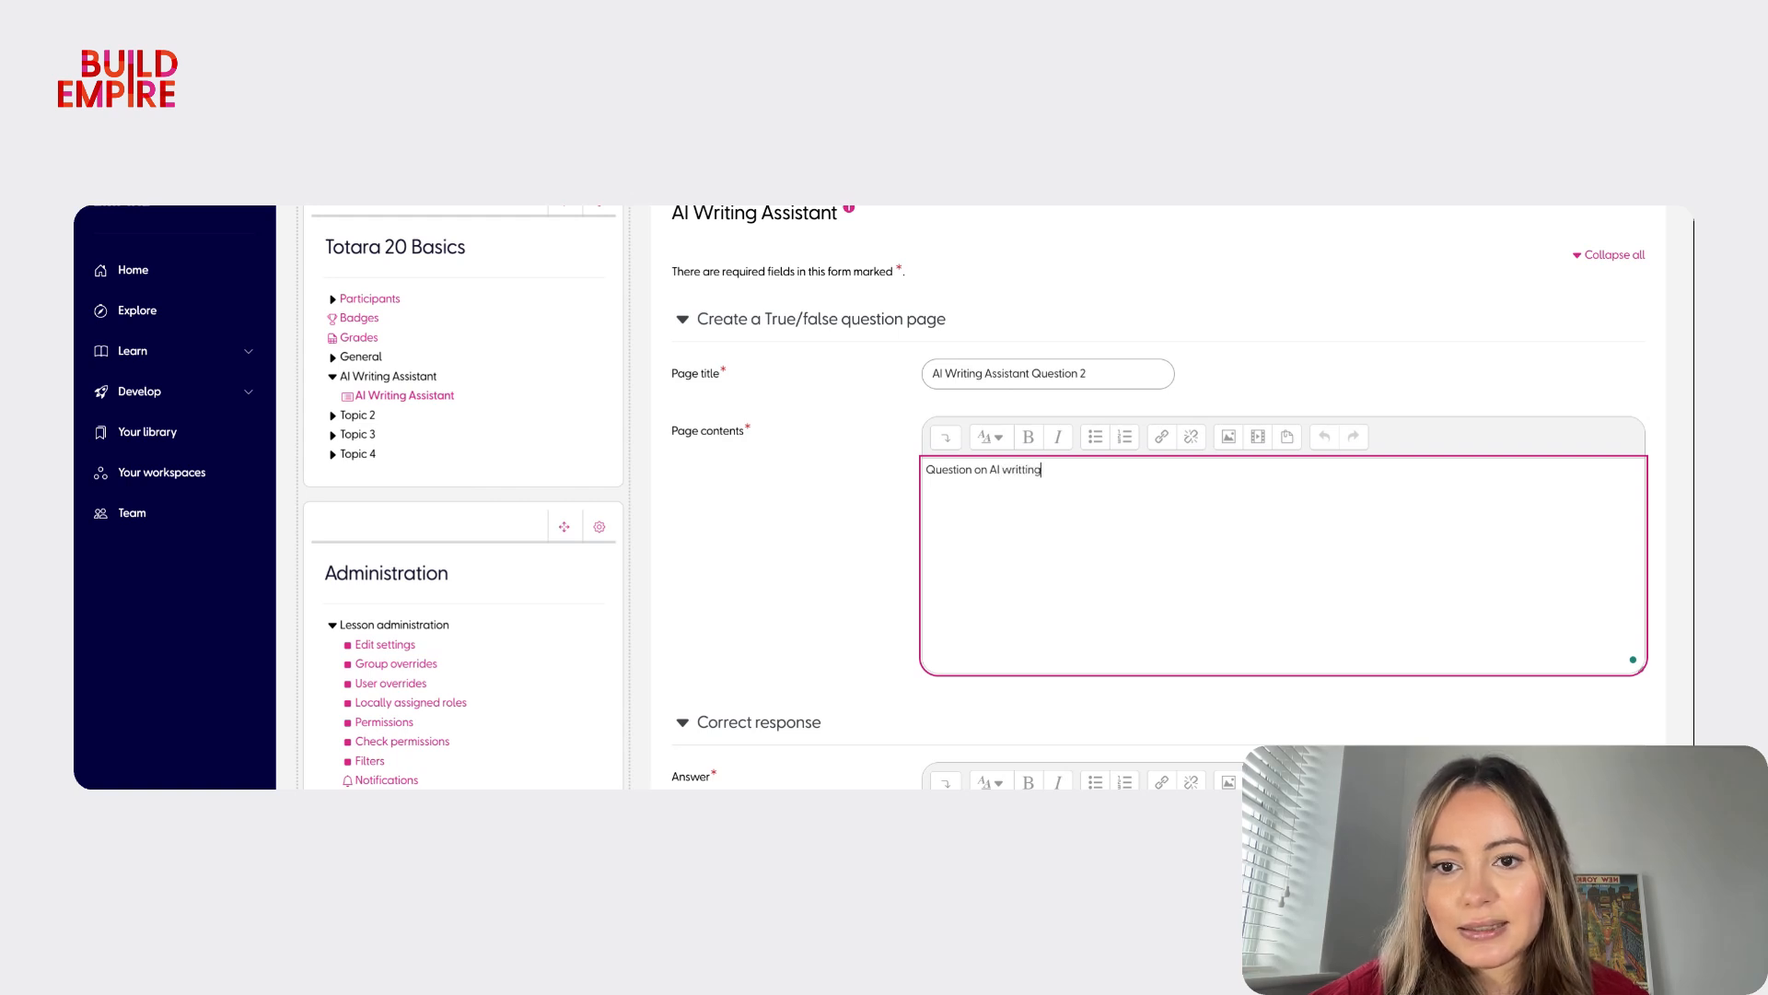
pyautogui.write('ing assistant')
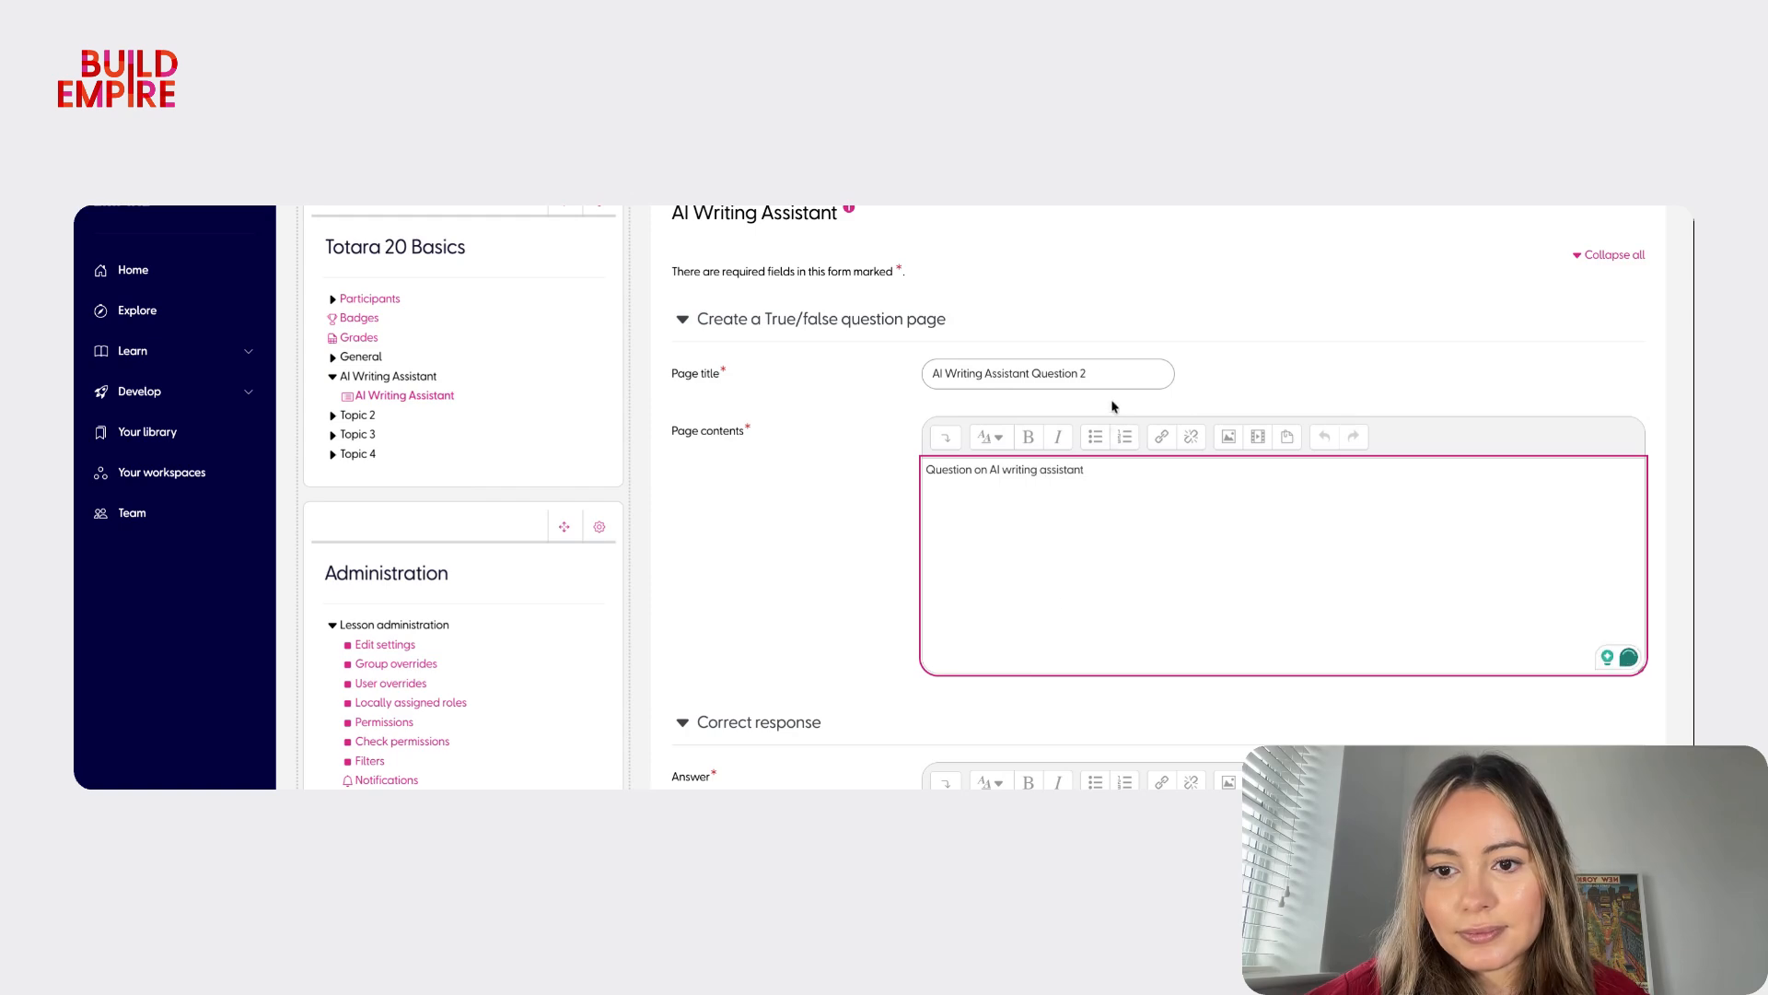
# - Enter "True" as the answer of the question's correct response
pyautogui.scroll(-3, 1079, 502)
pyautogui.scroll(-1, 1080, 502)
pyautogui.click(988, 605)
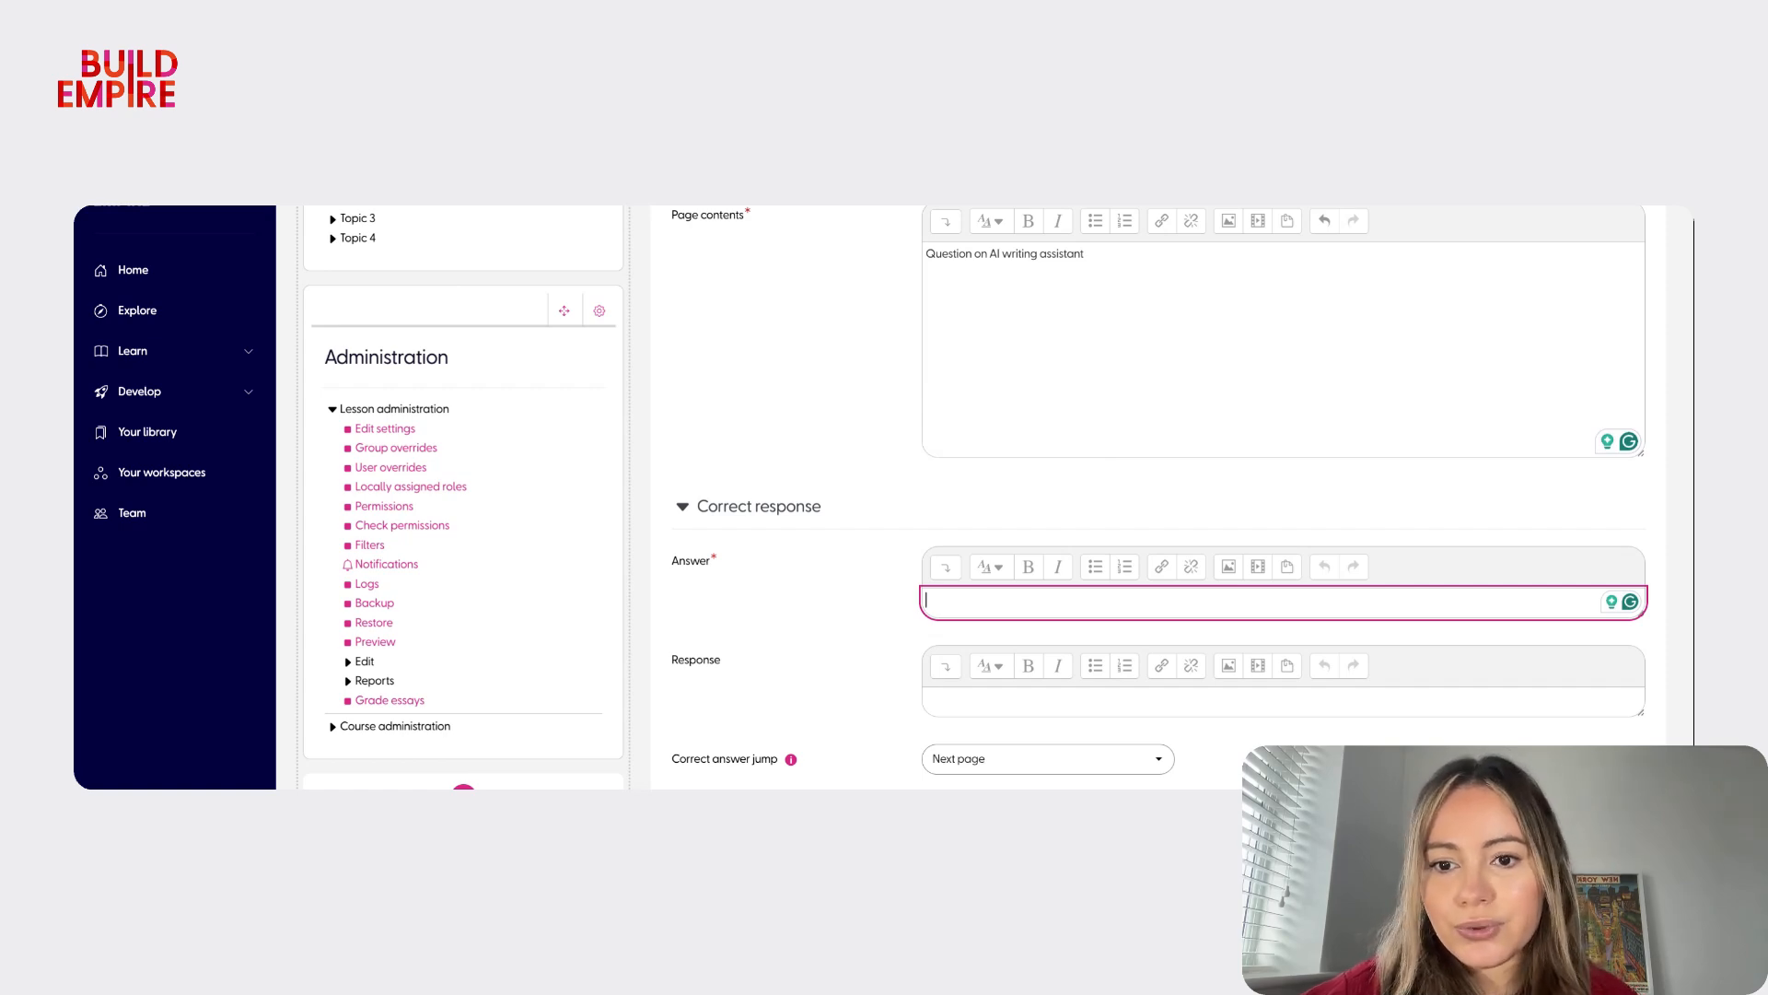
pyautogui.write('h')
pyautogui.press('BackSpace')
pyautogui.press('BackSpace')
pyautogui.write('True')
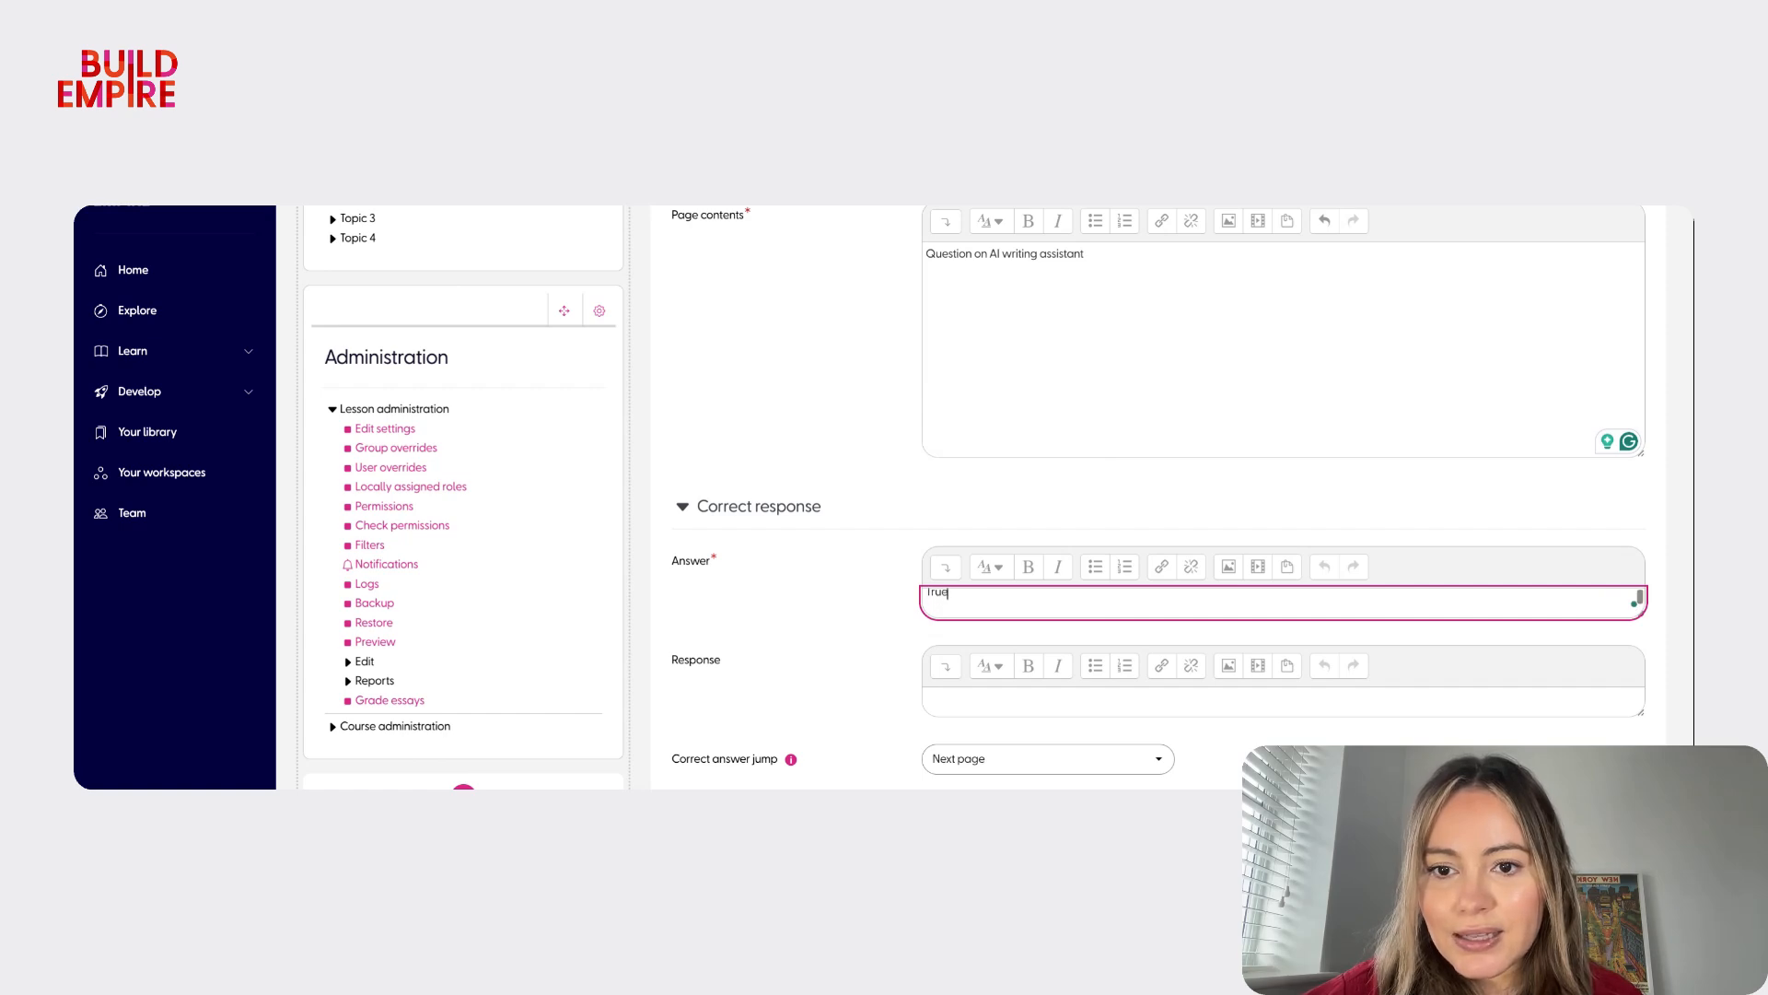
# - Enter "False" as the answer of the question's wrong response
pyautogui.scroll(-3, 995, 498)
pyautogui.scroll(-3, 994, 596)
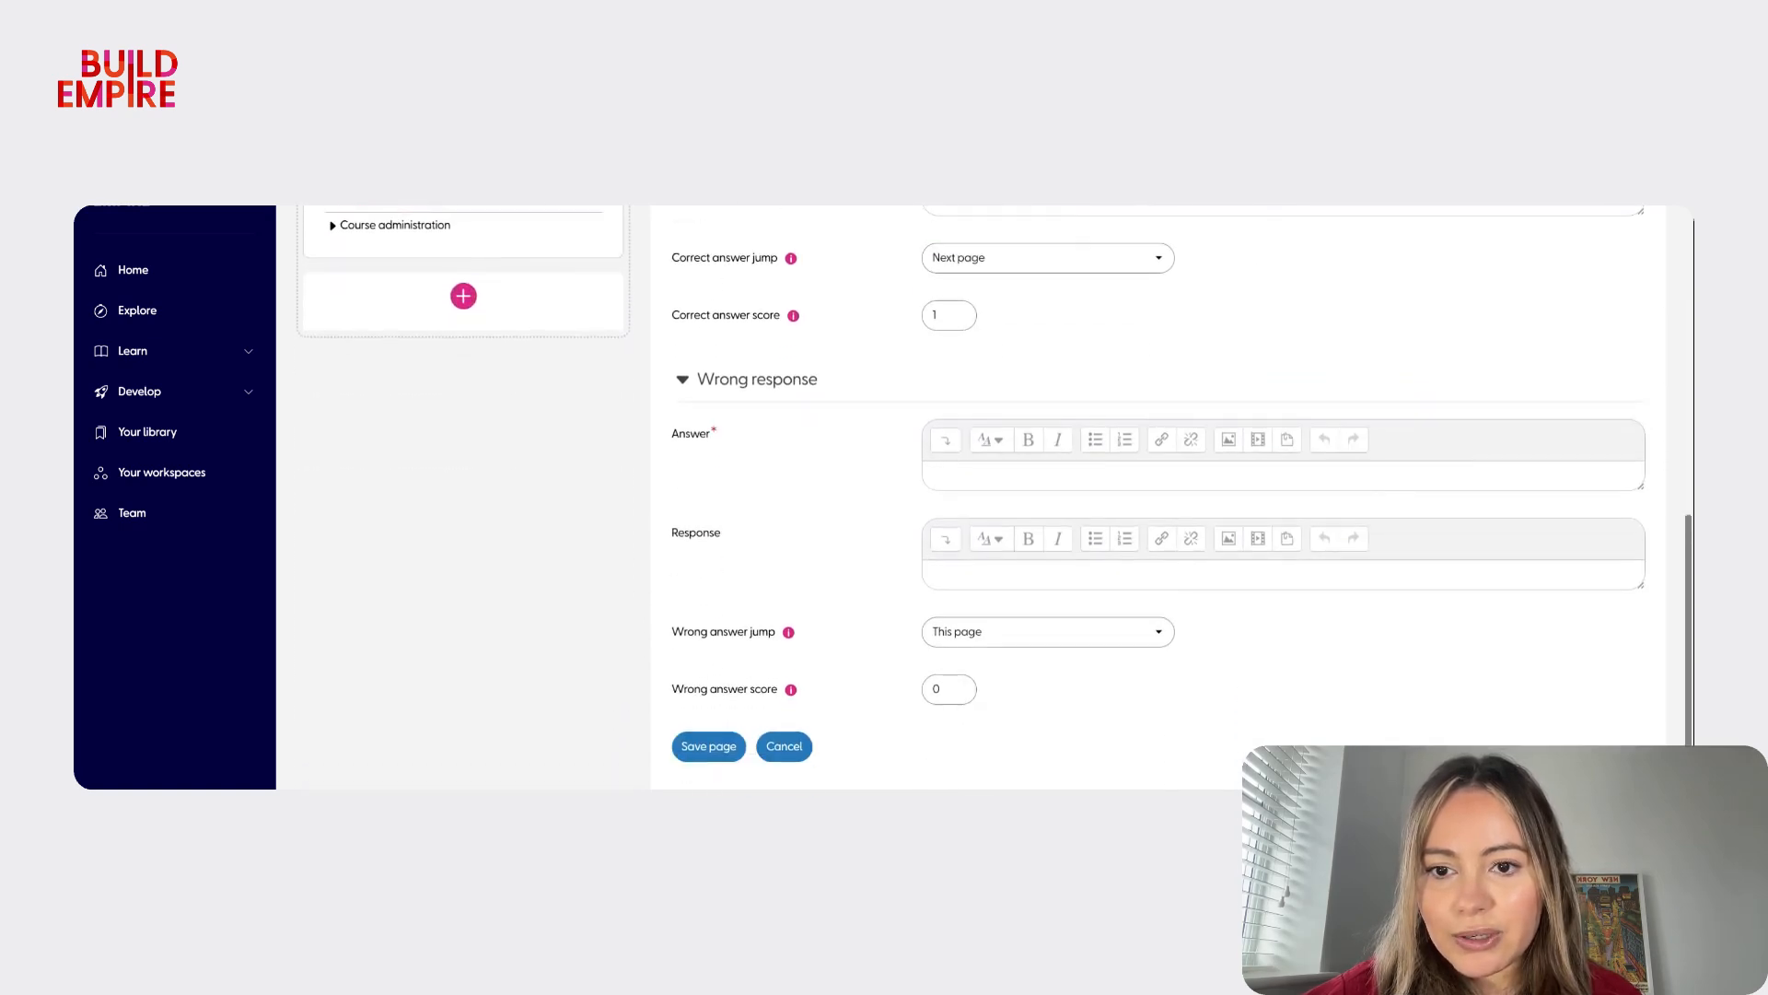
pyautogui.click(989, 471)
pyautogui.write('False')
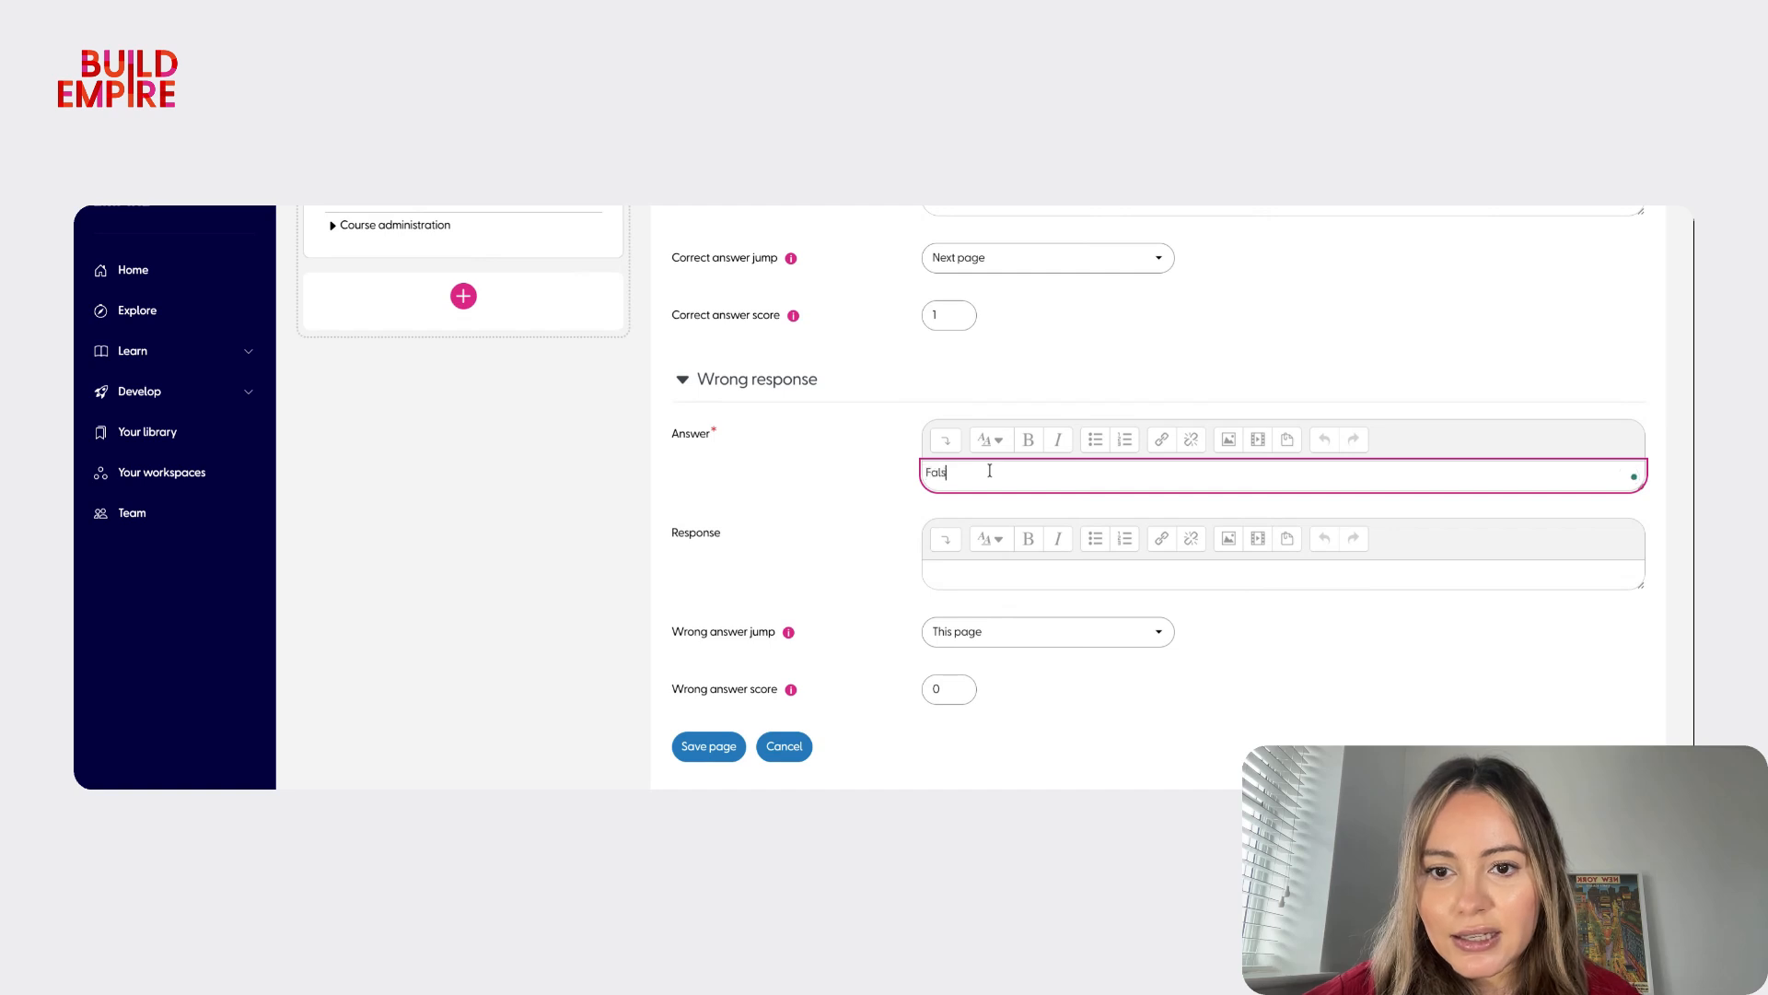
# - Retitle the question page "The AI Writing Assistant can suggest improvements based on your typing" and save the page
pyautogui.scroll(5, 861, 500)
pyautogui.scroll(4, 862, 507)
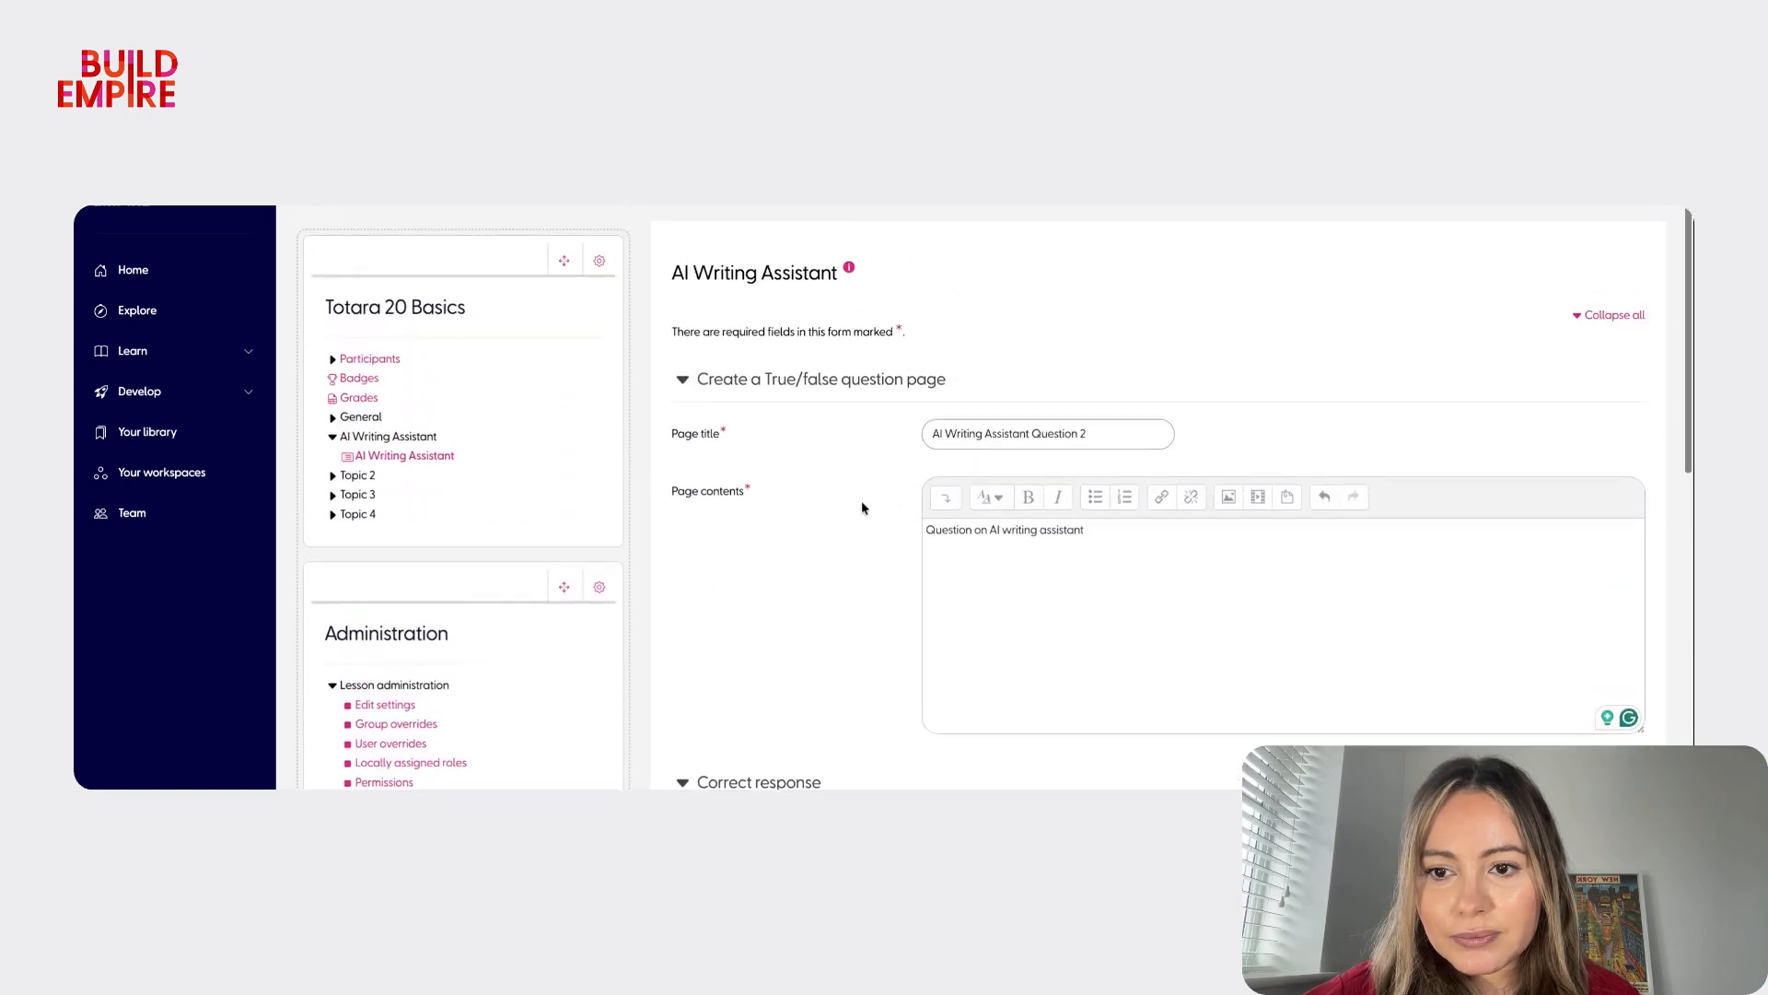
pyautogui.click(1034, 454)
pyautogui.tripleClick(1075, 455)
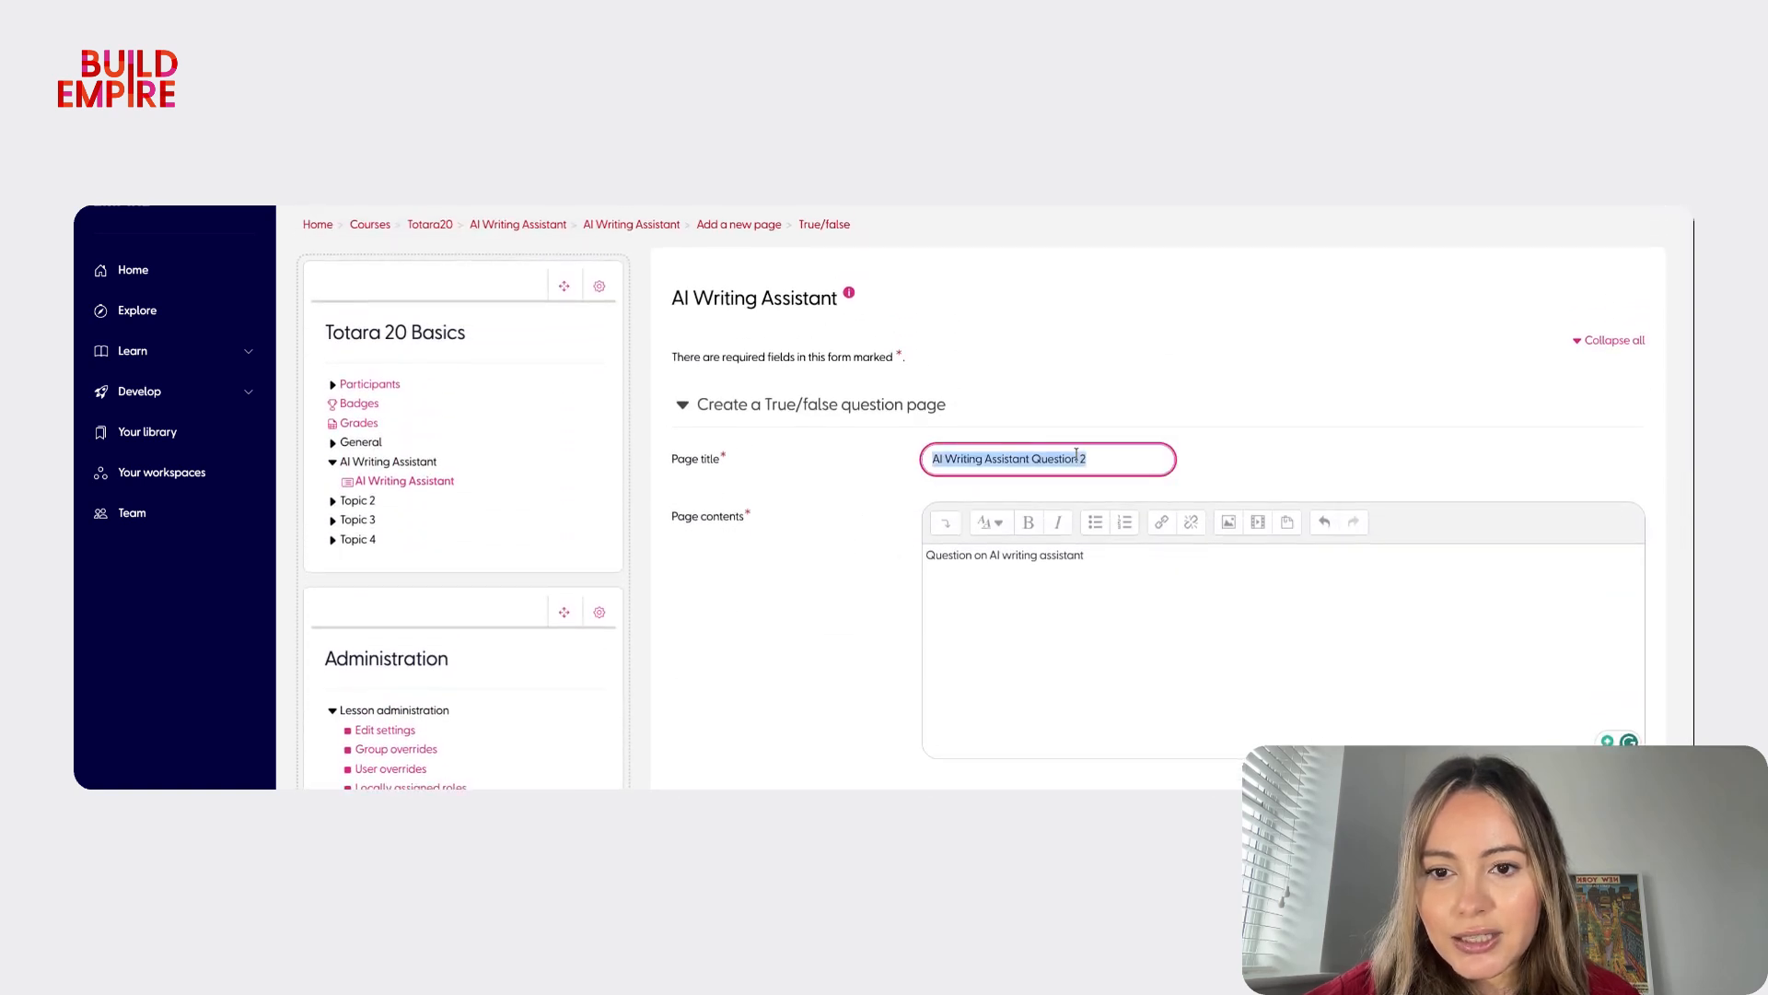
pyautogui.write('The')
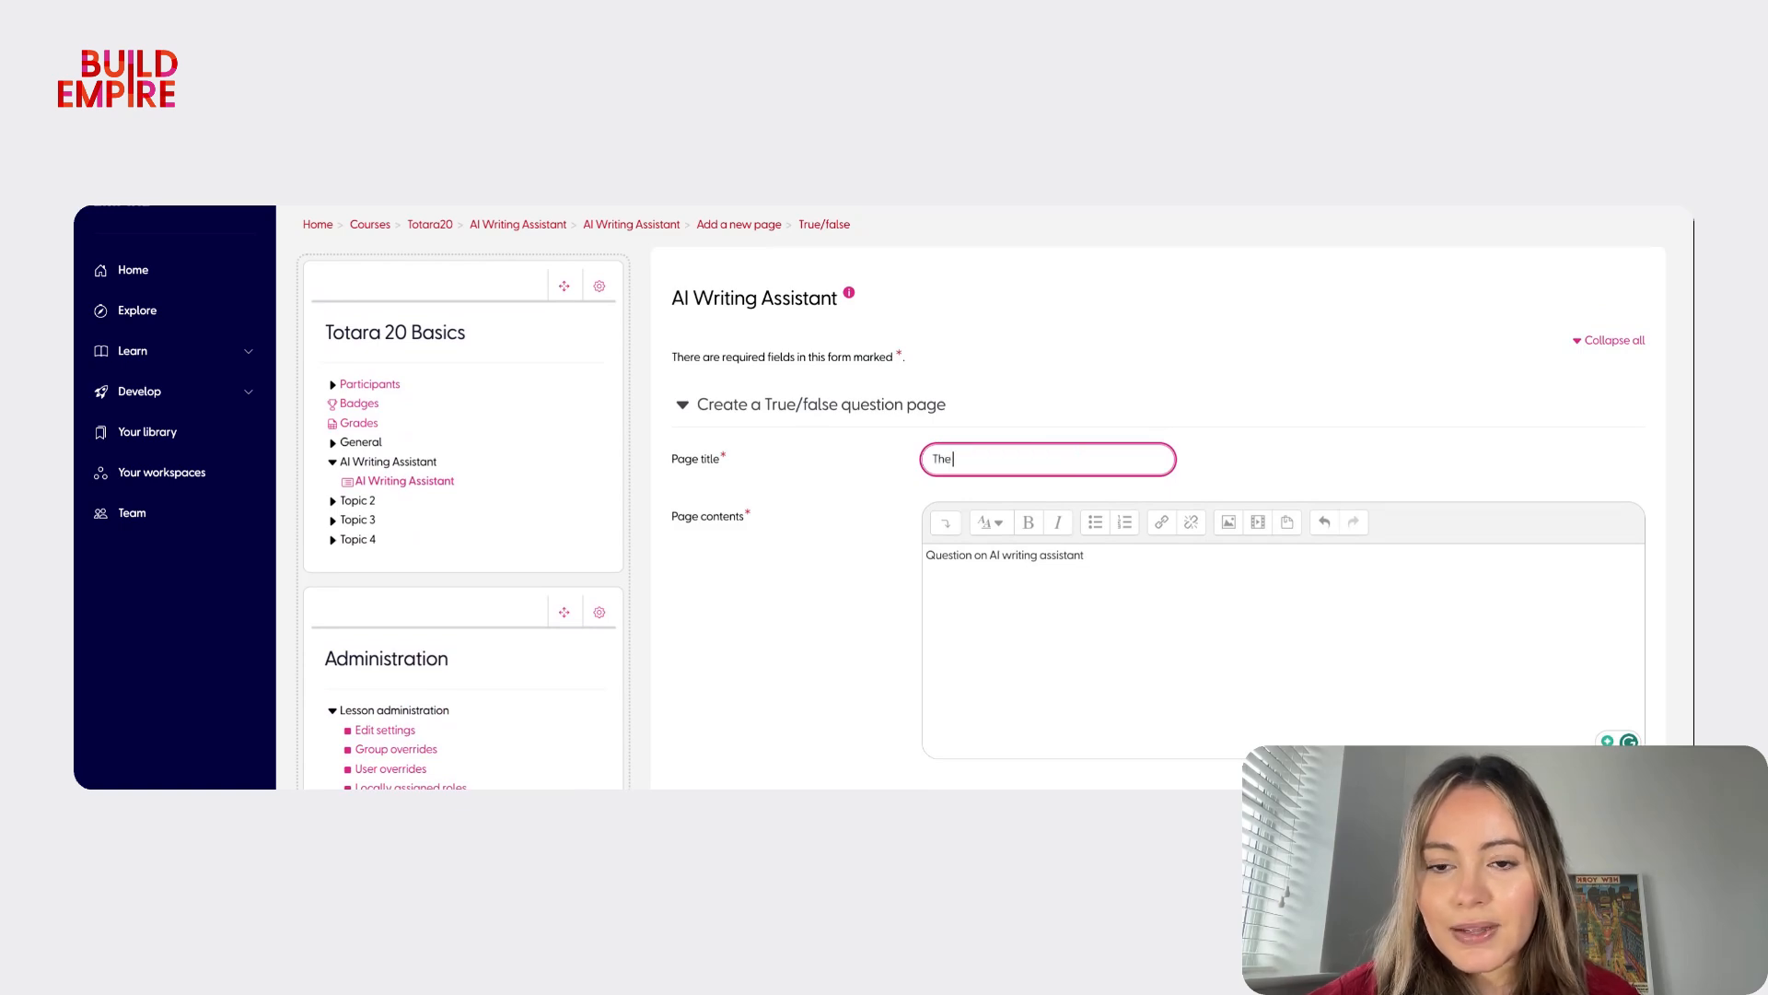
pyautogui.write(' AI Writing')
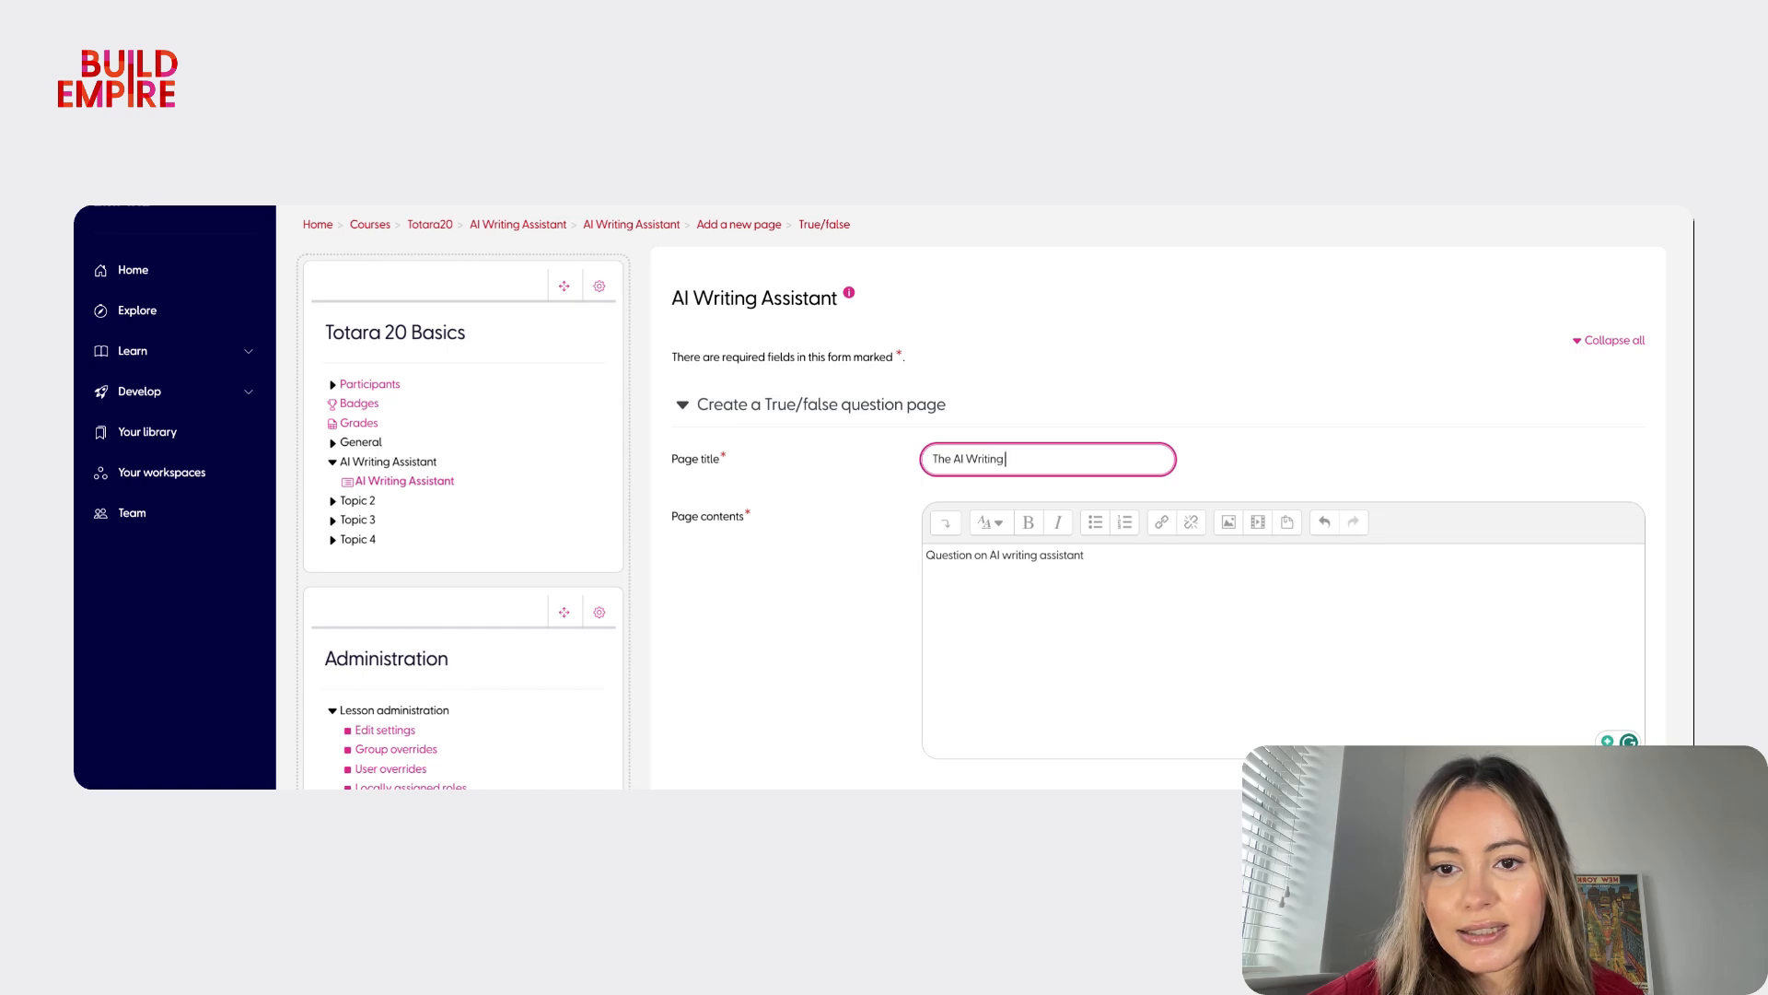
pyautogui.write(' Assistant can sug')
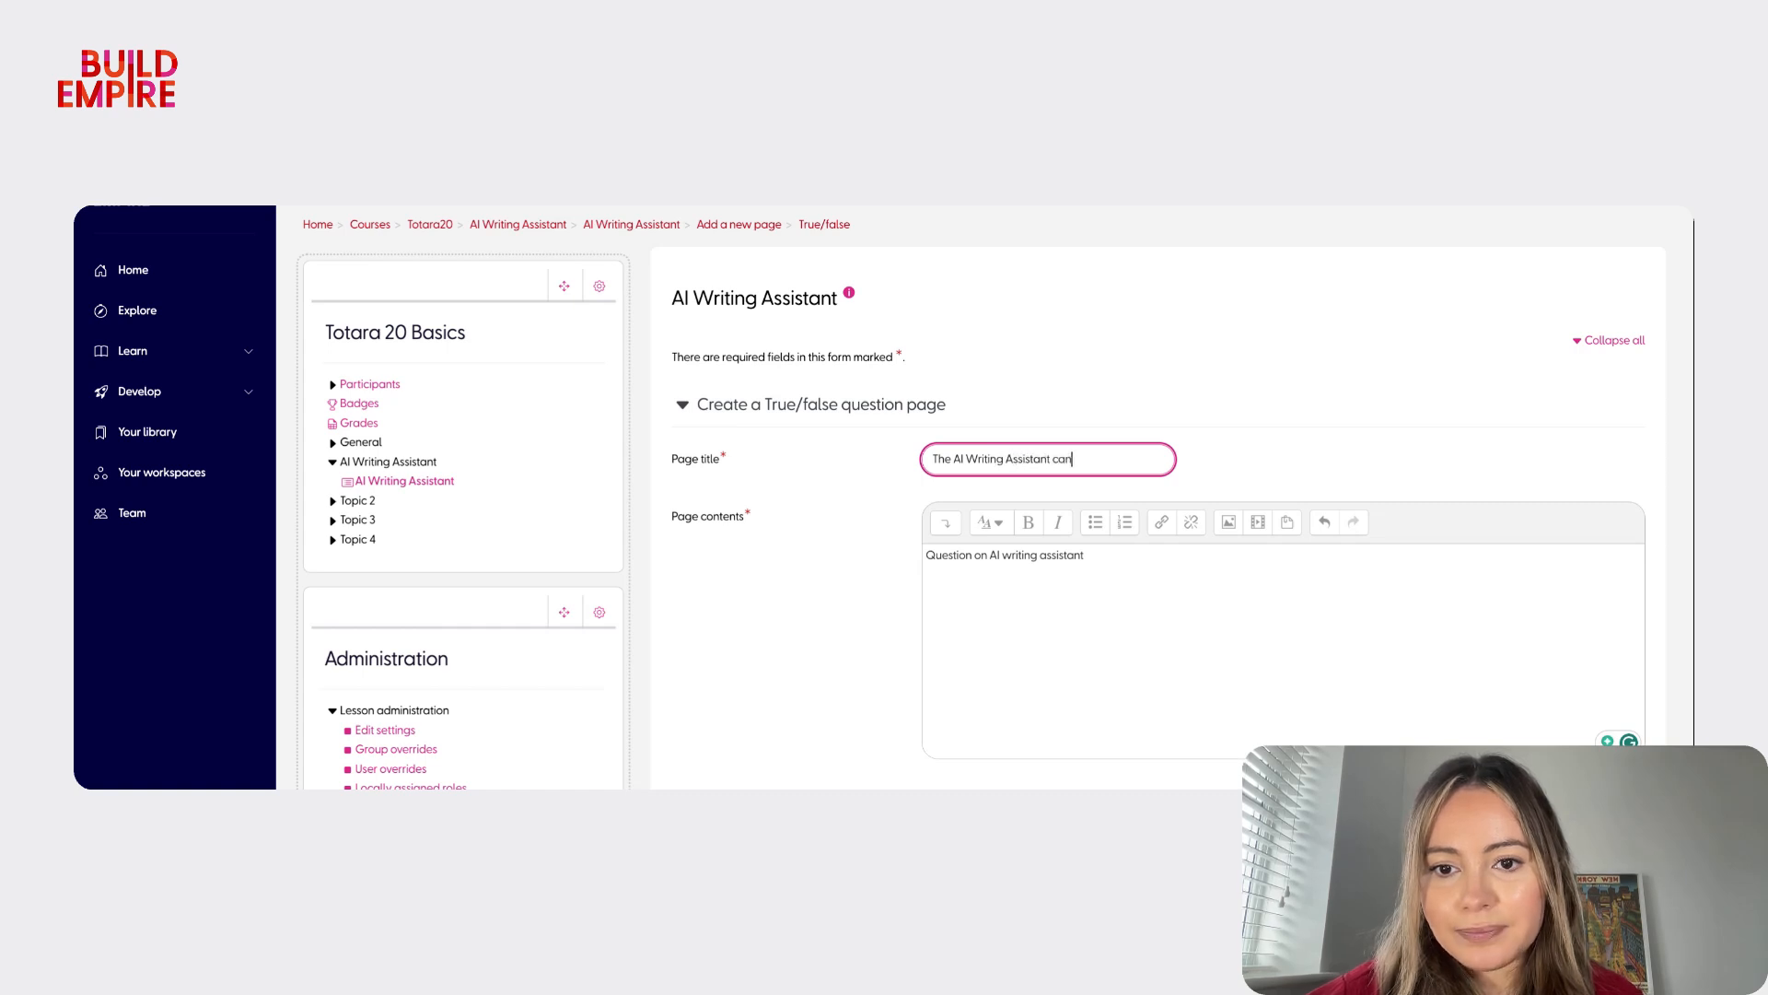
pyautogui.write('gest improvements based on your typing')
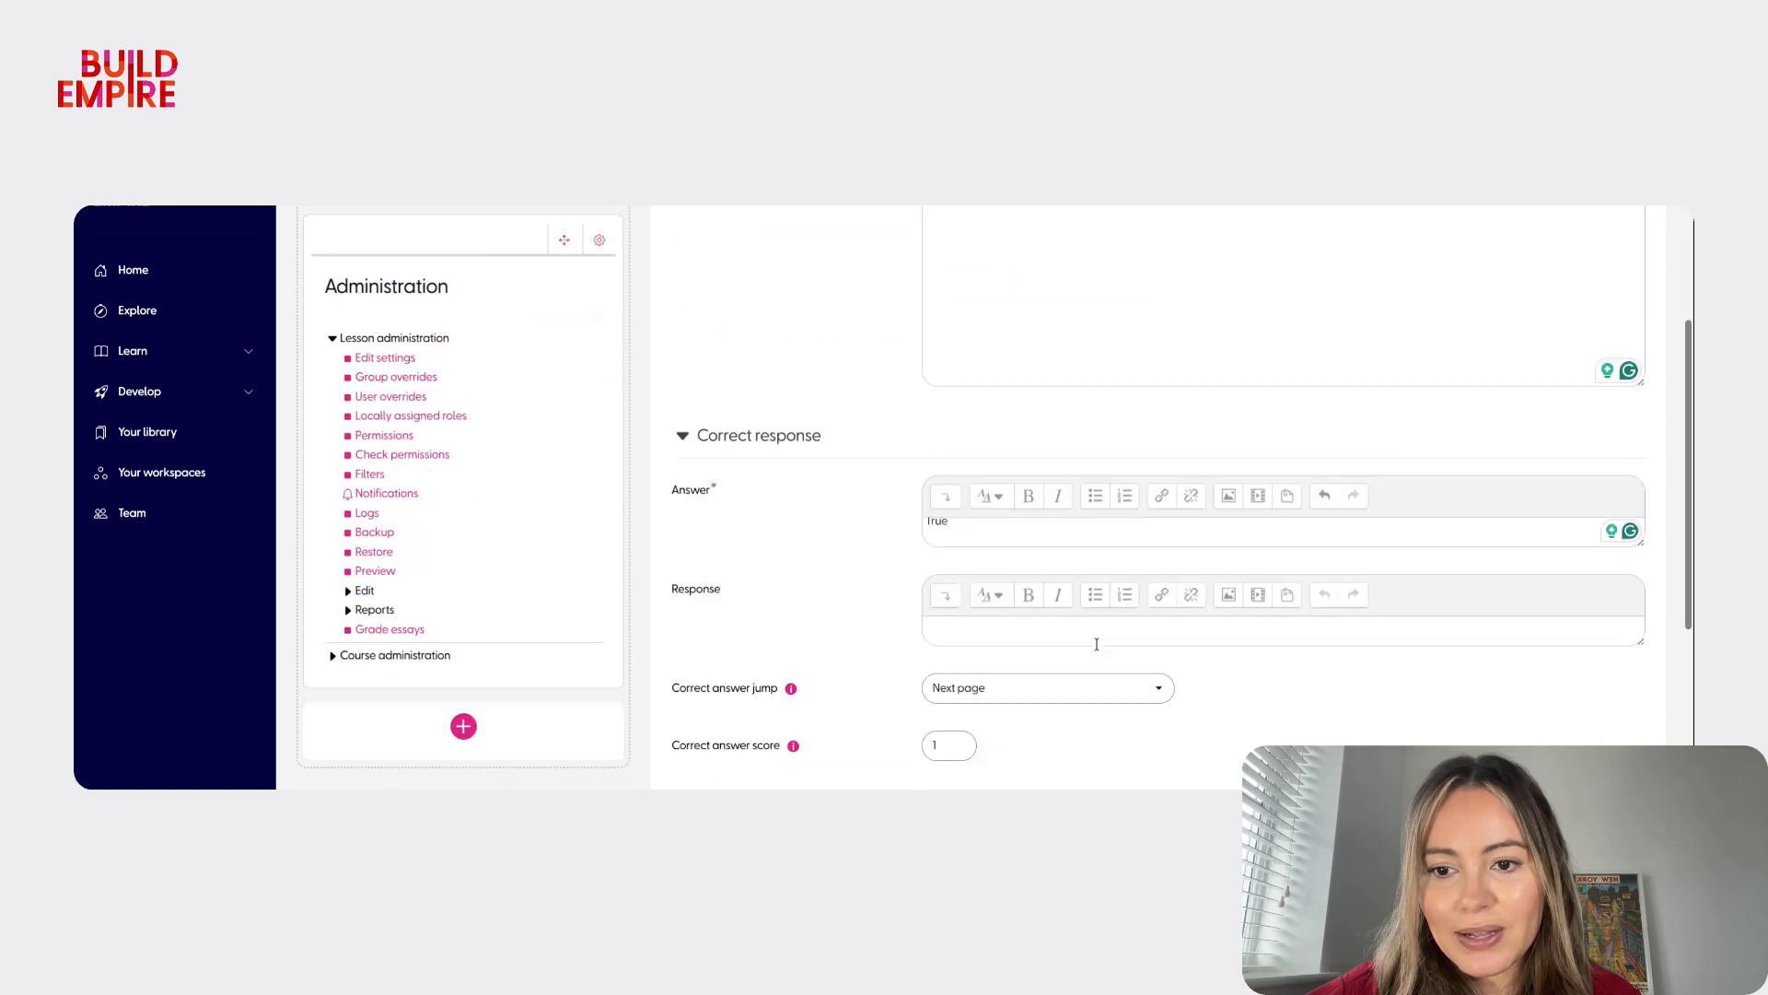
pyautogui.scroll(-5, 1077, 670)
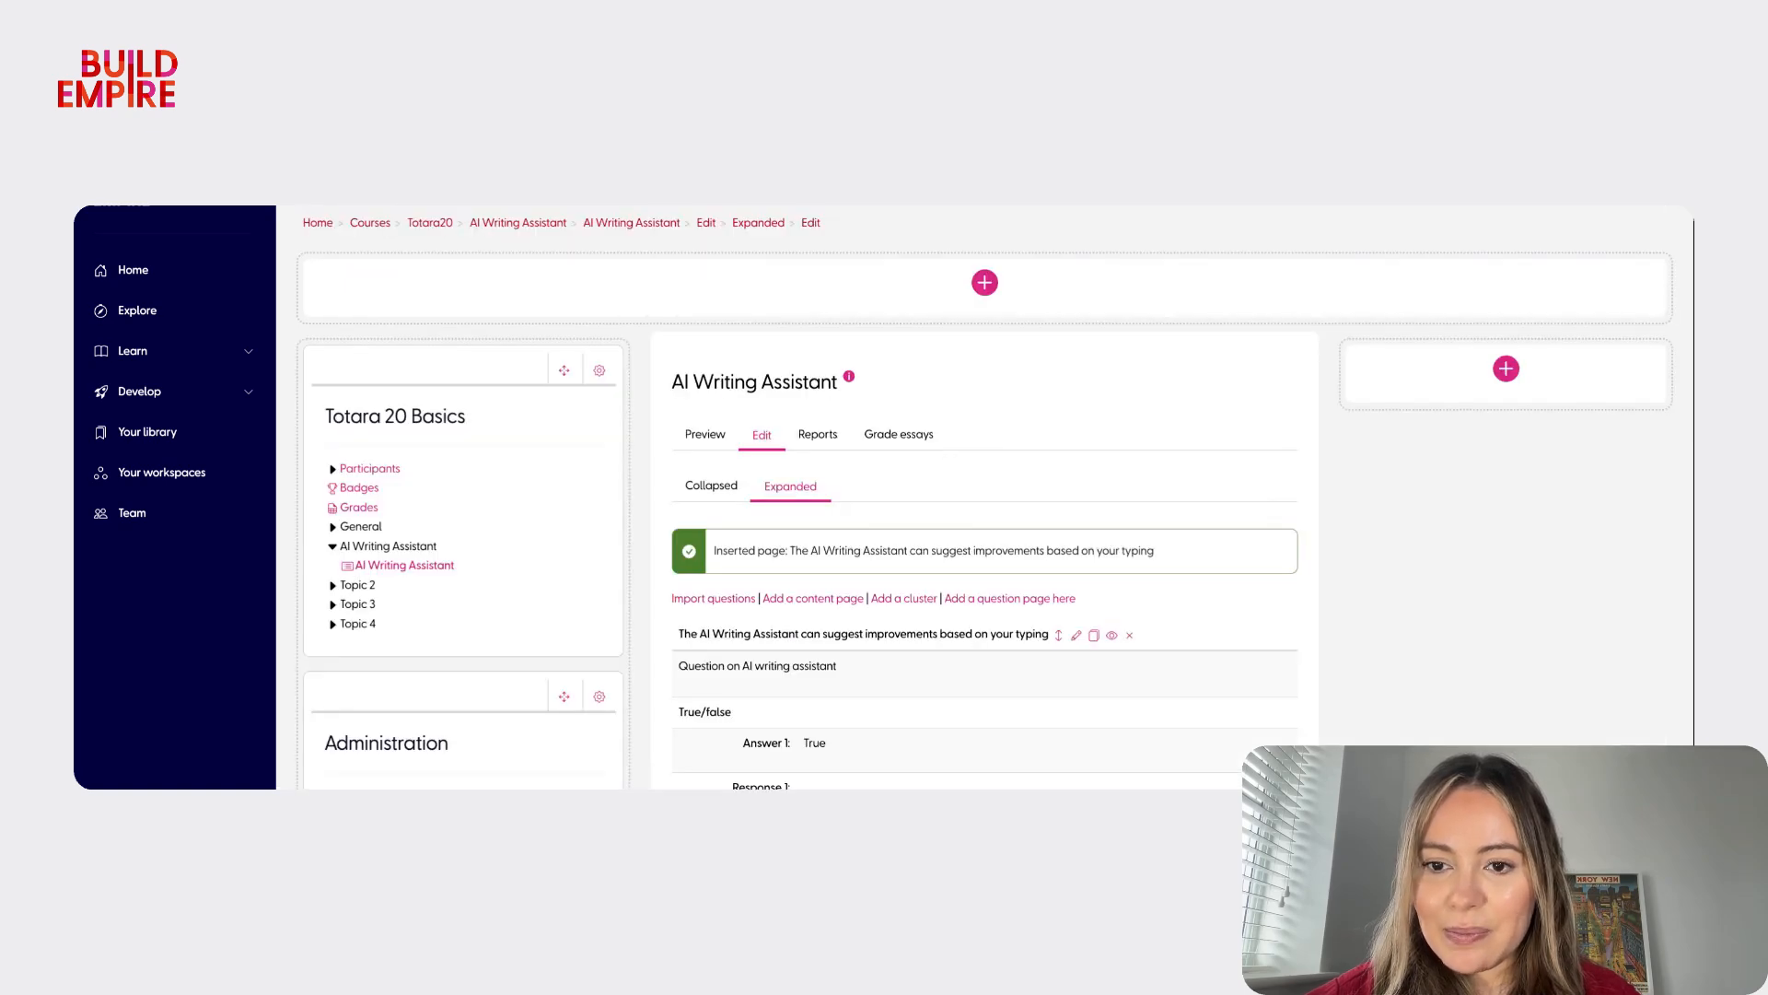
# - Look over the lesson's expanded page list and preview the true/false question as learners see it
pyautogui.scroll(-15, 984, 497)
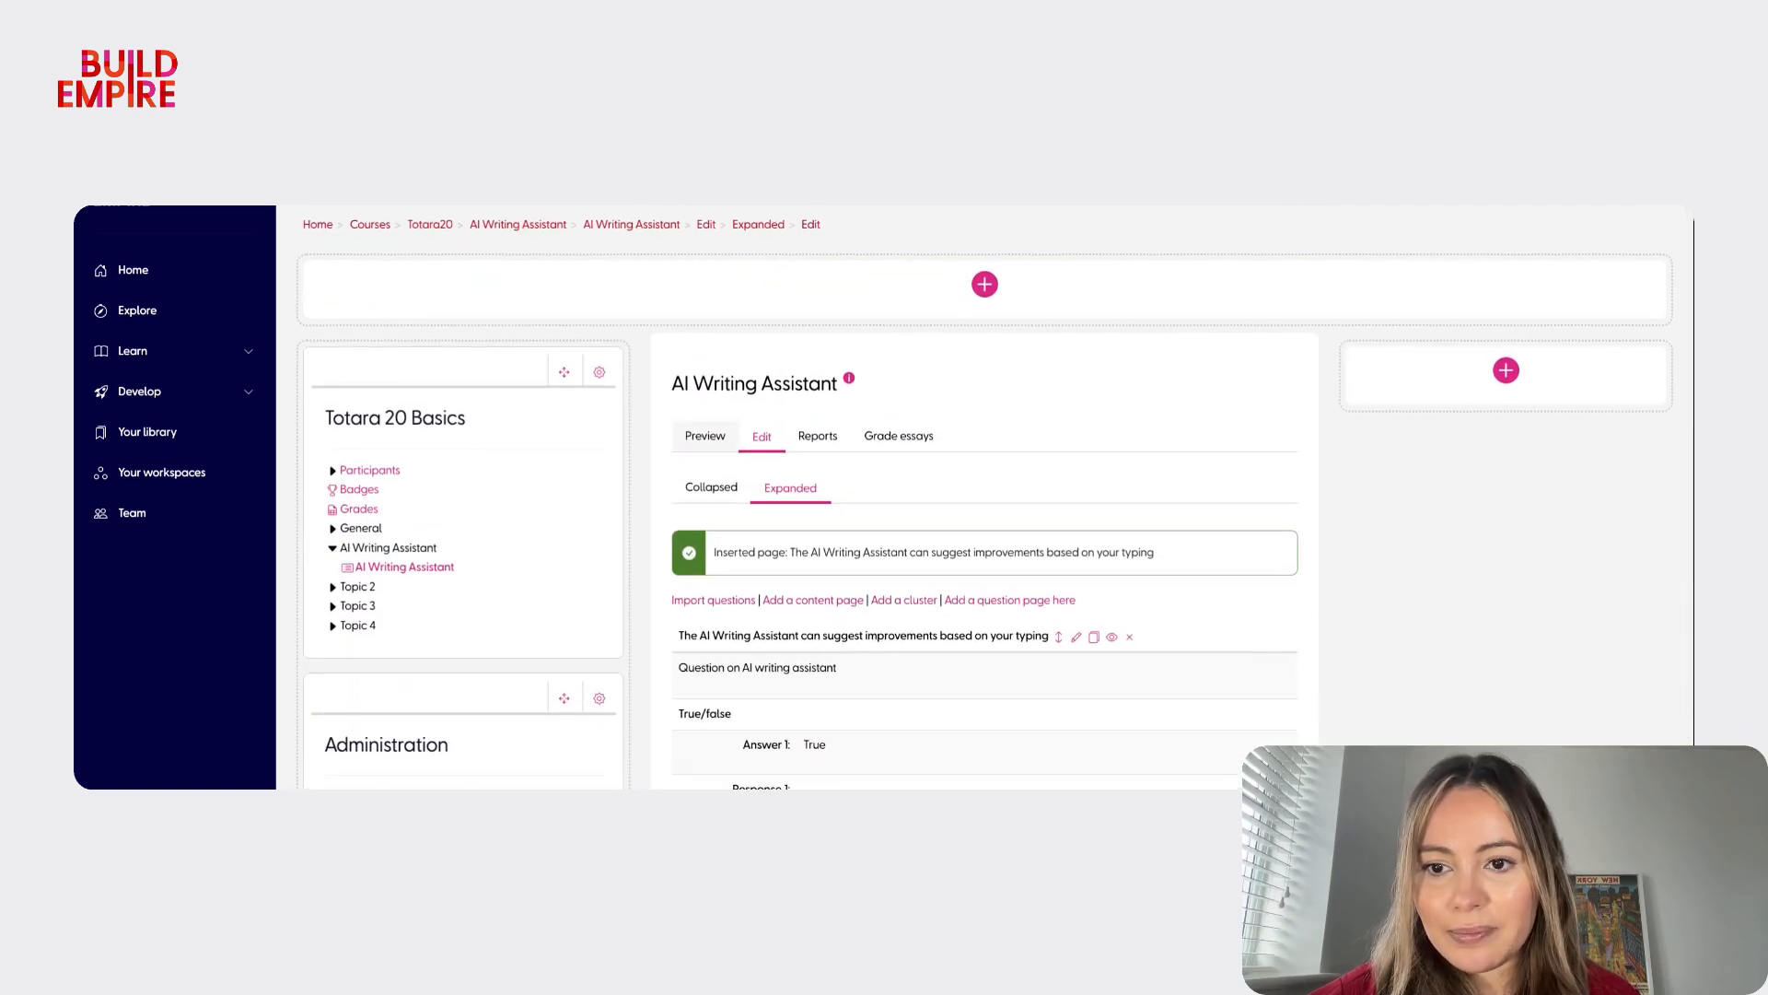
pyautogui.click(706, 436)
pyautogui.scroll(-1, 1047, 426)
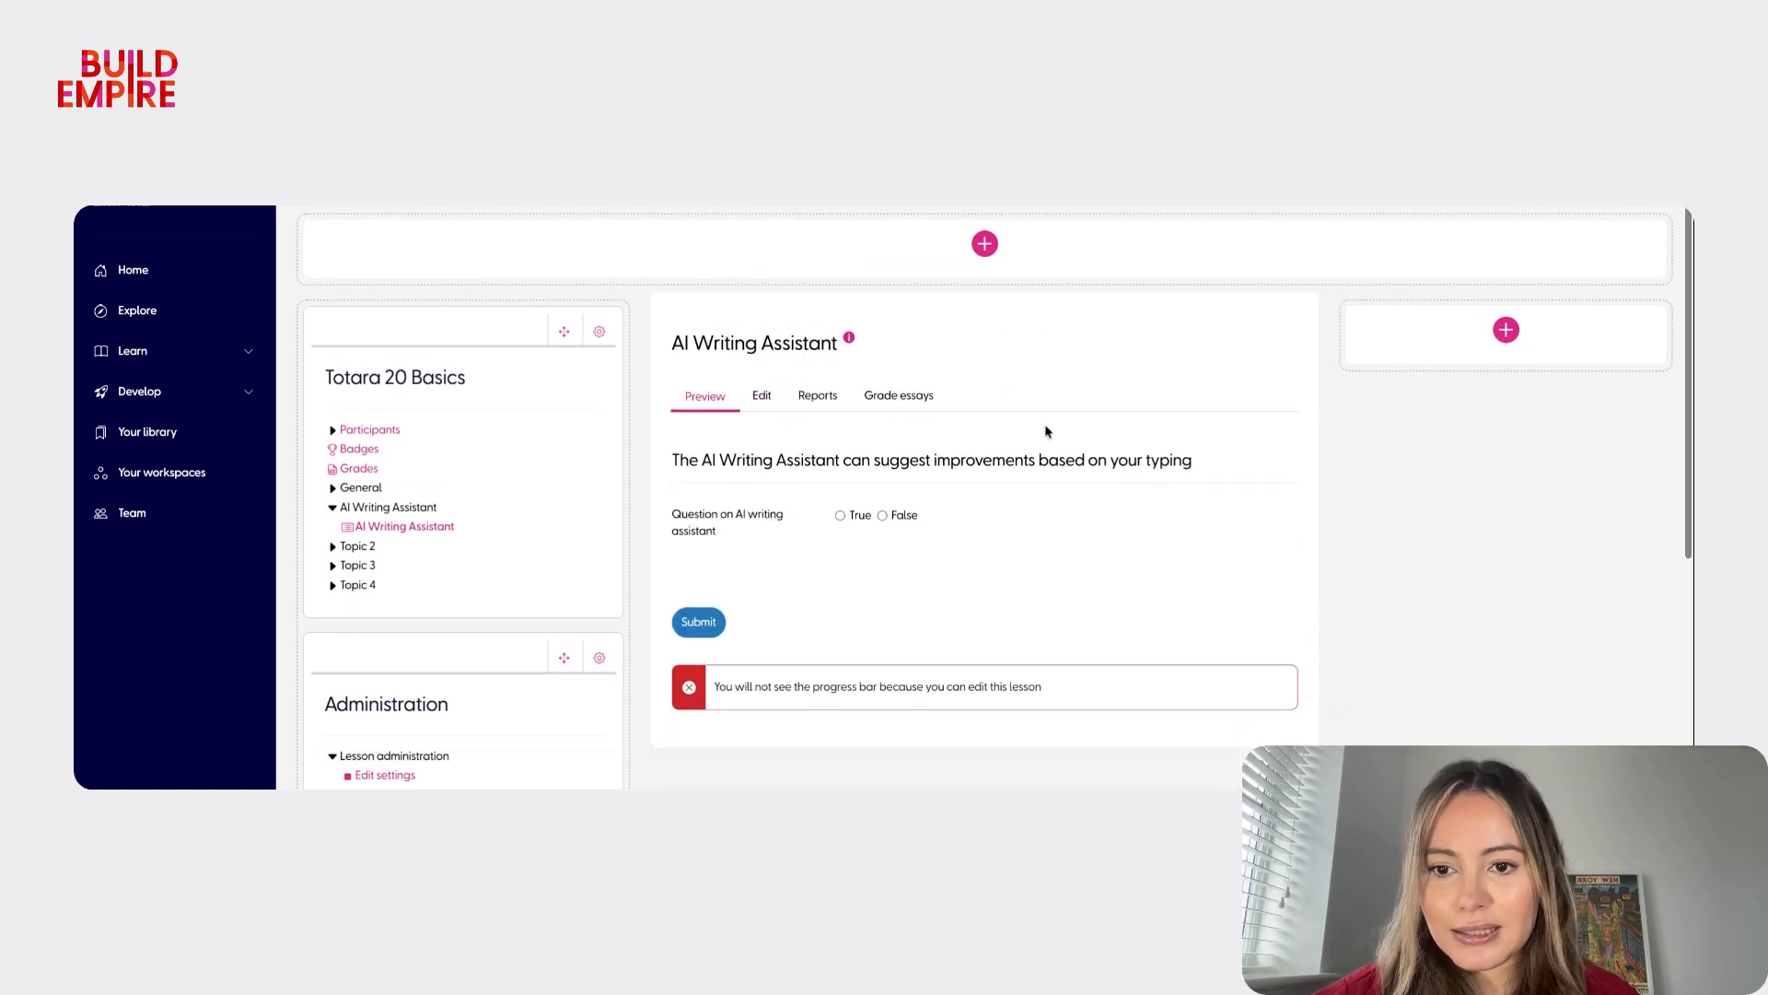
pyautogui.scroll(1, 855, 638)
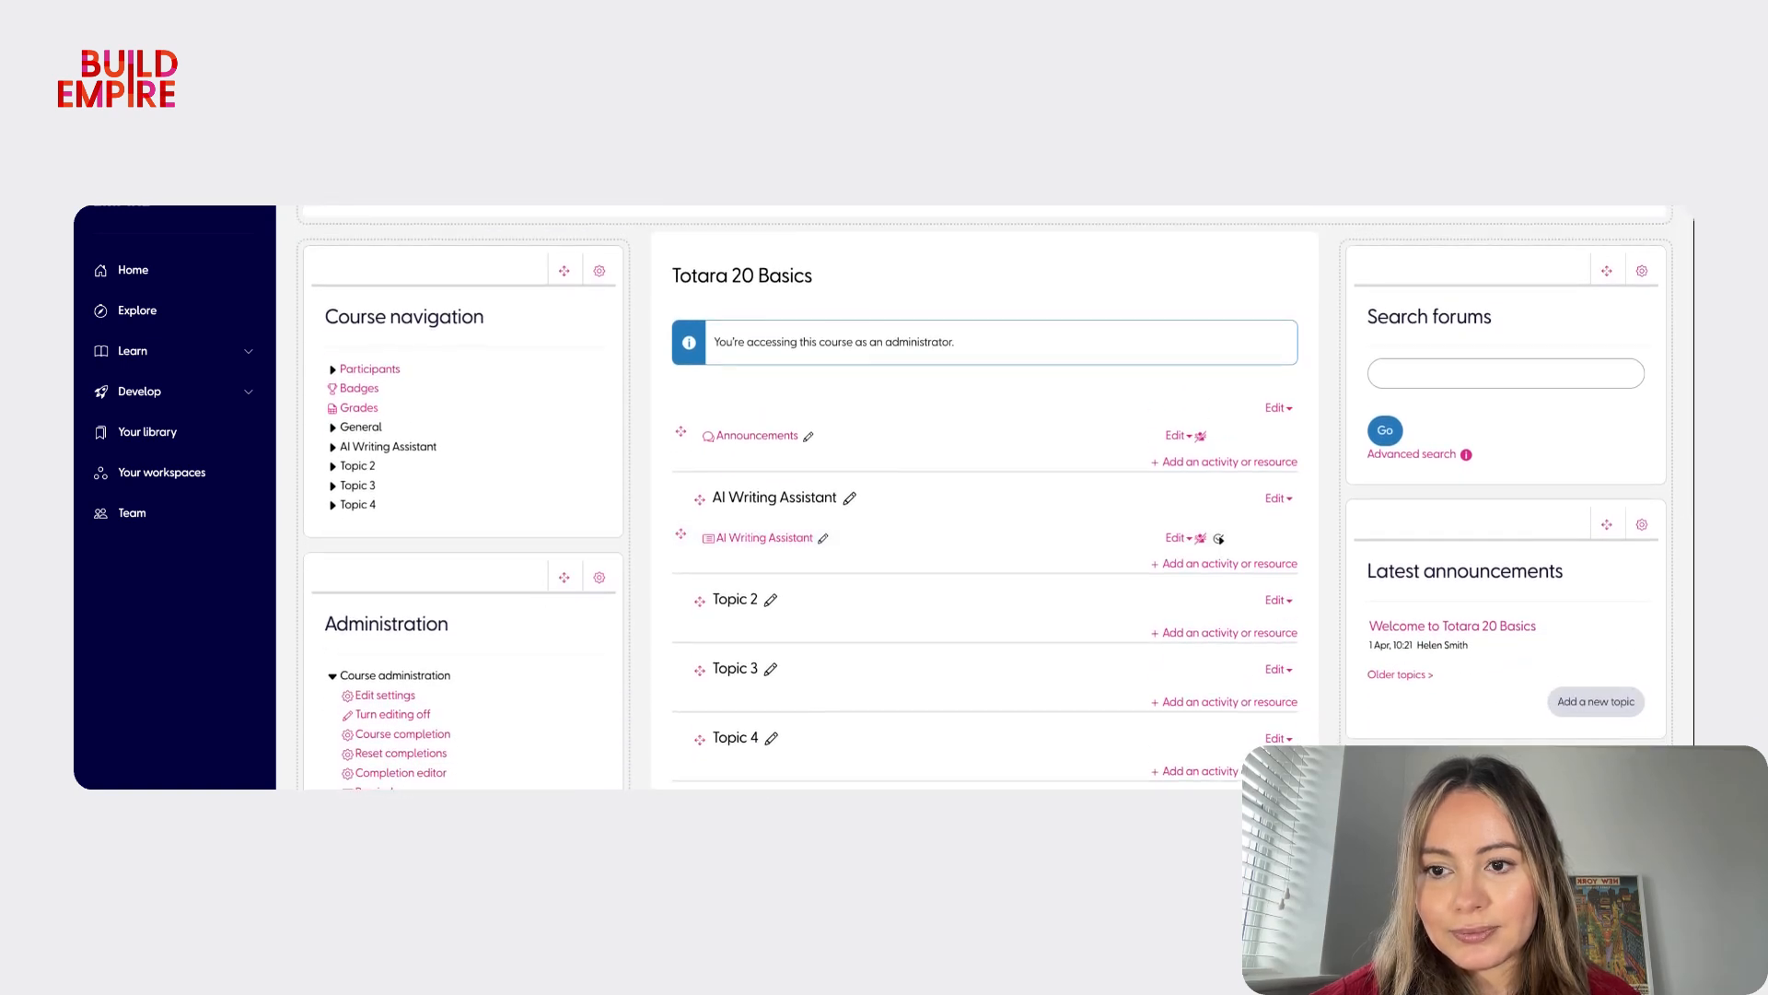
pyautogui.click(823, 538)
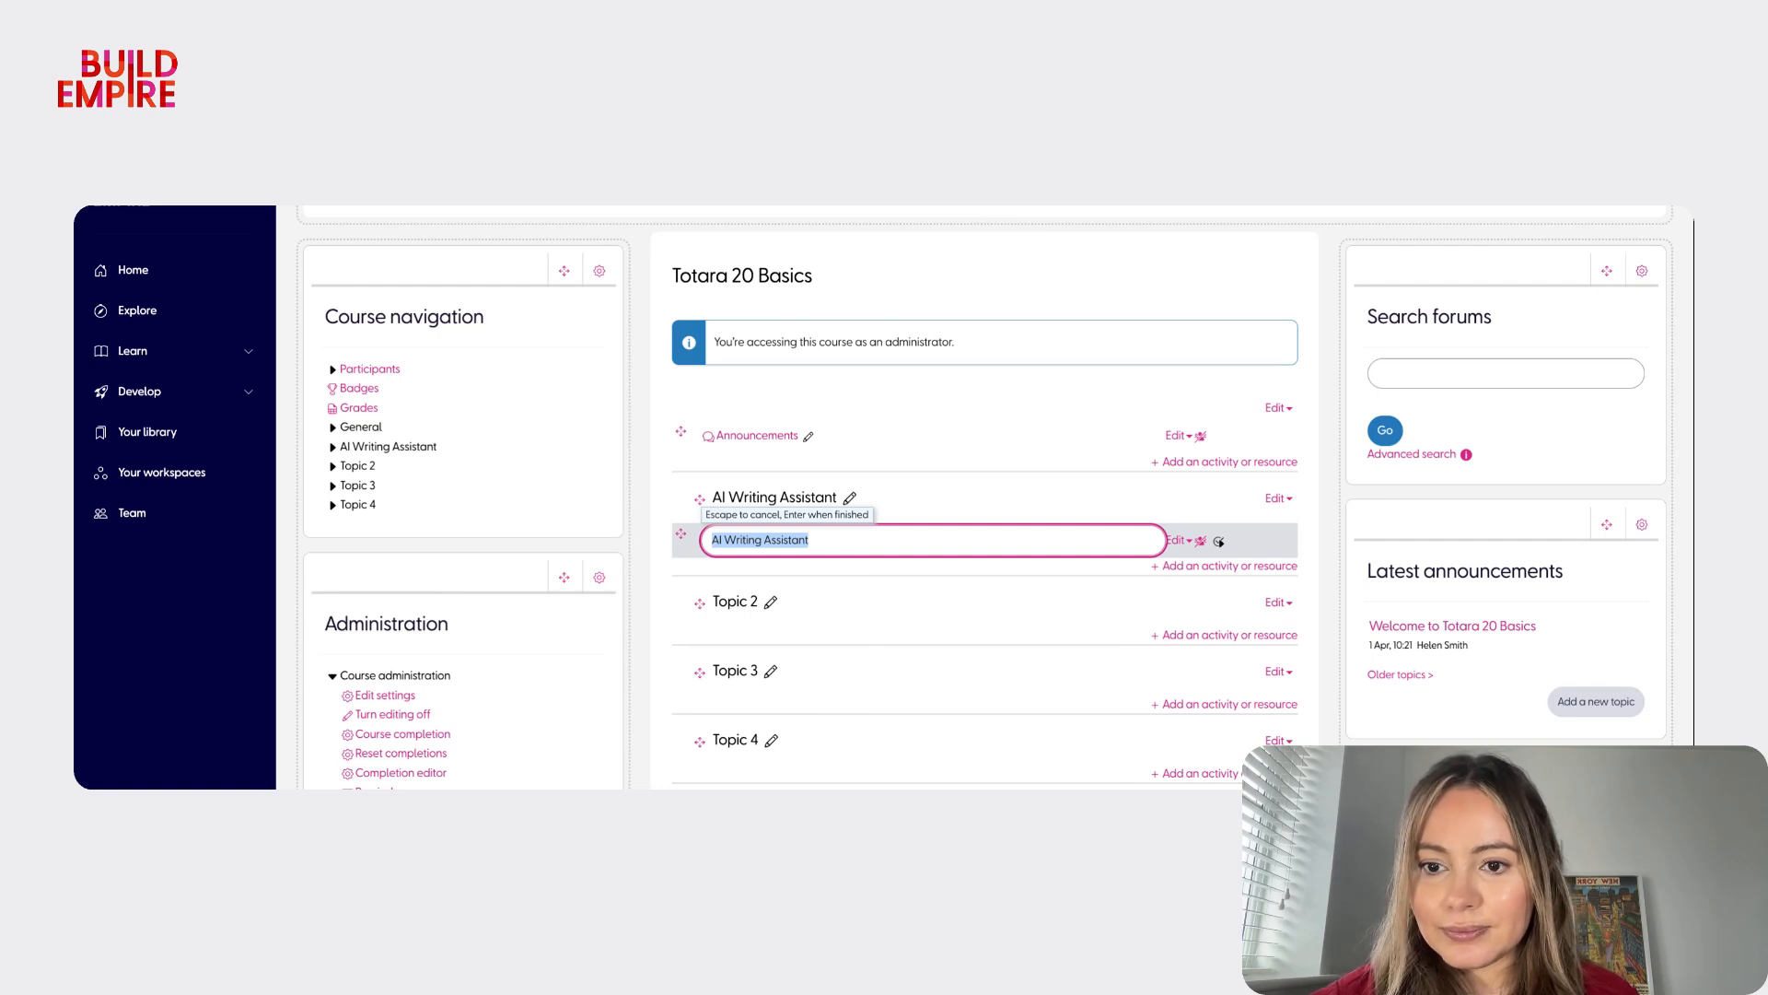
pyautogui.click(651, 624)
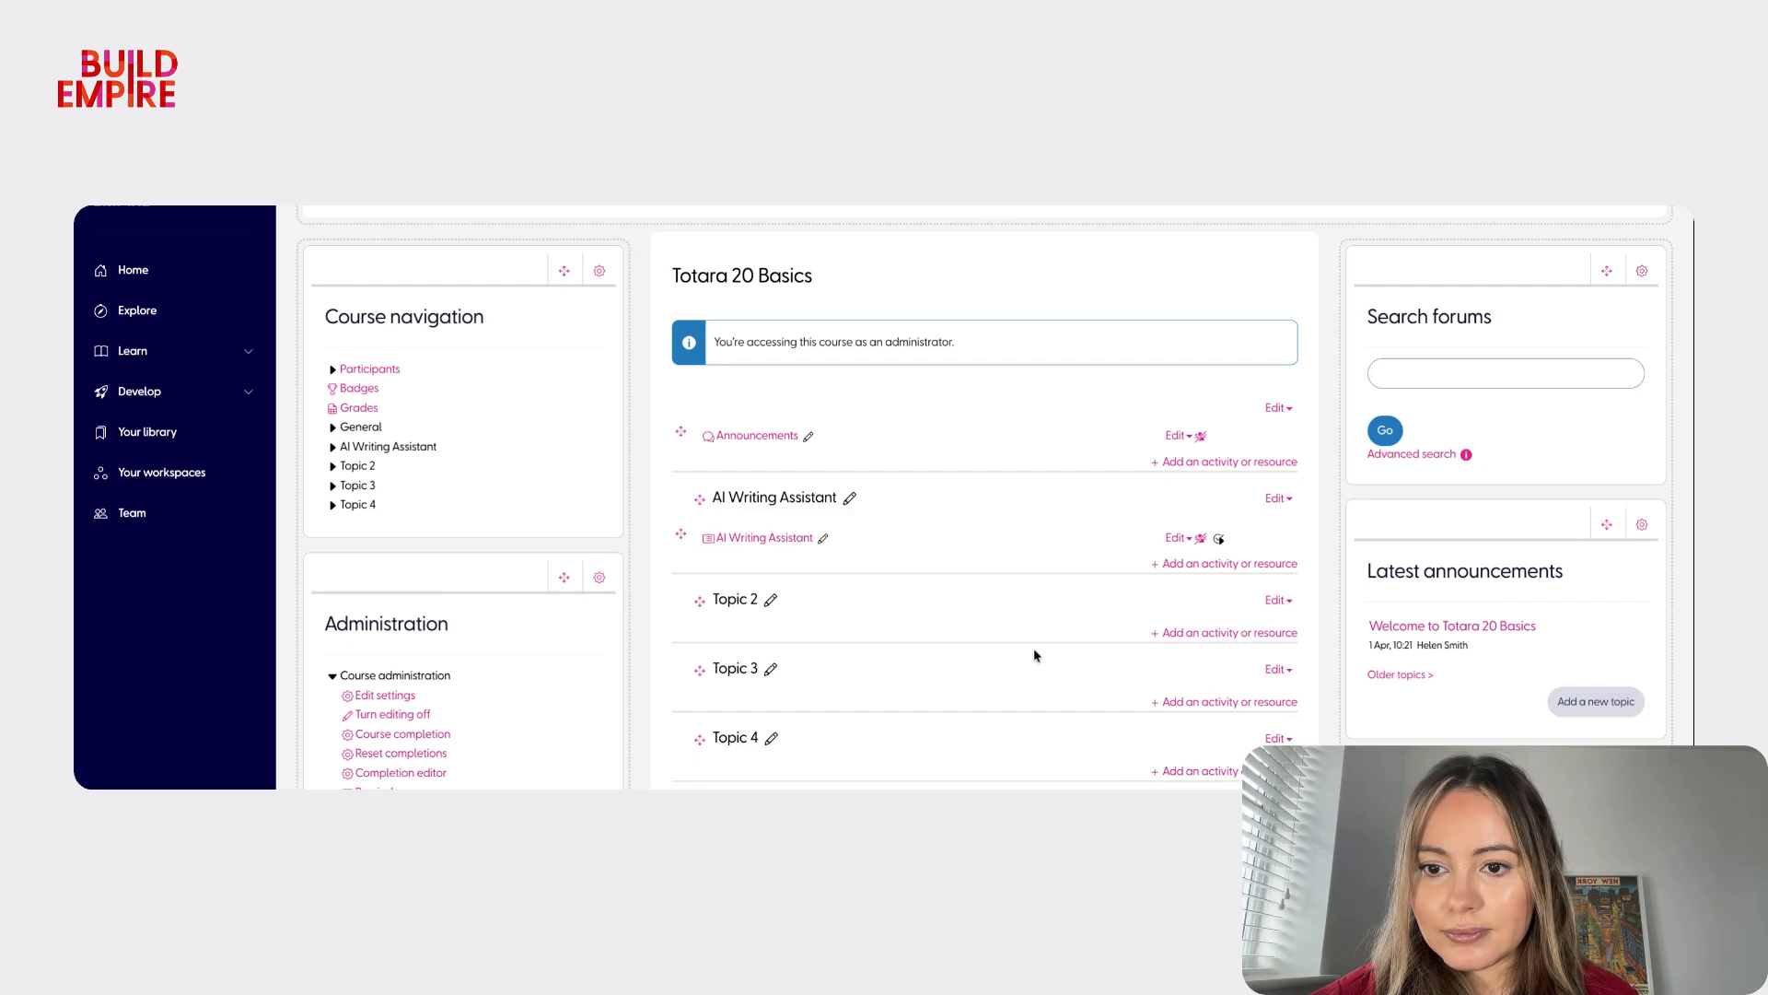
pyautogui.click(777, 540)
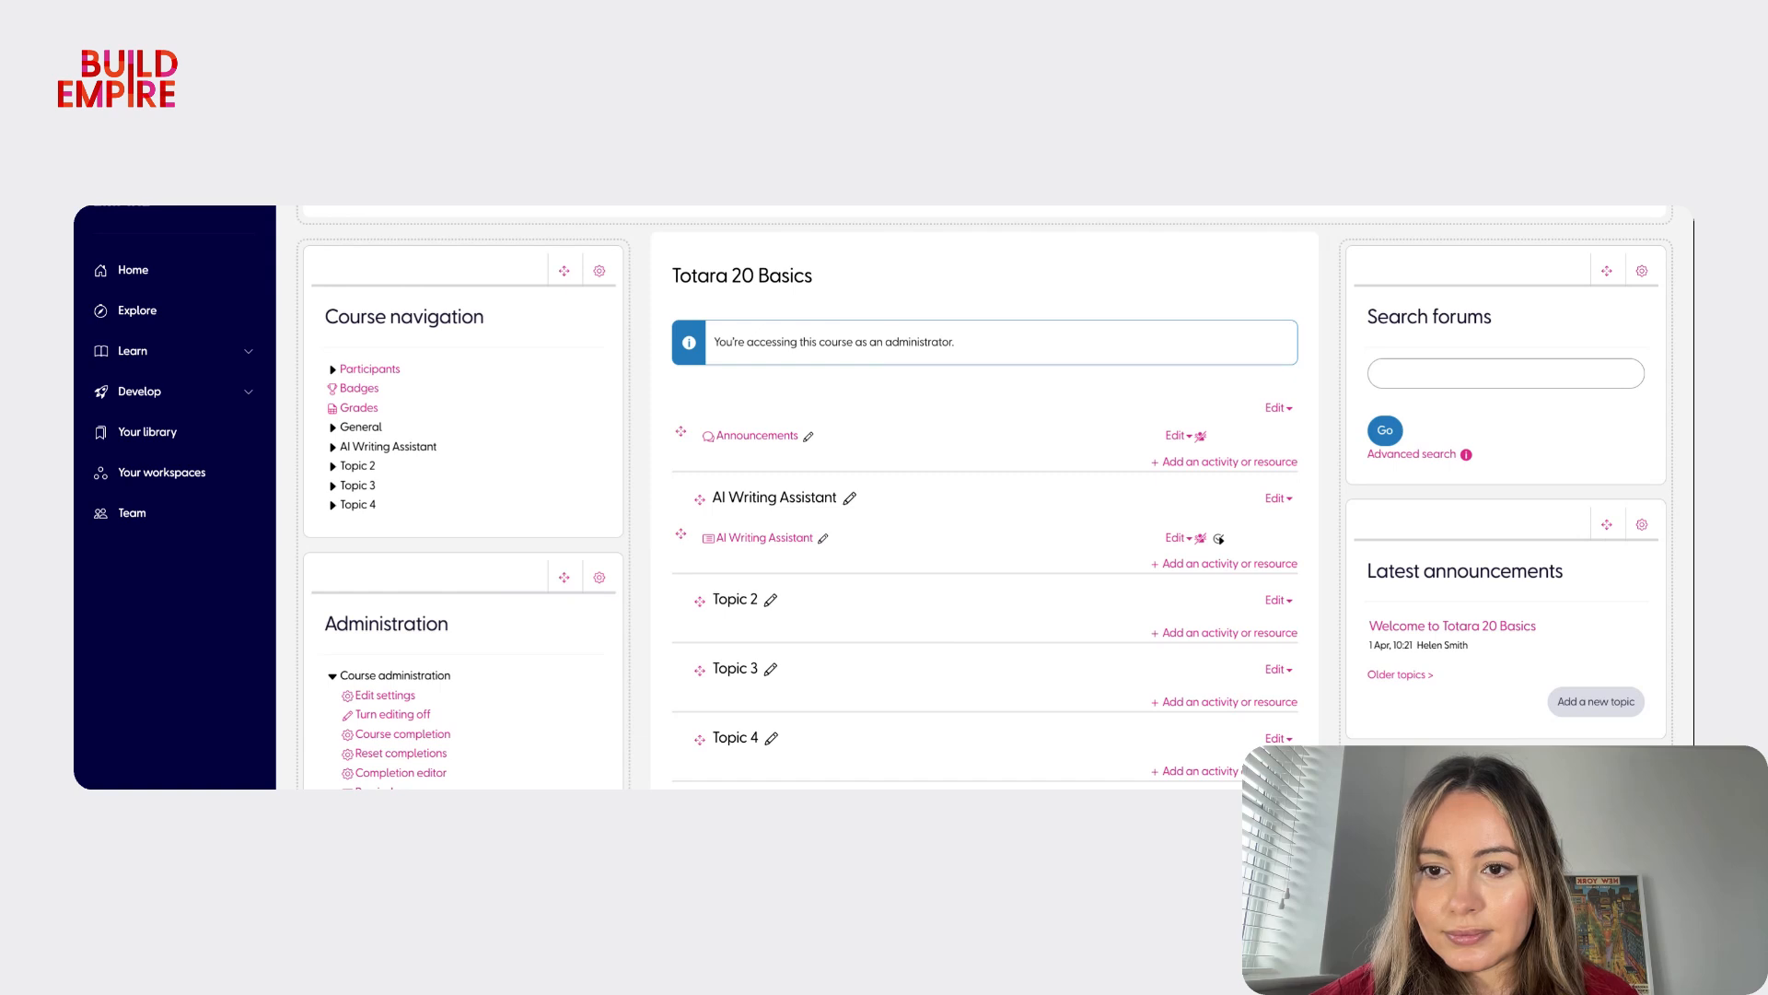
# - Rename Topic 2 to "Learner Self-Enrolment" and add a Forum activity to that topic
pyautogui.scroll(-1, 997, 583)
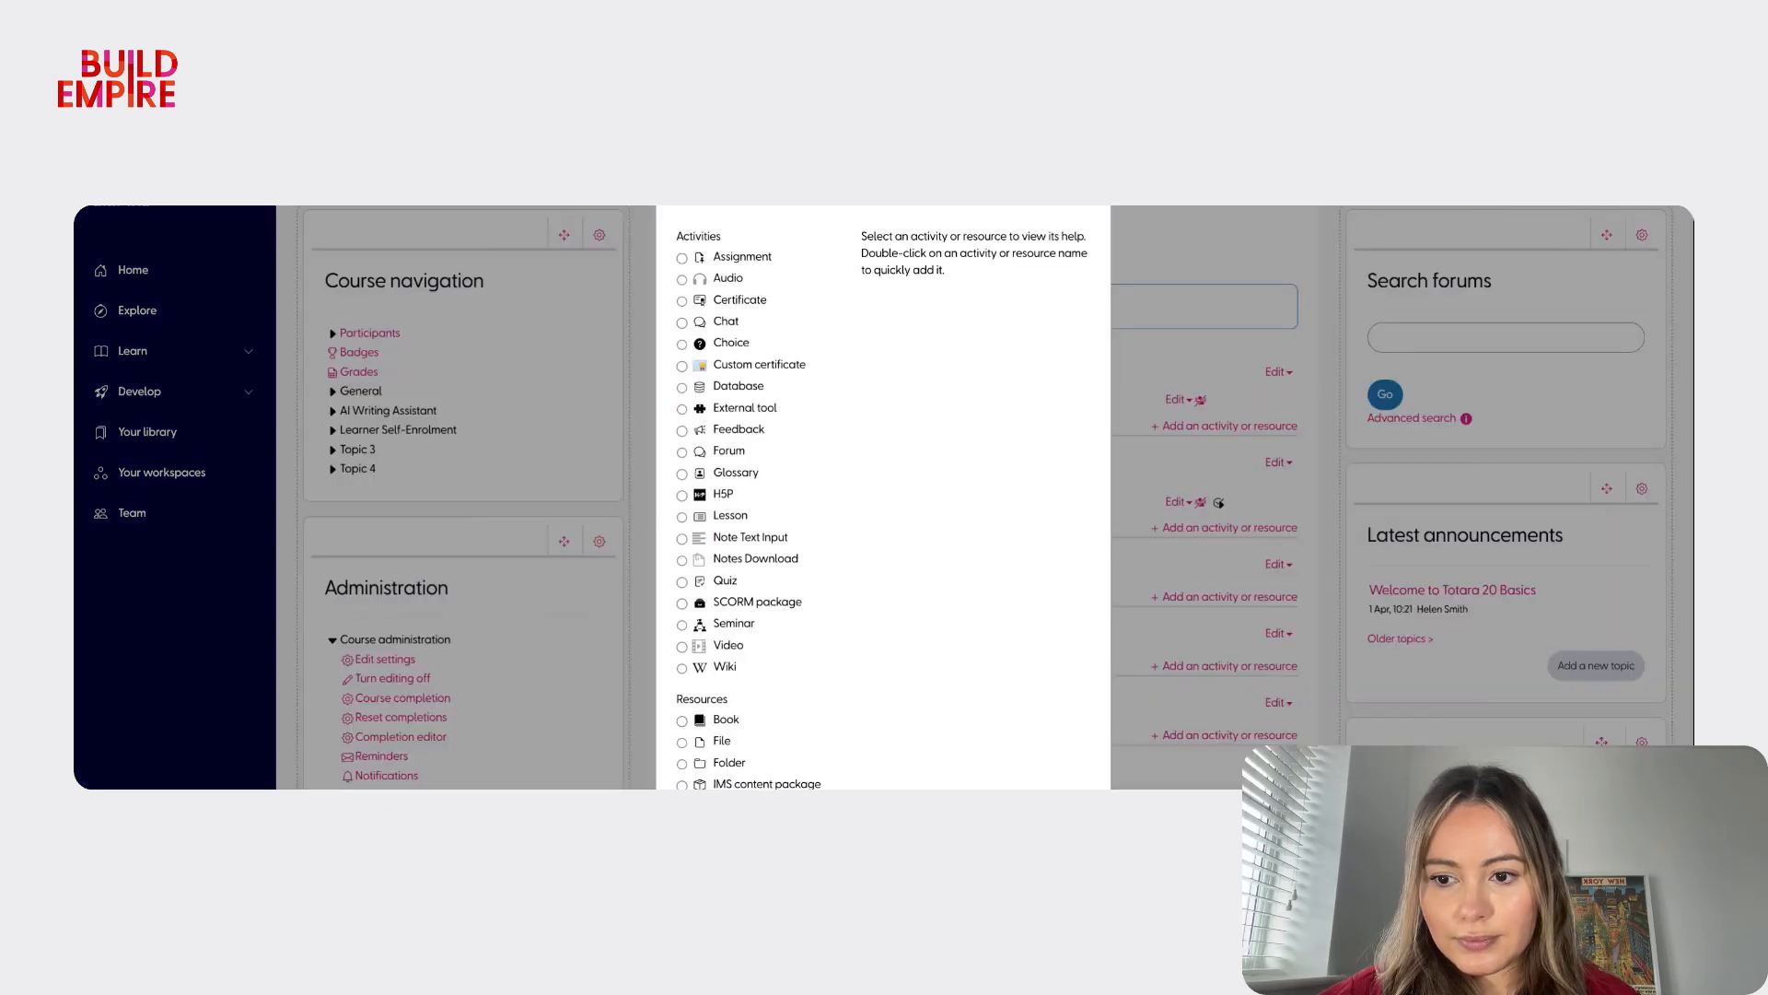
pyautogui.scroll(-2, 1007, 448)
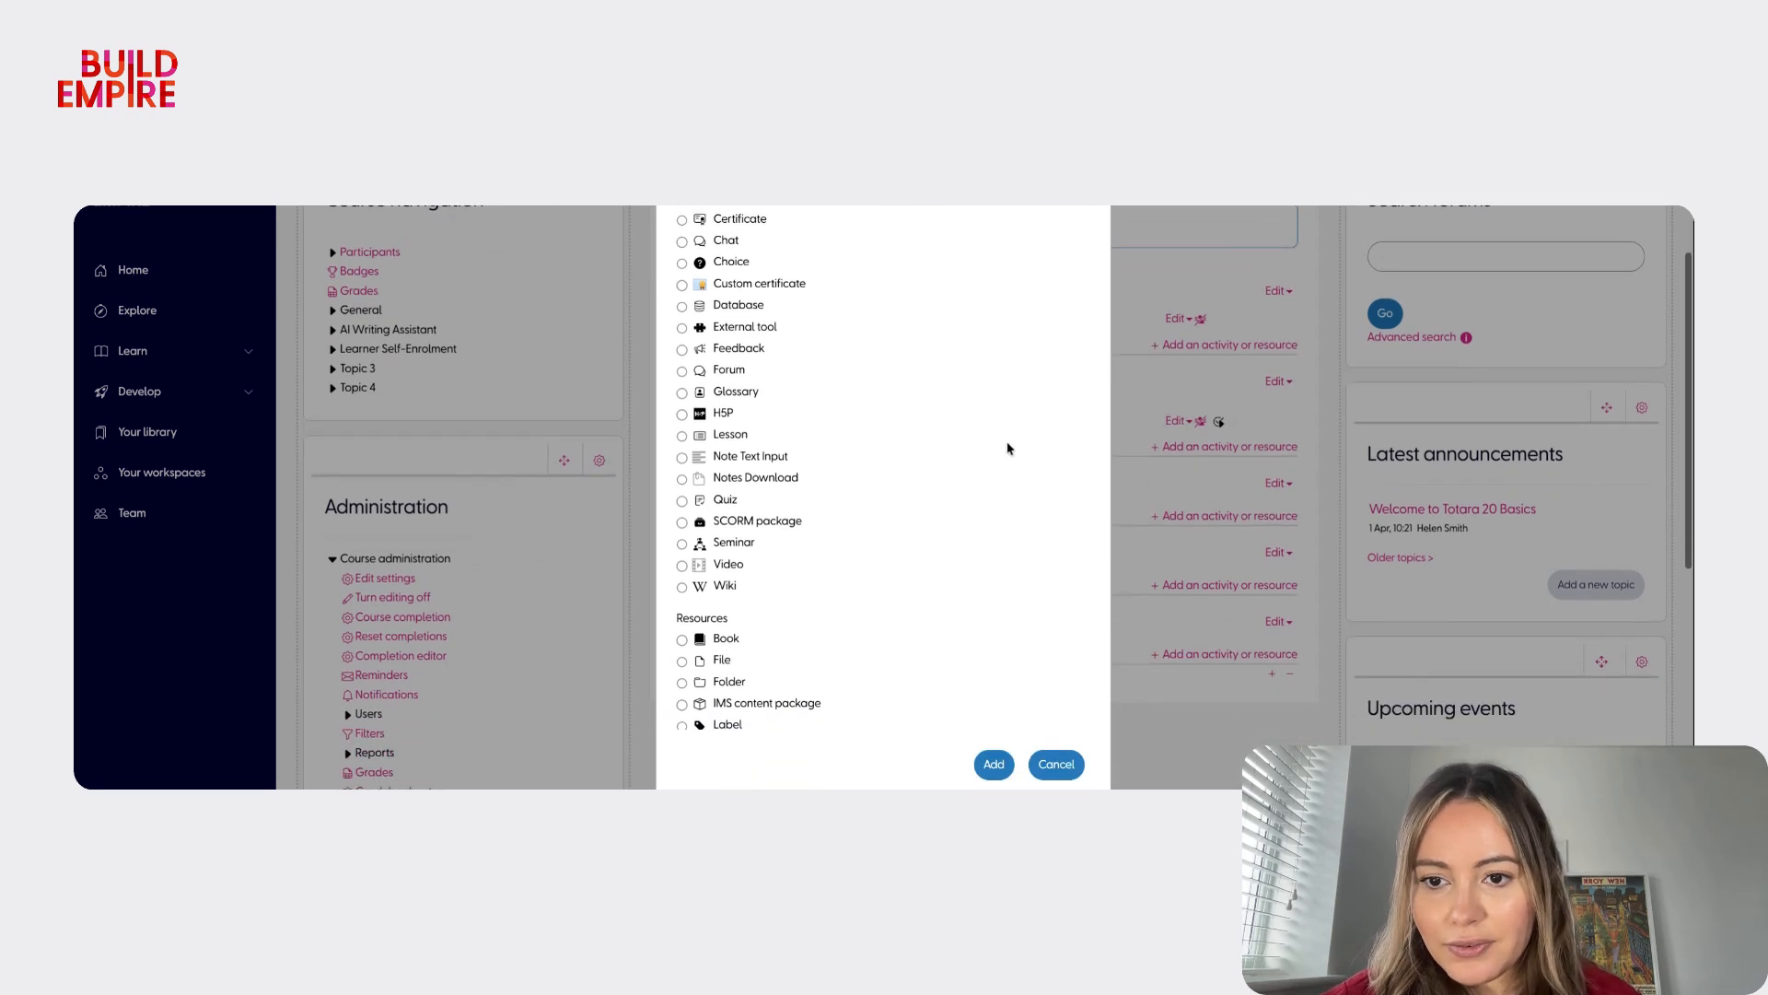
pyautogui.scroll(3, 1010, 446)
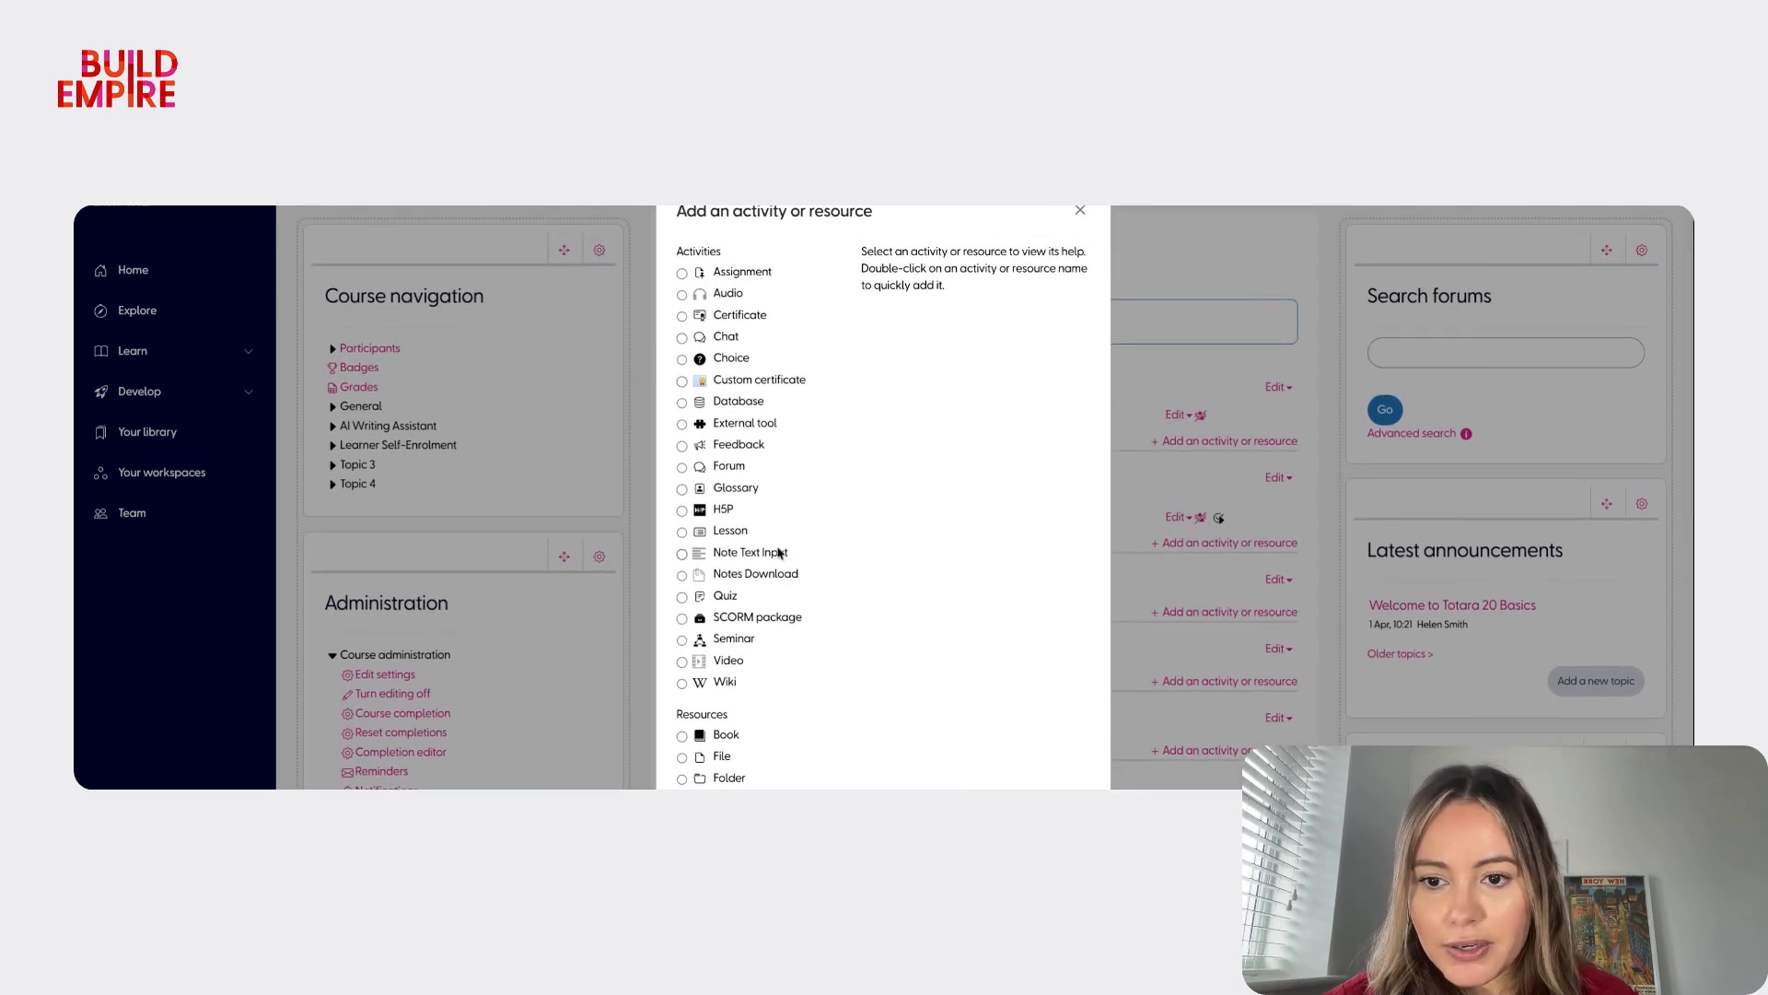
pyautogui.click(731, 469)
pyautogui.scroll(-1, 991, 531)
pyautogui.scroll(-4, 984, 639)
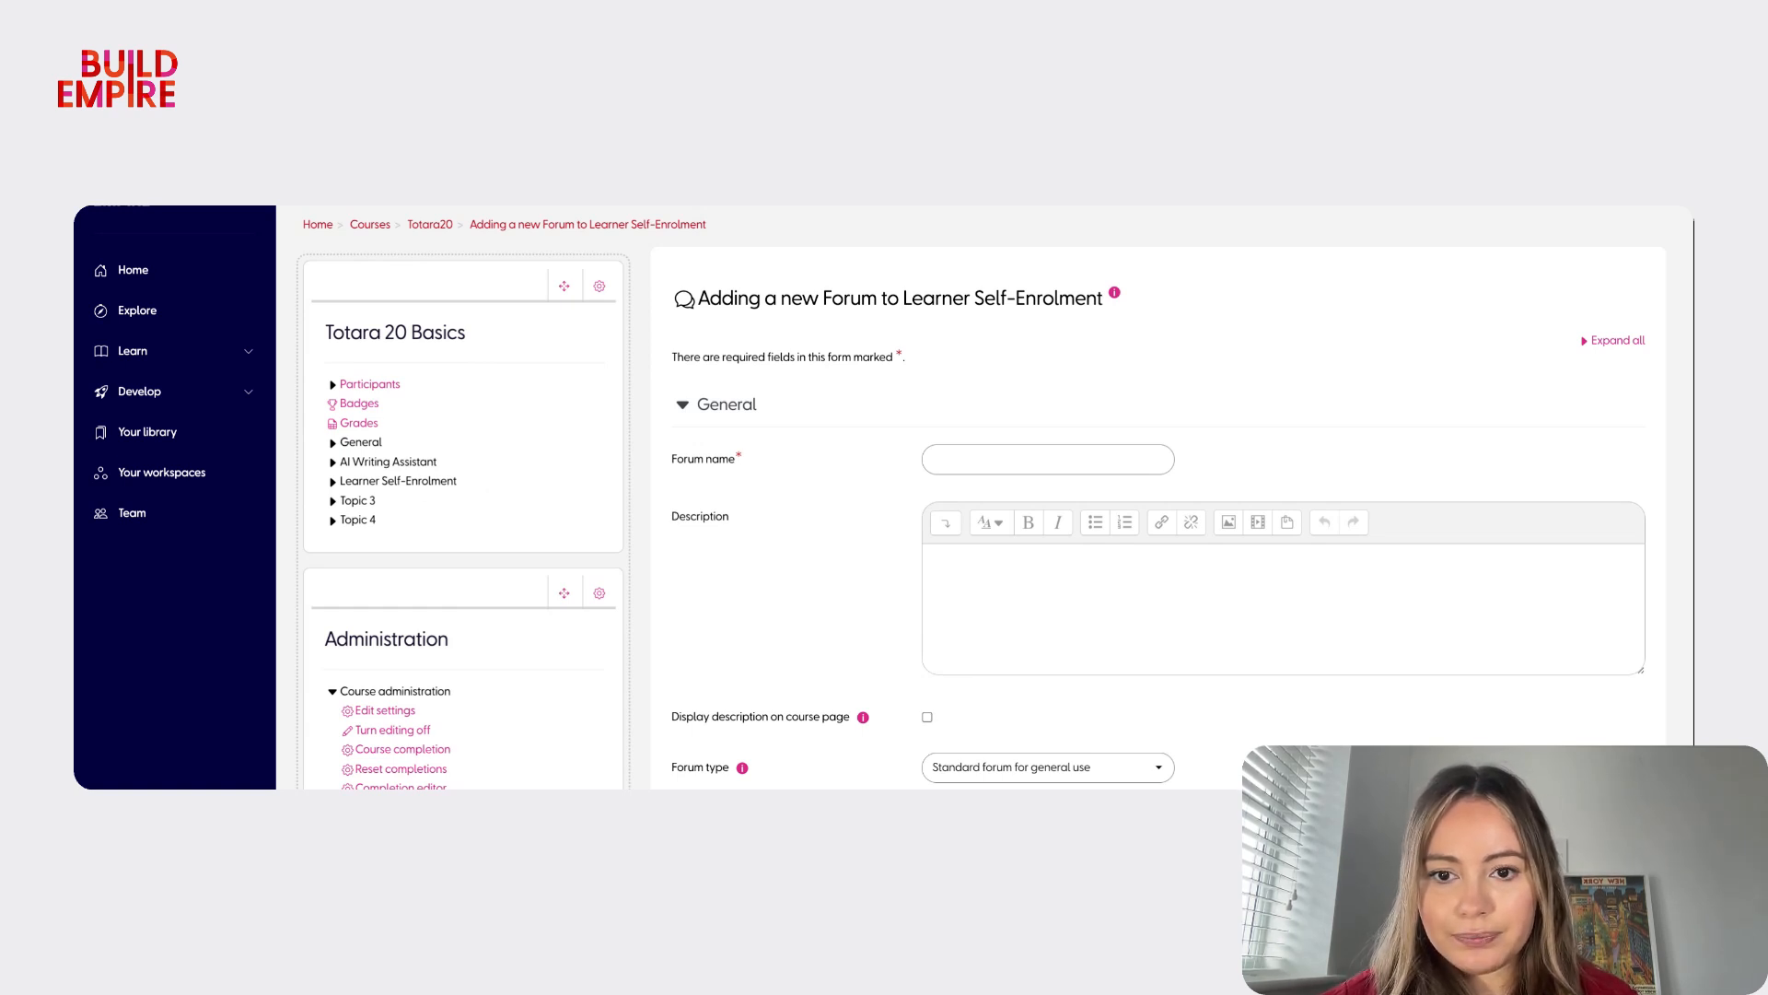
# - Name the forum "Self-Enrolment Experience" and describe it as "Share how self-enrolment works for you and any questions you have."
pyautogui.click(981, 459)
pyautogui.write('Self-Enrolment Experience')
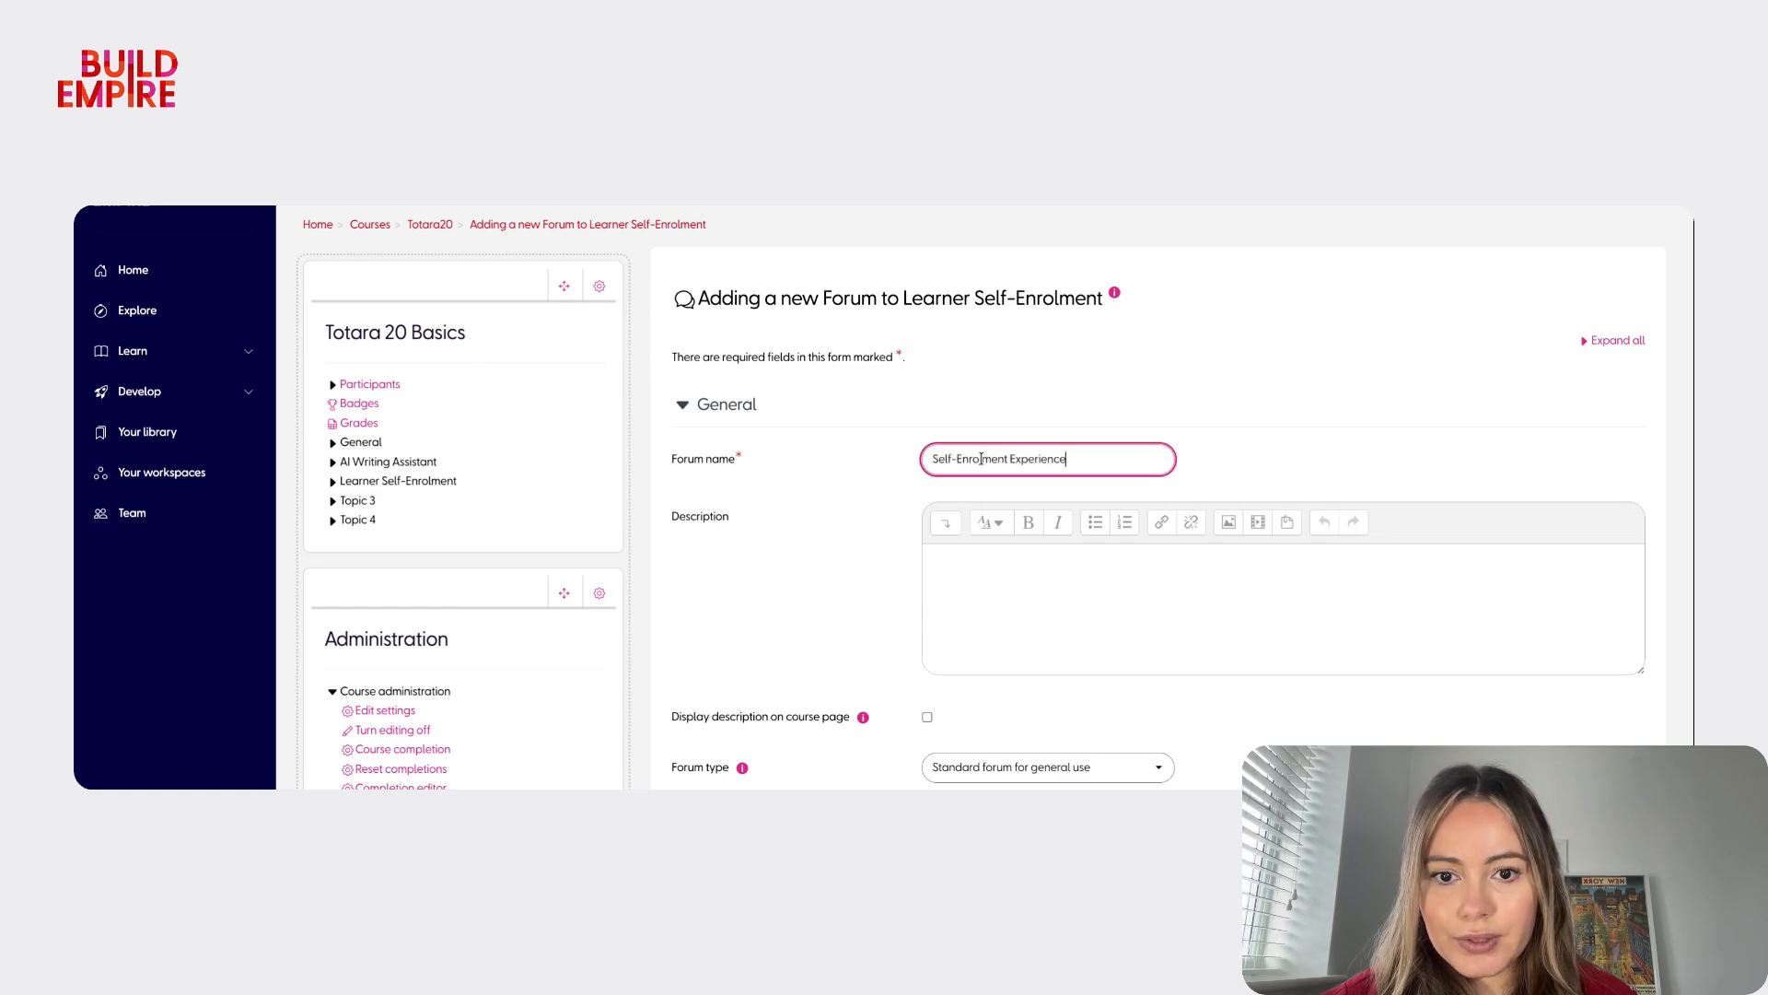
pyautogui.click(996, 579)
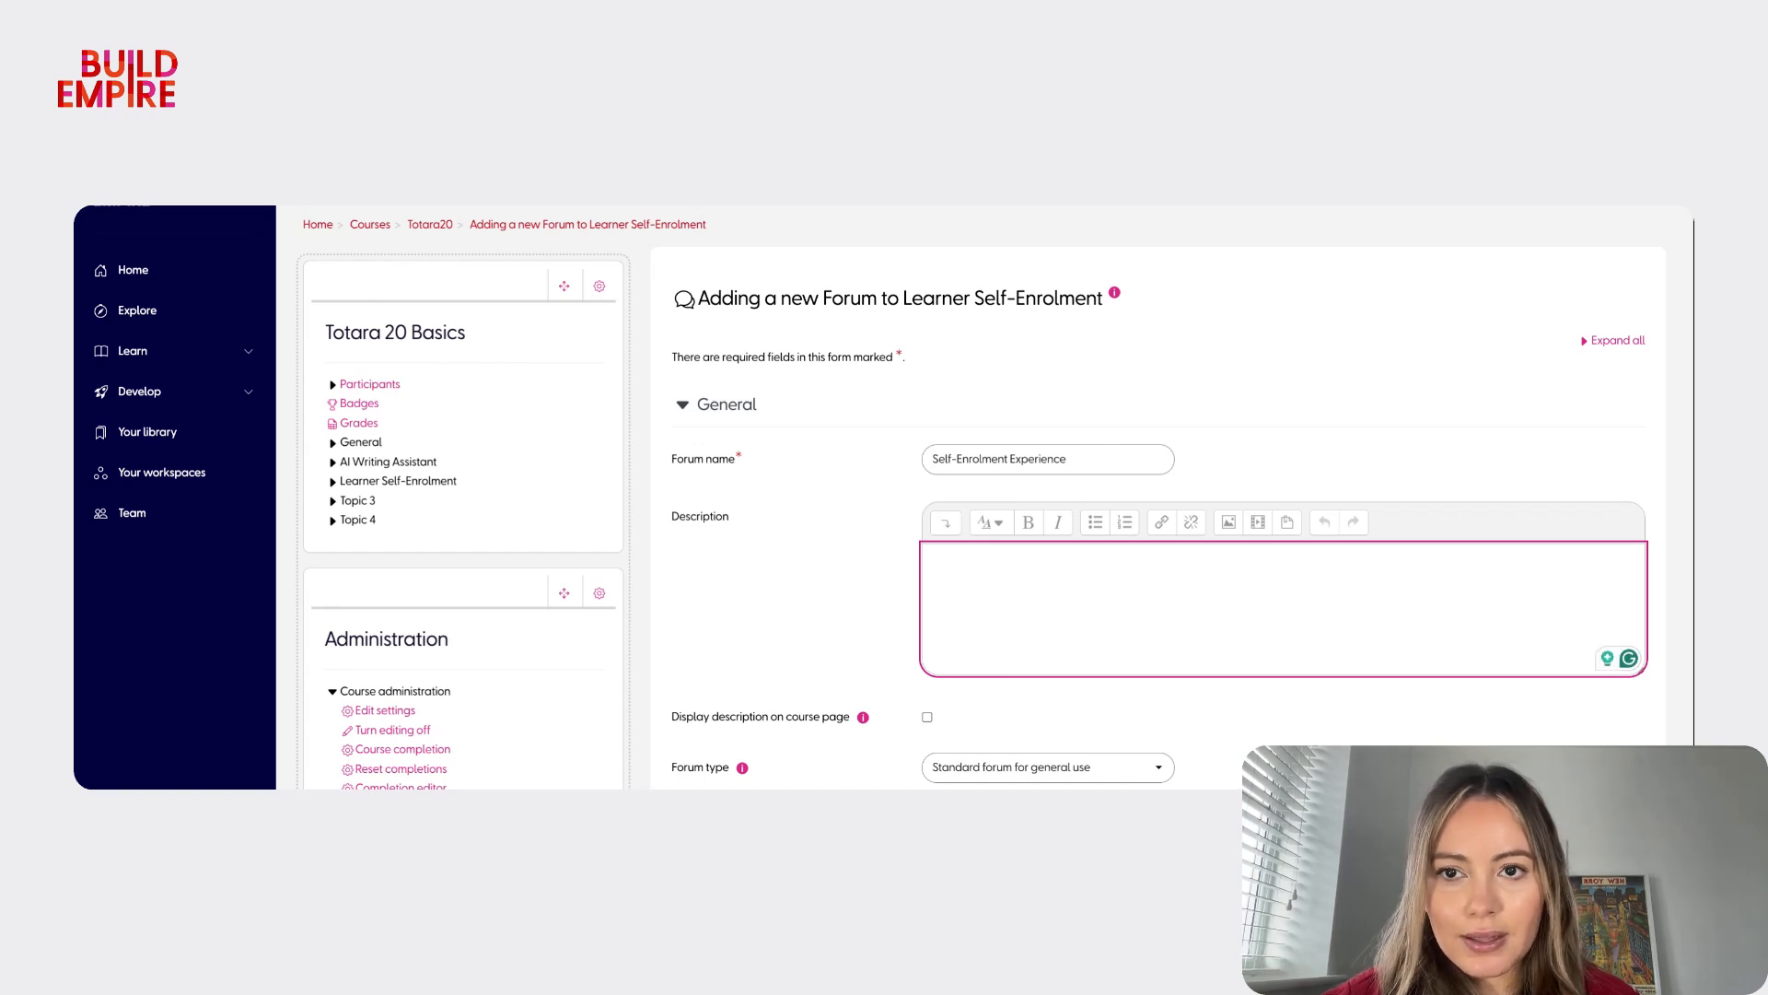
pyautogui.write('Share how self-enrolmen')
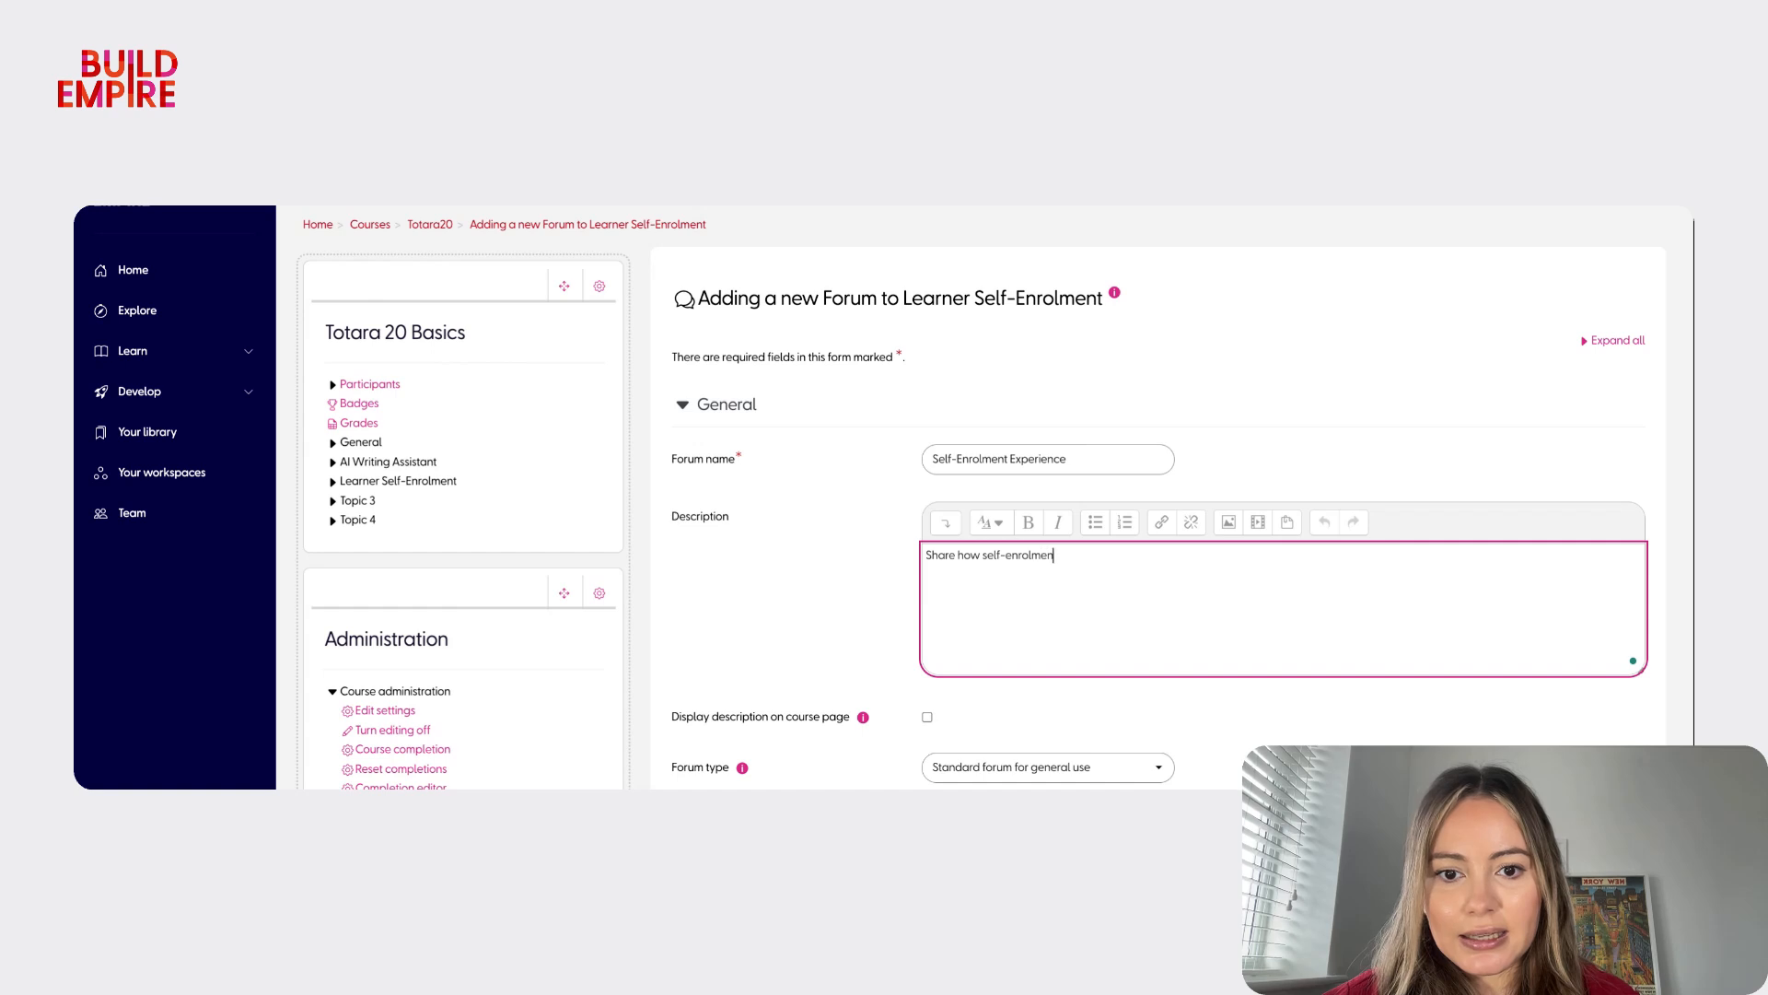
pyautogui.write('t works for you and an')
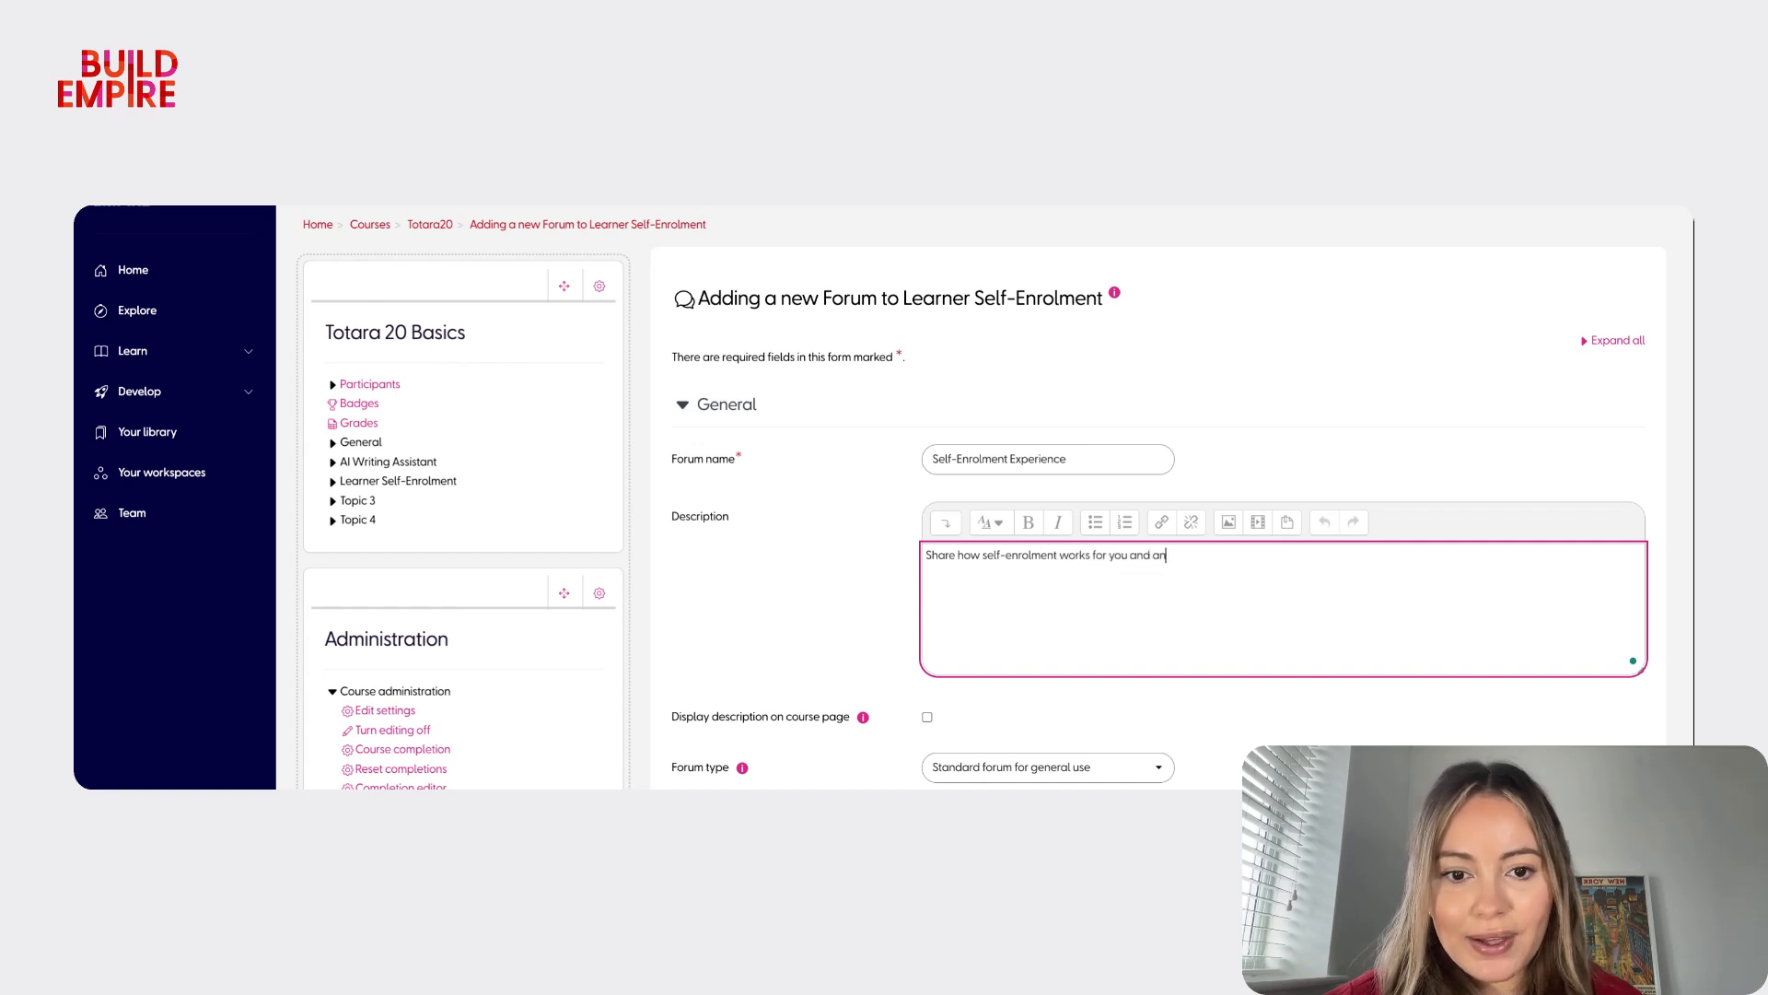
pyautogui.write('y questions you have.')
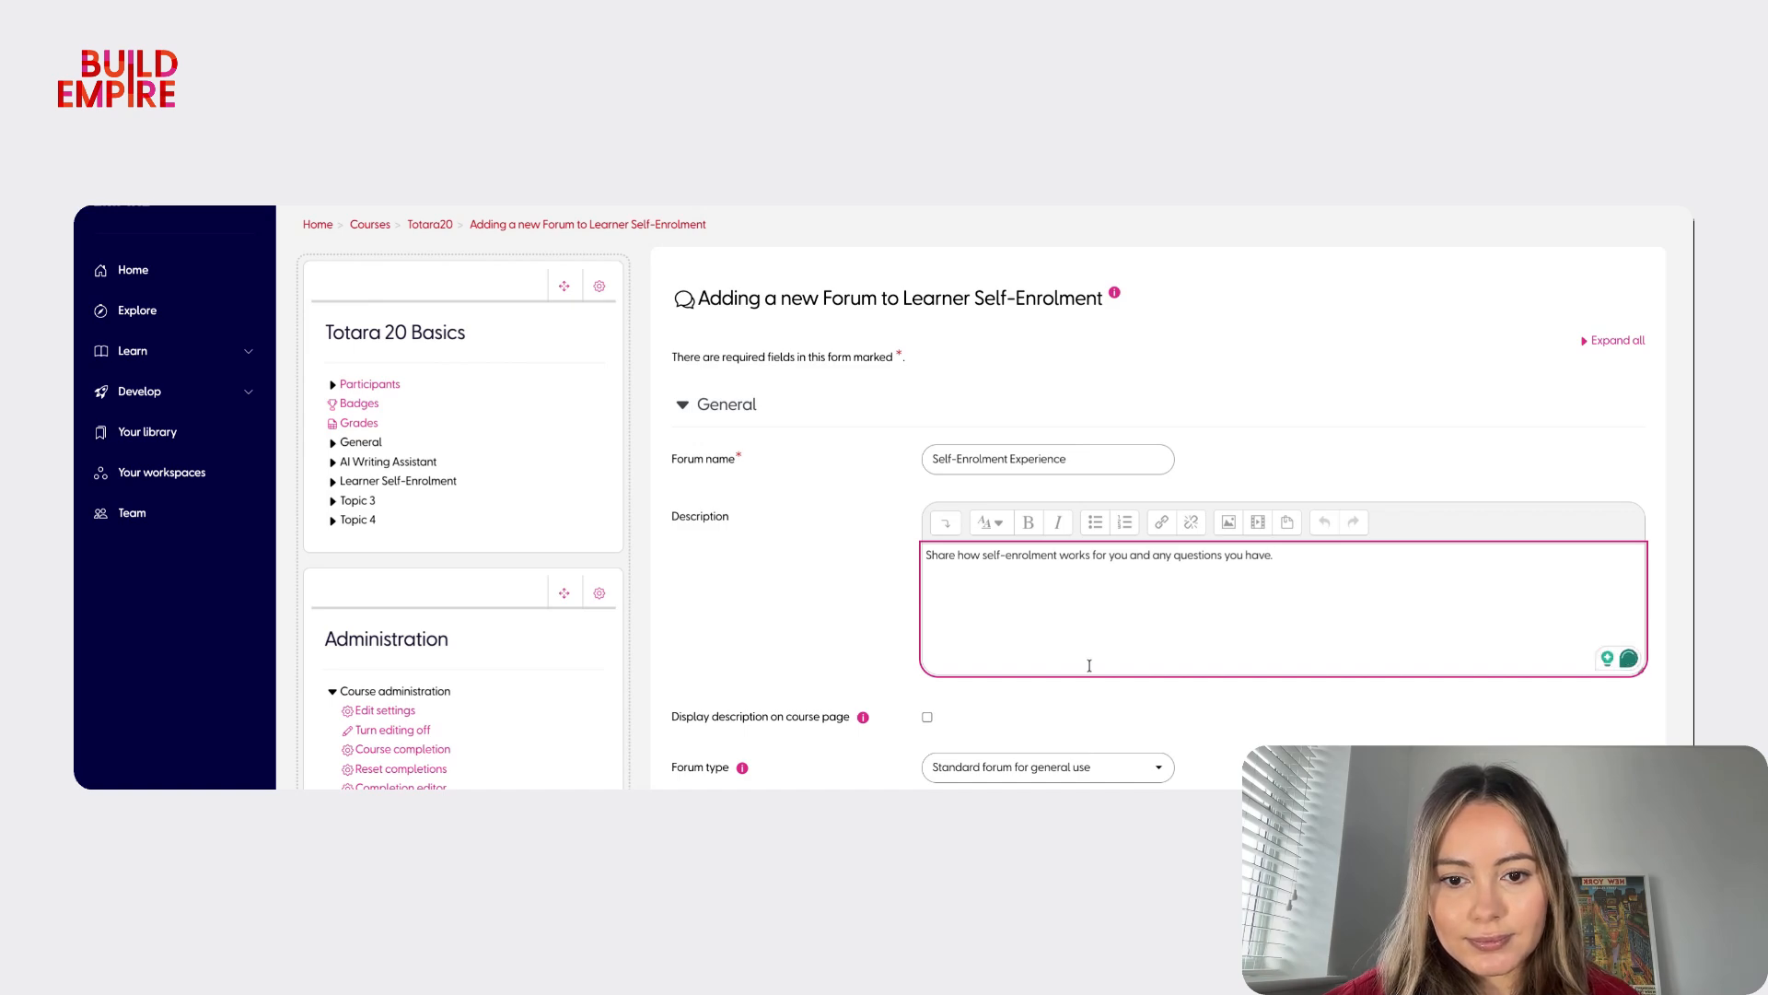
# - Look through the forum's attachment, subscription, discussion locking, grade and ratings settings
pyautogui.scroll(-1, 986, 497)
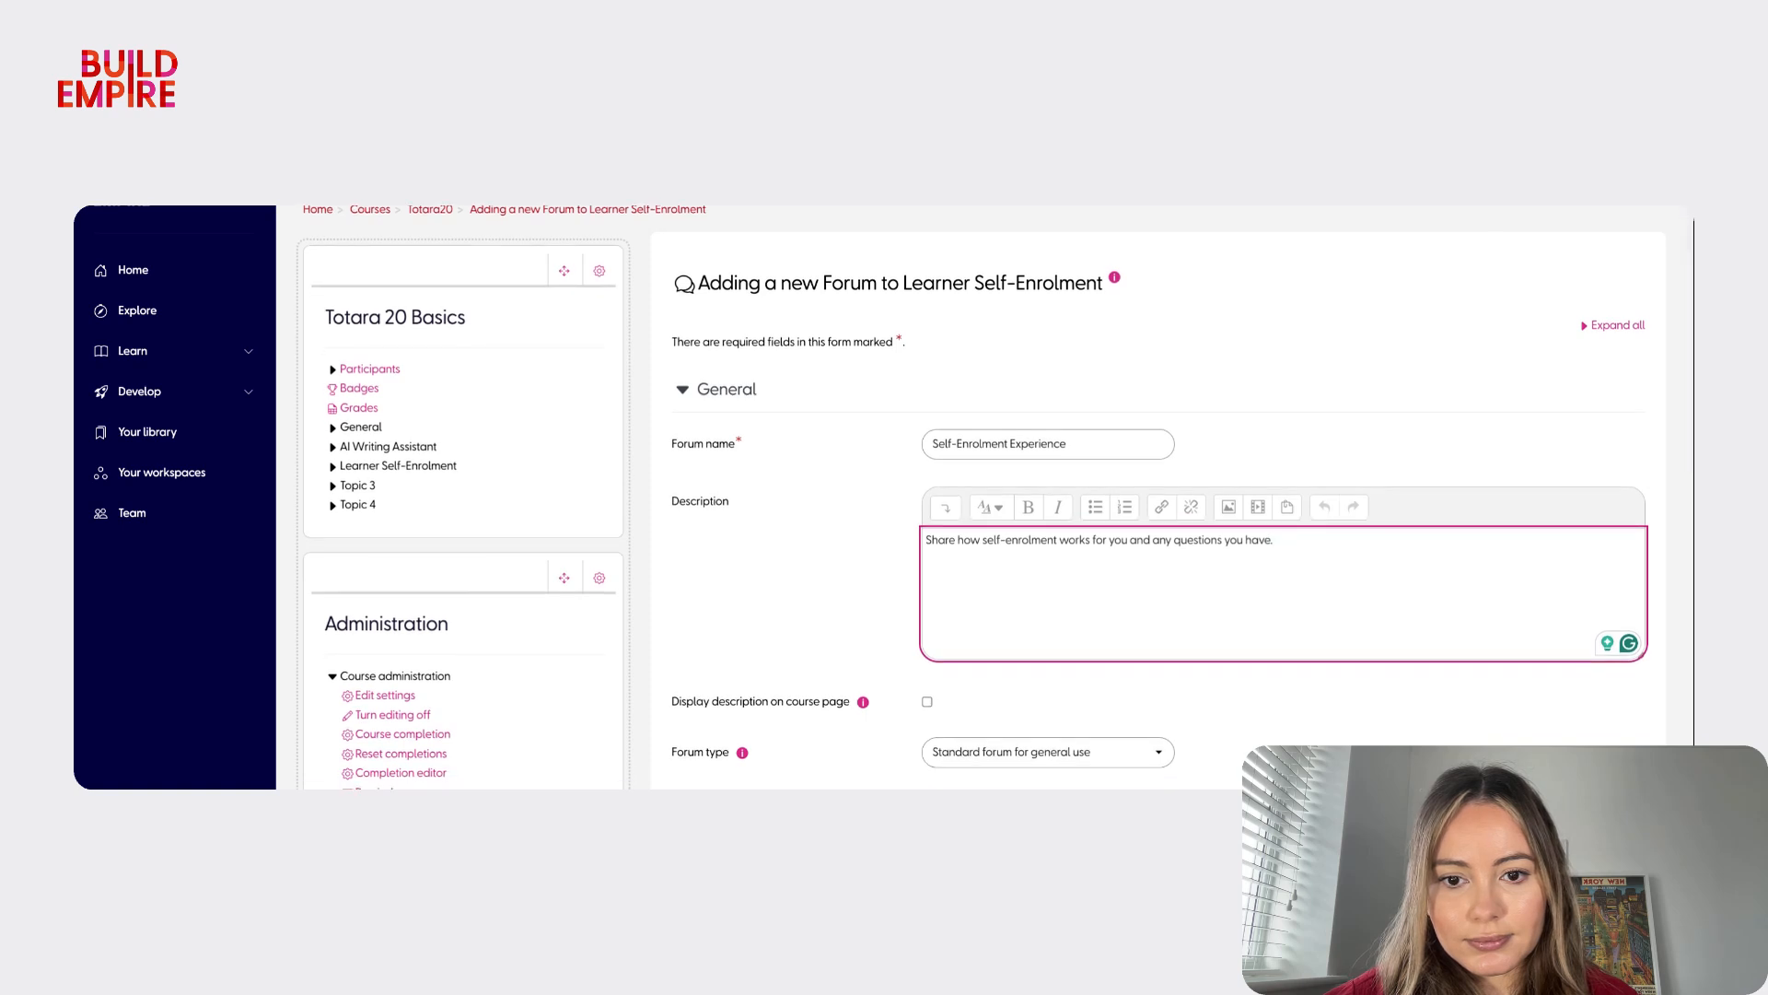
pyautogui.scroll(-3, 1048, 672)
pyautogui.click(884, 672)
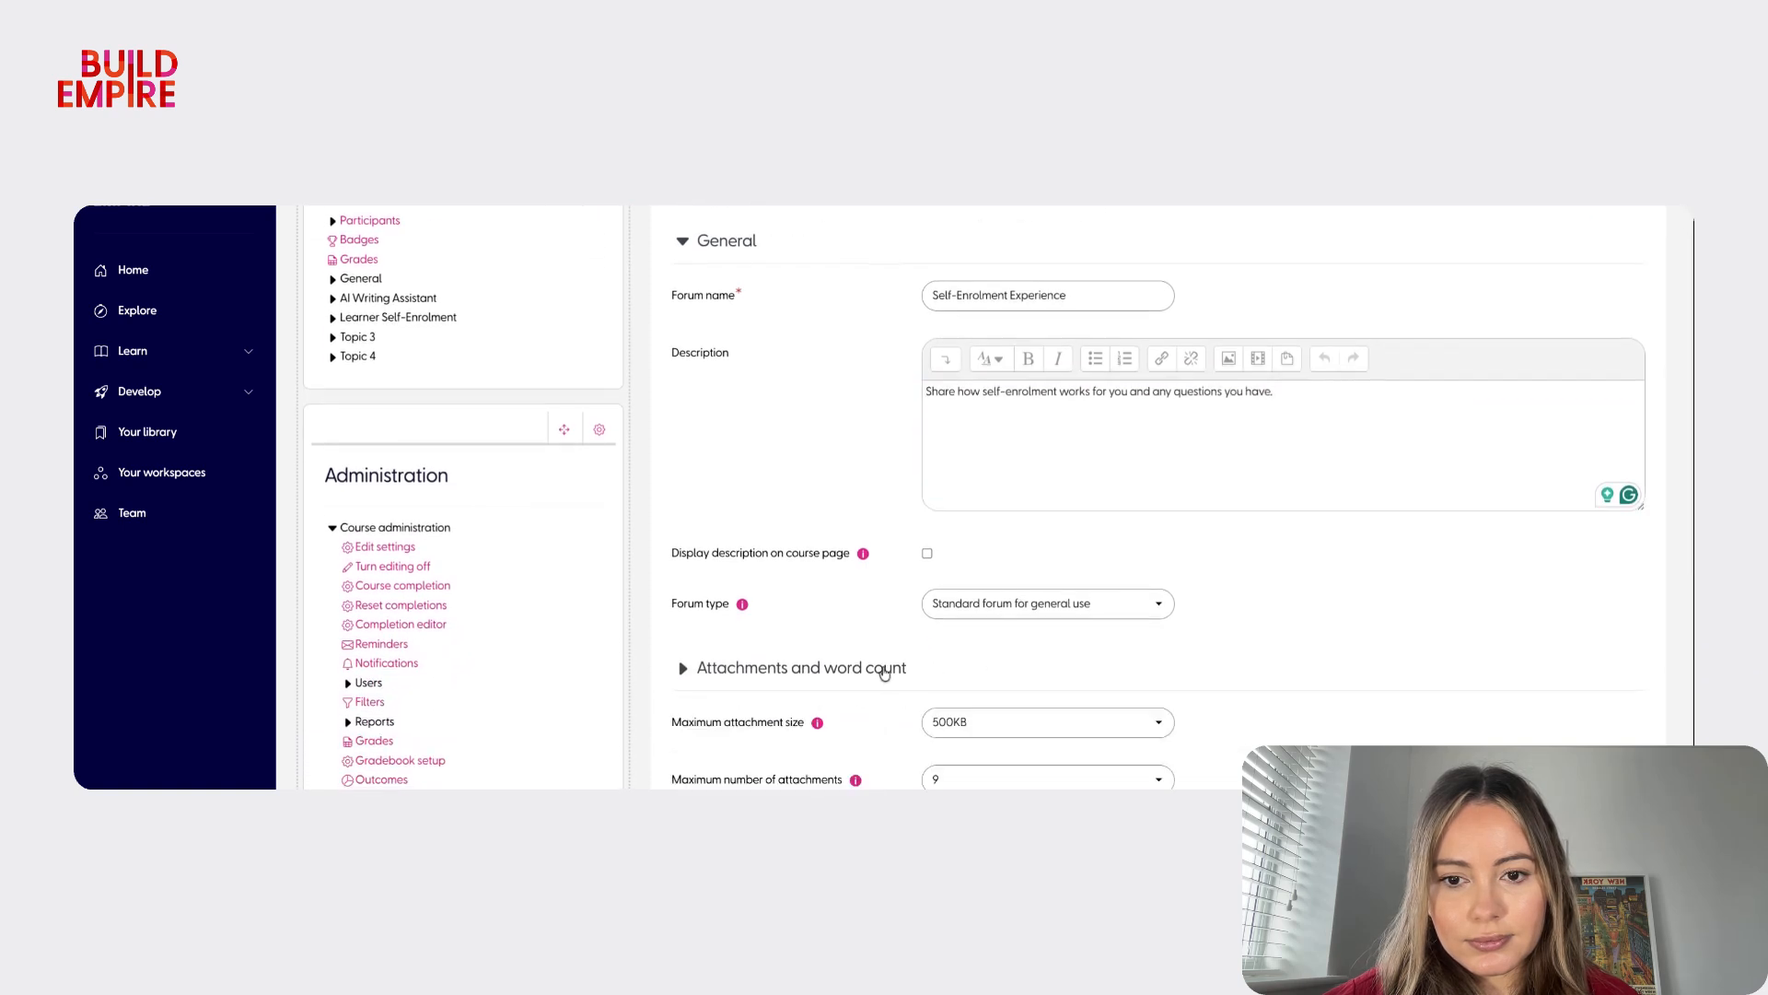
pyautogui.scroll(-5, 879, 670)
pyautogui.click(858, 661)
pyautogui.scroll(-3, 853, 660)
pyautogui.click(823, 675)
pyautogui.scroll(-3, 823, 675)
pyautogui.scroll(-3, 817, 639)
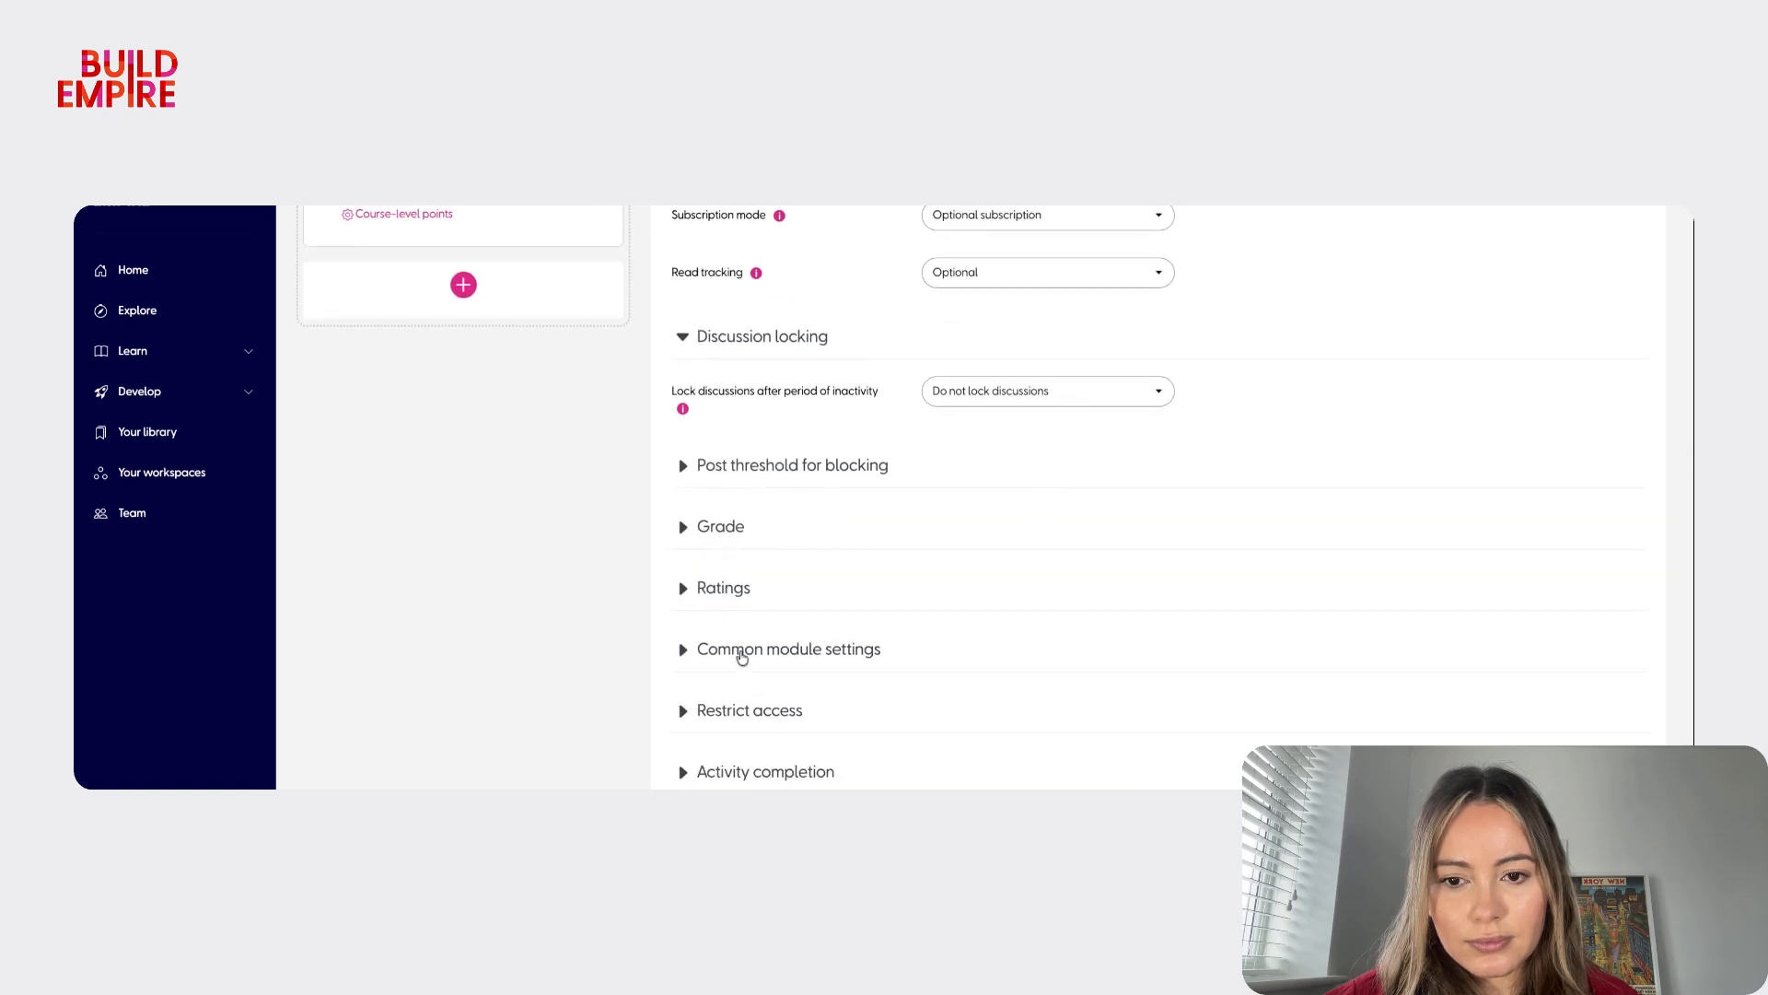
pyautogui.click(727, 529)
pyautogui.scroll(-3, 733, 537)
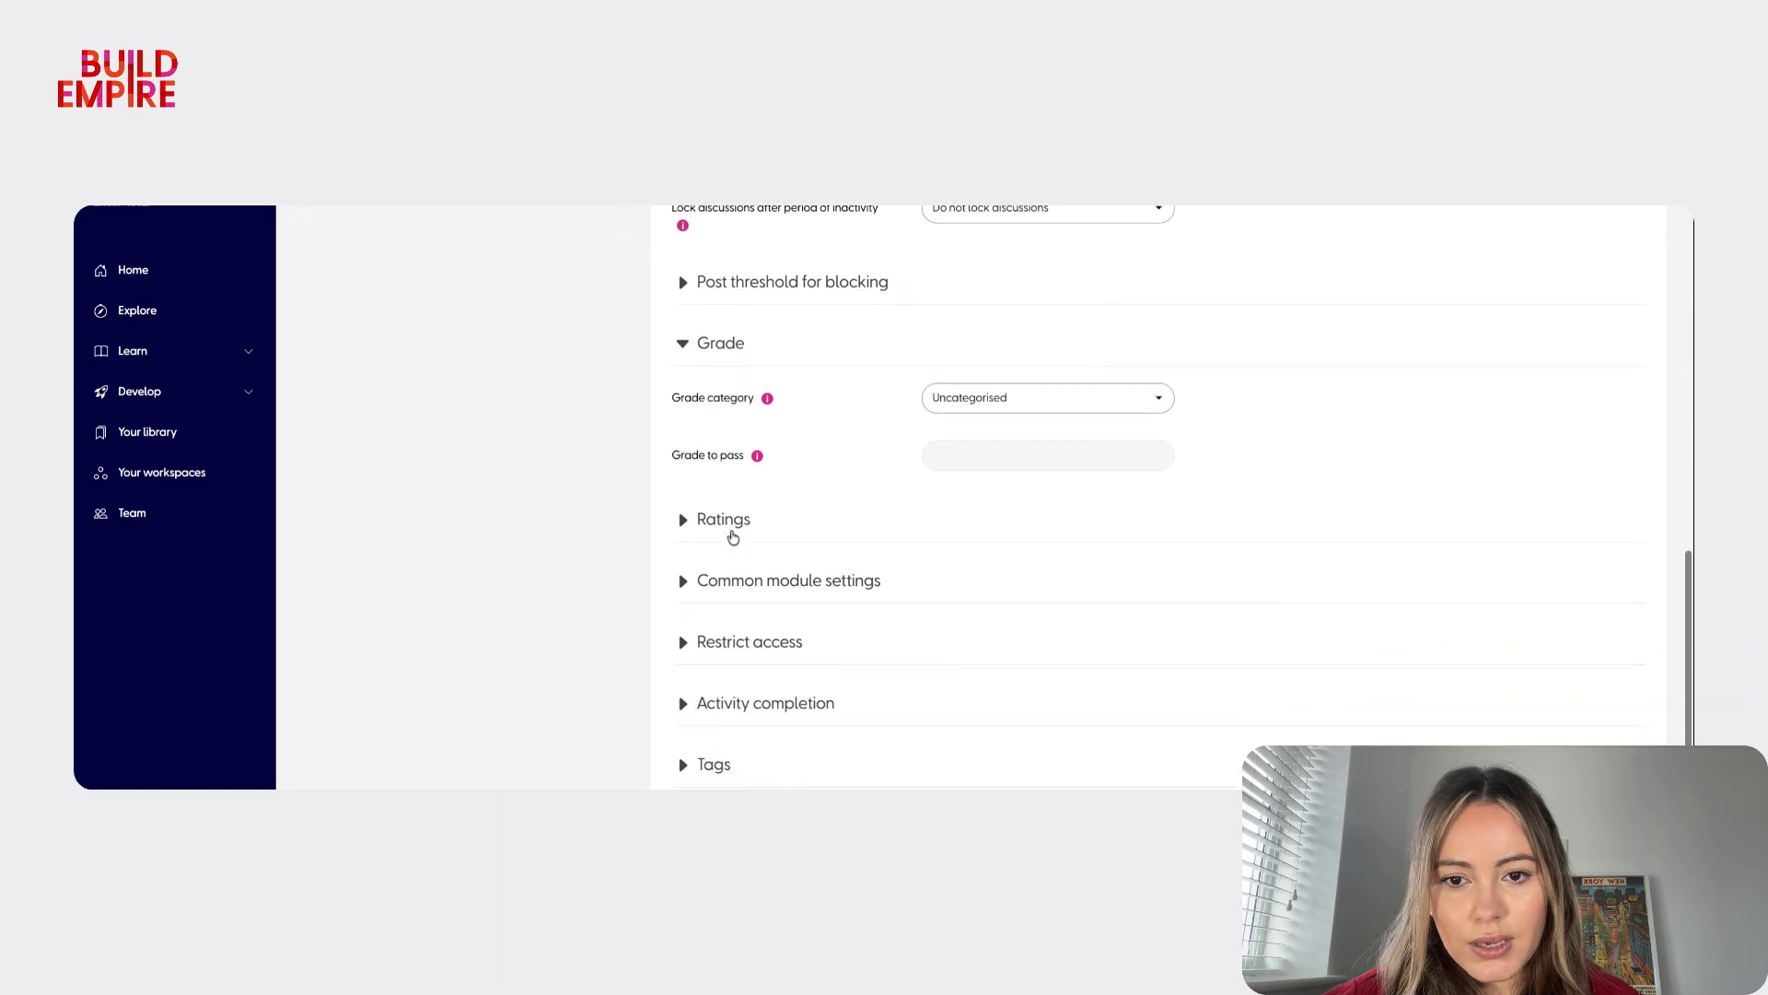
pyautogui.click(993, 403)
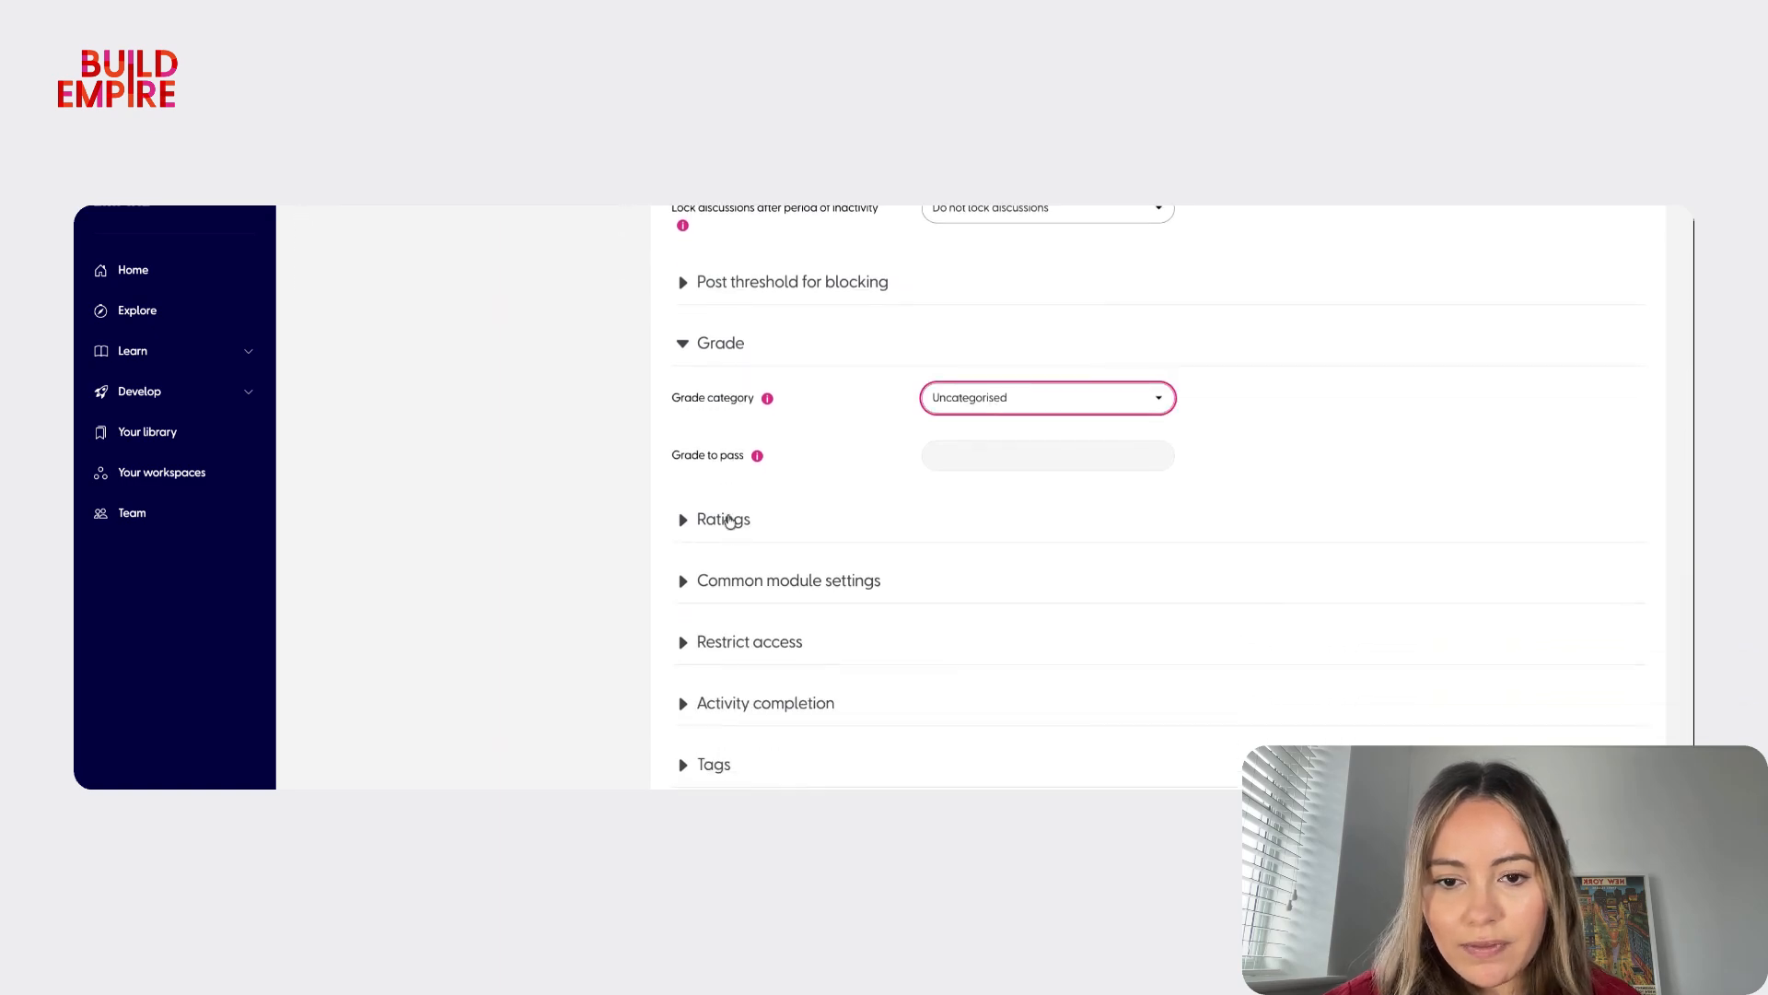
pyautogui.click(730, 518)
pyautogui.scroll(-3, 732, 517)
pyautogui.scroll(-4, 732, 516)
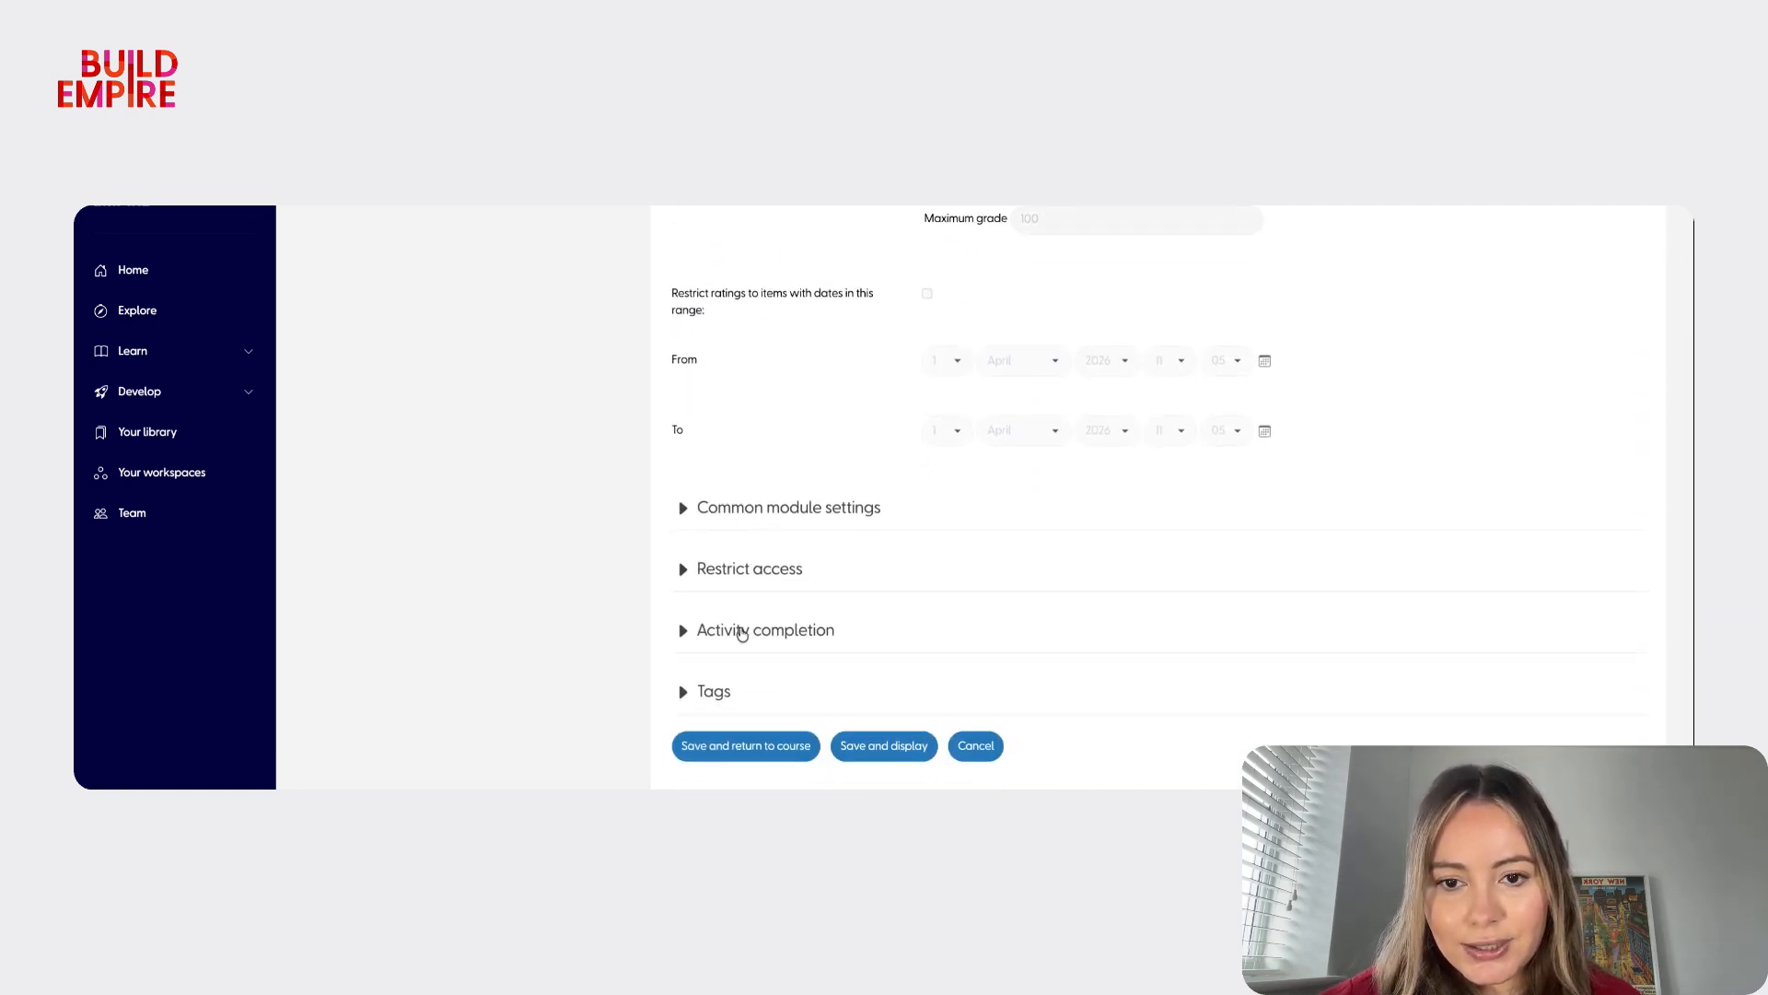
# - Set the forum to complete when conditions are met, requiring learners to view it and post 1 discussion or reply
pyautogui.click(742, 631)
pyautogui.scroll(-3, 743, 631)
pyautogui.click(1068, 441)
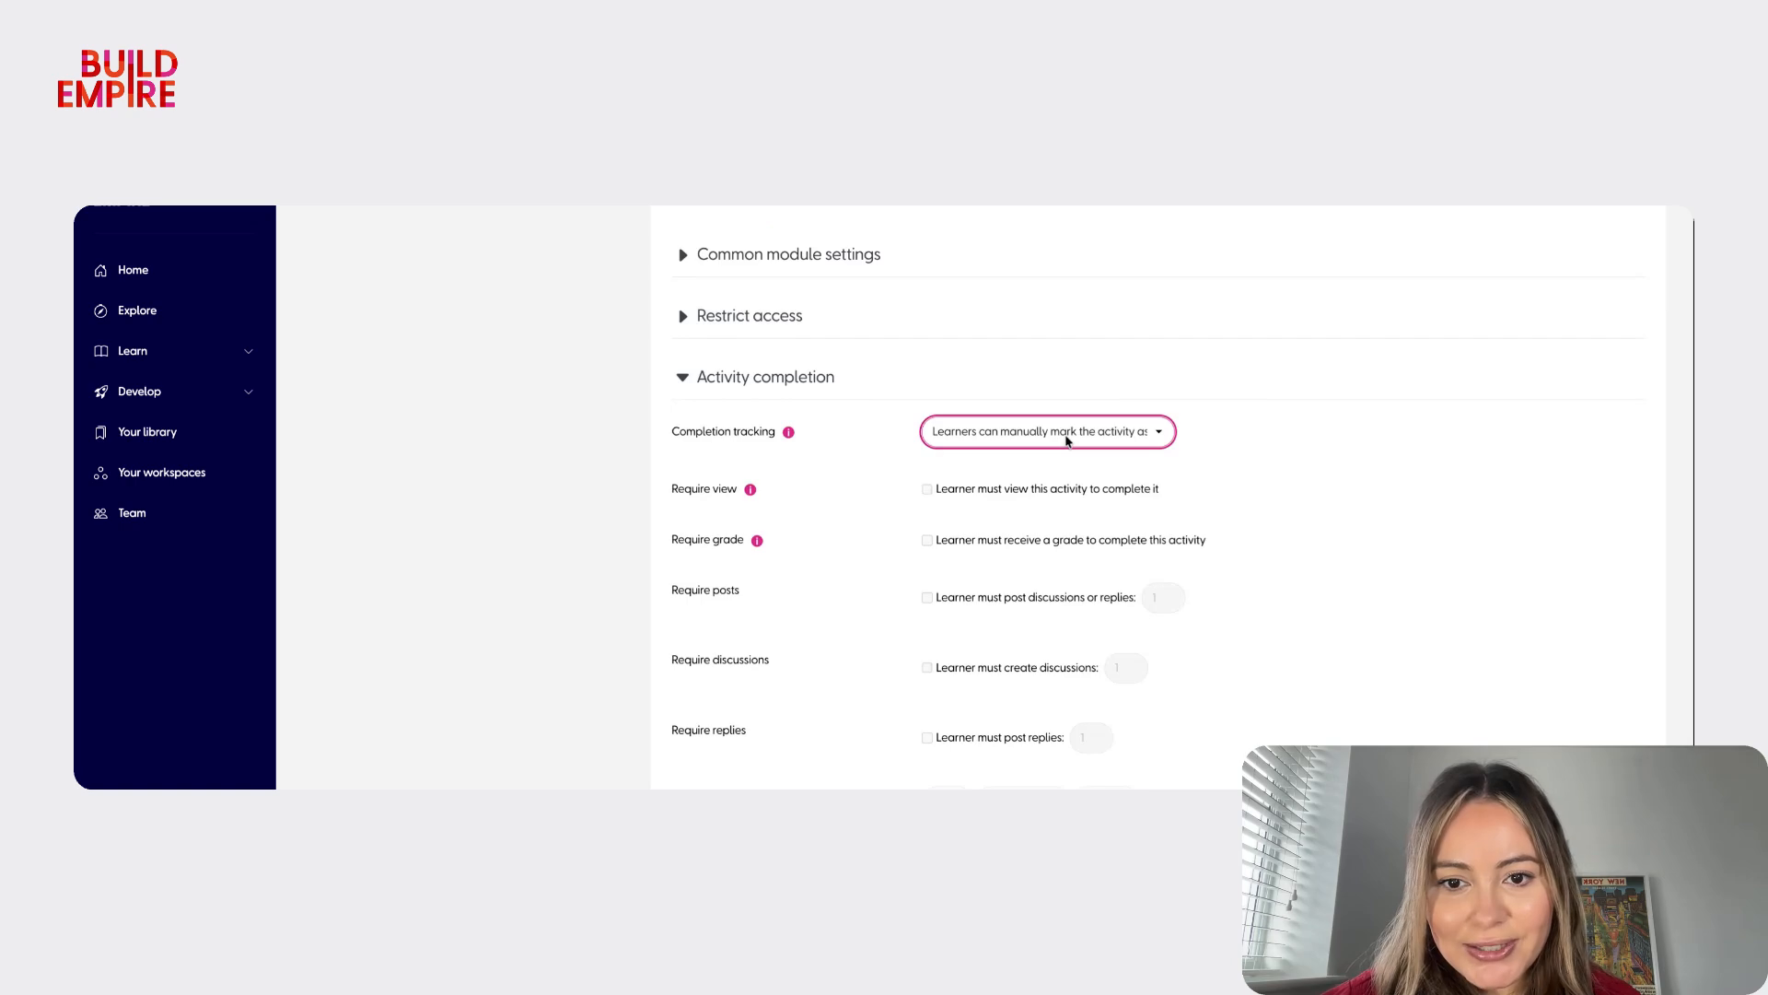
pyautogui.click(1086, 458)
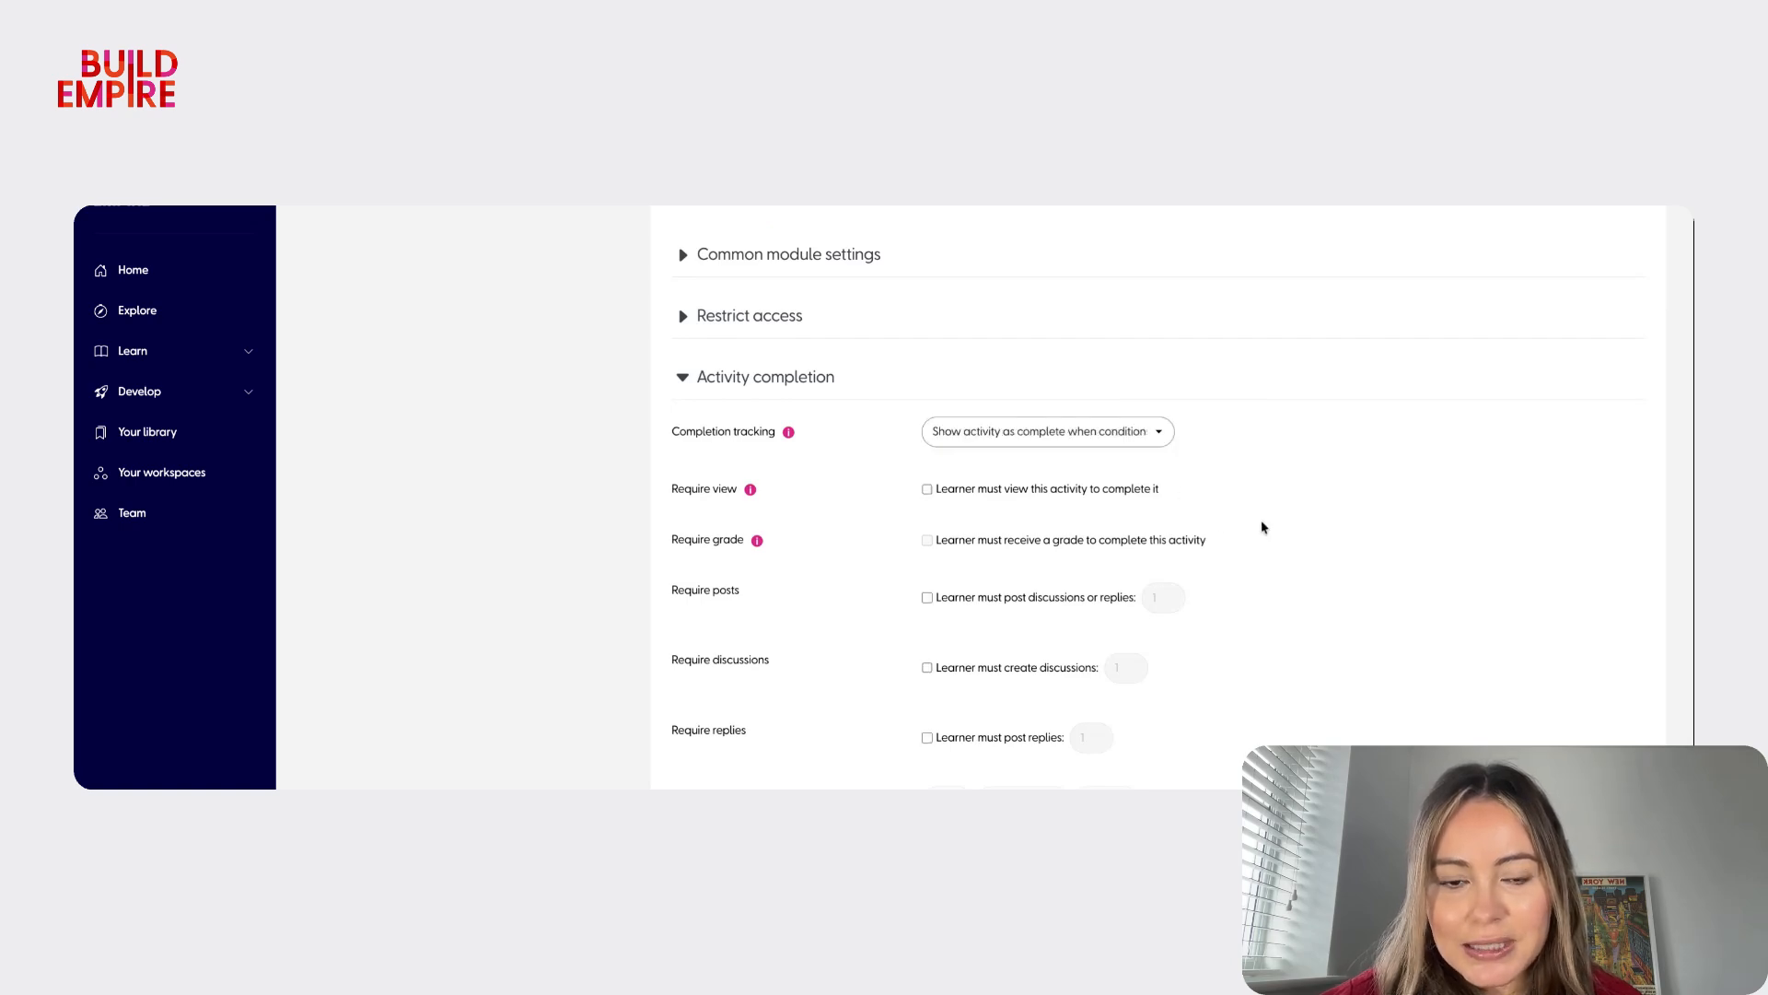
pyautogui.click(1105, 497)
pyautogui.click(1070, 604)
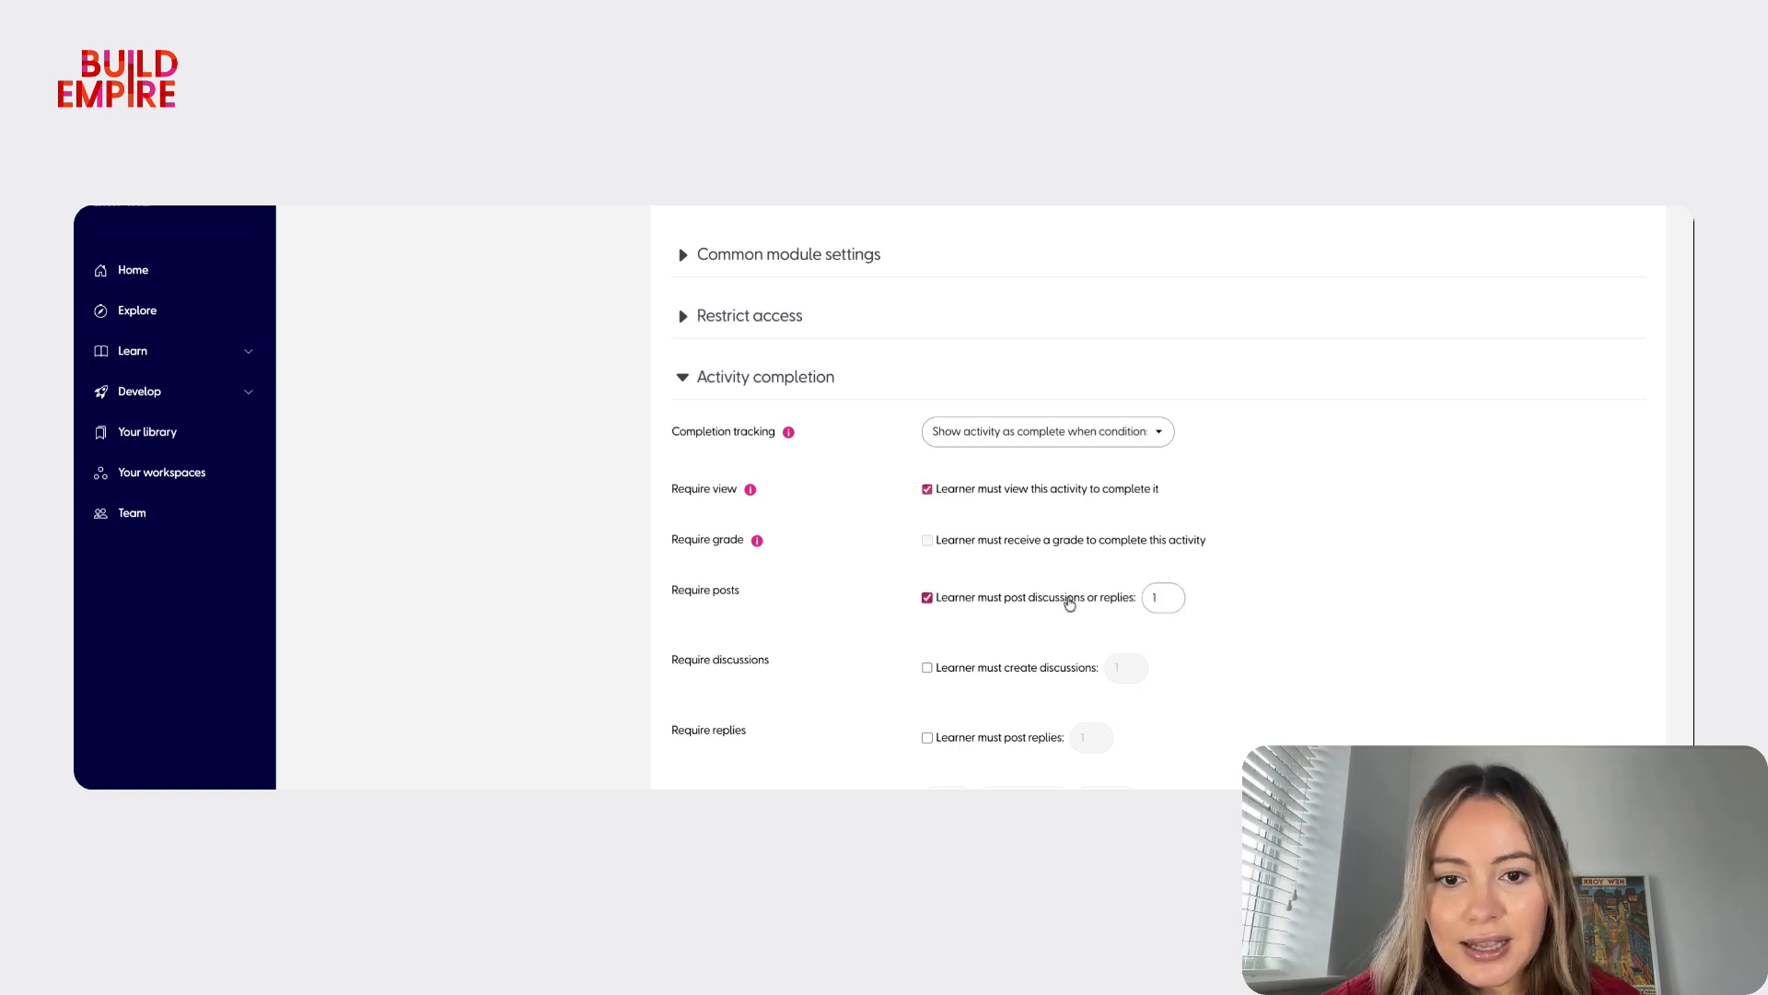
pyautogui.scroll(-3, 1209, 677)
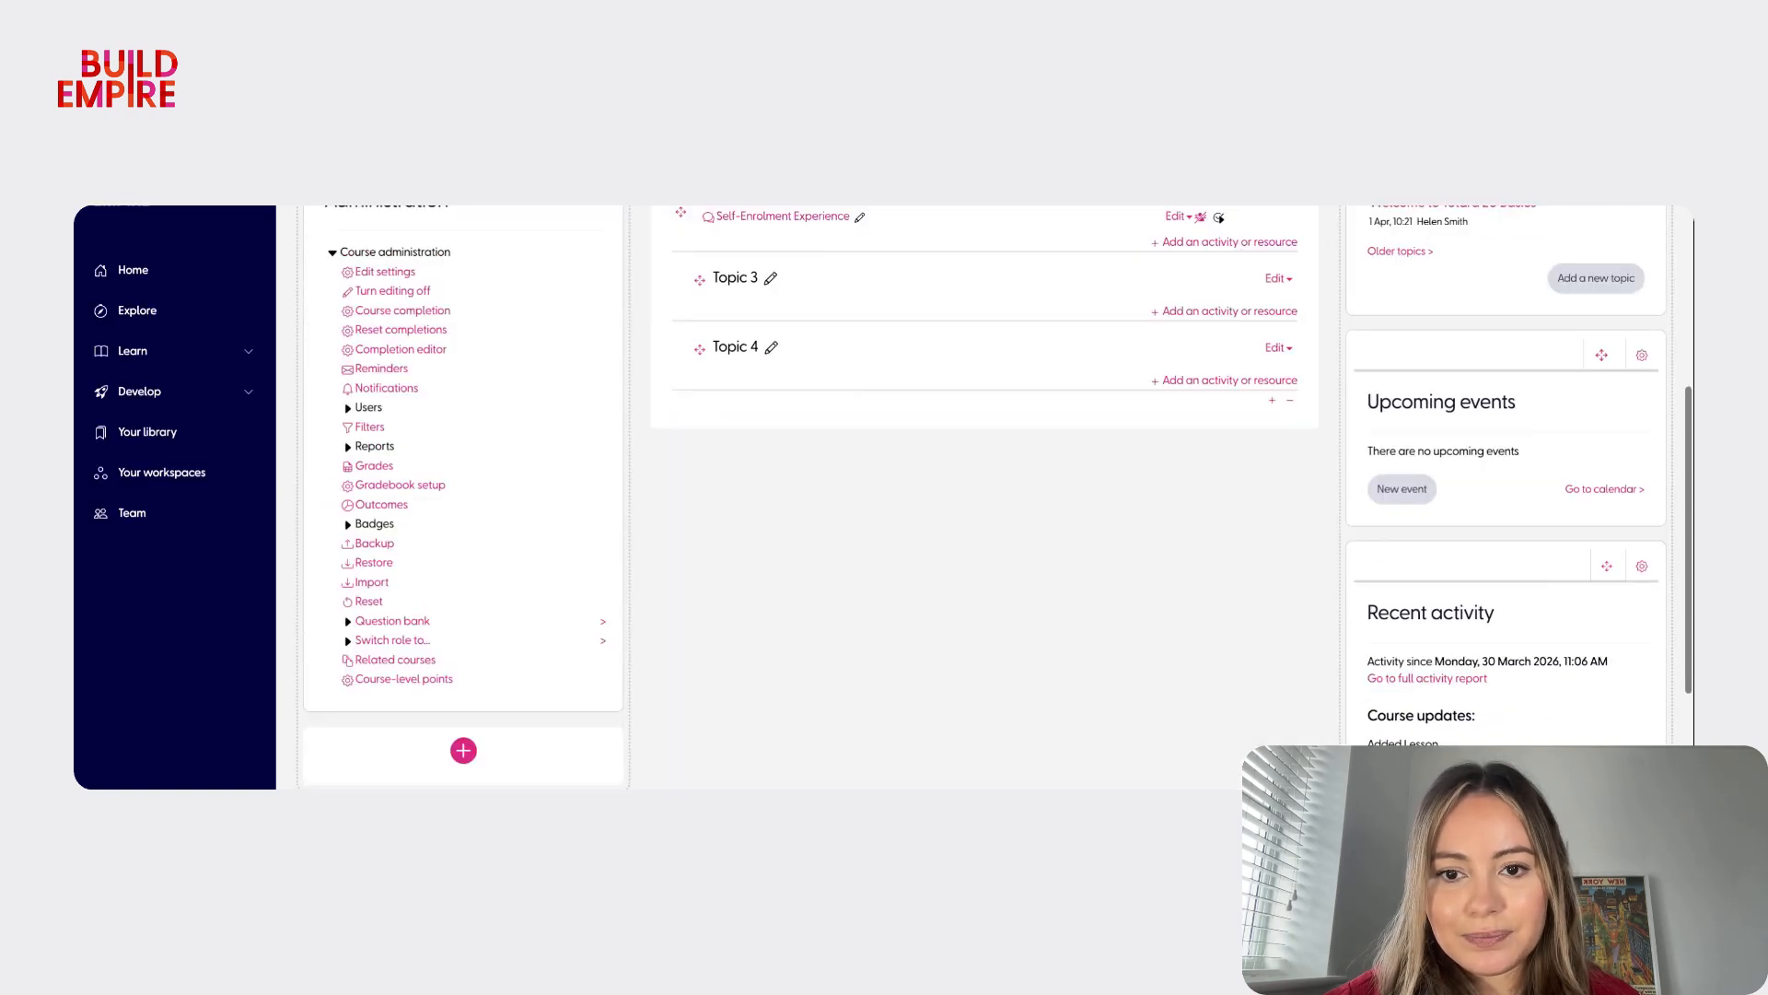
# - Add a Video activity to the Learner Self-Enrolment topic
pyautogui.scroll(3, 1197, 543)
pyautogui.scroll(1, 1199, 541)
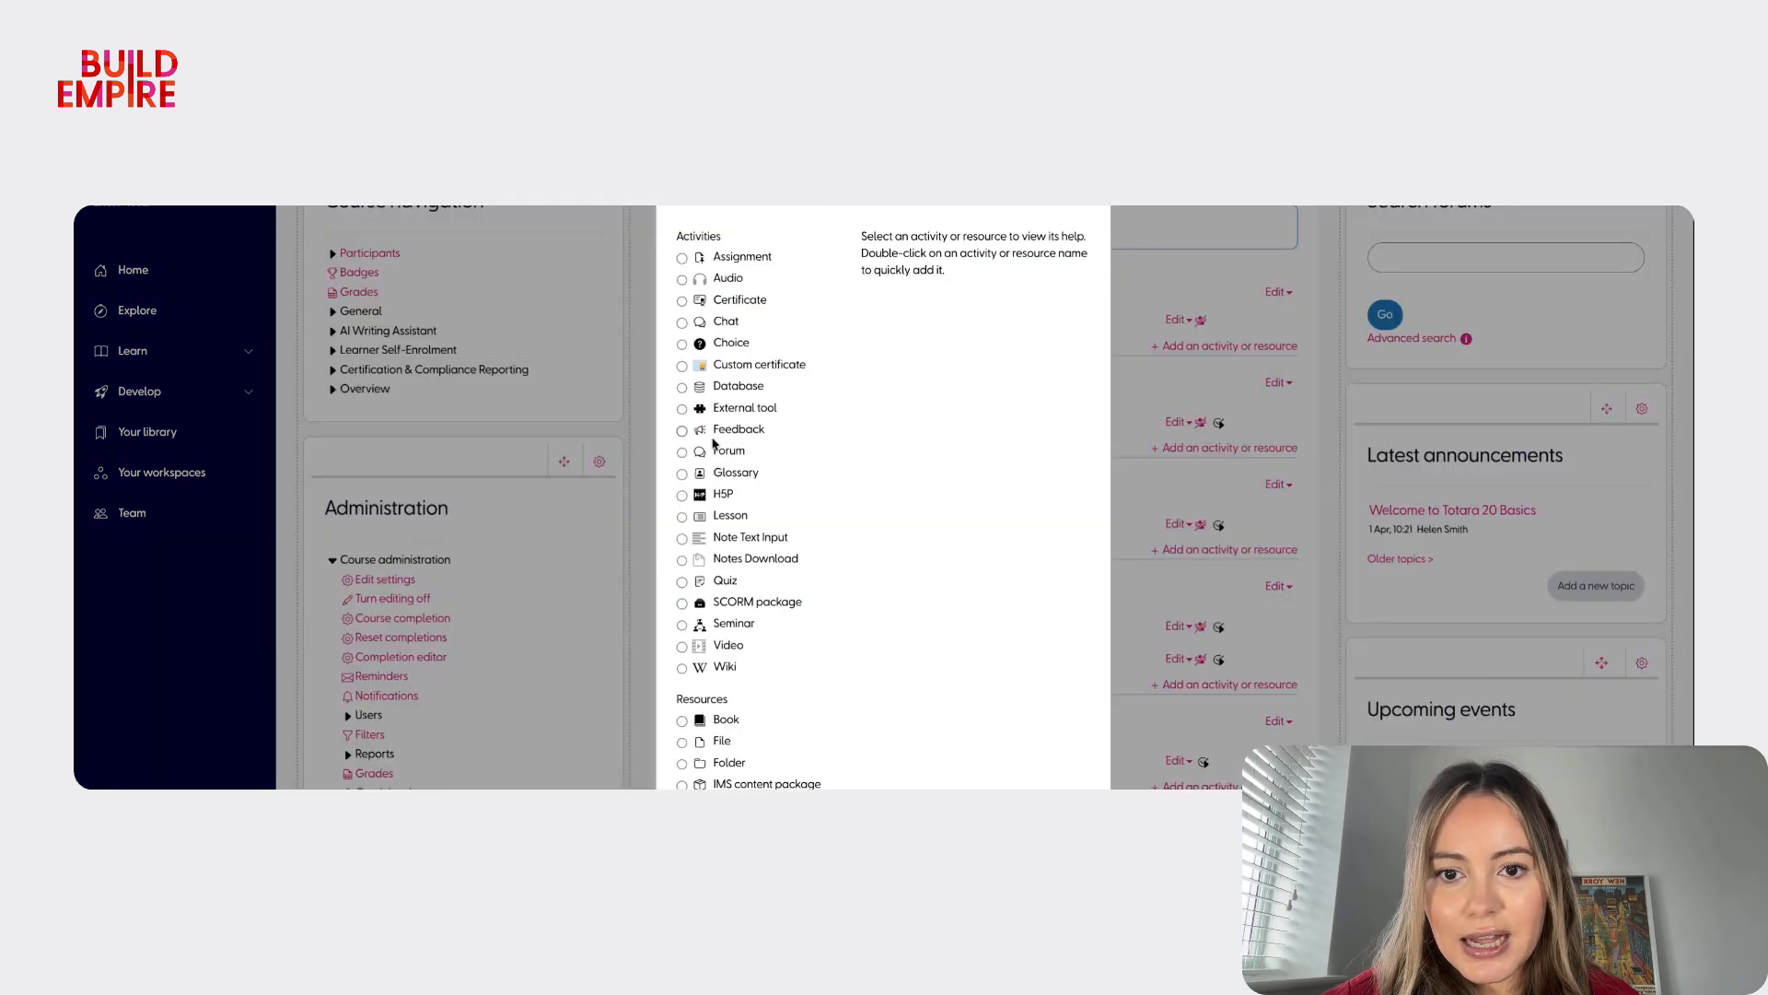
pyautogui.click(735, 646)
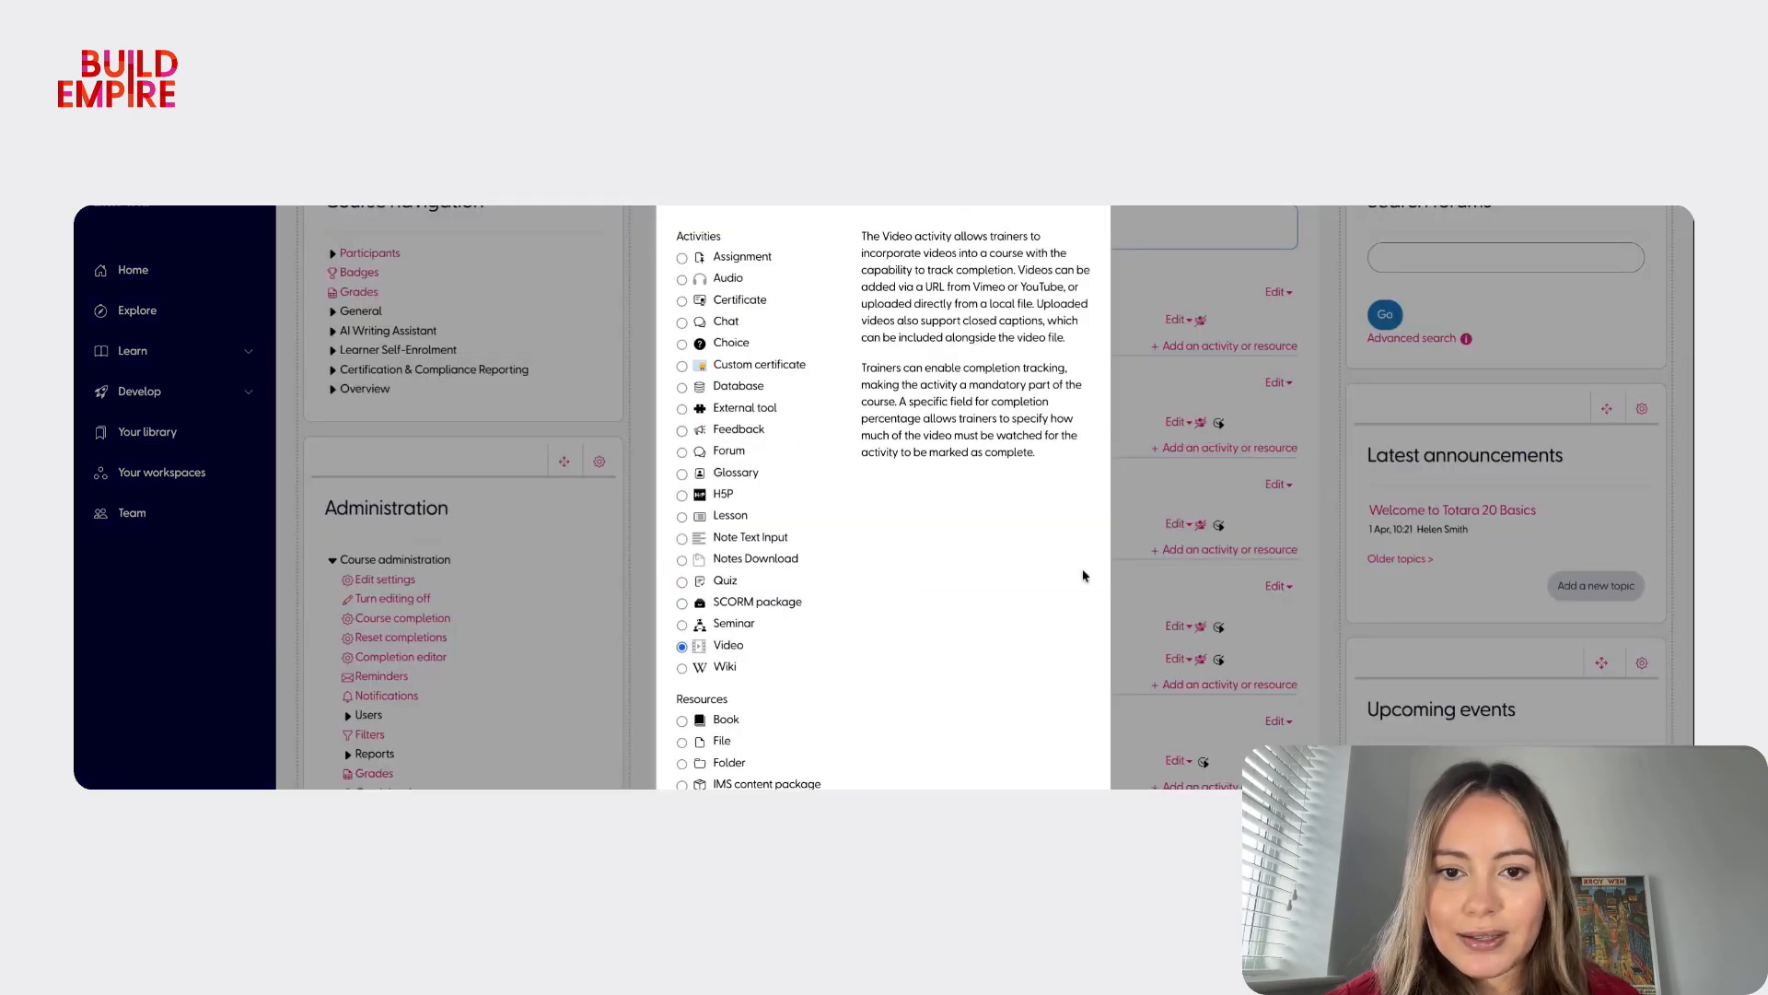
pyautogui.scroll(-1, 1063, 565)
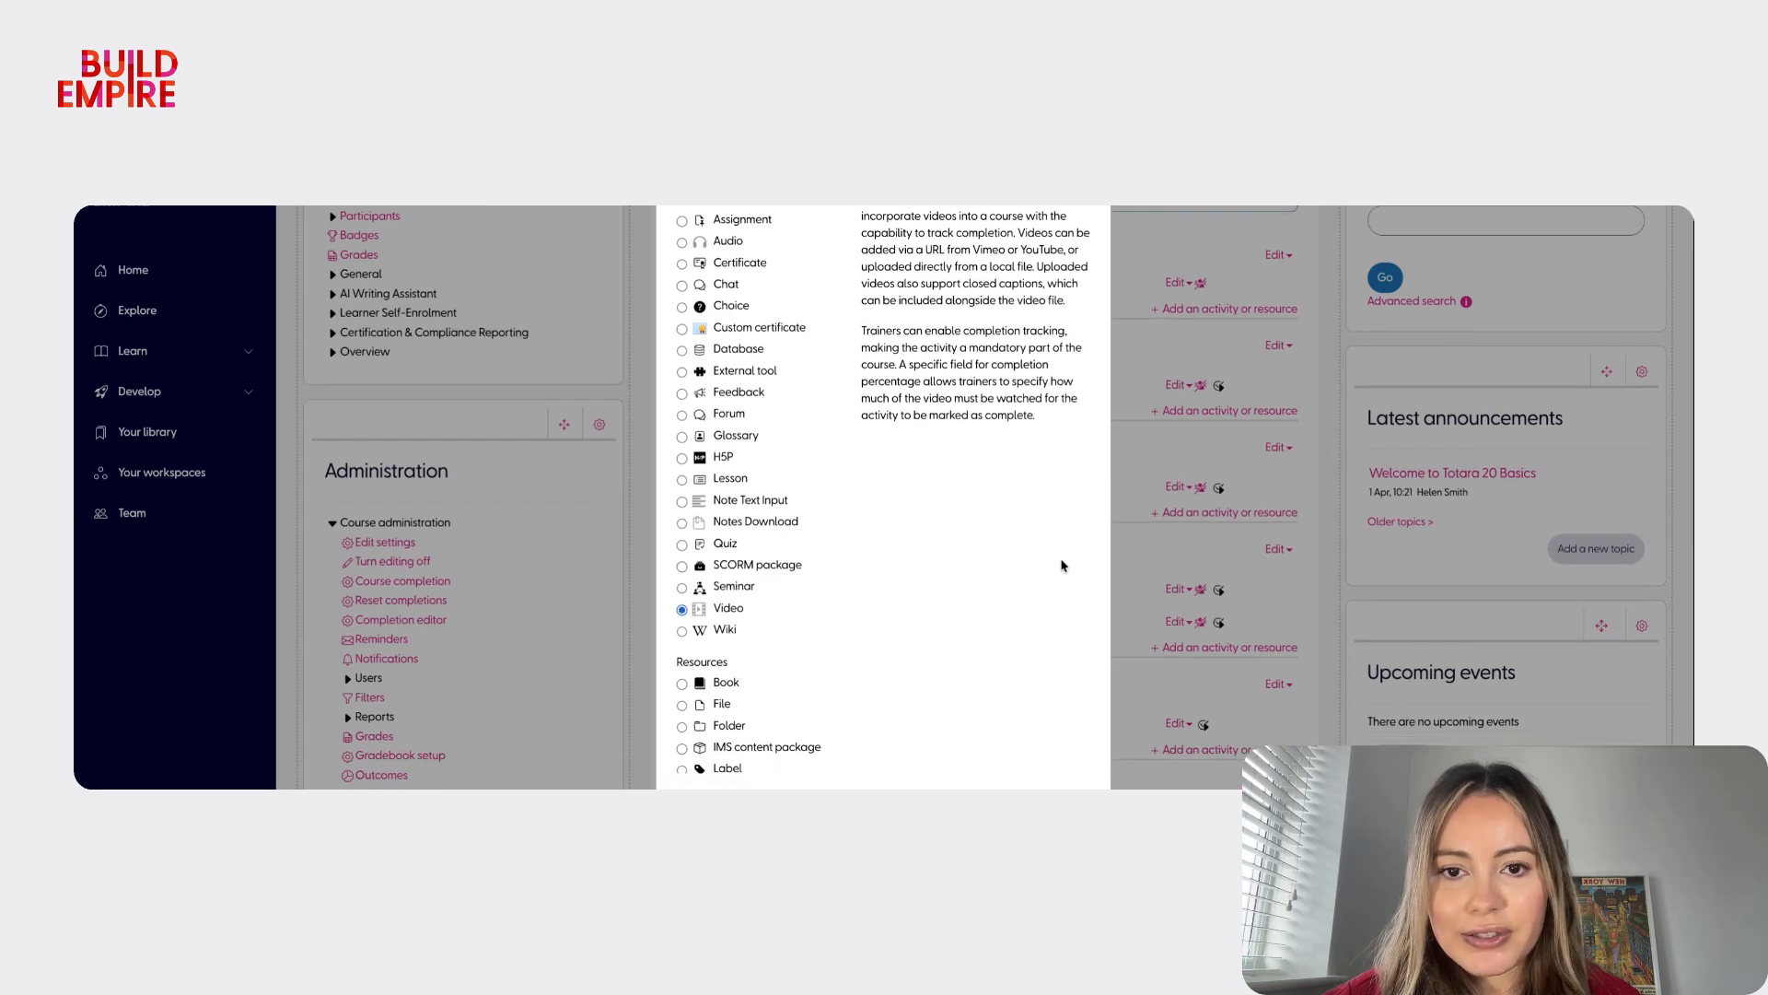
pyautogui.scroll(1, 1001, 676)
pyautogui.scroll(-1, 1001, 677)
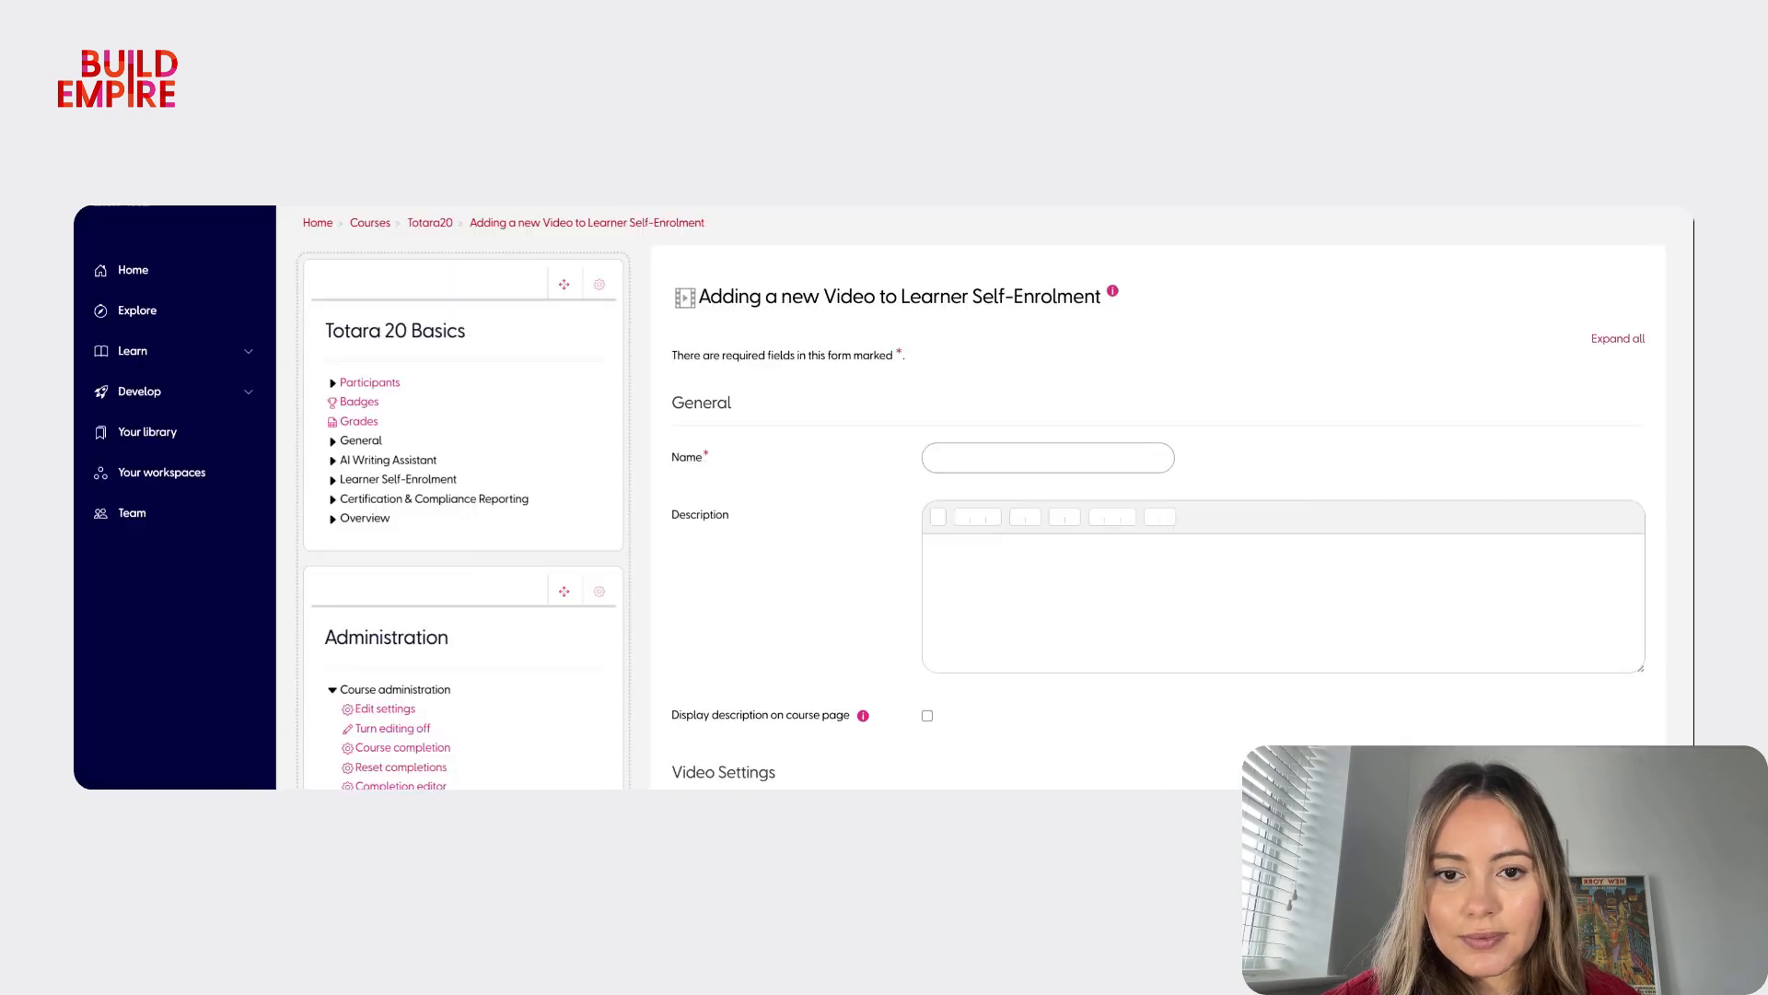
# - Name the video "Video on learner self-enrolment" and describe it as "Watch this video to find out more on learner self-enrolment"
pyautogui.click(1020, 466)
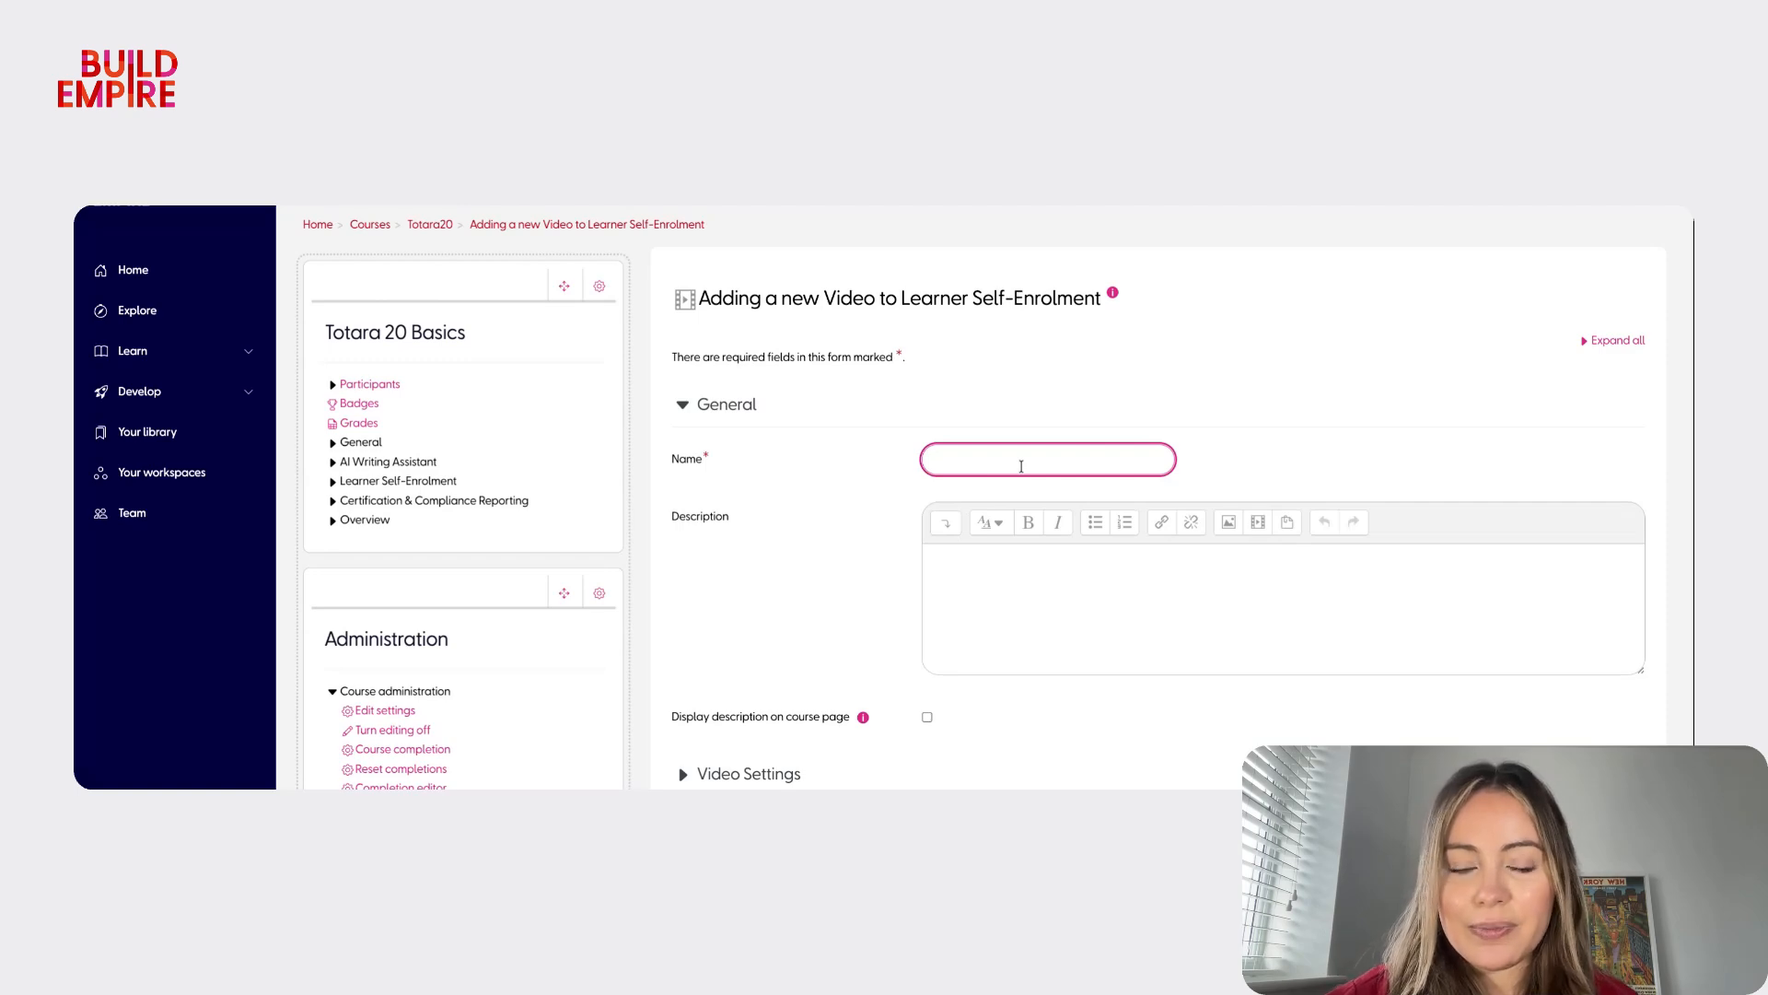
pyautogui.write('Video on le')
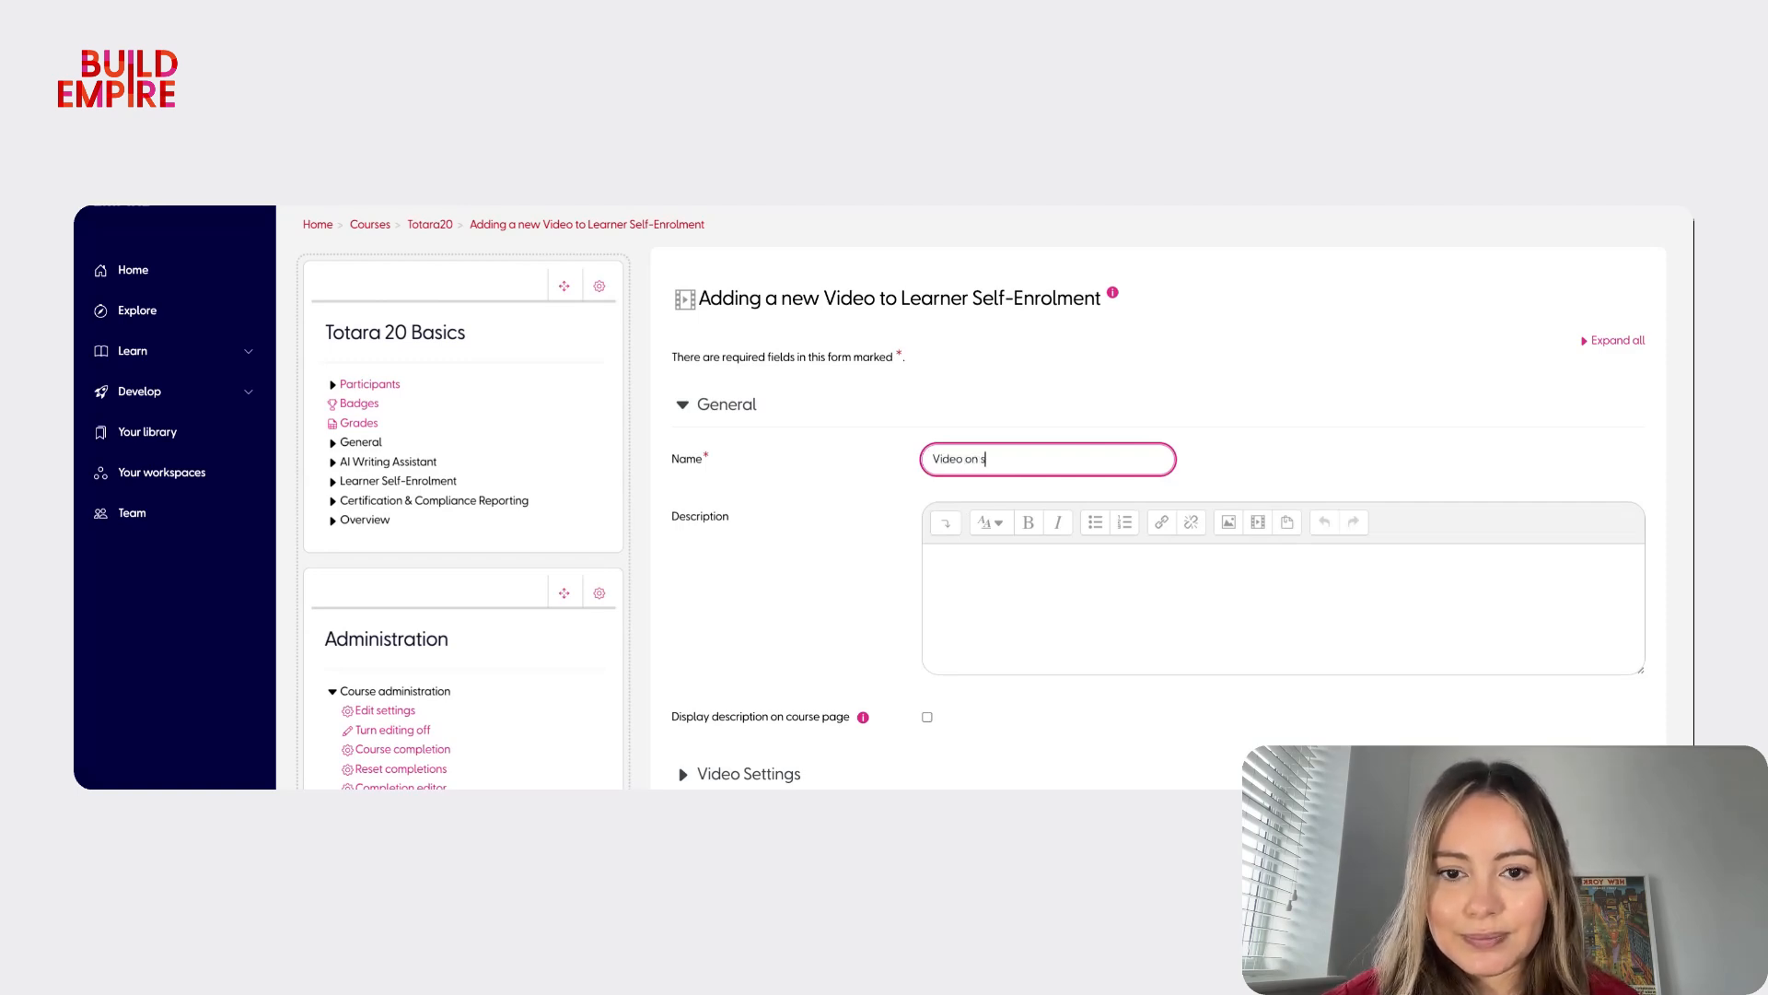
pyautogui.write('arner- self-enrolment')
pyautogui.click(1012, 620)
pyautogui.write('W')
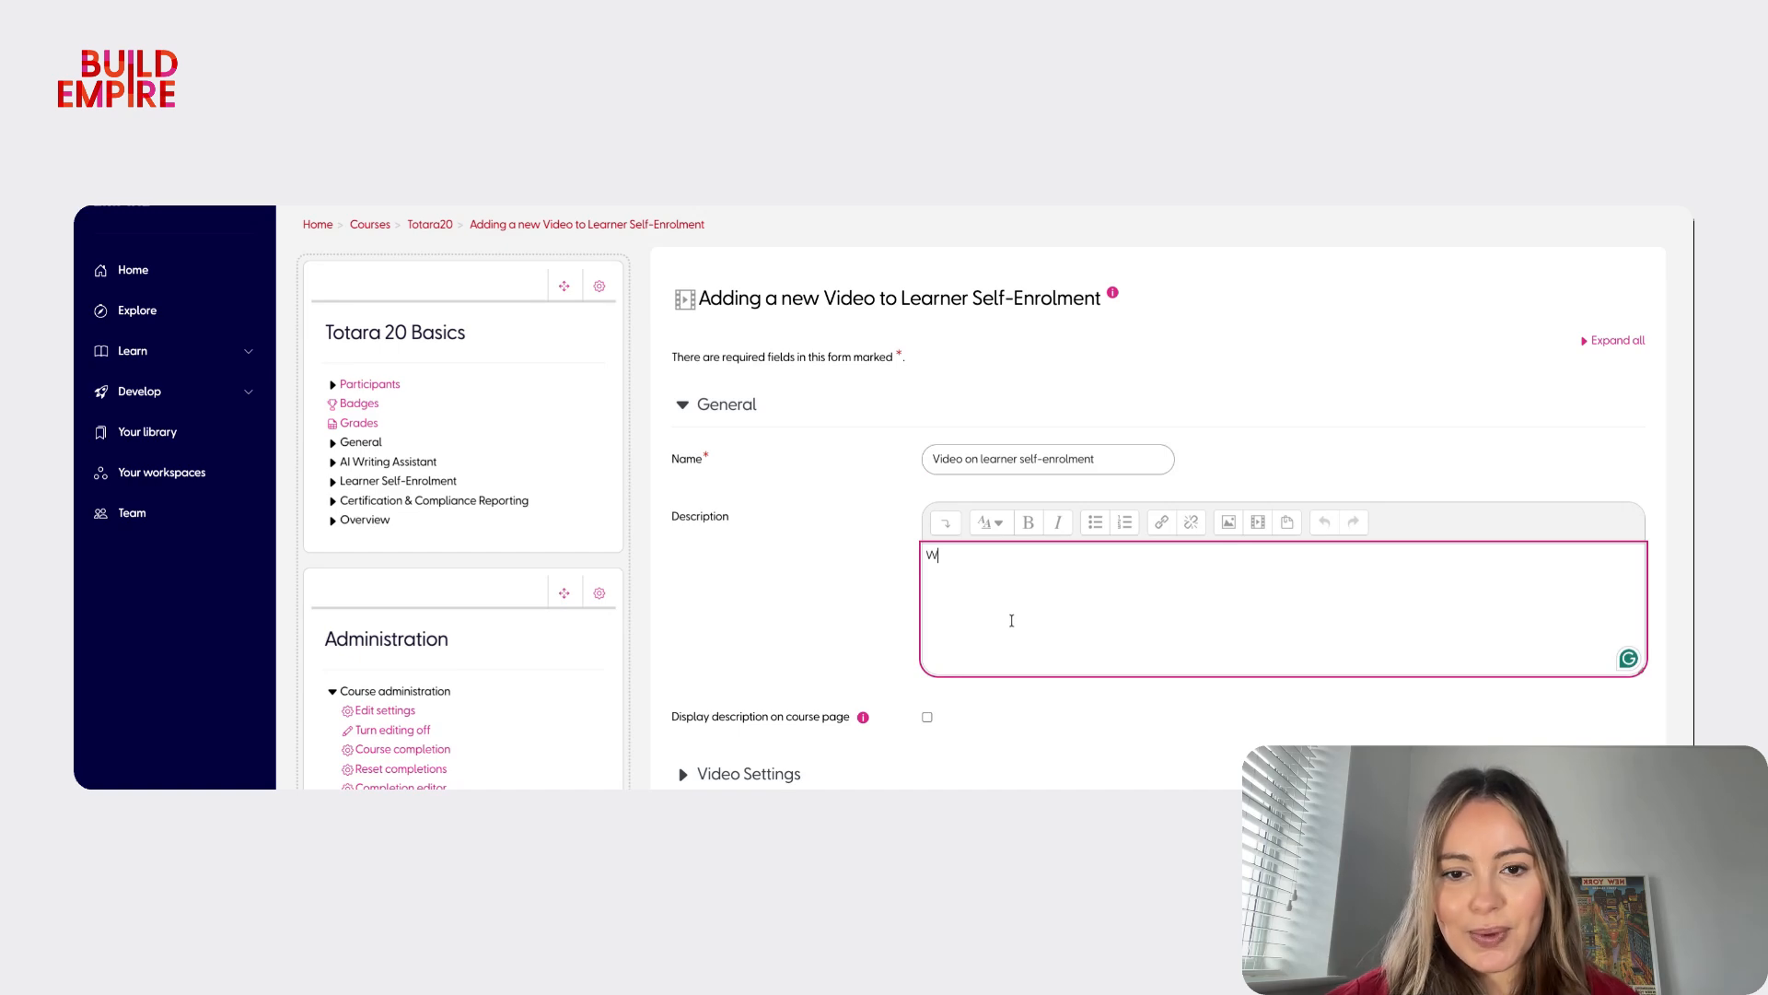
pyautogui.write('atch this video to find out more on learner self-enrolment')
pyautogui.click(955, 779)
pyautogui.scroll(-4, 1038, 695)
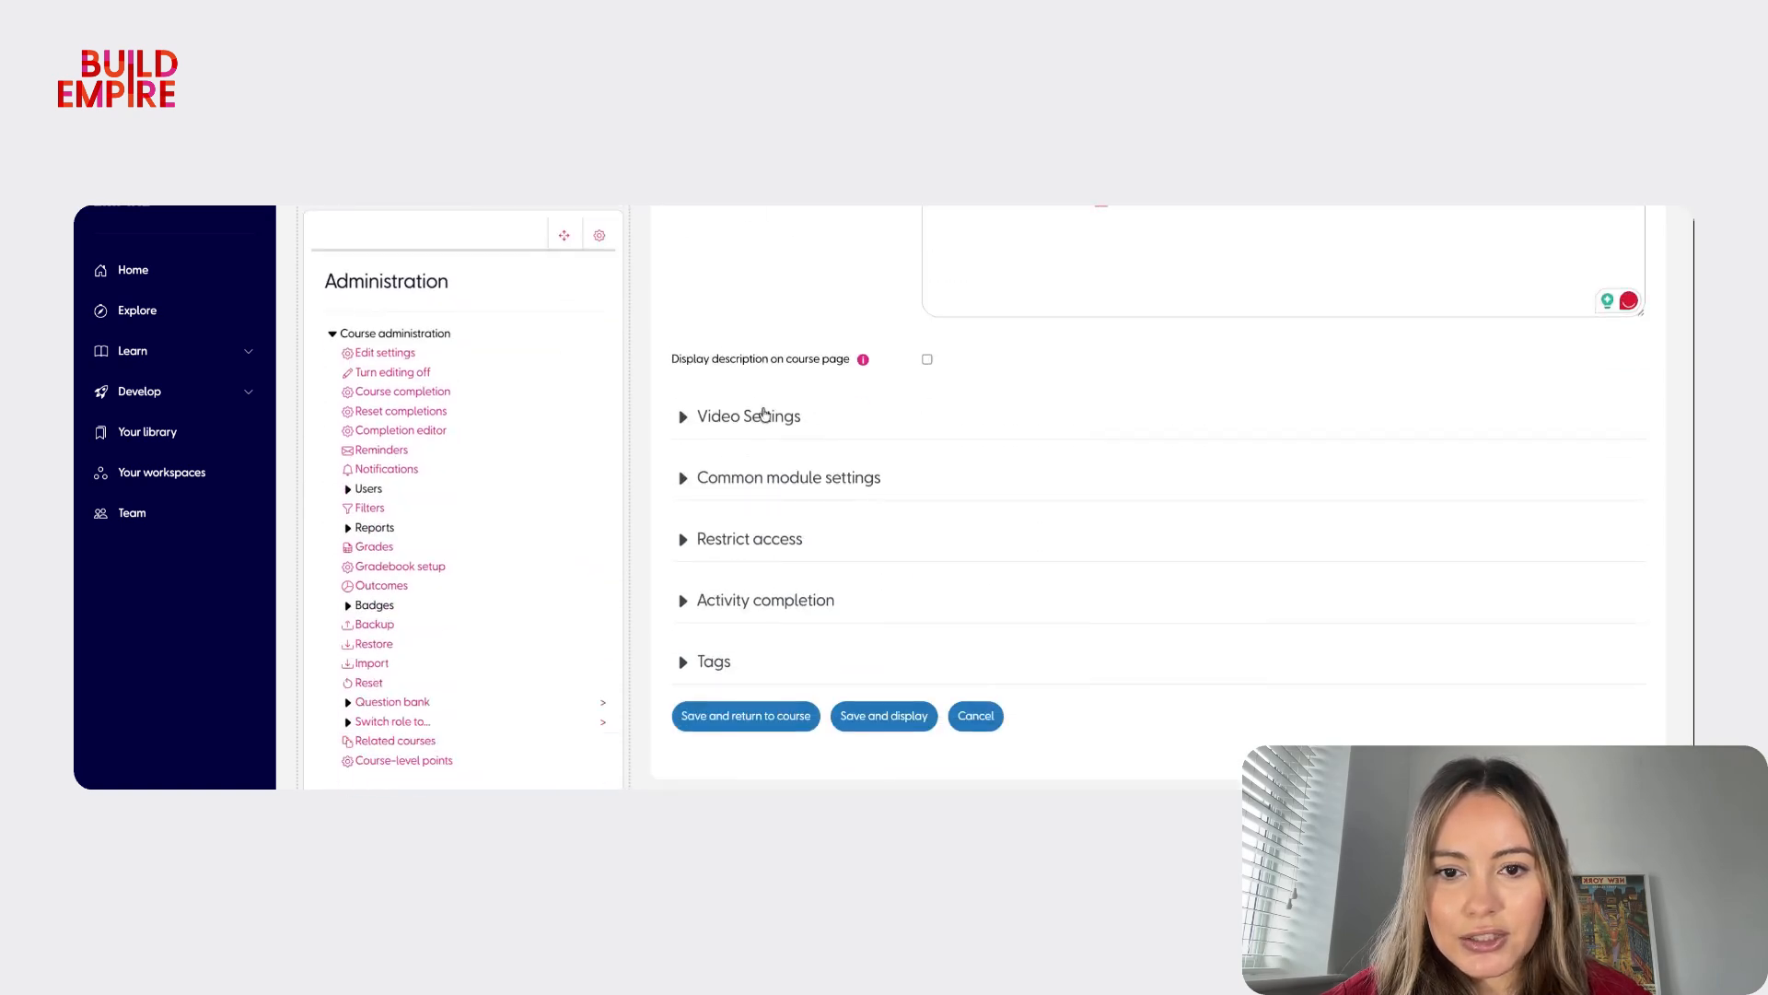
pyautogui.click(763, 413)
pyautogui.scroll(-1, 864, 461)
pyautogui.click(951, 482)
pyautogui.write('https://youtu.be/G-S_bAJ8Rw4')
pyautogui.click(1201, 487)
# - Expand the video's module, access and completion settings and set completion tracking to show the activity as complete when conditions are met
pyautogui.click(789, 549)
pyautogui.scroll(-2, 788, 556)
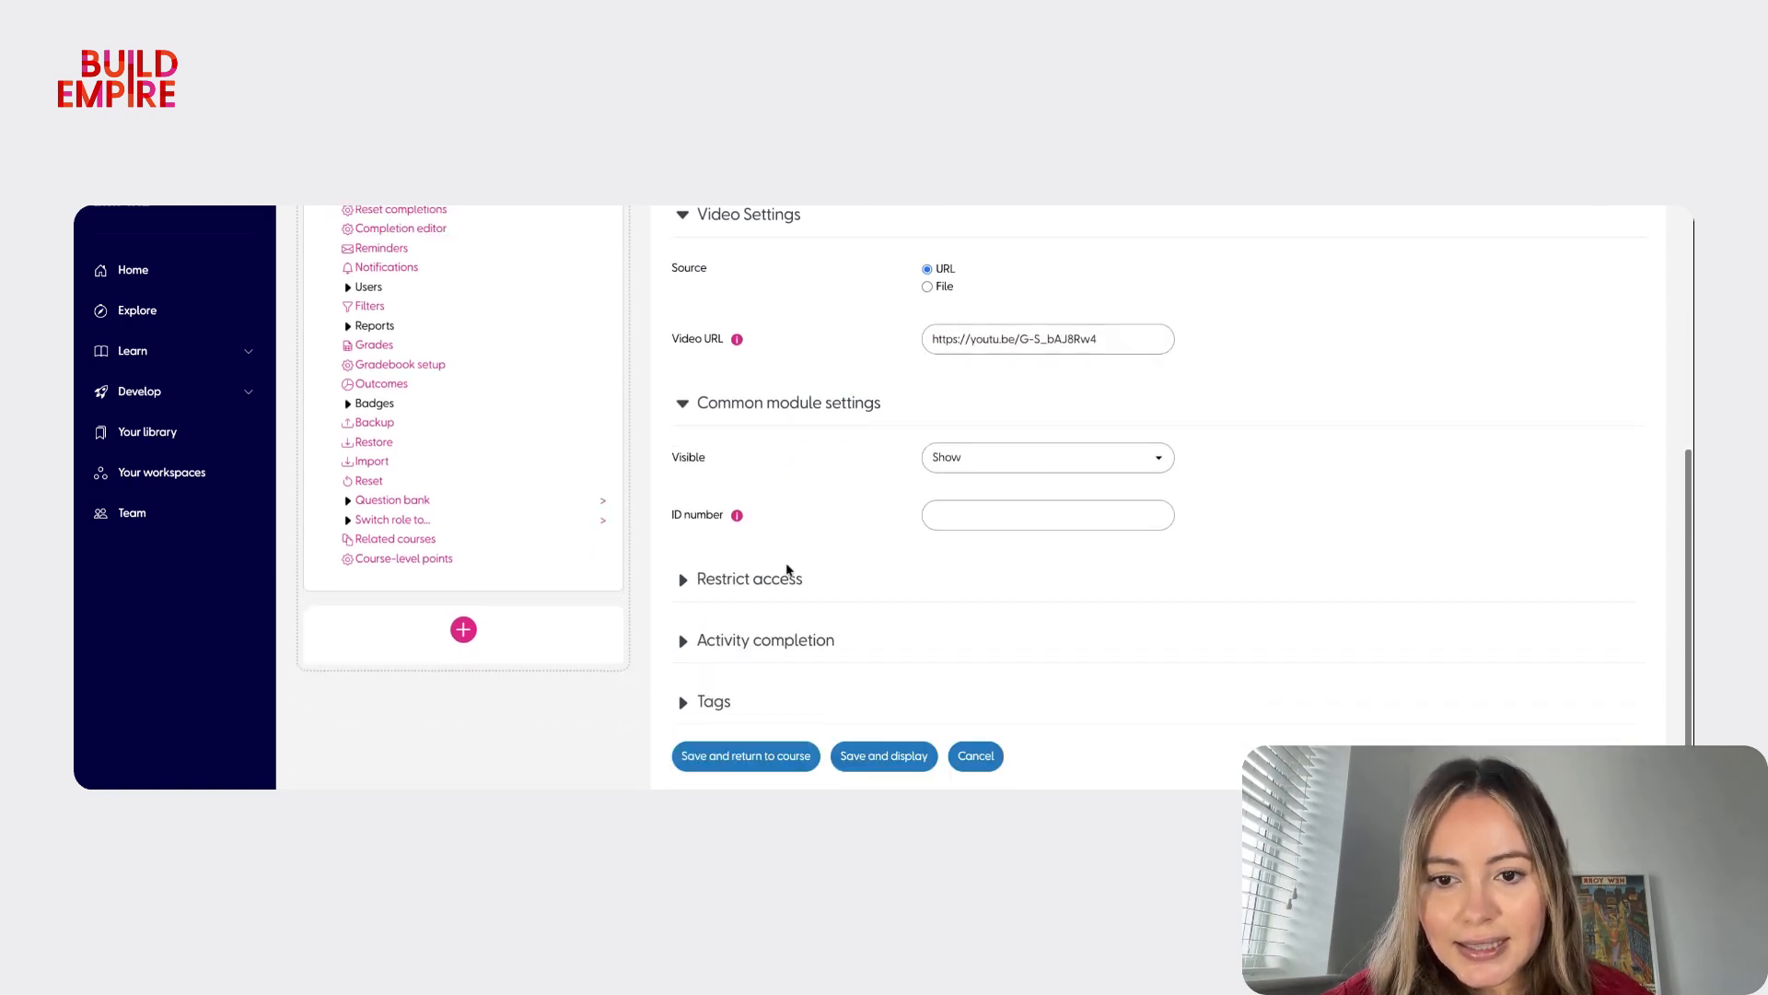
pyautogui.click(785, 578)
pyautogui.scroll(-1, 786, 584)
pyautogui.click(786, 613)
pyautogui.scroll(-1, 785, 617)
pyautogui.scroll(-1, 786, 618)
pyautogui.click(1020, 509)
pyautogui.click(1019, 511)
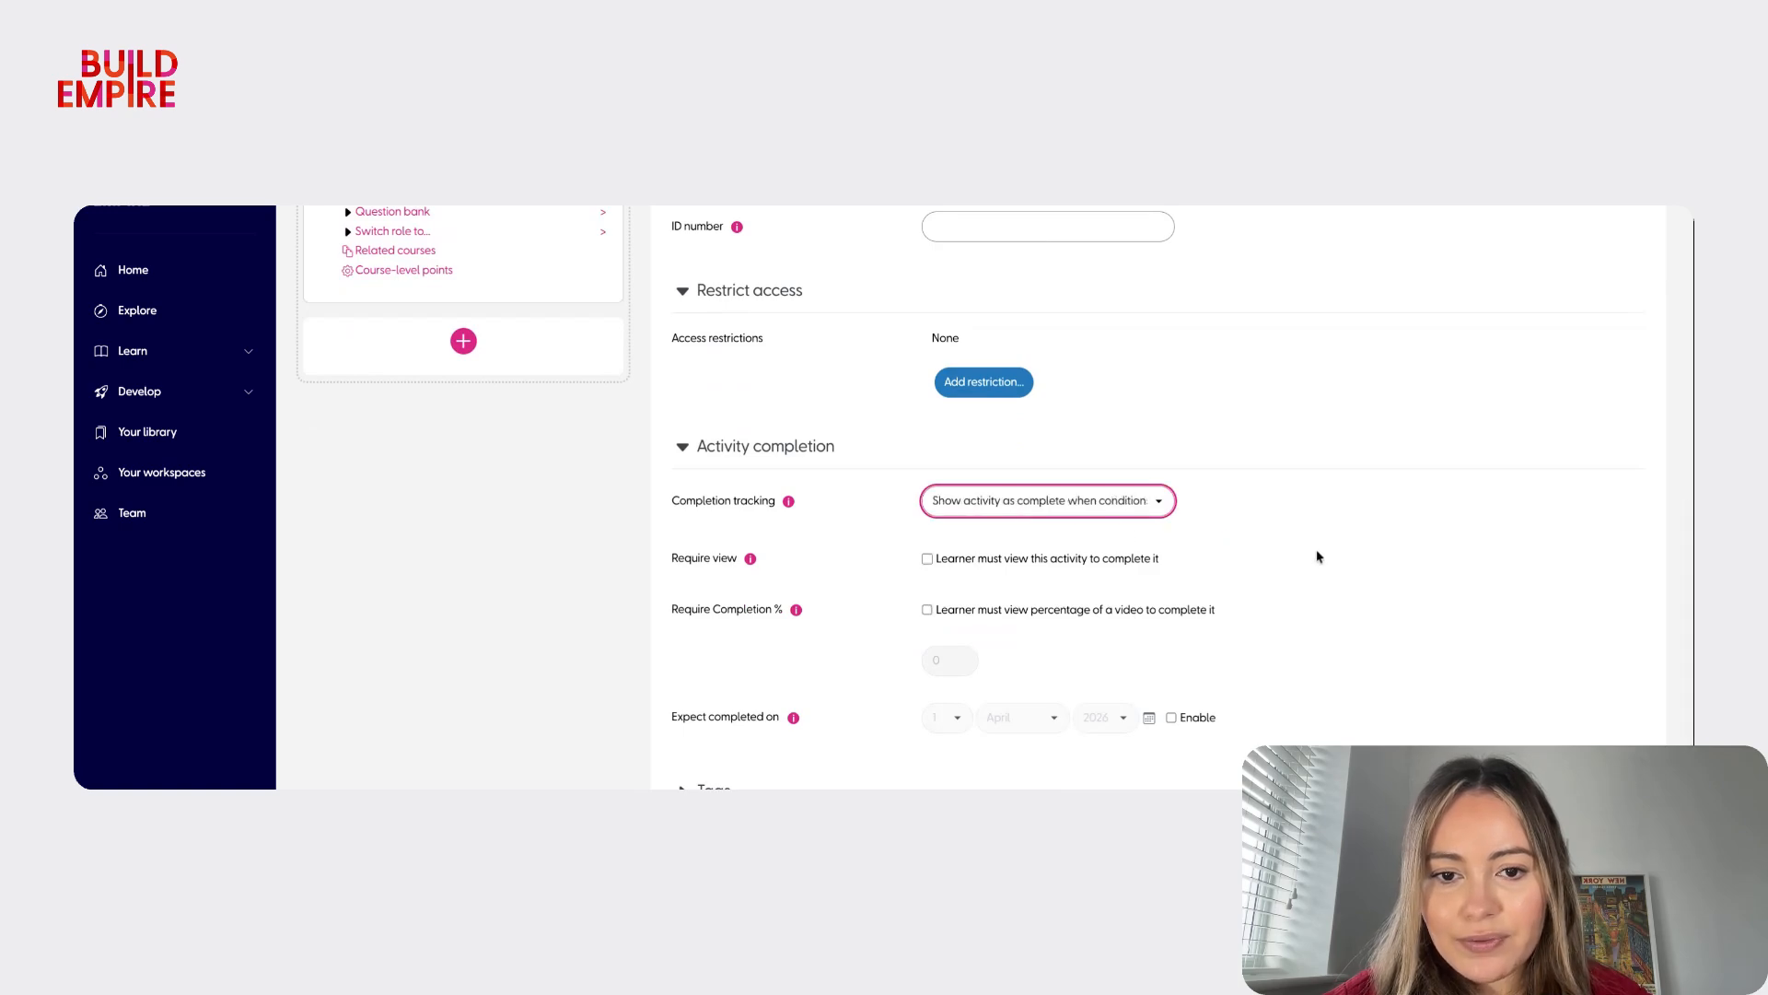
# - Require learners to view the activity and 100 percent of the video, and save it back to the course
pyautogui.click(1141, 564)
pyautogui.click(1137, 615)
pyautogui.click(938, 665)
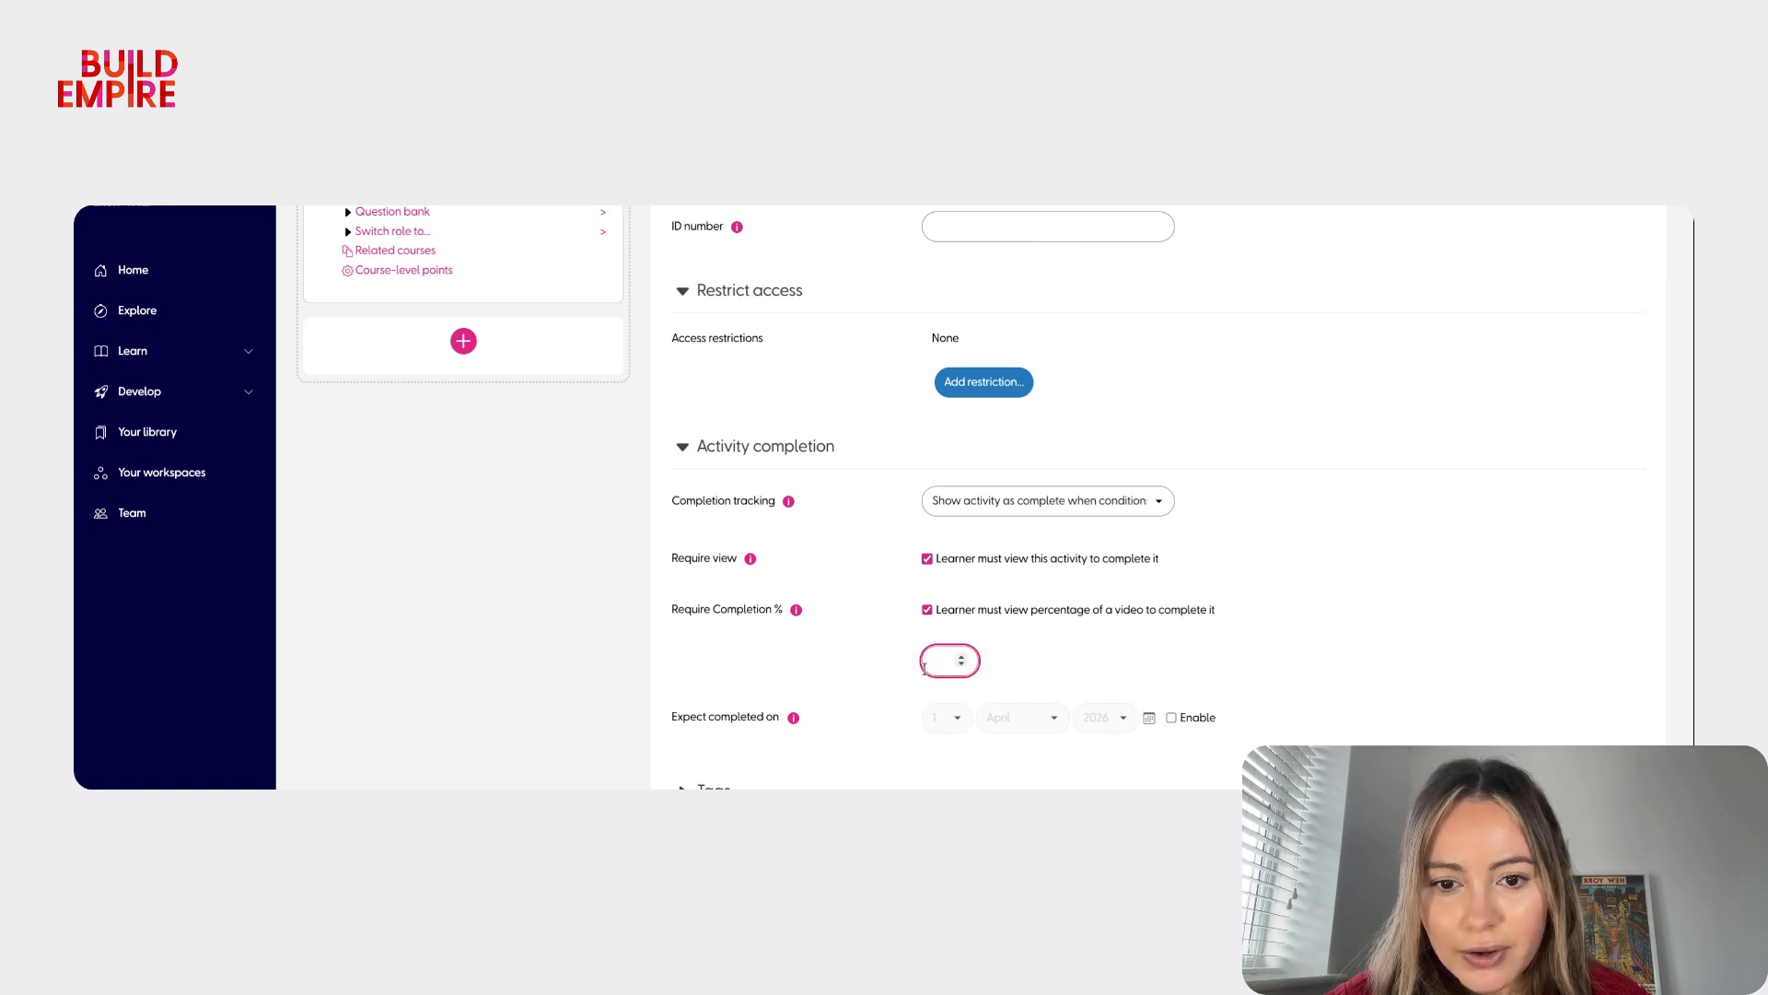
pyautogui.write('100')
pyautogui.click(1249, 640)
pyautogui.scroll(-1, 1247, 639)
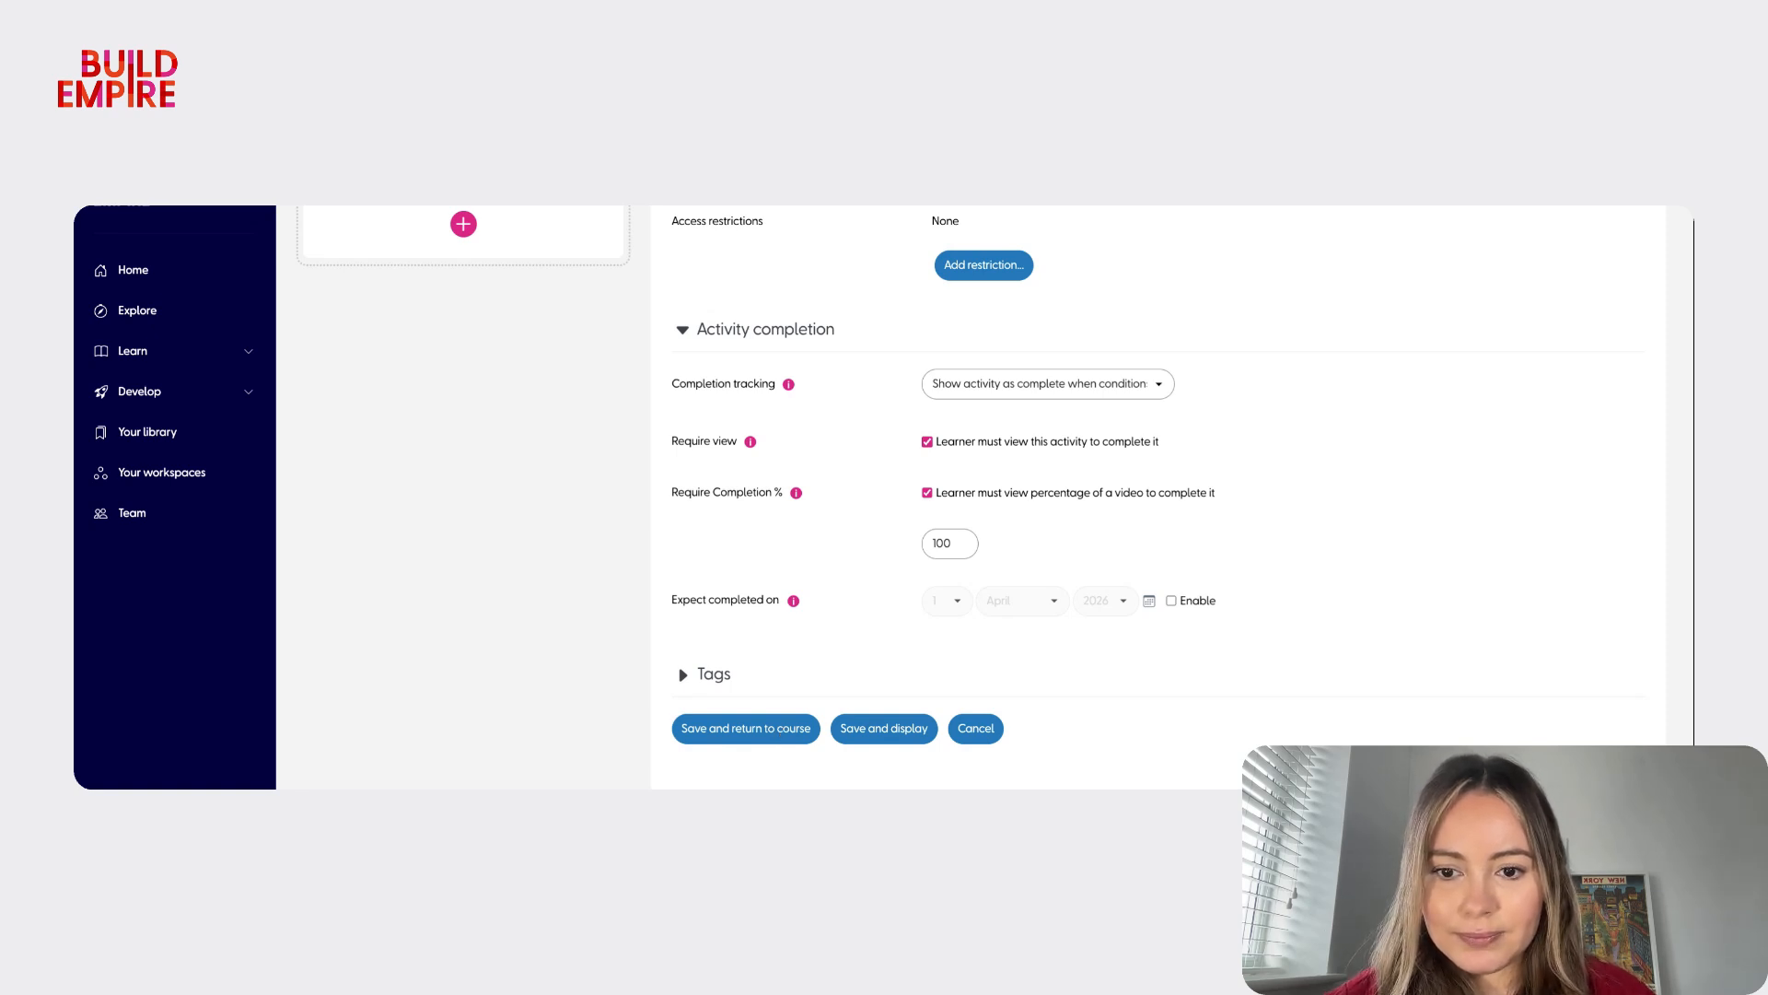
pyautogui.click(733, 732)
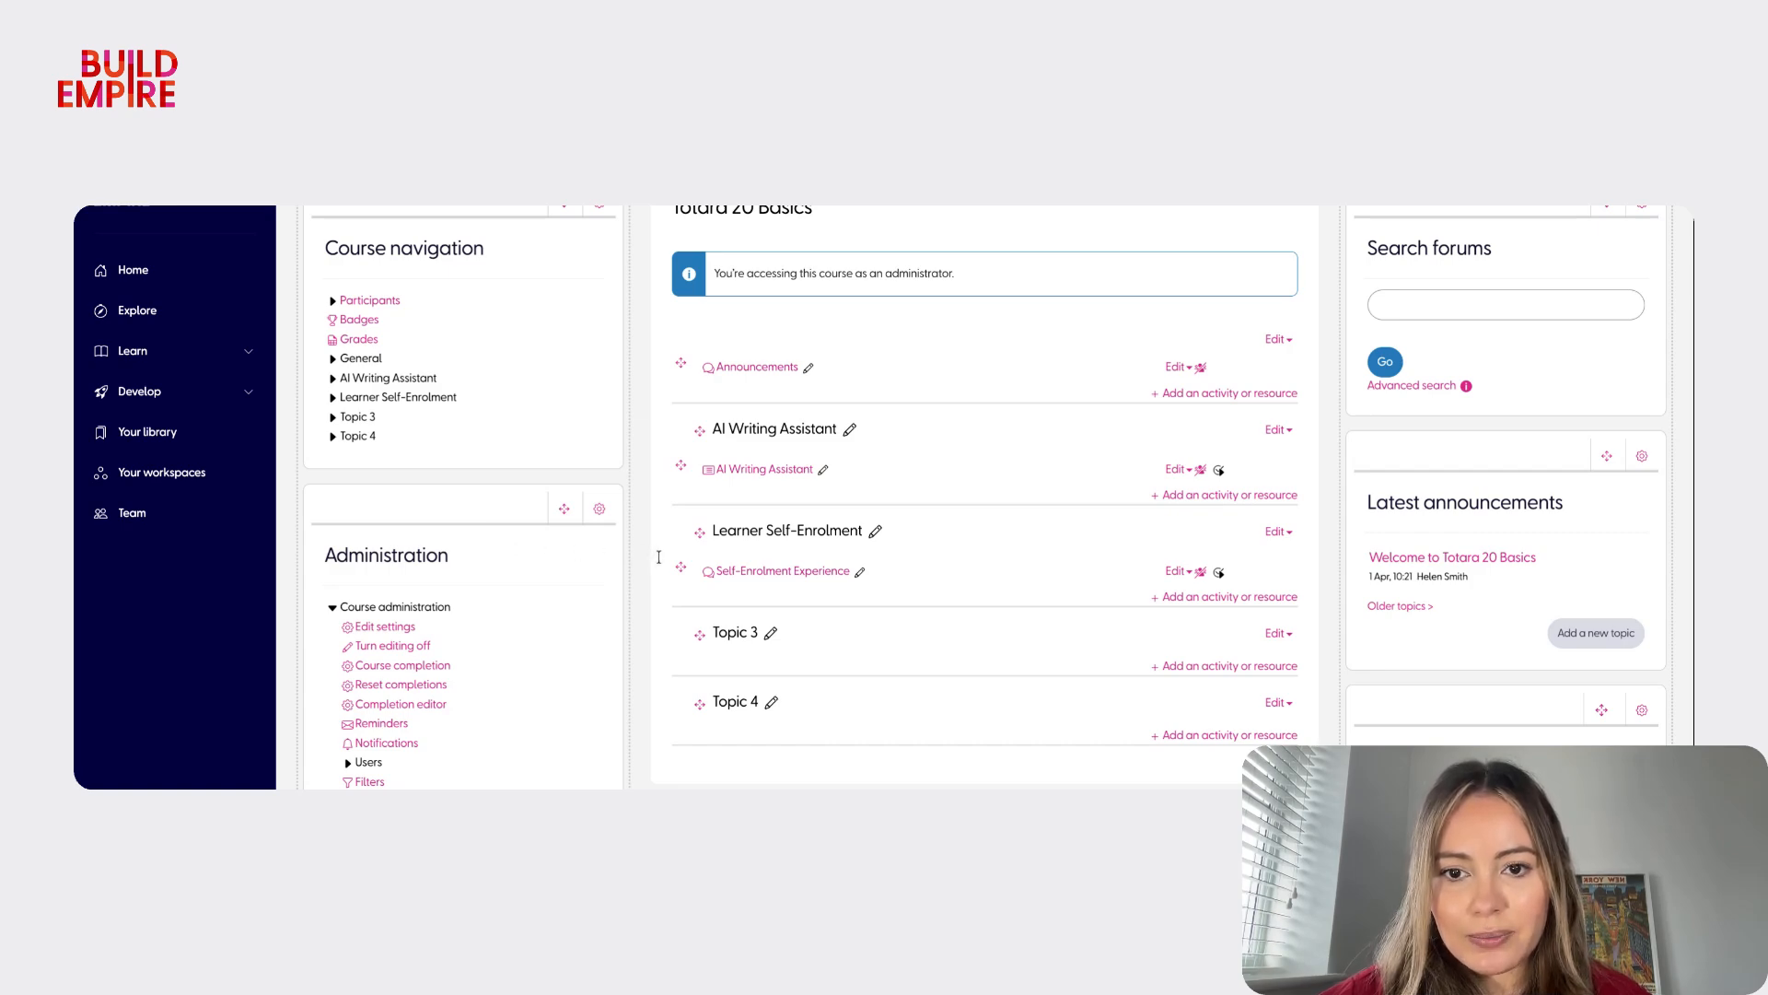
# - Rename Topic 3 to "Certification & Compliance Reporting"
pyautogui.click(773, 633)
pyautogui.write('Certification & Compliance Reporting')
pyautogui.press('Return')
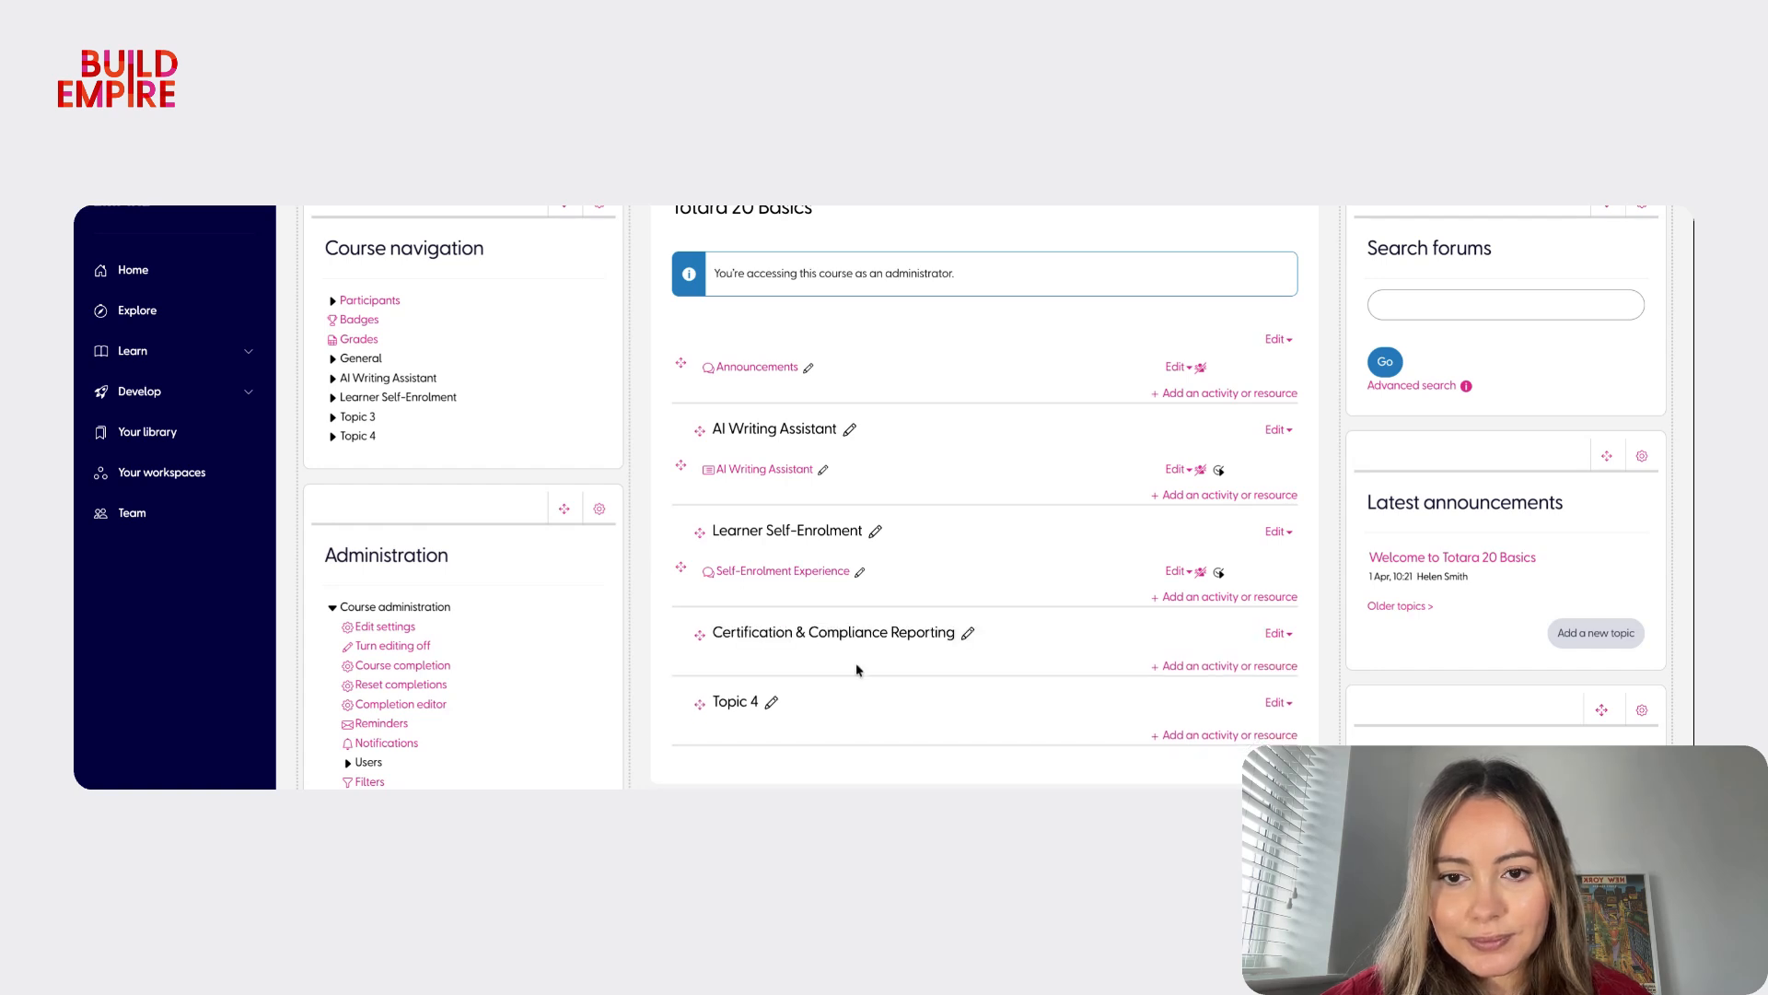
# - Add an Assignment activity to the Certification & Compliance Reporting topic
pyautogui.scroll(-1, 860, 668)
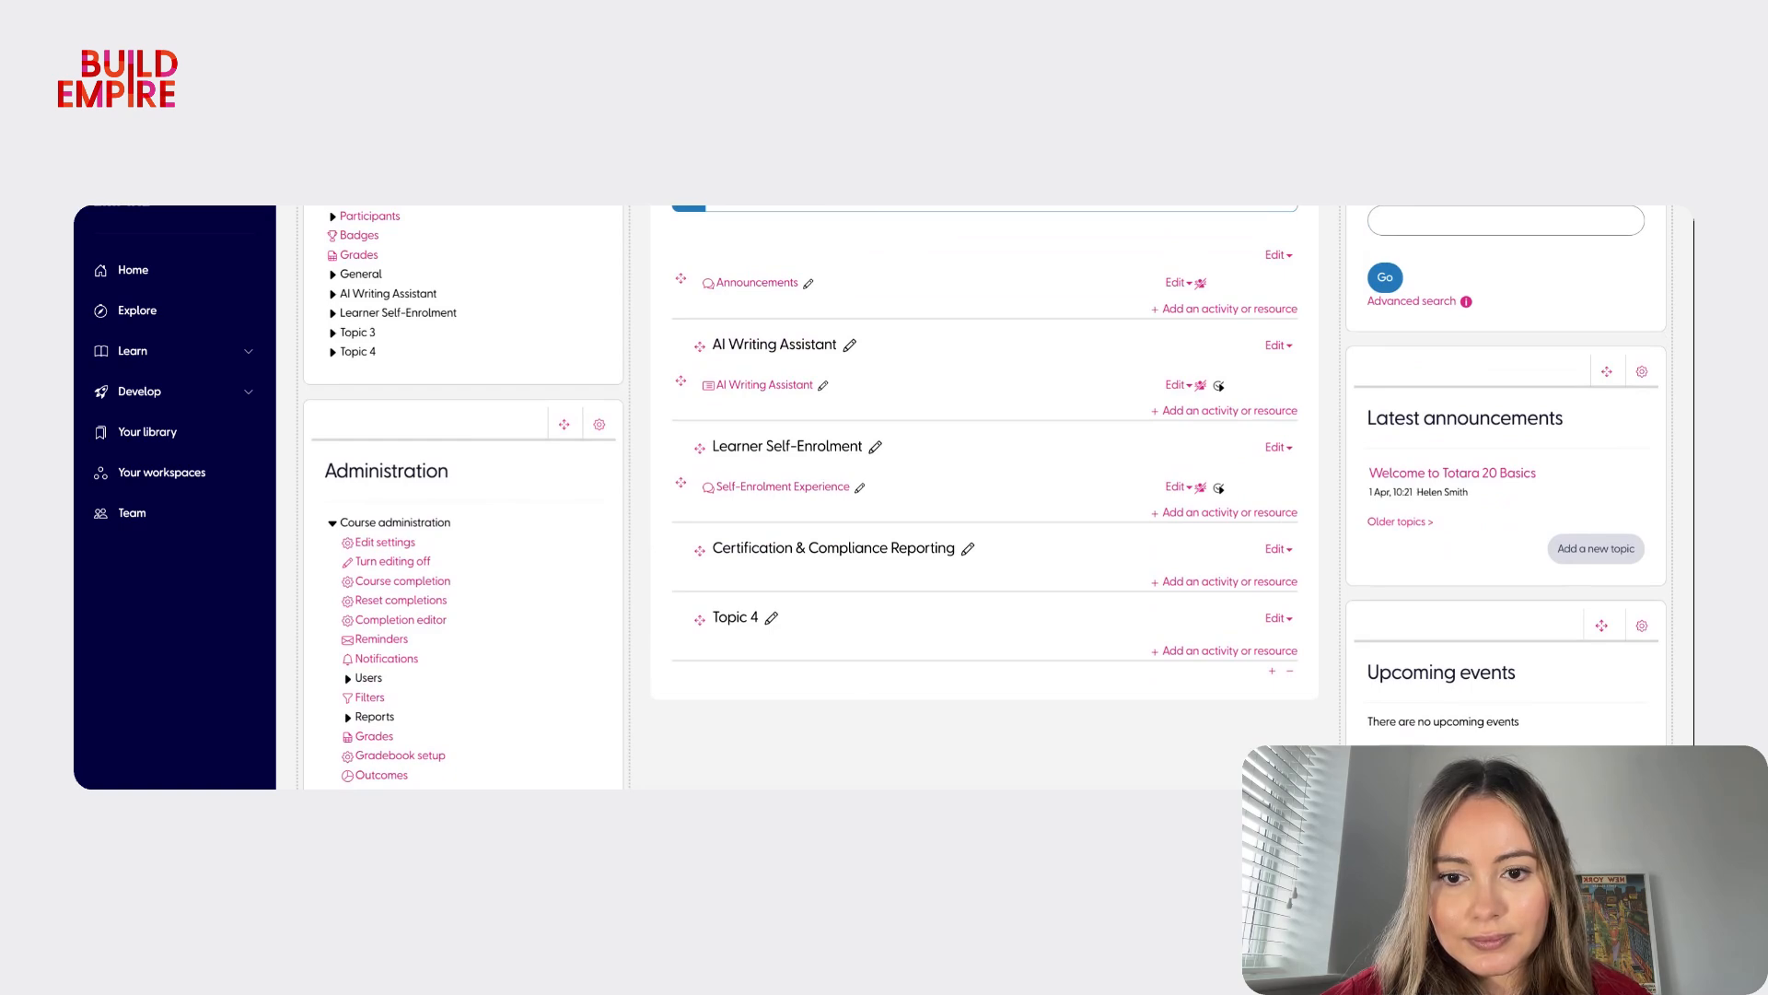
pyautogui.click(1212, 586)
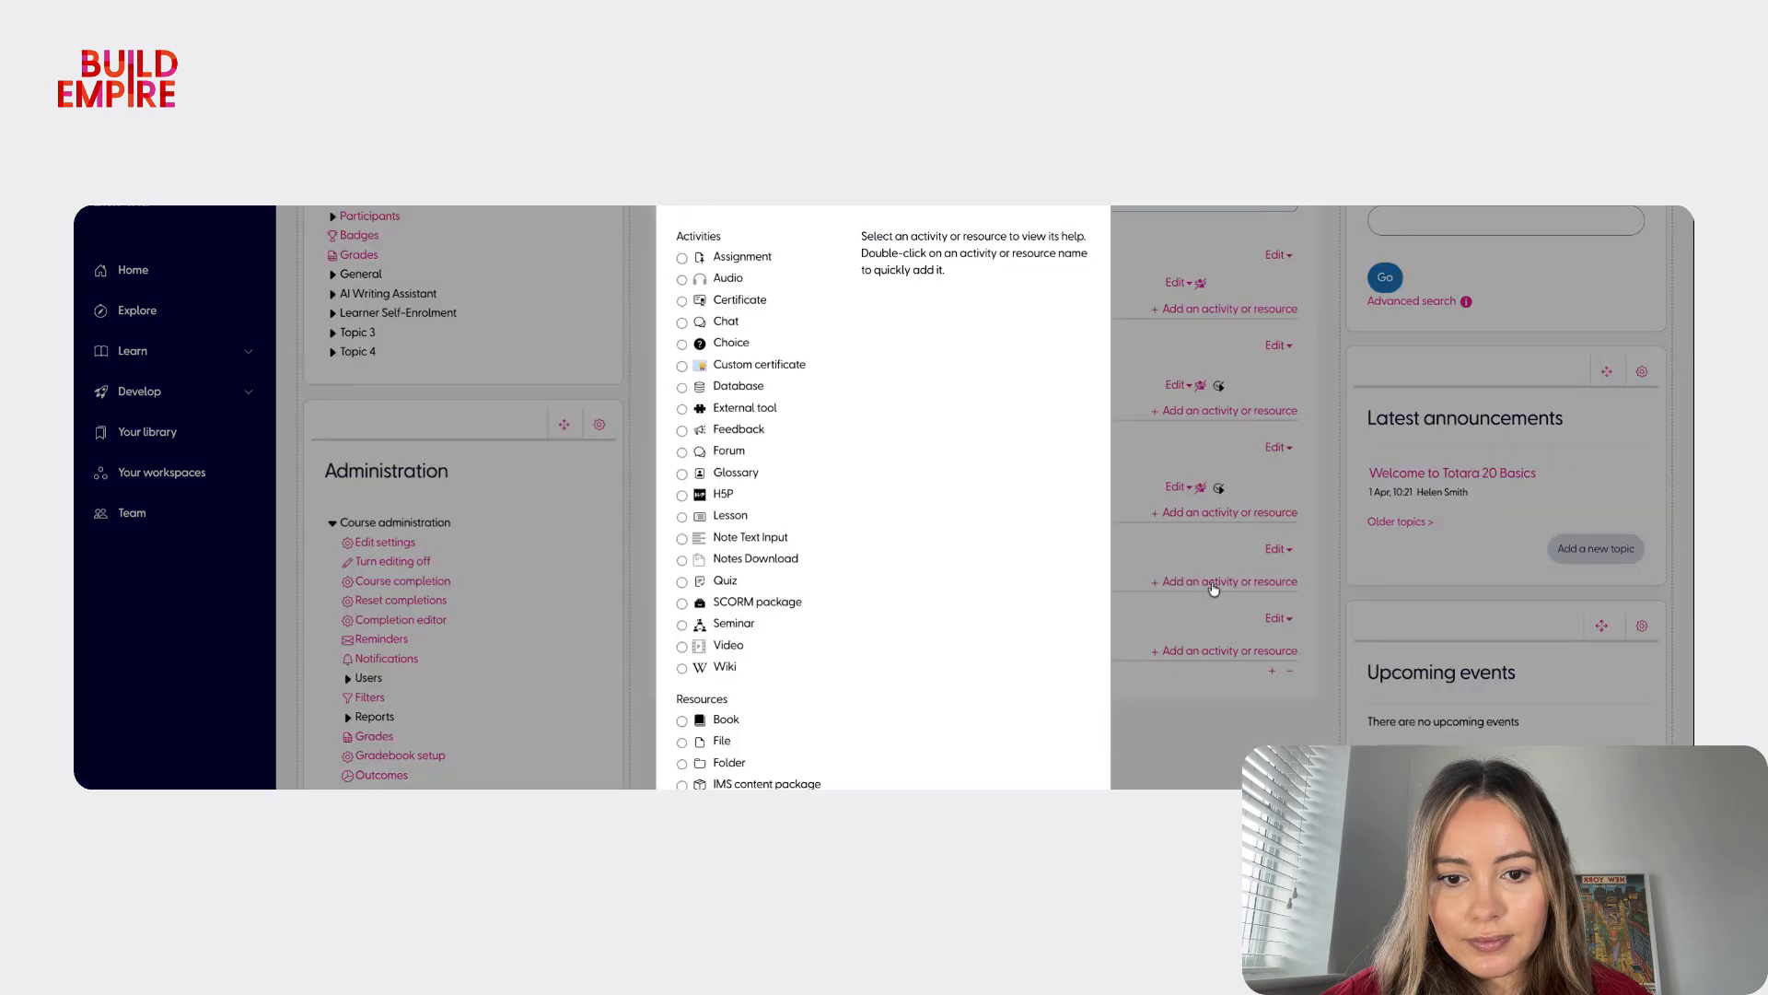
pyautogui.click(761, 261)
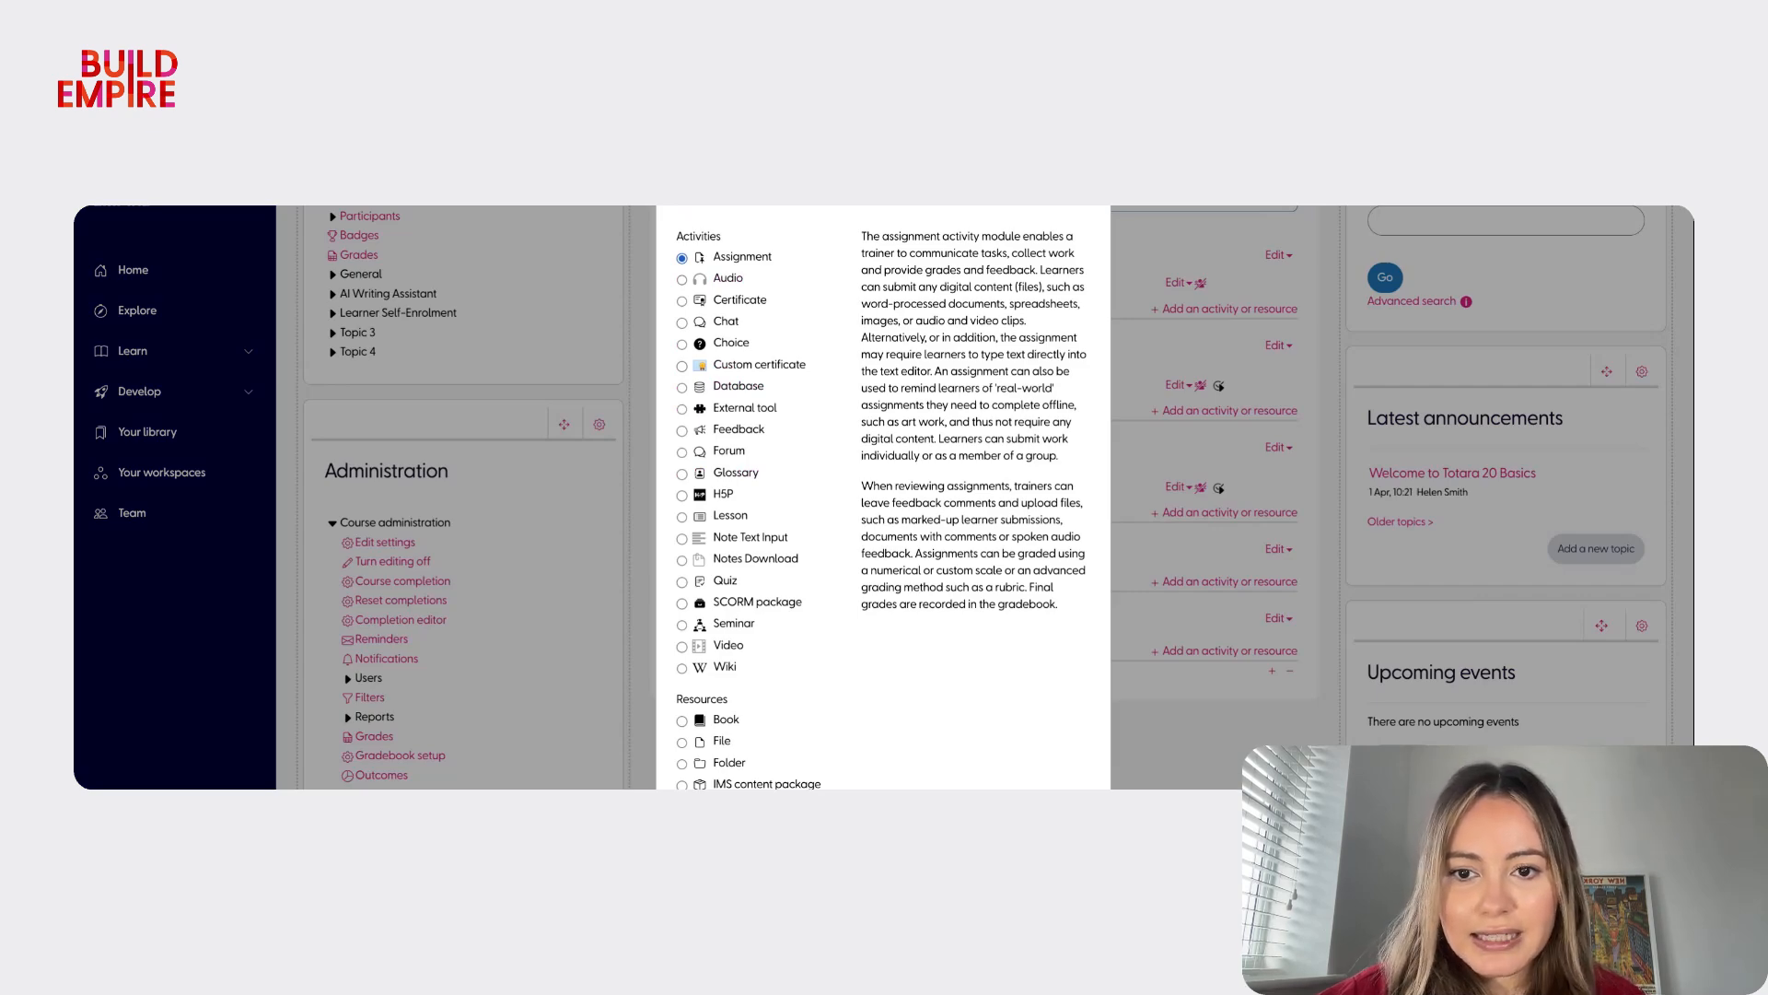
pyautogui.scroll(-1, 985, 498)
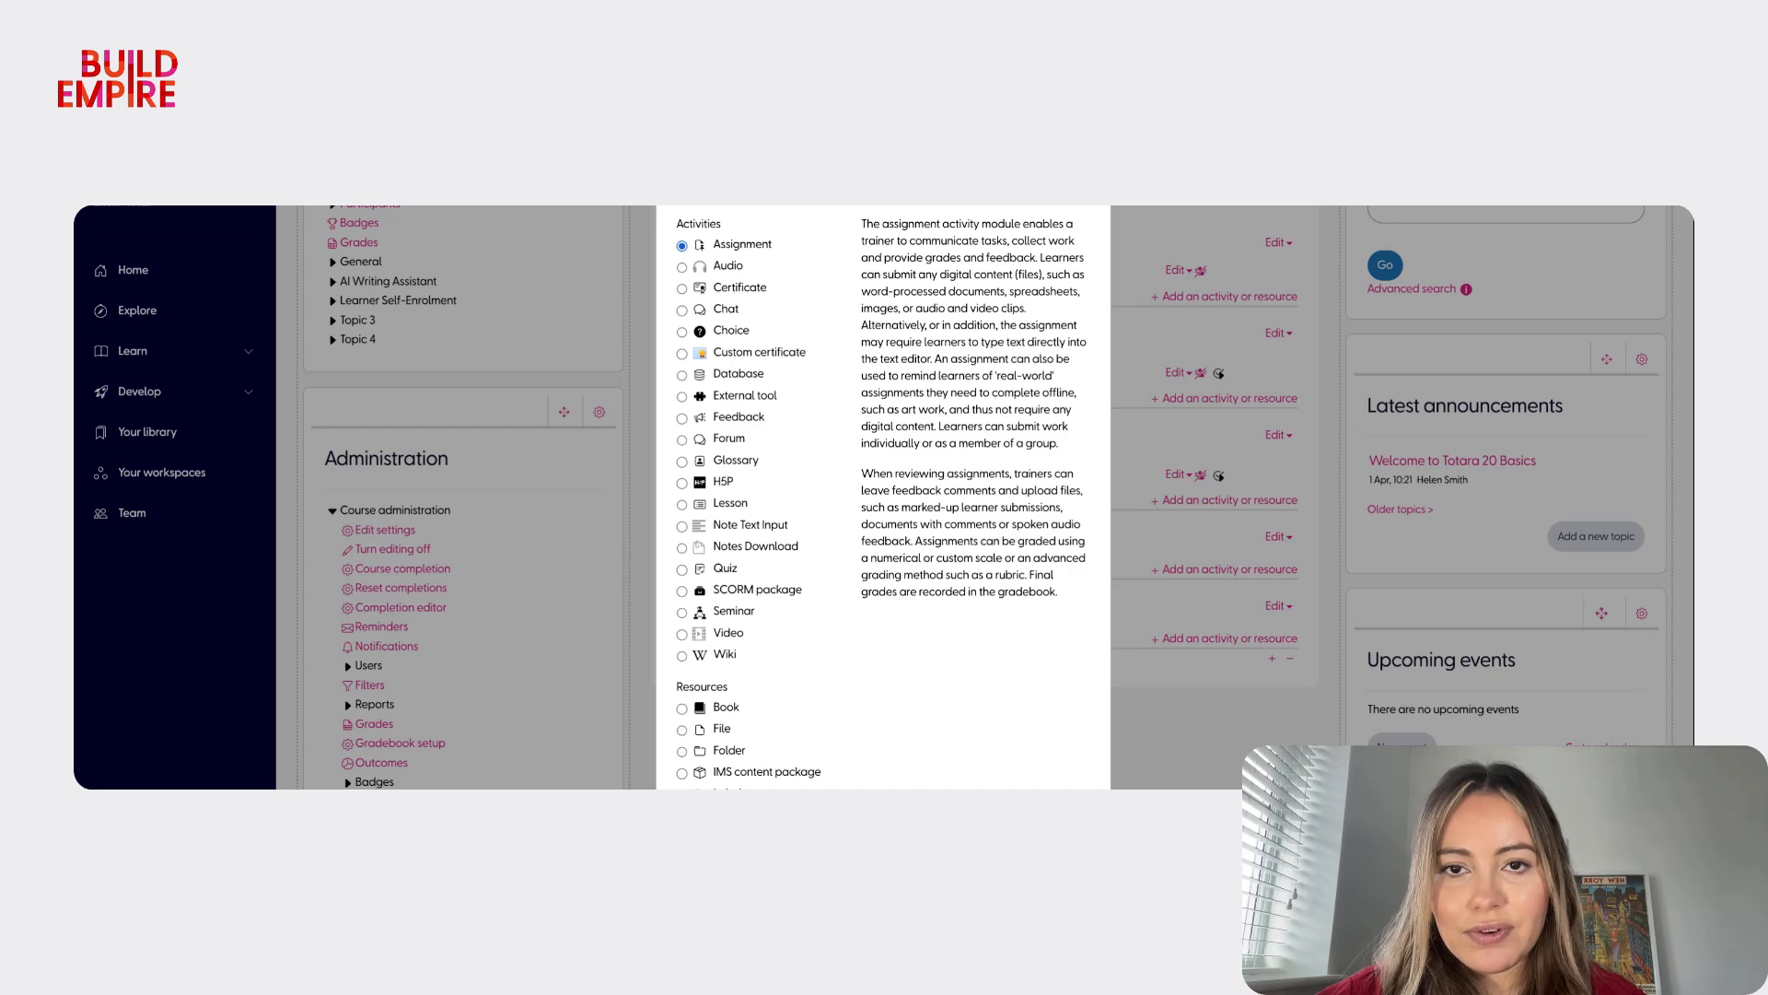
pyautogui.scroll(-2, 990, 783)
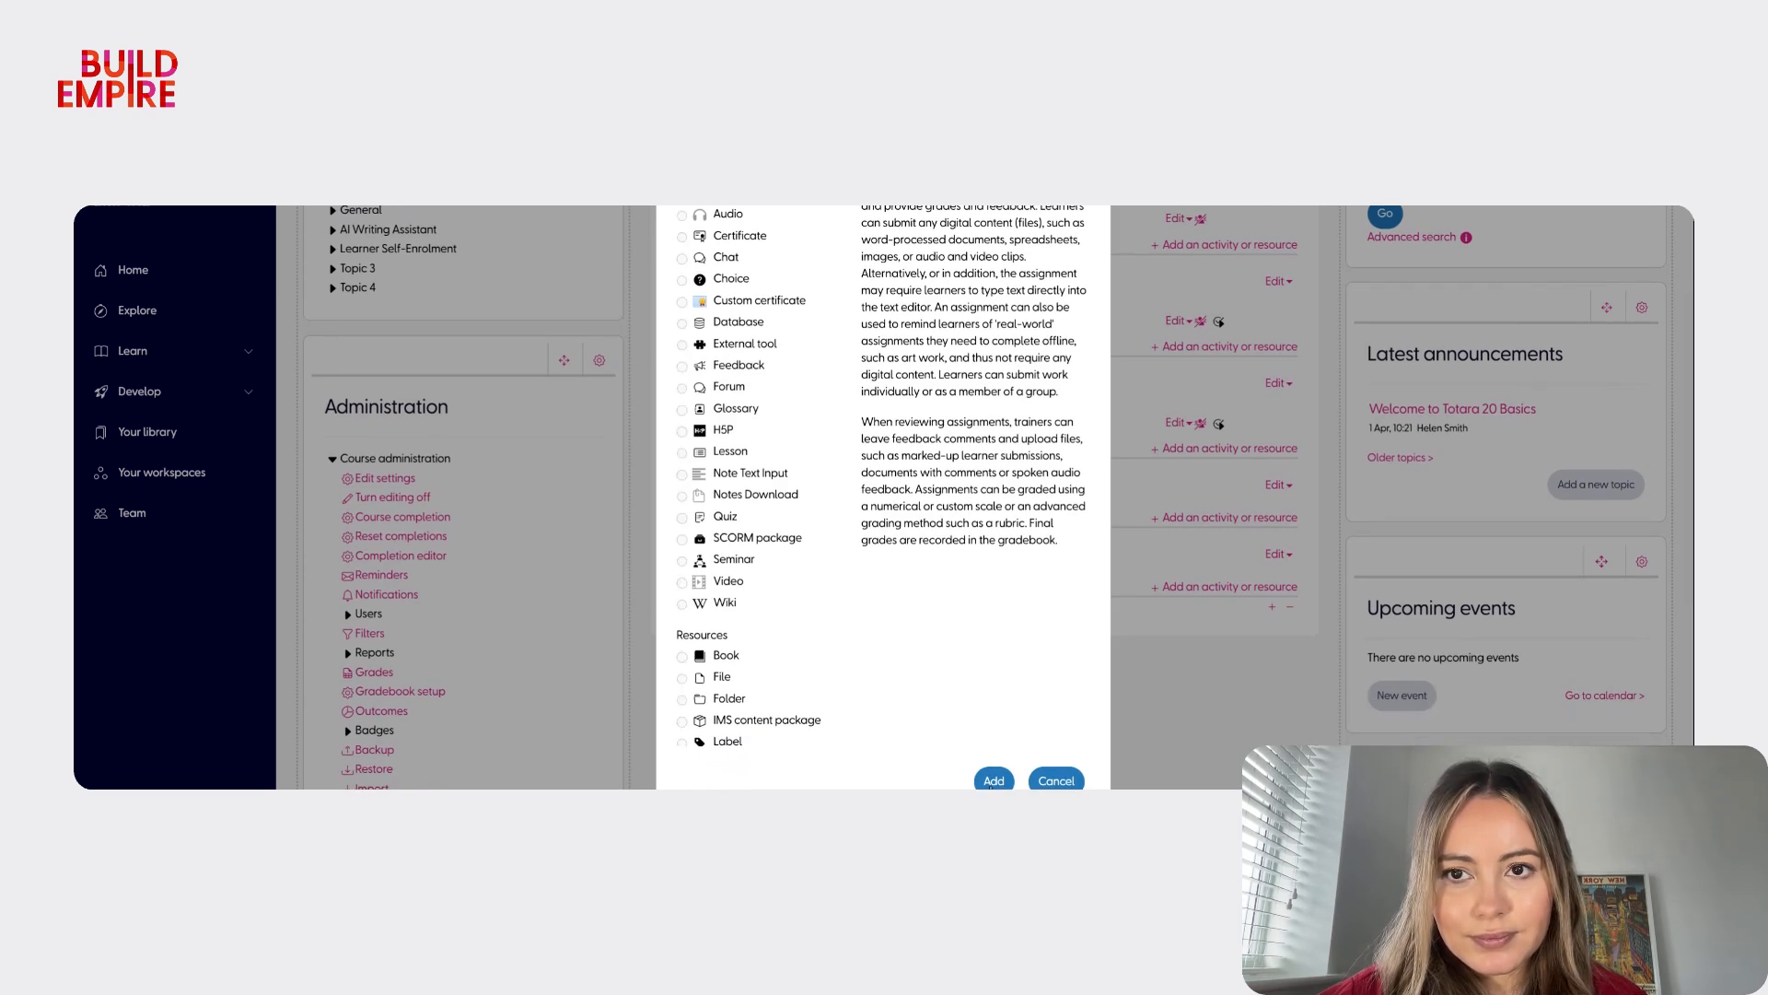
pyautogui.click(991, 781)
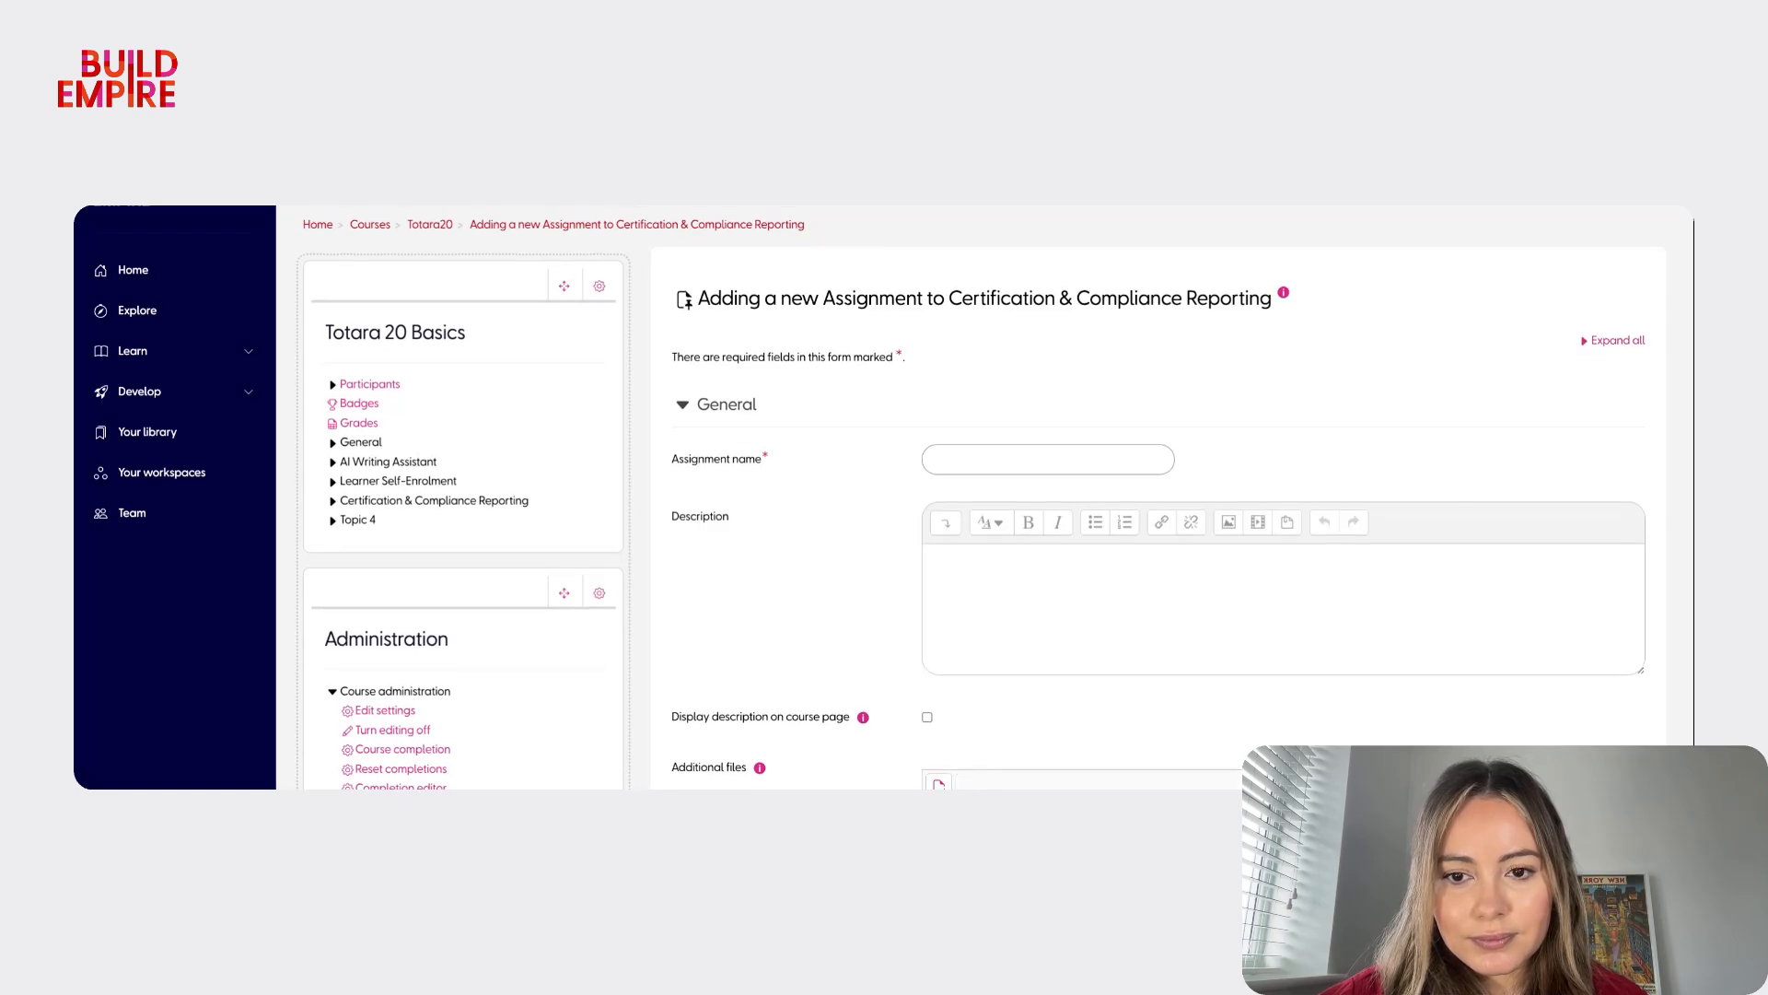
# - Name the new assignment "Certification reporting"
pyautogui.click(991, 468)
pyautogui.write('Cert')
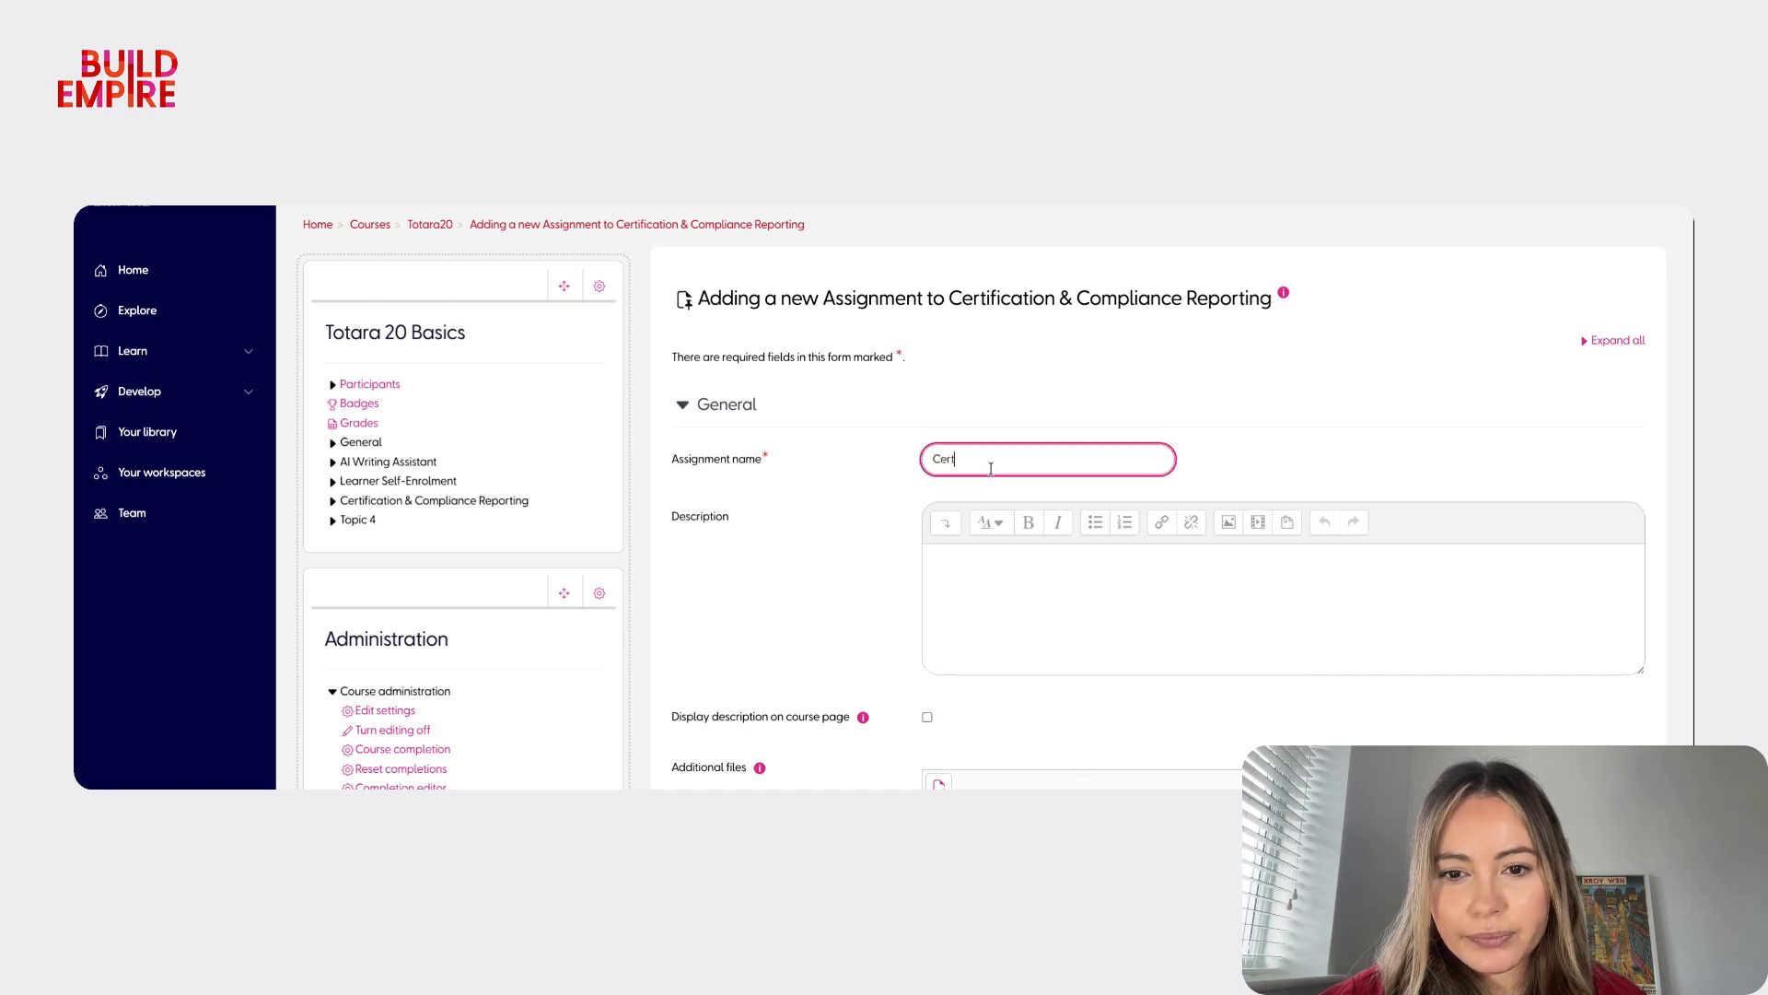
pyautogui.write('ifications rep')
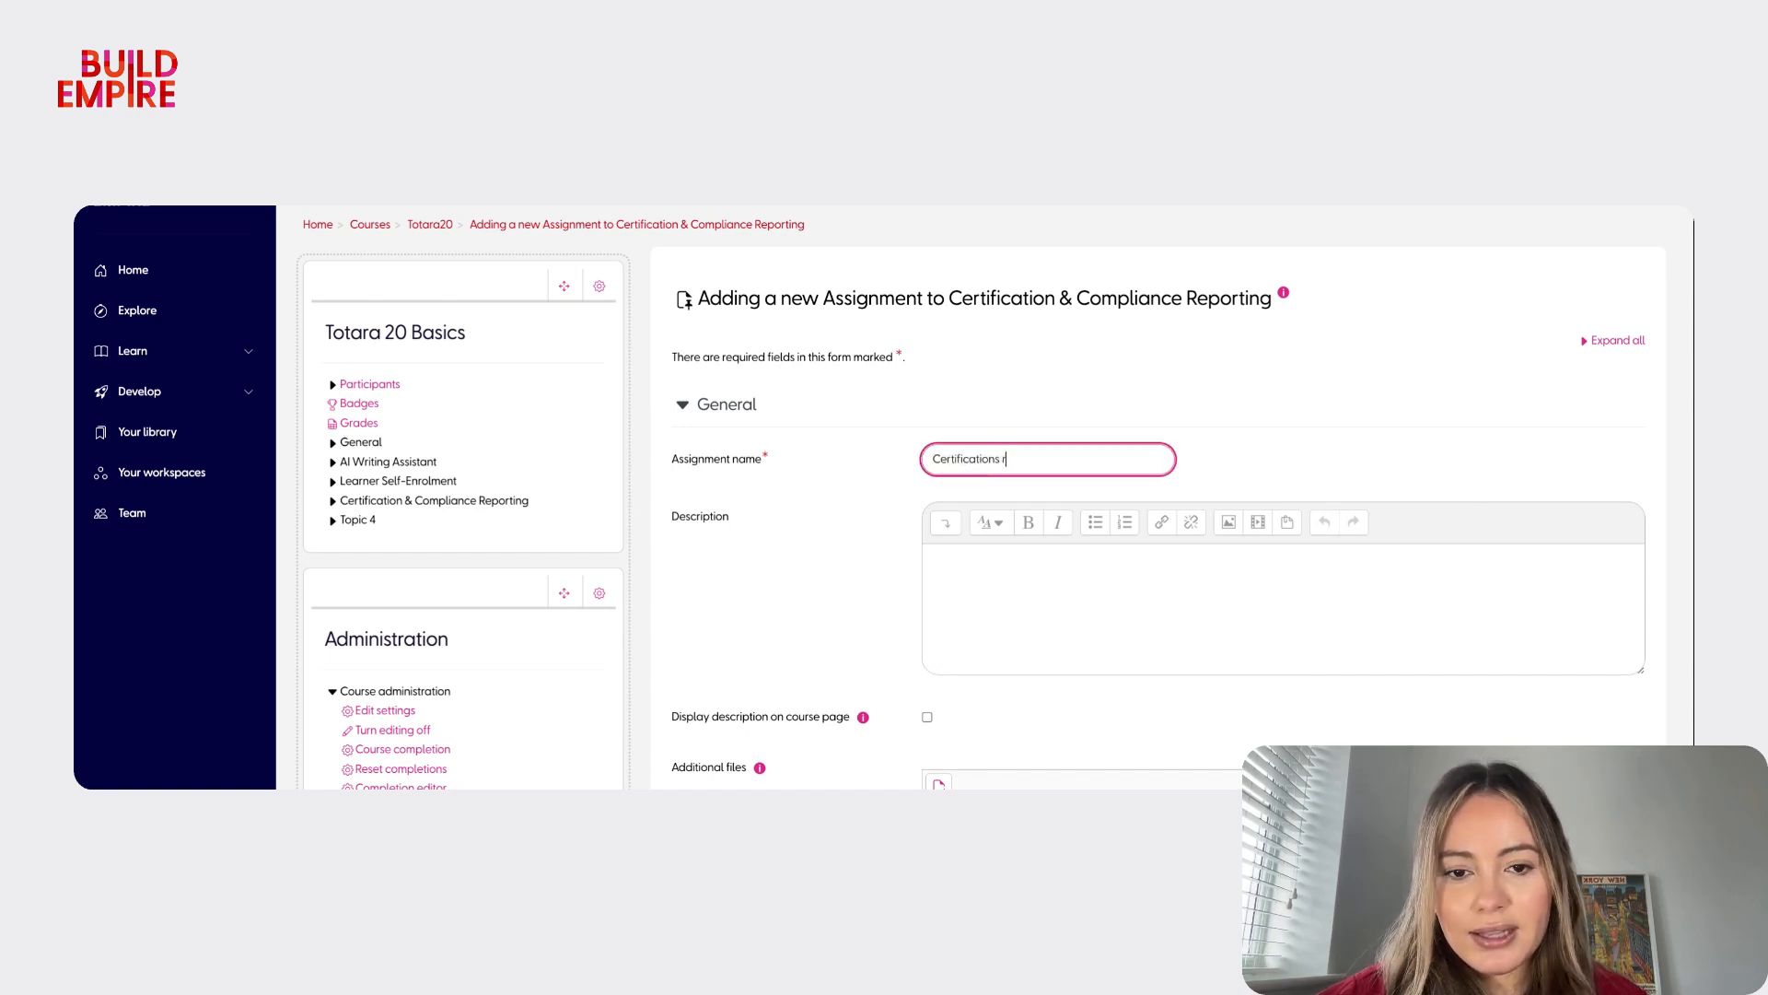
pyautogui.press('BackSpace')
pyautogui.press('BackSpace')
pyautogui.press('BackSpace')
pyautogui.press('BackSpace')
pyautogui.press('BackSpace')
pyautogui.write('rep')
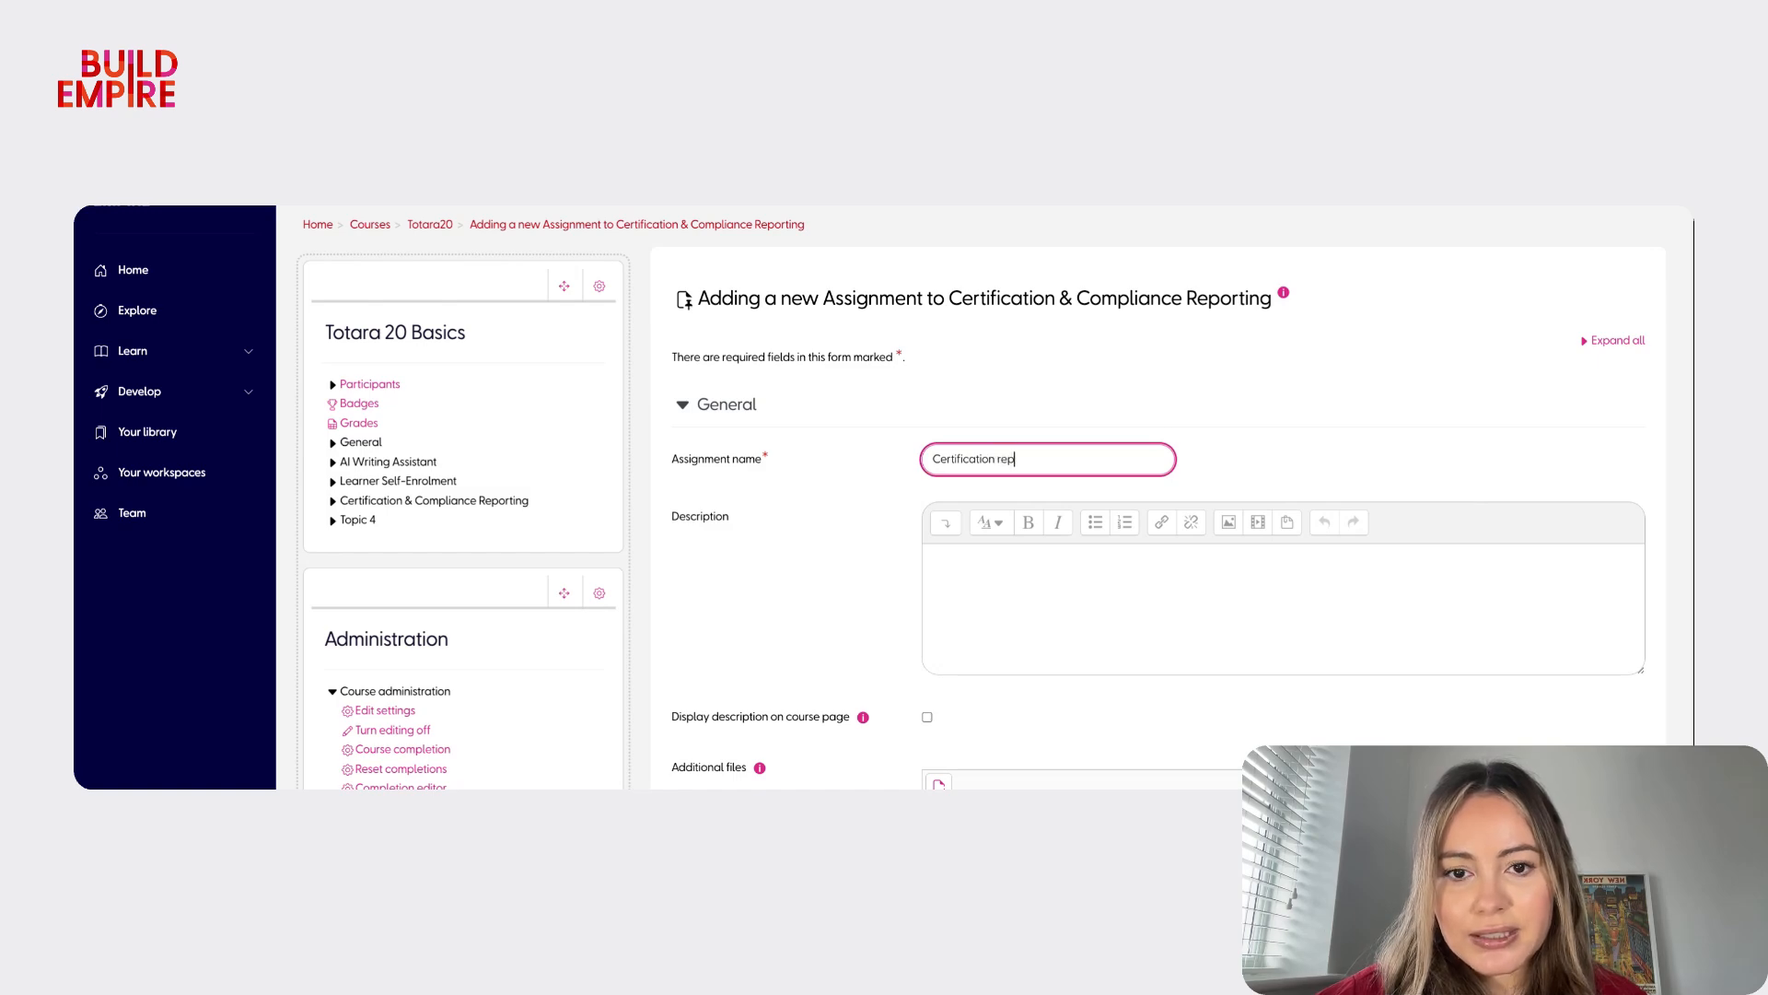
pyautogui.write('orting')
# - Enter the assignment description "Reflect on why compliance tracking is important. How would you explain it to your team?"
pyautogui.click(992, 615)
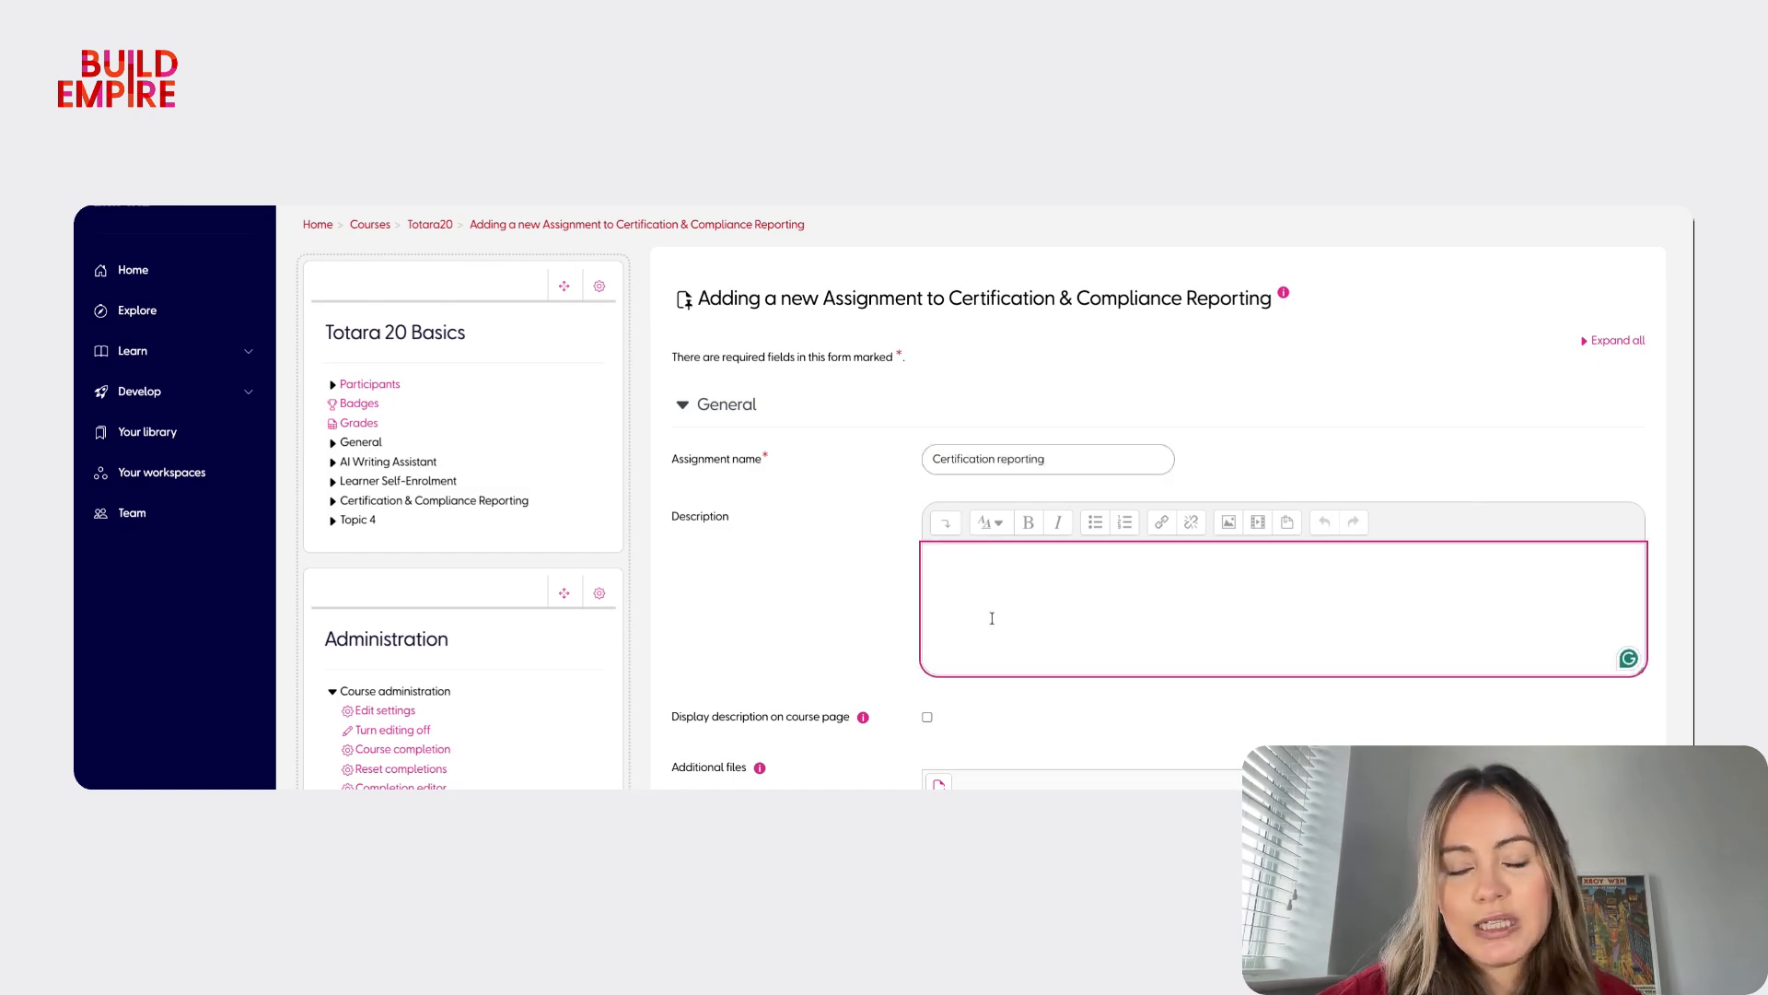
pyautogui.write('Reflect on ')
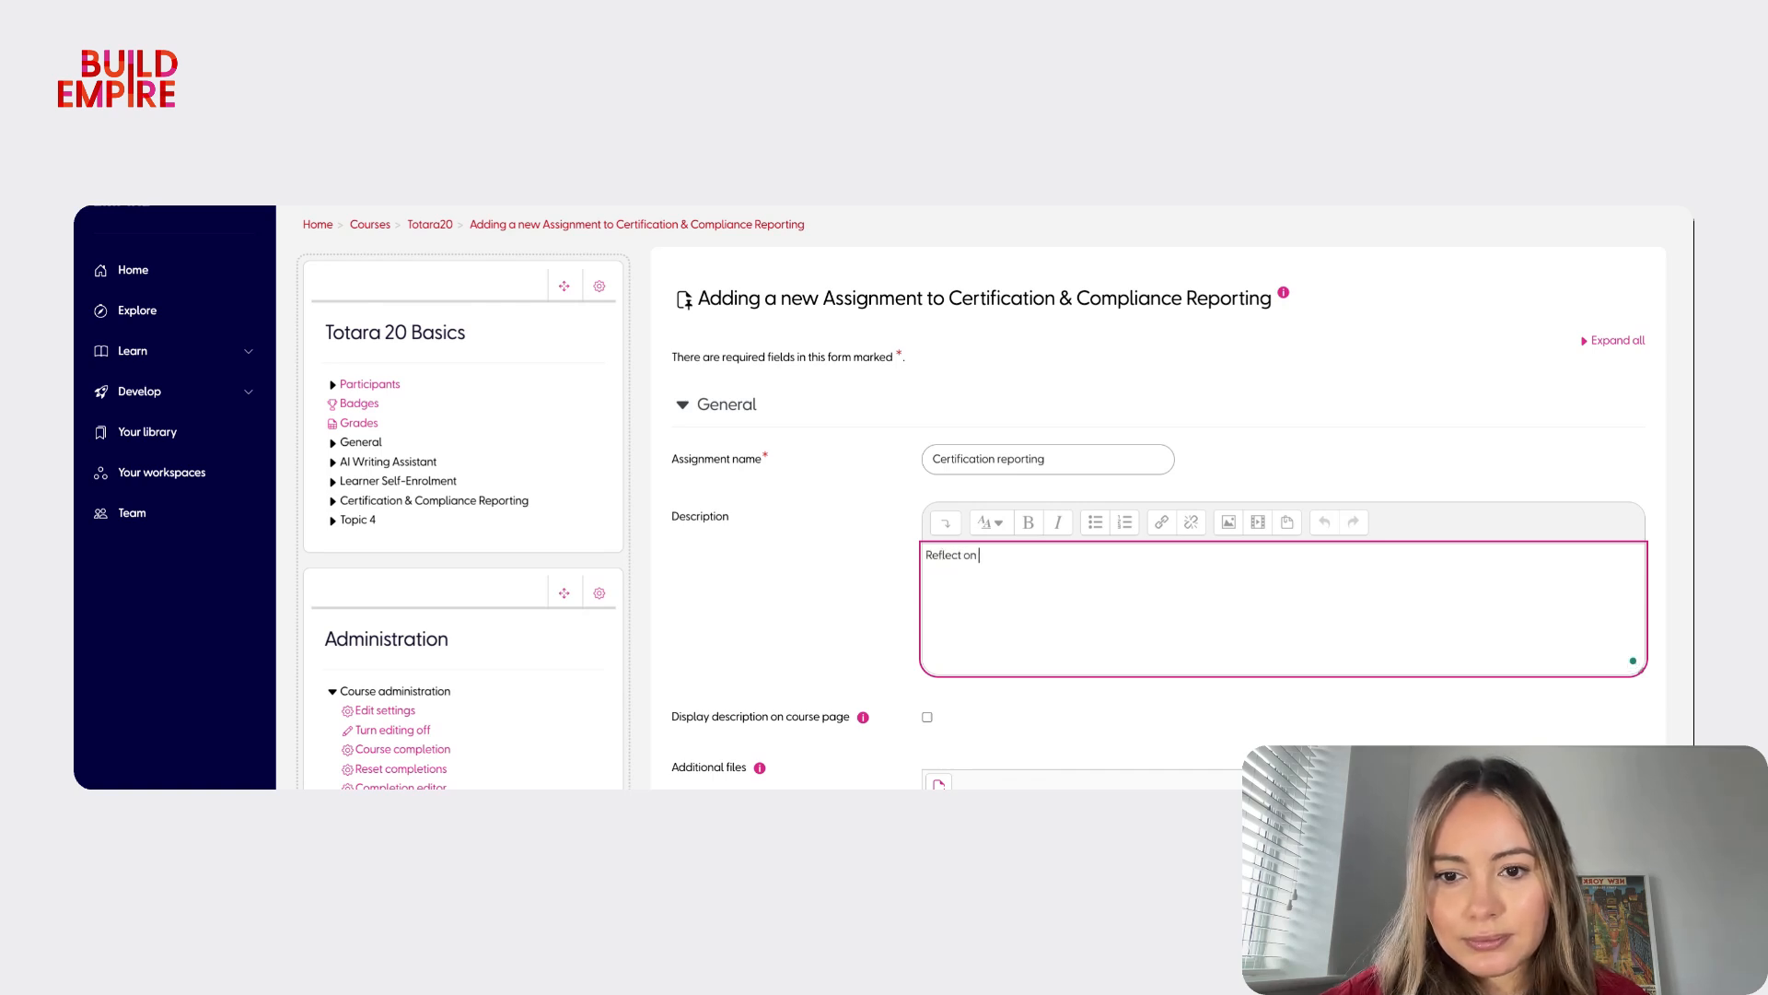
pyautogui.write('why complianc')
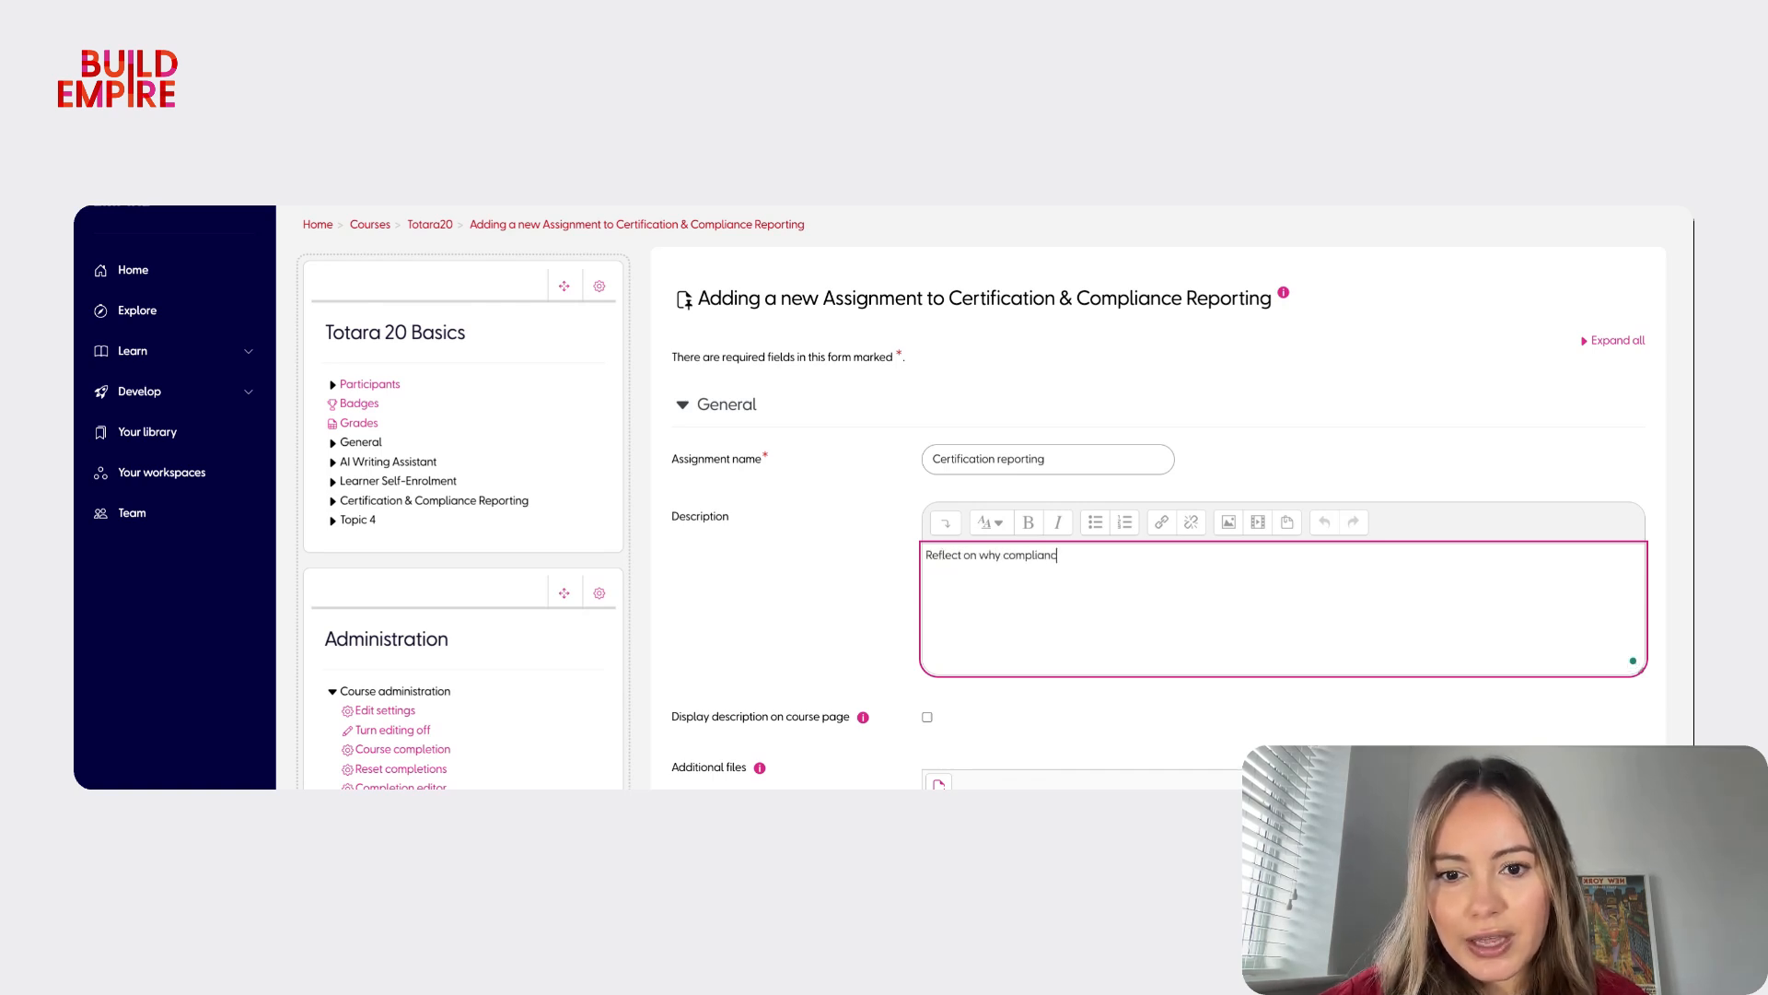
pyautogui.write('e tracking is i')
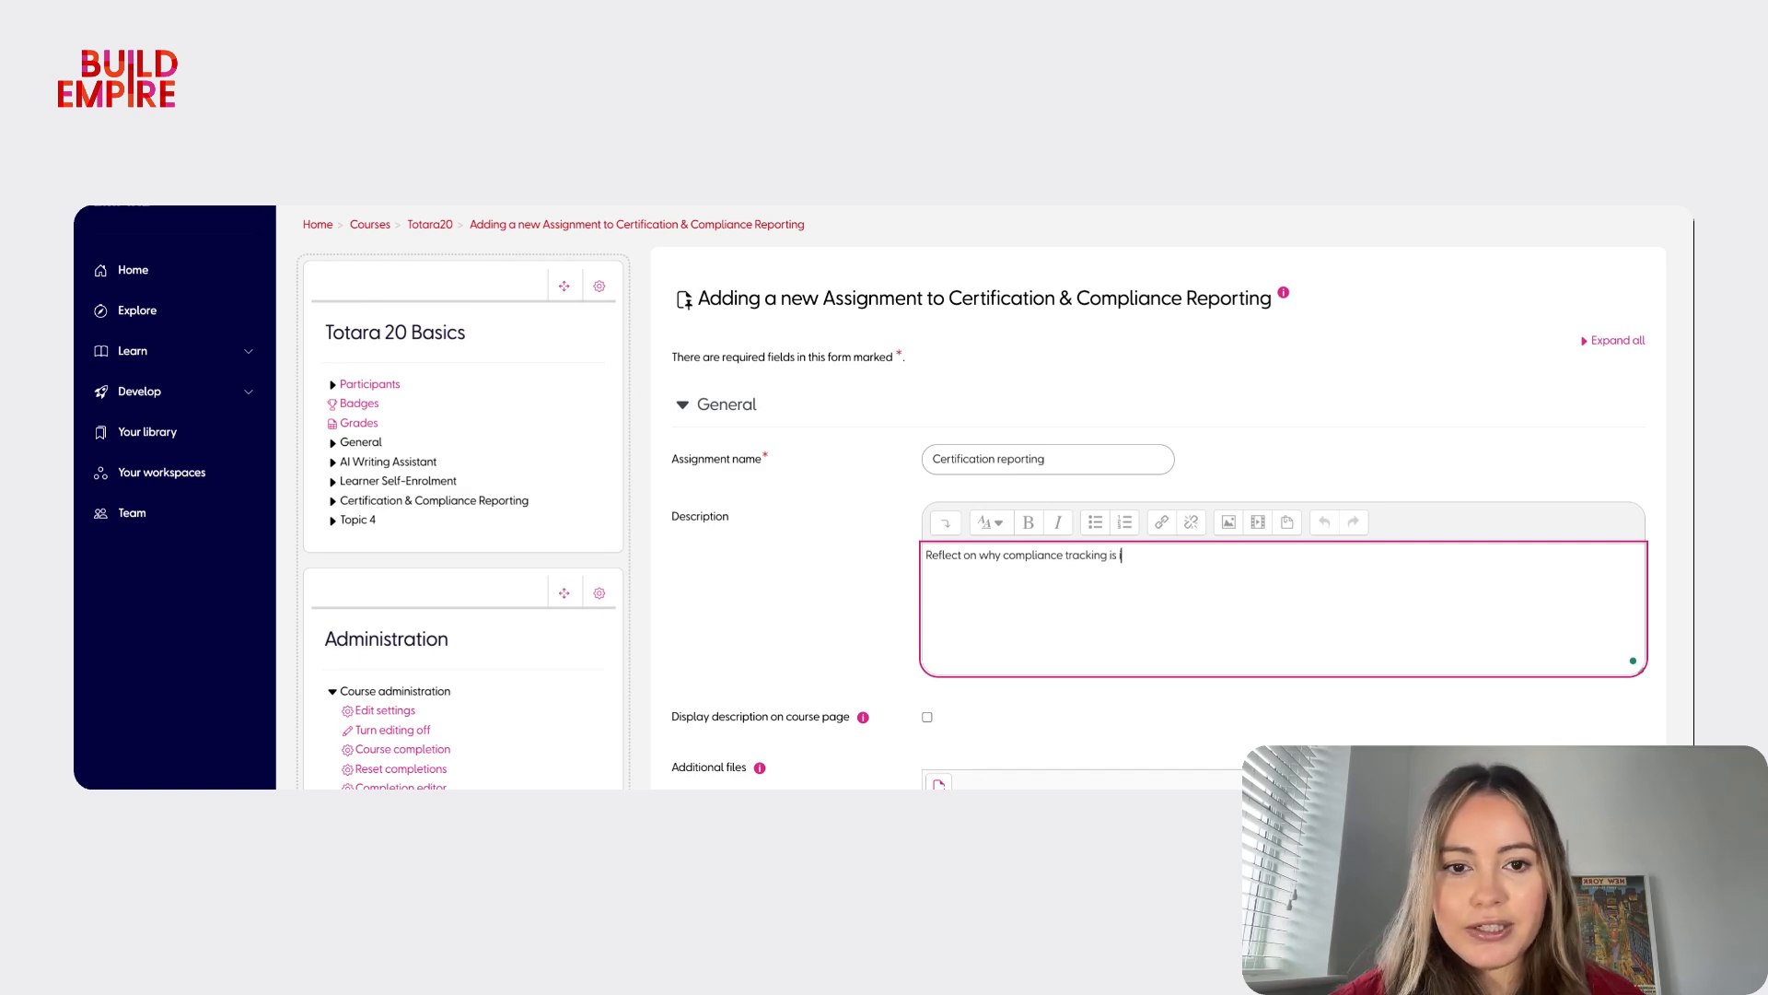
pyautogui.write('mportant. Ho')
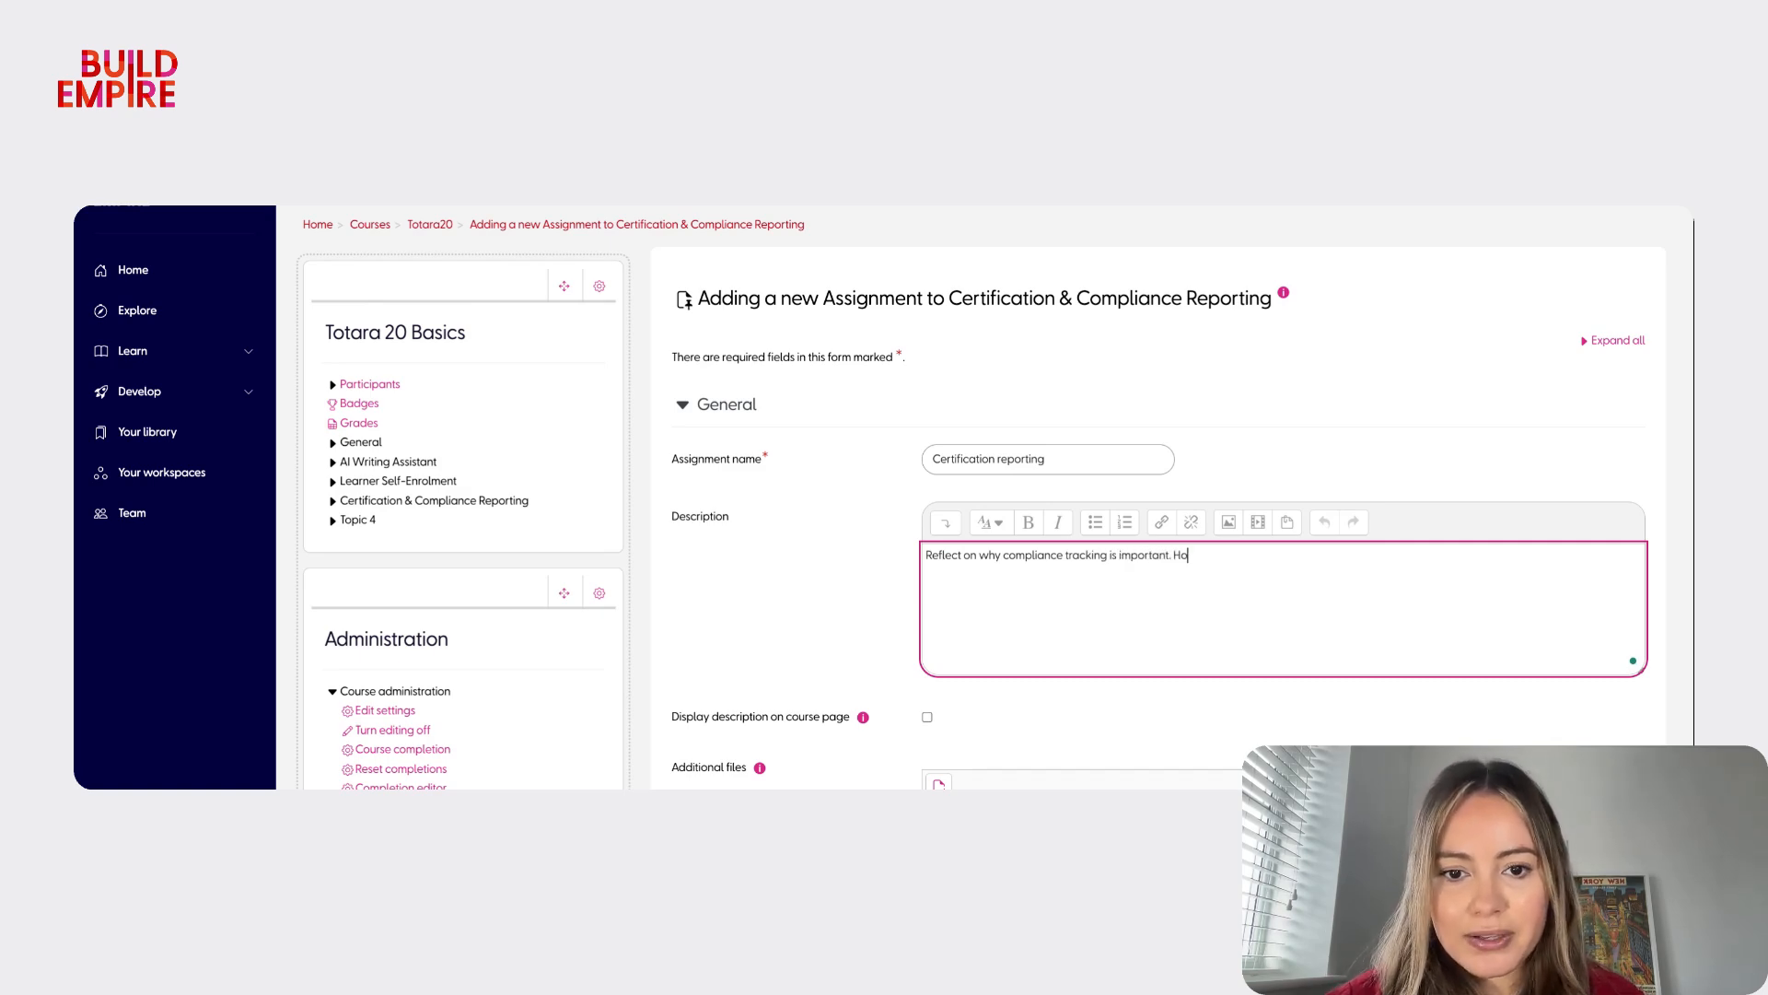
pyautogui.write('w would you exp')
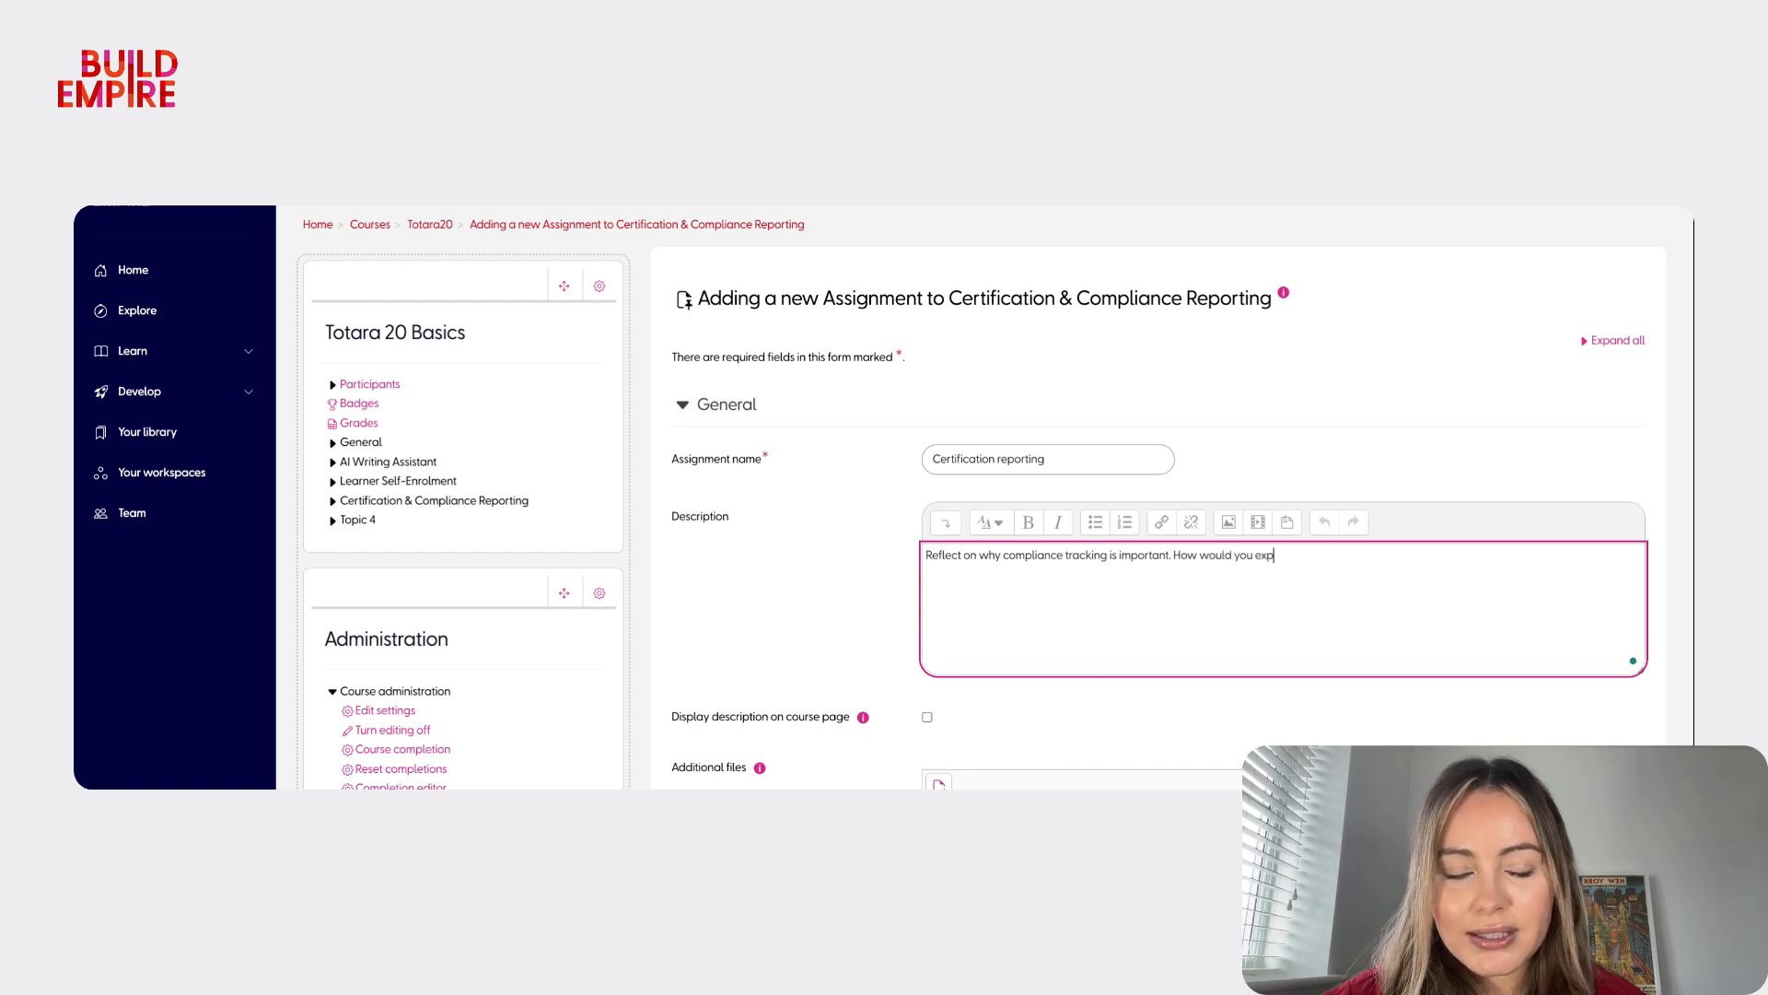
pyautogui.write('lain it to your team?')
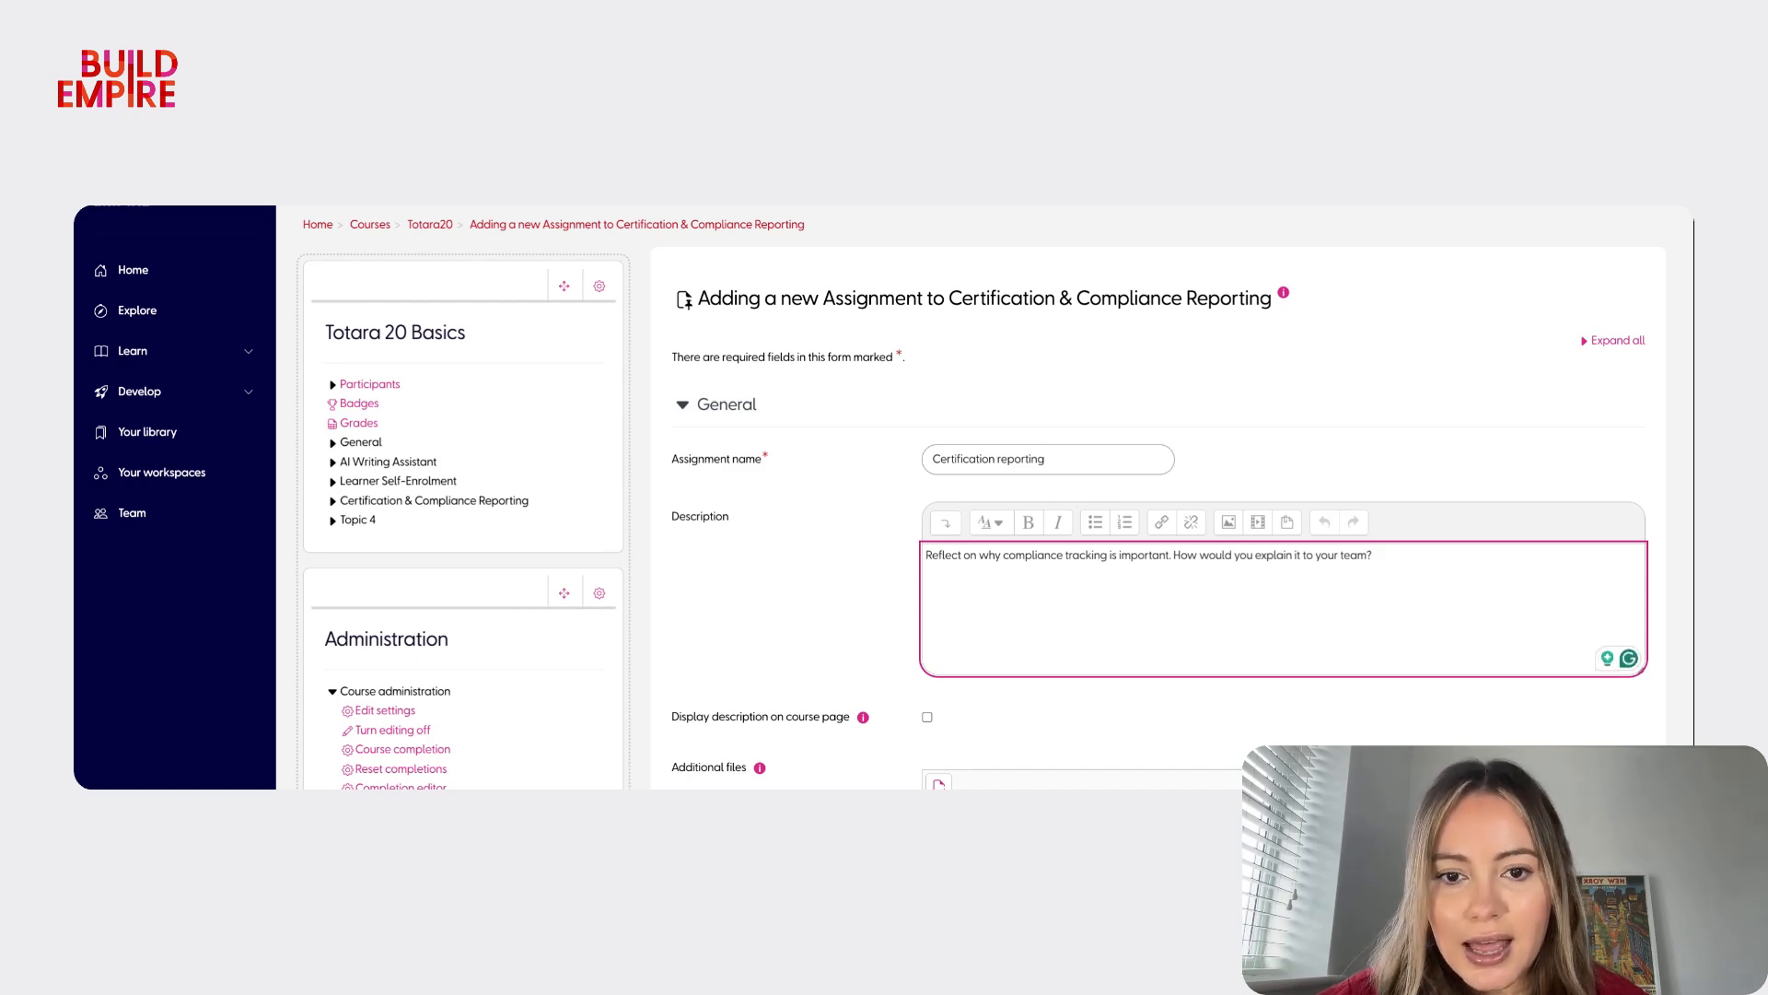
# - Set the assignment's due date to 1 June 2026
pyautogui.scroll(-1, 974, 705)
pyautogui.scroll(-5, 995, 497)
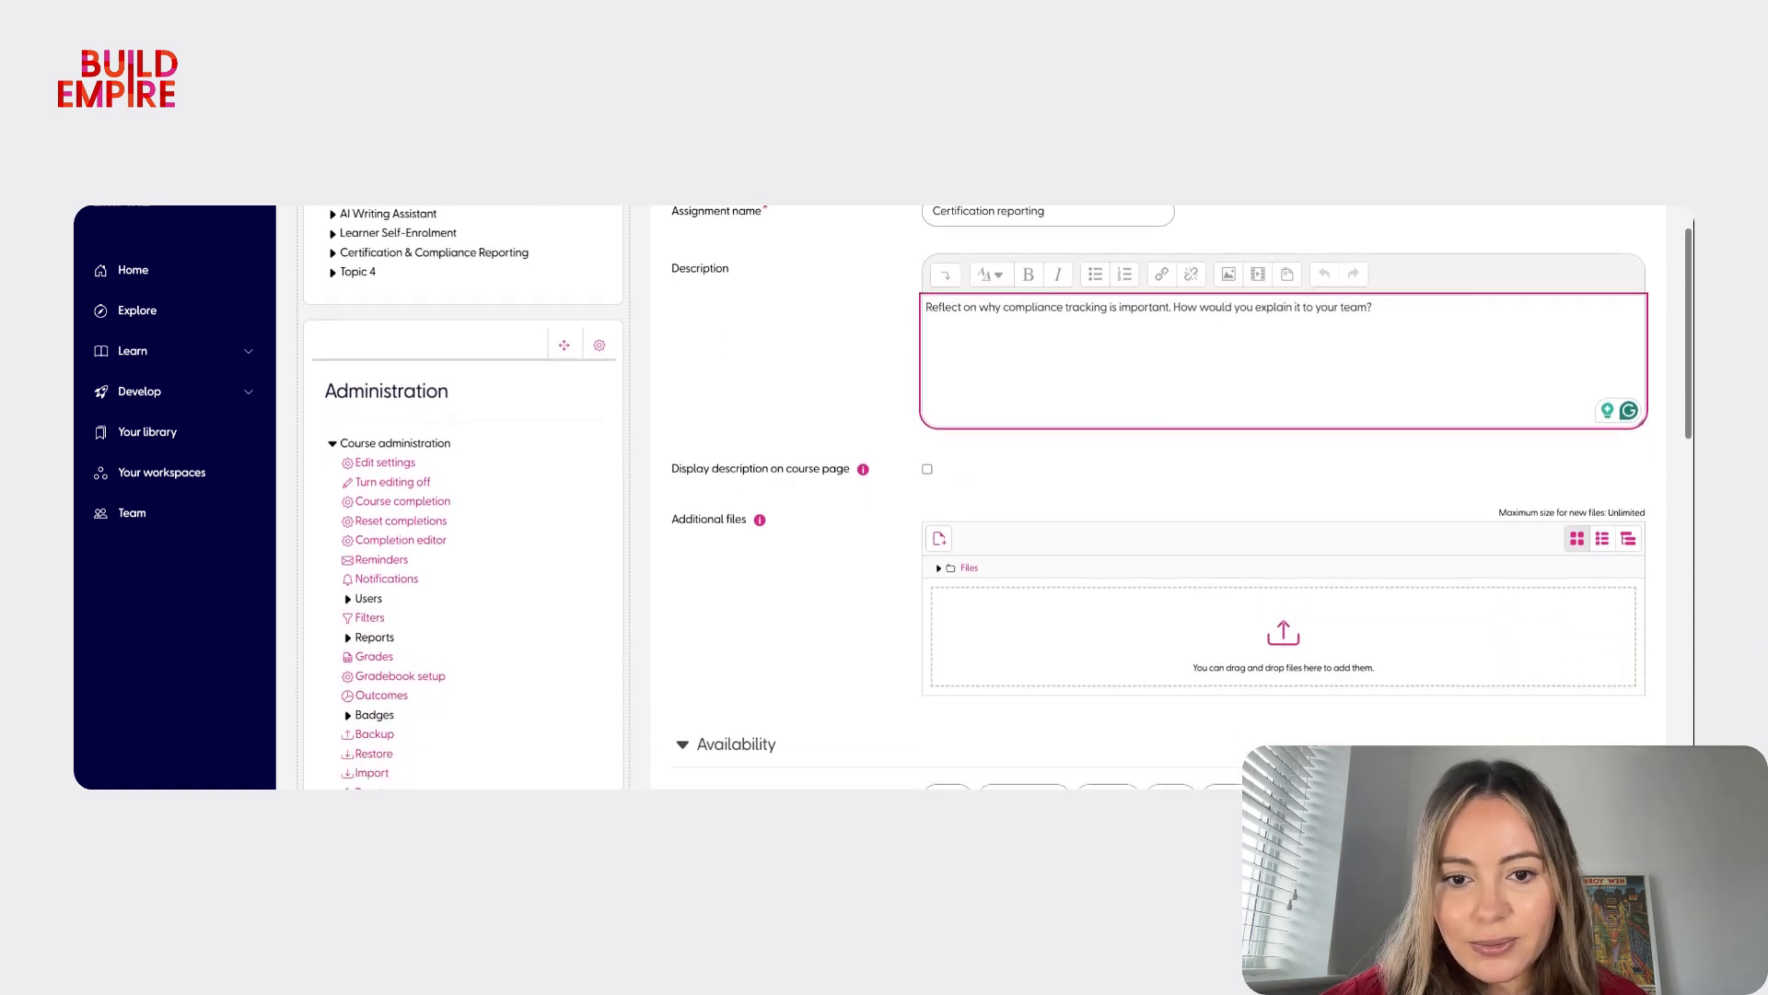
pyautogui.scroll(-1, 1057, 500)
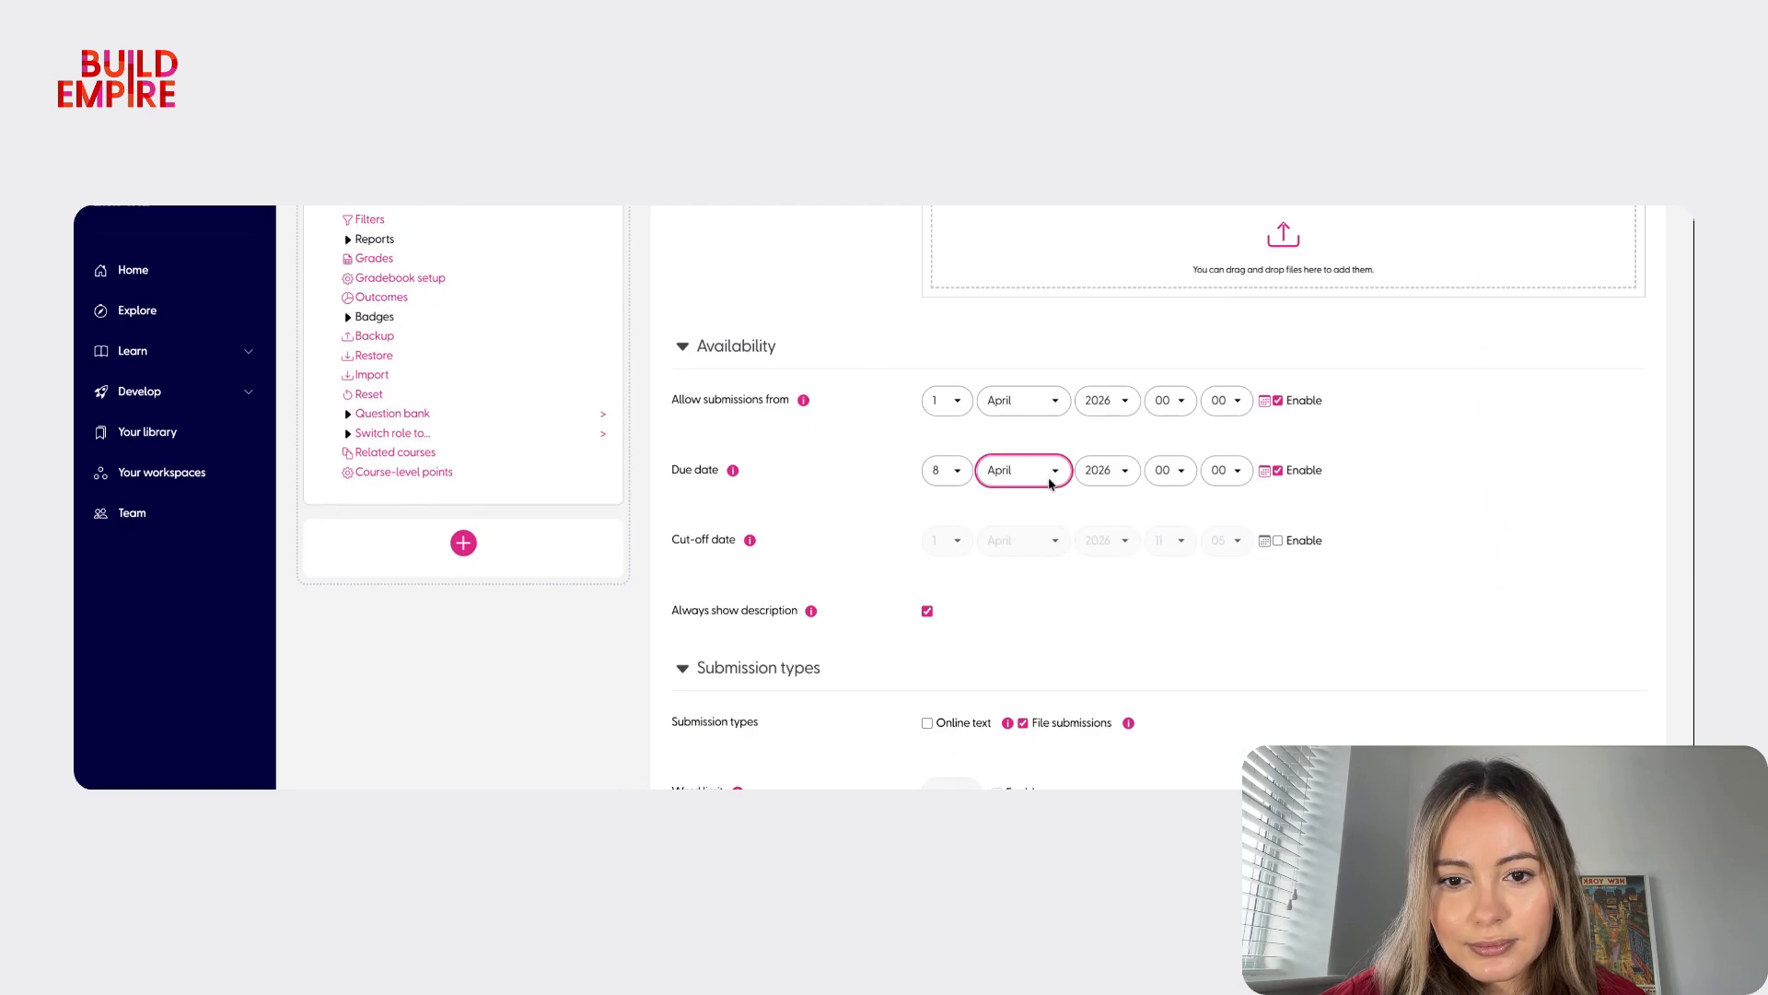
pyautogui.click(1024, 508)
pyautogui.click(962, 475)
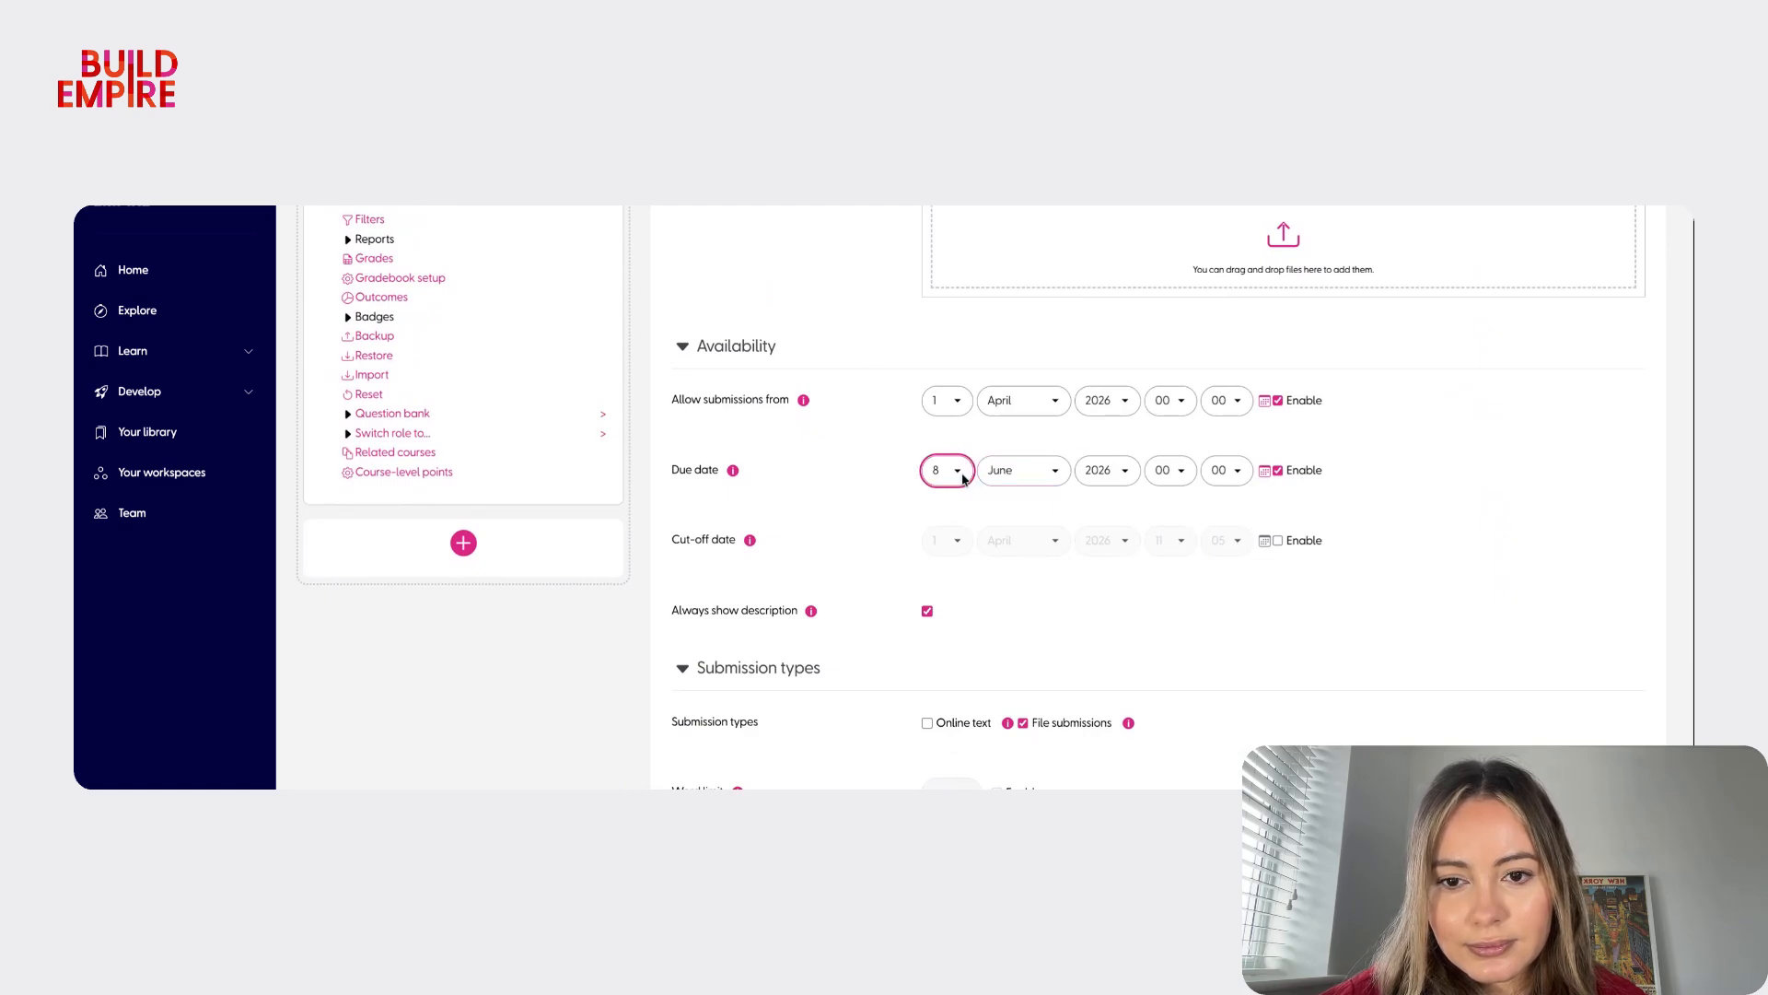
pyautogui.click(957, 334)
pyautogui.click(1050, 563)
# - Allow online text as a submission type for the assignment alongside file submissions
pyautogui.scroll(-2, 1051, 587)
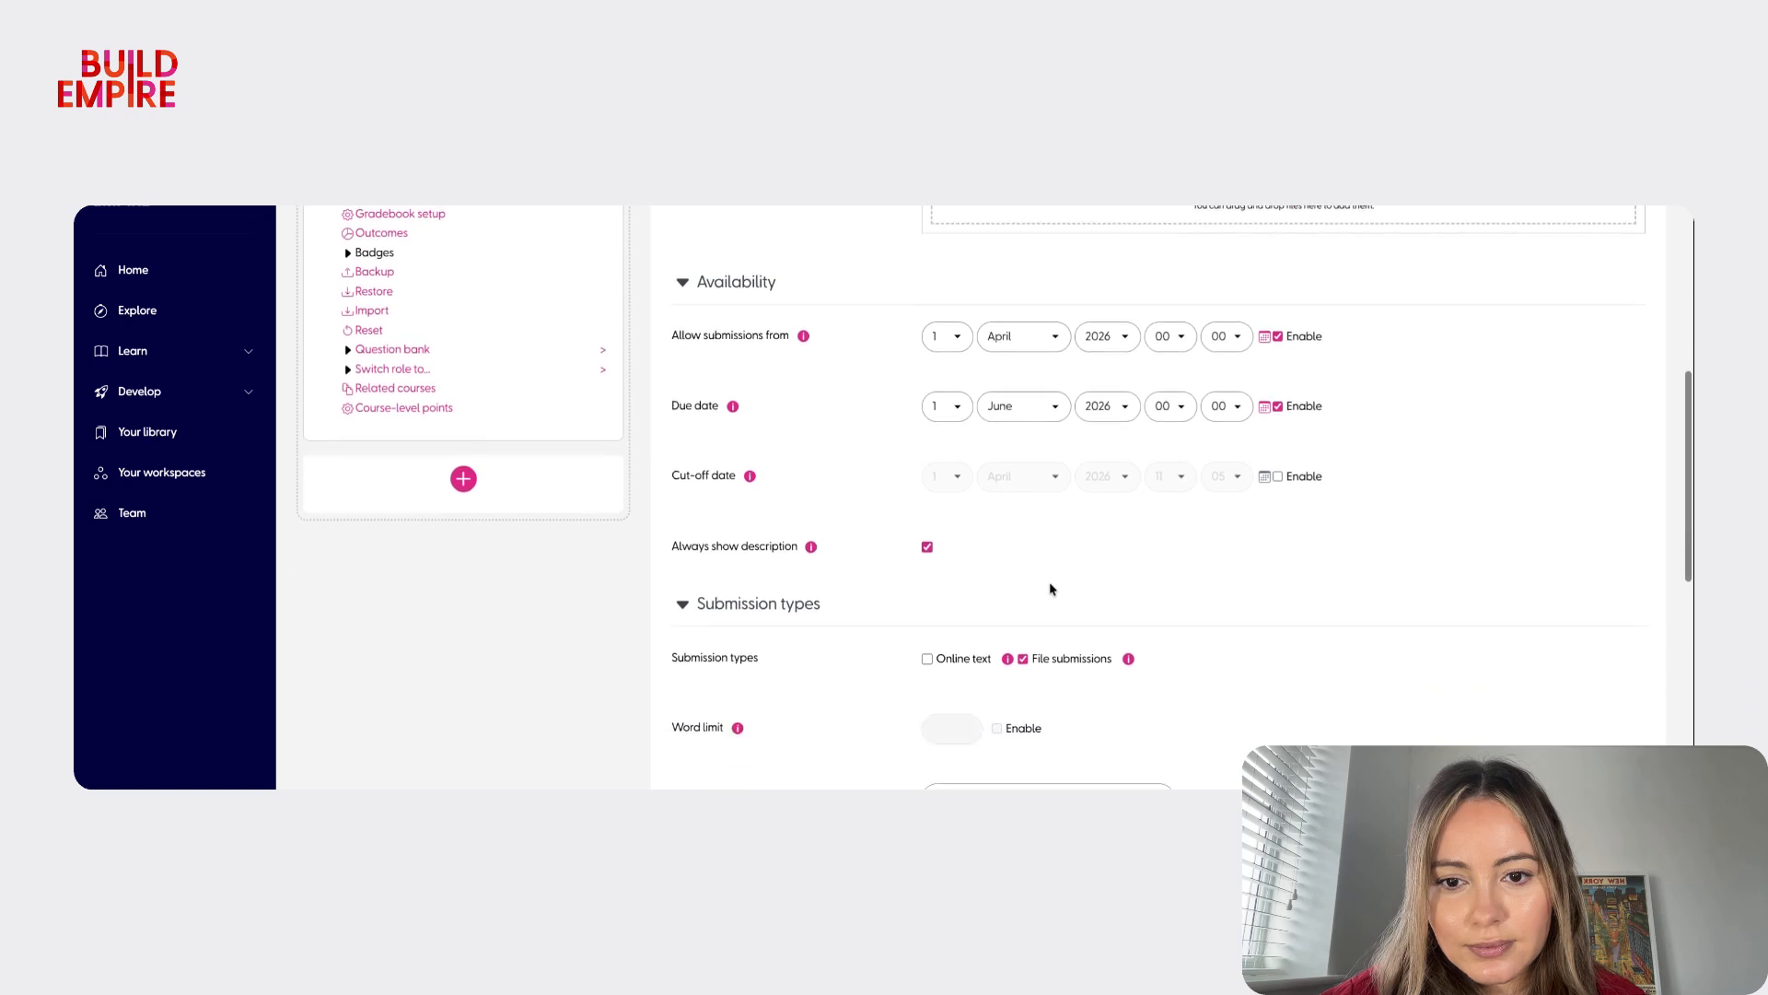
pyautogui.scroll(-2, 1048, 582)
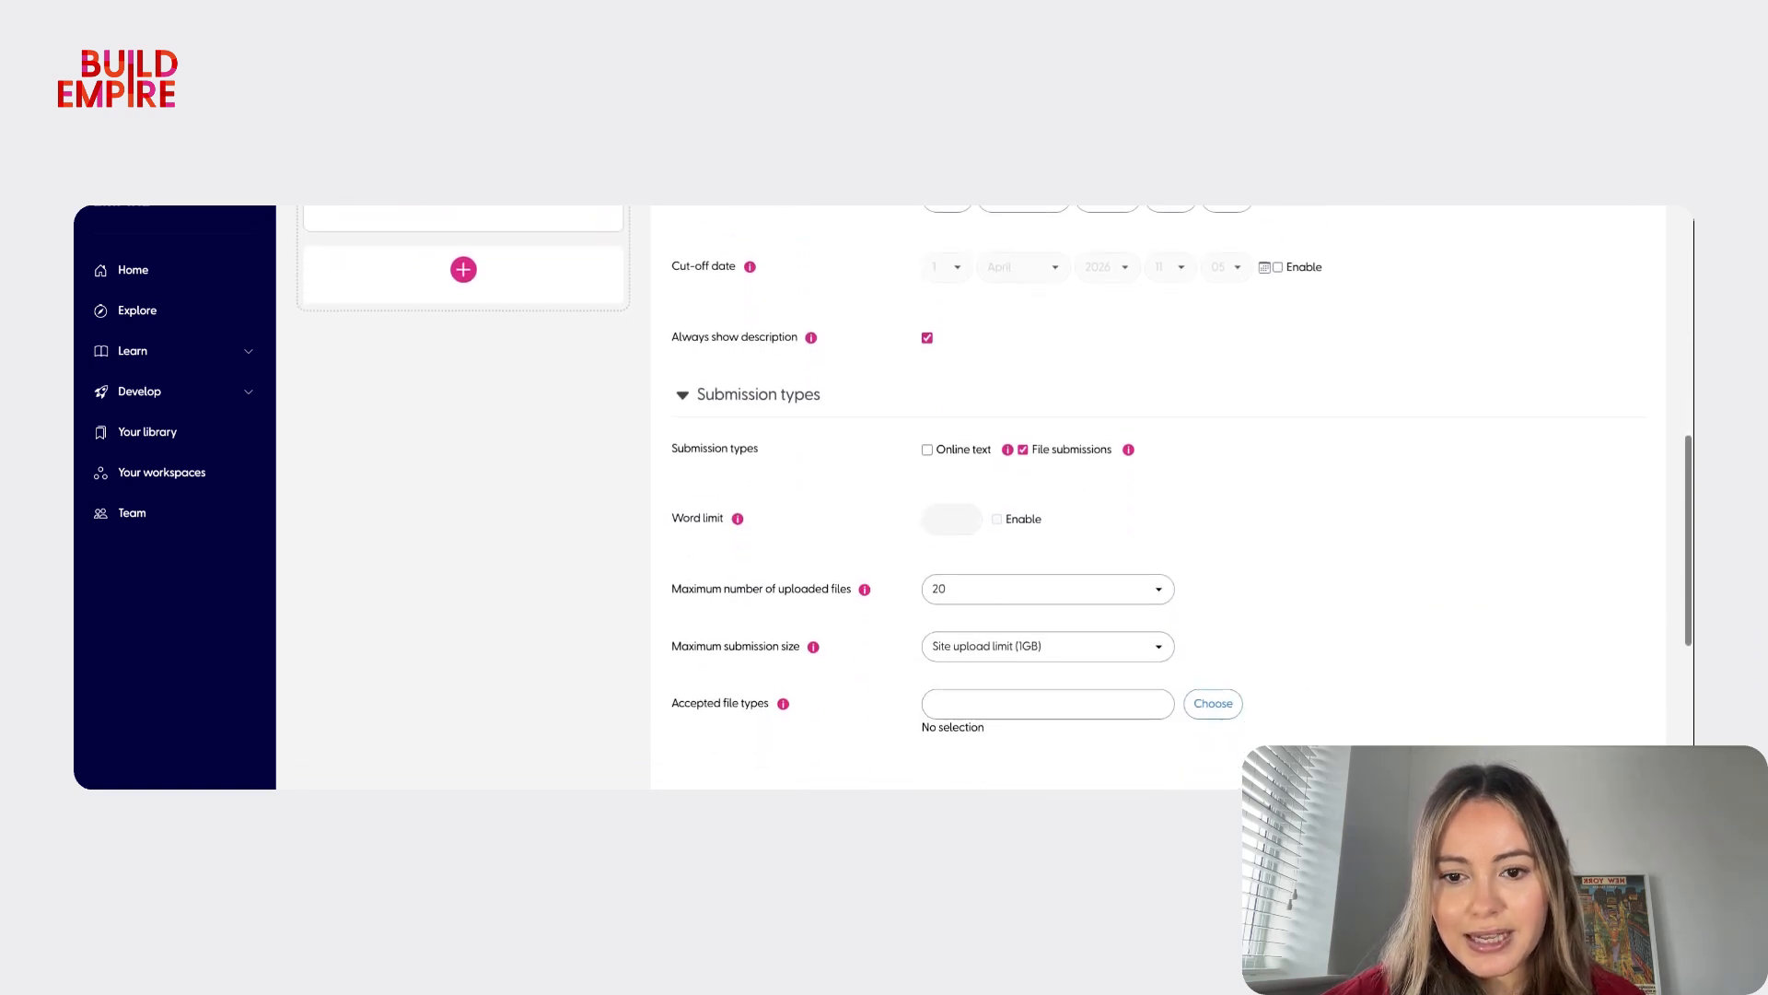
pyautogui.click(926, 449)
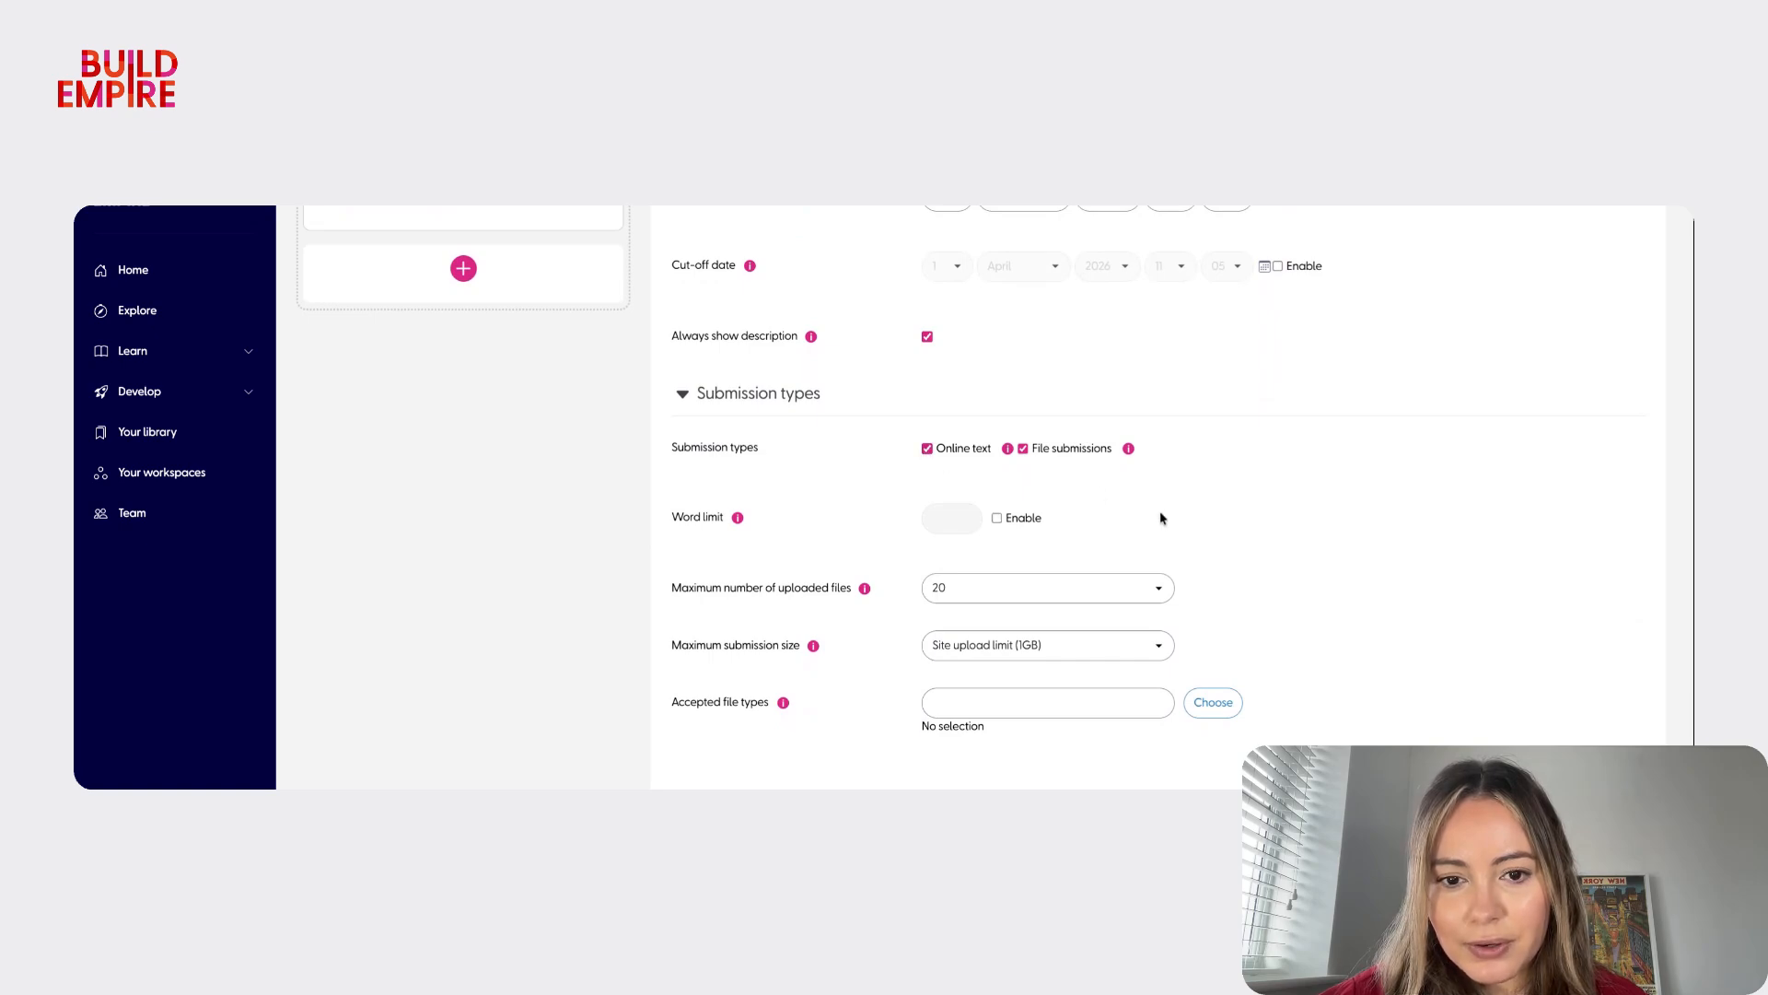
# - Set the assignment's completion tracking to show the activity as complete when conditions are met
pyautogui.scroll(-6, 1161, 517)
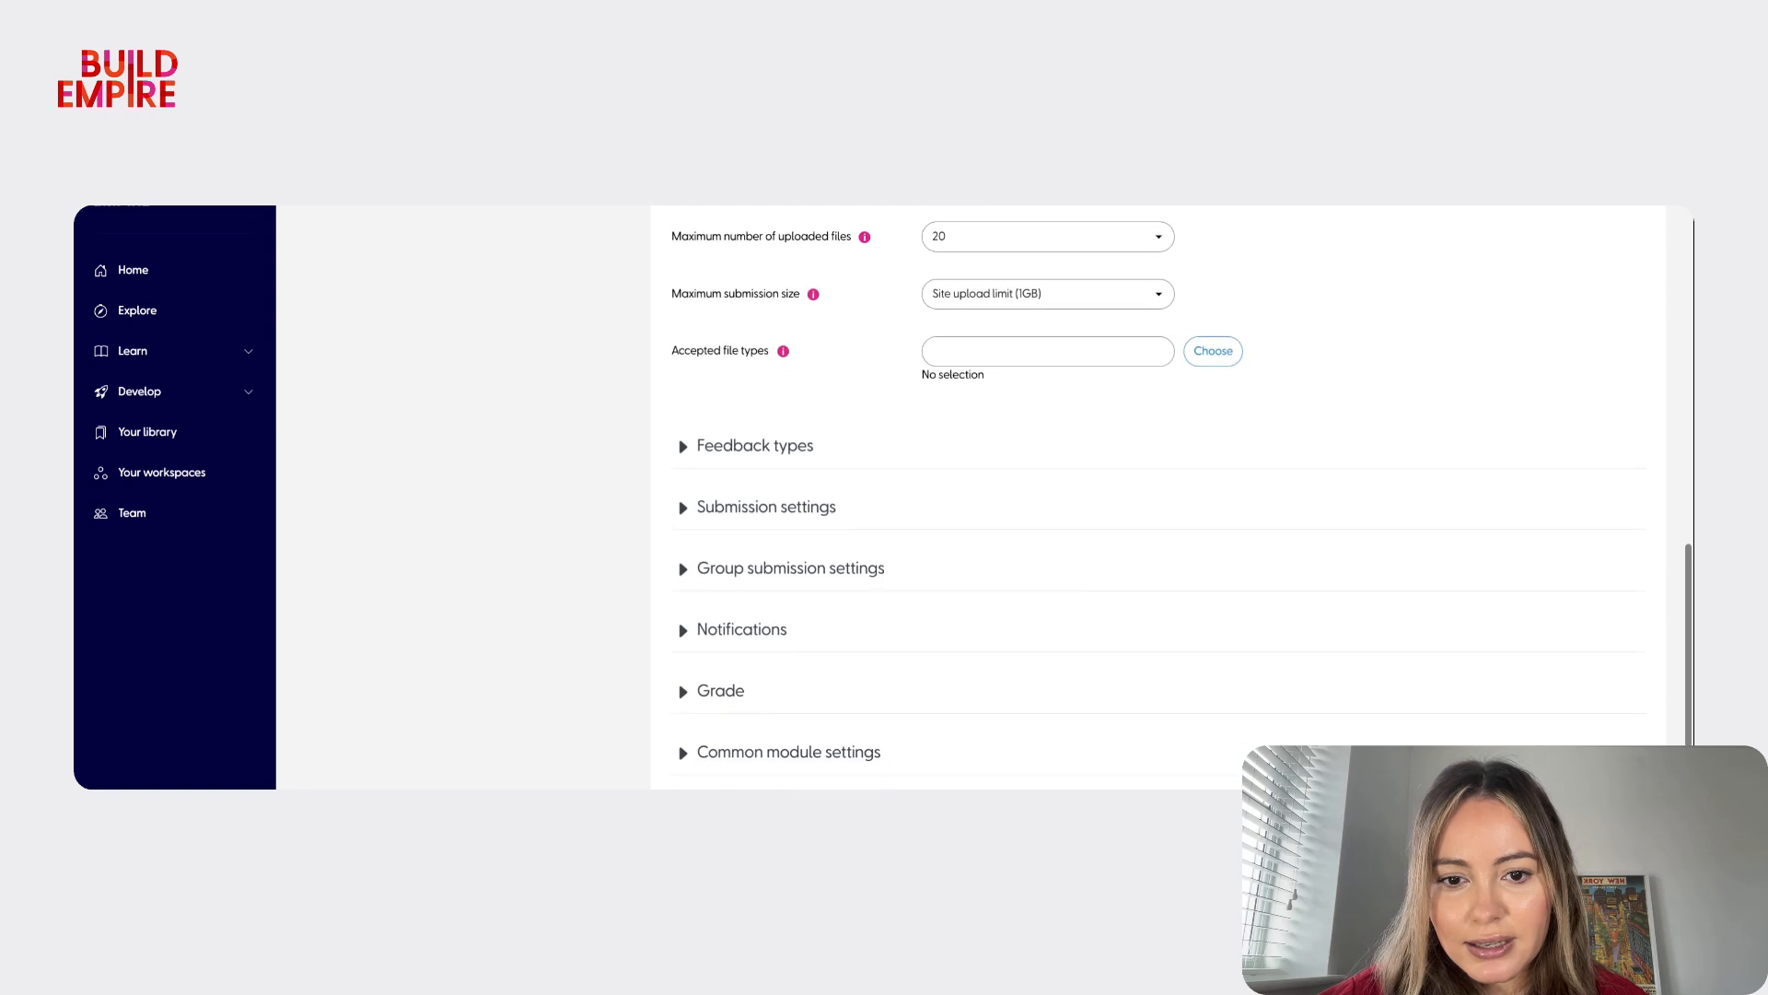
pyautogui.scroll(-1, 888, 449)
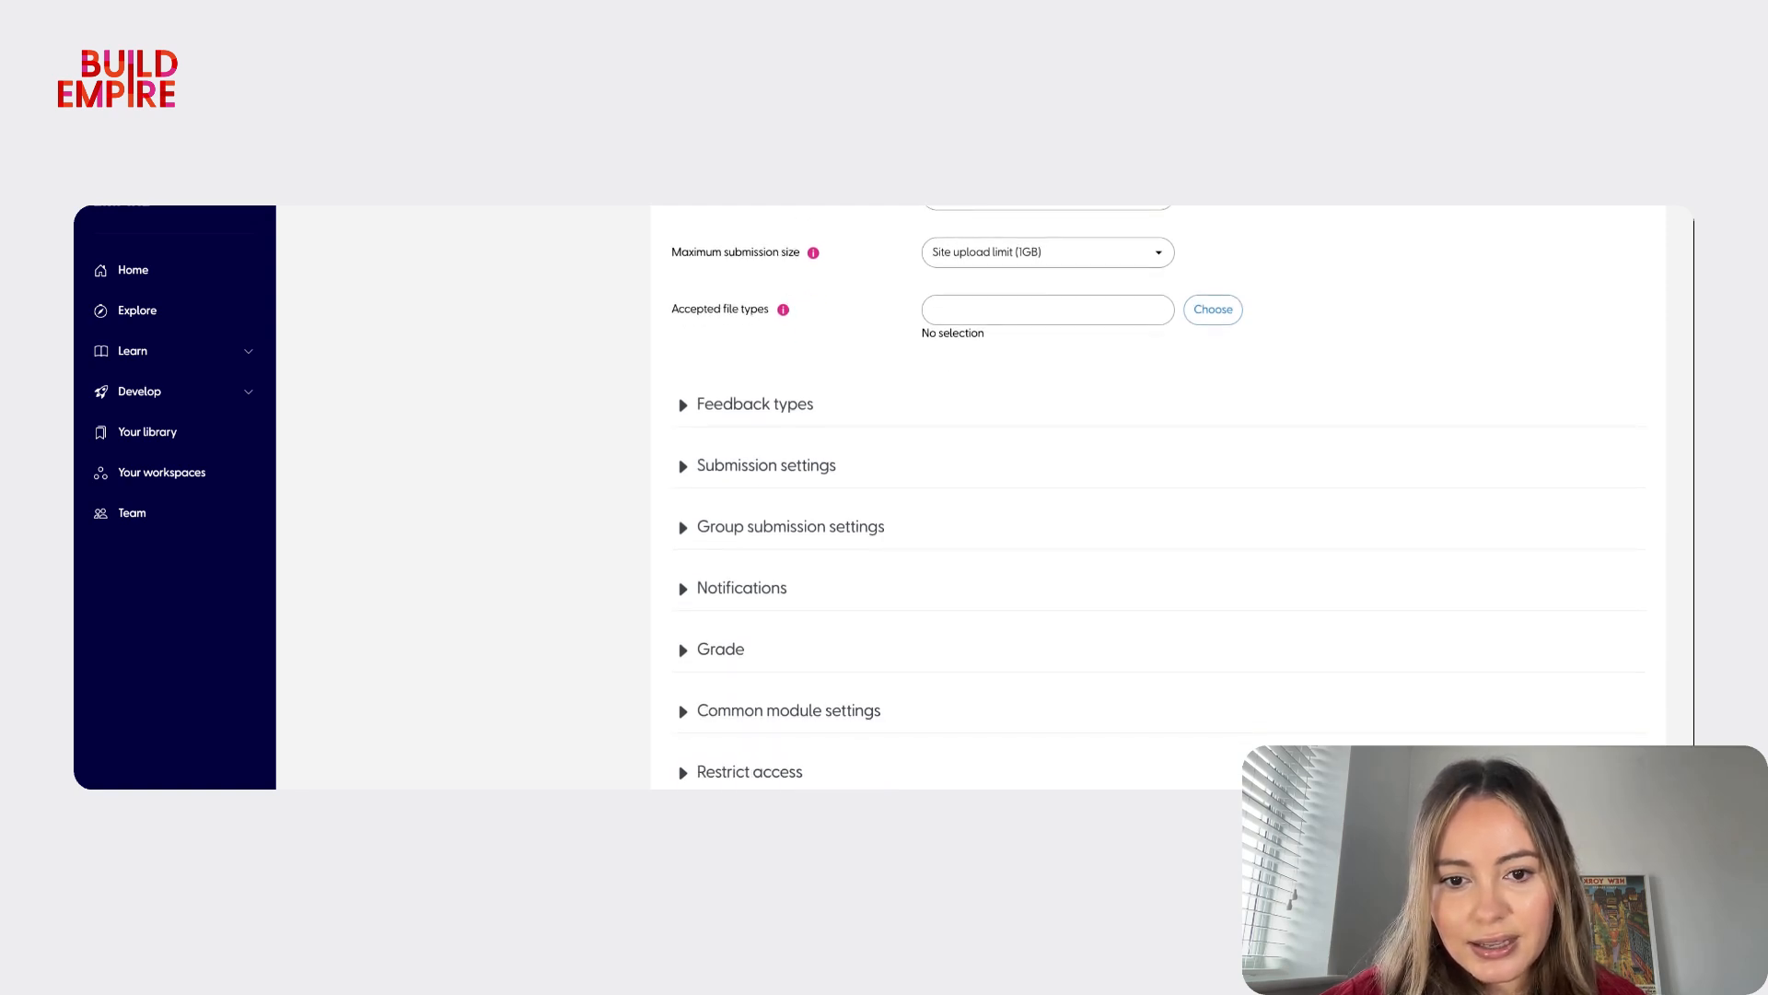
pyautogui.scroll(-3, 864, 577)
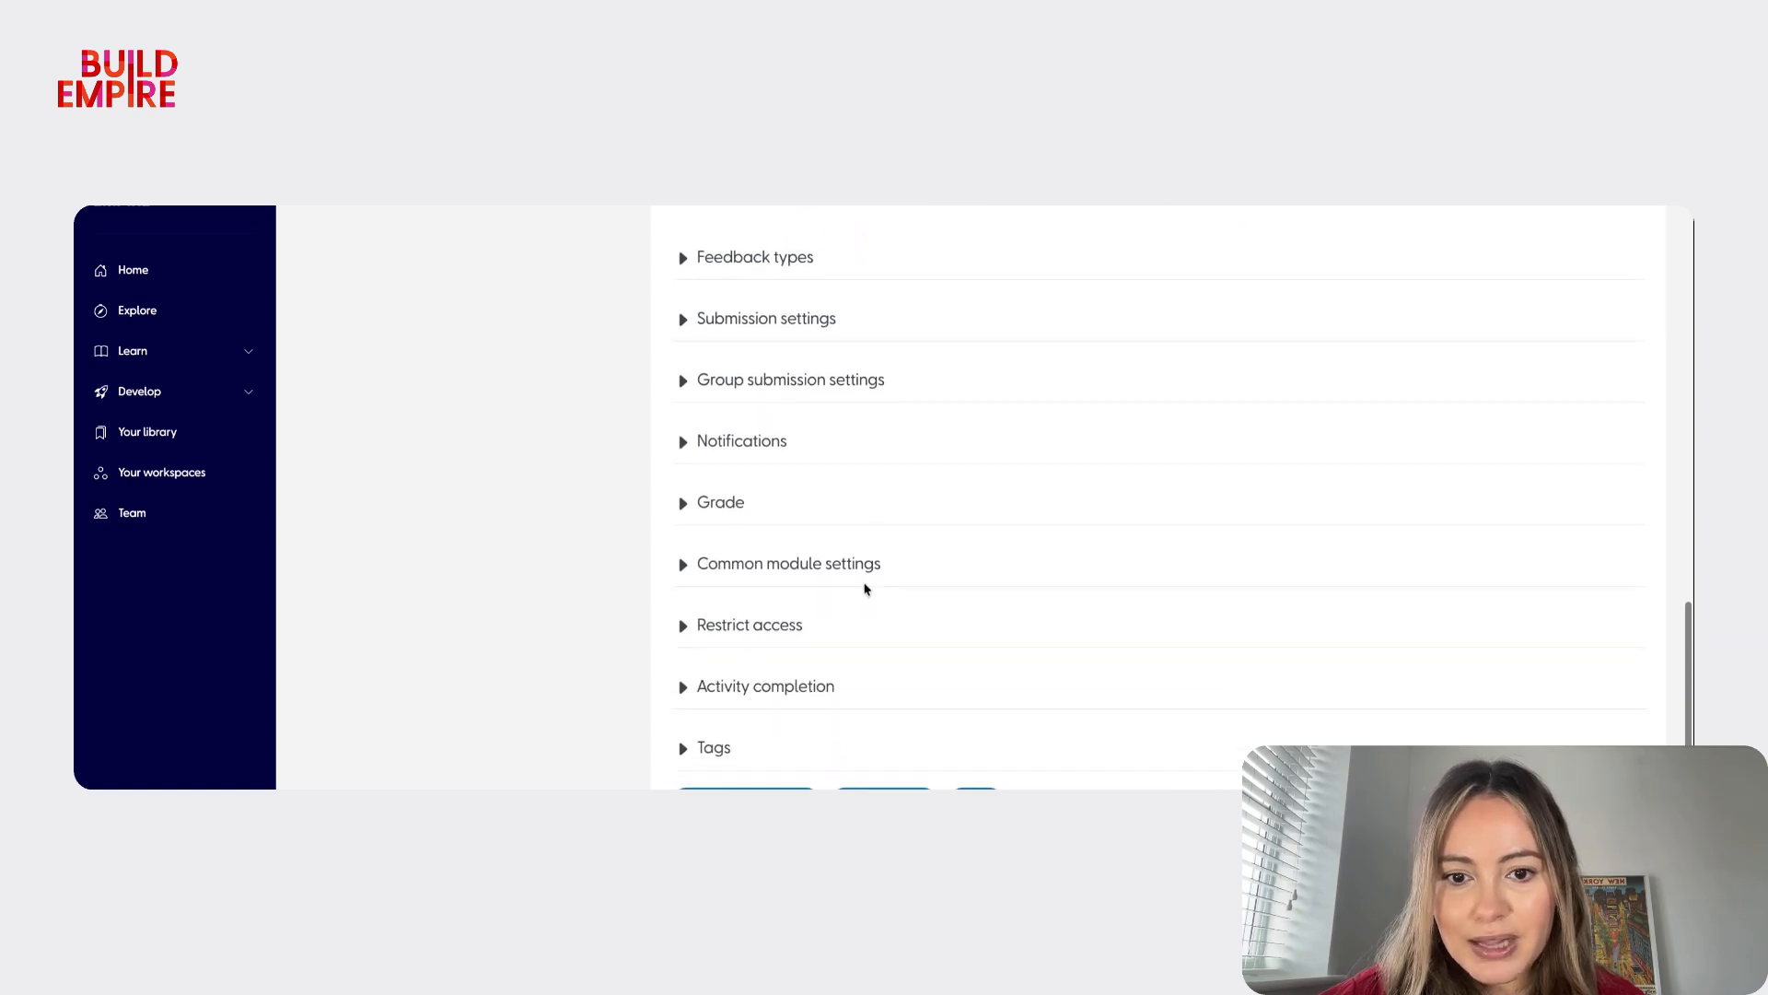
pyautogui.click(801, 685)
pyautogui.scroll(-4, 994, 529)
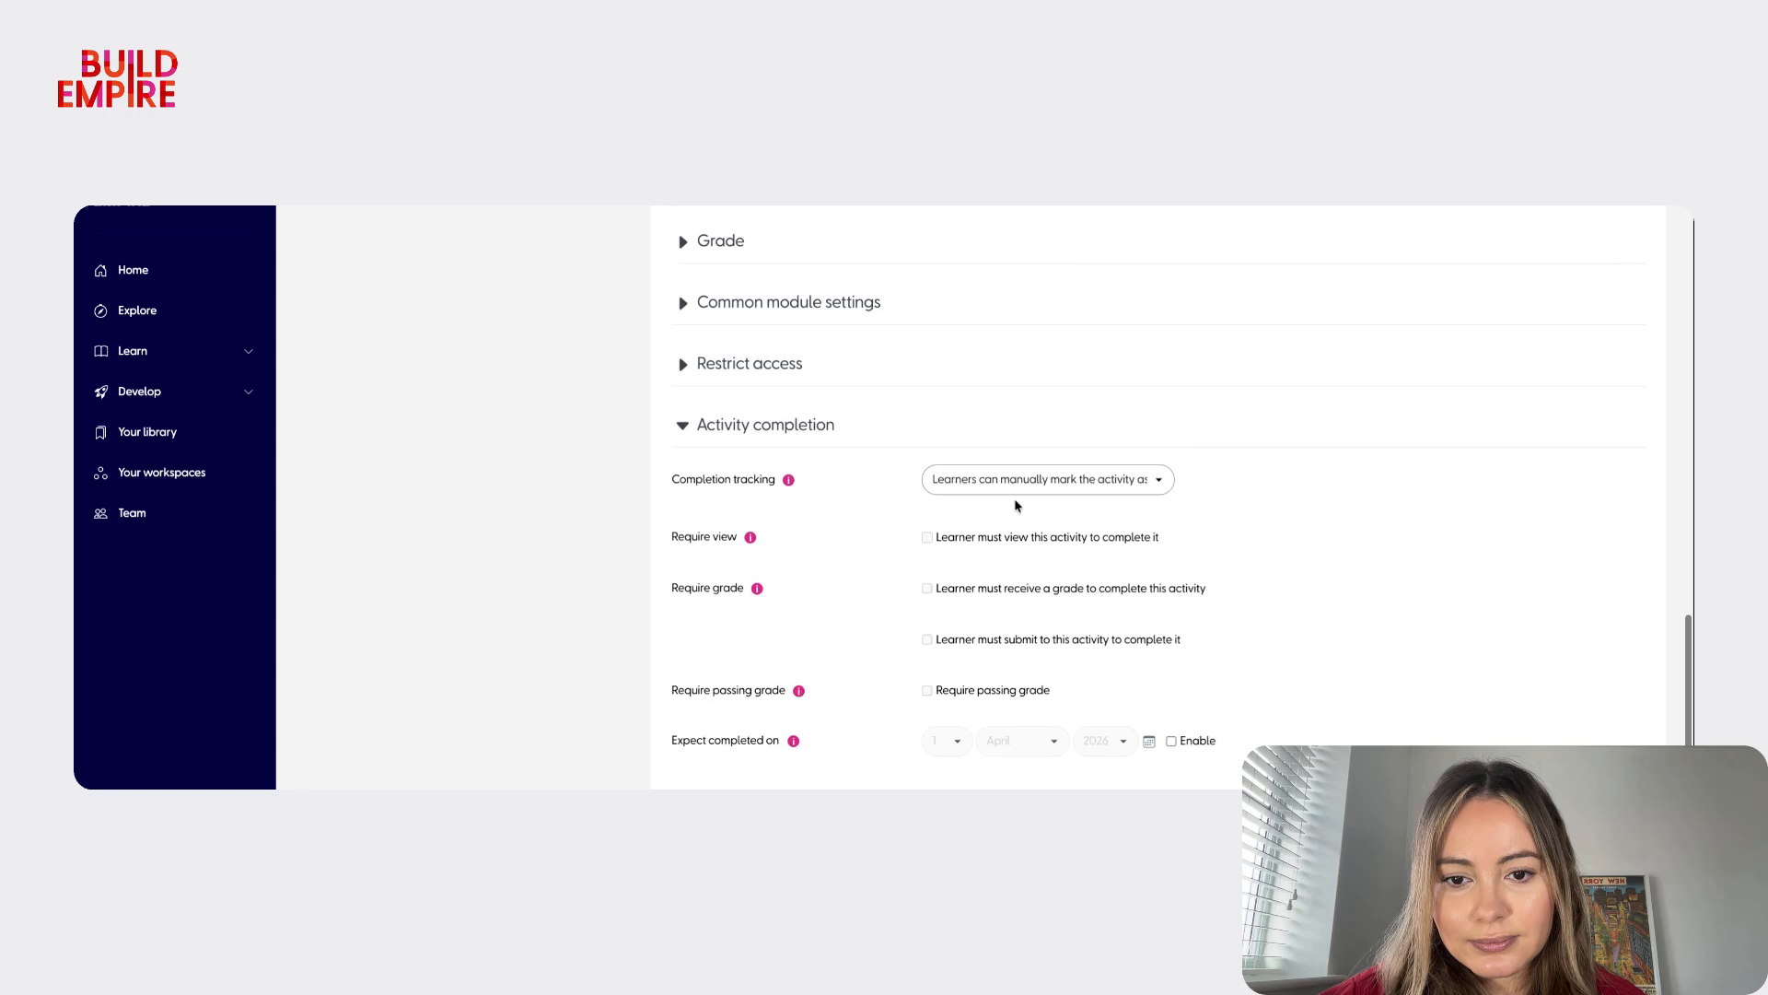
pyautogui.click(1049, 496)
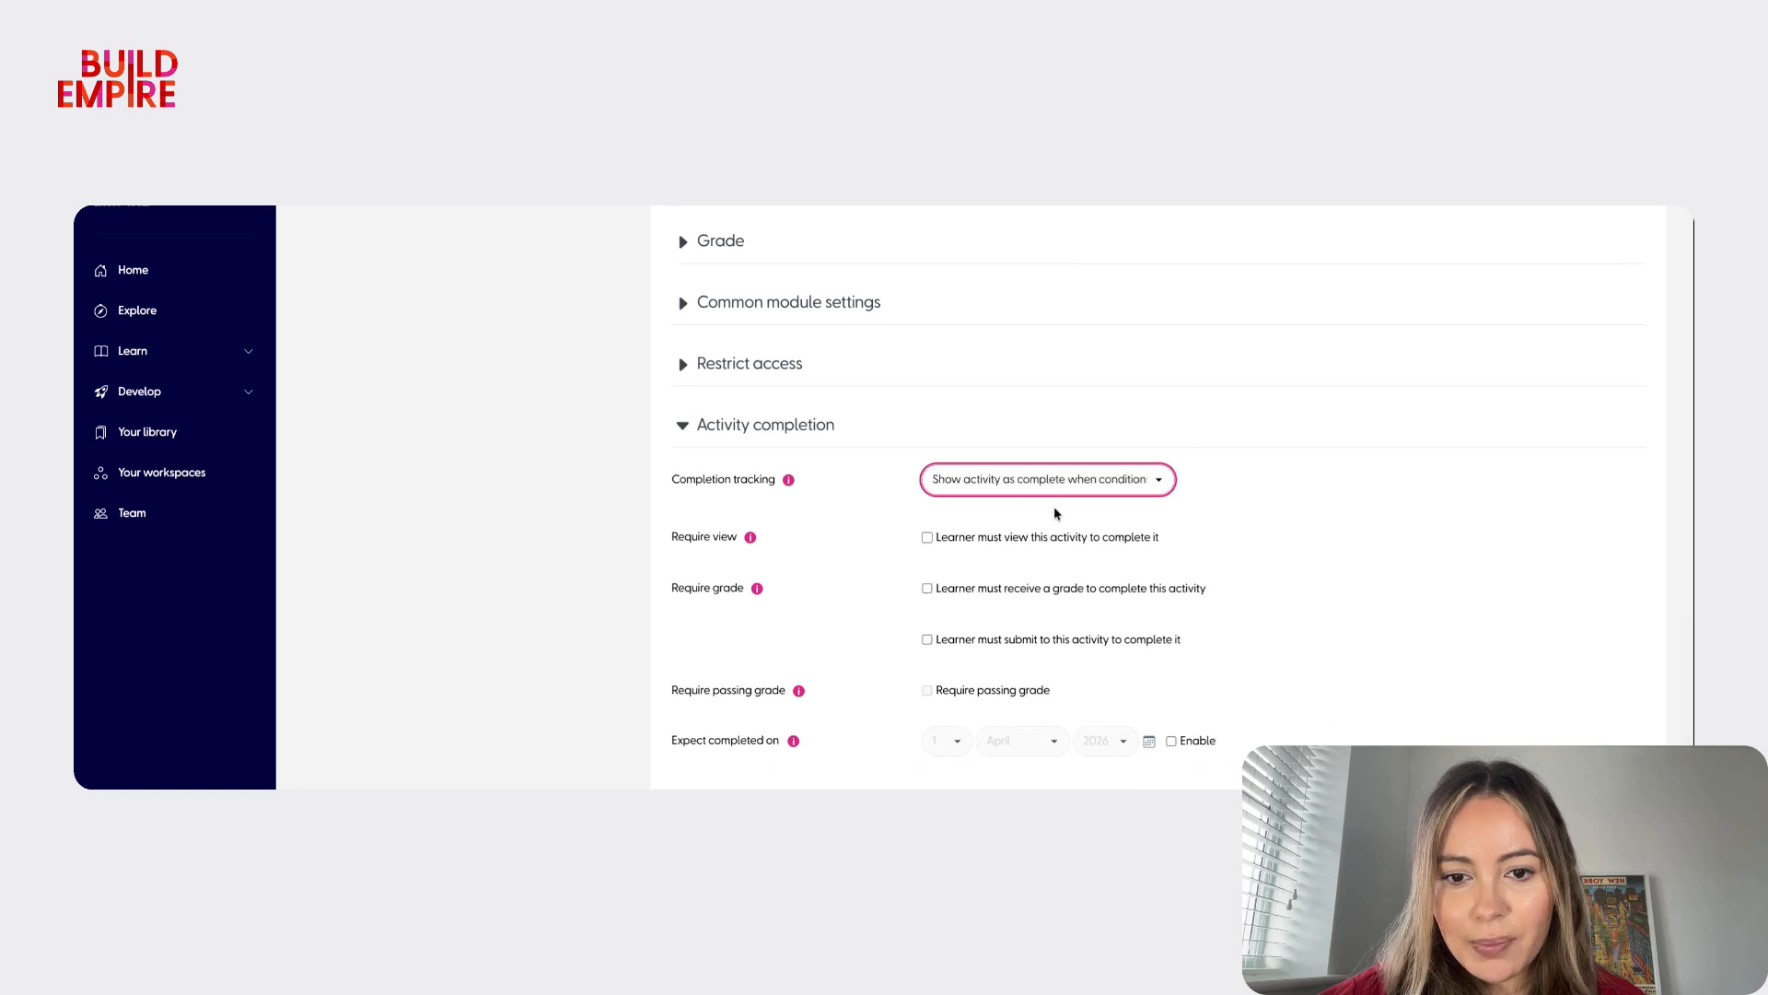
# - Require learners to view and submit to the assignment without requiring a grade, and save it back to the course
pyautogui.click(1055, 543)
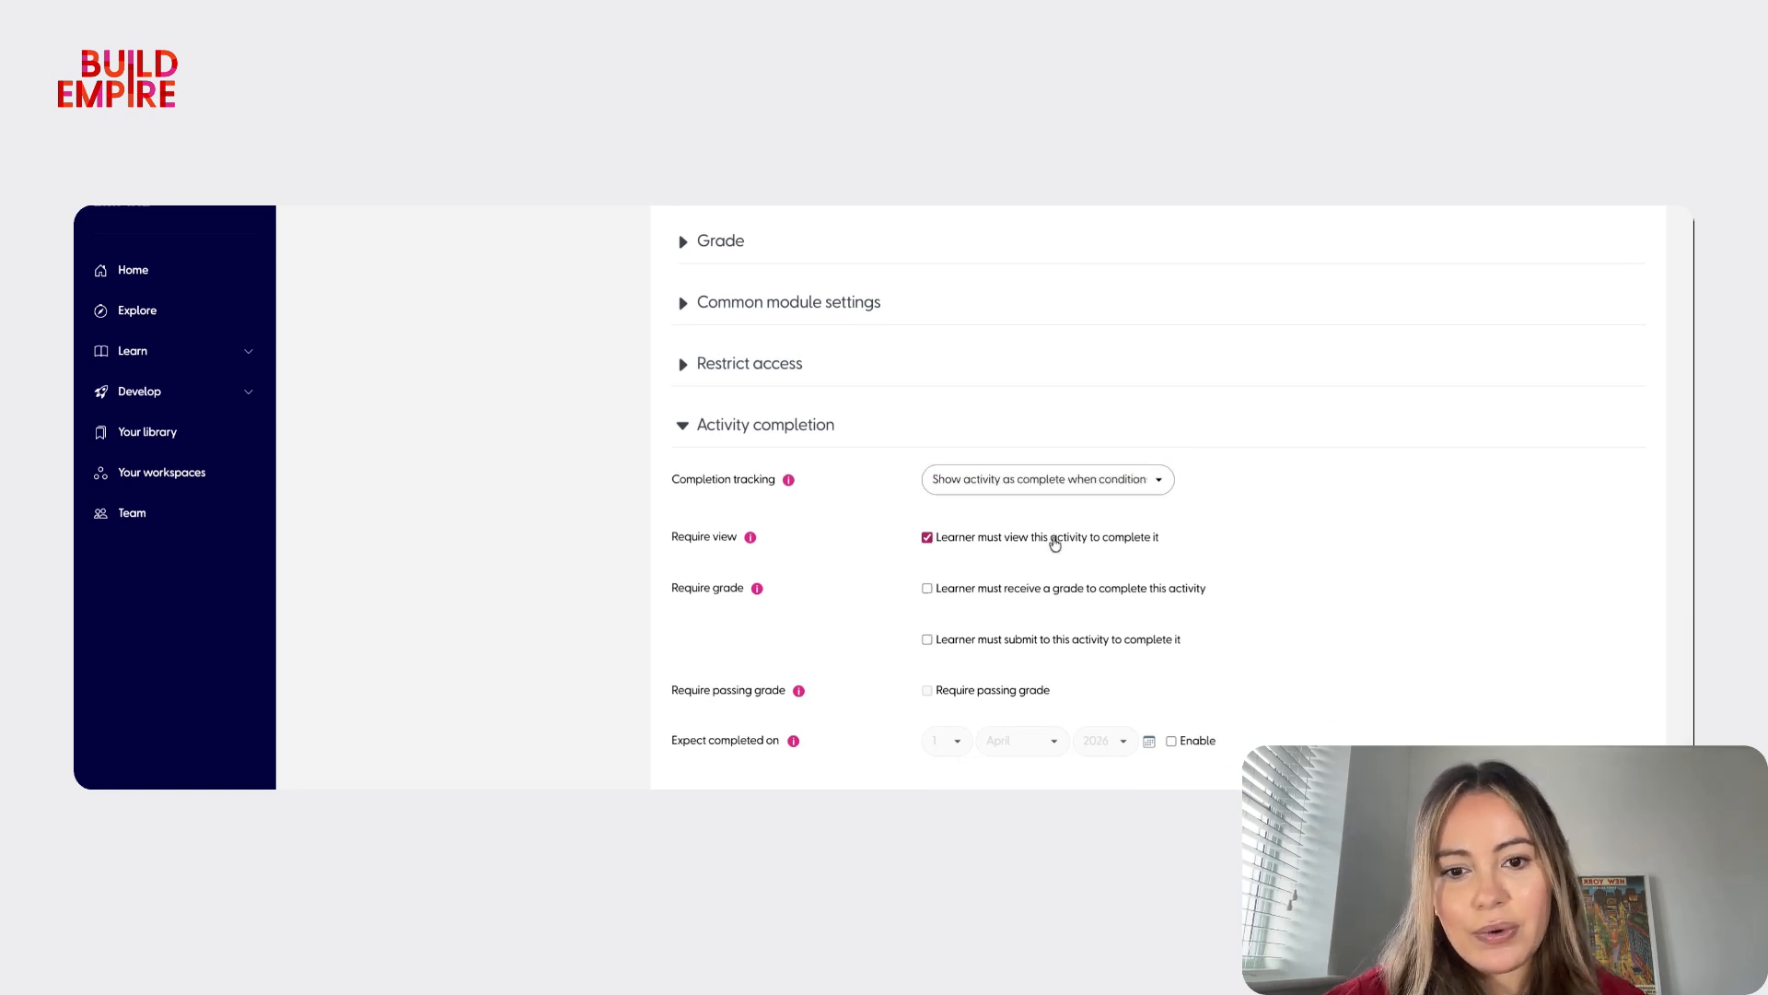
pyautogui.click(1049, 592)
pyautogui.click(1032, 640)
pyautogui.scroll(-2, 1026, 636)
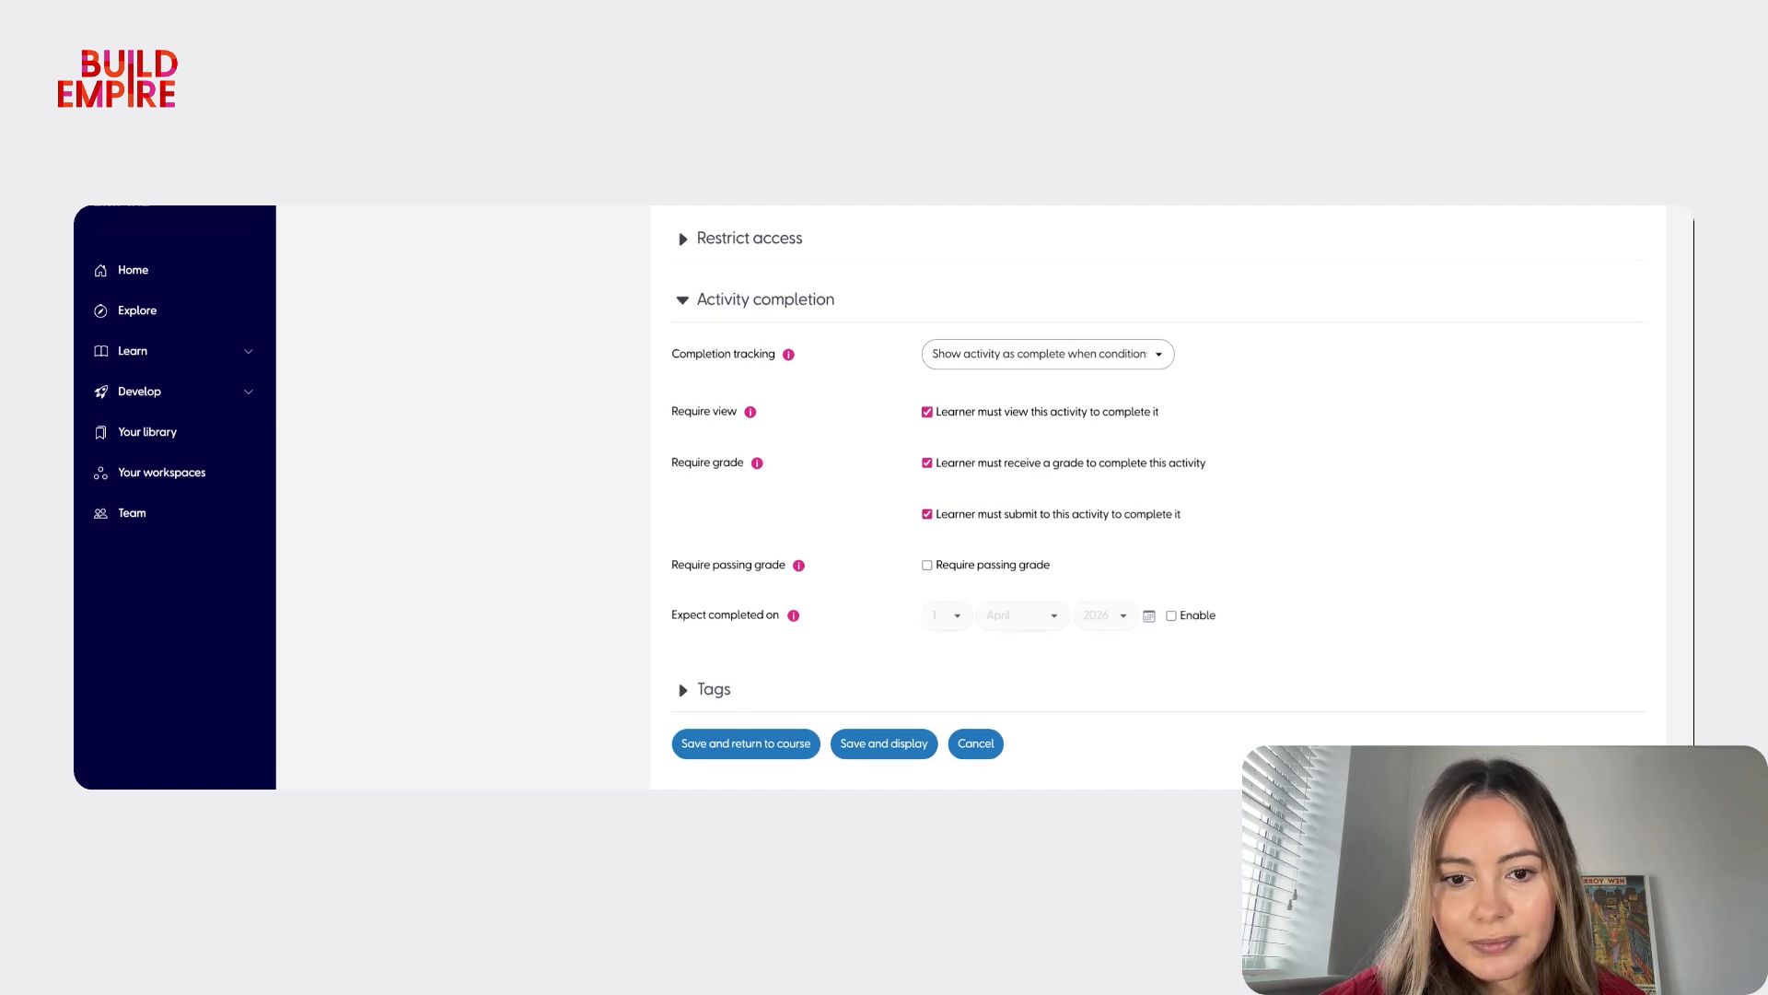
pyautogui.click(1059, 468)
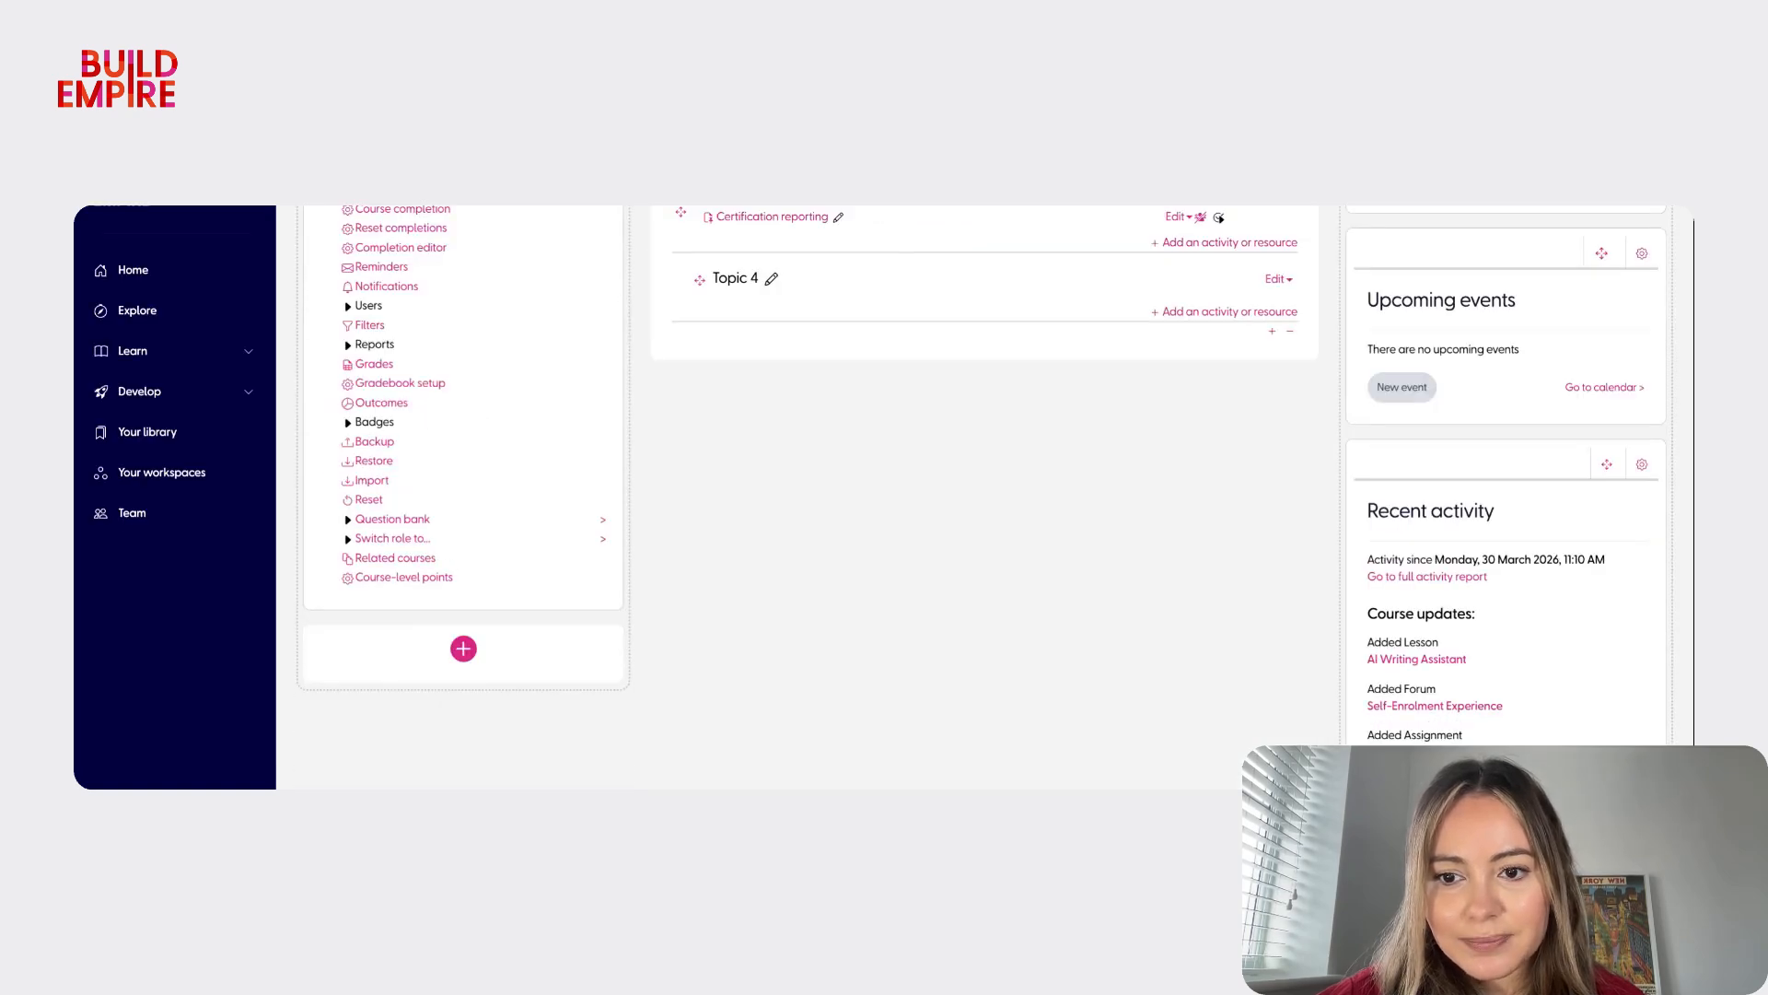
# - Add a Quiz activity to the Certification & Compliance Reporting topic
pyautogui.scroll(5, 359, 417)
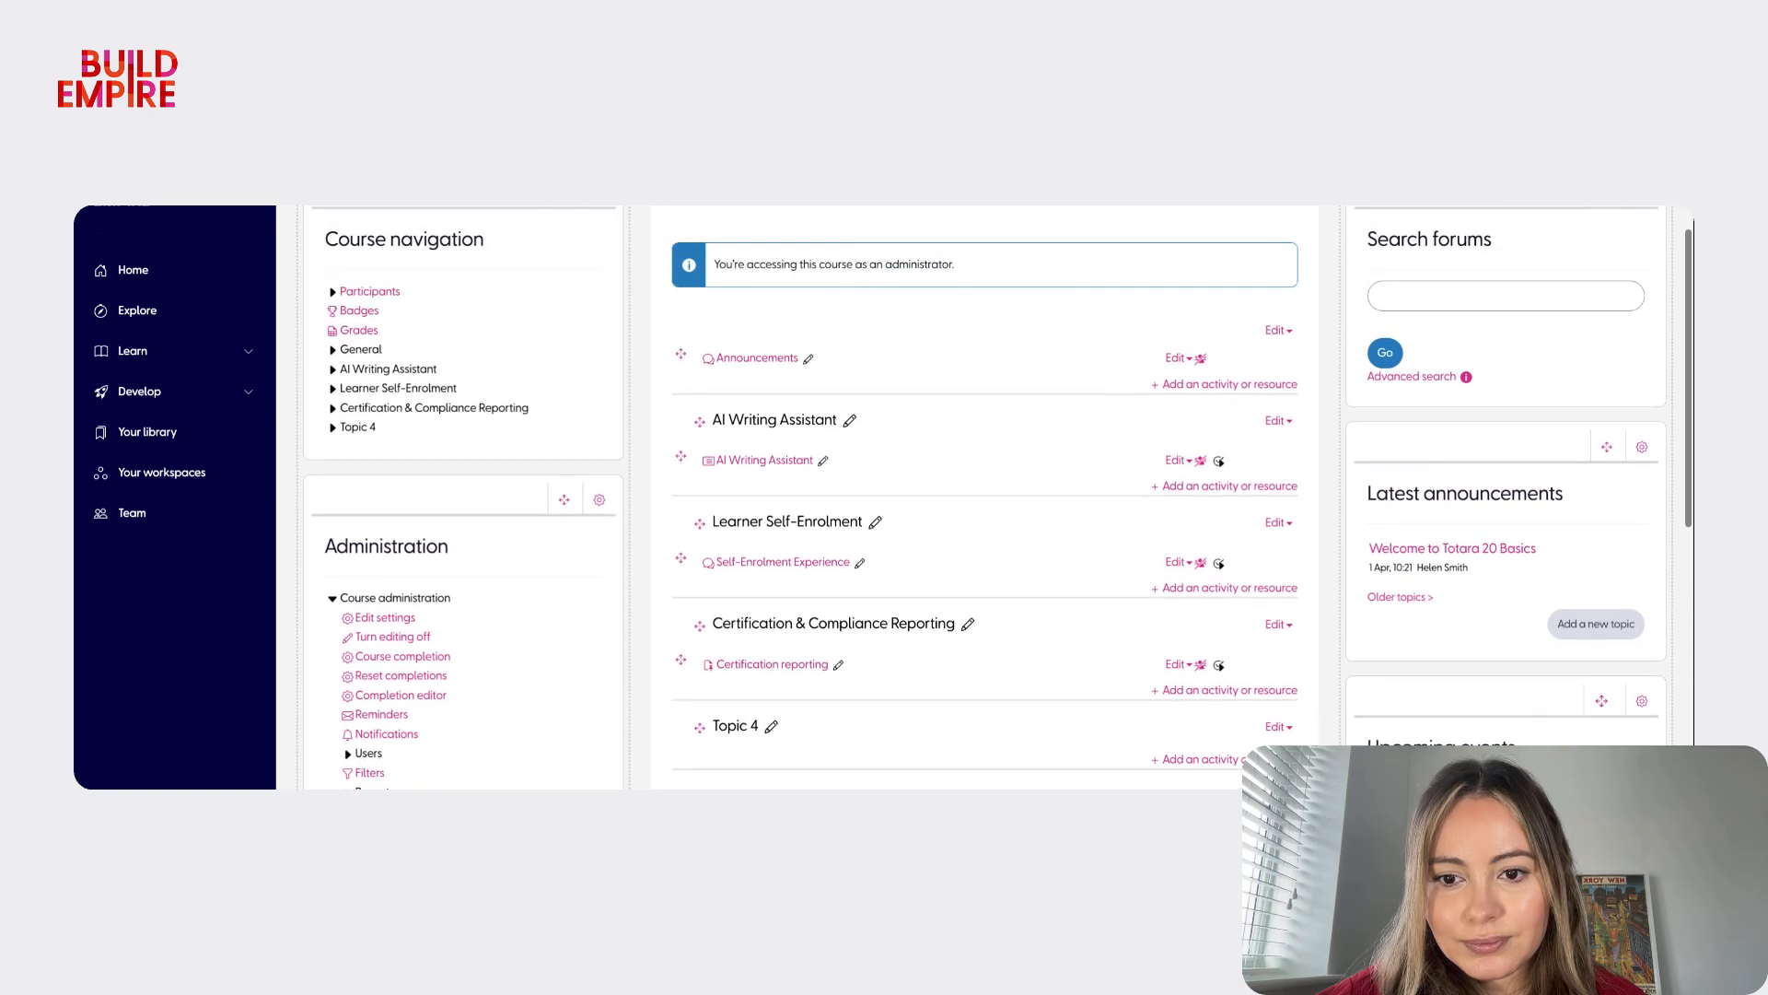
pyautogui.click(1225, 692)
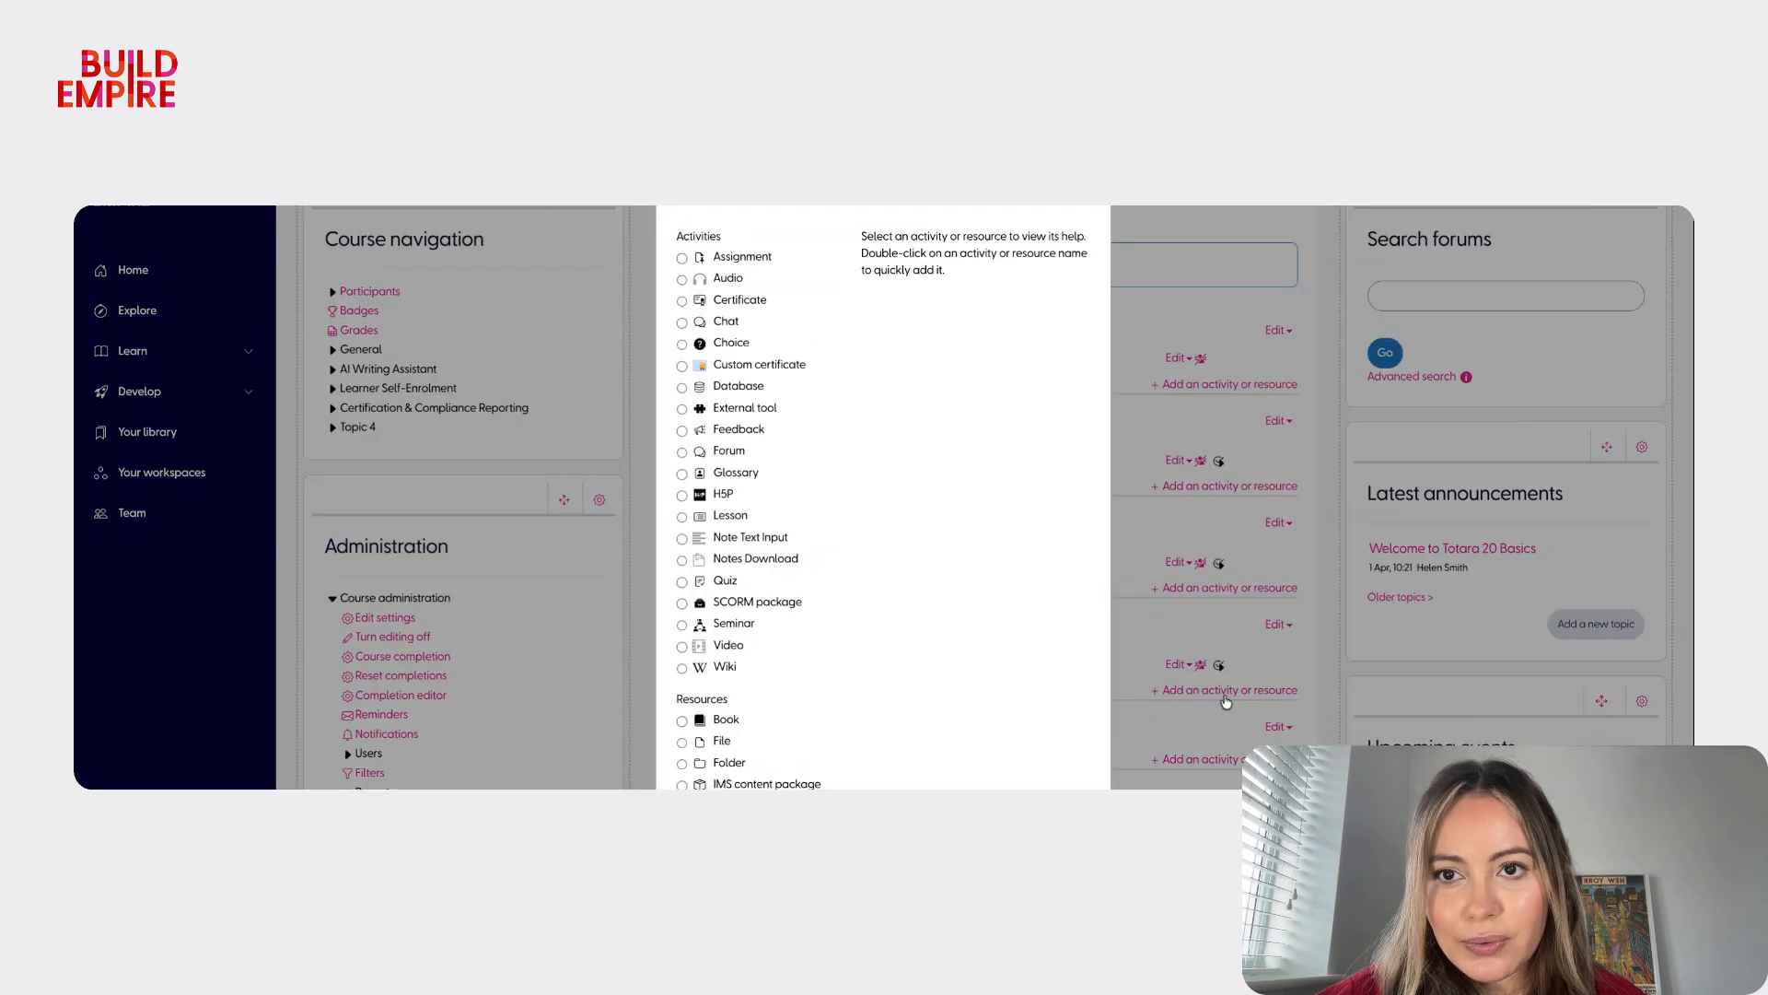
pyautogui.click(721, 583)
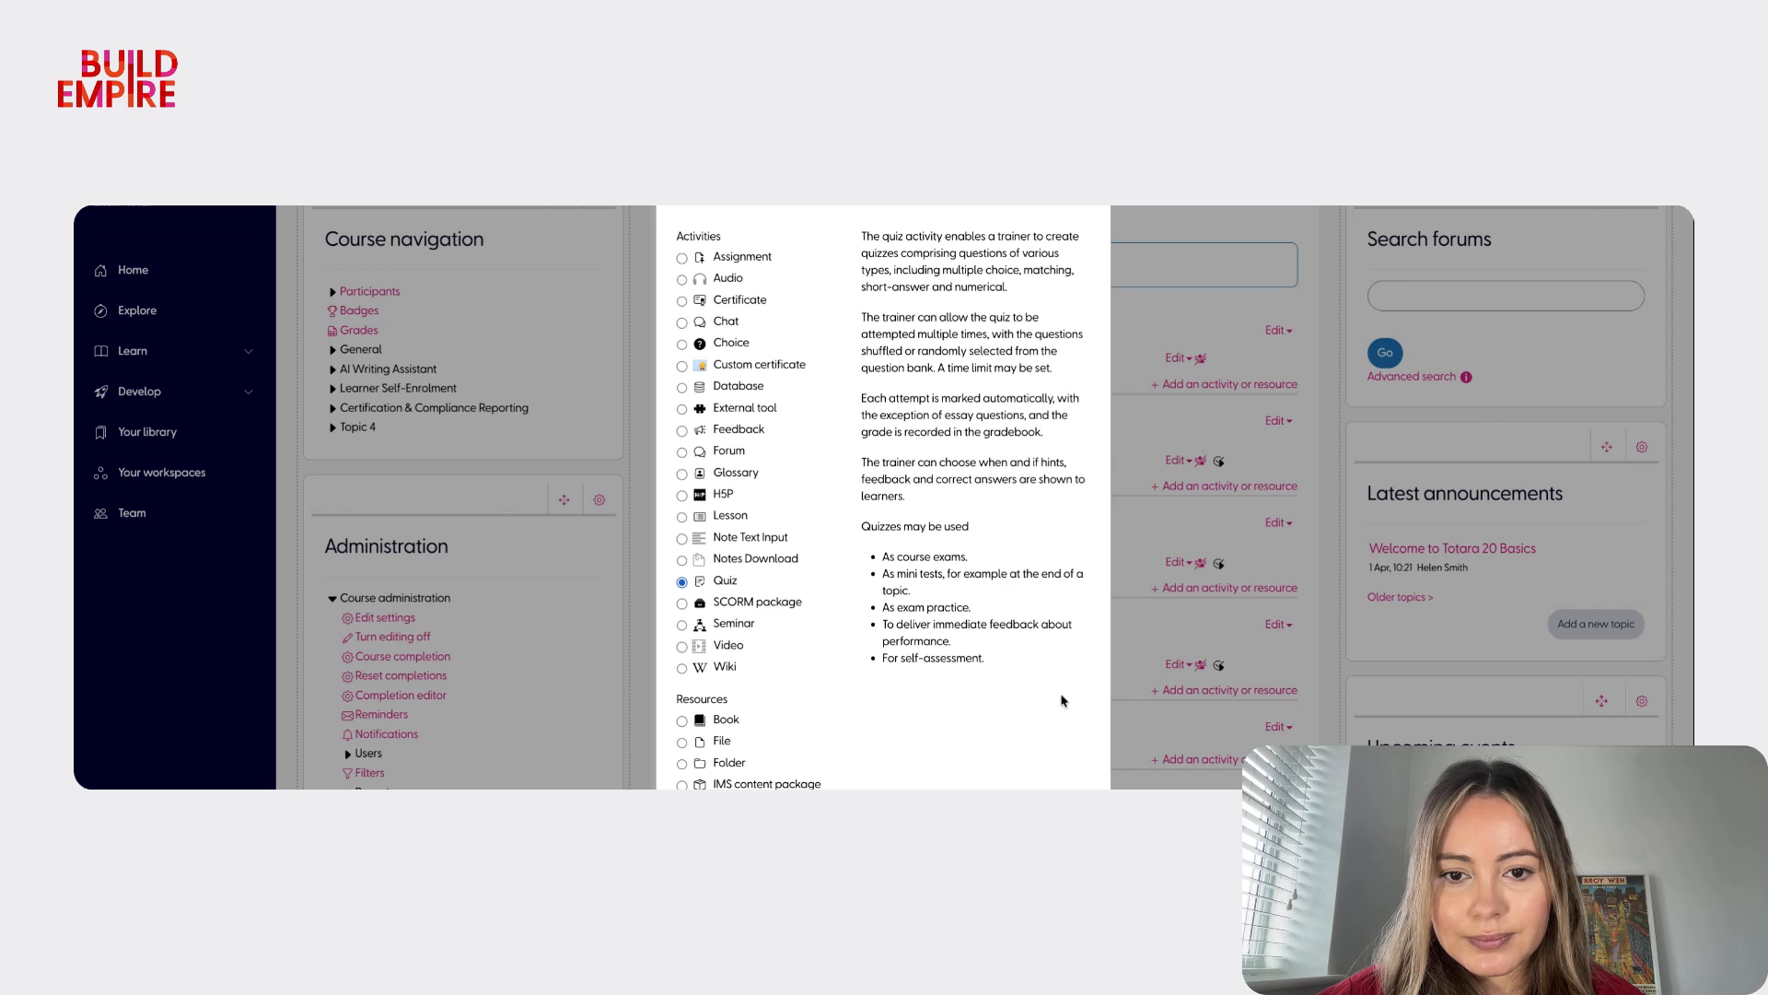
pyautogui.scroll(-1, 1032, 757)
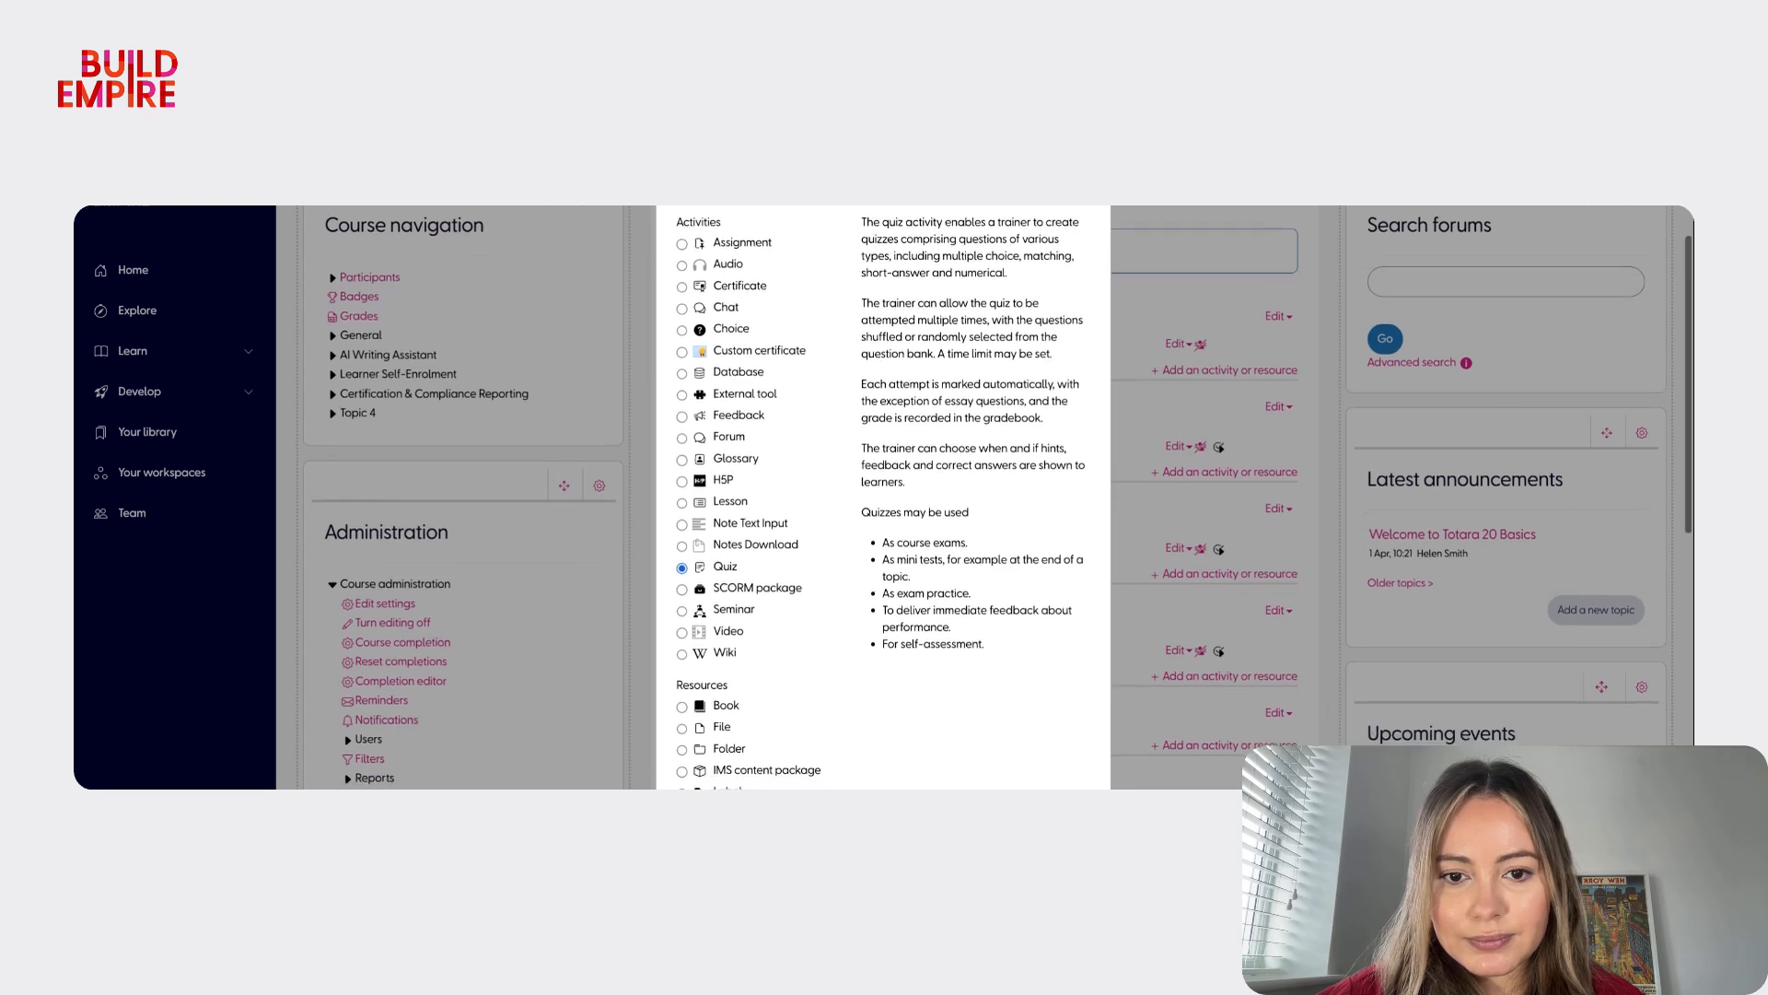
pyautogui.click(1031, 800)
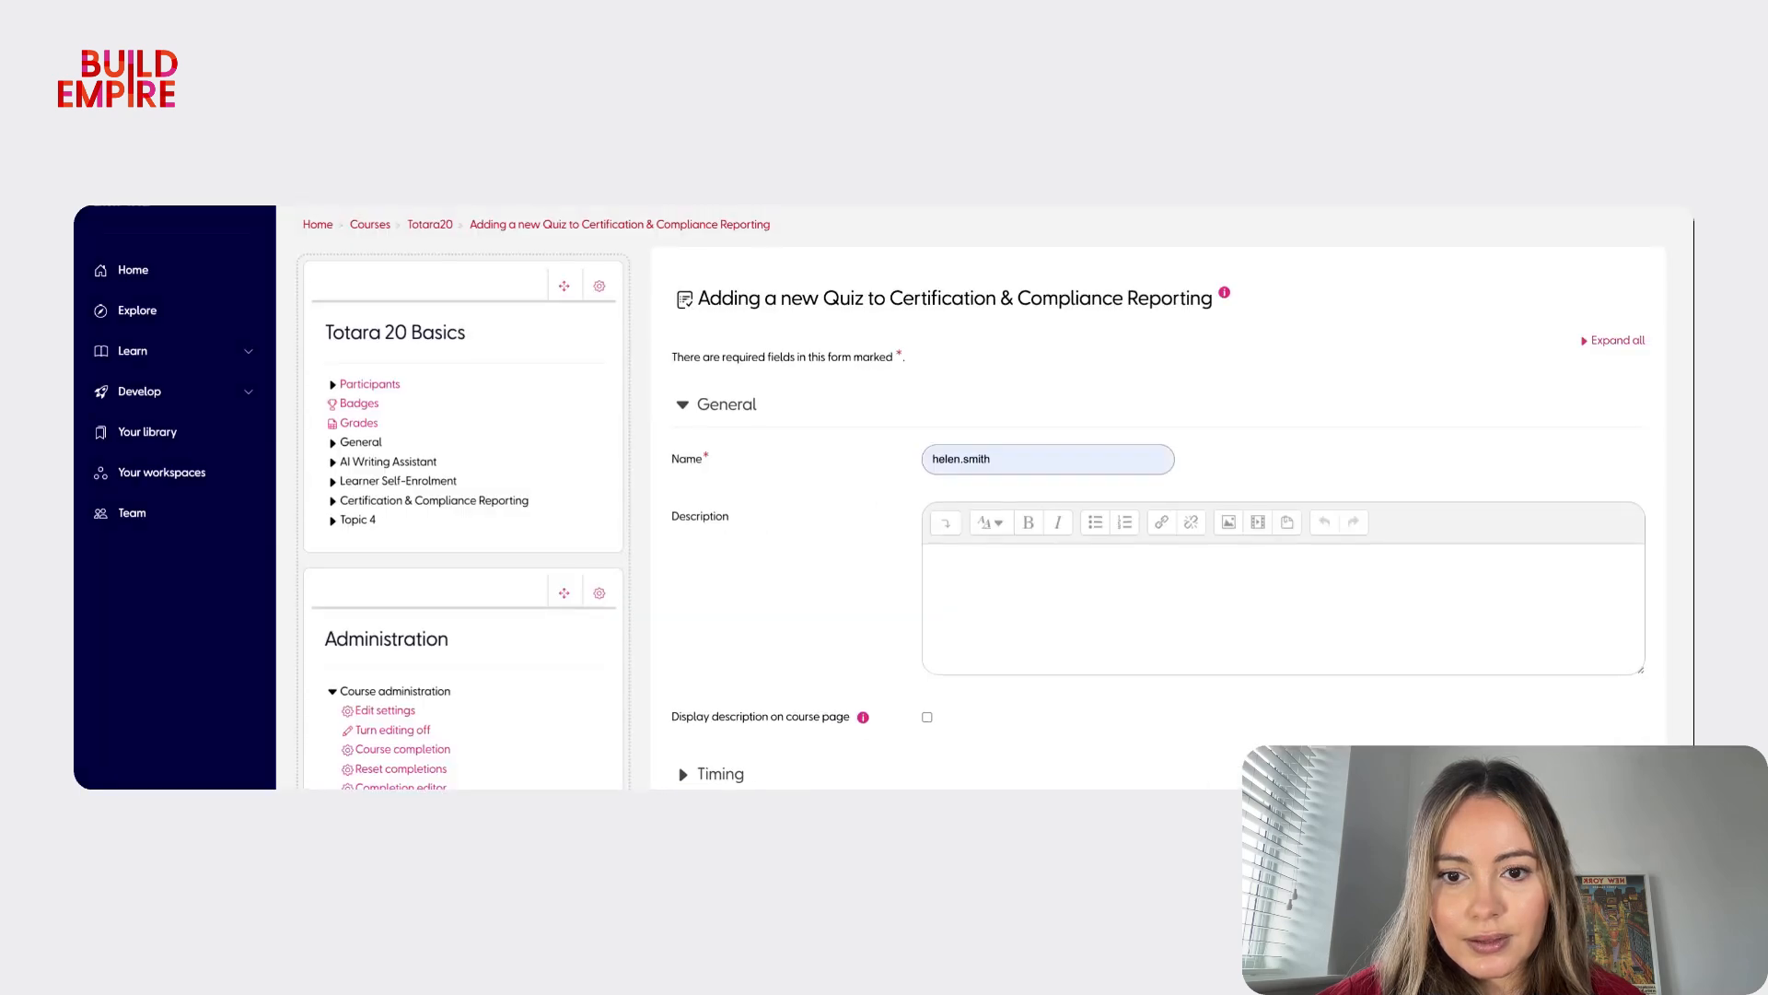
# - Replace the prefilled quiz name with "Quiz on certification and compliance reporting"
pyautogui.moveTo(997, 459); pyautogui.dragTo(923, 458)
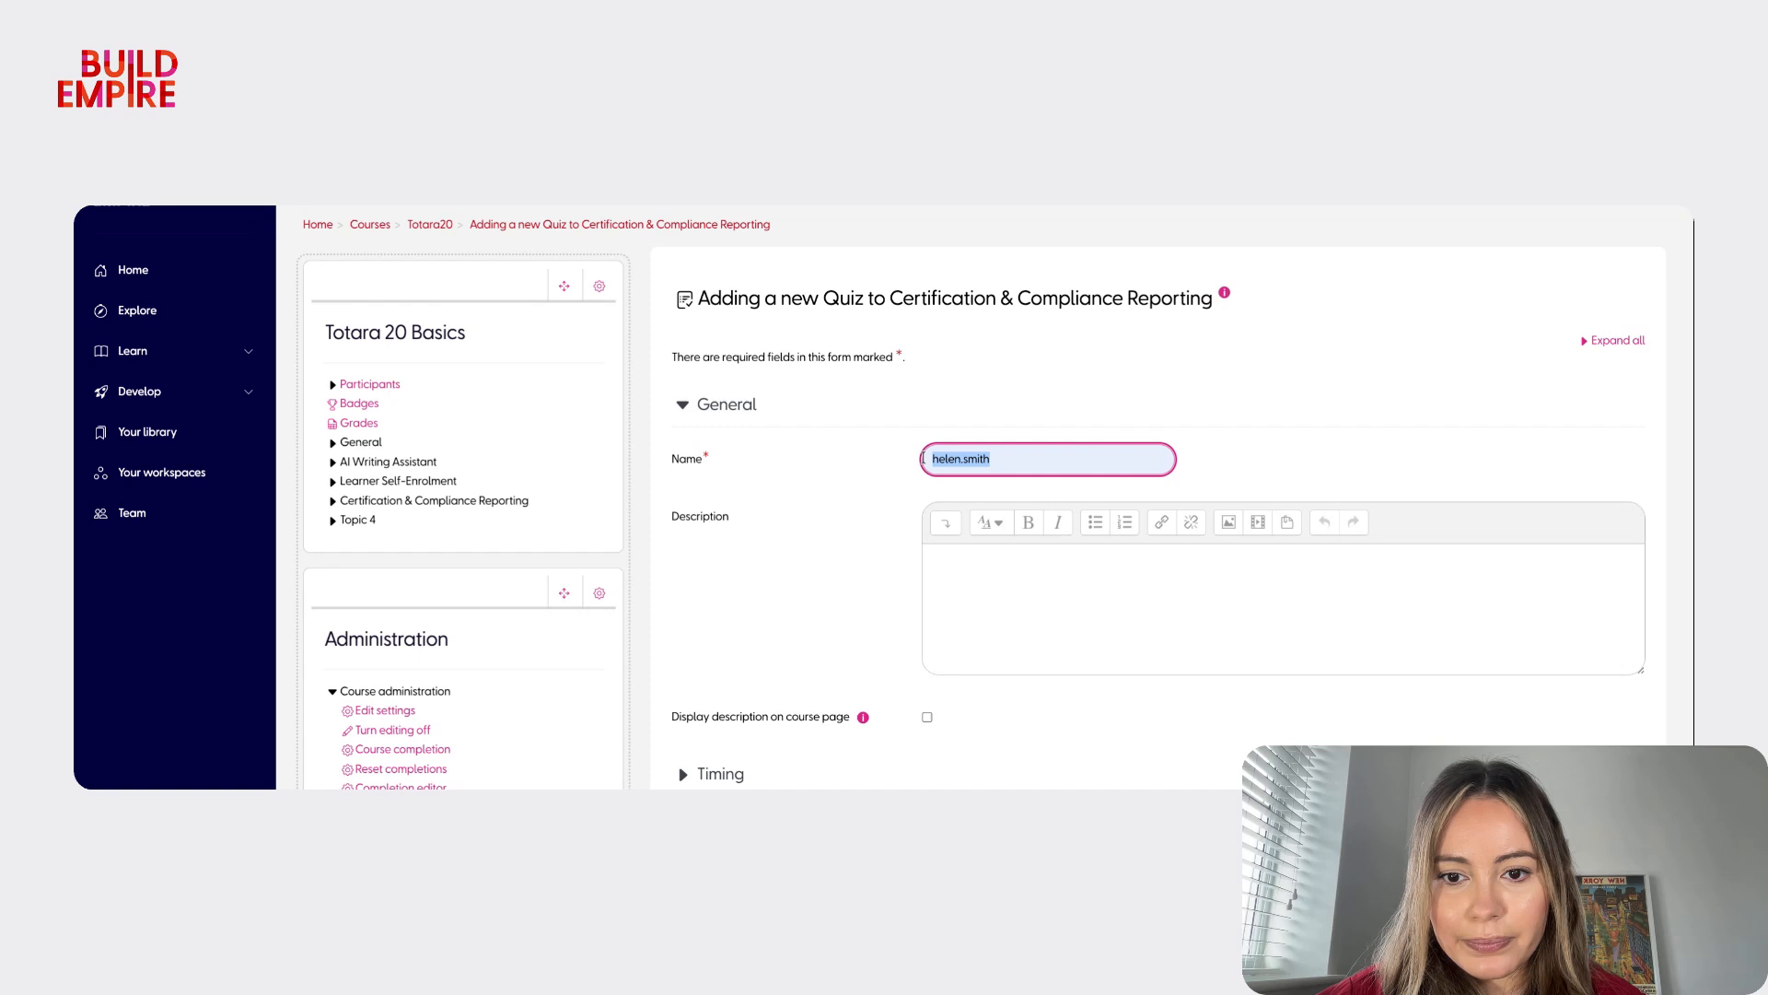
pyautogui.write('Quiz on')
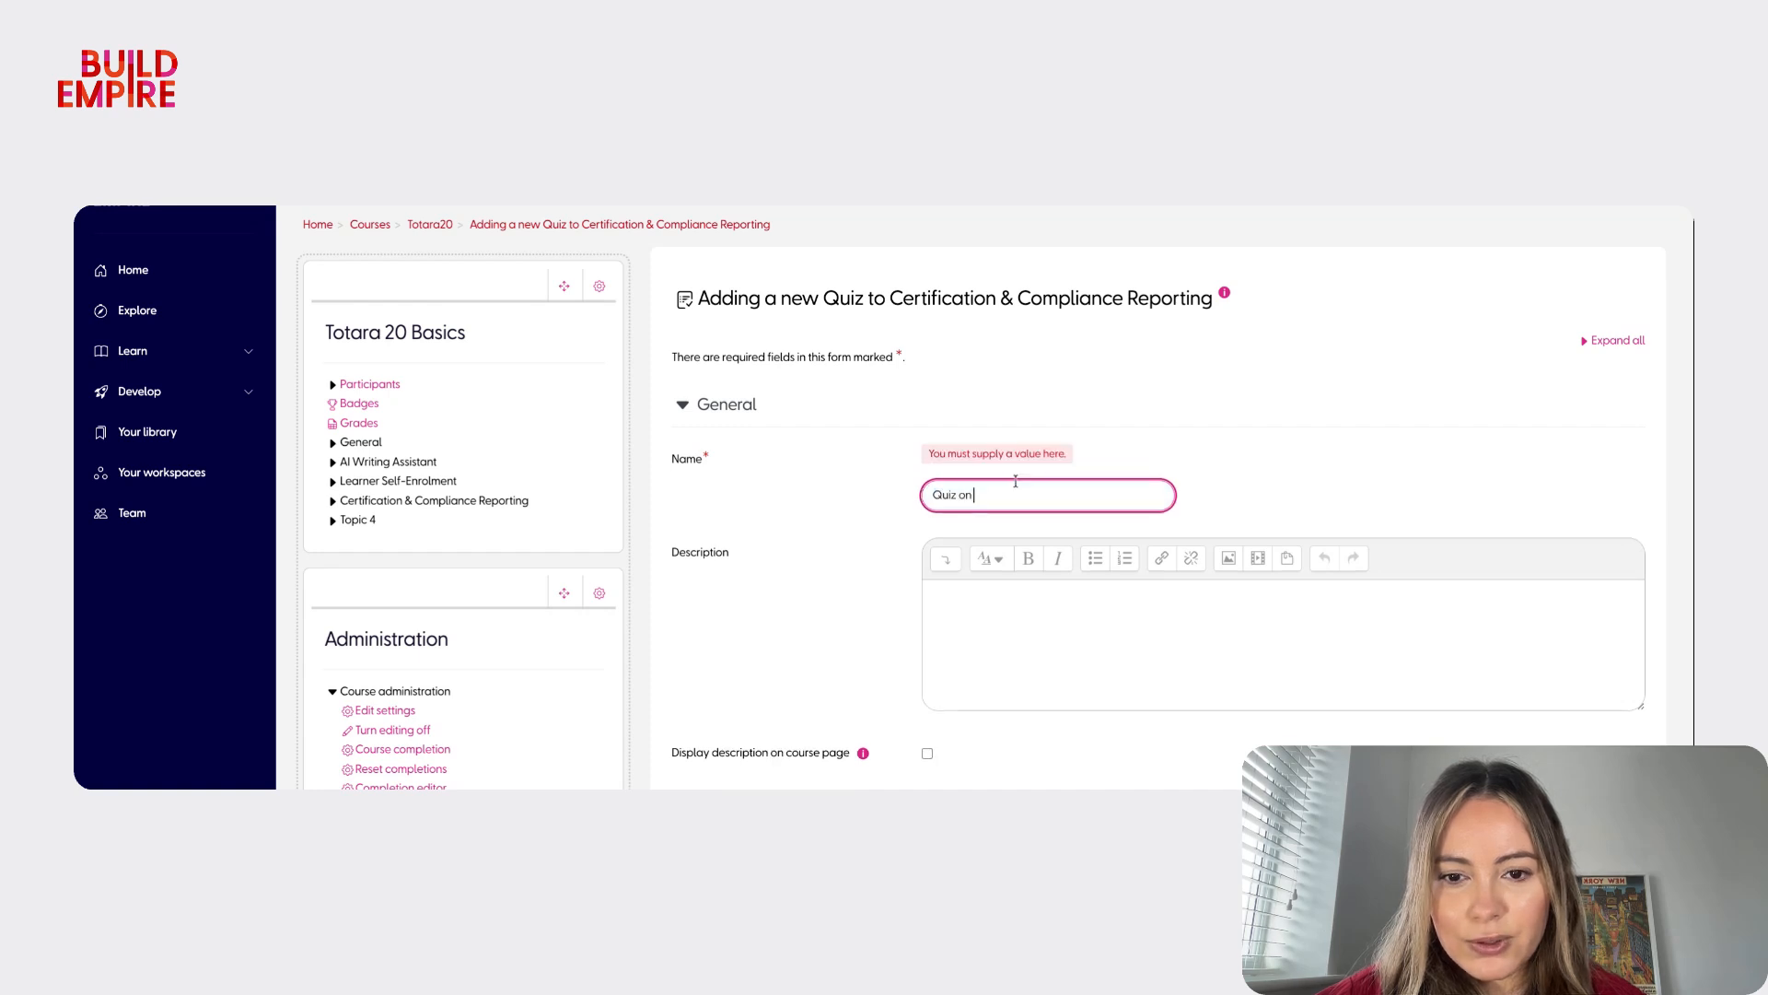
pyautogui.write(' certifica')
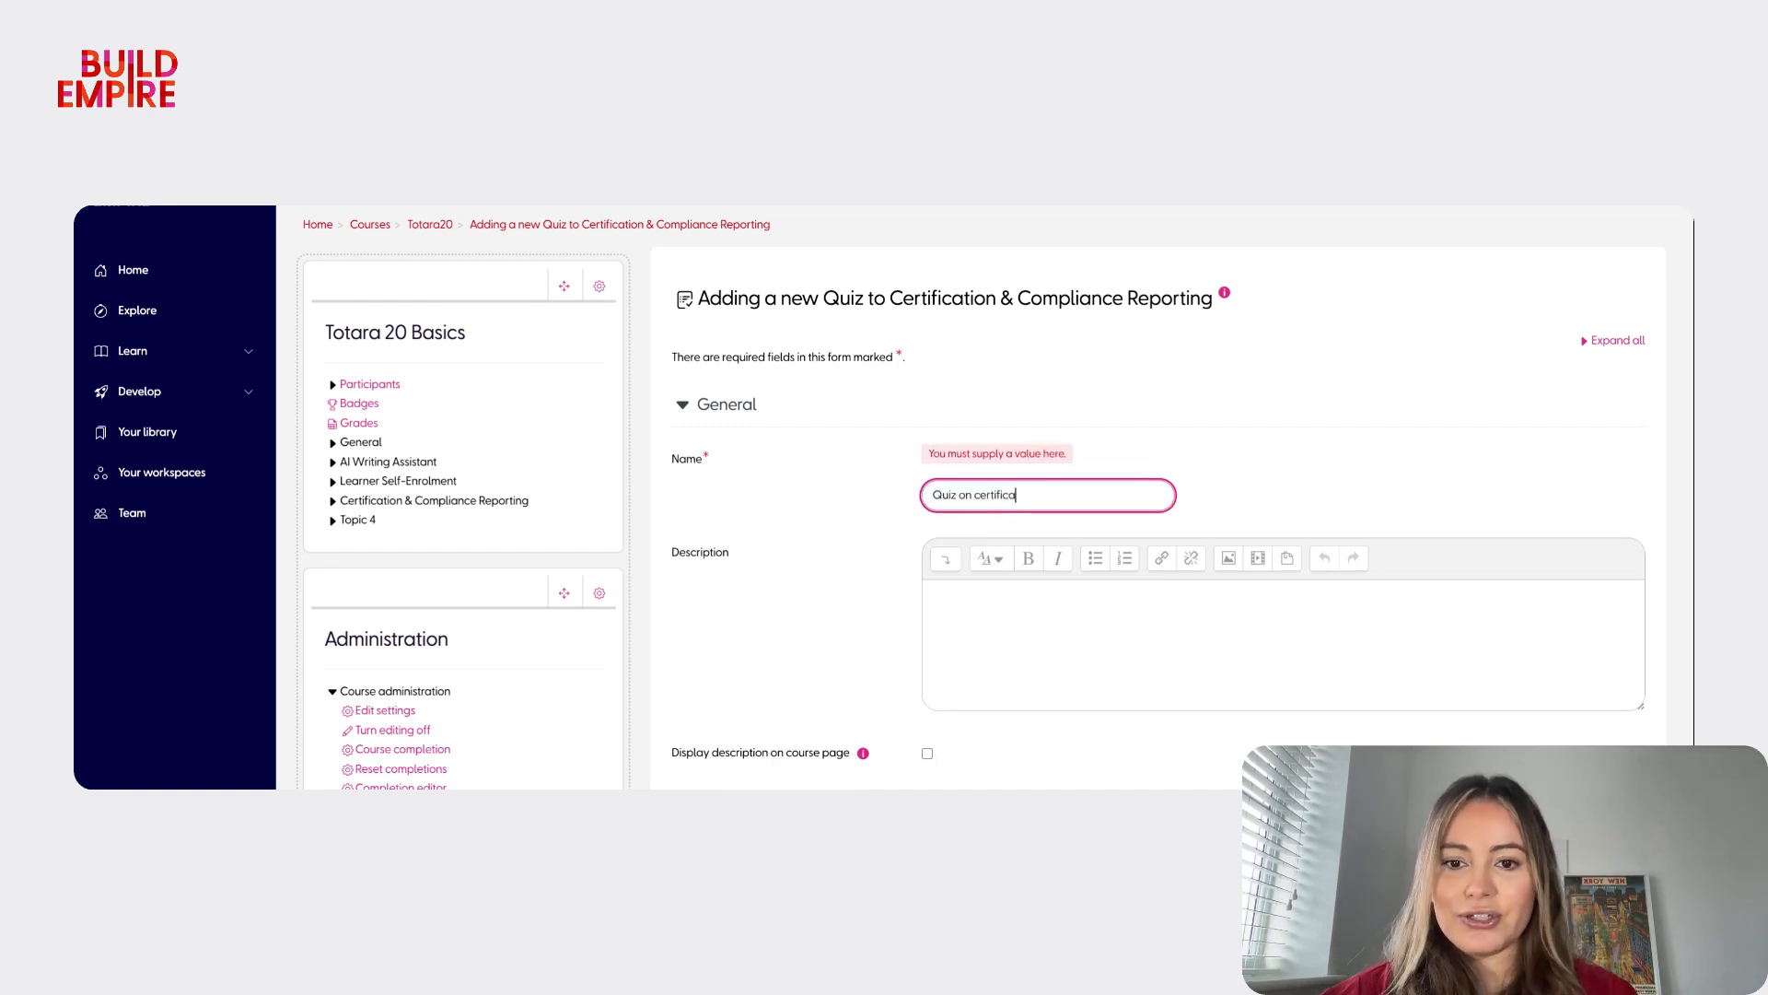
pyautogui.write('tion and com')
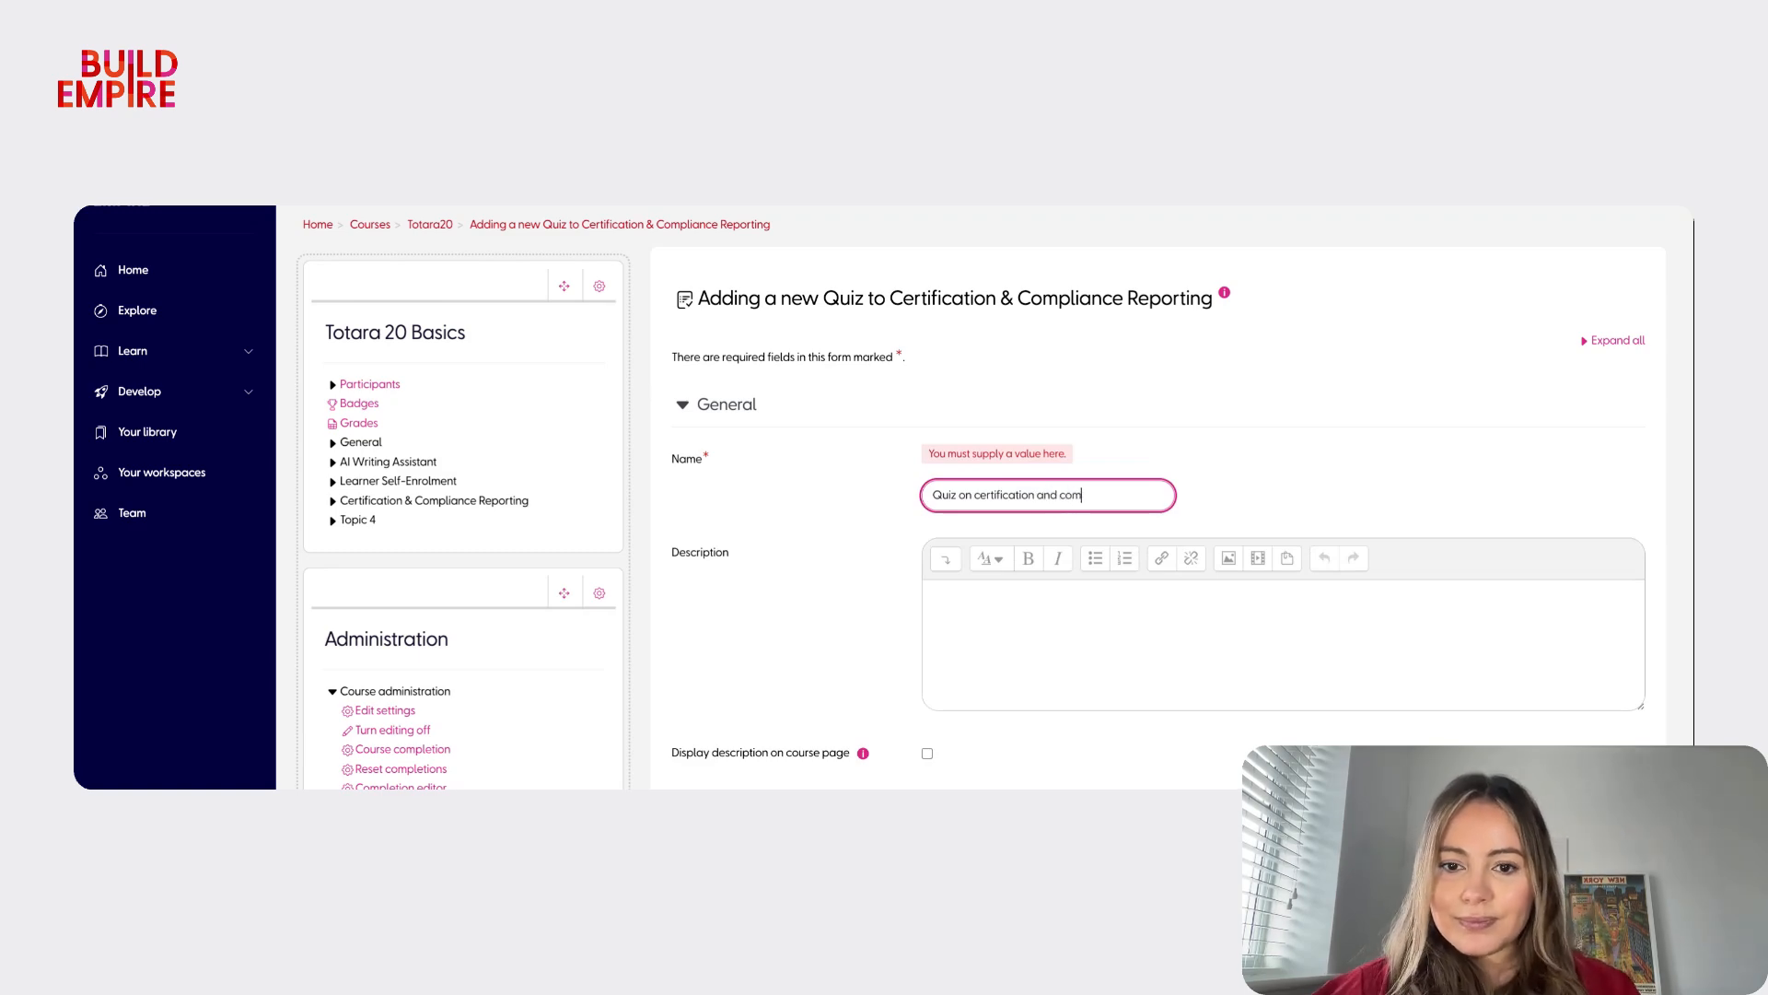
pyautogui.write('pliance reporting')
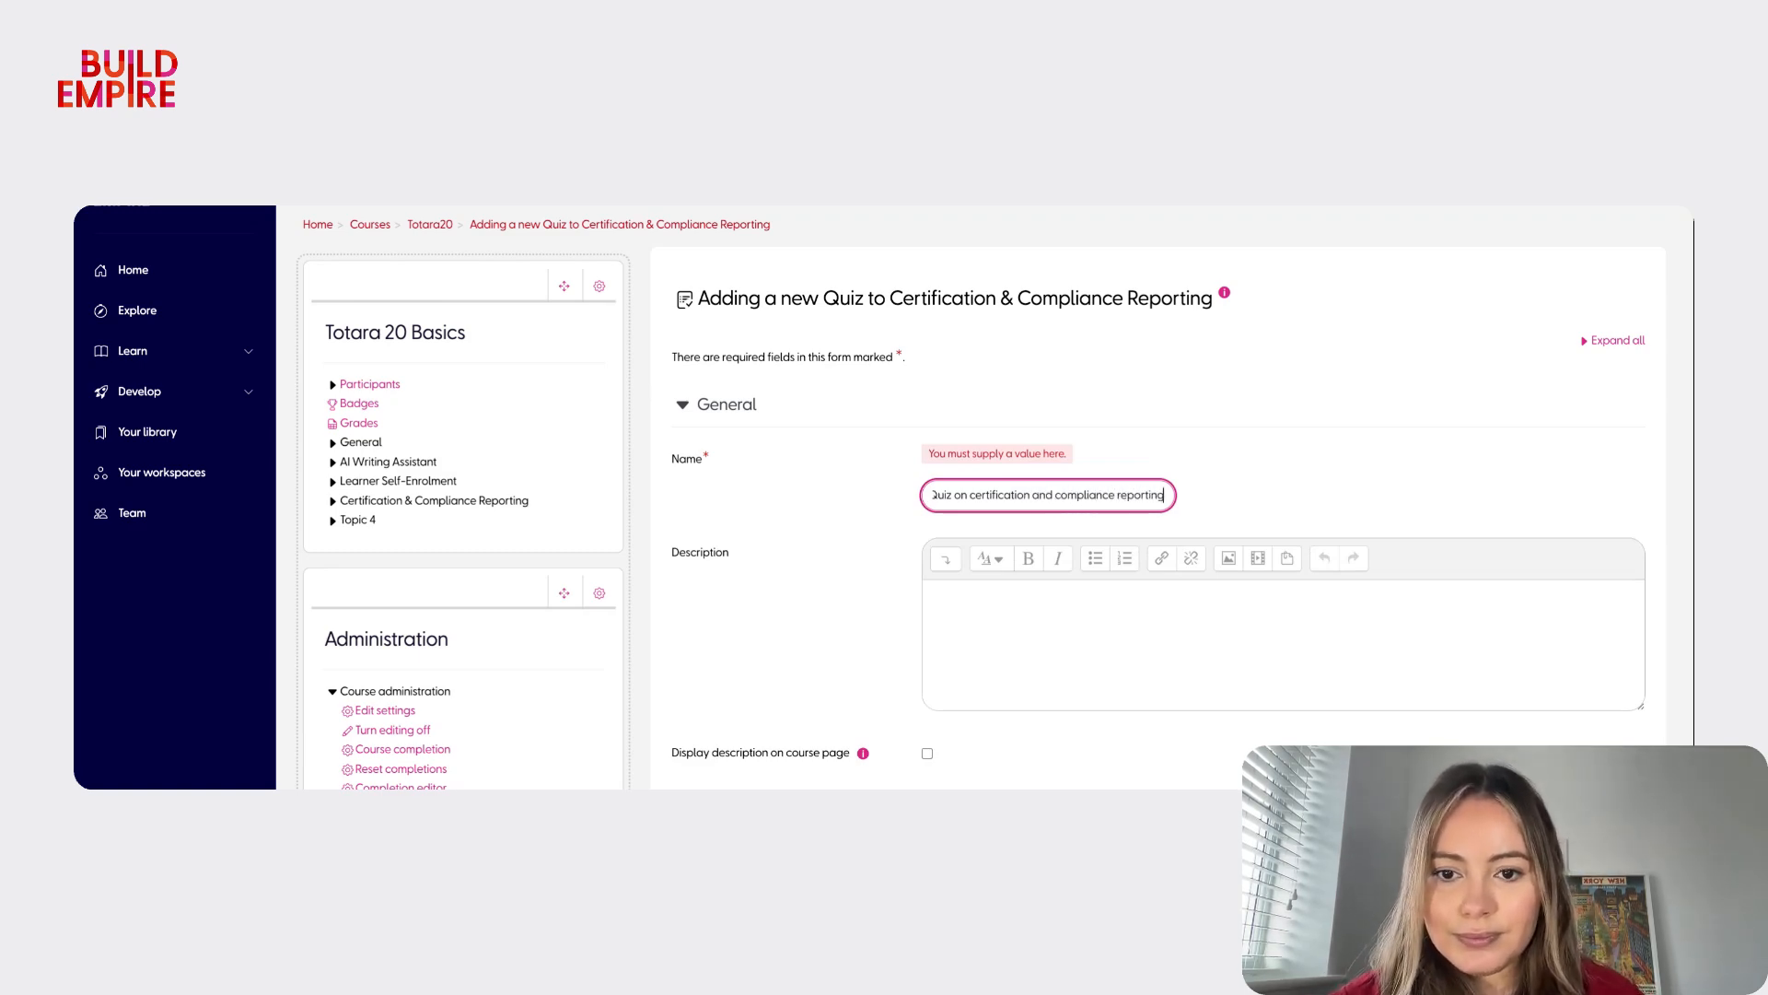
pyautogui.click(1007, 612)
pyautogui.scroll(-1, 1008, 613)
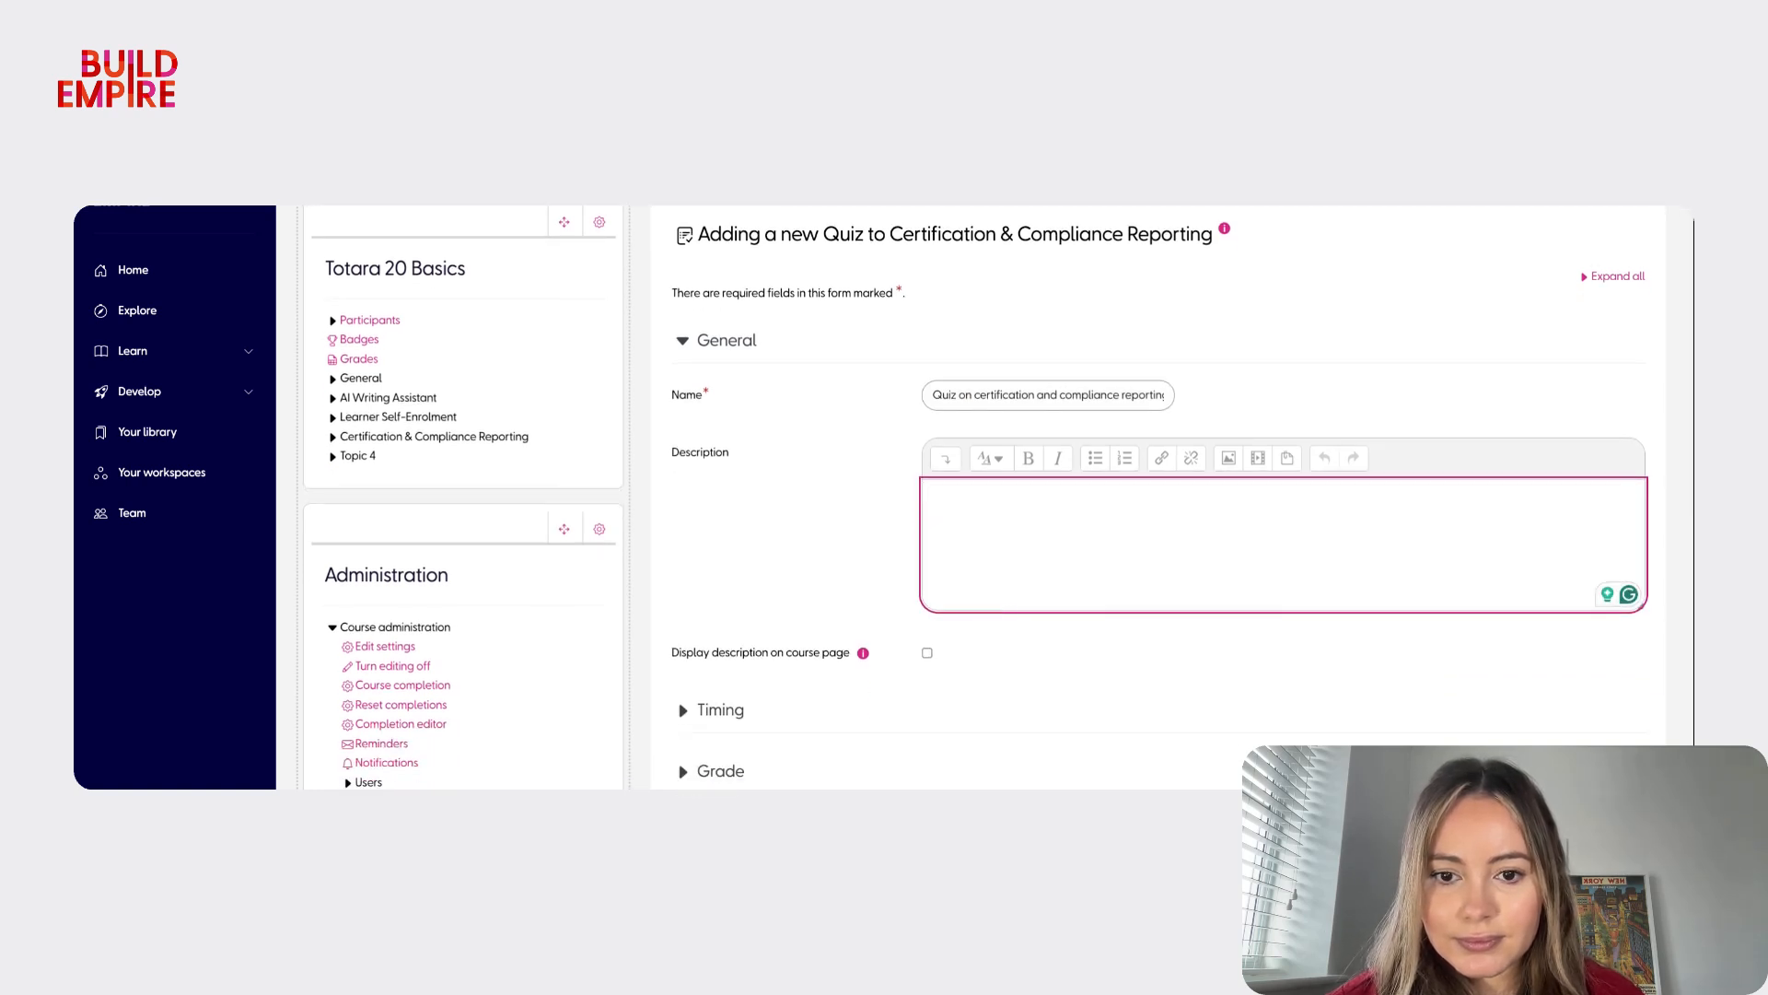
# - Review the new quiz's grade settings, including grade to pass, attempts allowed and grading method, plus its question behaviour options
pyautogui.scroll(-3, 997, 497)
pyautogui.scroll(-4, 998, 497)
pyautogui.scroll(-3, 997, 497)
pyautogui.scroll(5, 997, 498)
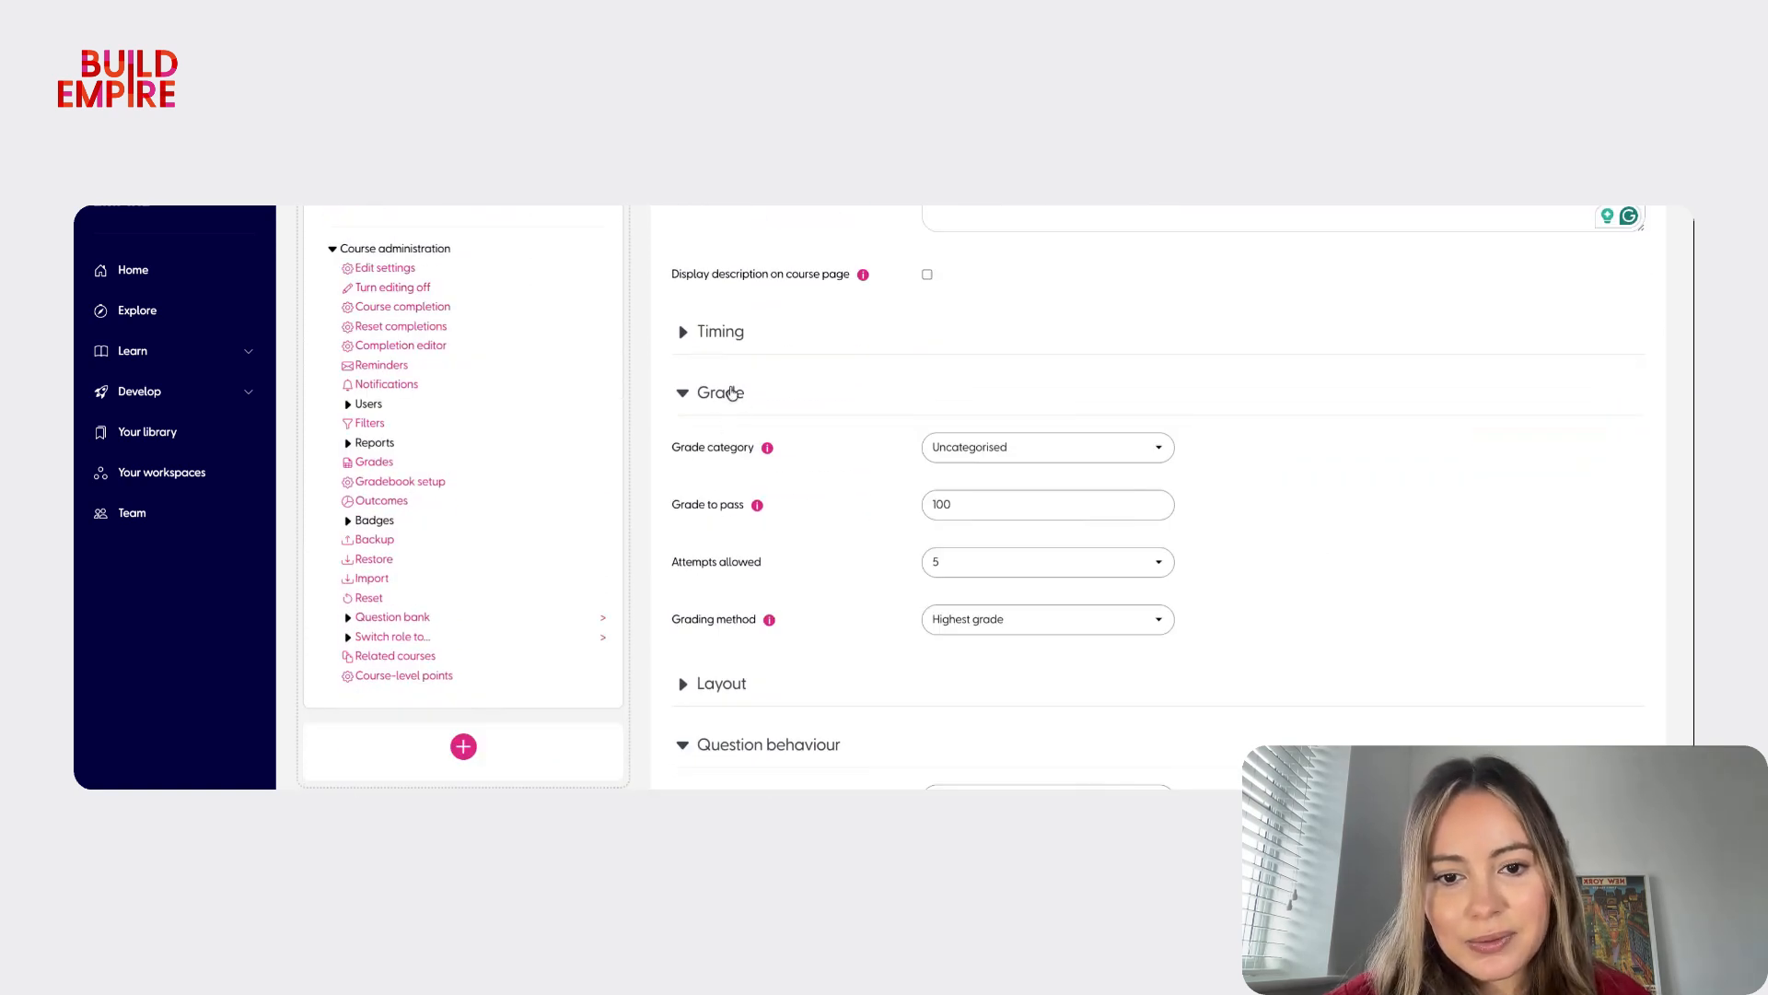
pyautogui.click(732, 393)
pyautogui.click(732, 393)
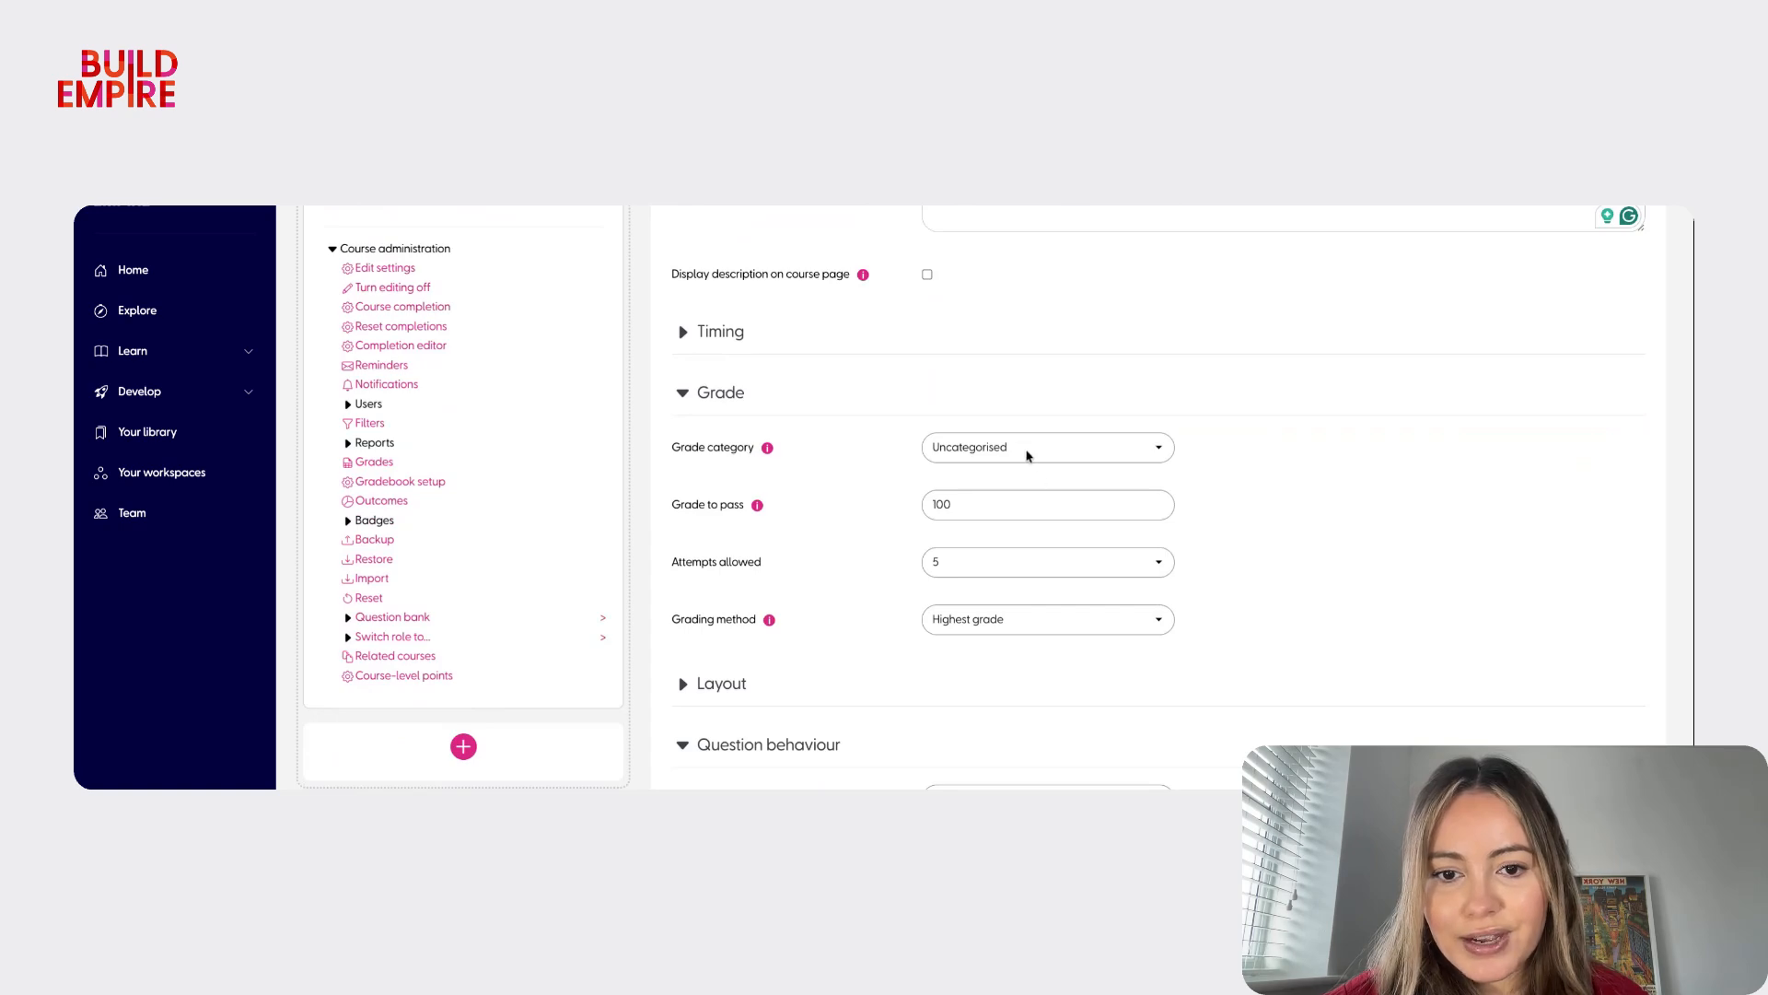
pyautogui.scroll(-6, 1131, 590)
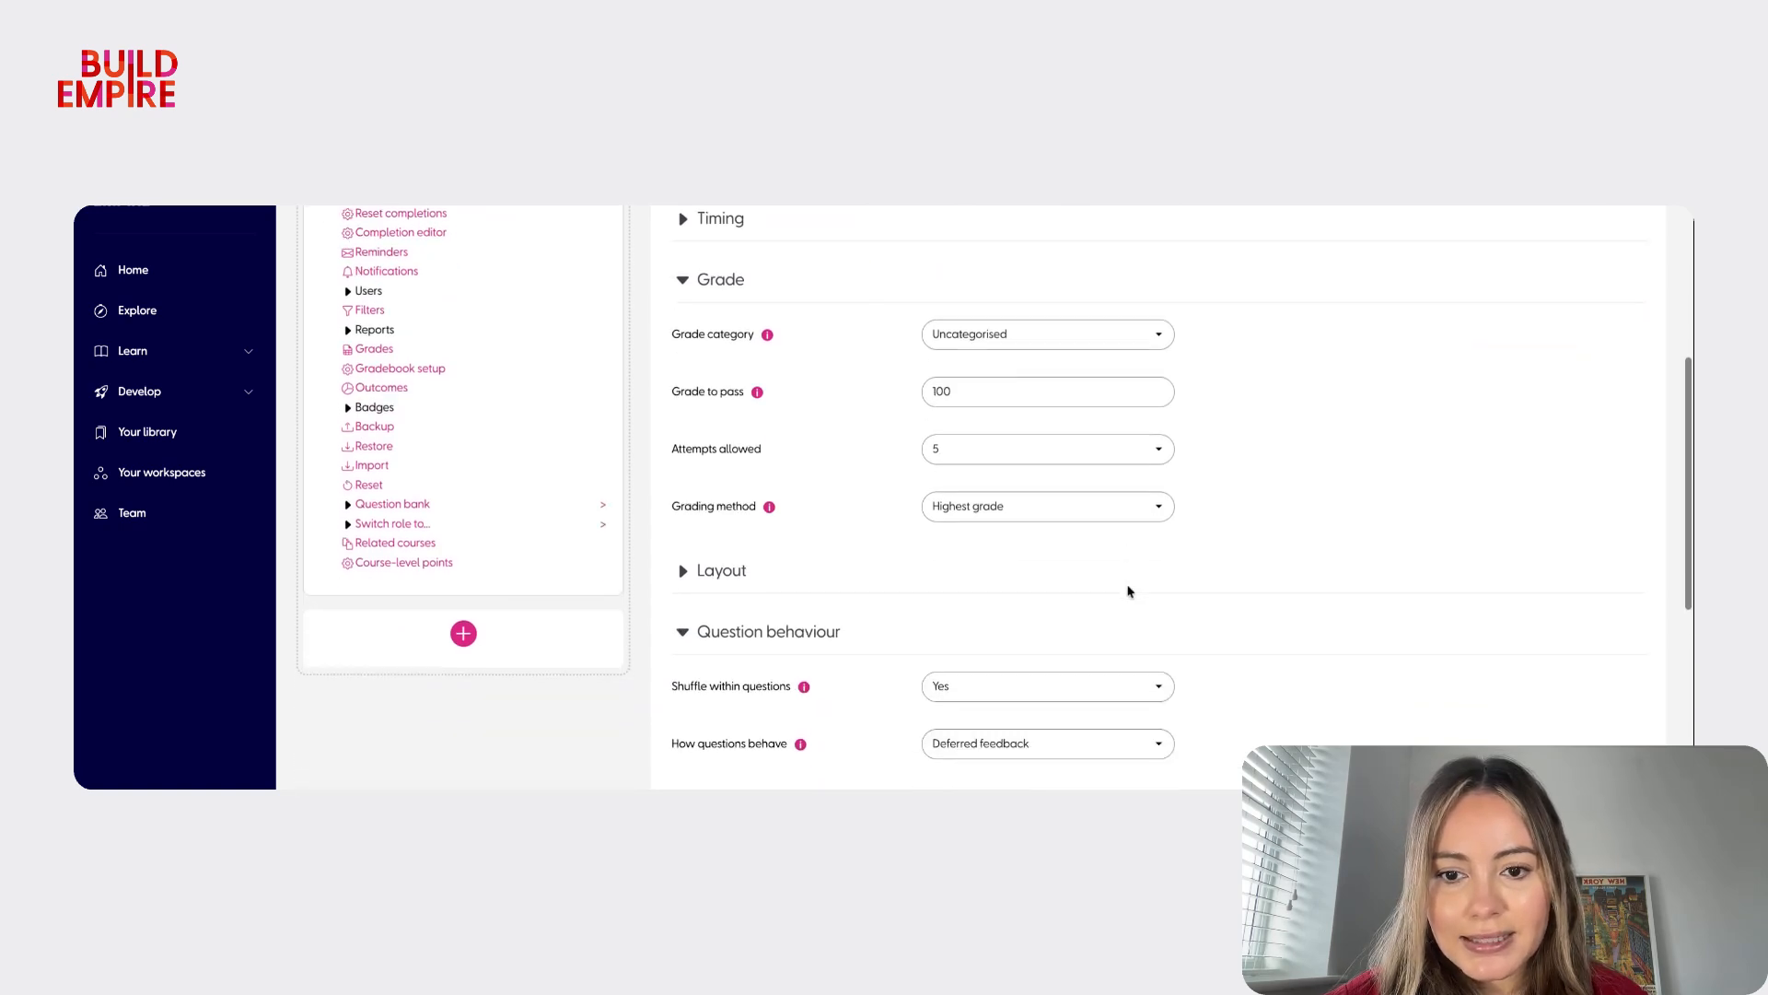
pyautogui.scroll(-2, 1113, 584)
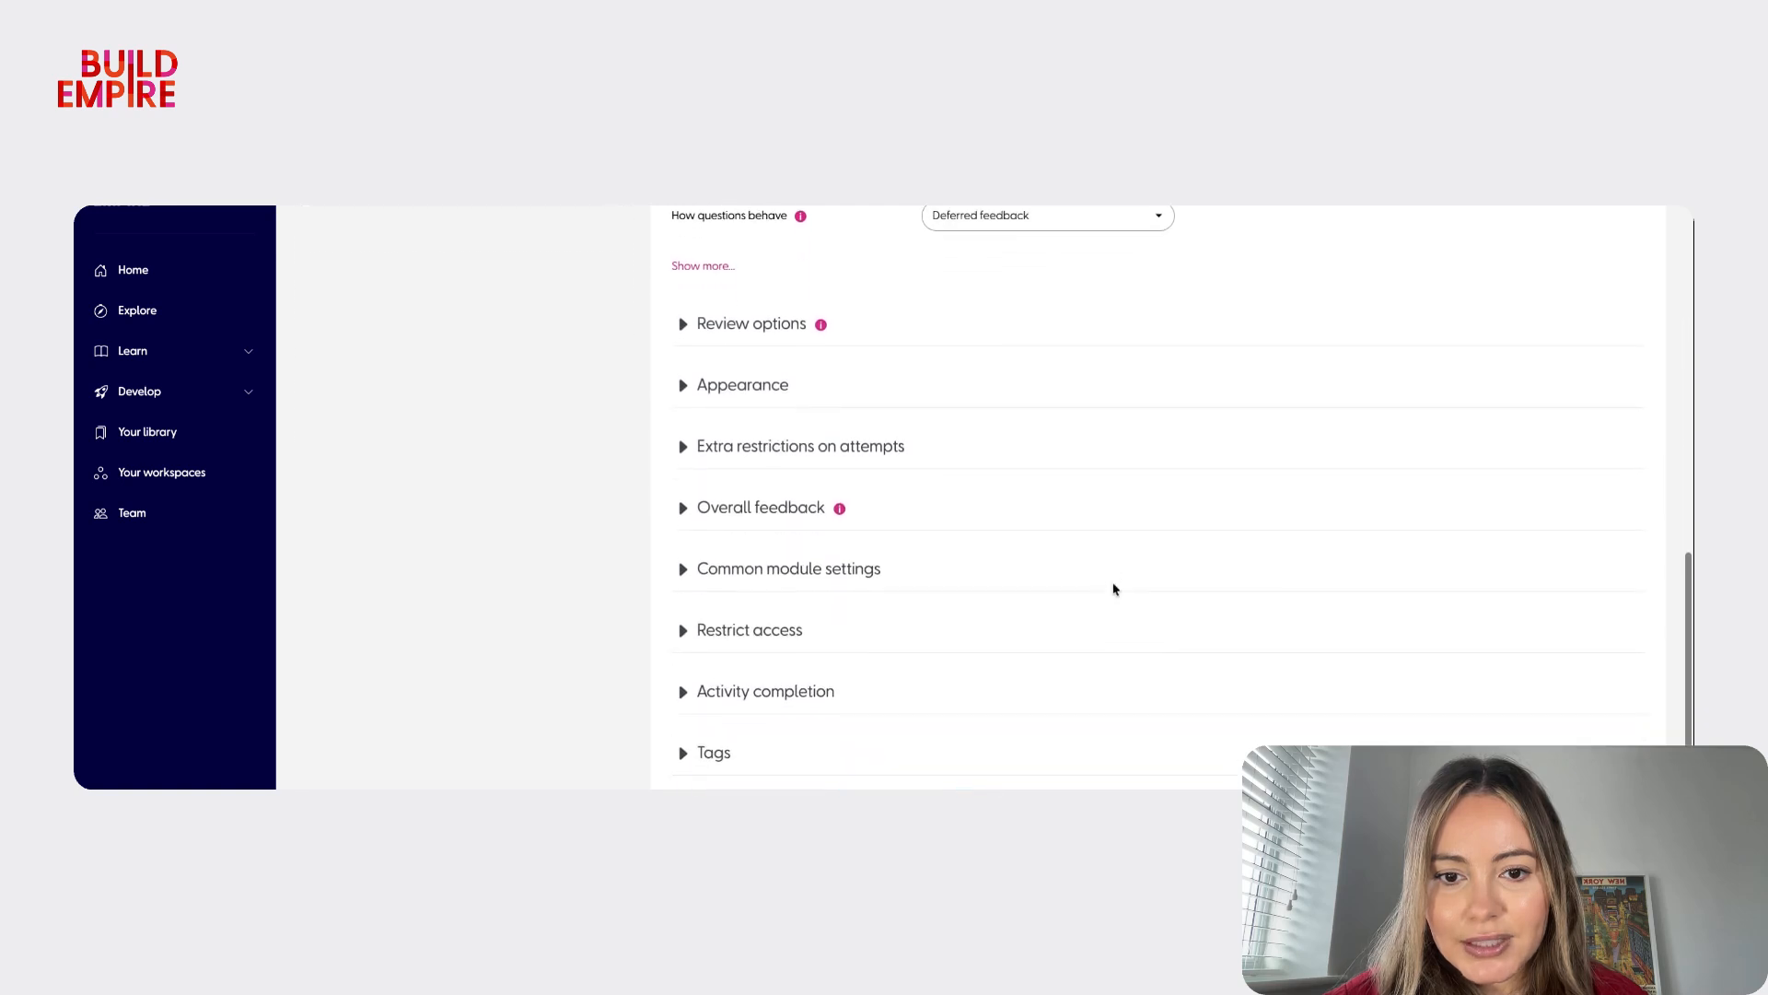
# - Set the quiz's activity completion to require learners to view it, receive a grade and achieve a passing grade
pyautogui.click(833, 618)
pyautogui.scroll(-2, 1078, 553)
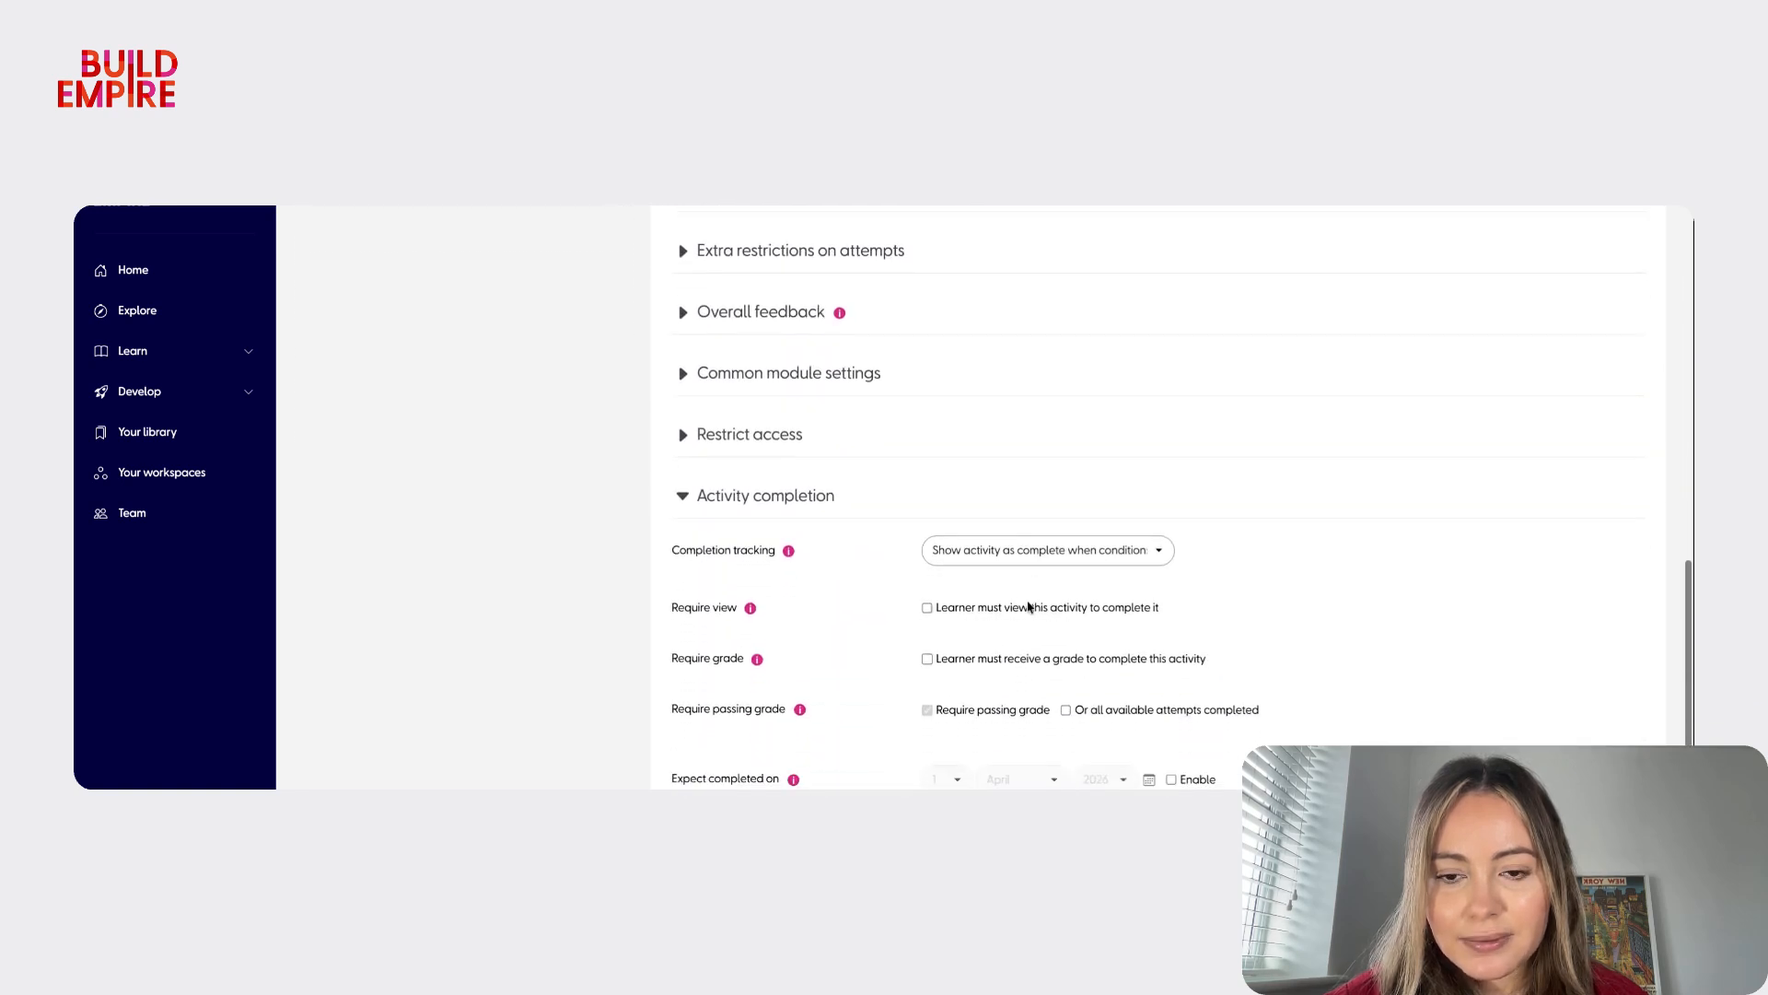
pyautogui.click(1099, 502)
pyautogui.click(1105, 551)
pyautogui.click(1098, 600)
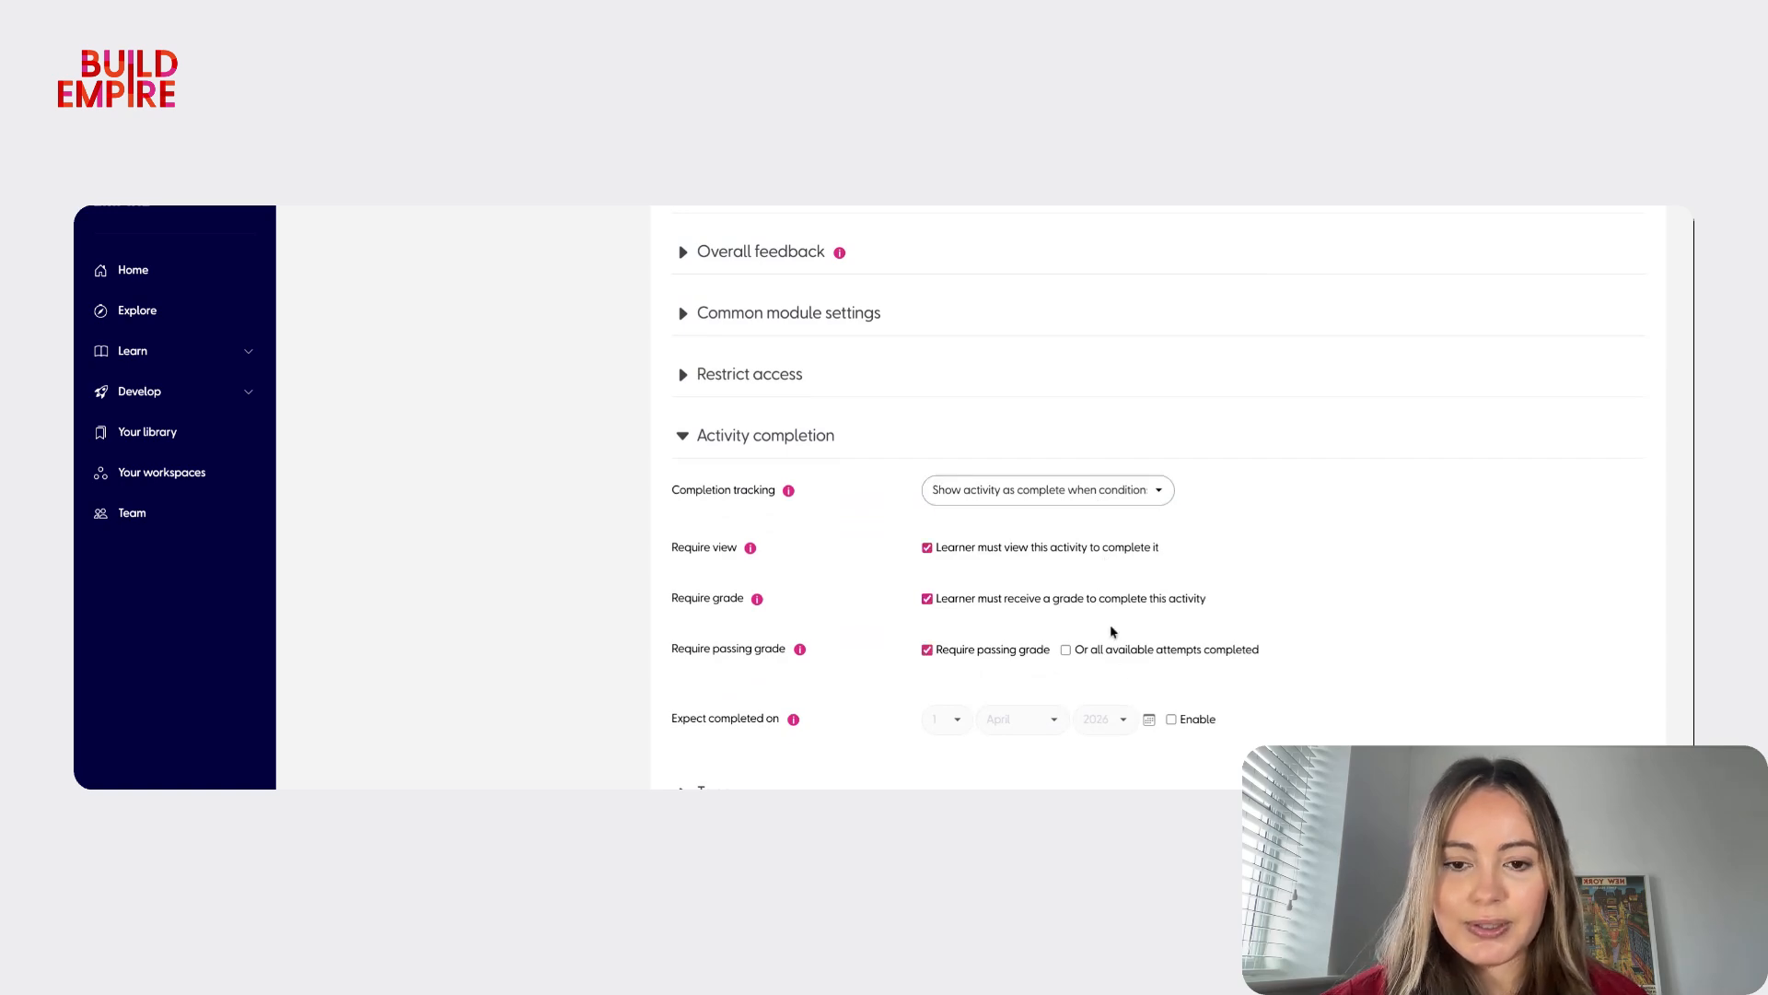
pyautogui.scroll(-2, 1126, 667)
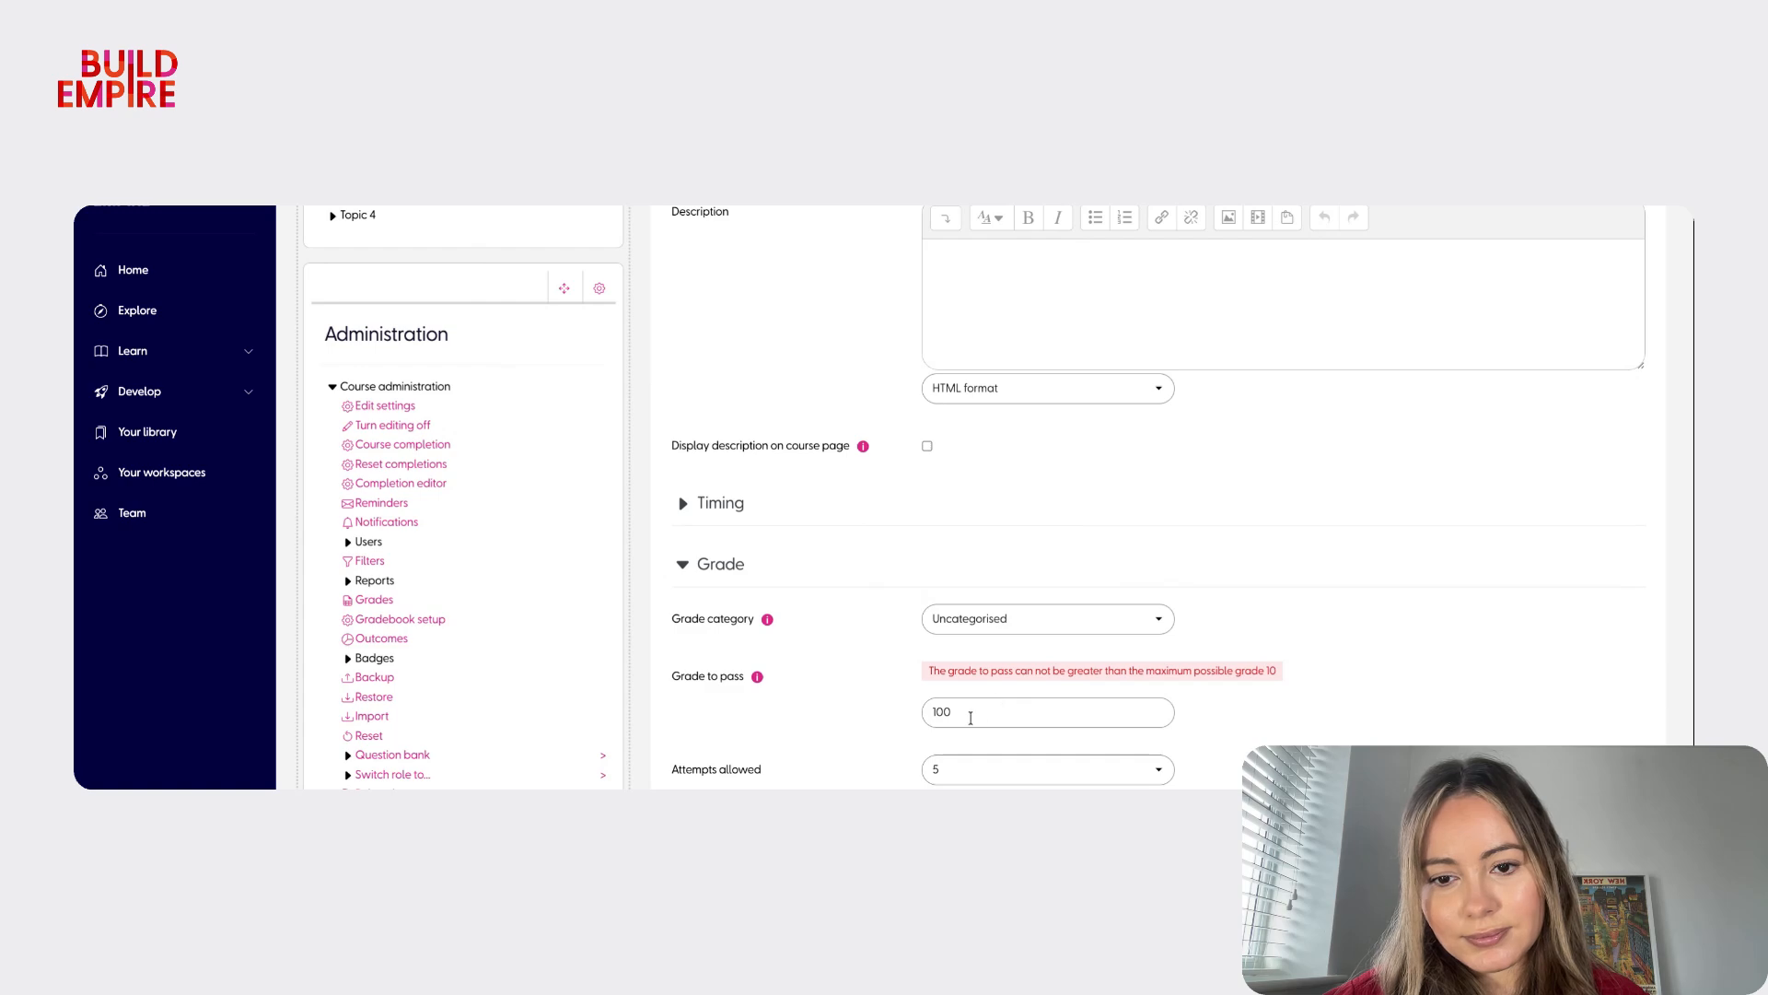
# - Set the quiz's grade to pass to 10 and save the quiz back to the course
pyautogui.click(970, 717)
pyautogui.press('BackSpace')
pyautogui.click(1320, 718)
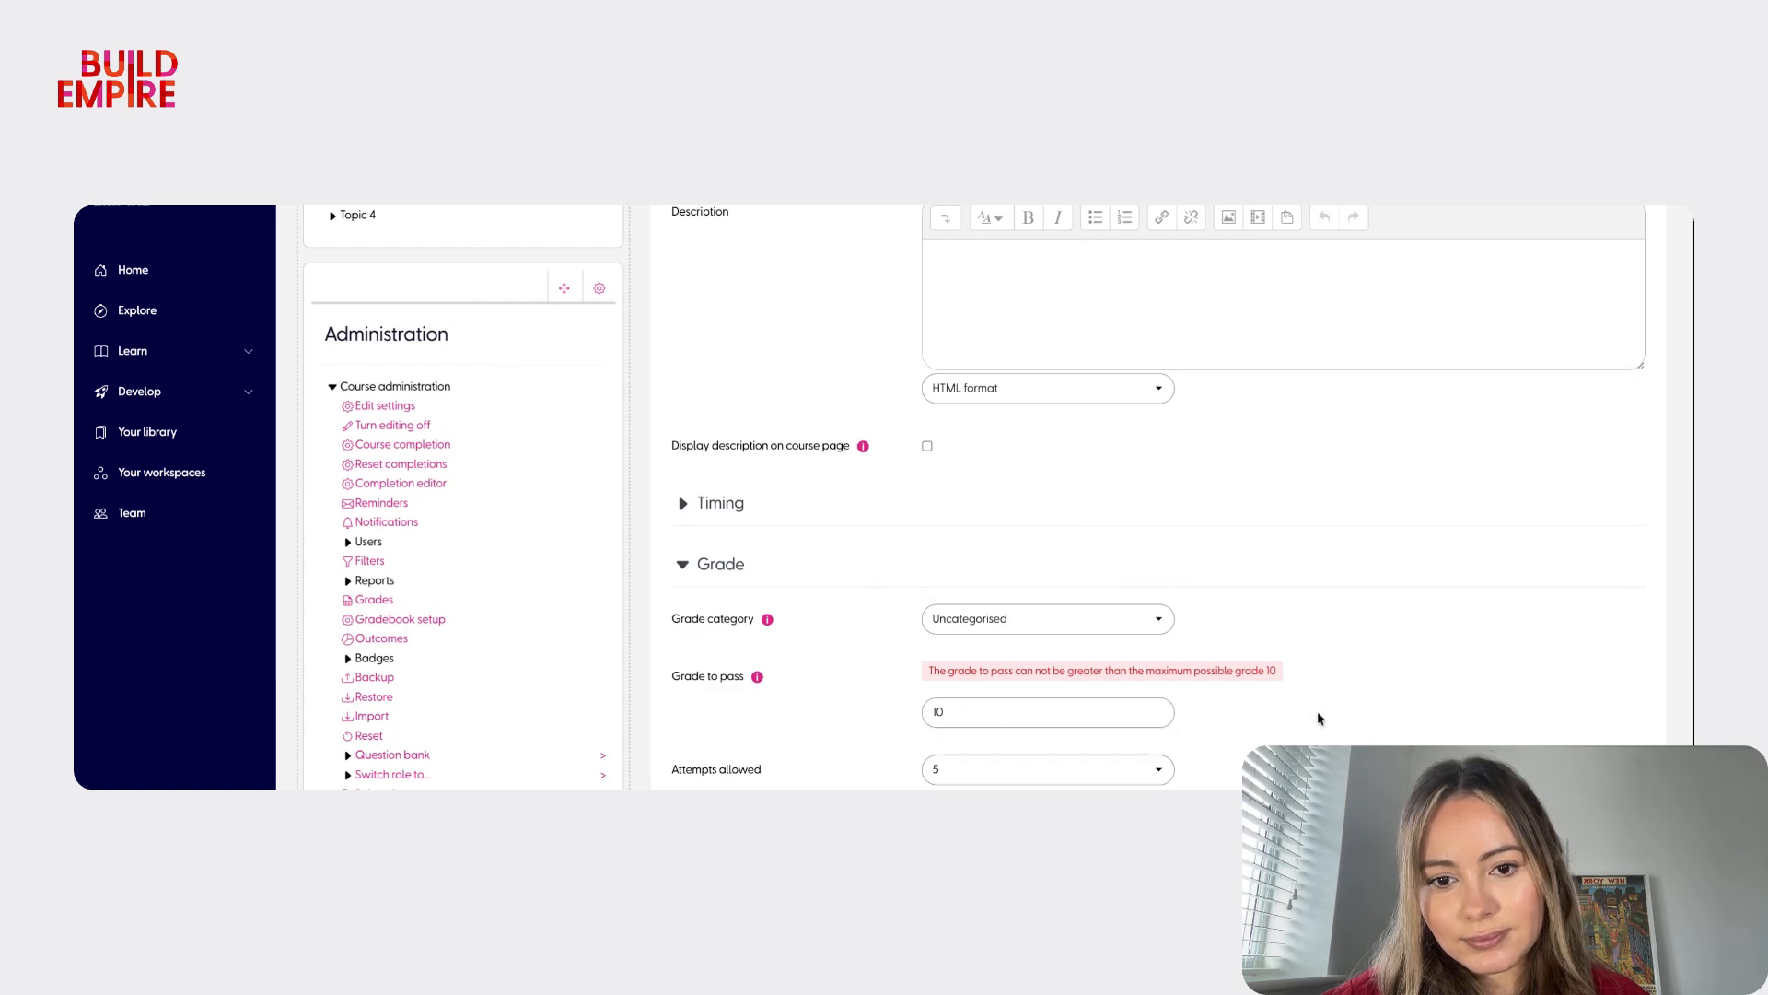
pyautogui.scroll(-15, 1319, 718)
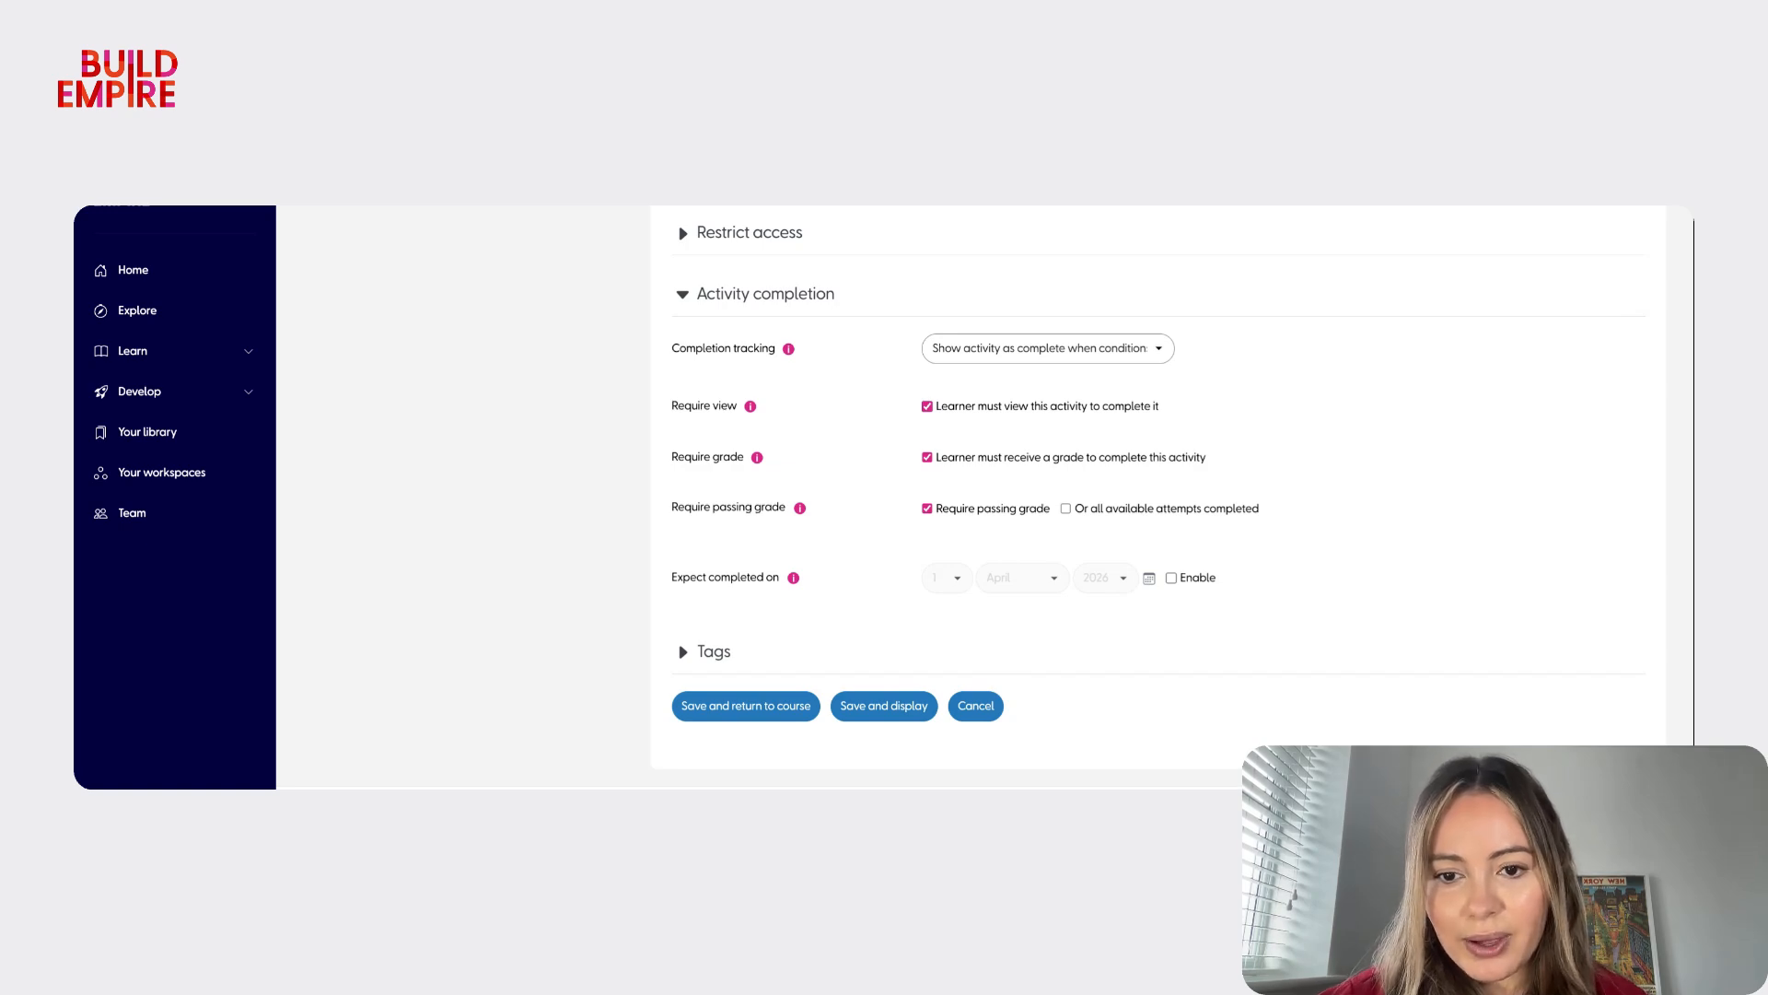
# - Open the certification and compliance reporting quiz from the course and start editing its questions
pyautogui.scroll(3, 997, 495)
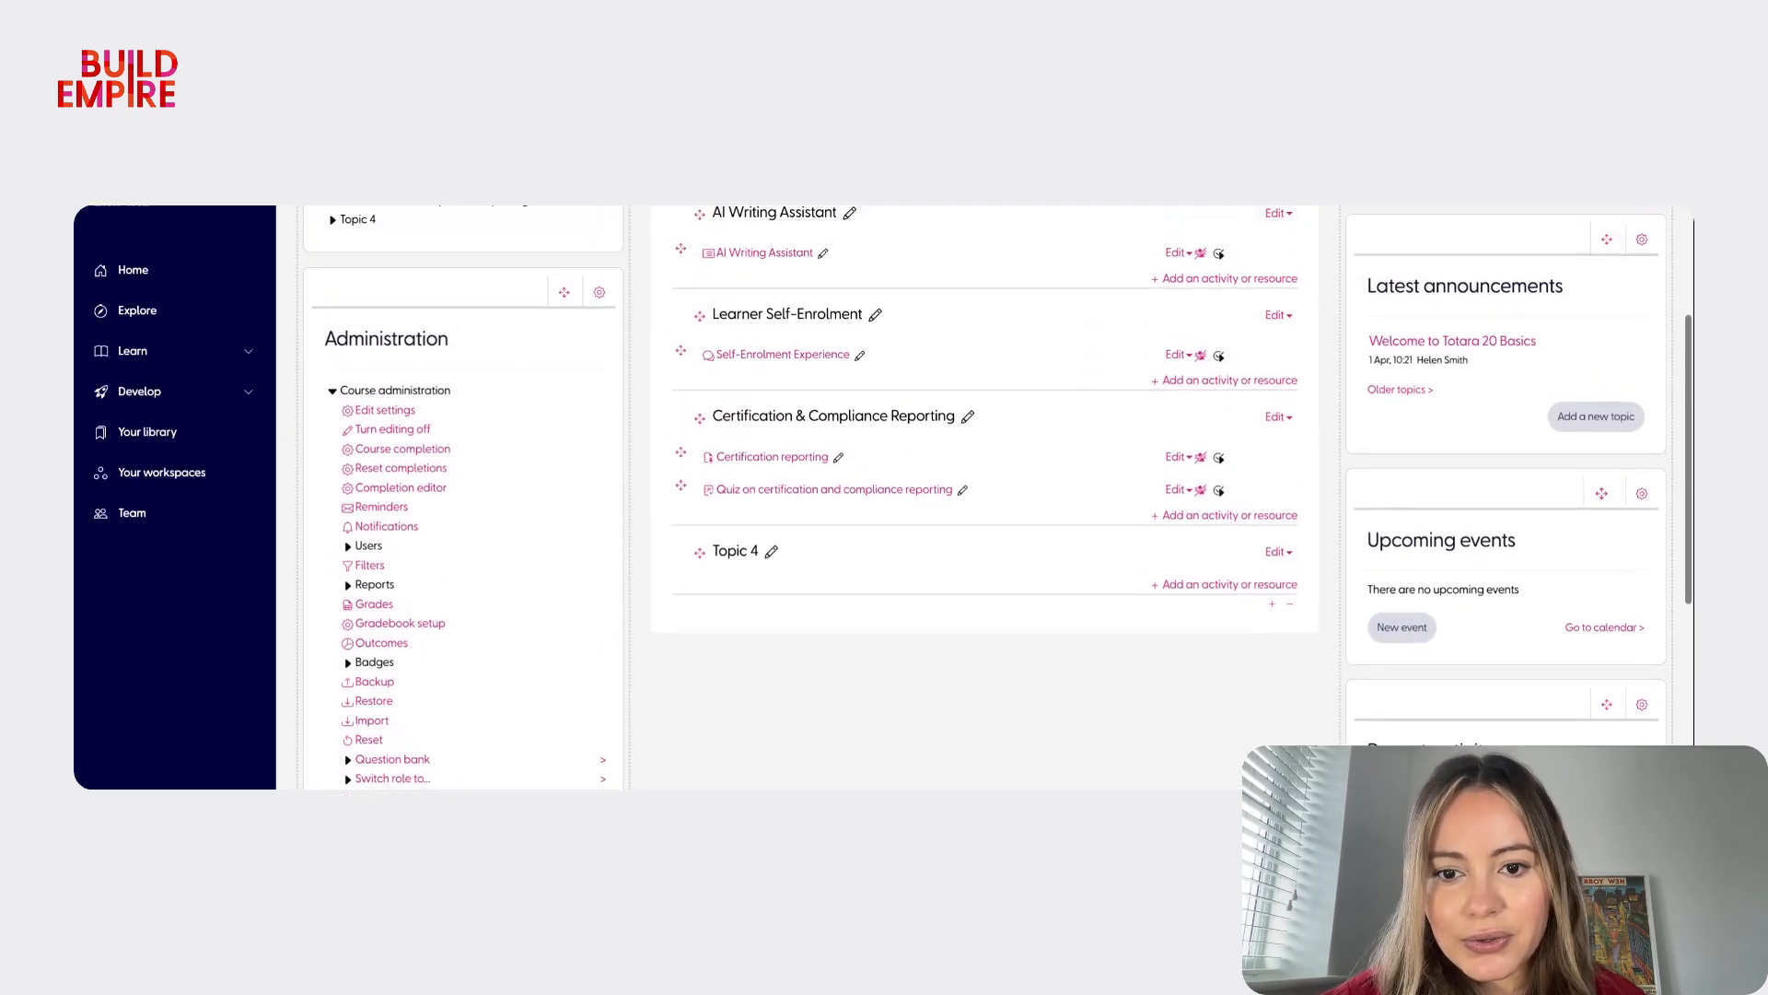
pyautogui.scroll(1, 796, 685)
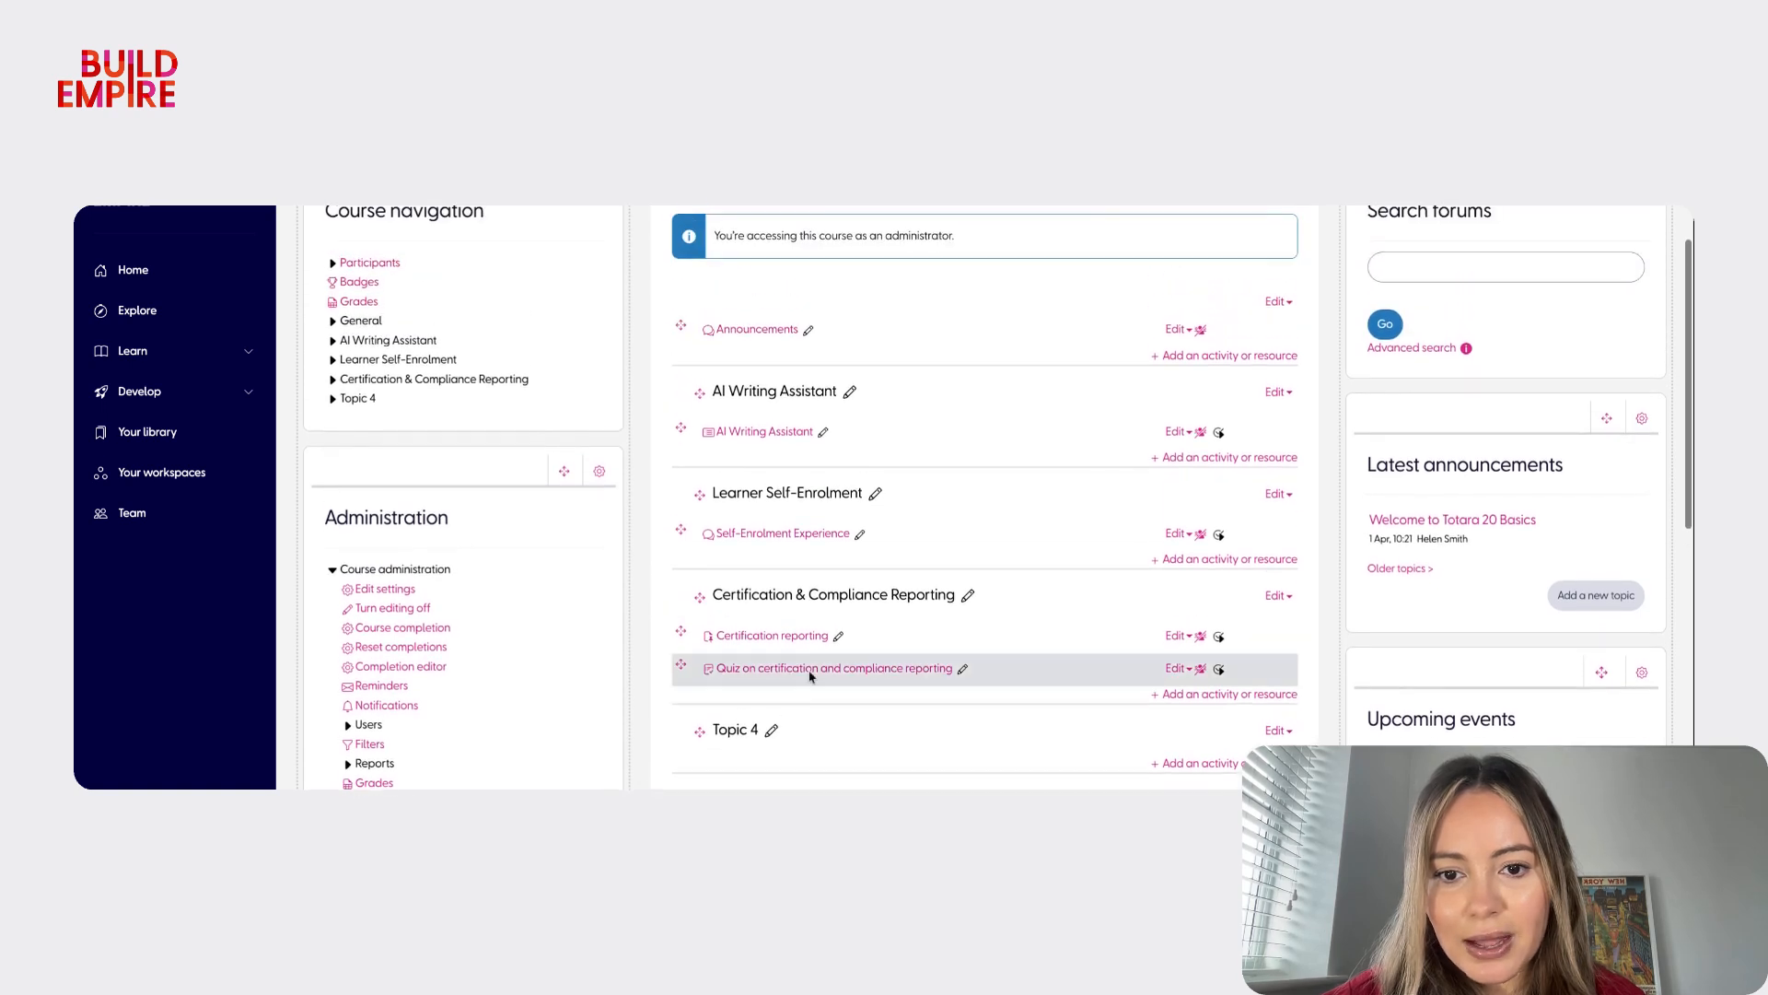
pyautogui.click(819, 669)
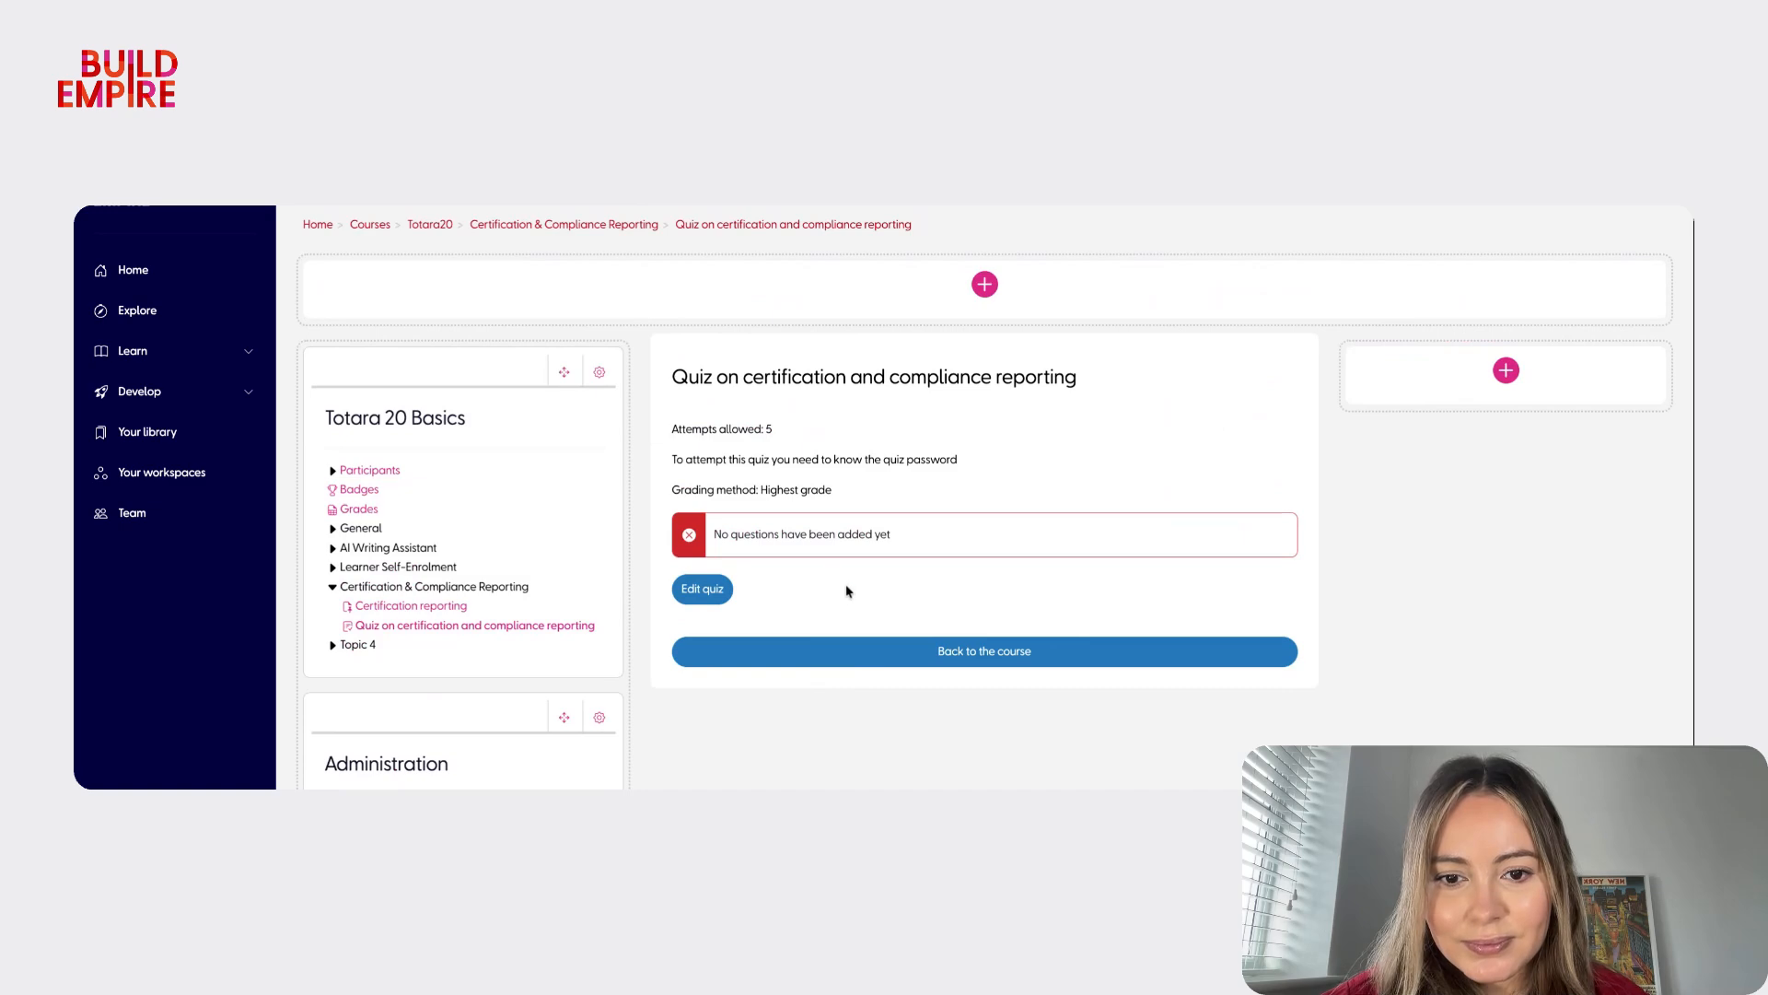
pyautogui.click(702, 590)
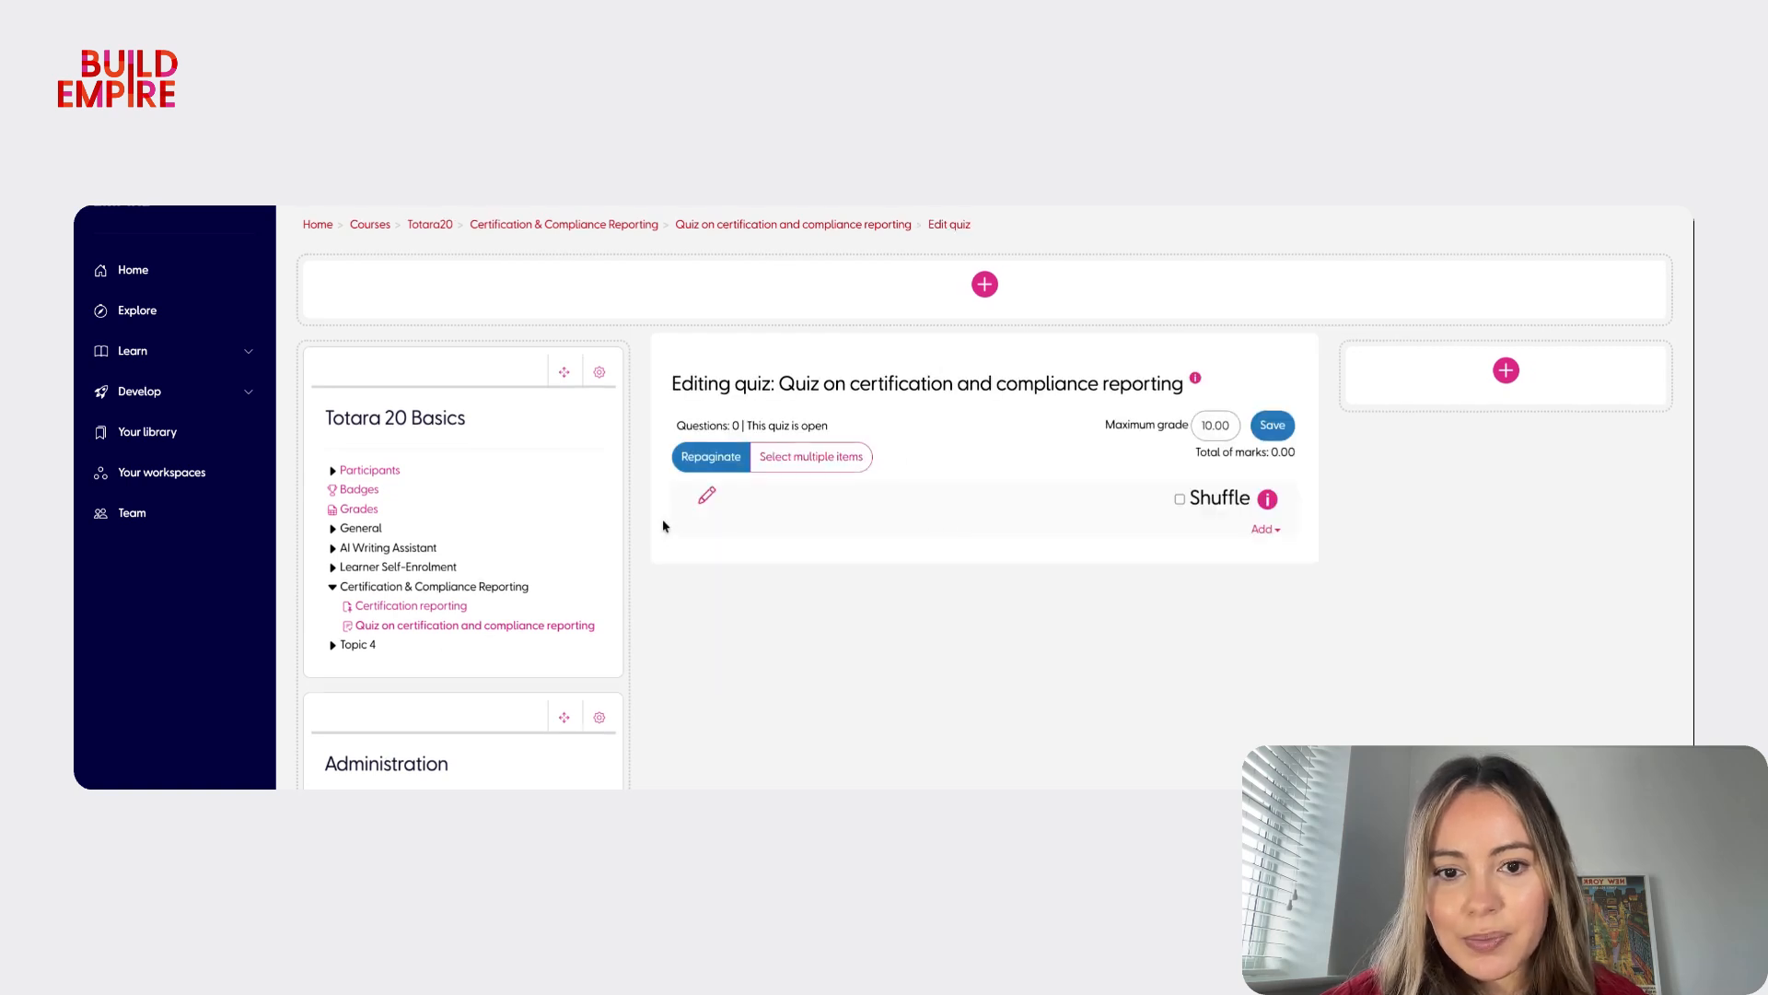
# - Enter "Why is compliance reporting important?" as the heading of the quiz's first section
pyautogui.click(706, 495)
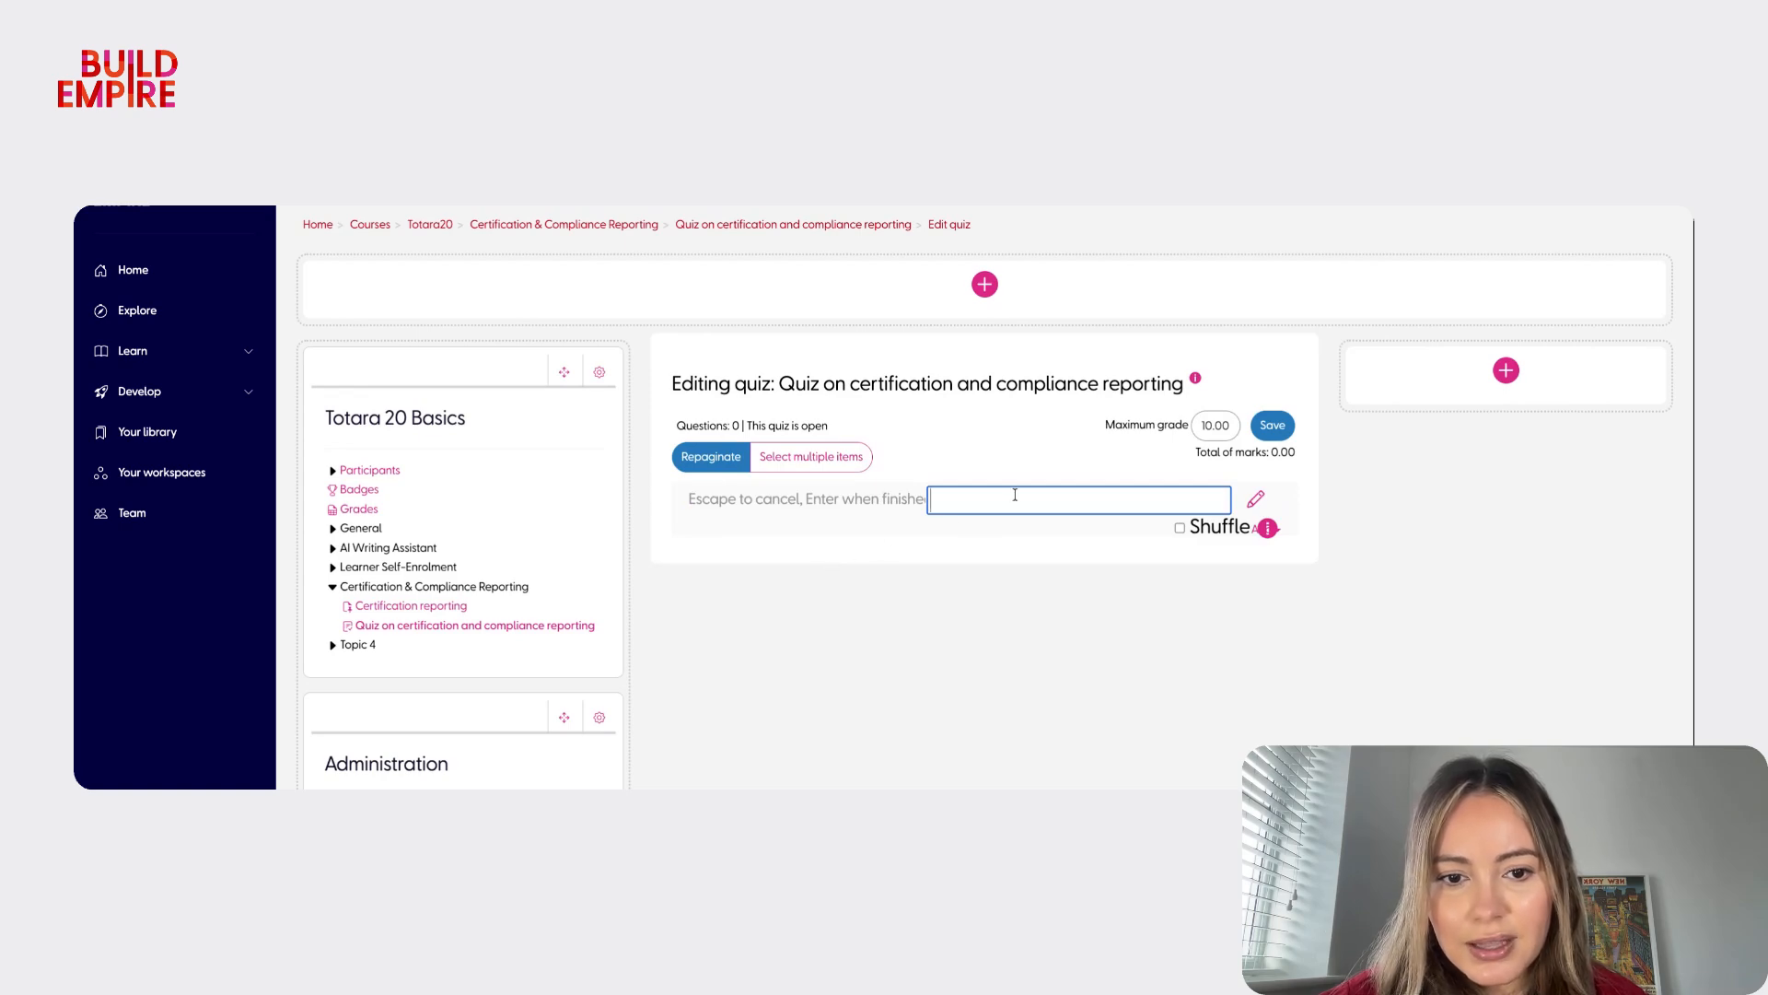
pyautogui.write('Wh')
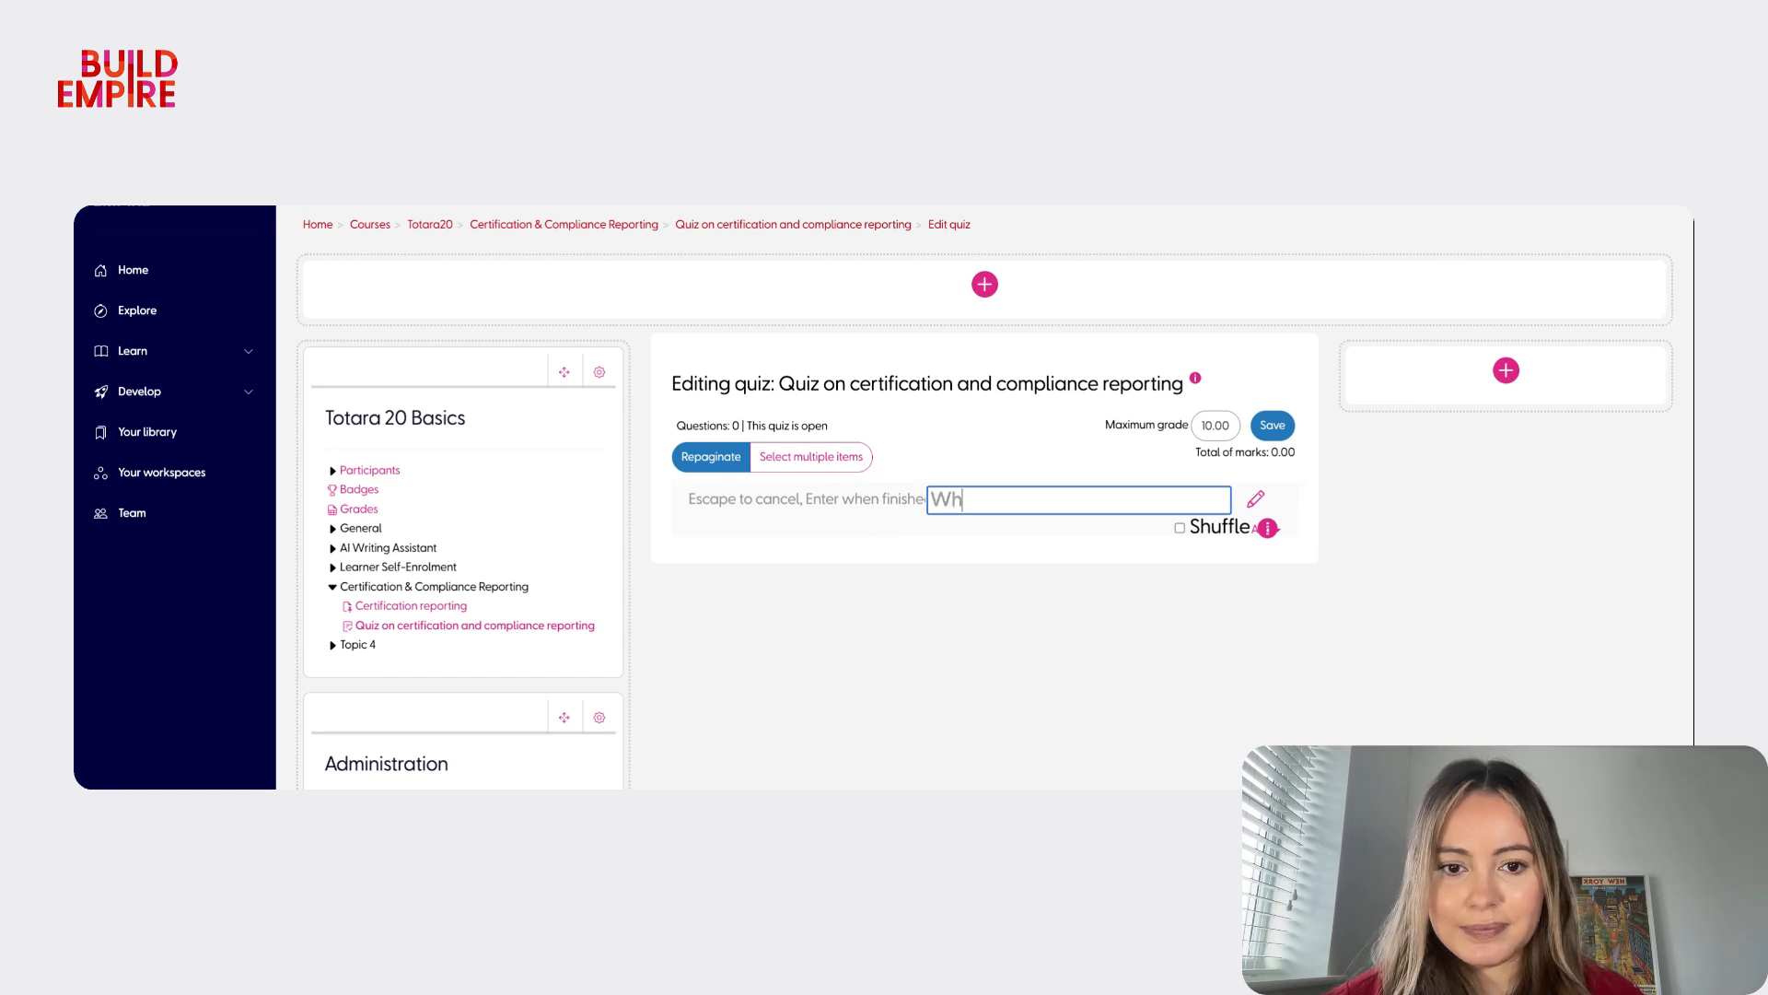
pyautogui.write('y is complia')
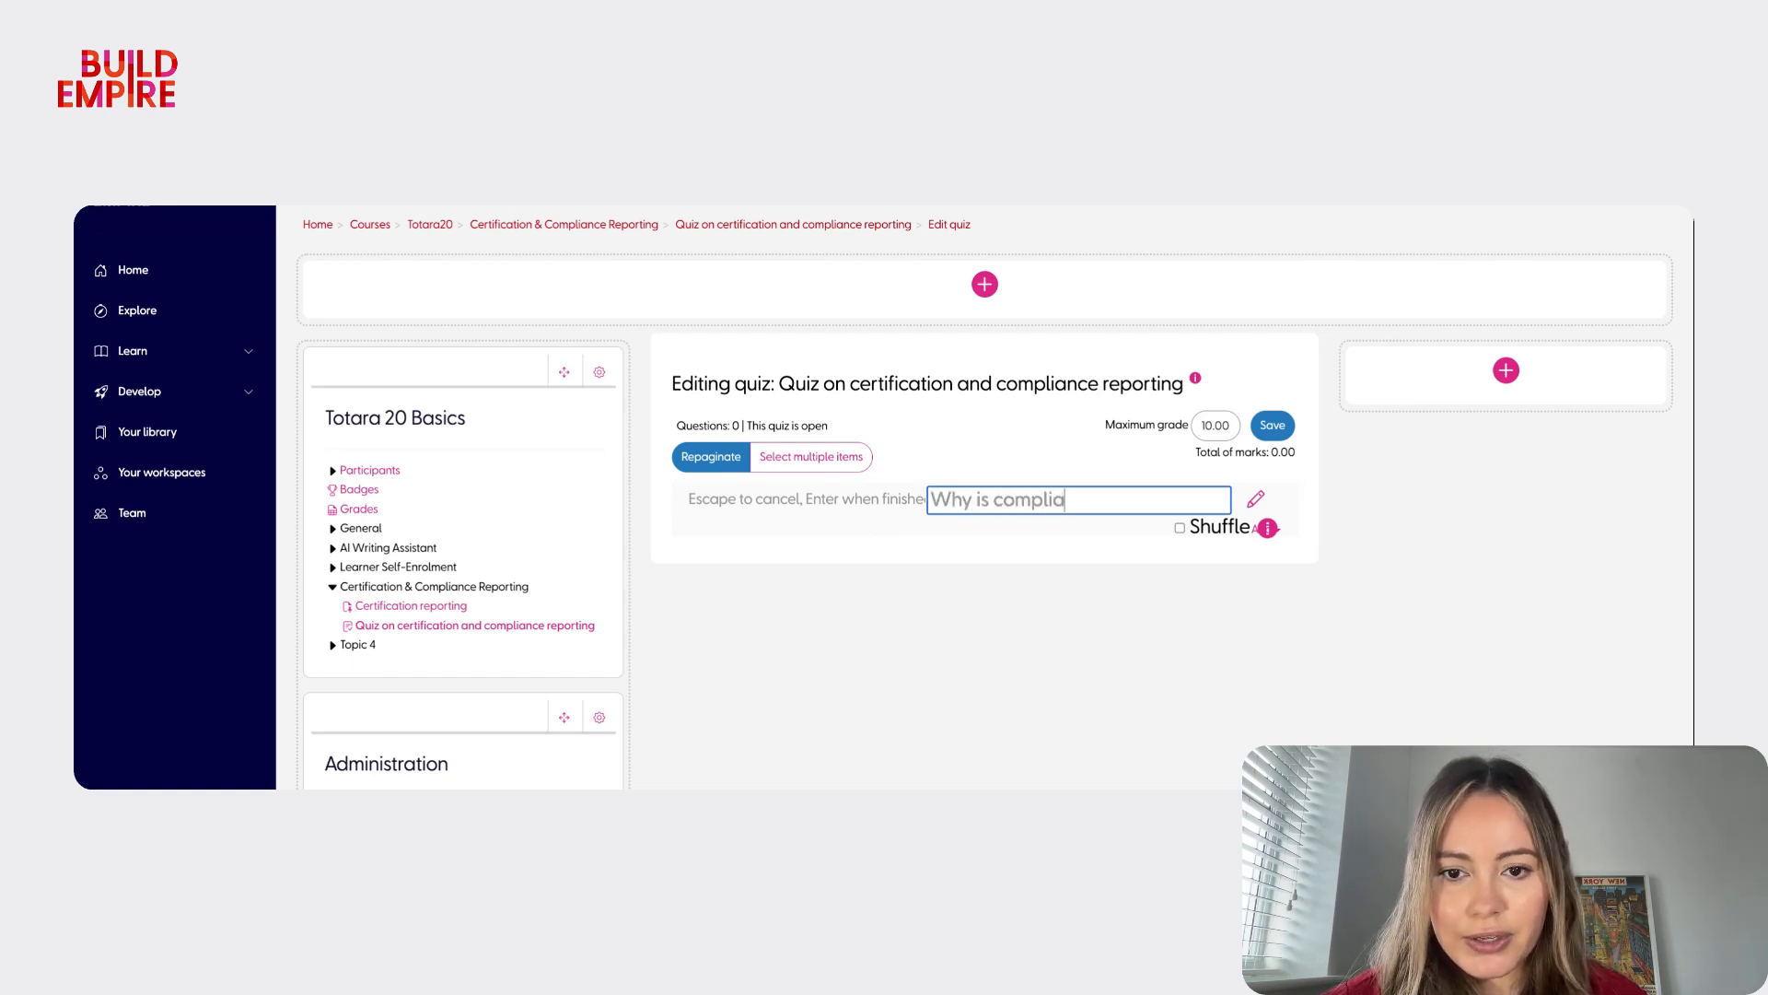
pyautogui.write('nce reporting im')
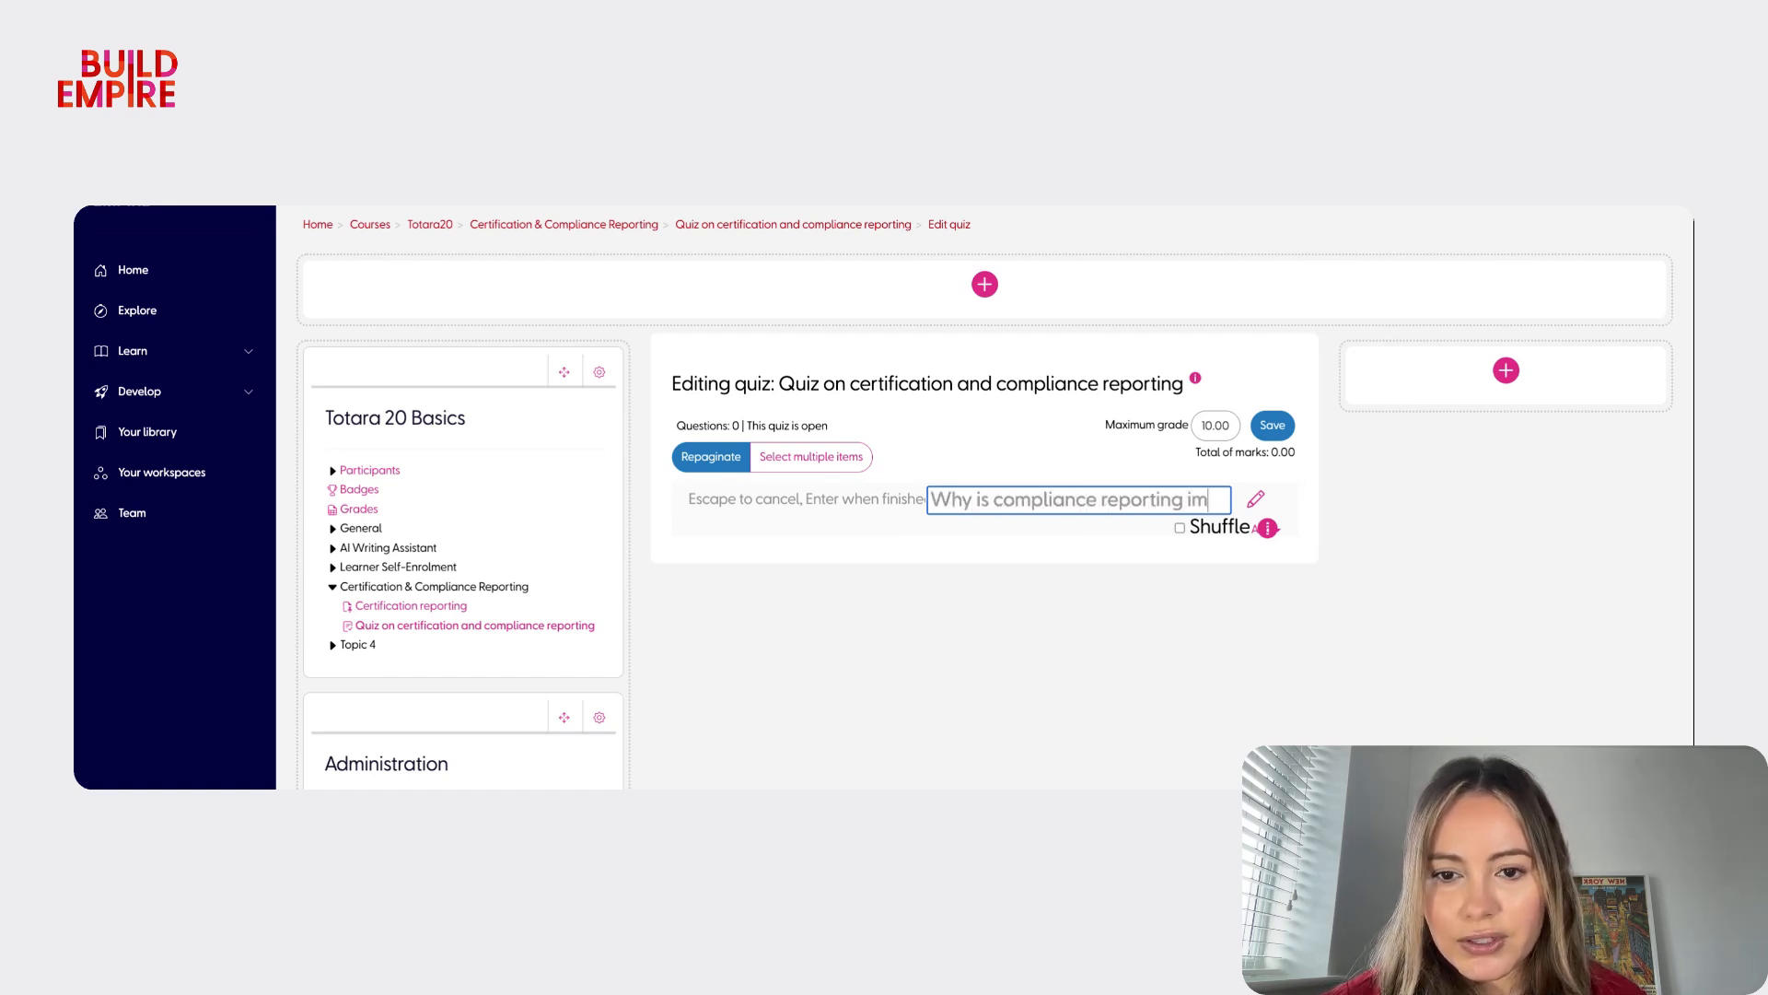
pyautogui.write('portant?')
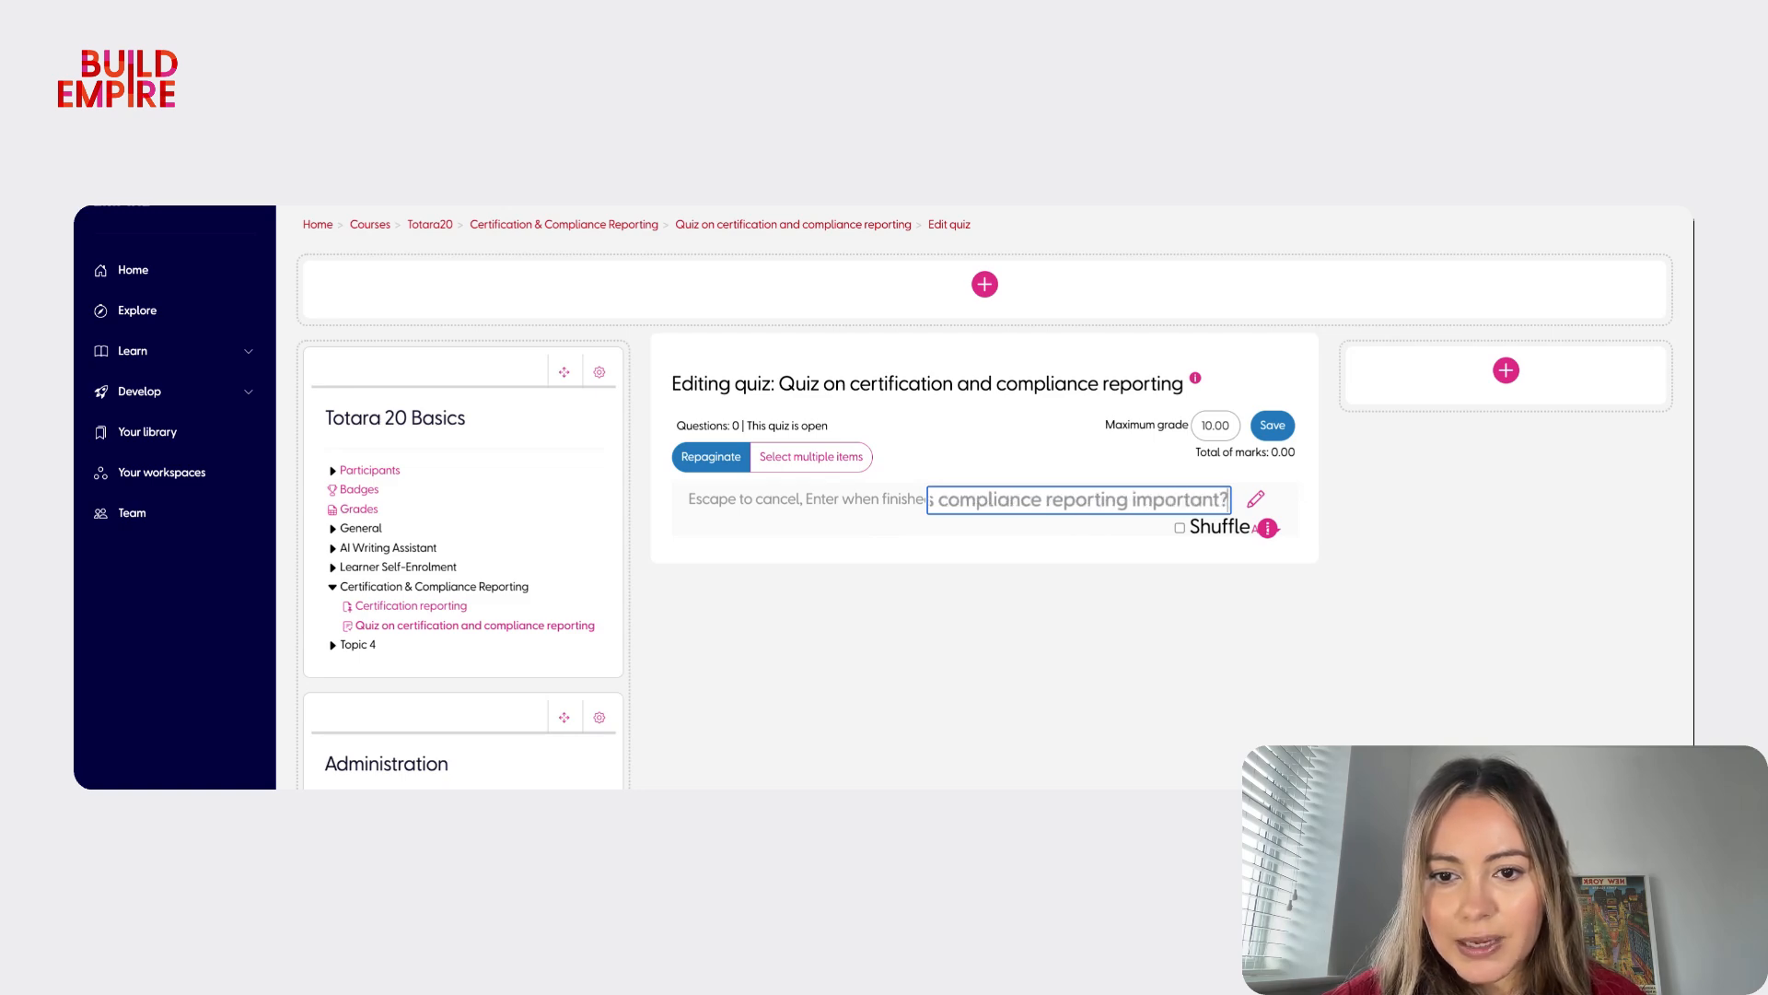
pyautogui.press('Return')
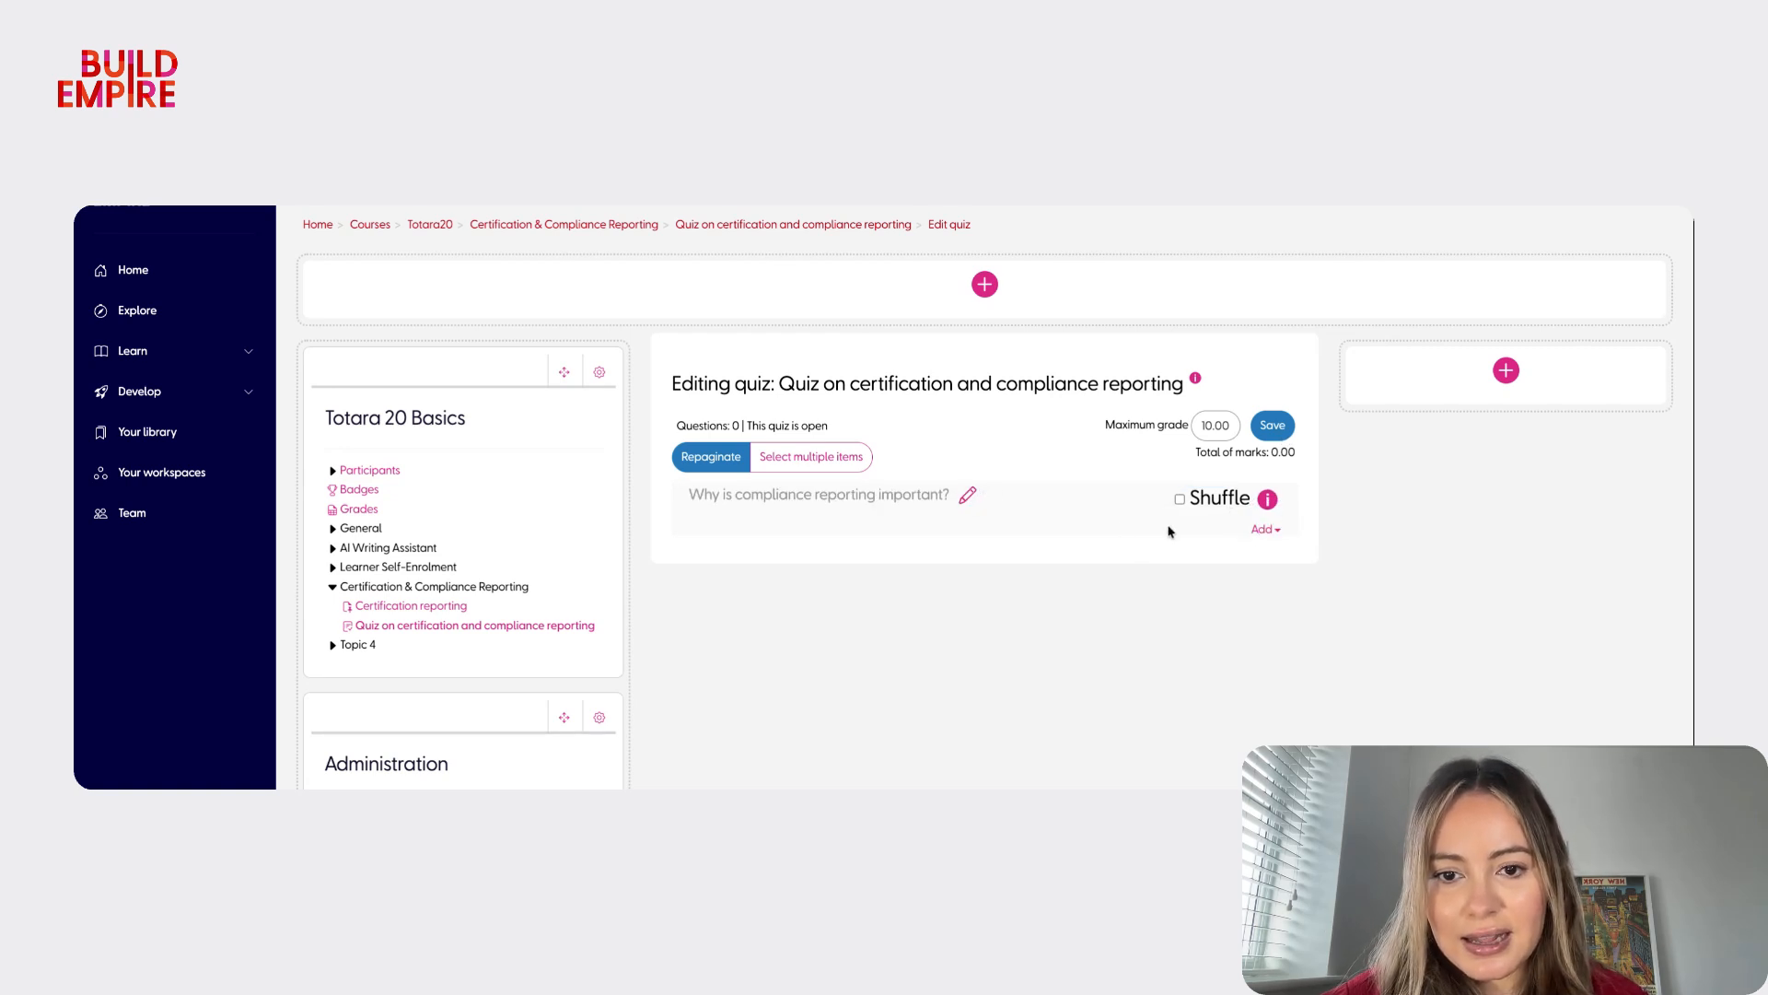
# - Add a new question of the Essay type to the quiz
pyautogui.click(1265, 529)
pyautogui.click(1271, 410)
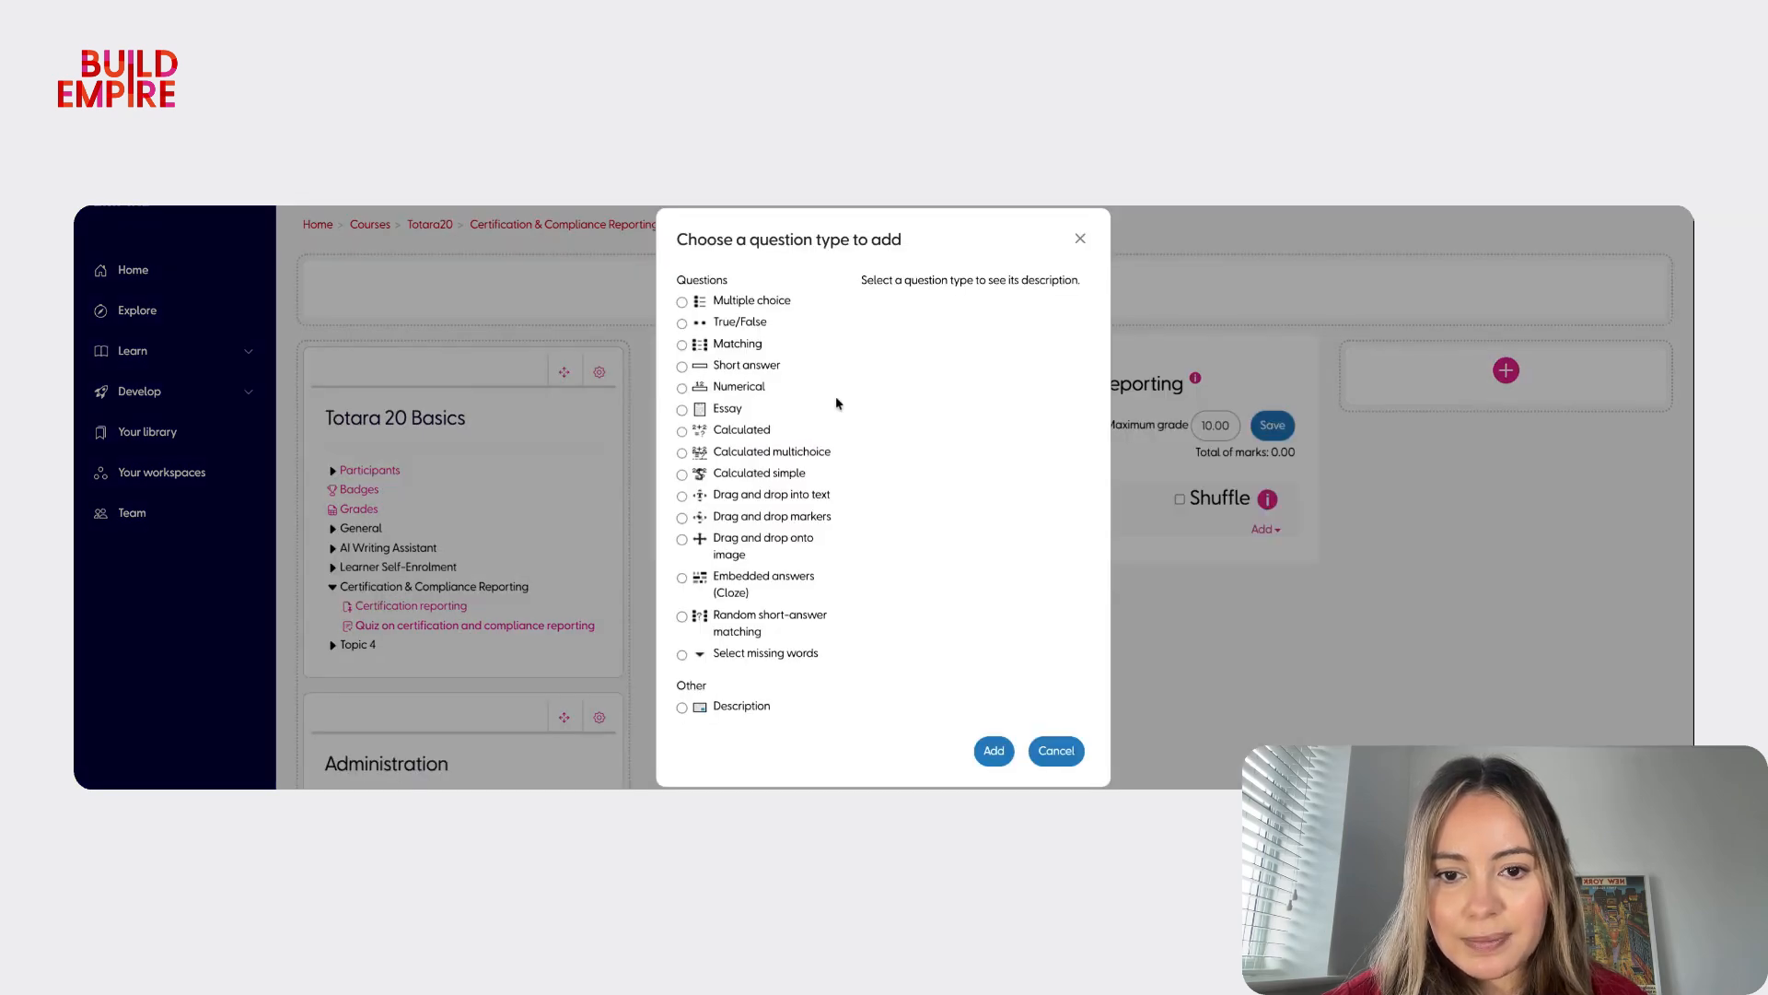
pyautogui.click(728, 412)
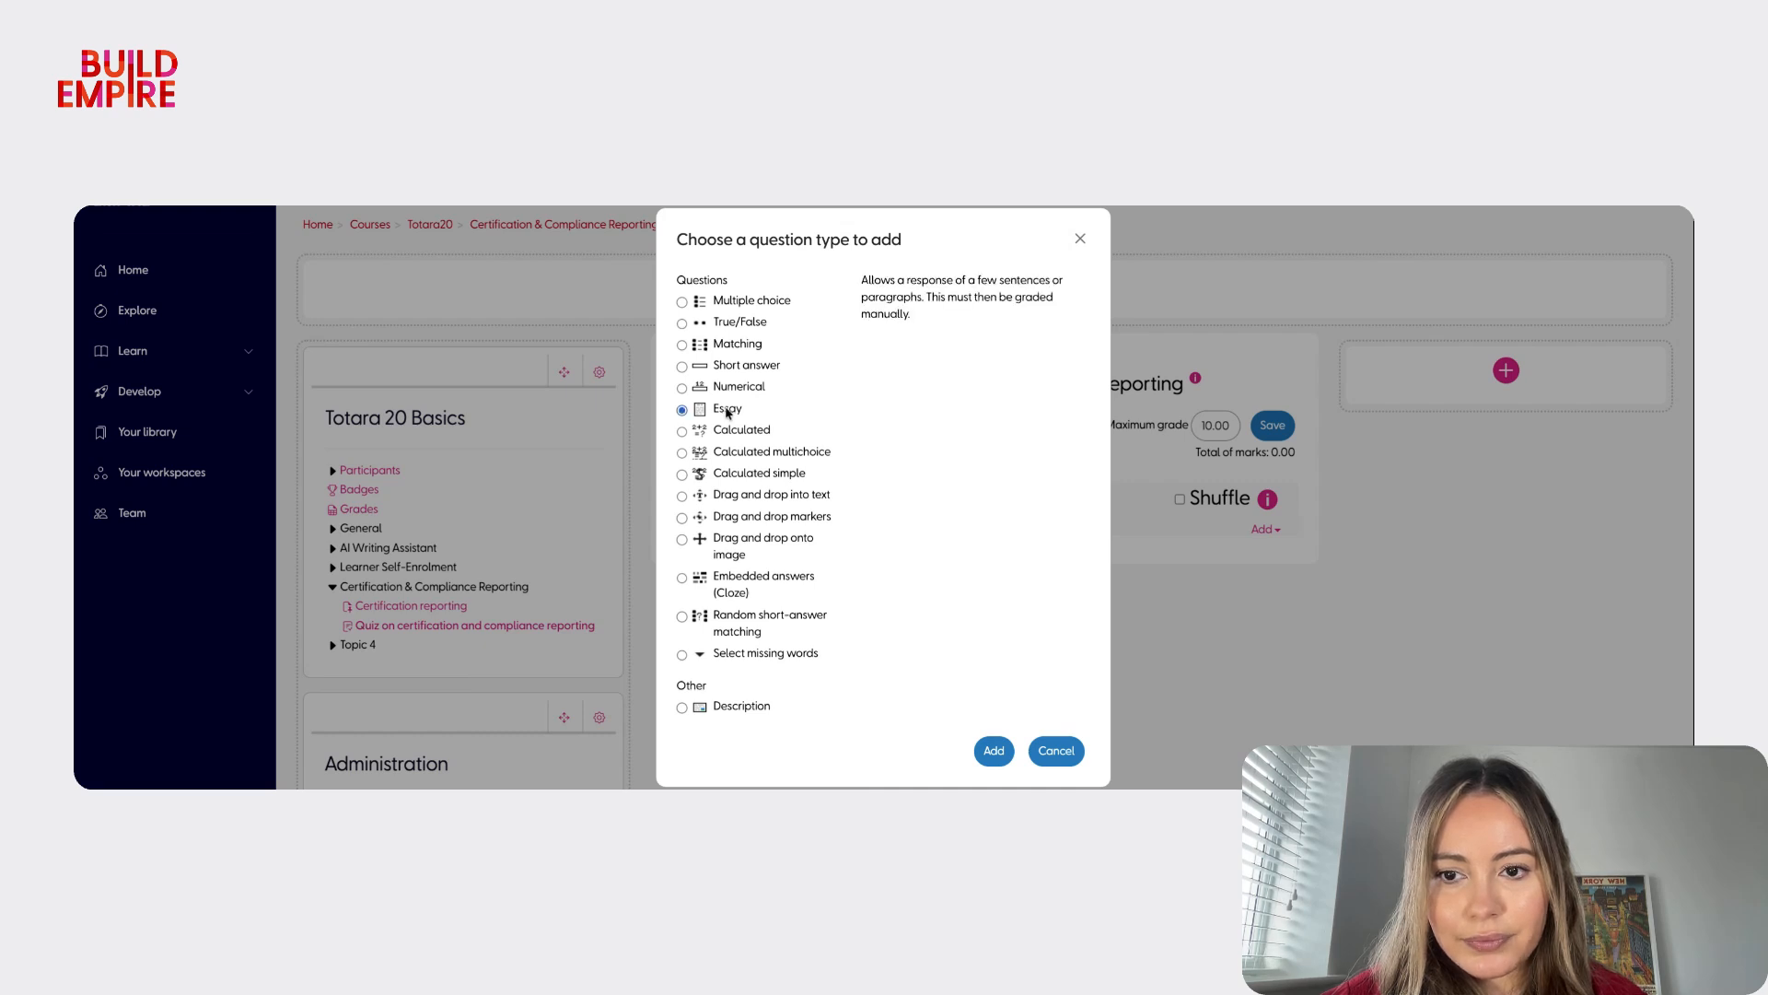
pyautogui.click(1004, 752)
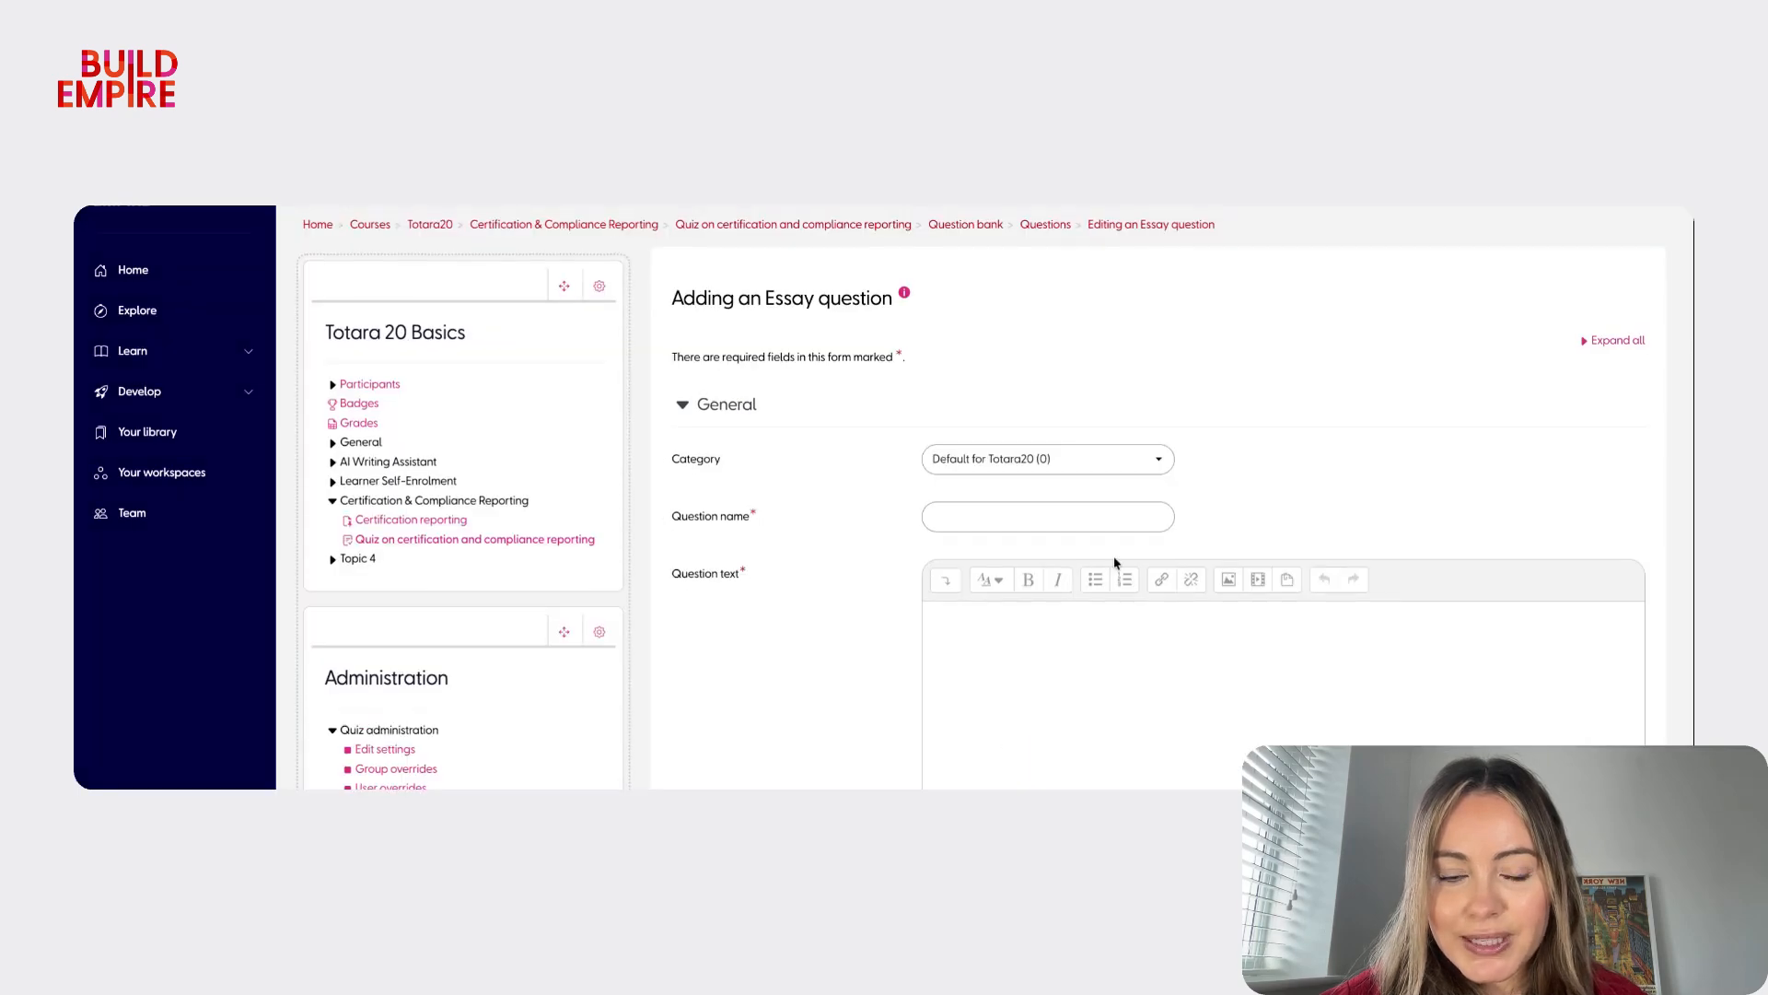
# - Name the essay question "Why is compliance reporting important?"
pyautogui.click(1110, 529)
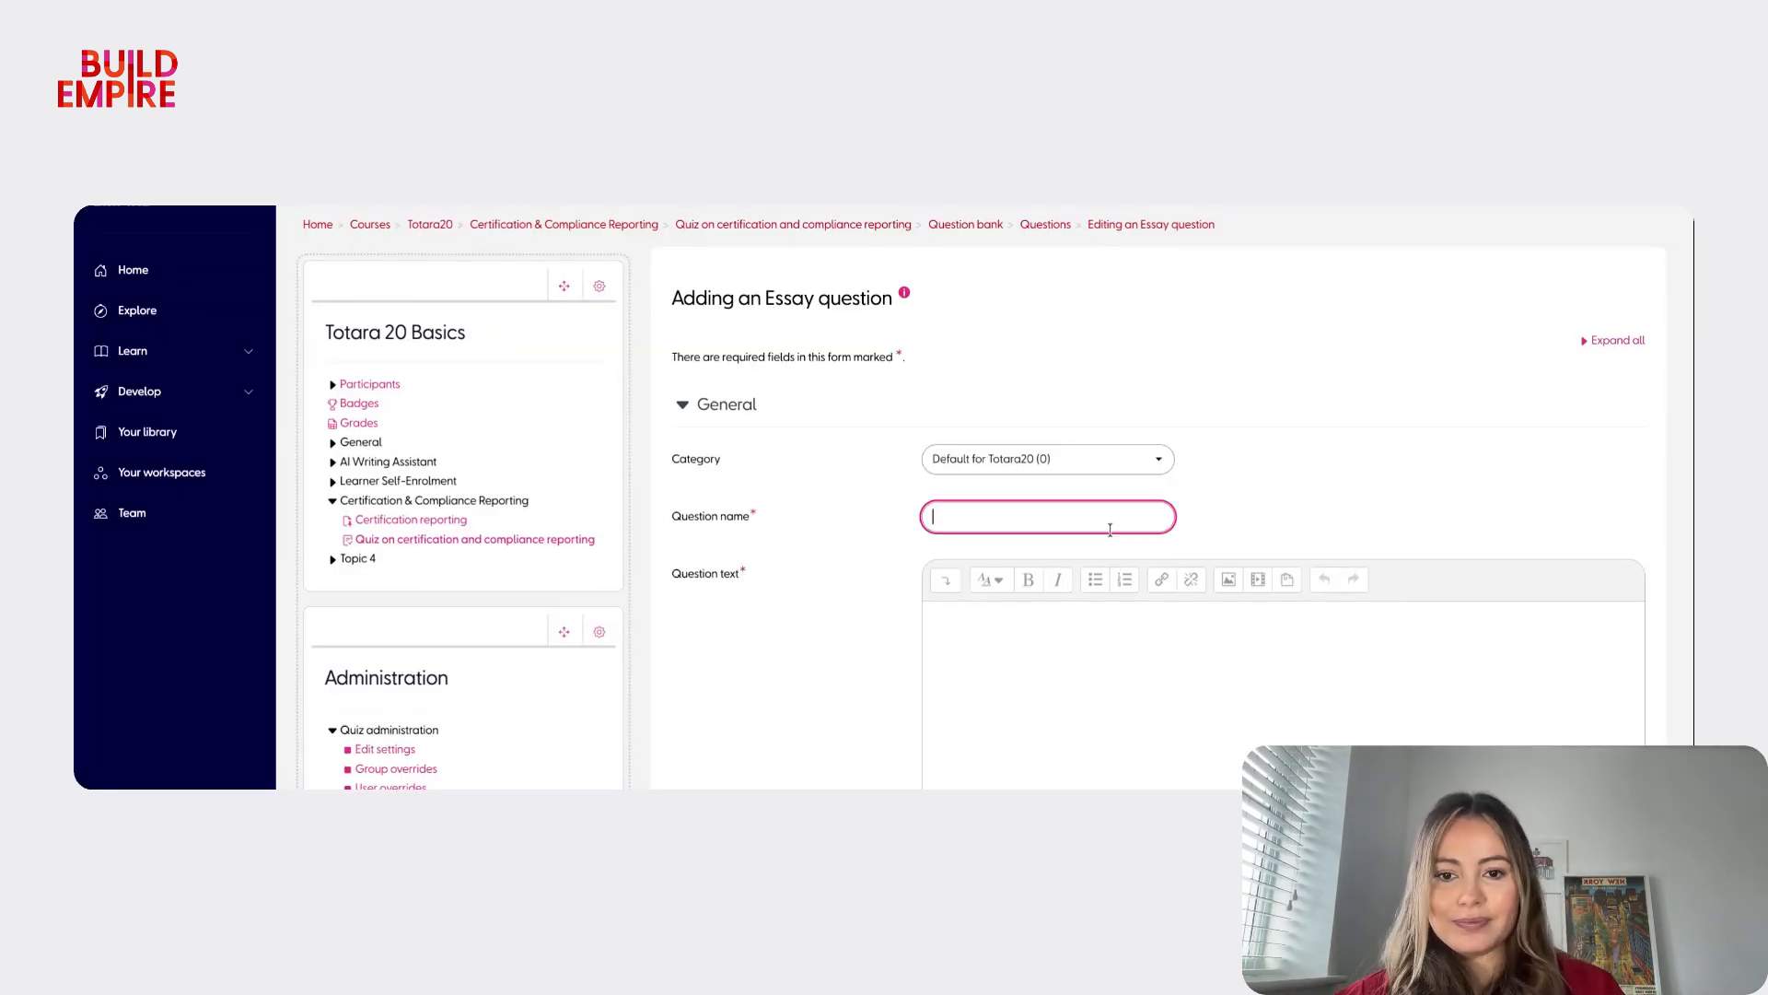
pyautogui.write('Why ')
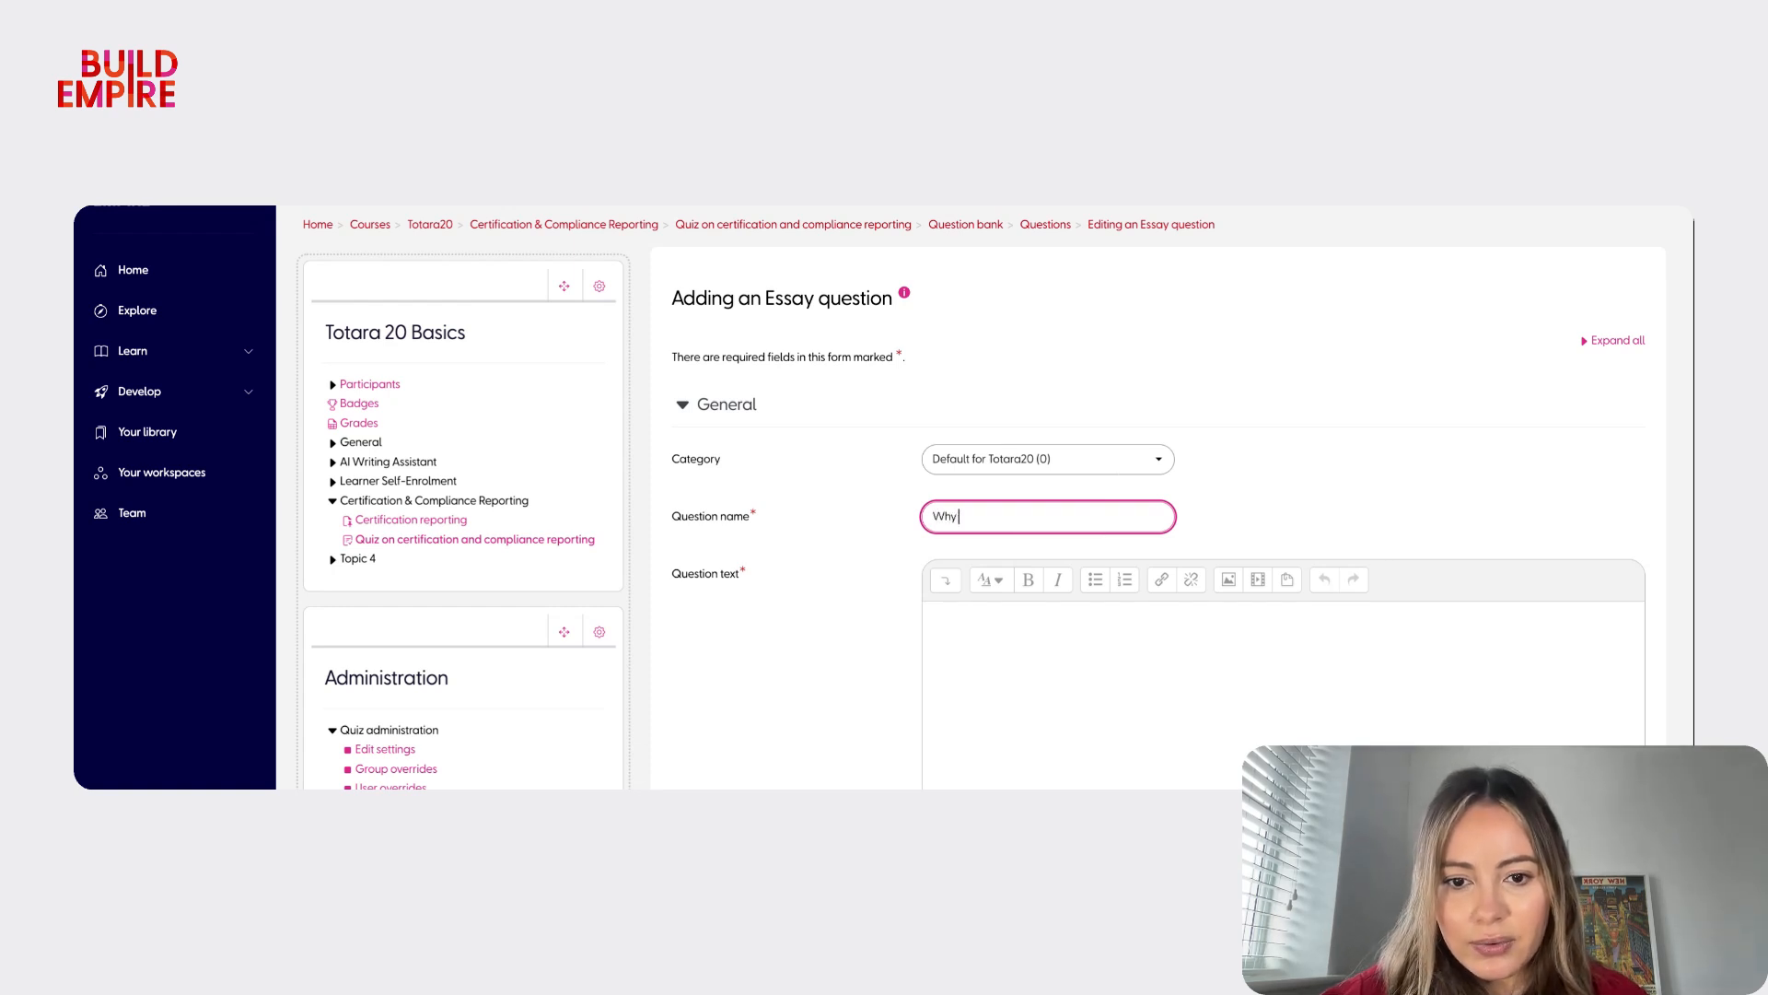
pyautogui.write('is compliance r')
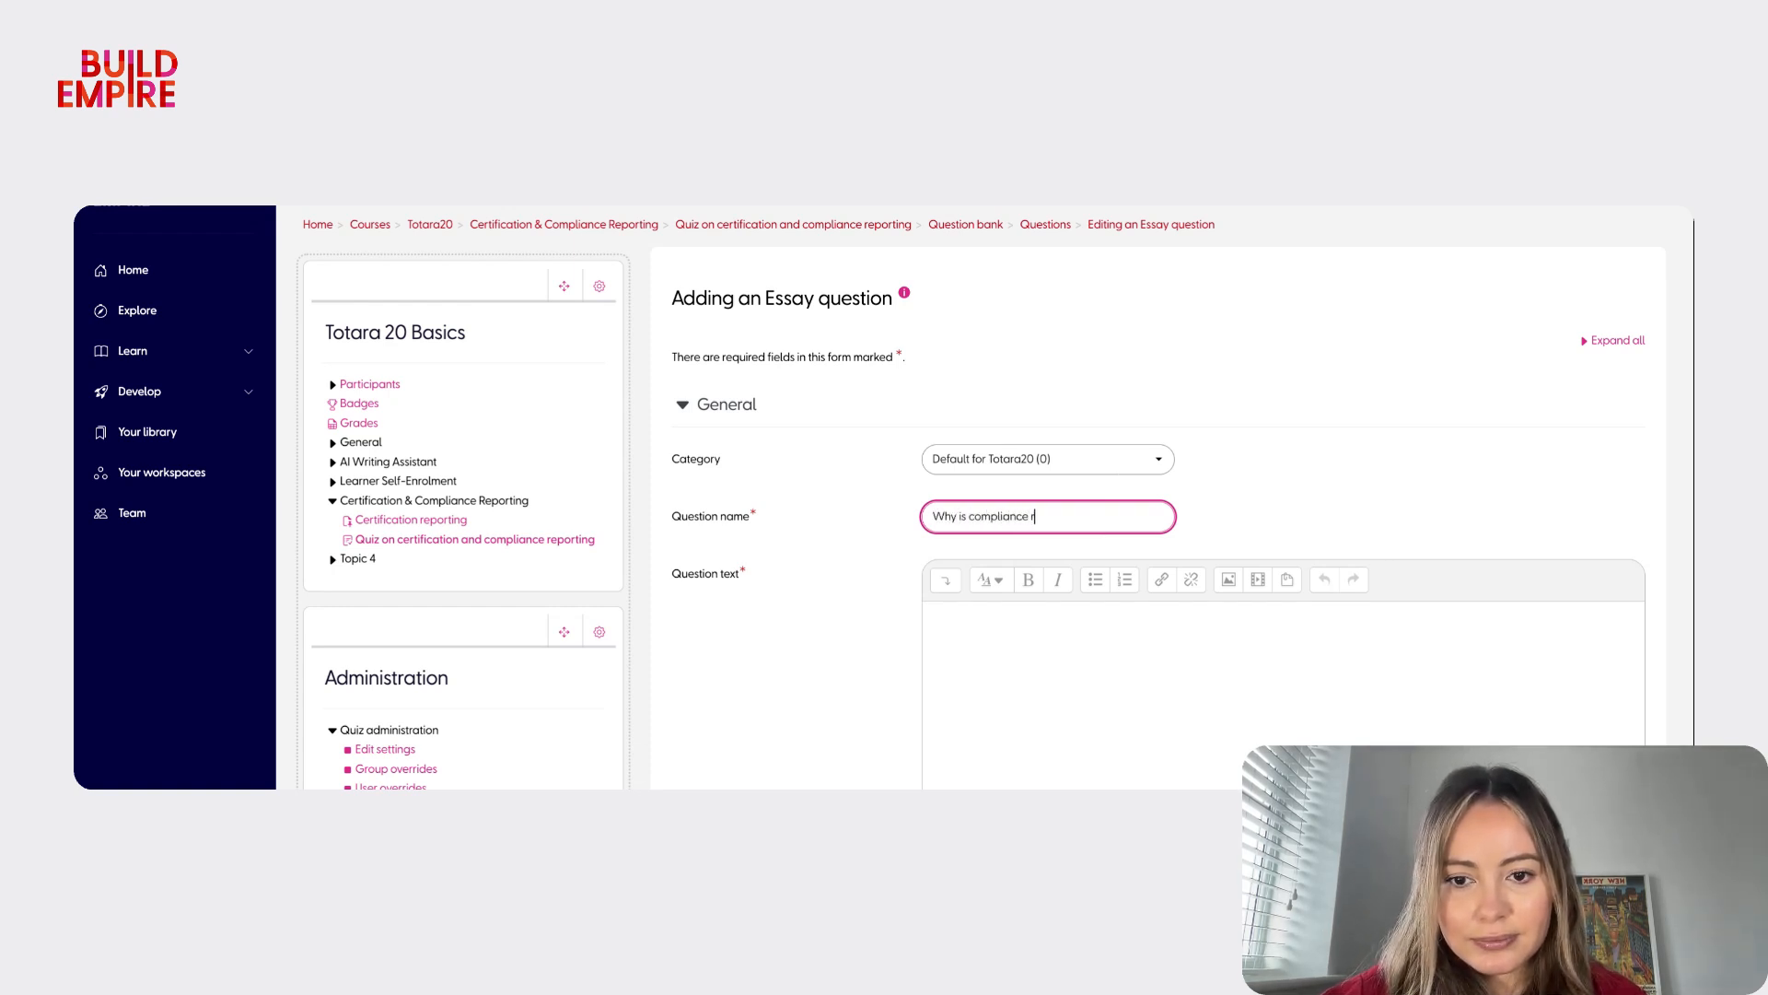
pyautogui.write('eporting important?')
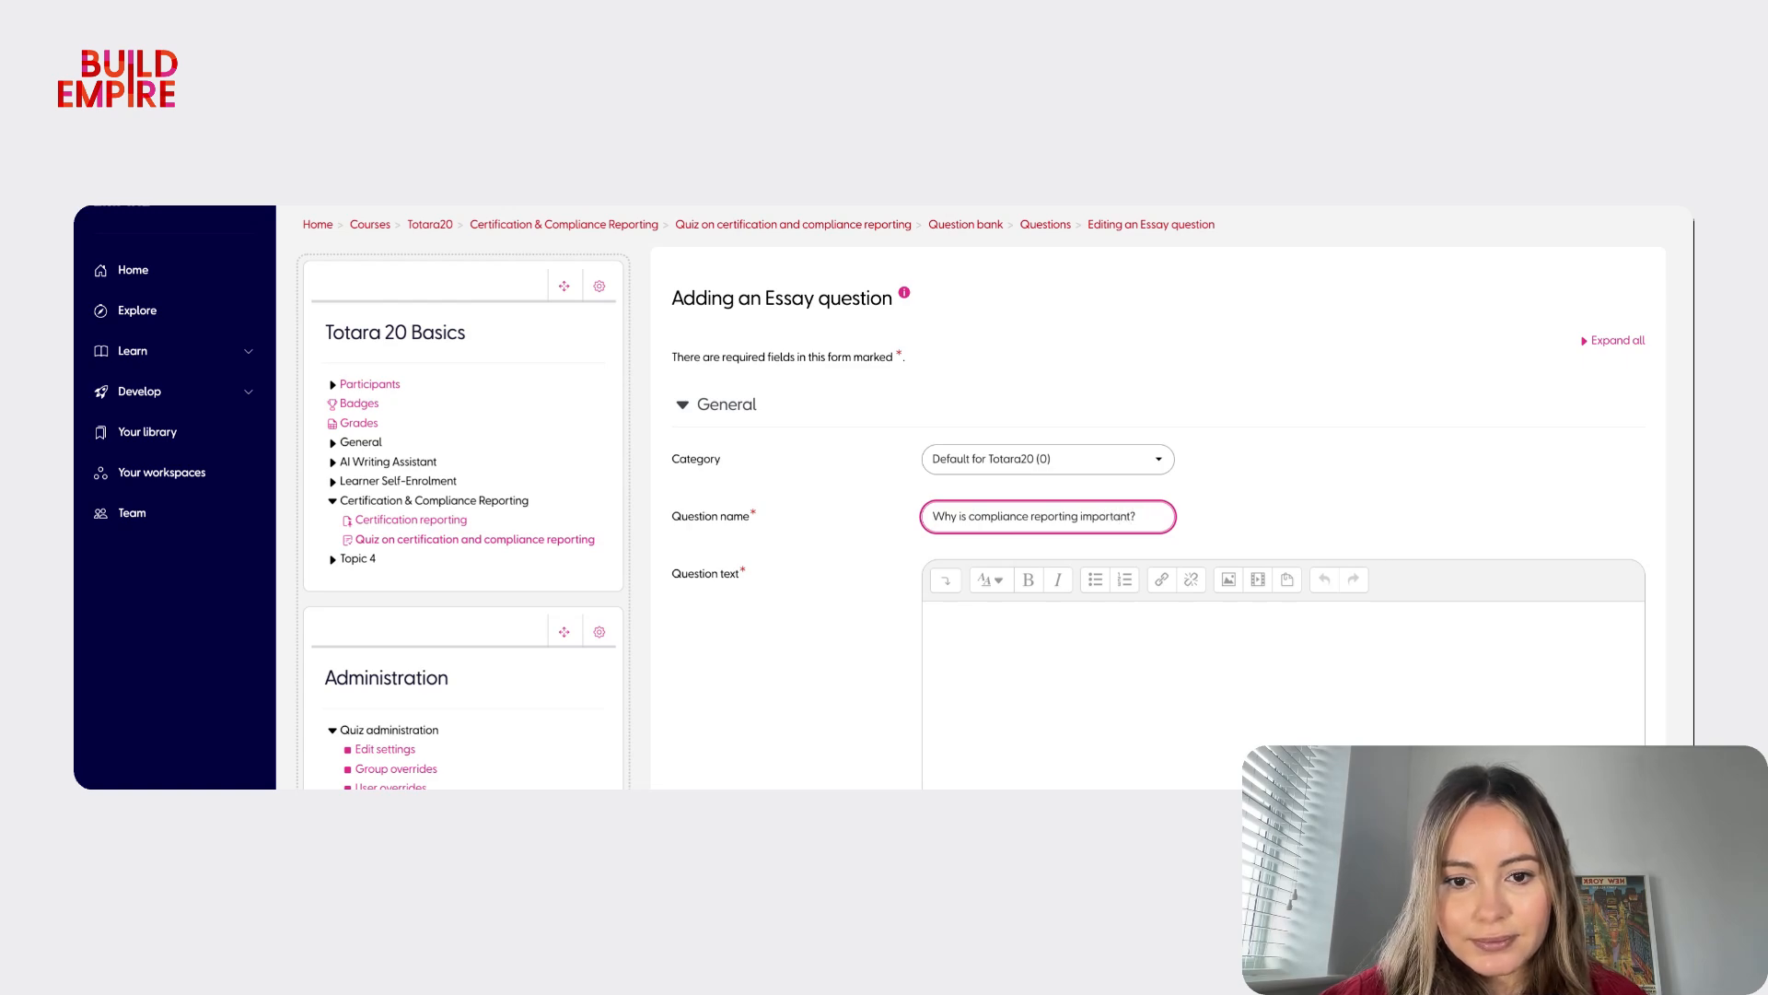
# - Write the question text "Answer why compliance reporting is important in a few sentences.", applying the suggested word-order correction
pyautogui.click(1215, 721)
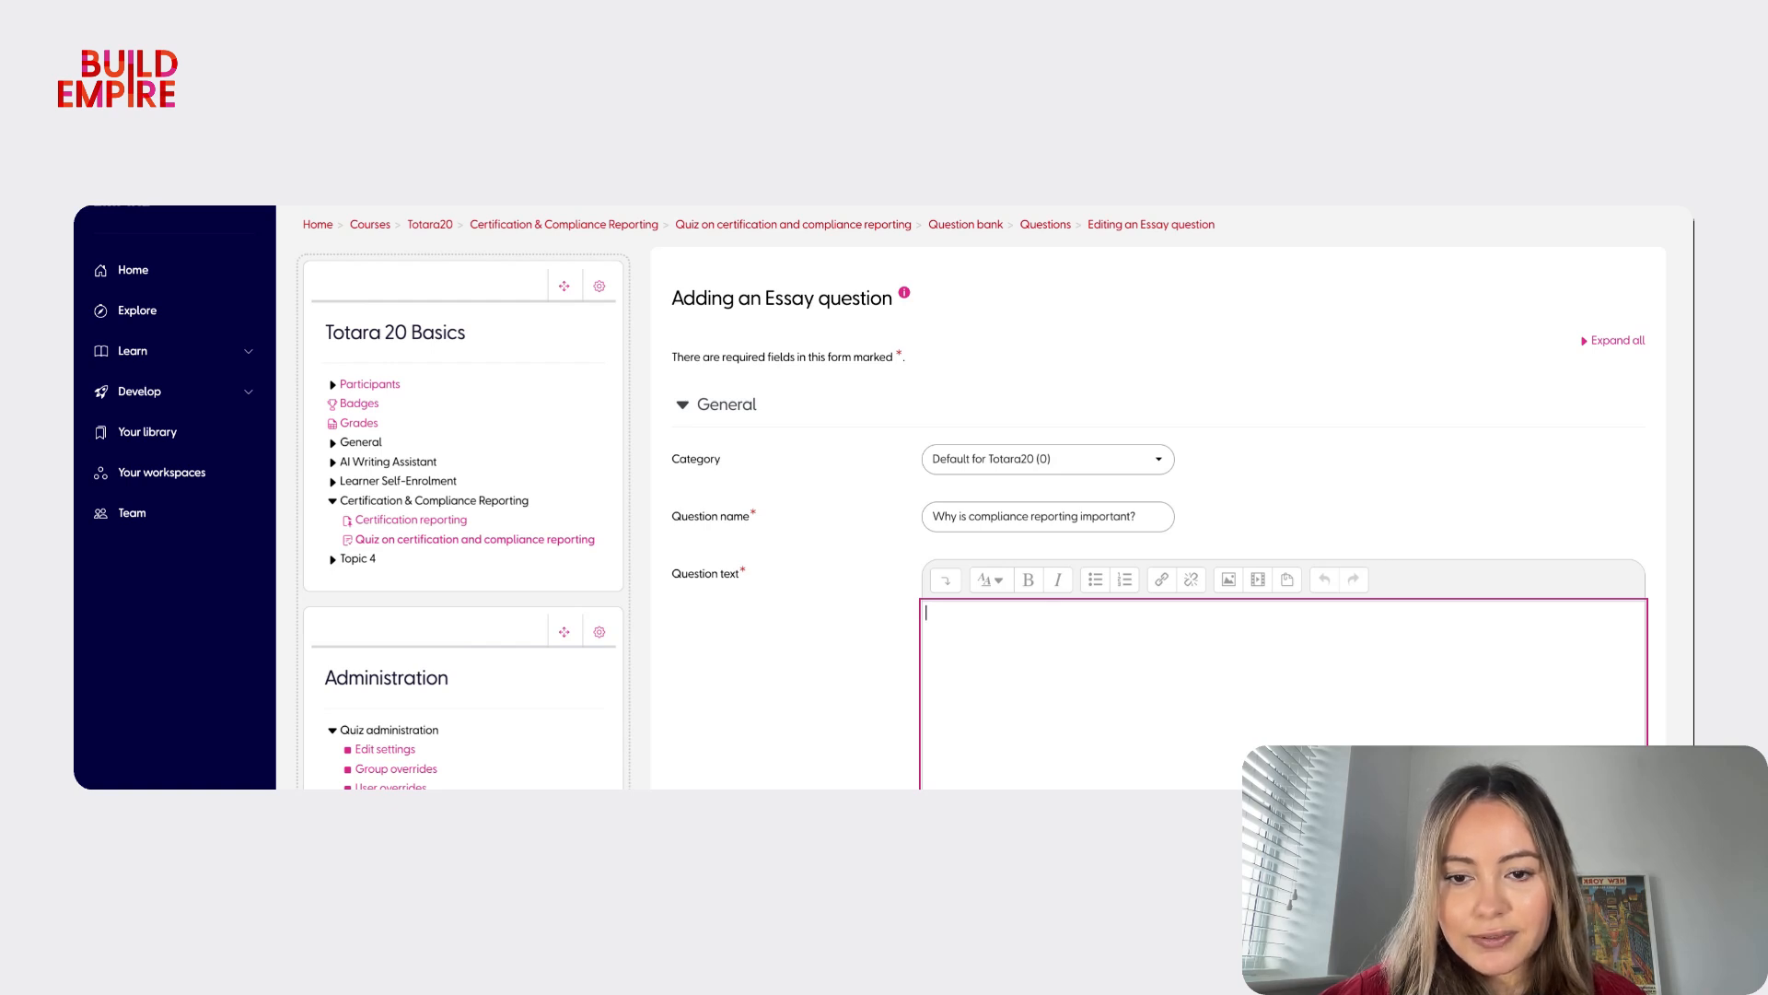
pyautogui.write('Ans')
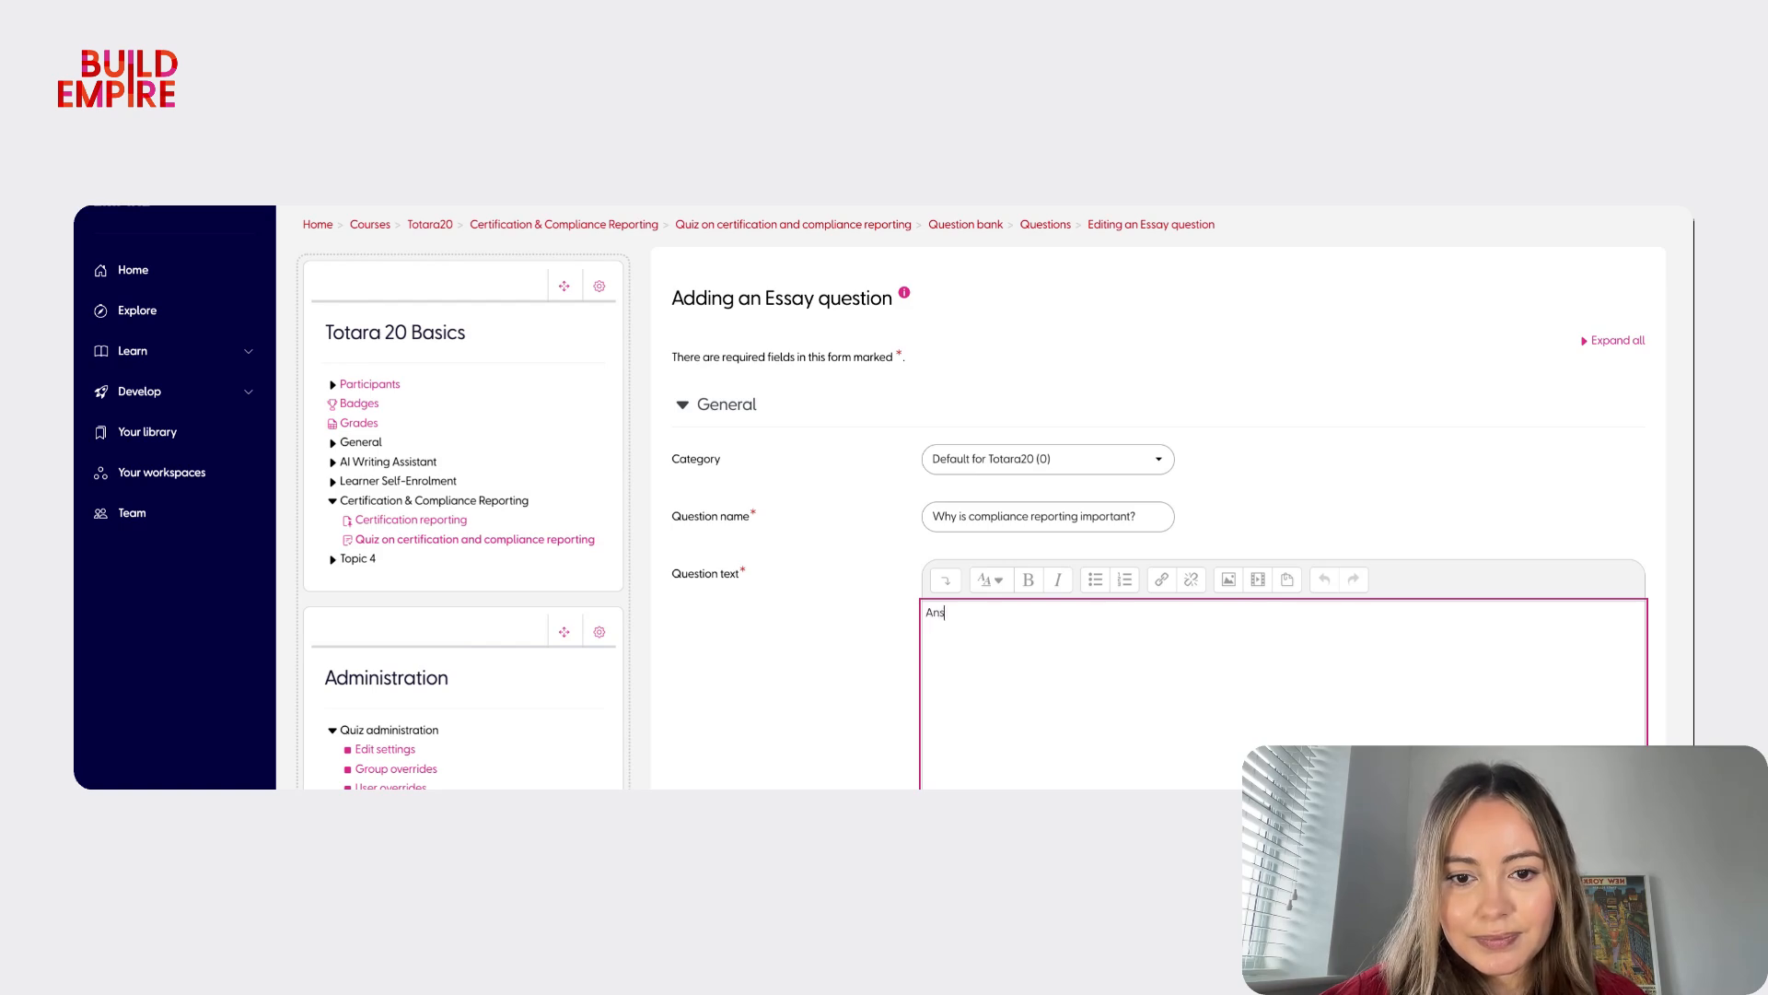
pyautogui.write('wer why is co')
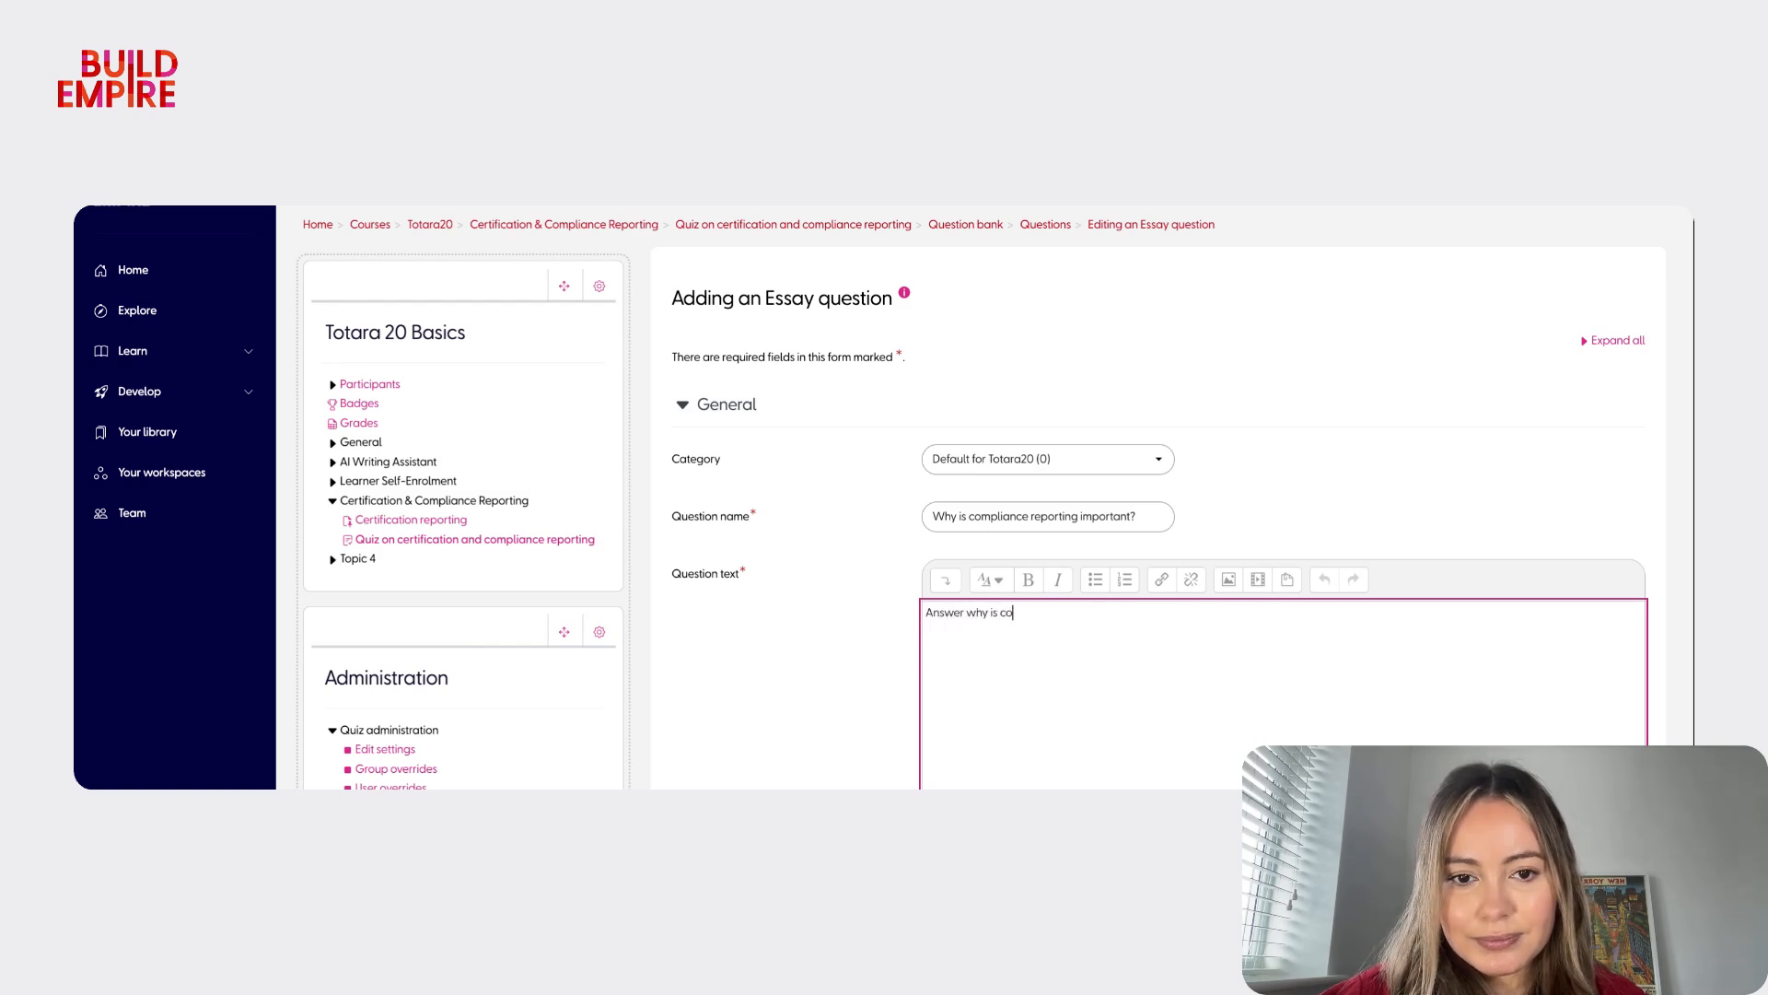
pyautogui.write('mpliance reporti')
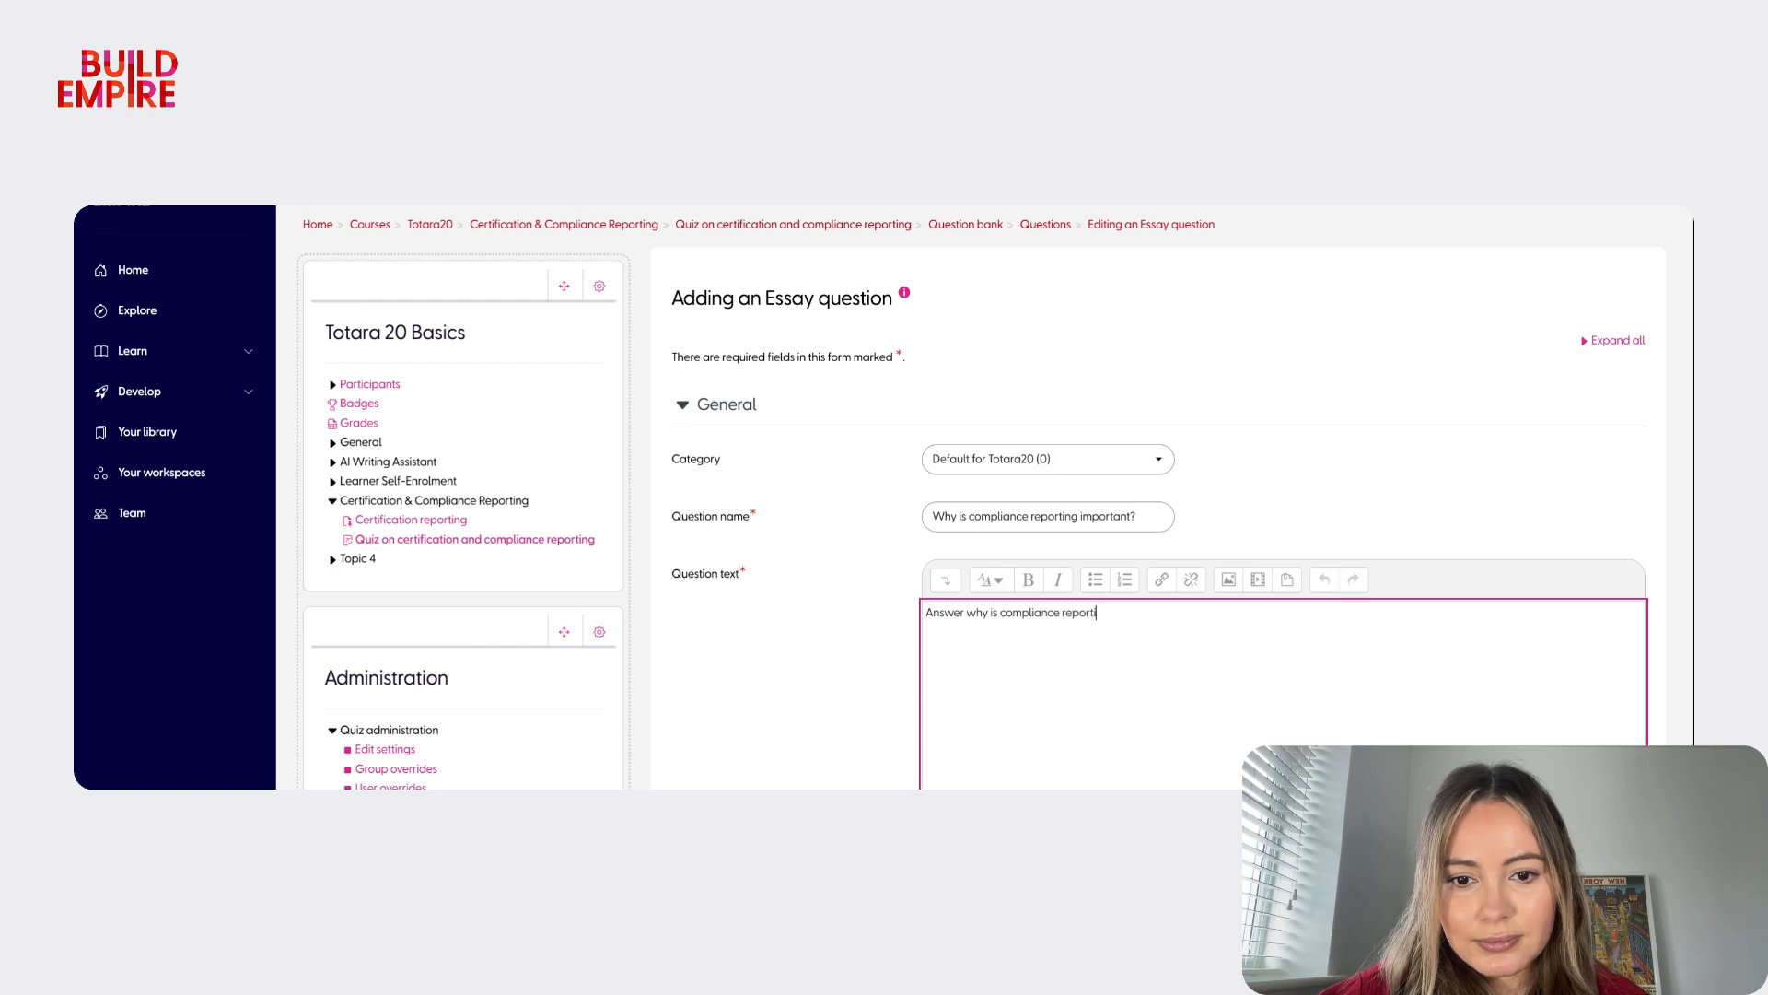
pyautogui.write('ng important')
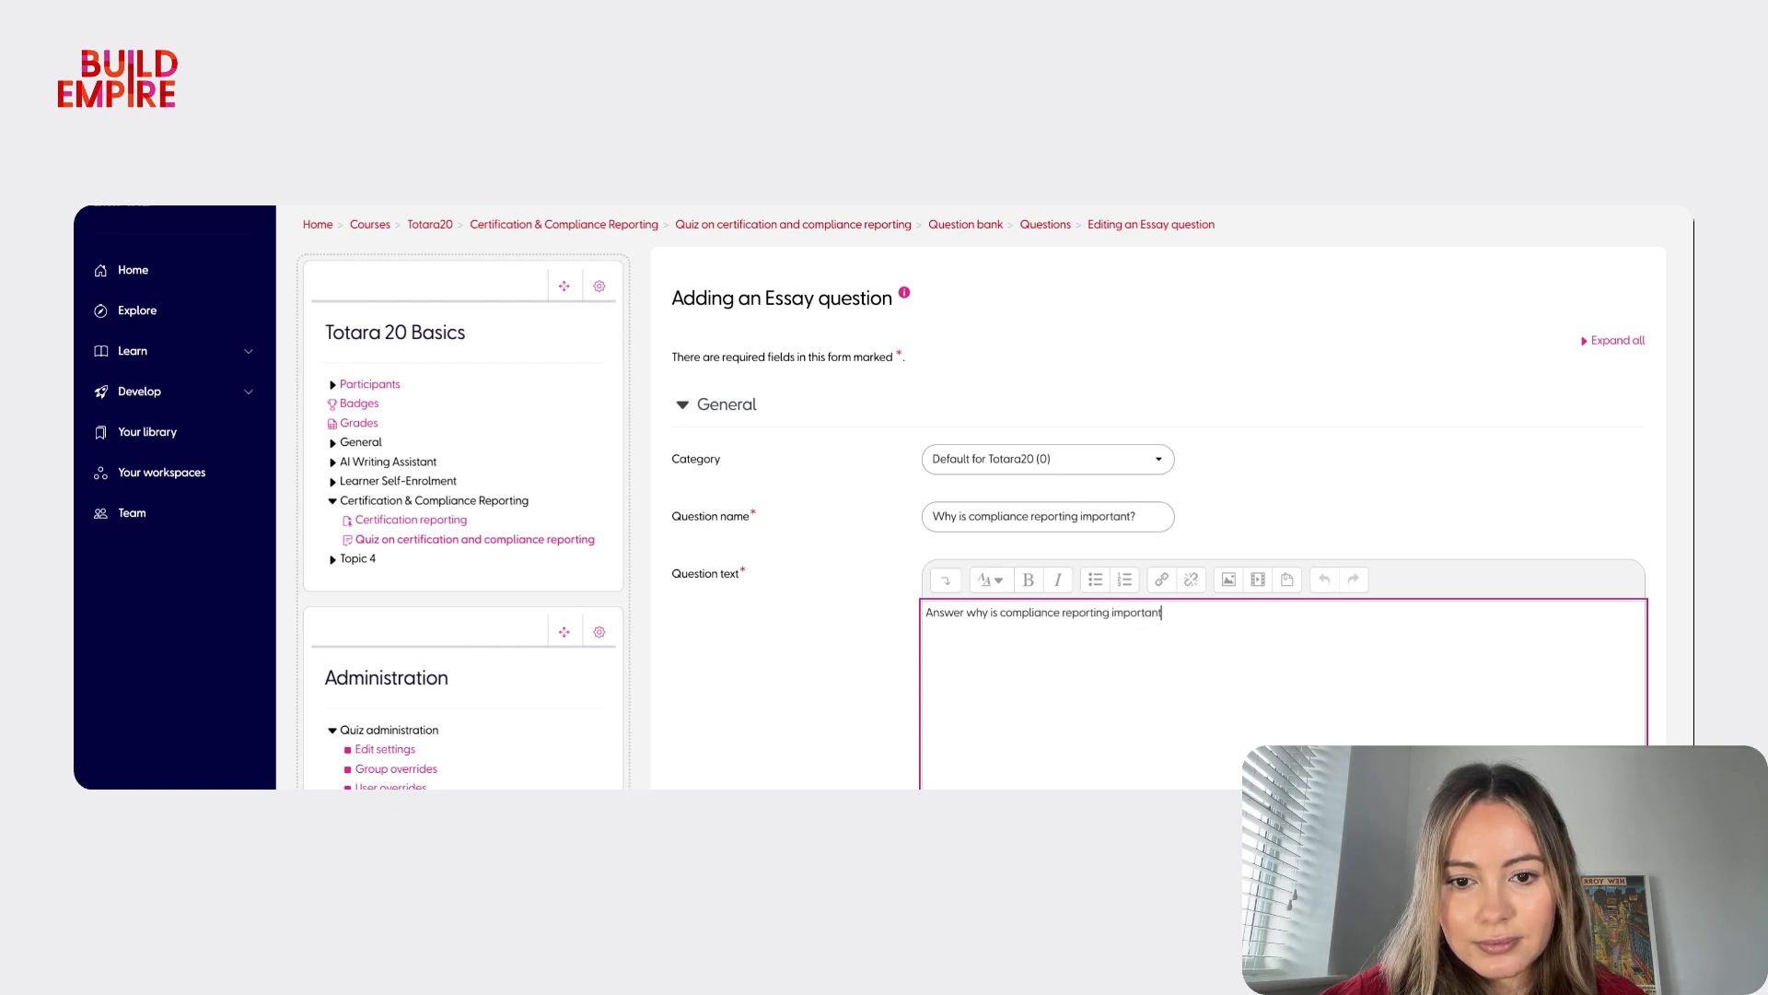
pyautogui.write(' in a few s')
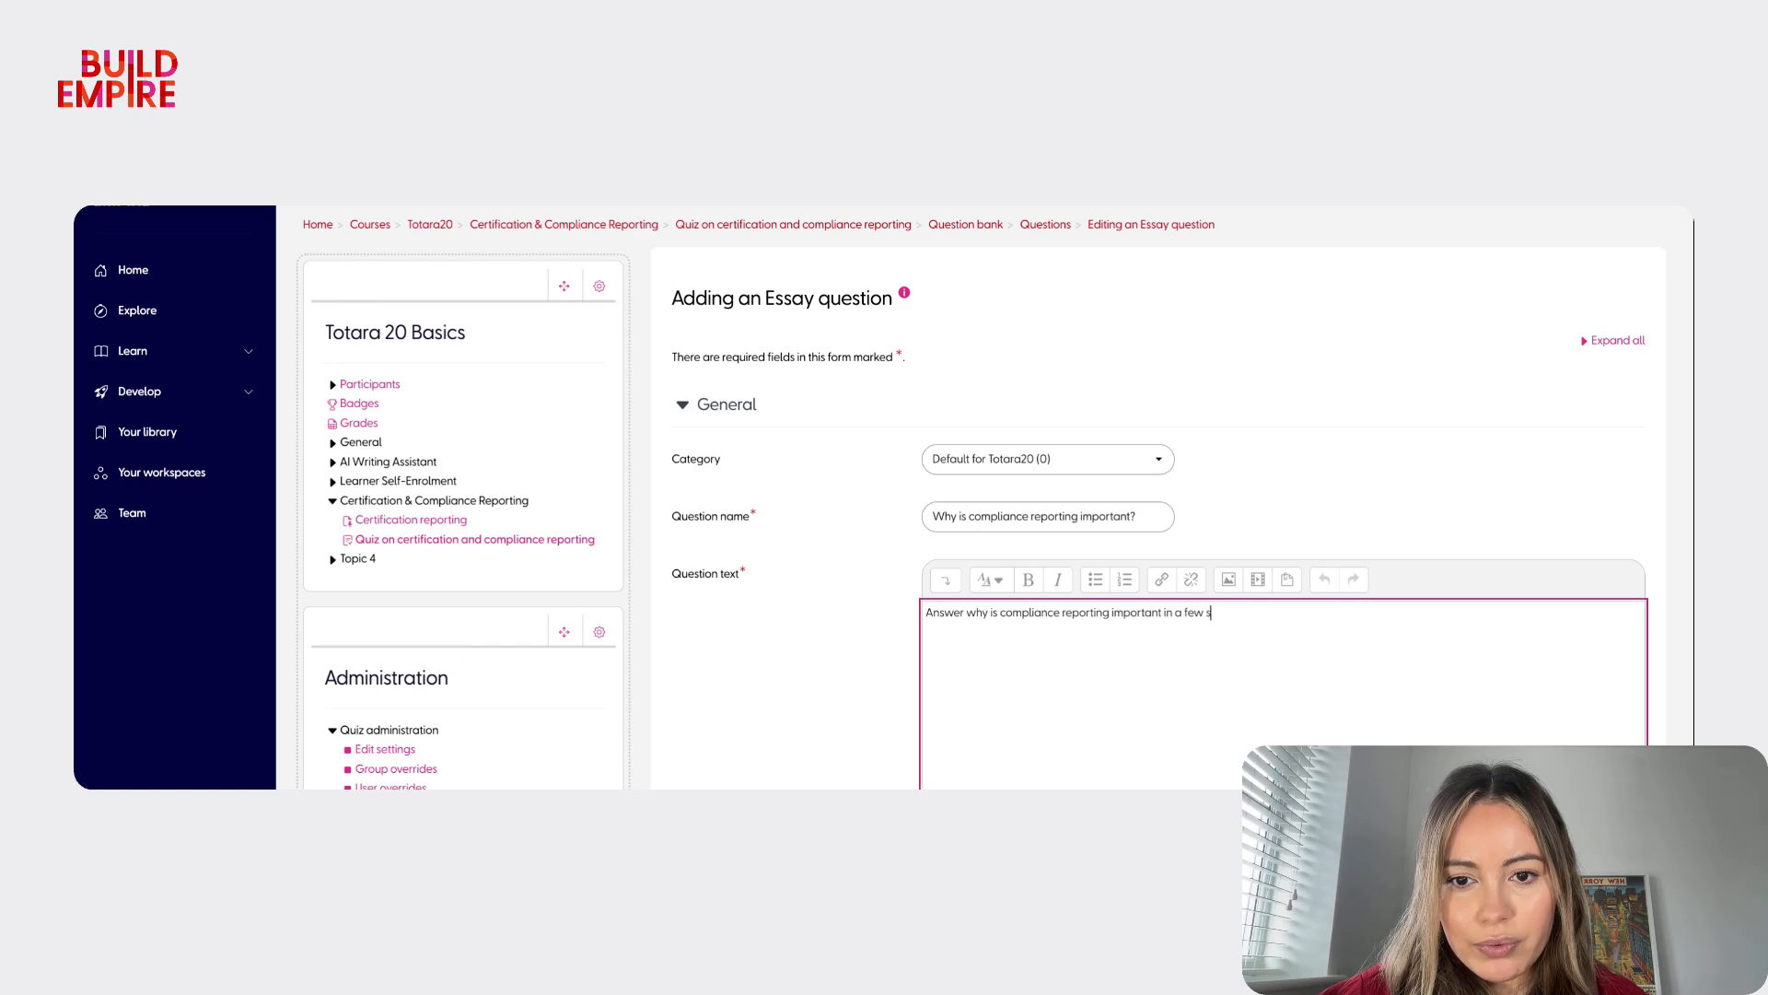
pyautogui.write('entences.')
pyautogui.scroll(-1, 1098, 589)
pyautogui.moveTo(1098, 562)
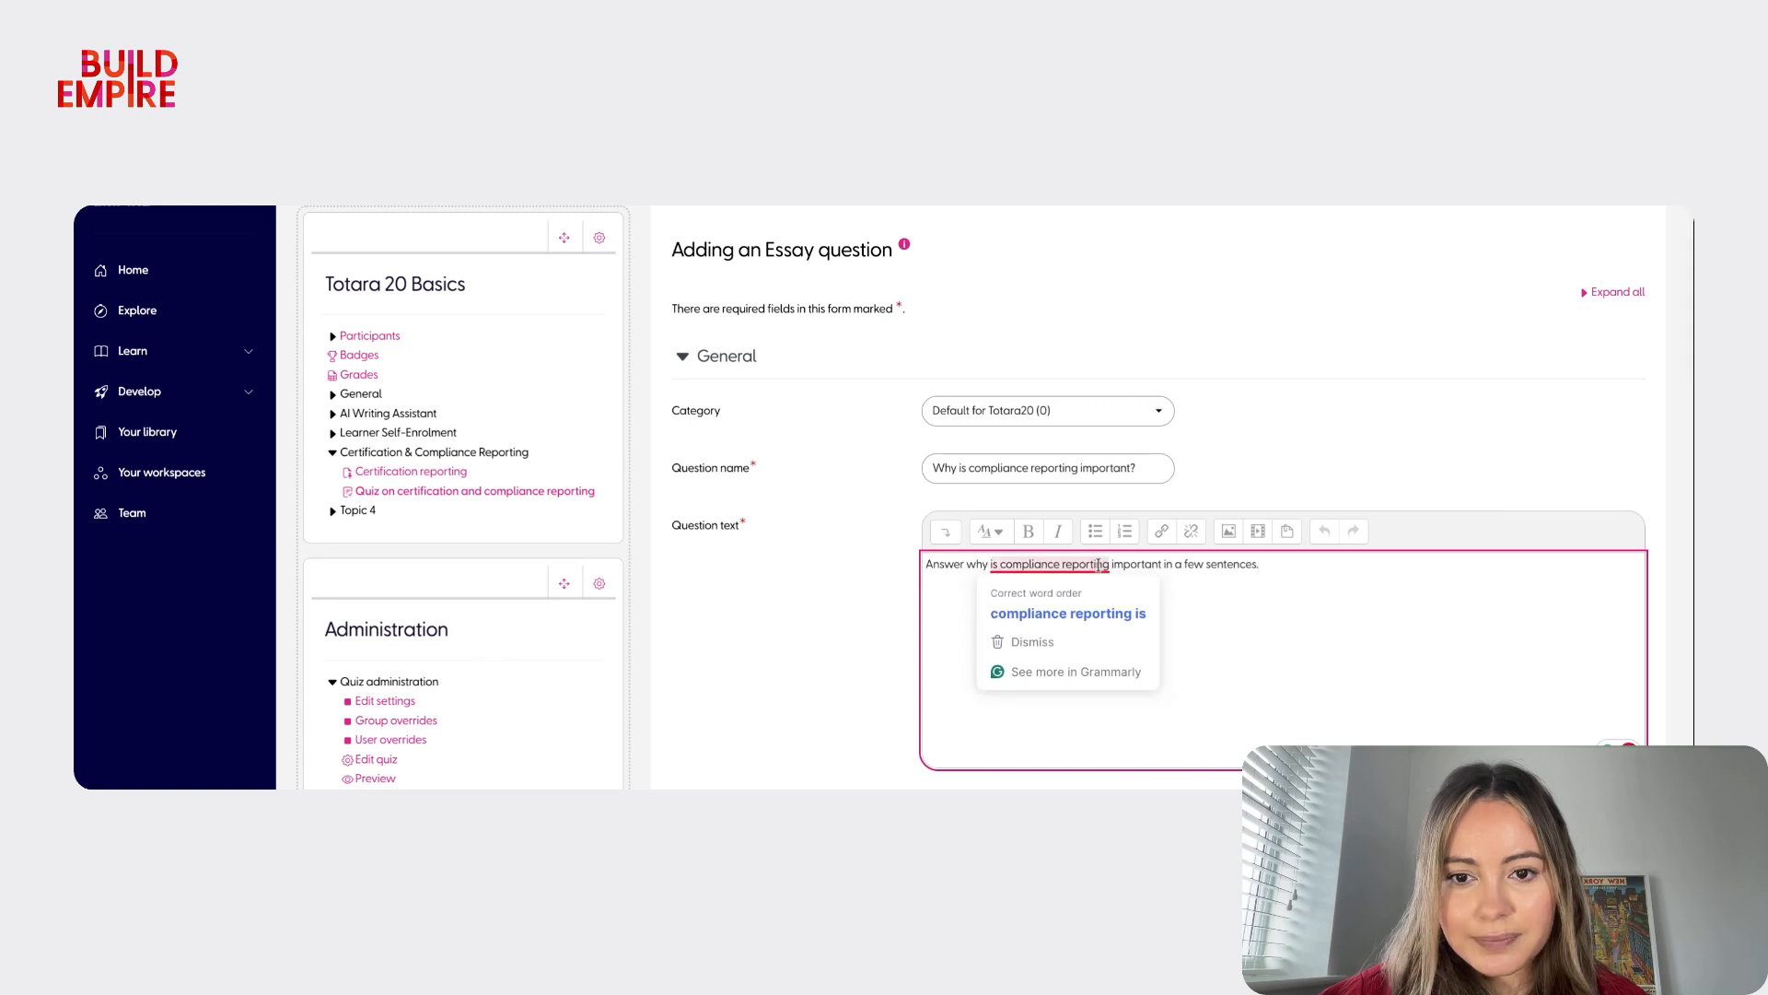
pyautogui.click(1068, 612)
# - Review the essay question's default mark, general feedback, response options and grader information down to the end of the form
pyautogui.scroll(-5, 1306, 605)
pyautogui.scroll(-3, 1299, 612)
pyautogui.click(1290, 631)
pyautogui.scroll(-4, 1291, 634)
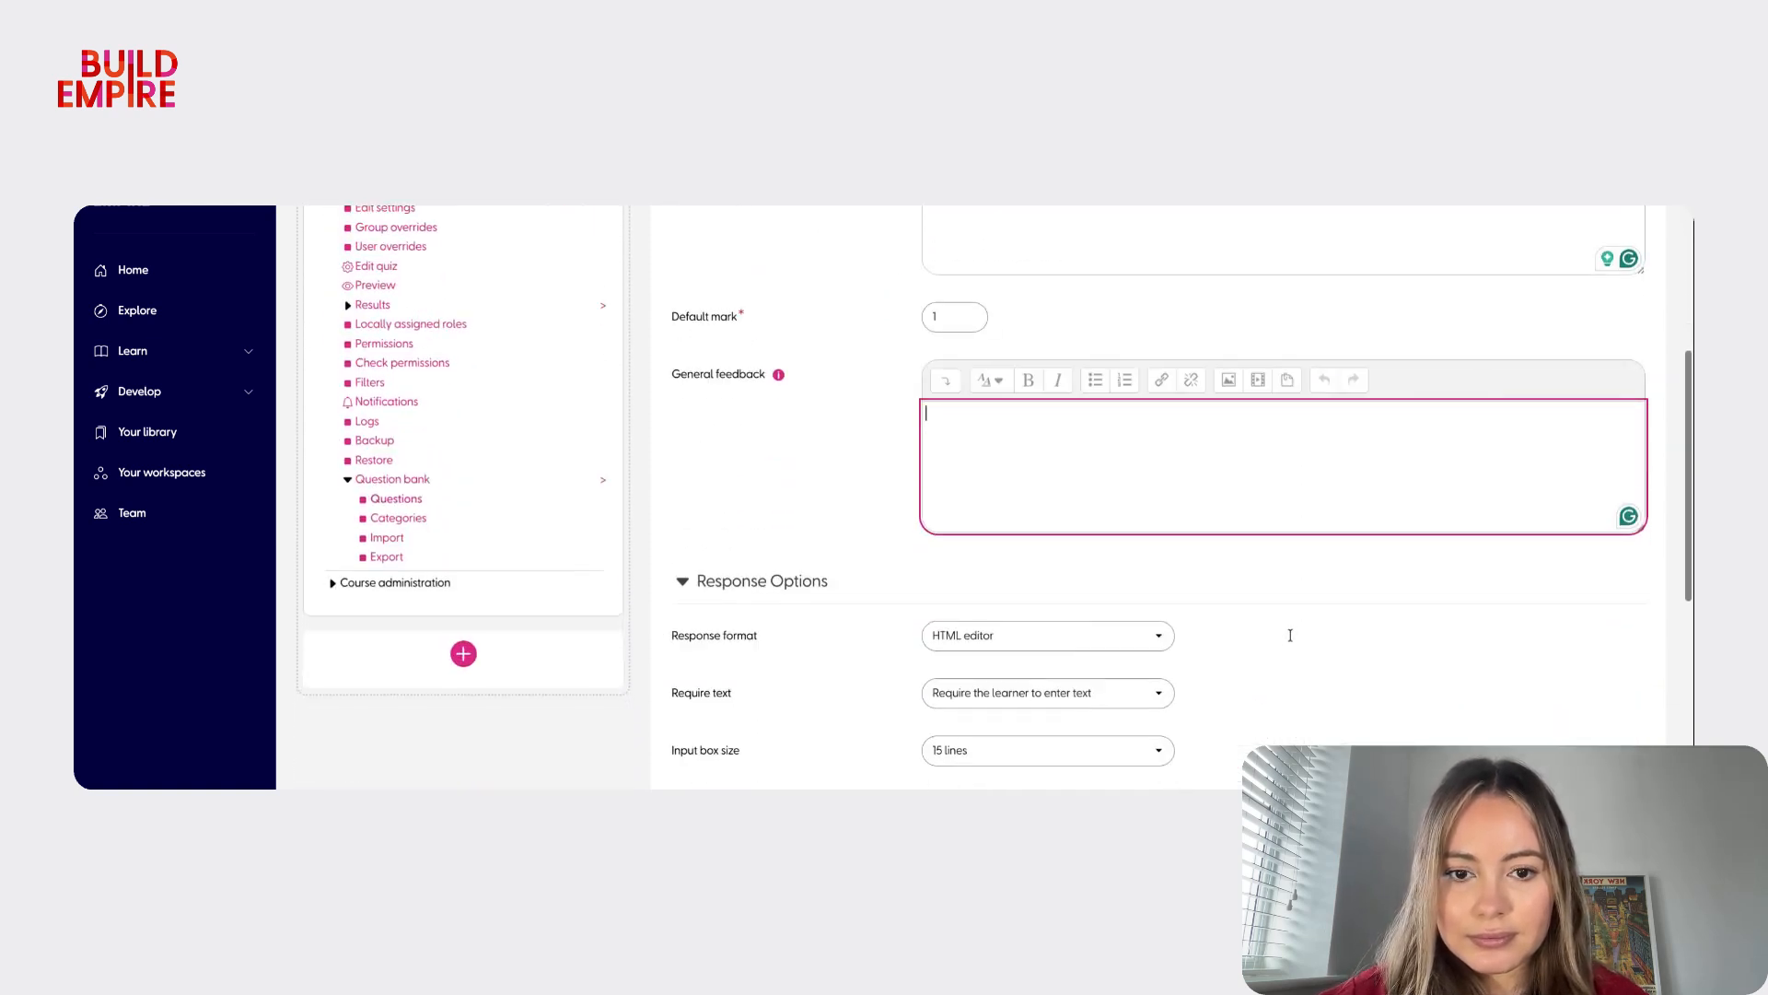
pyautogui.scroll(-3, 1290, 634)
pyautogui.scroll(-1, 1193, 584)
pyautogui.scroll(-8, 1197, 585)
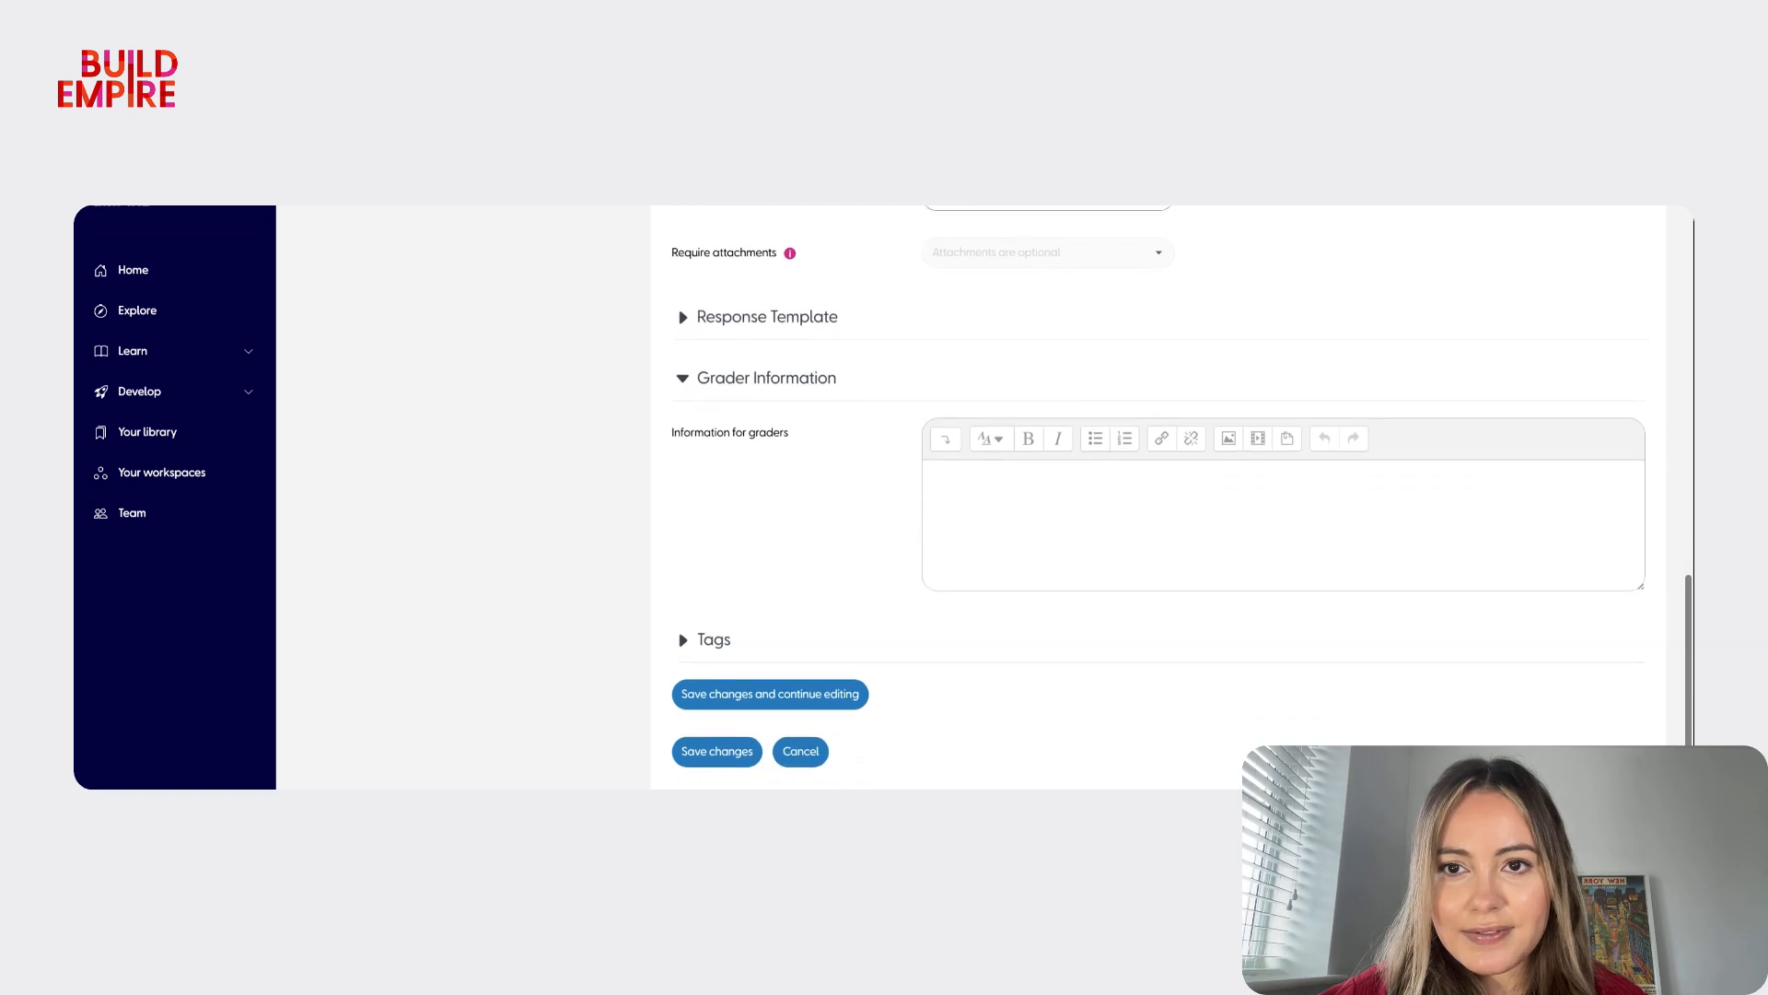
# - Save the essay question and preview the quiz to check the question and its answer area
pyautogui.scroll(-1, 936, 396)
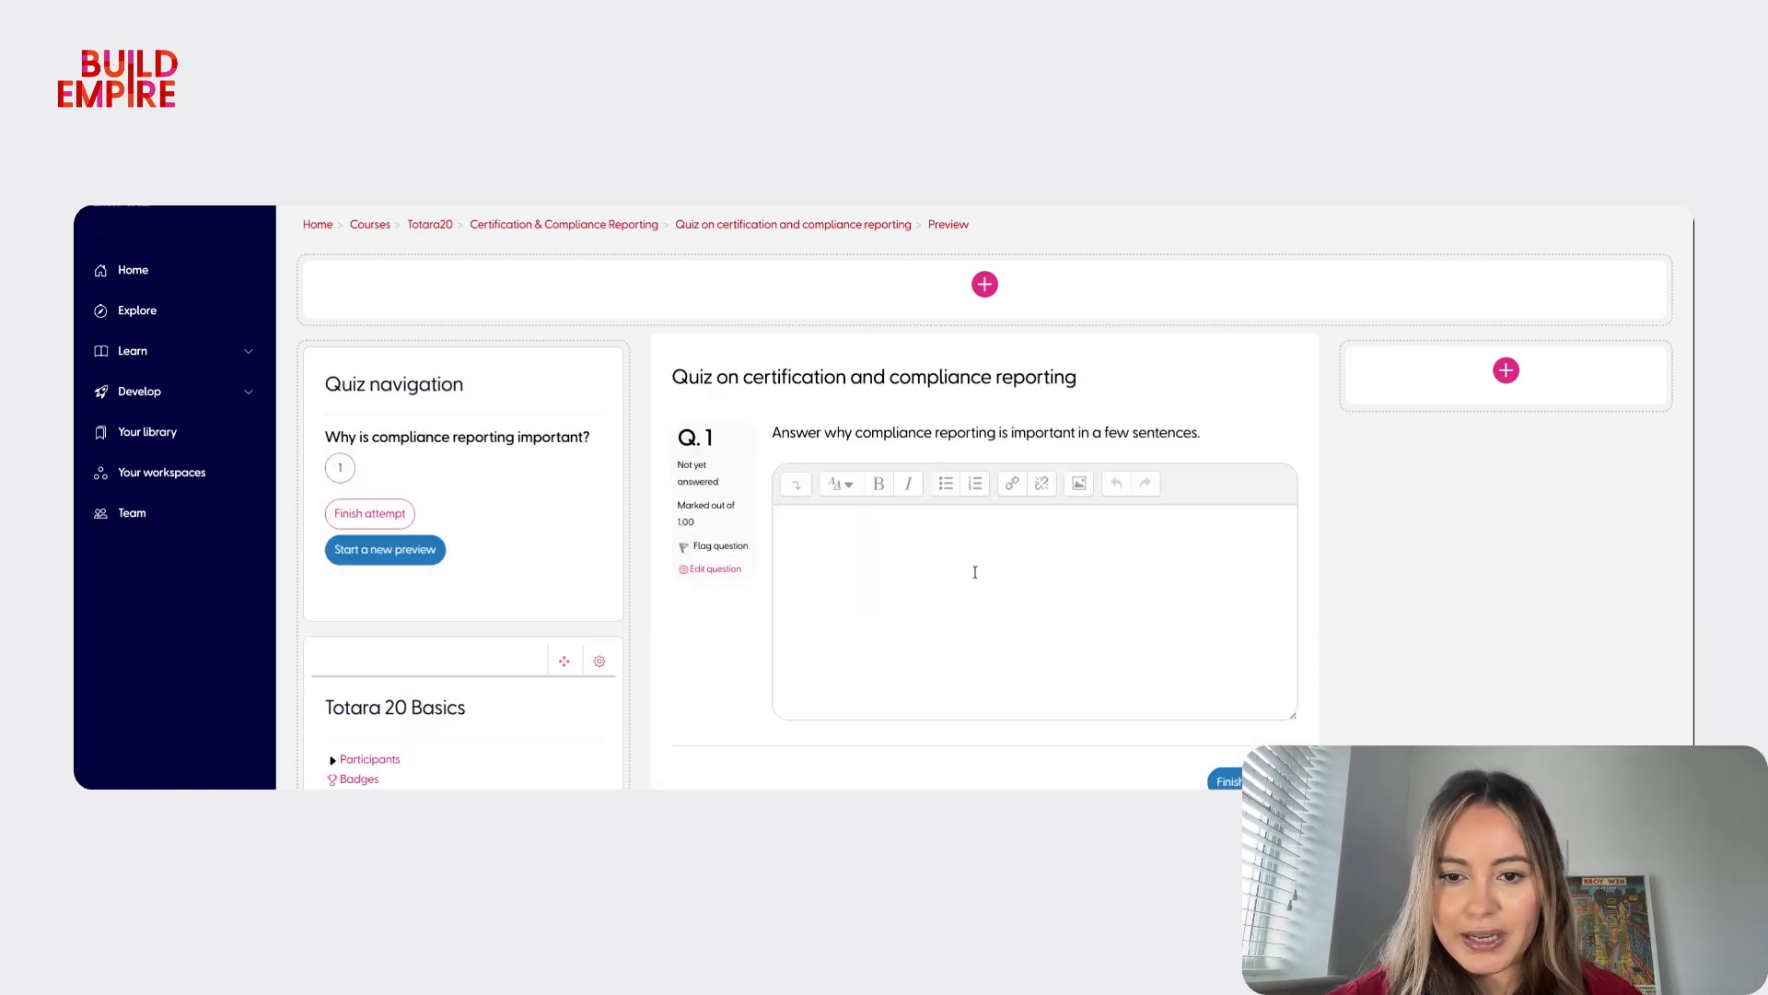
pyautogui.click(974, 571)
pyautogui.scroll(-2, 974, 571)
pyautogui.scroll(1, 975, 572)
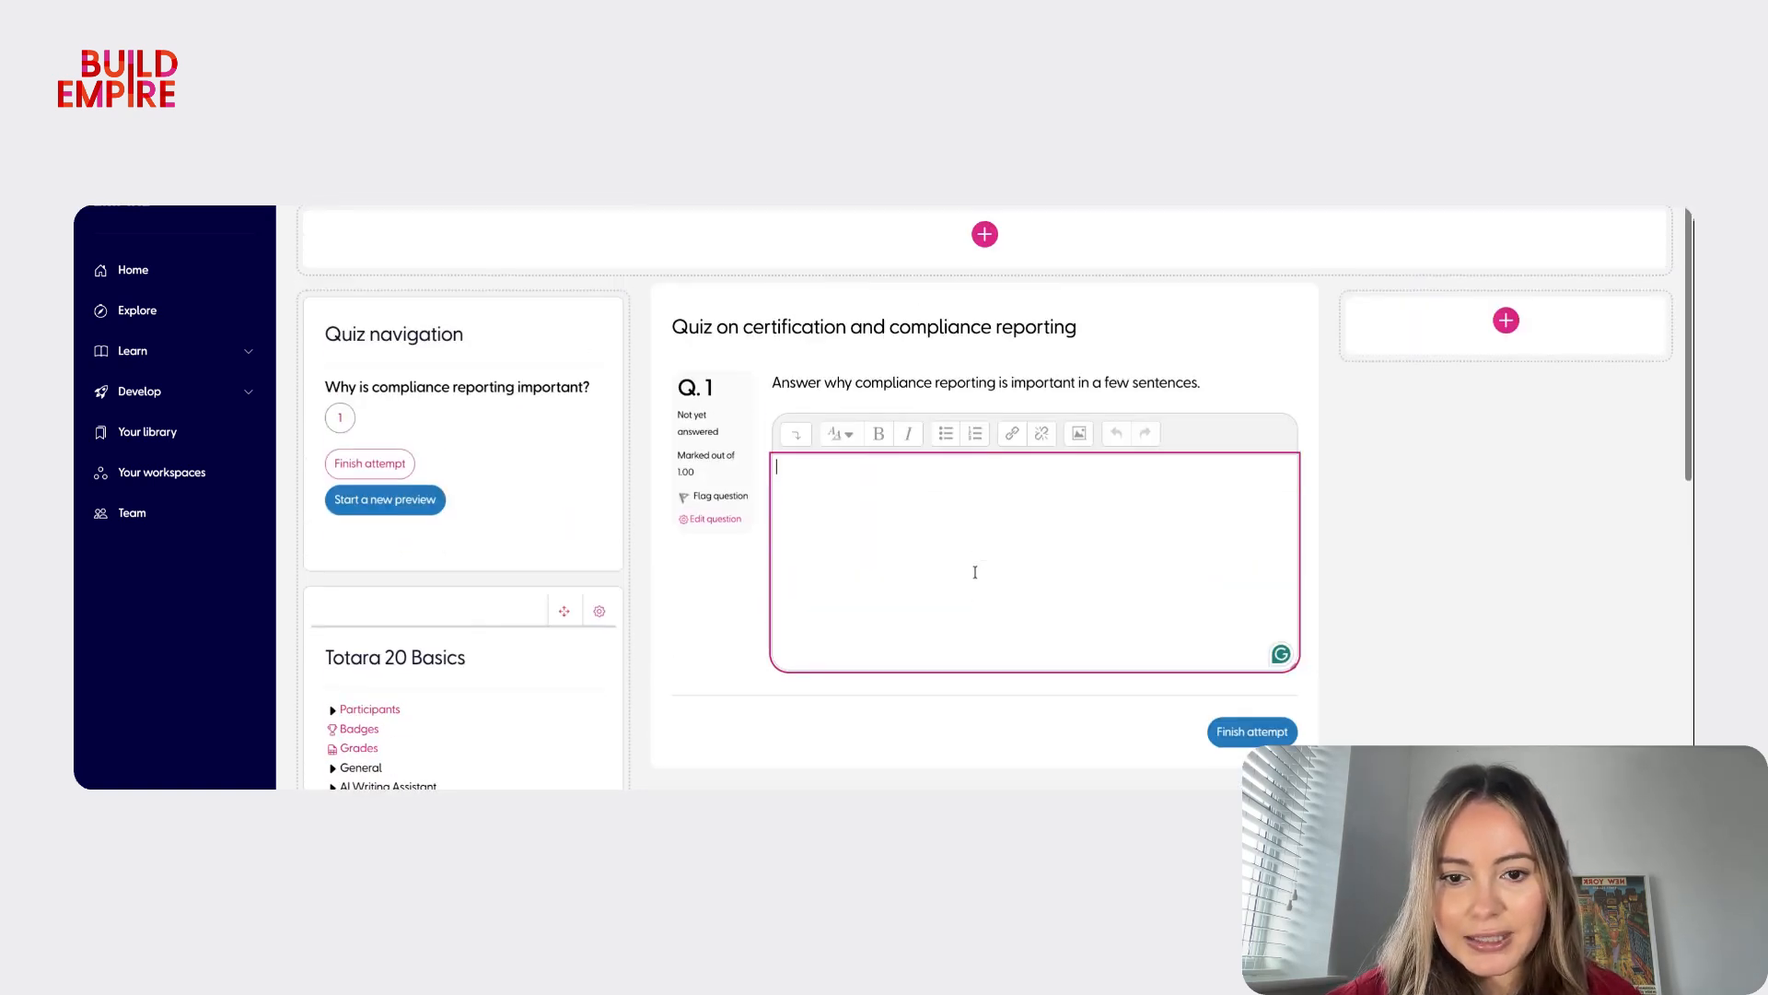
pyautogui.scroll(1, 1059, 552)
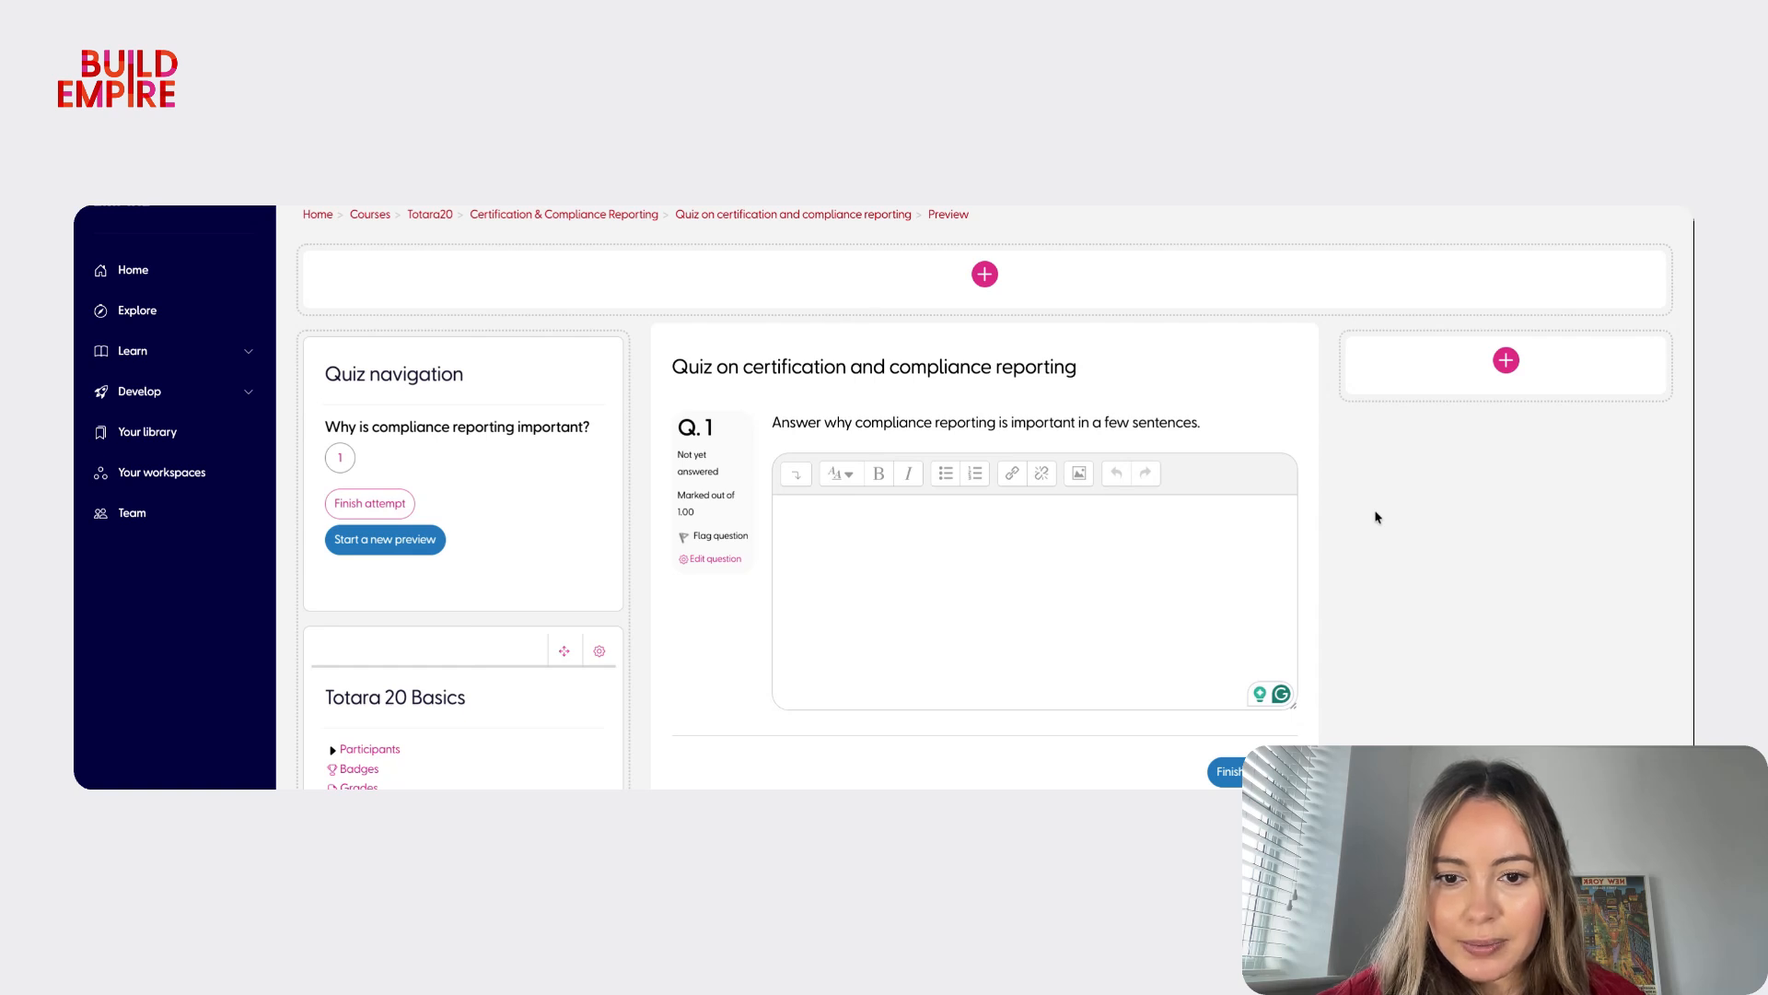
pyautogui.scroll(1, 1376, 517)
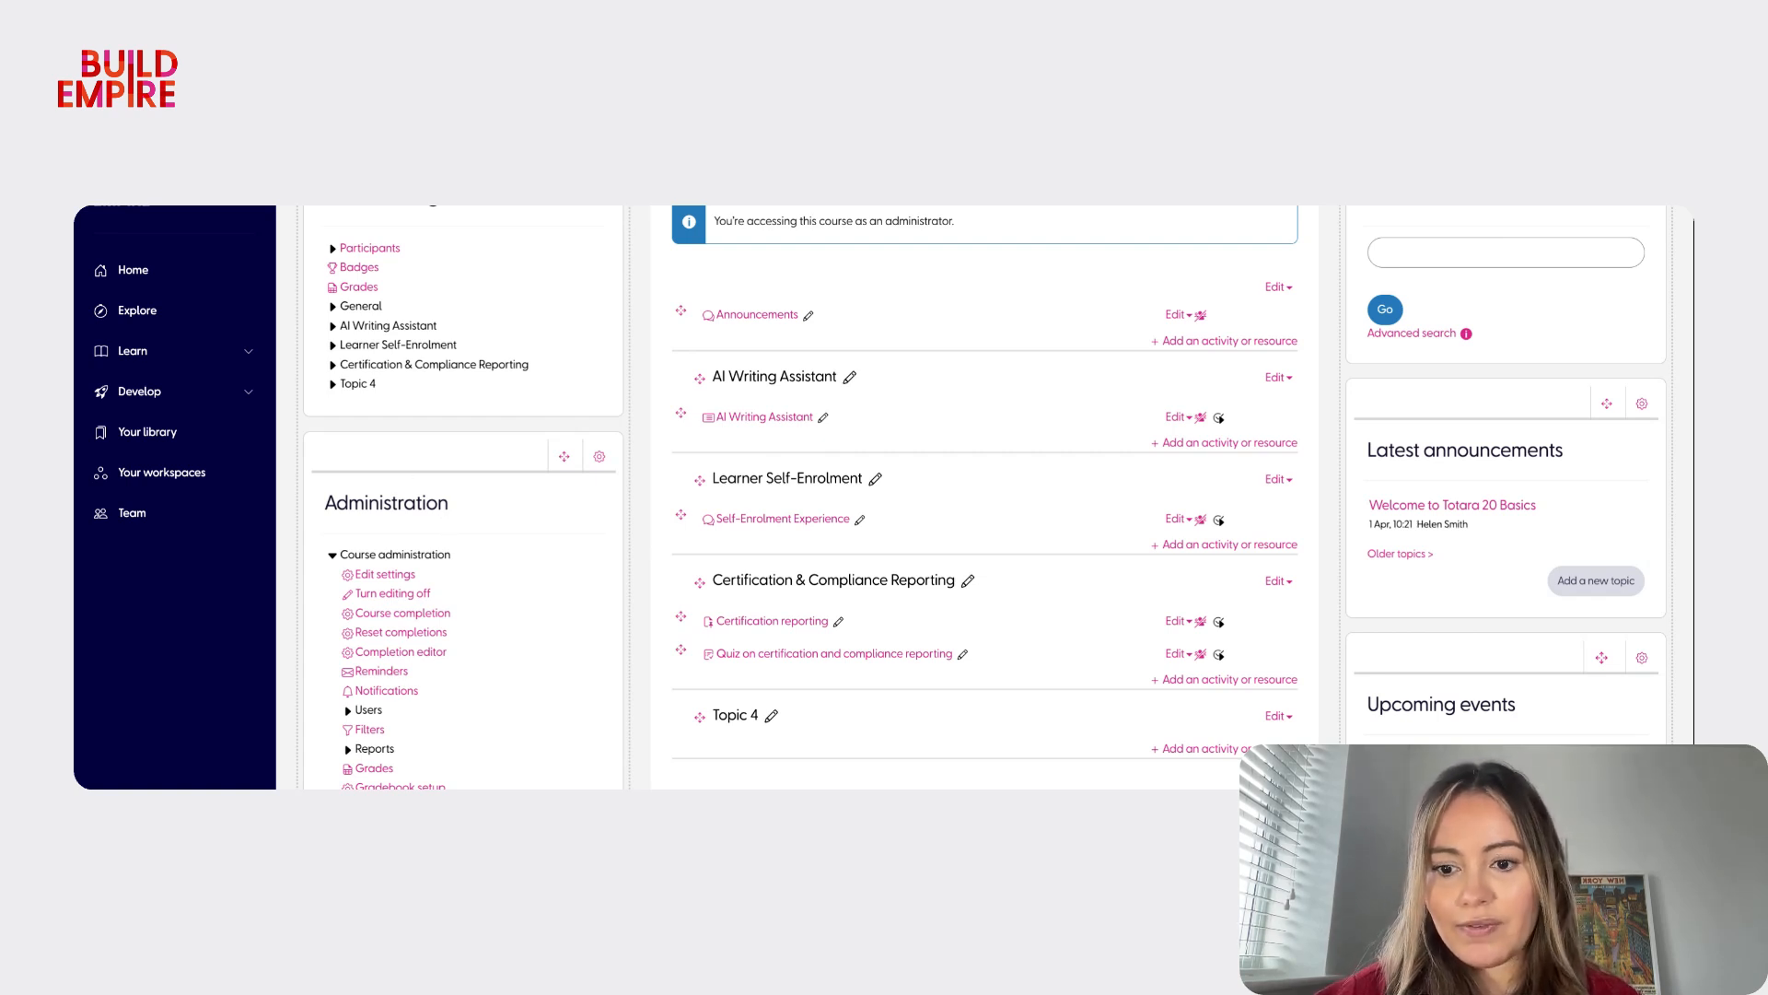
# - Rename the Topic 4 section as "Overview"
pyautogui.click(772, 716)
pyautogui.write('Overview')
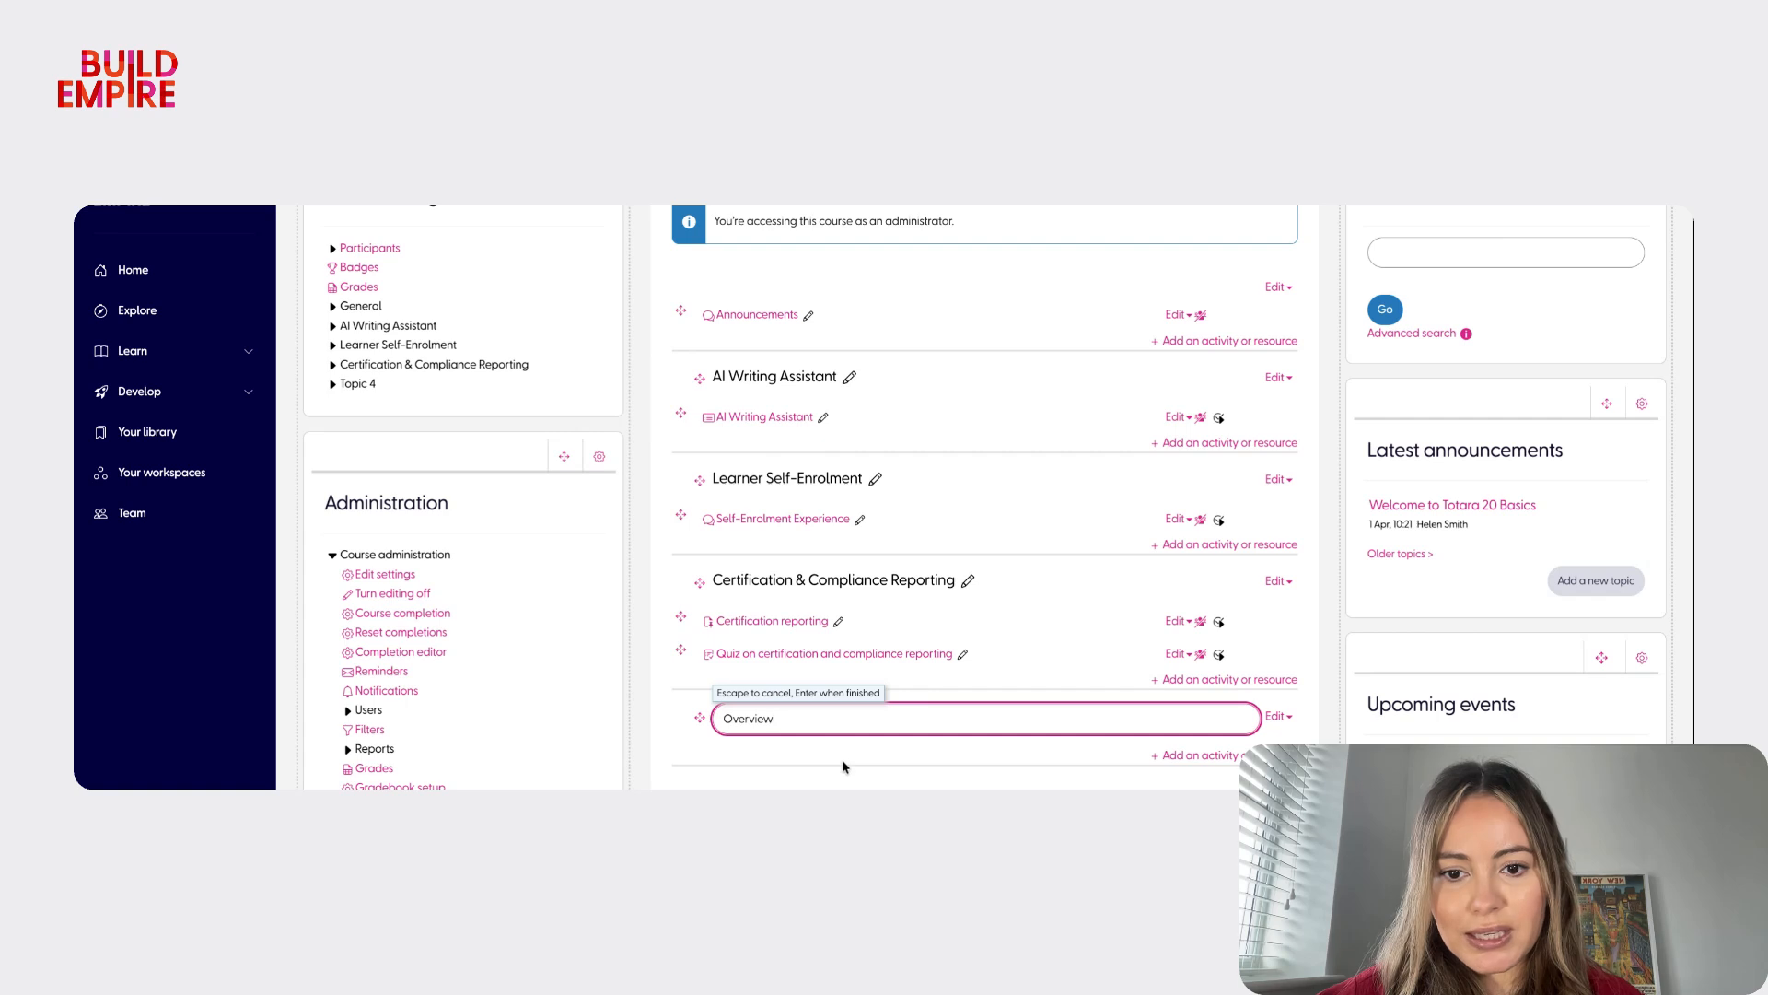
pyautogui.press('Return')
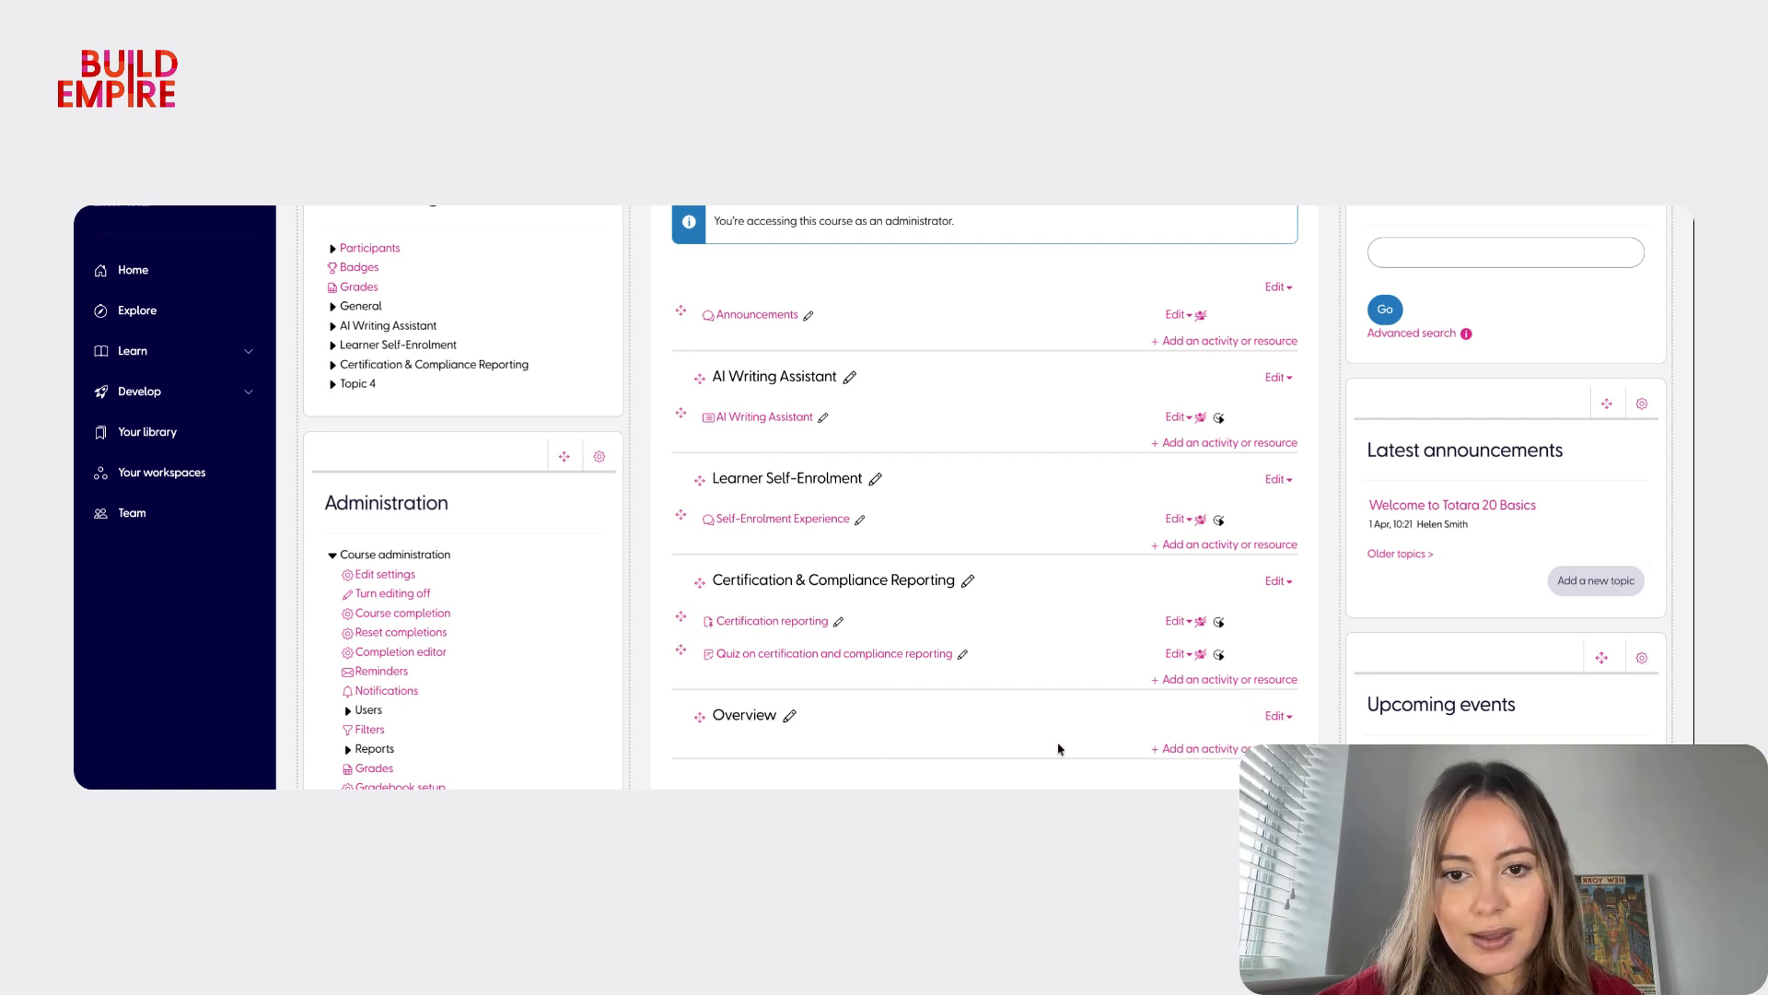
# - Add a new Audio activity to the Overview section
pyautogui.click(1236, 751)
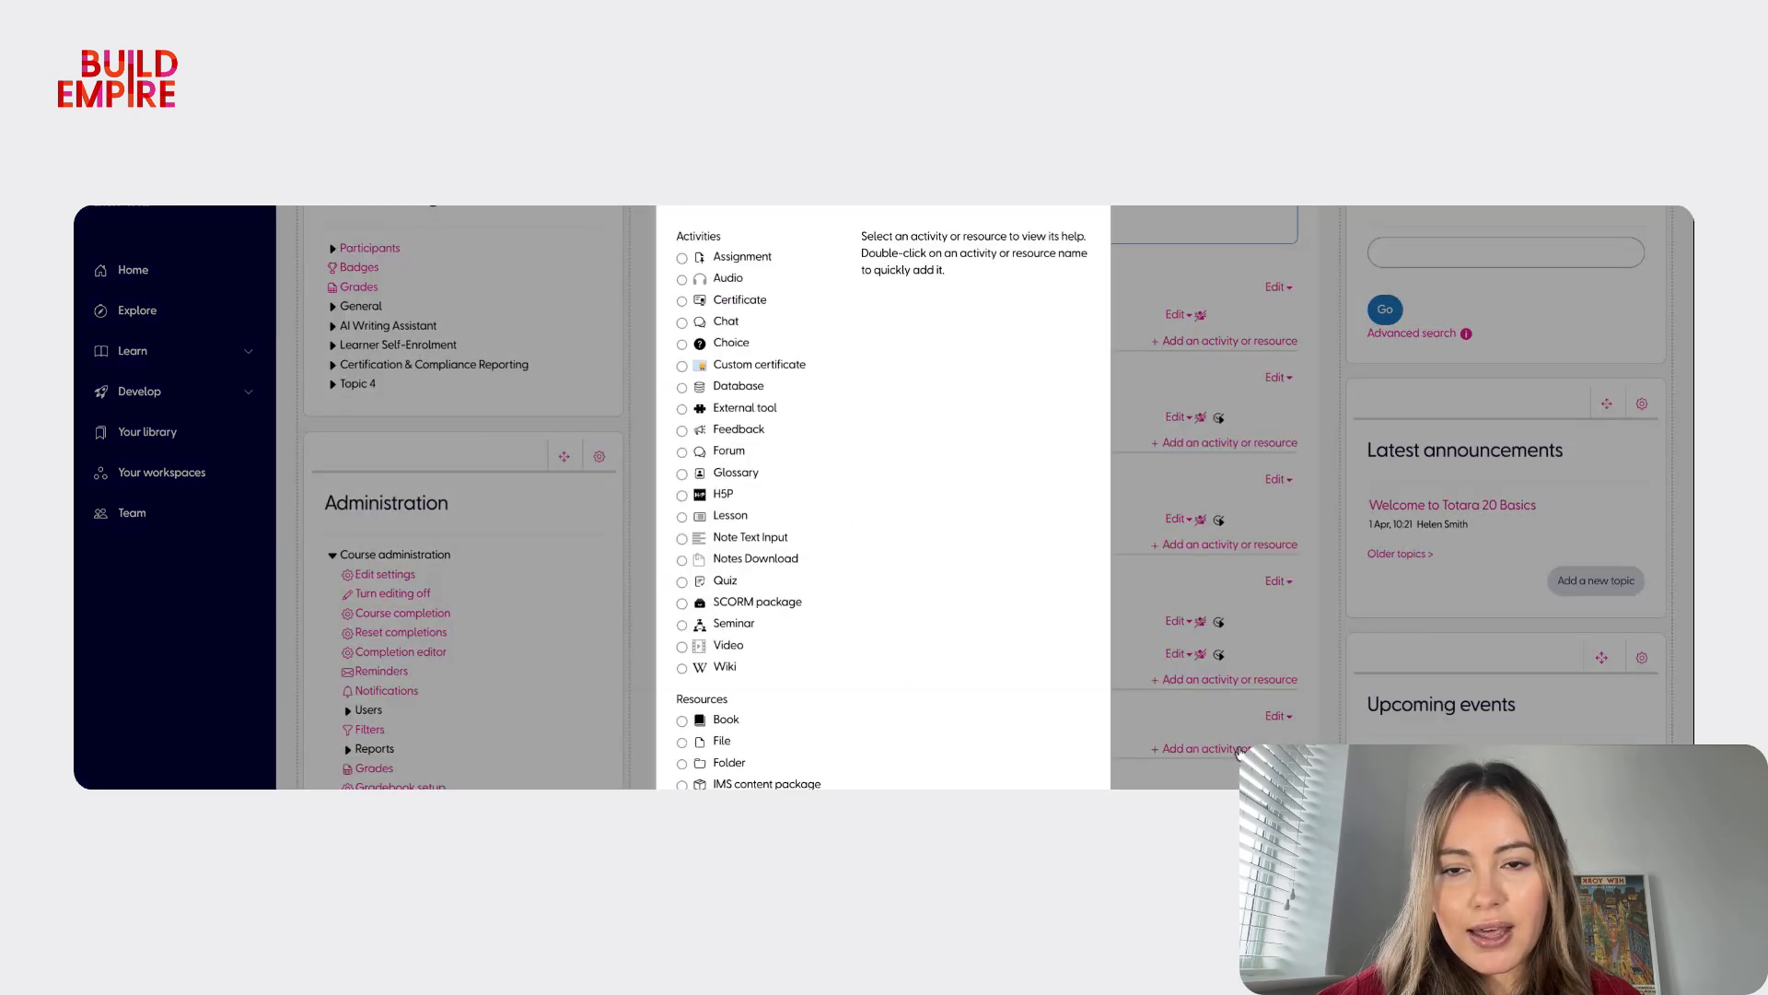
pyautogui.click(722, 286)
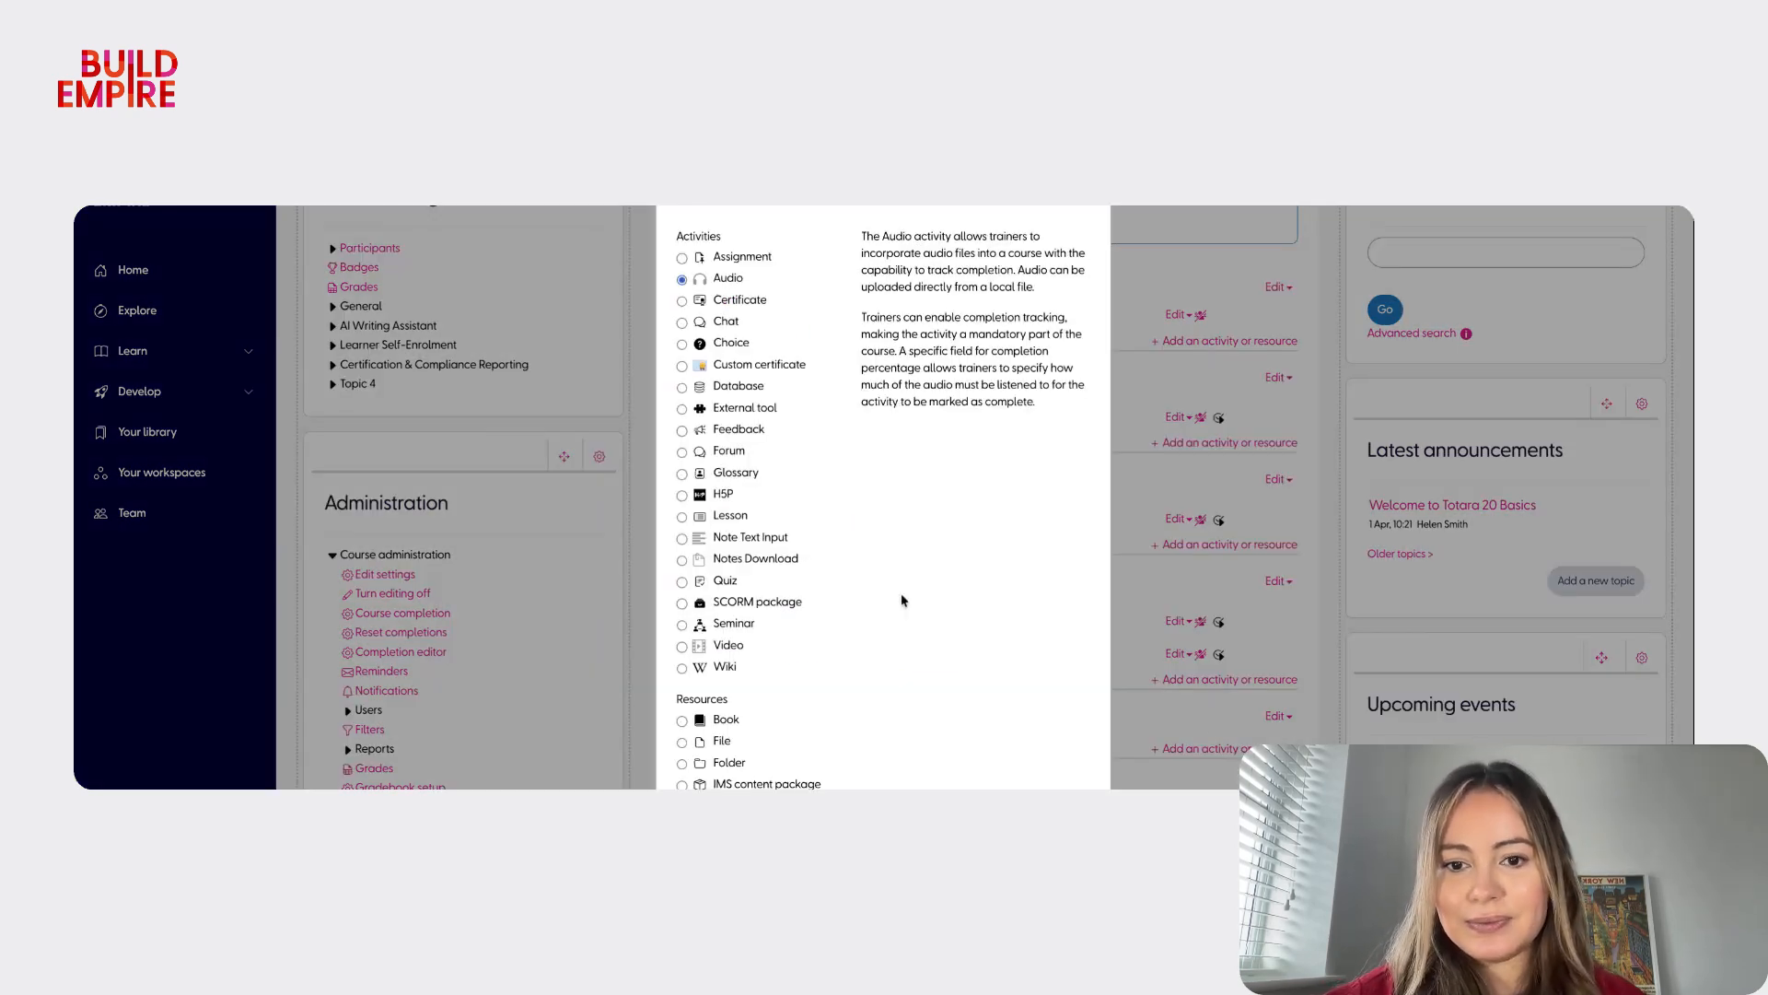
pyautogui.scroll(-1, 1018, 779)
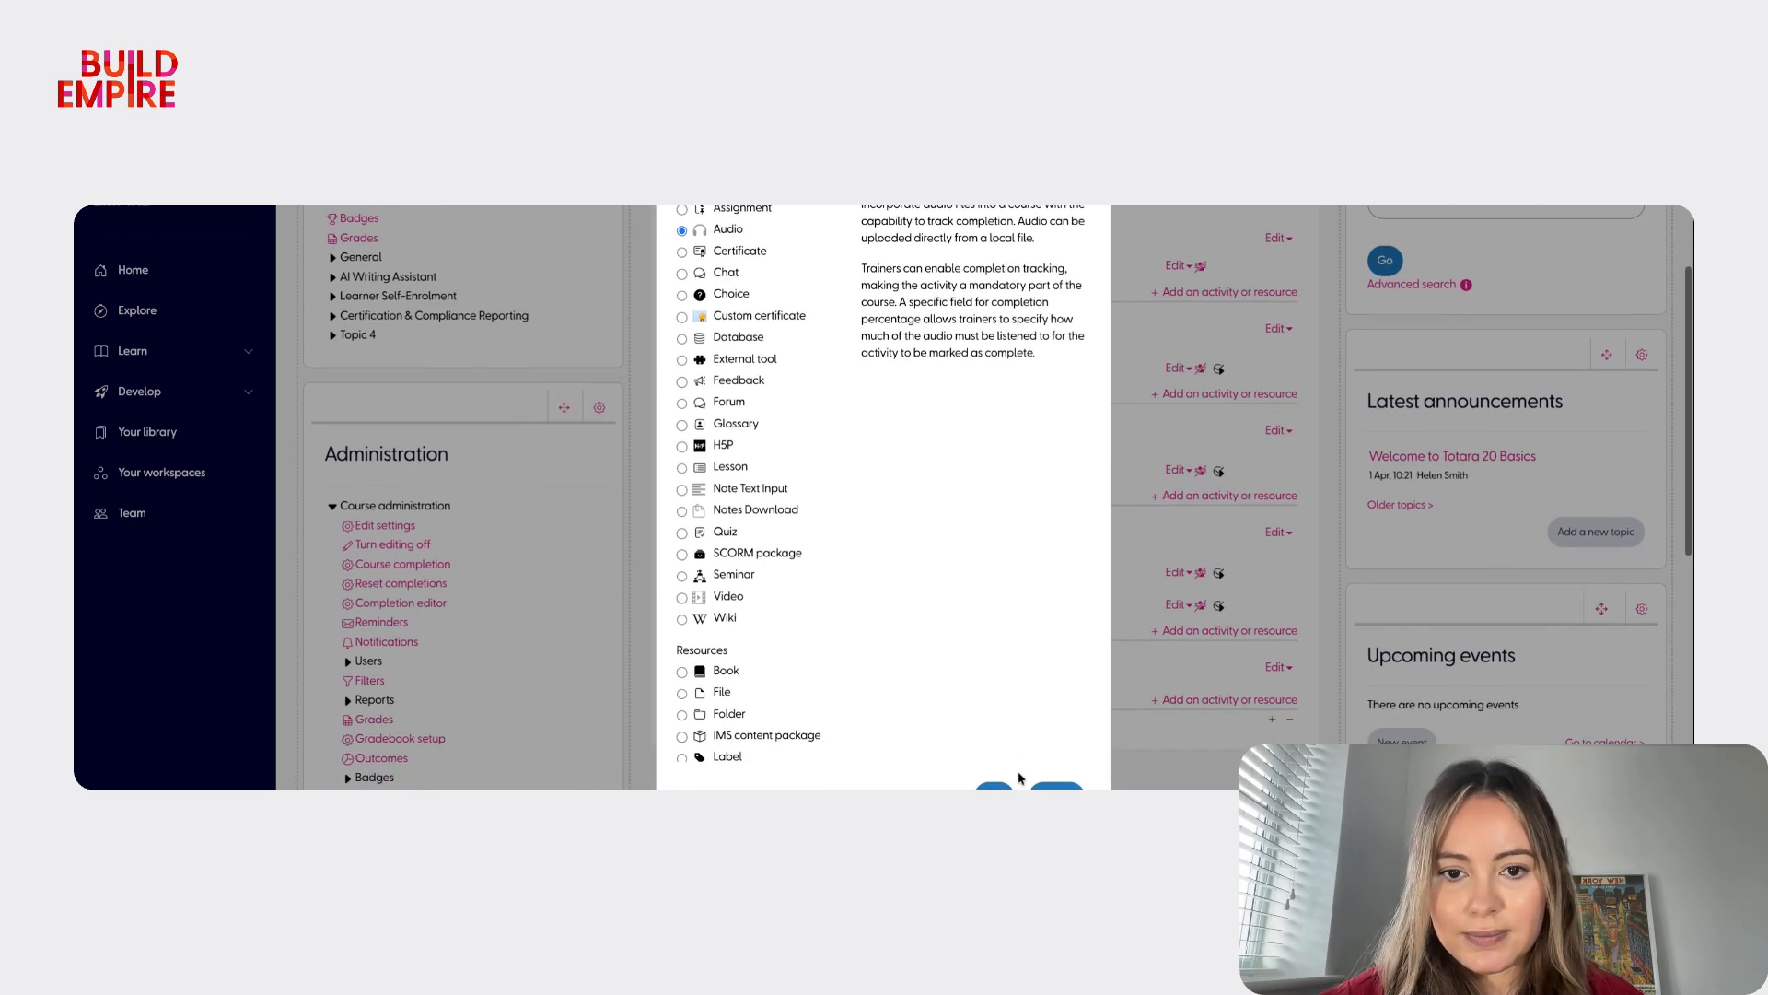
pyautogui.scroll(1, 997, 803)
pyautogui.click(995, 821)
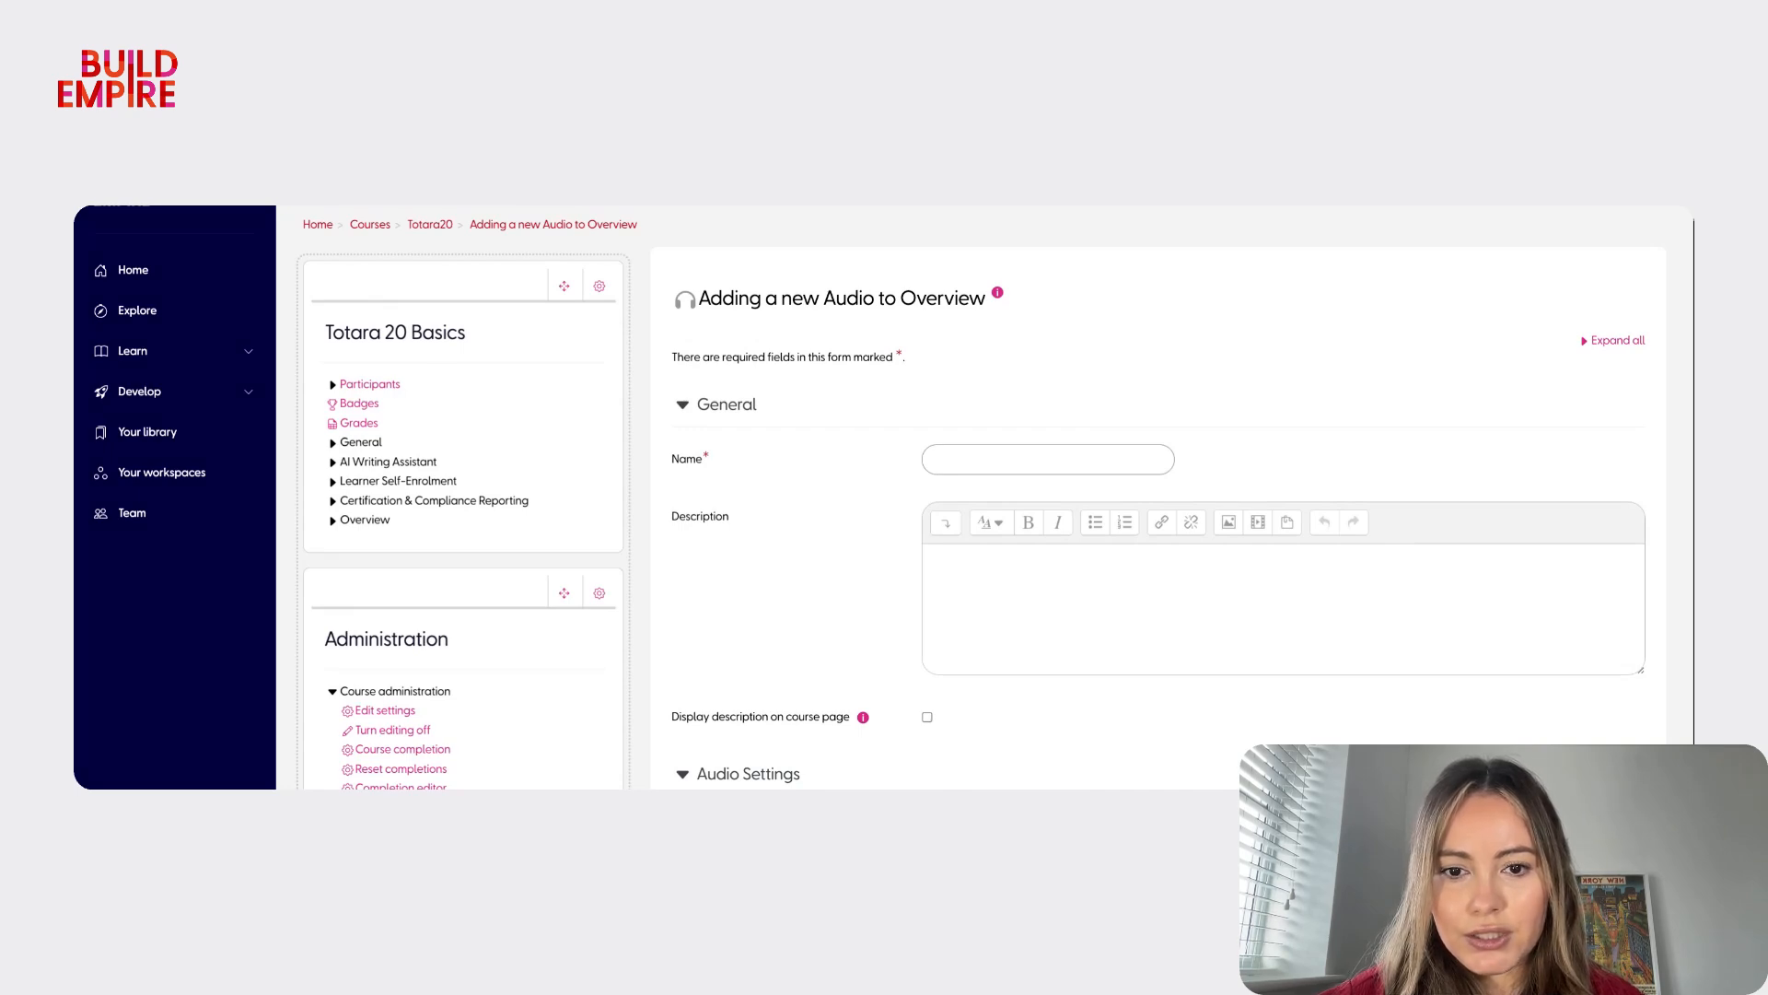
# - Name the audio activity "Features of Totara 20" and describe it as "Overview of the features in Totara 20"
pyautogui.click(997, 447)
pyautogui.write('Features of Totara 20')
pyautogui.click(1008, 568)
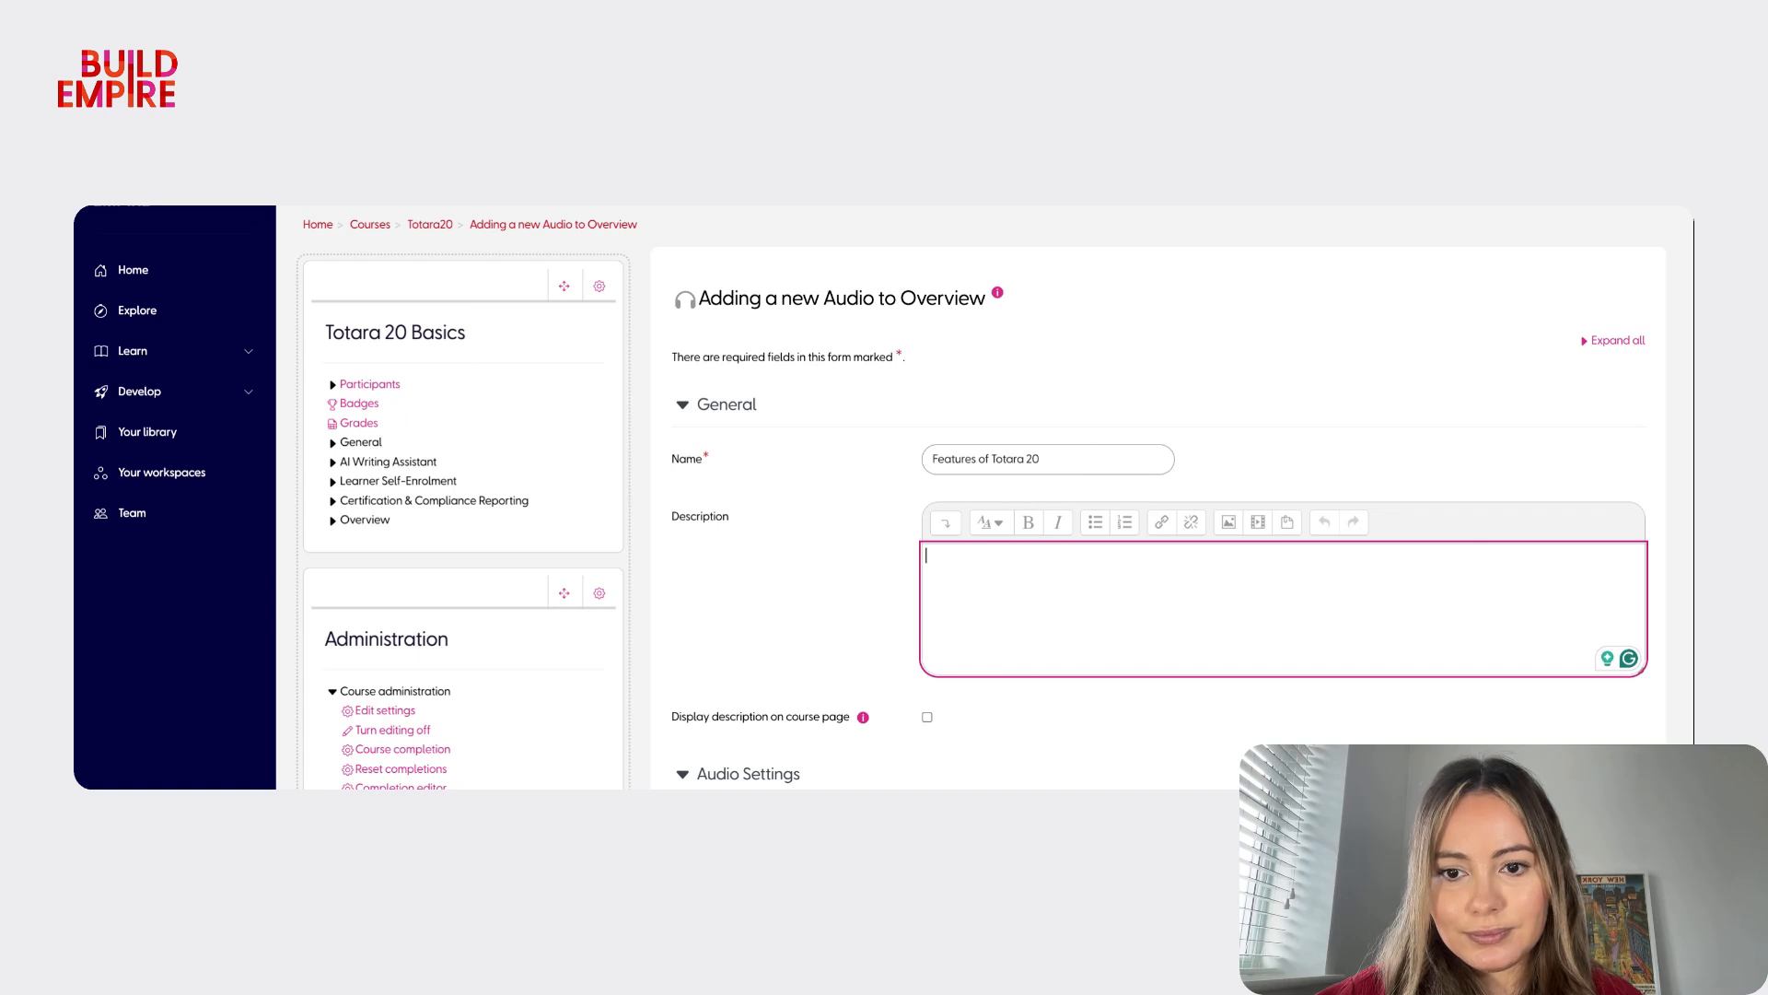
pyautogui.write('Overview of')
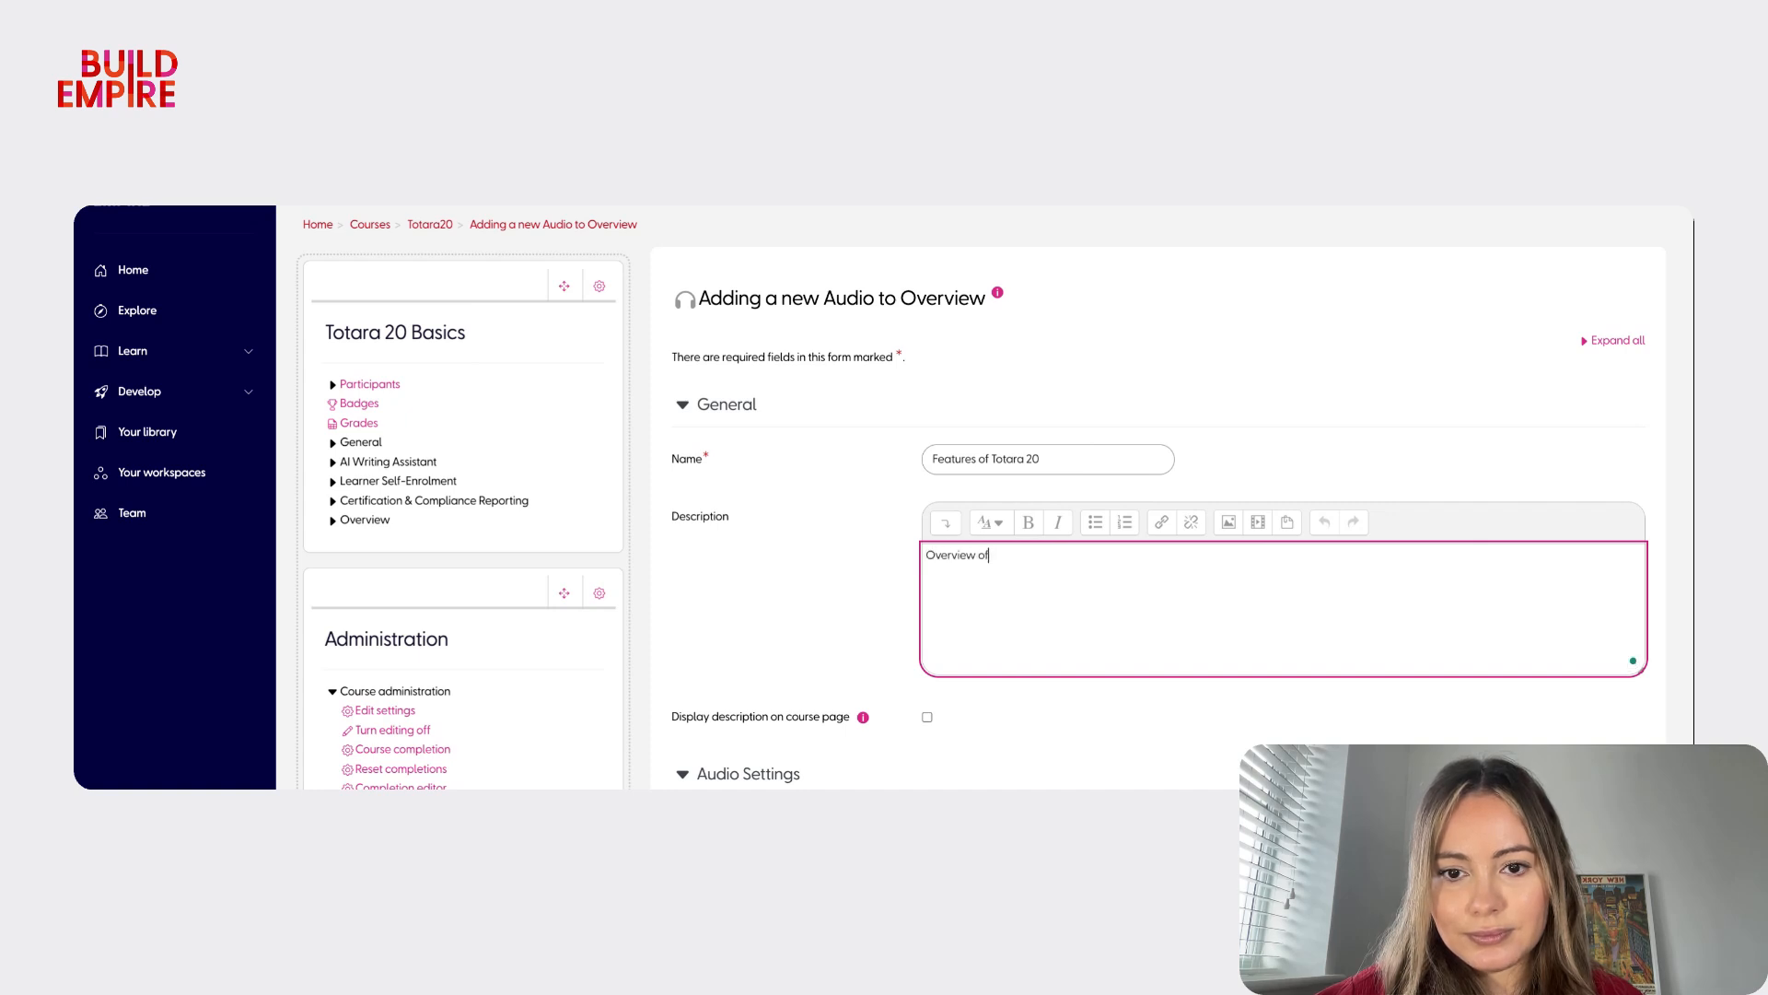
pyautogui.write(' the feature')
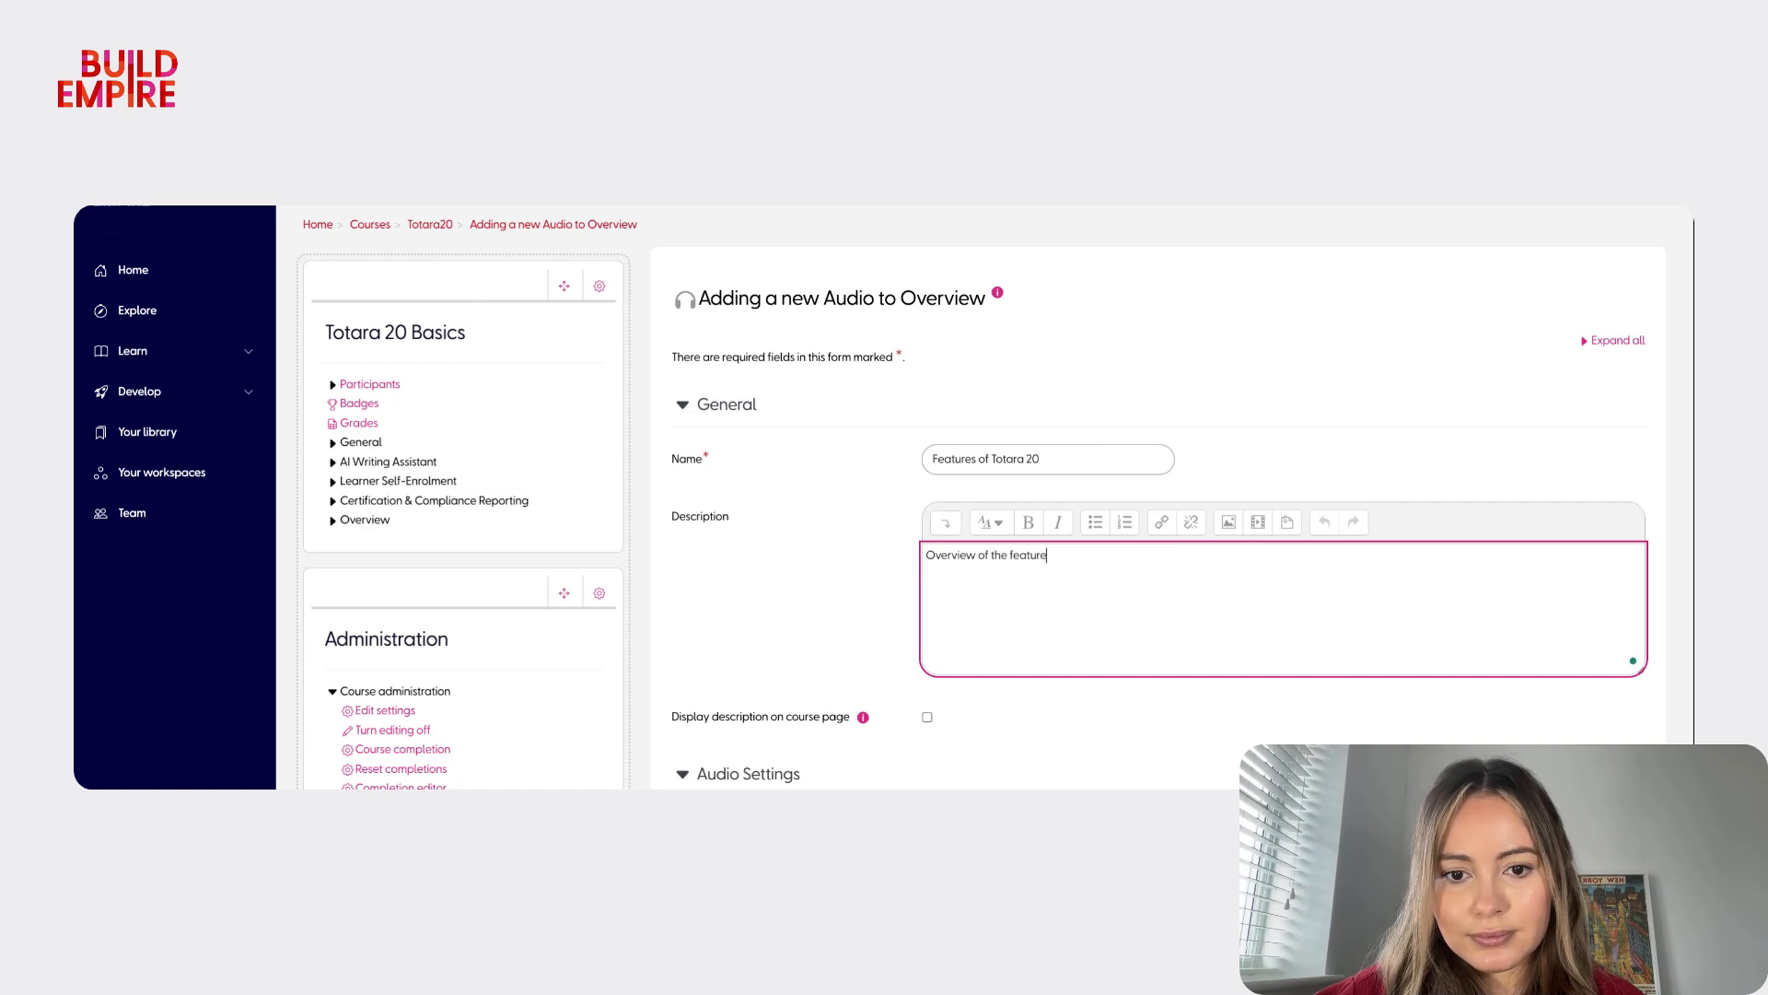
pyautogui.write('s in Totara 20')
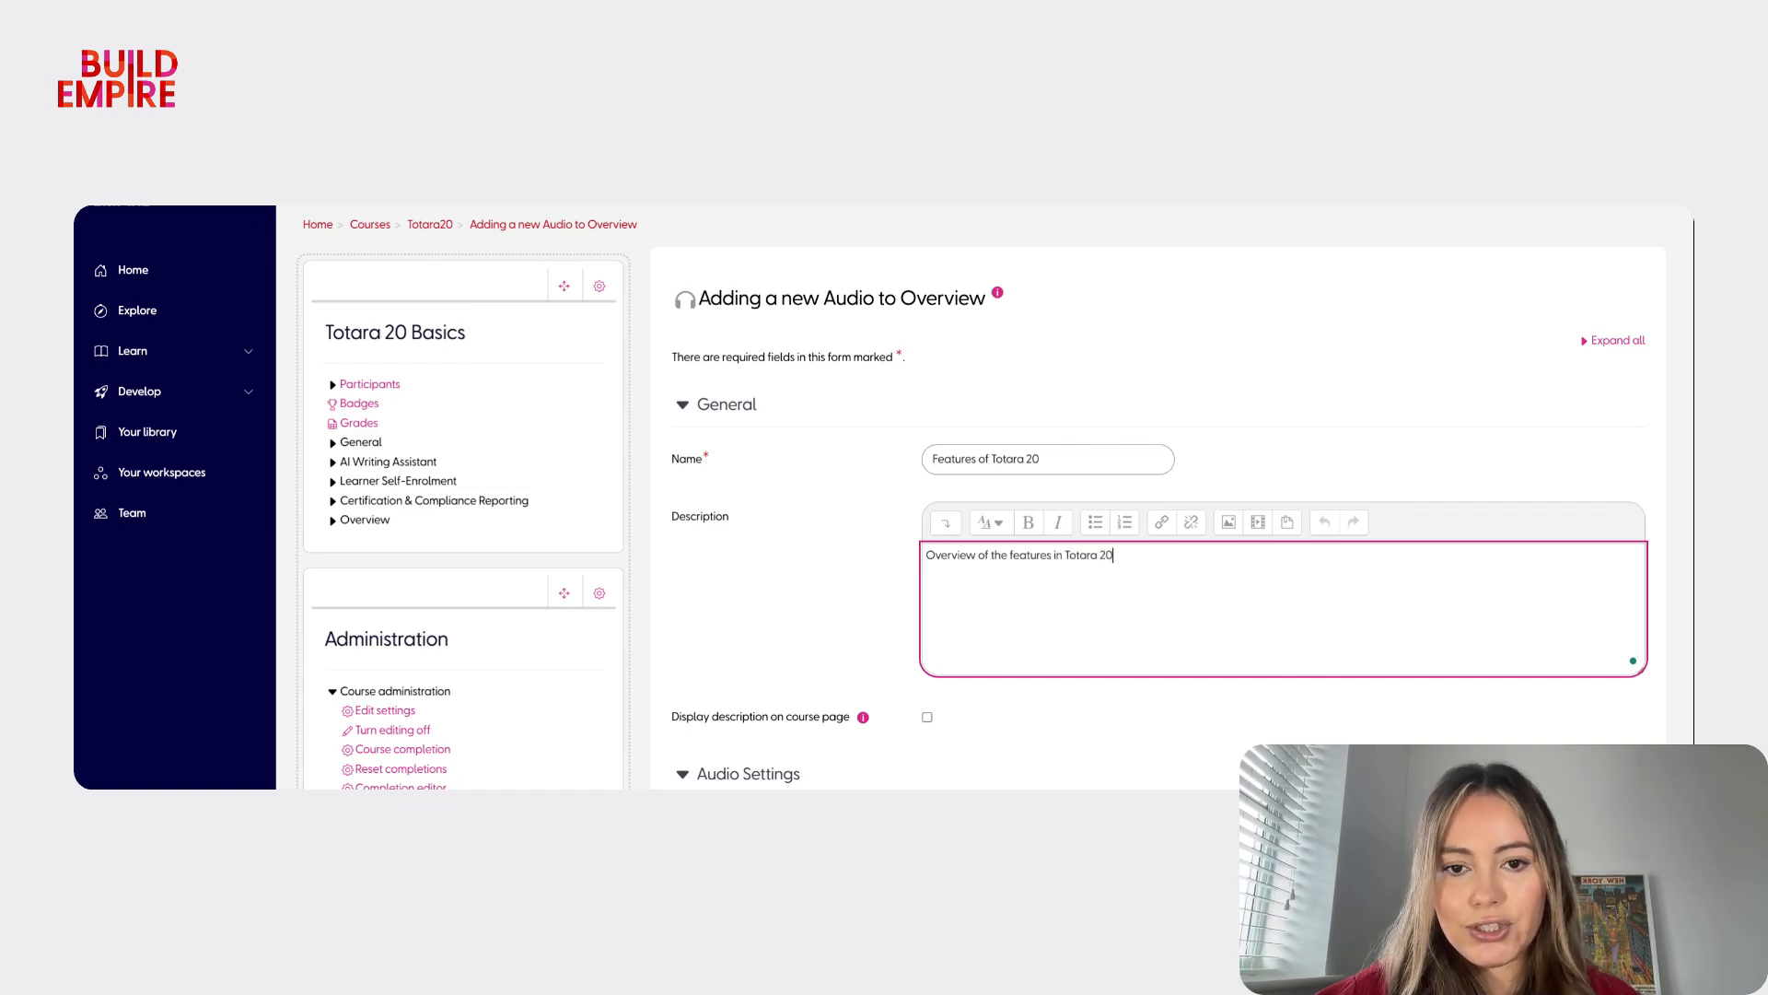
# - Upload the LMS Diaries test MP3 as the activity's audio file, saving it as "Test file"
pyautogui.scroll(-4, 1050, 608)
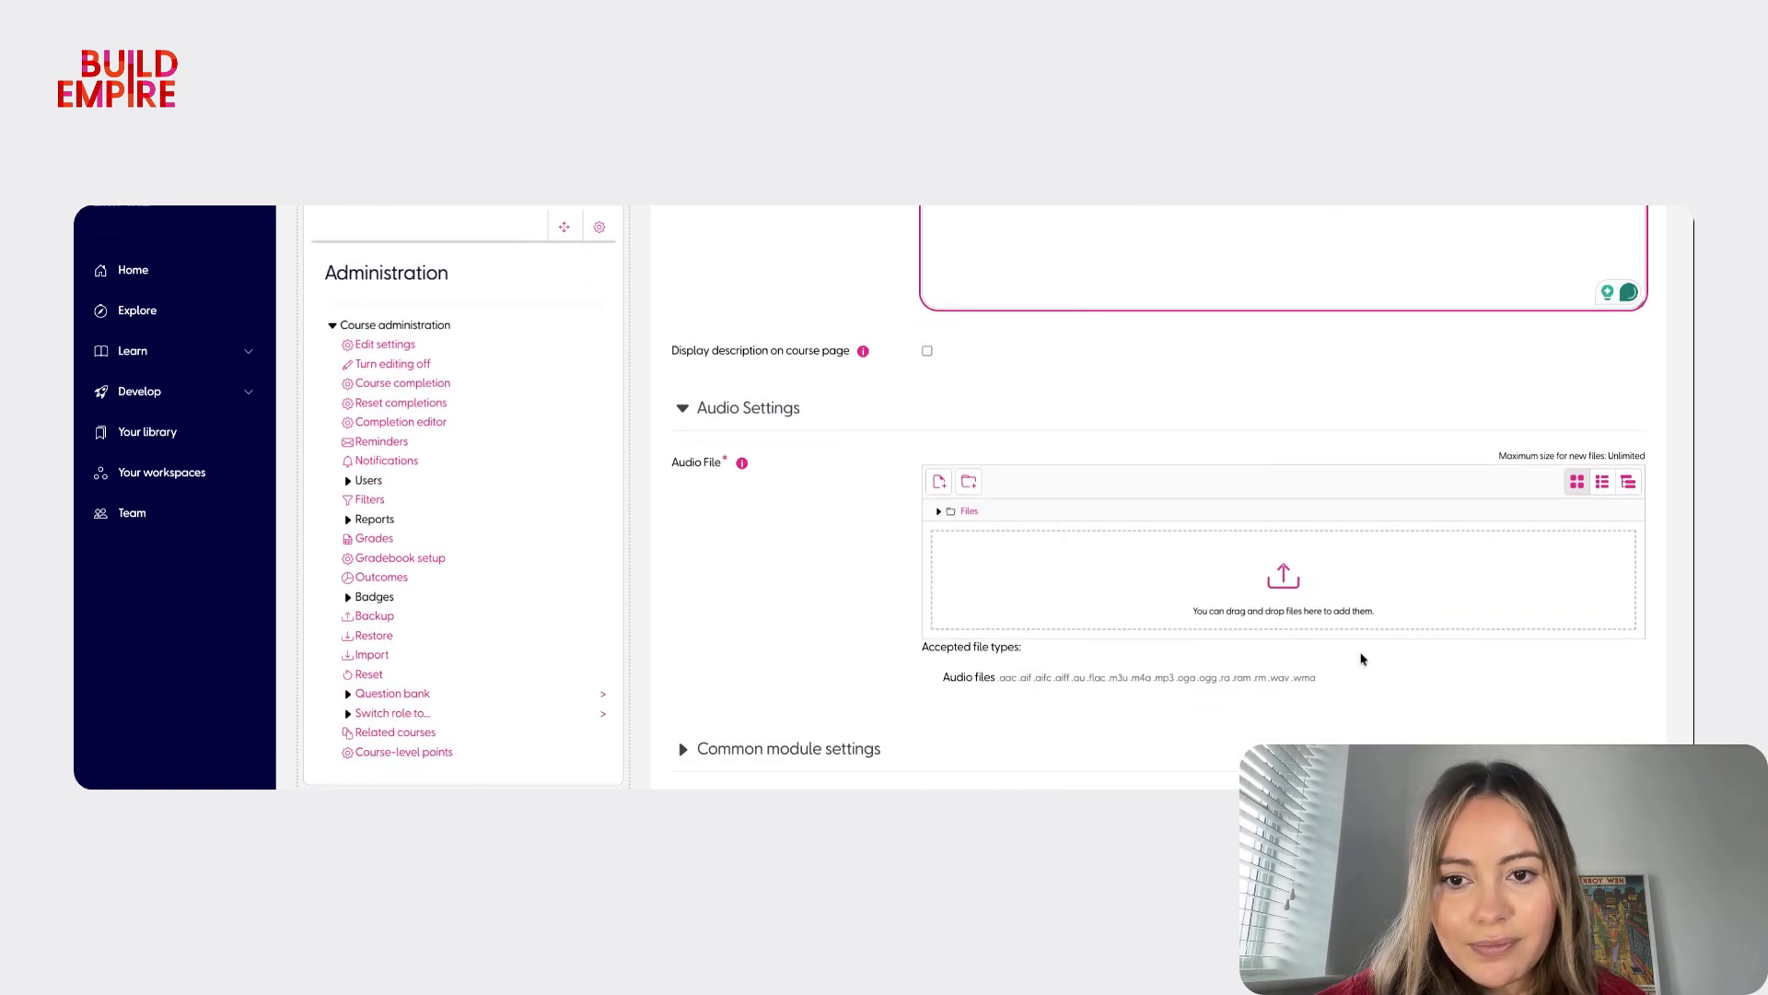
pyautogui.click(1292, 594)
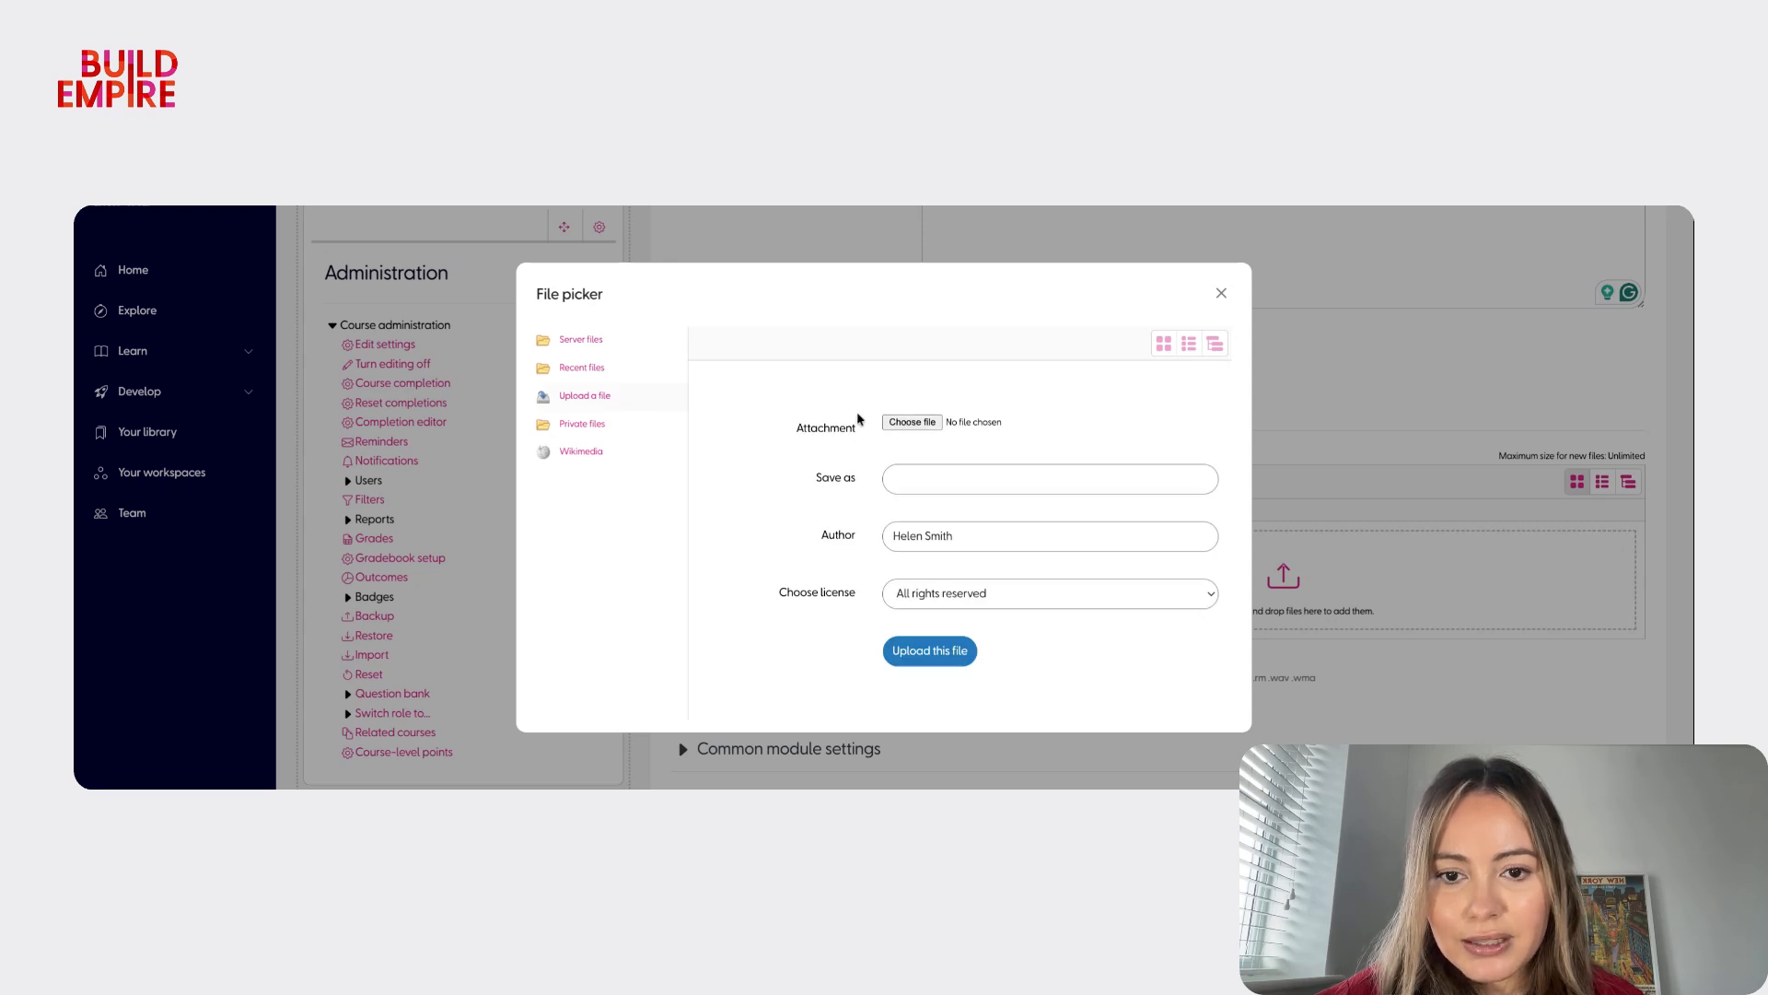
pyautogui.doubleClick(849, 343)
pyautogui.click(997, 495)
pyautogui.write('Test file')
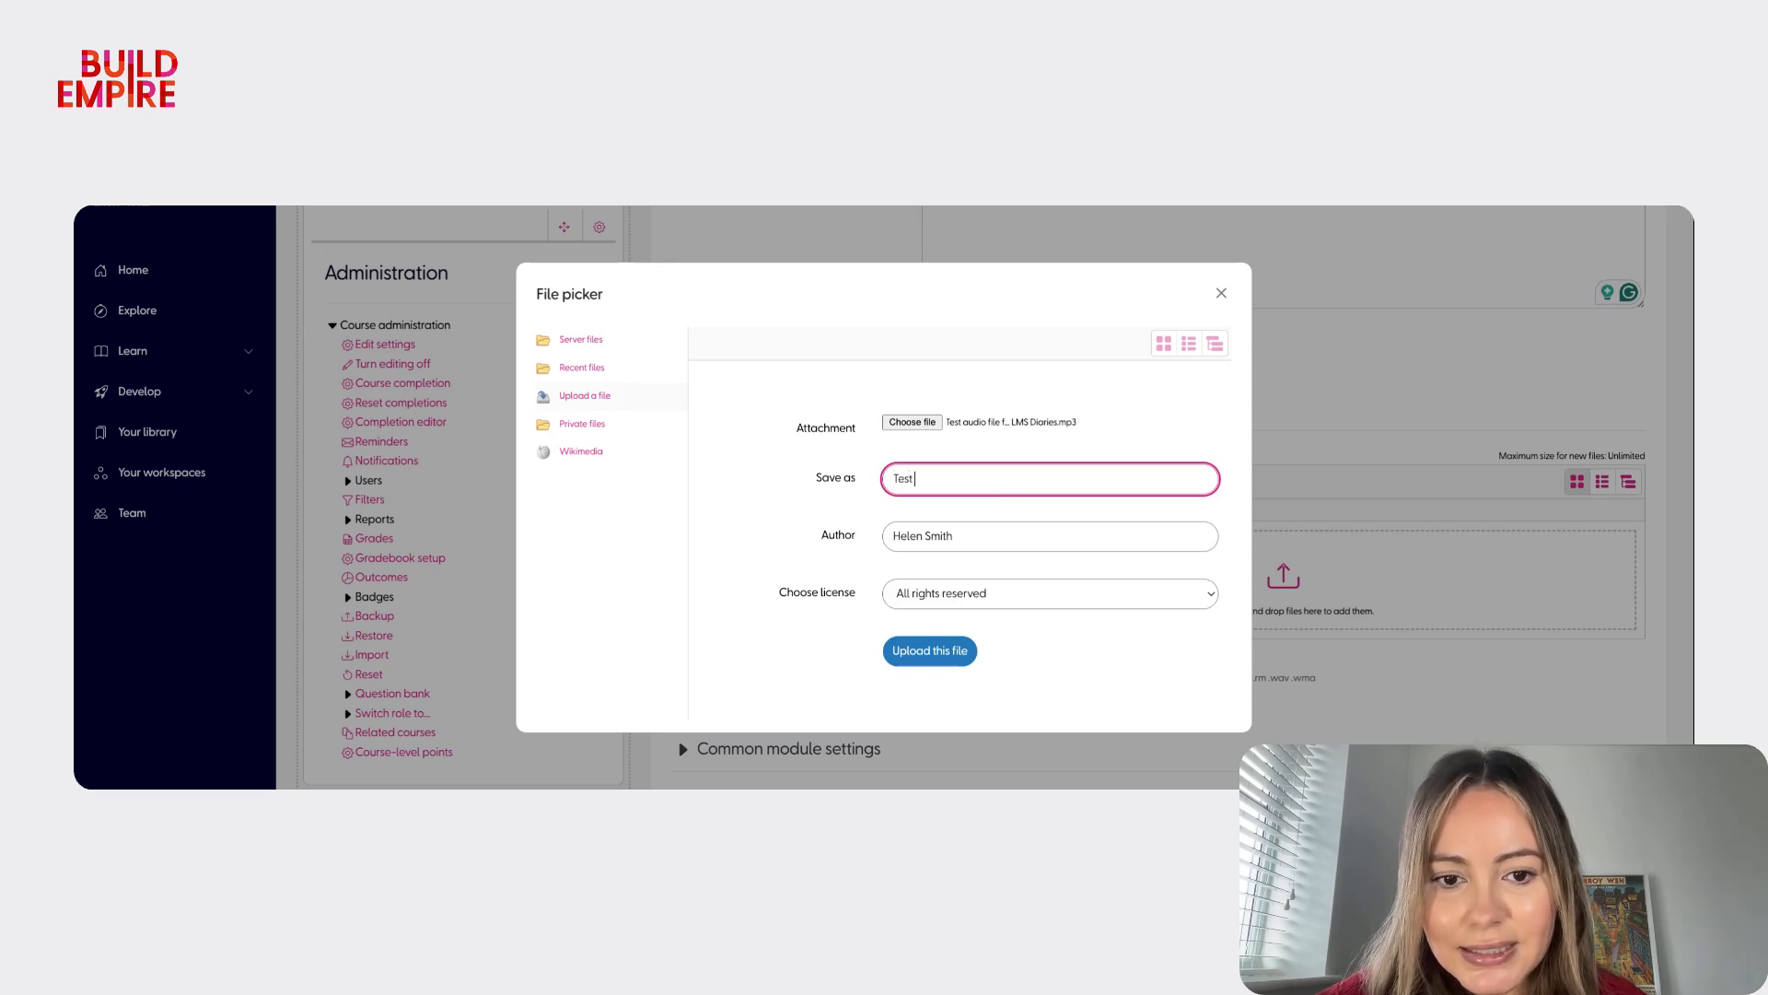
pyautogui.click(929, 650)
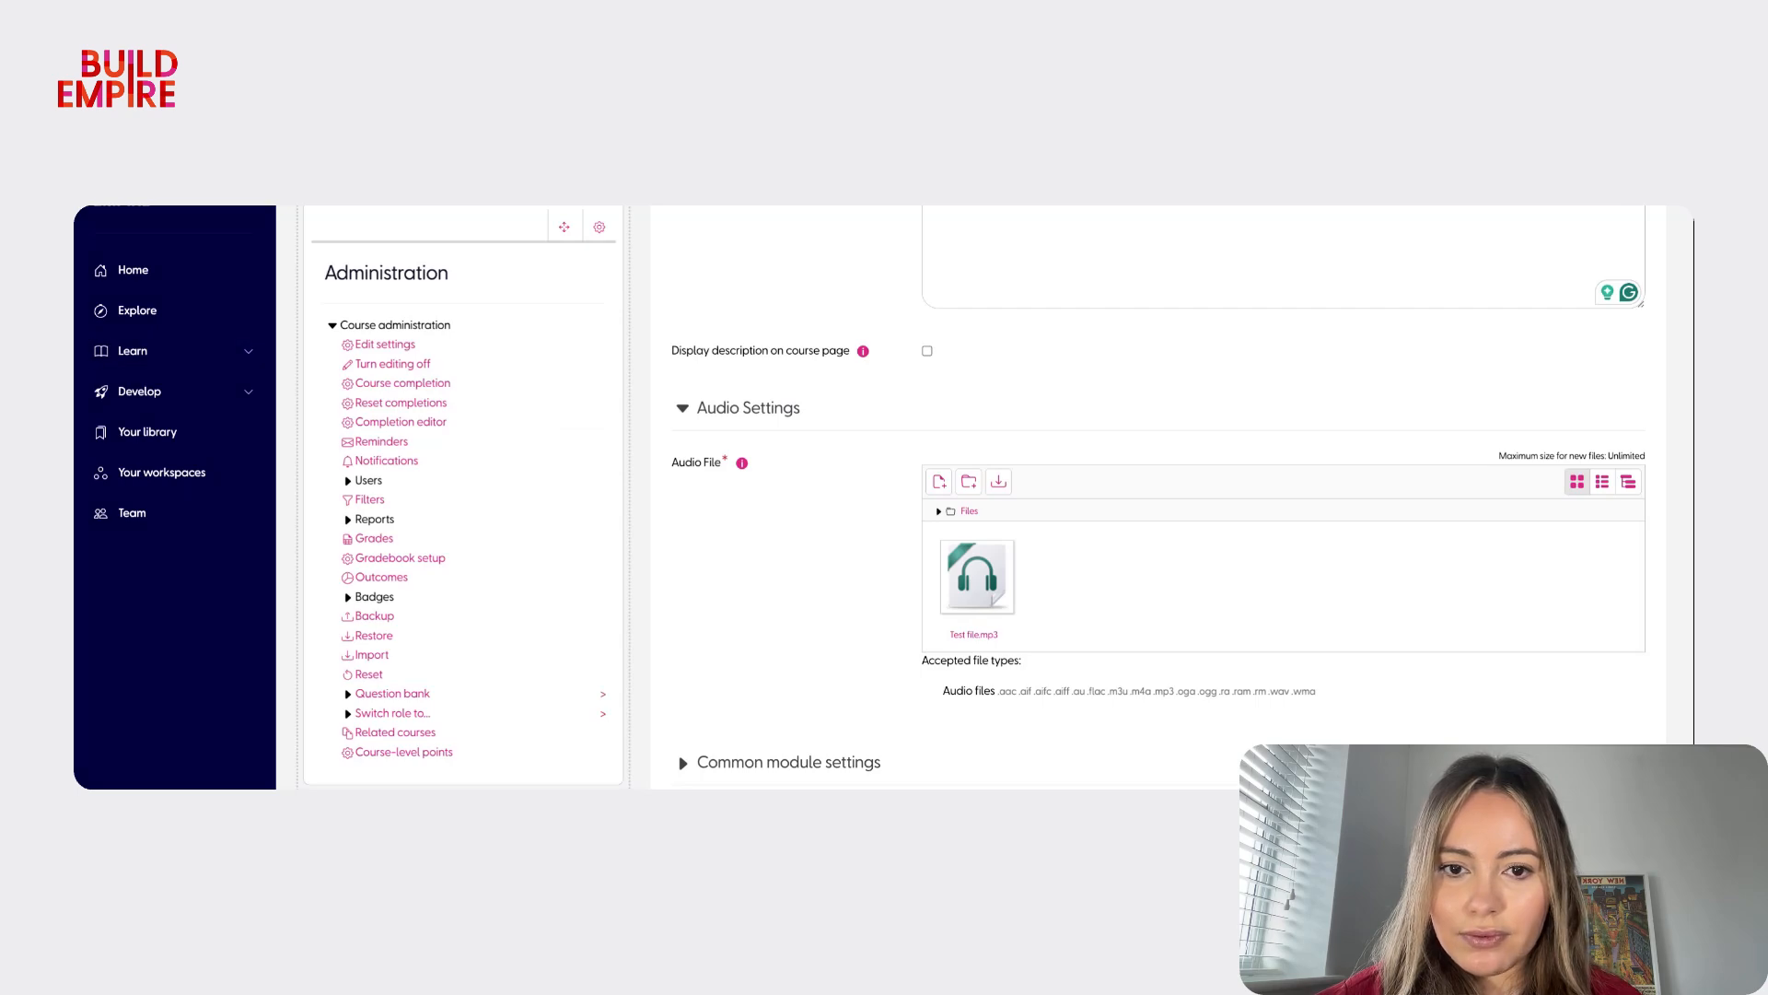
# - Review the audio activity's common module and access restriction settings down to the activity completion section
pyautogui.scroll(2, 994, 497)
pyautogui.scroll(-4, 995, 498)
pyautogui.click(868, 601)
pyautogui.scroll(-3, 829, 608)
pyautogui.click(797, 624)
pyautogui.scroll(-2, 796, 617)
pyautogui.click(794, 594)
pyautogui.scroll(-2, 1026, 636)
# - Make the audio complete when conditions are met, requiring a view and 100% listened, and save it to the course
pyautogui.click(1068, 520)
pyautogui.click(1236, 590)
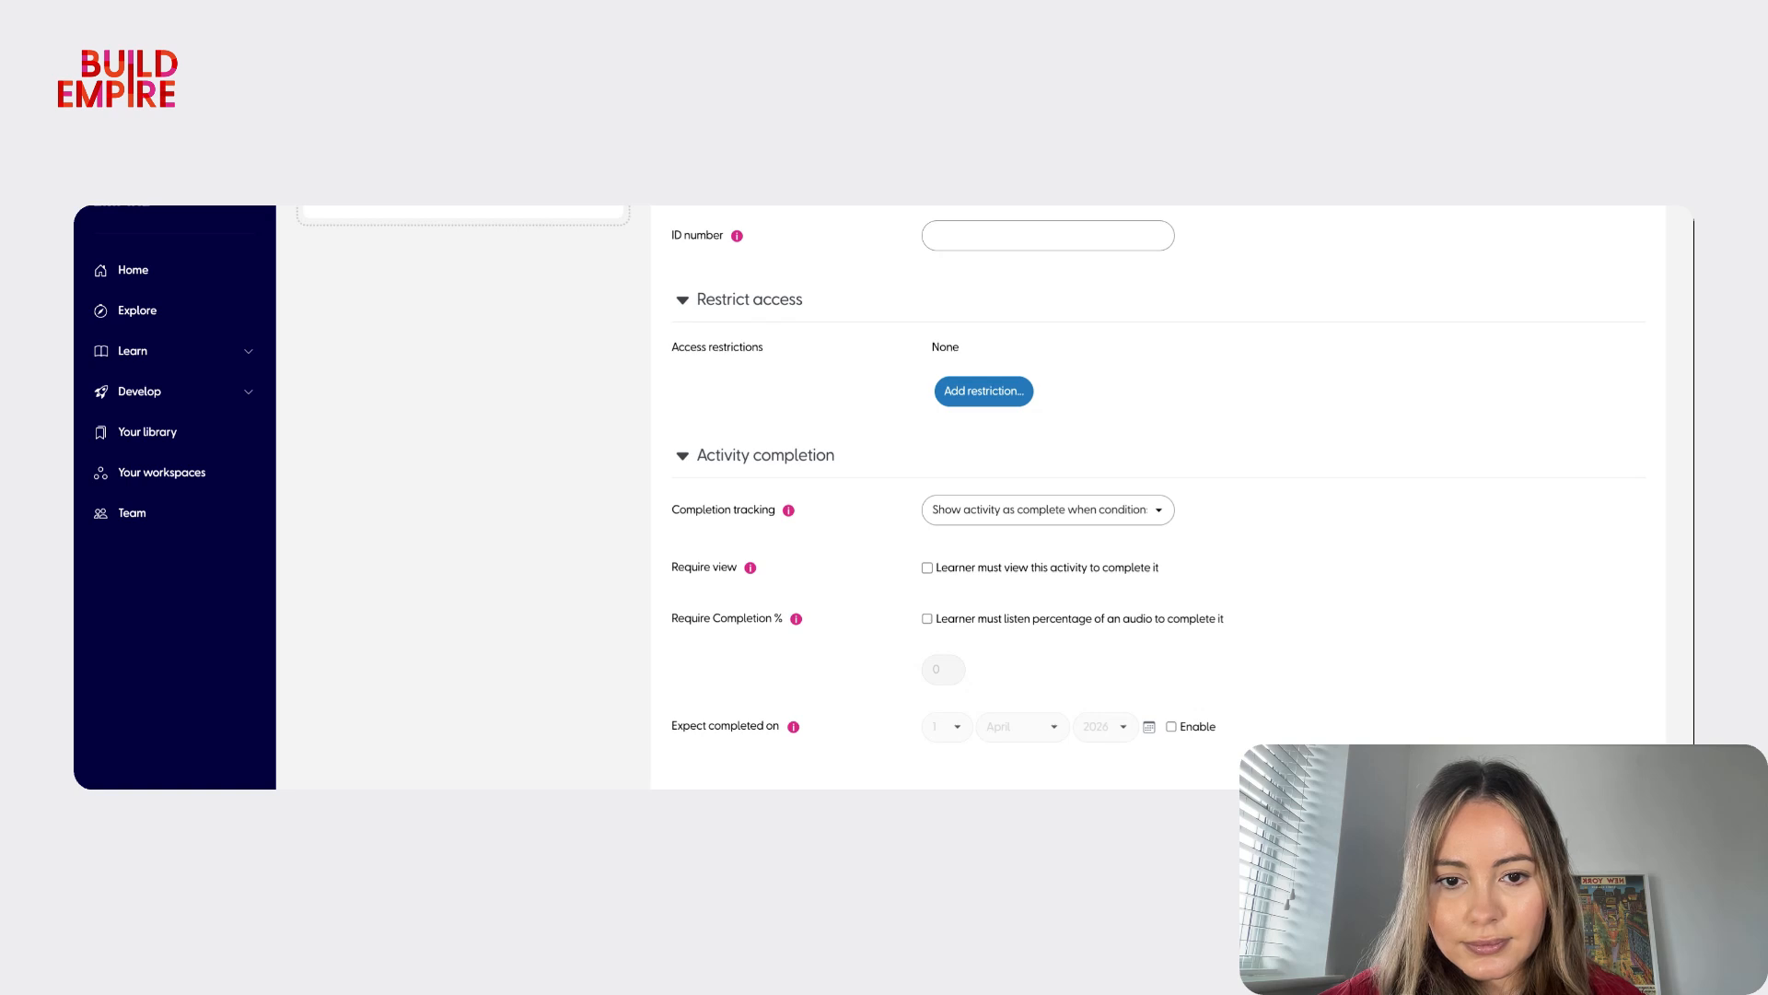
pyautogui.click(1125, 567)
pyautogui.click(1106, 621)
pyautogui.press('Tab')
pyautogui.write('100')
pyautogui.scroll(-3, 1109, 677)
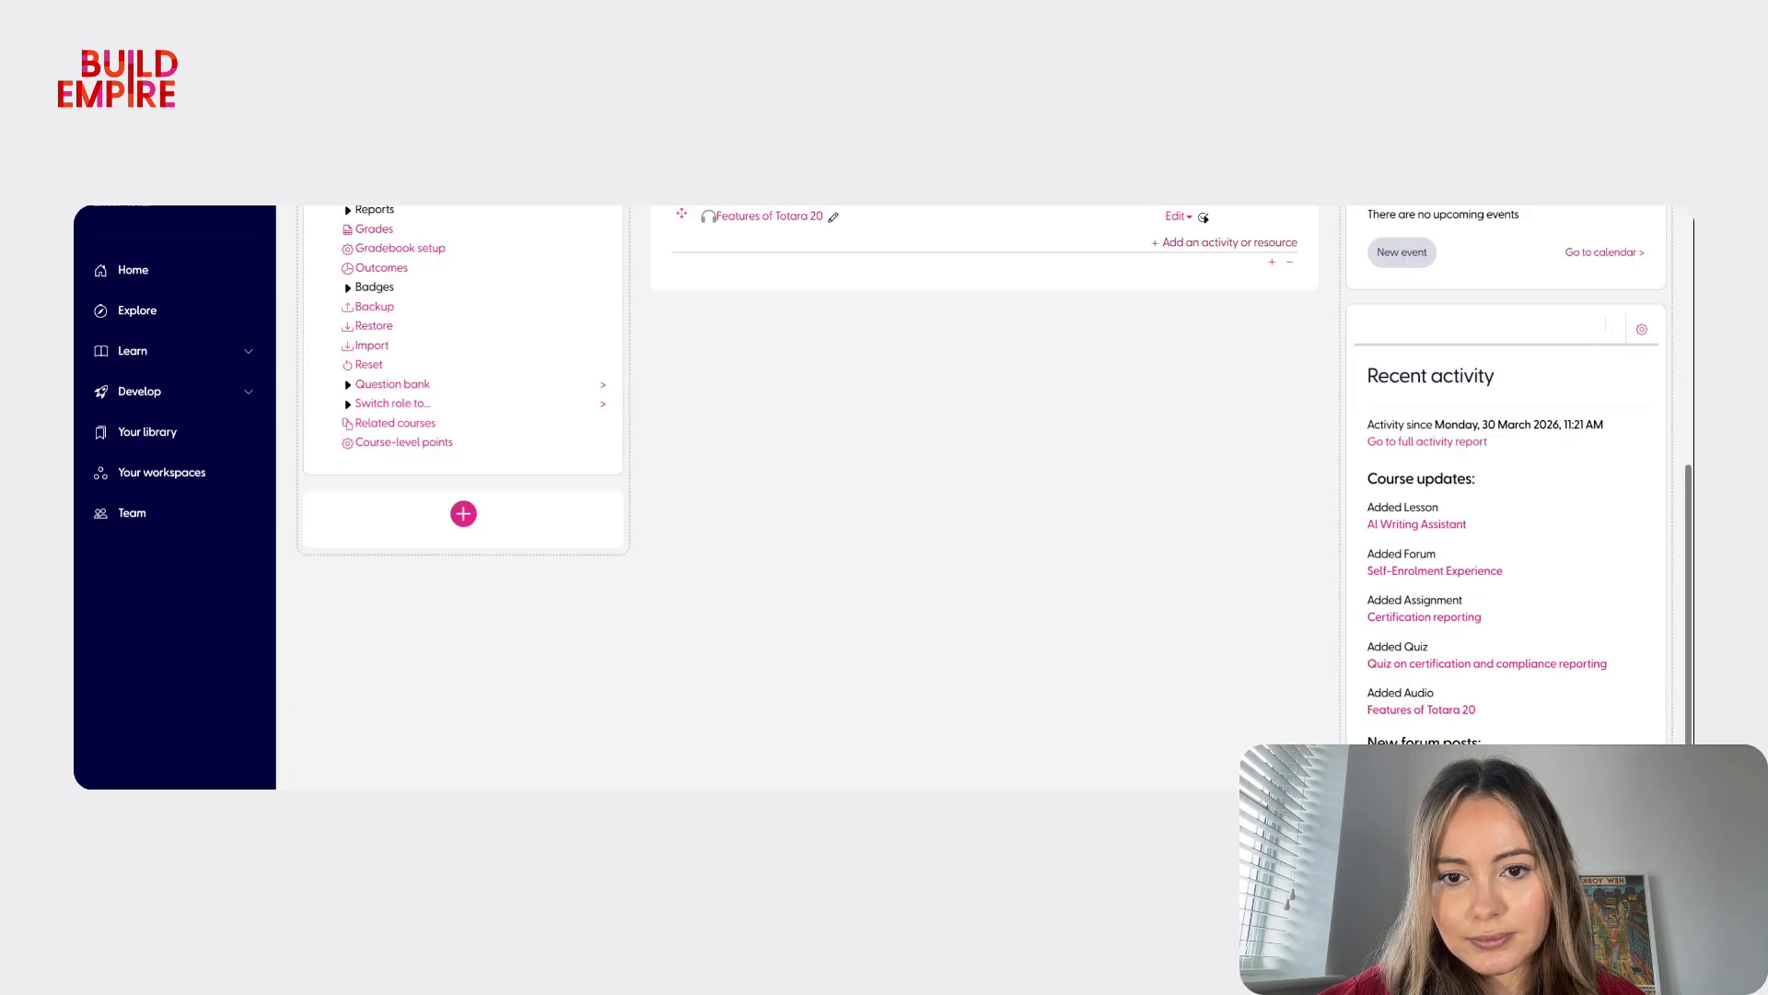
# - Open the "Welcome to Totara 20 Basics" post in the course announcements and read it
pyautogui.scroll(5, 986, 497)
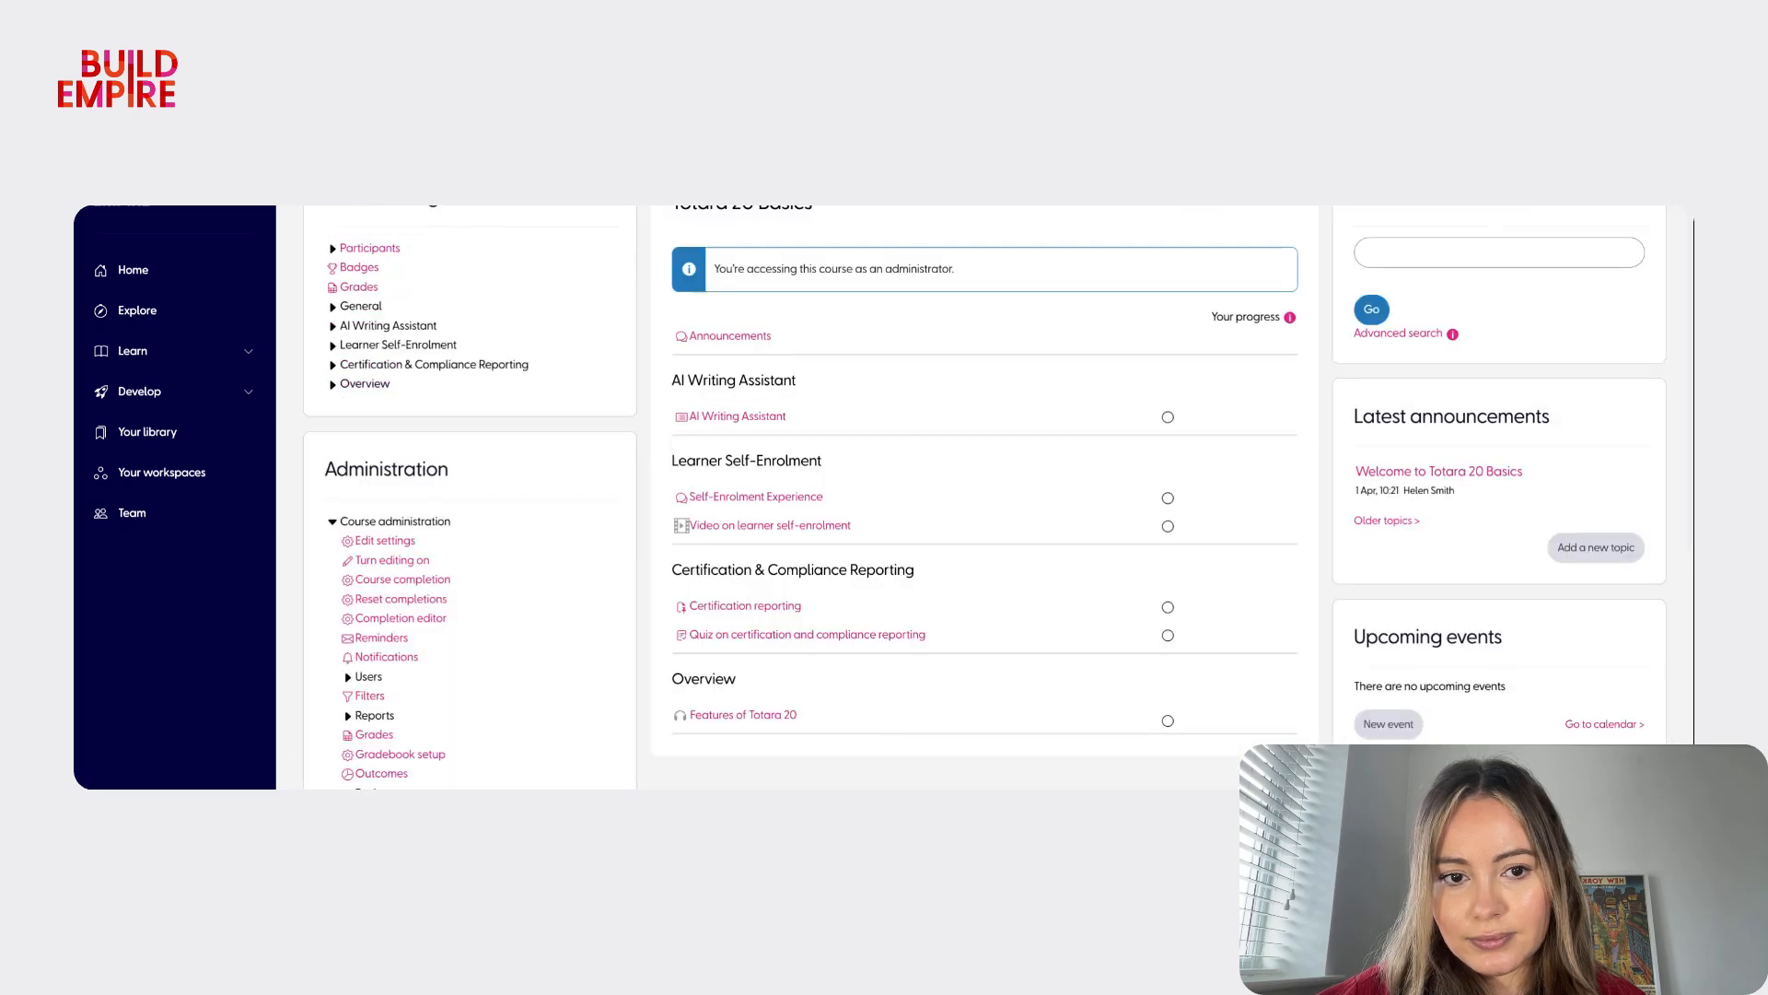
pyautogui.click(725, 337)
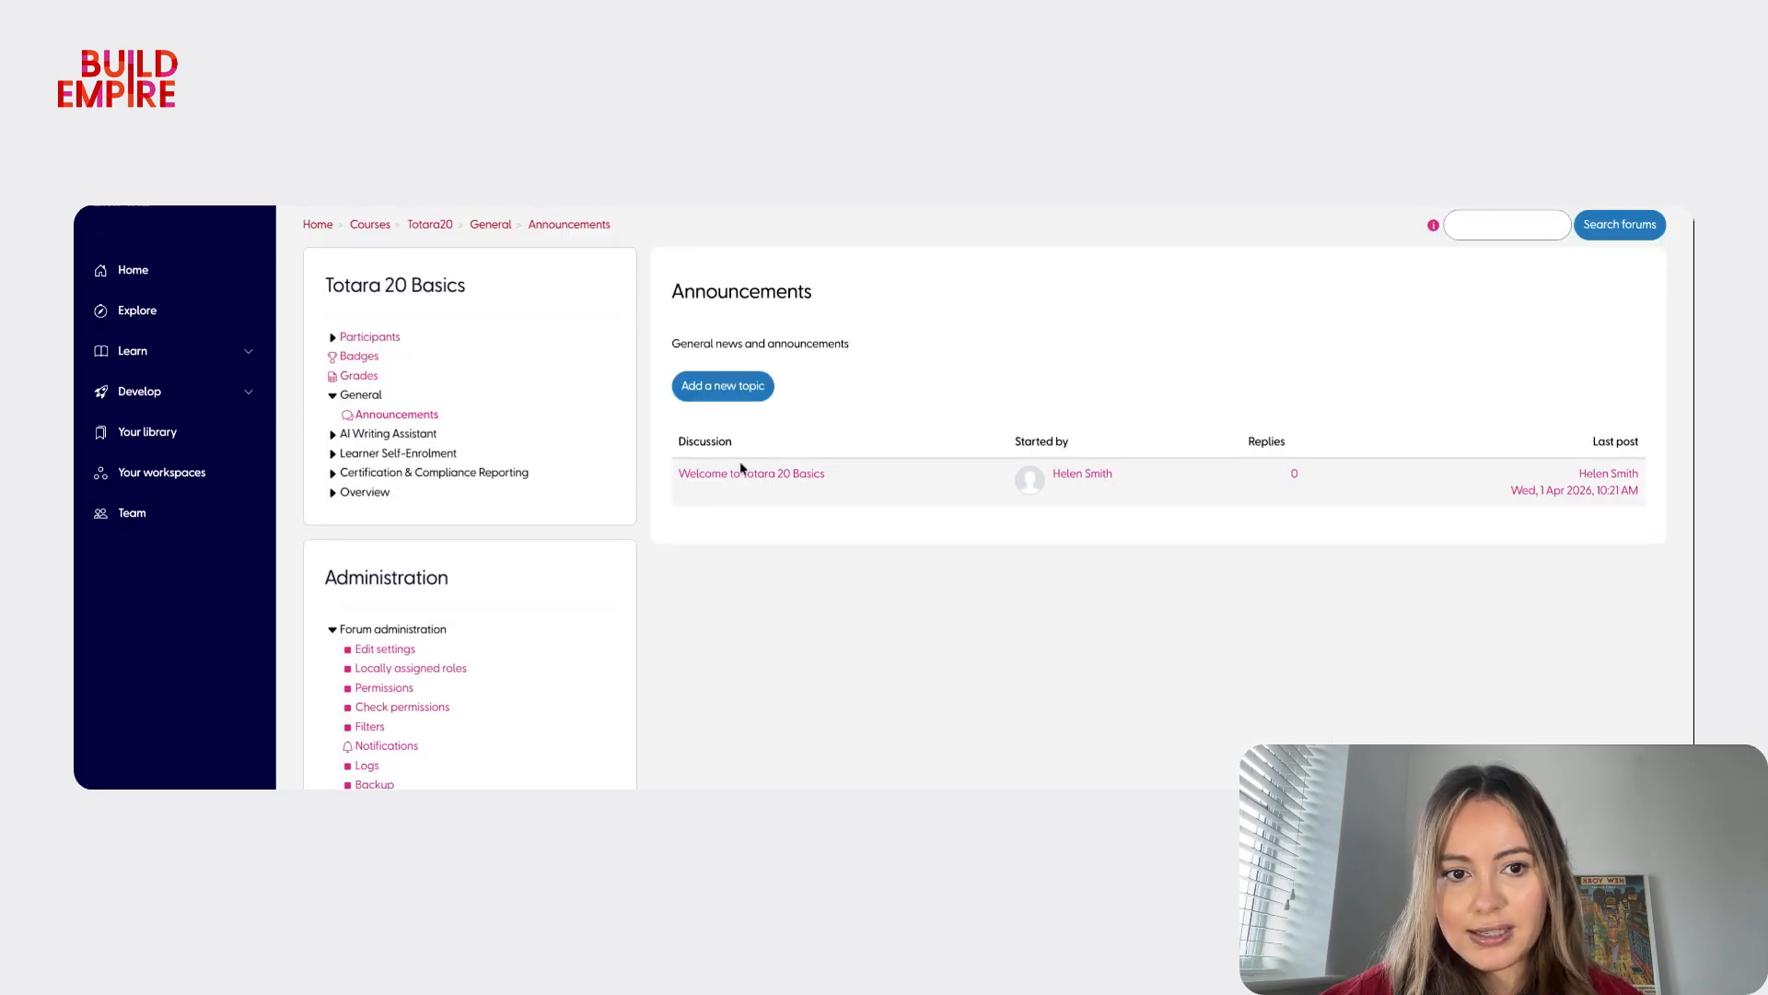
pyautogui.click(744, 474)
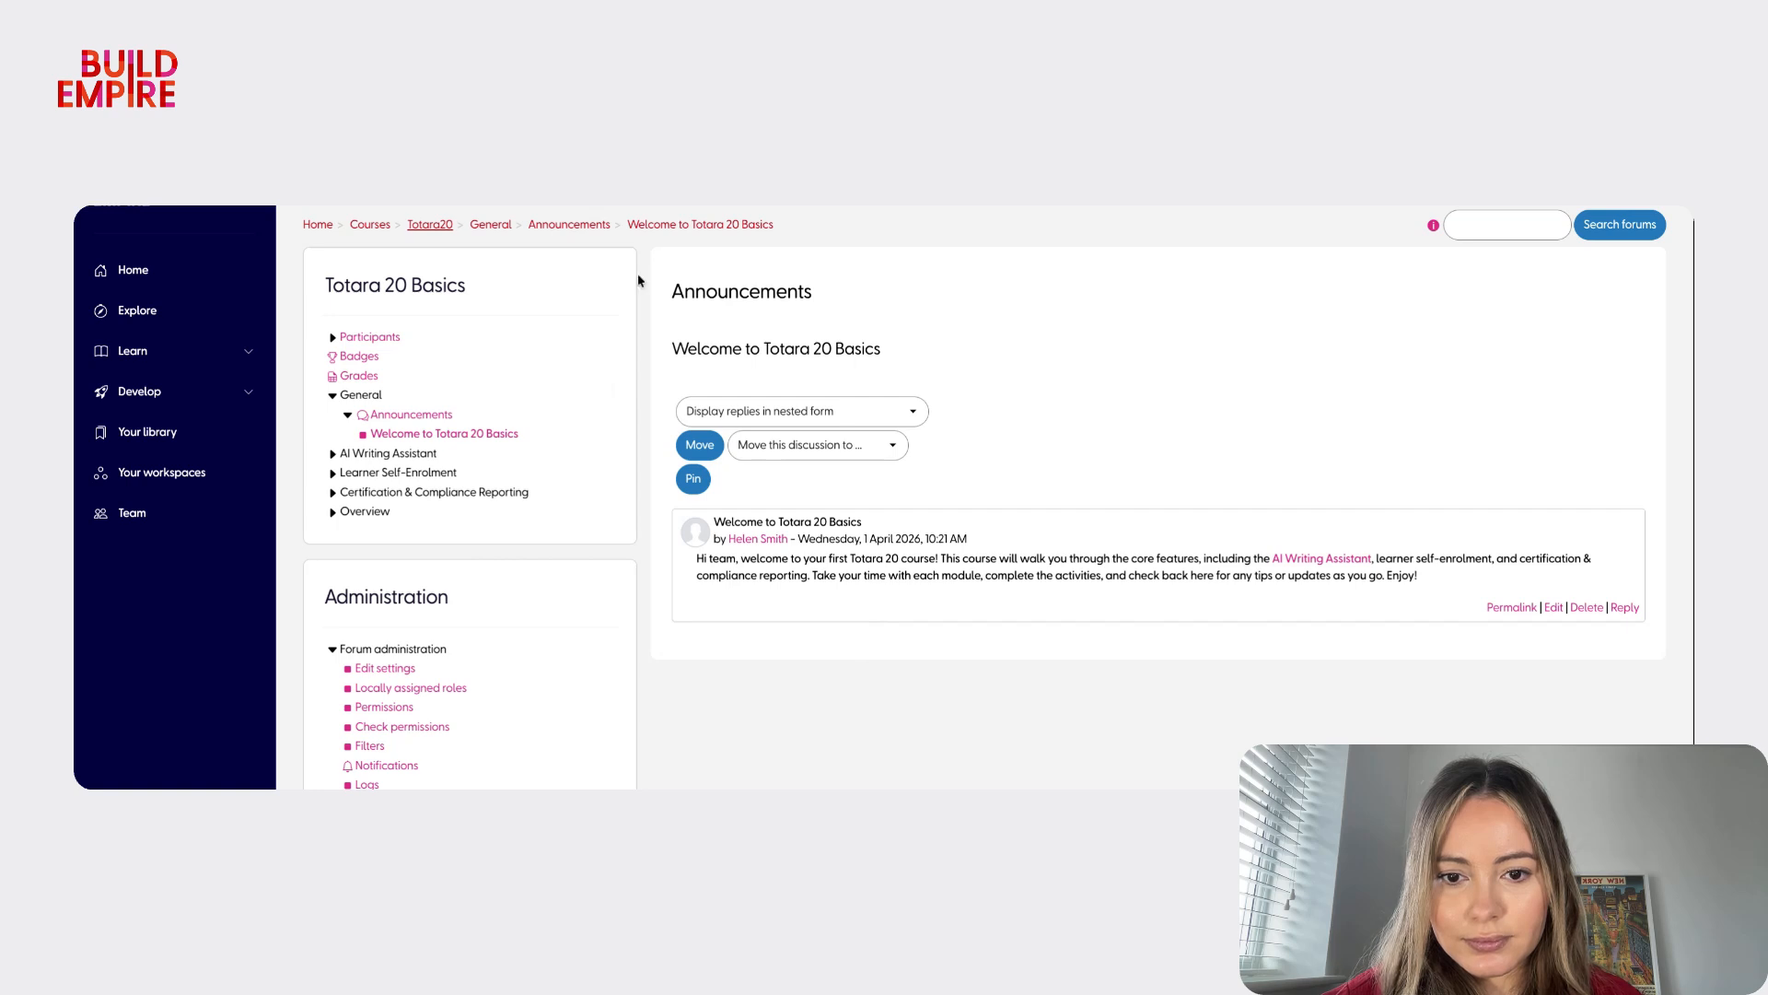
# - Check the Self-Enrolment Experience forum and the "Video on learner self-enrolment" activity from the course page
pyautogui.scroll(-1, 782, 505)
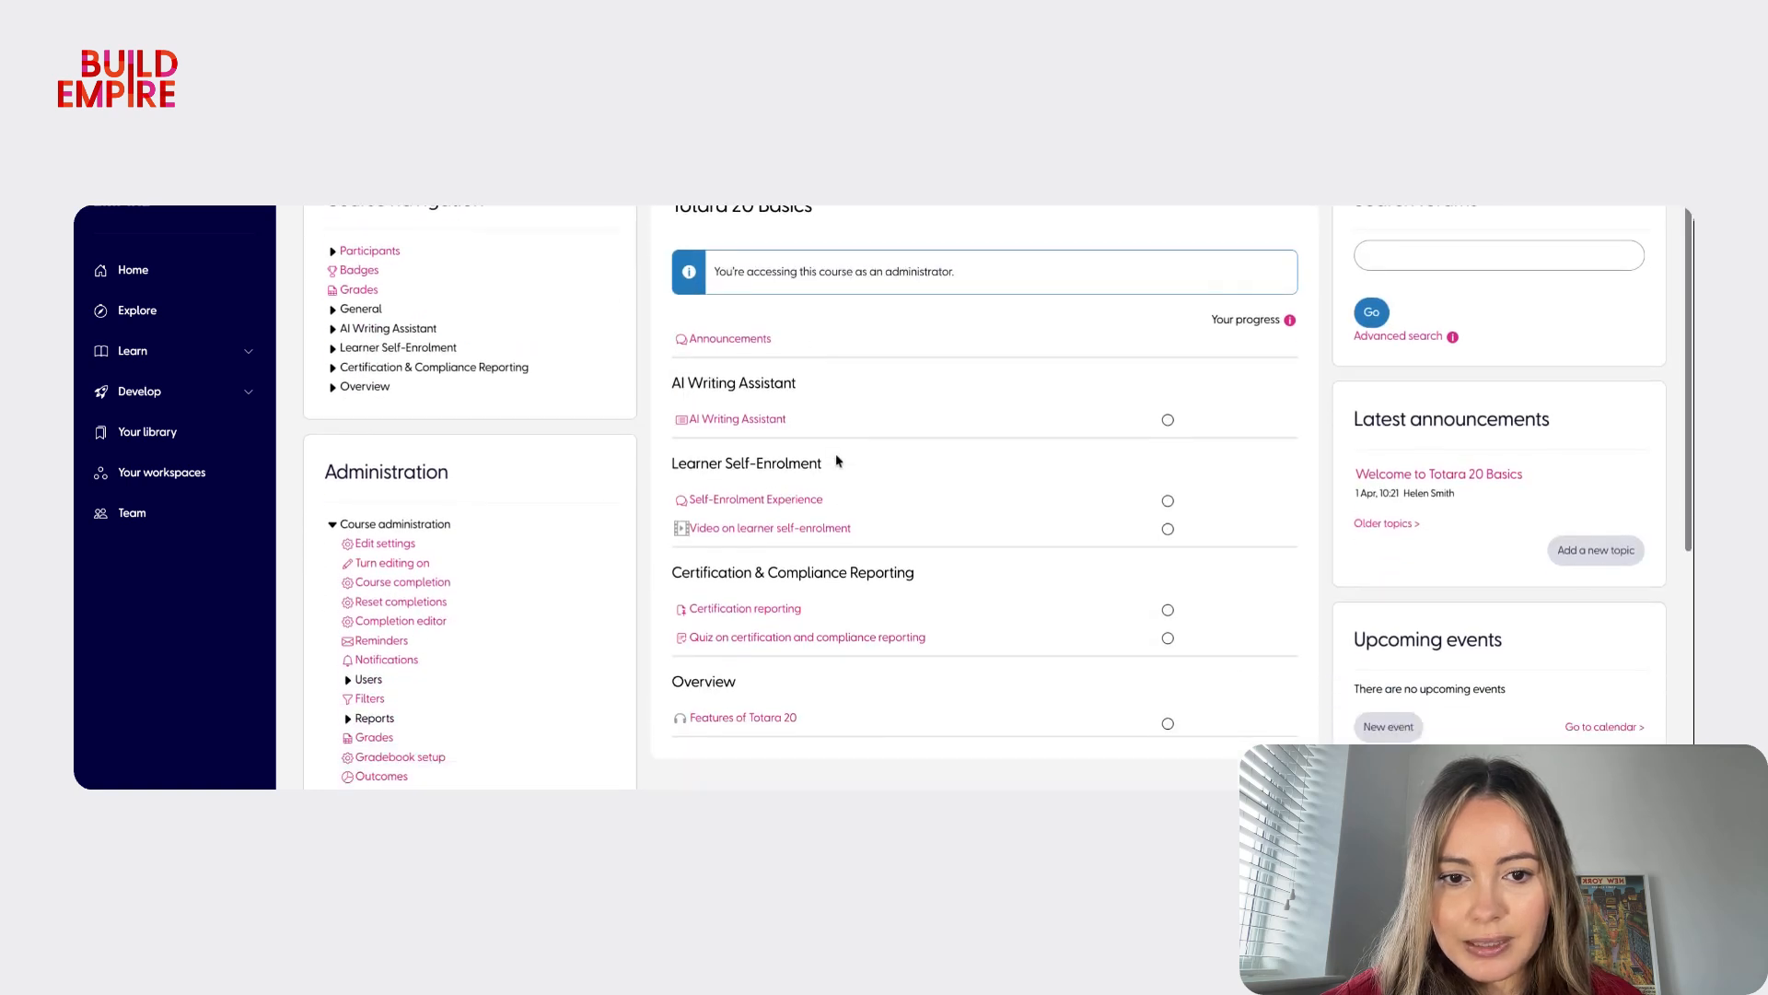
pyautogui.click(782, 501)
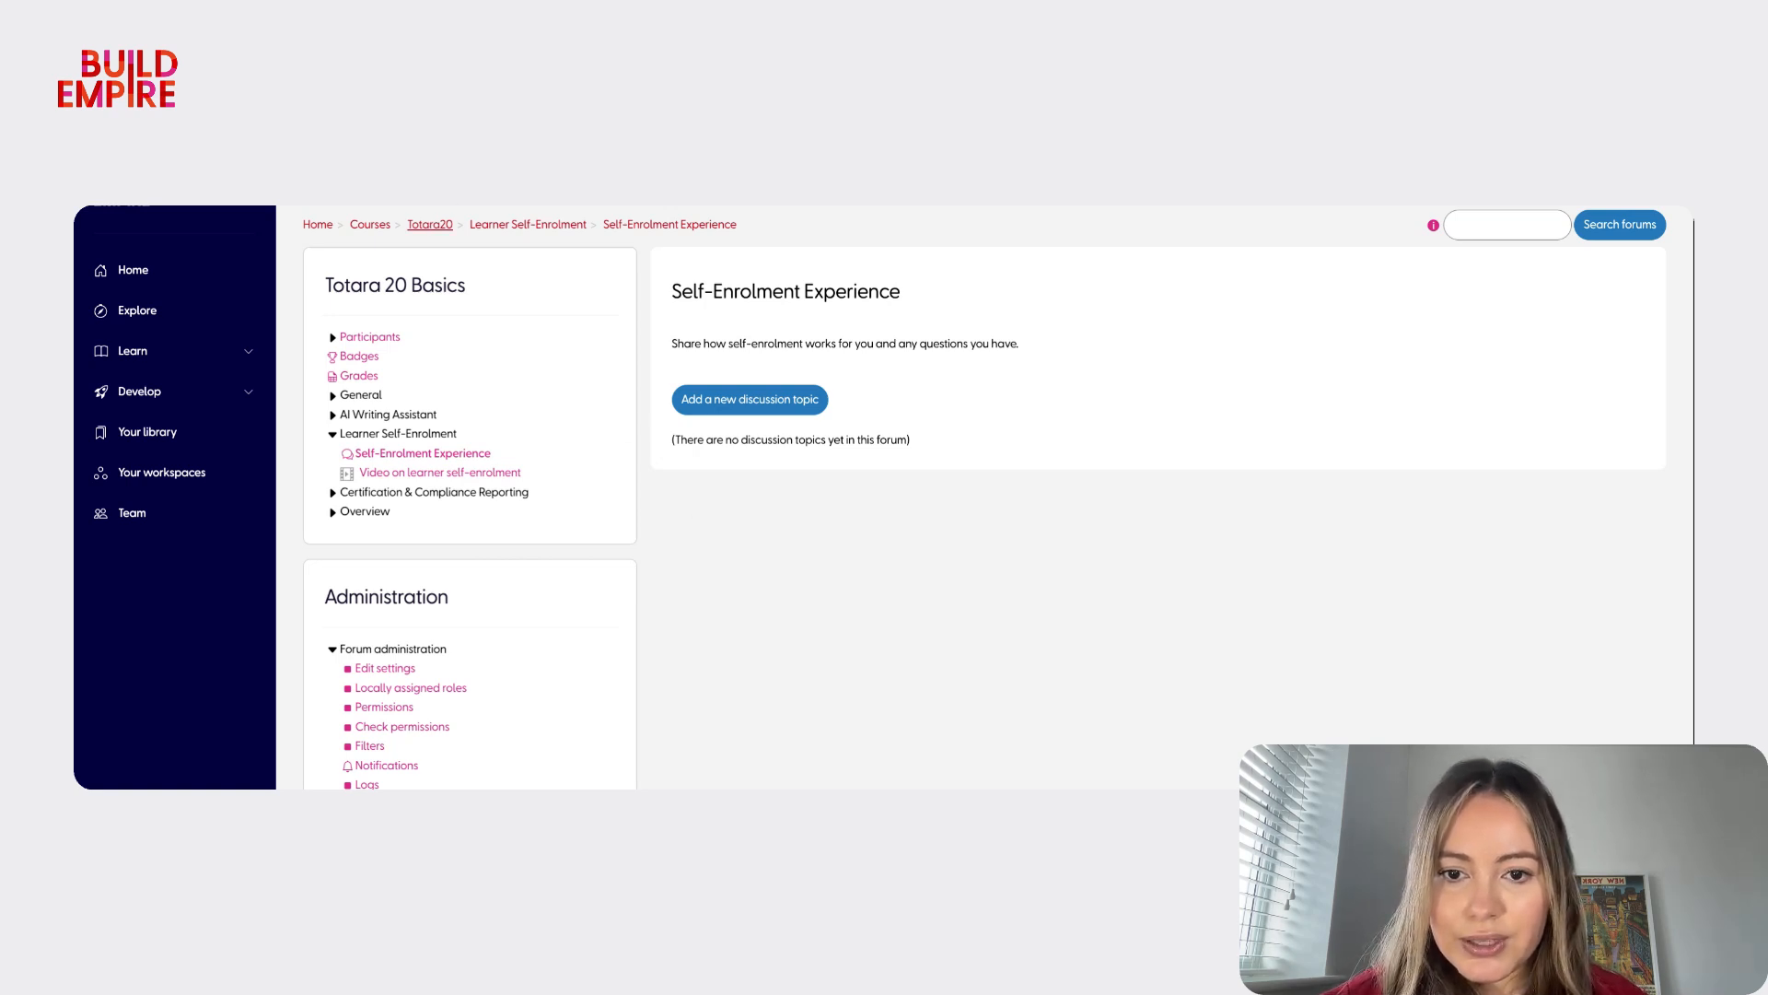
pyautogui.click(447, 227)
pyautogui.scroll(-1, 659, 446)
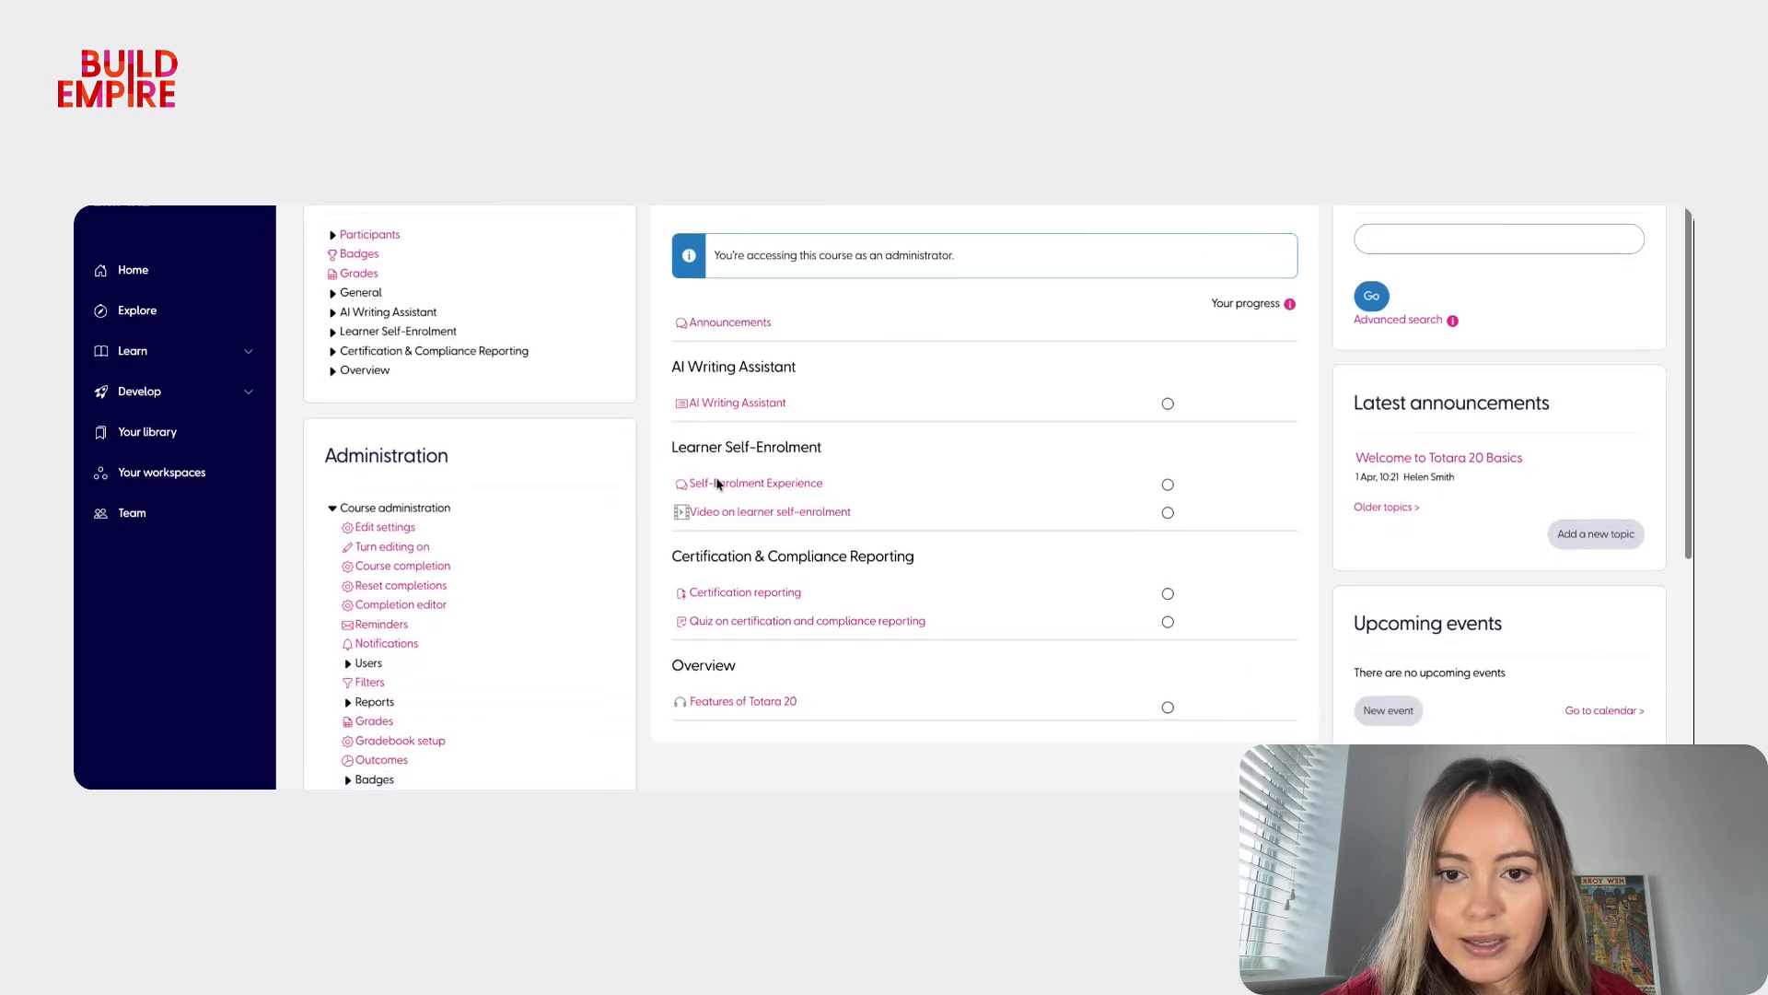
pyautogui.click(778, 516)
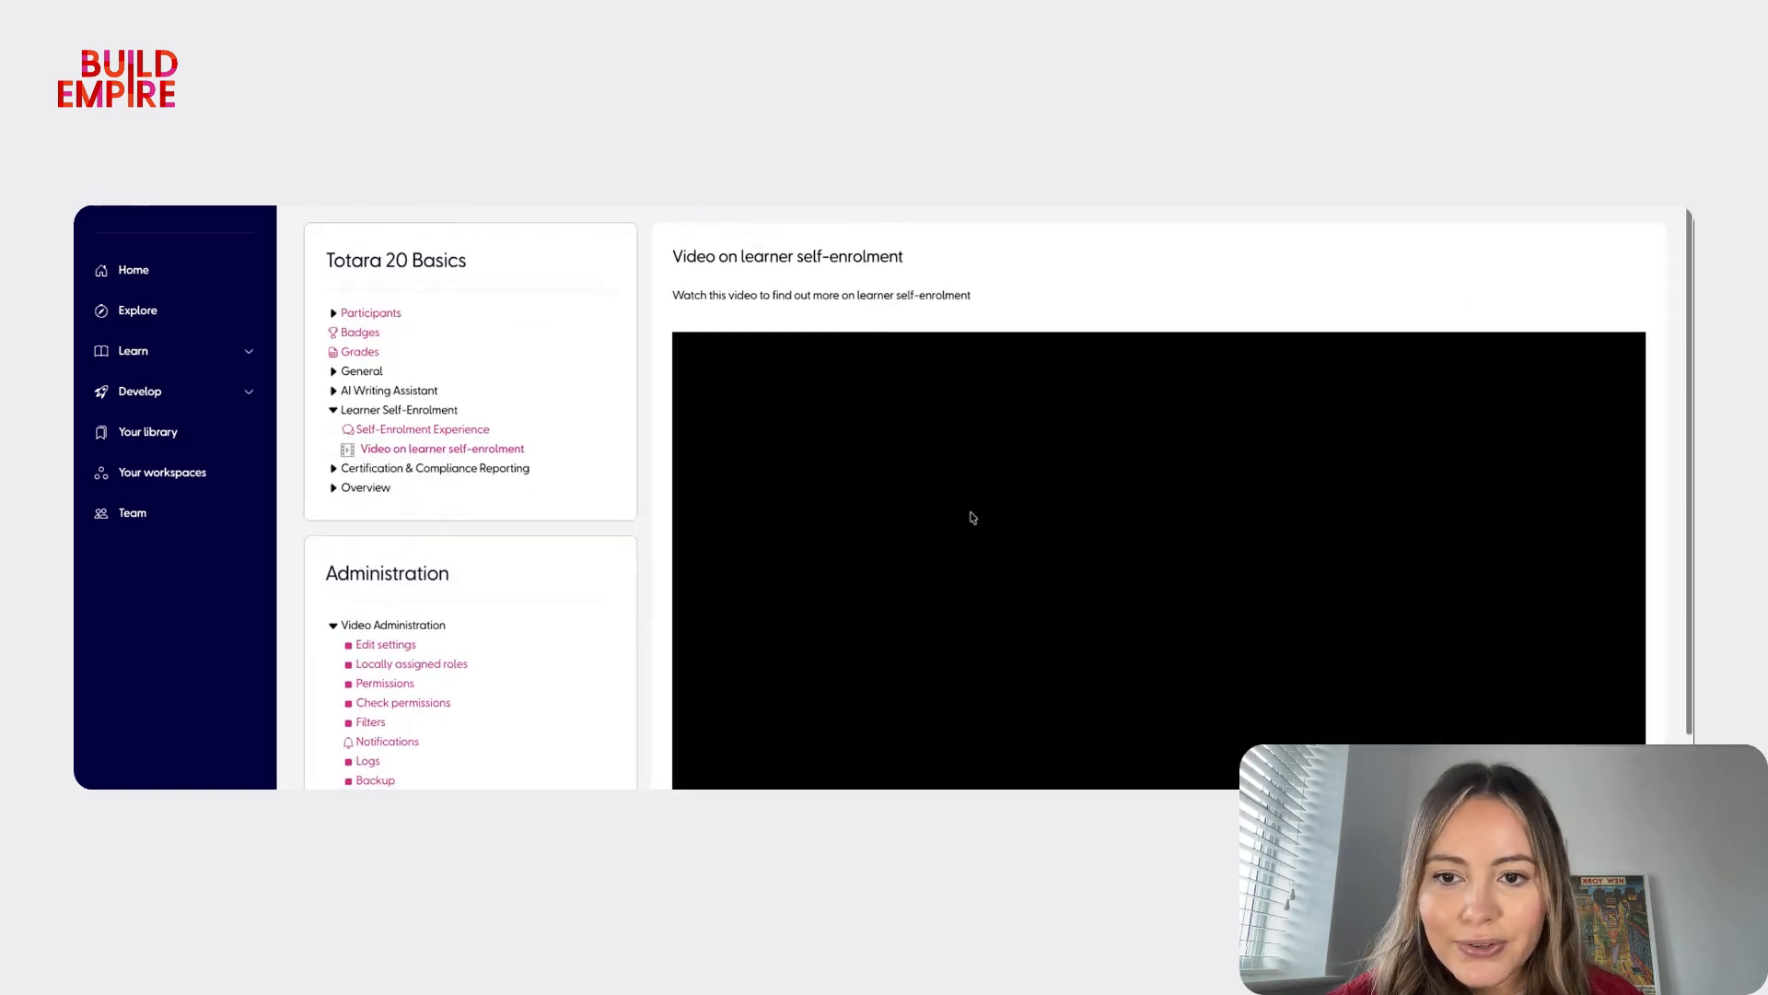
pyautogui.scroll(-2, 972, 519)
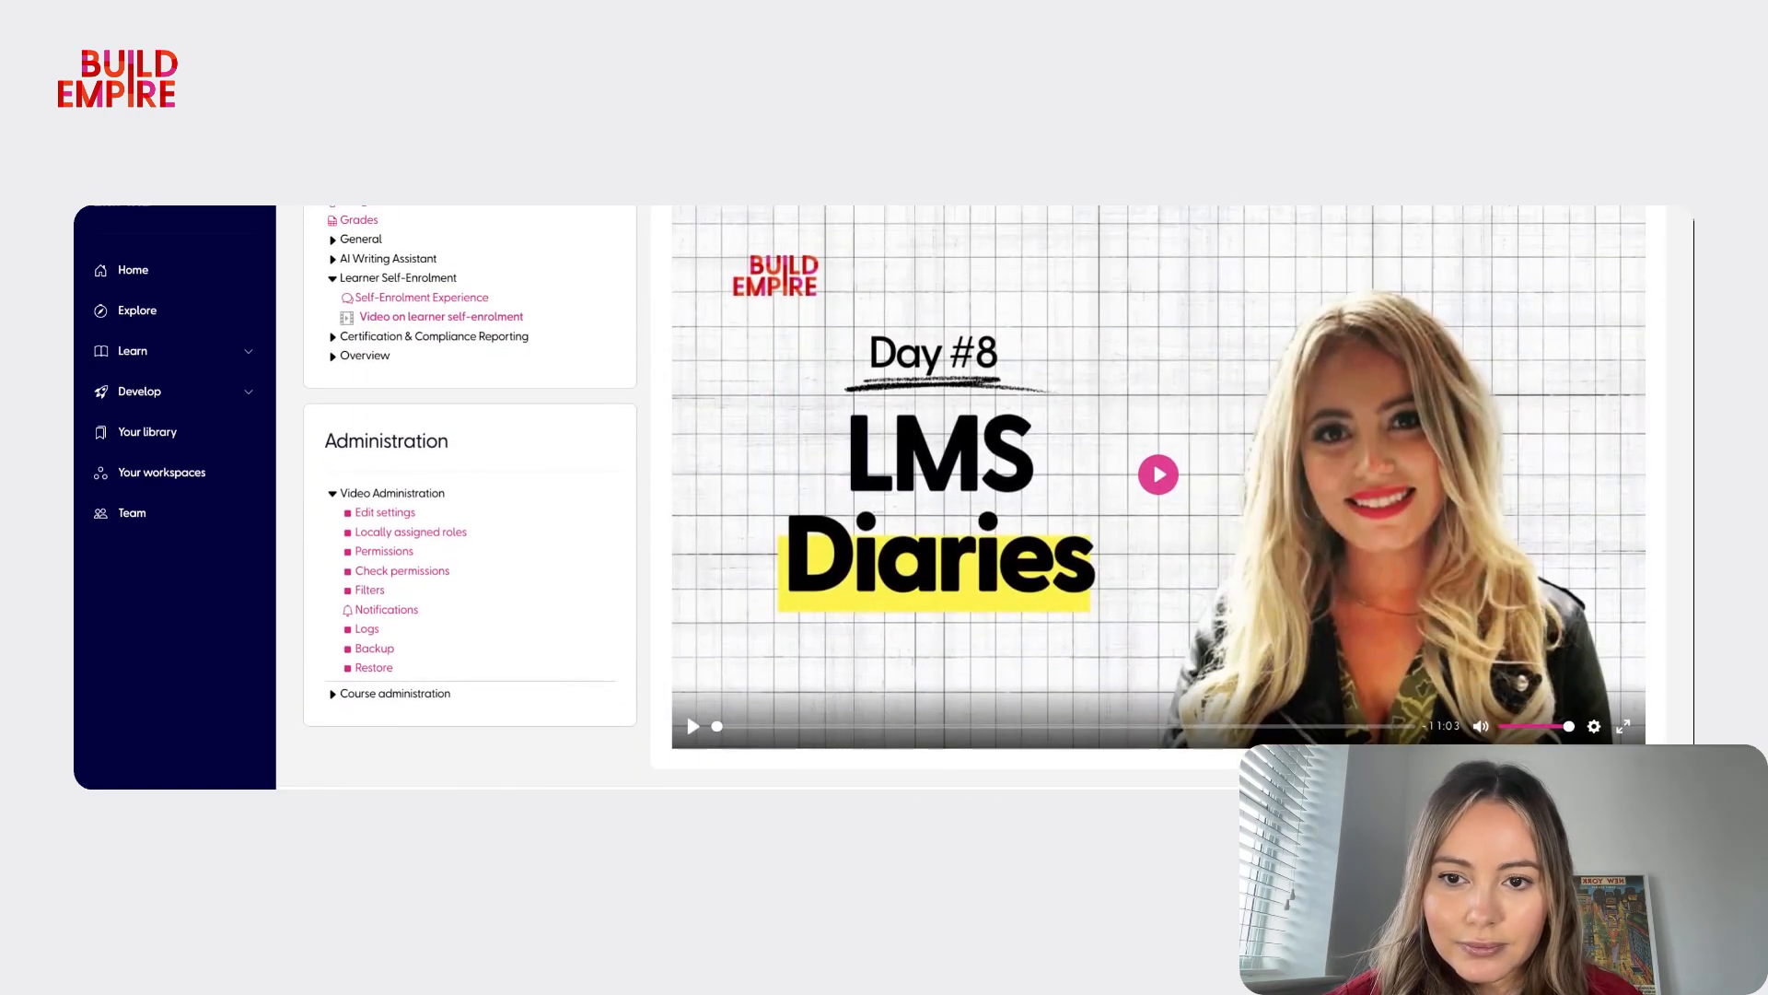
pyautogui.scroll(2, 998, 493)
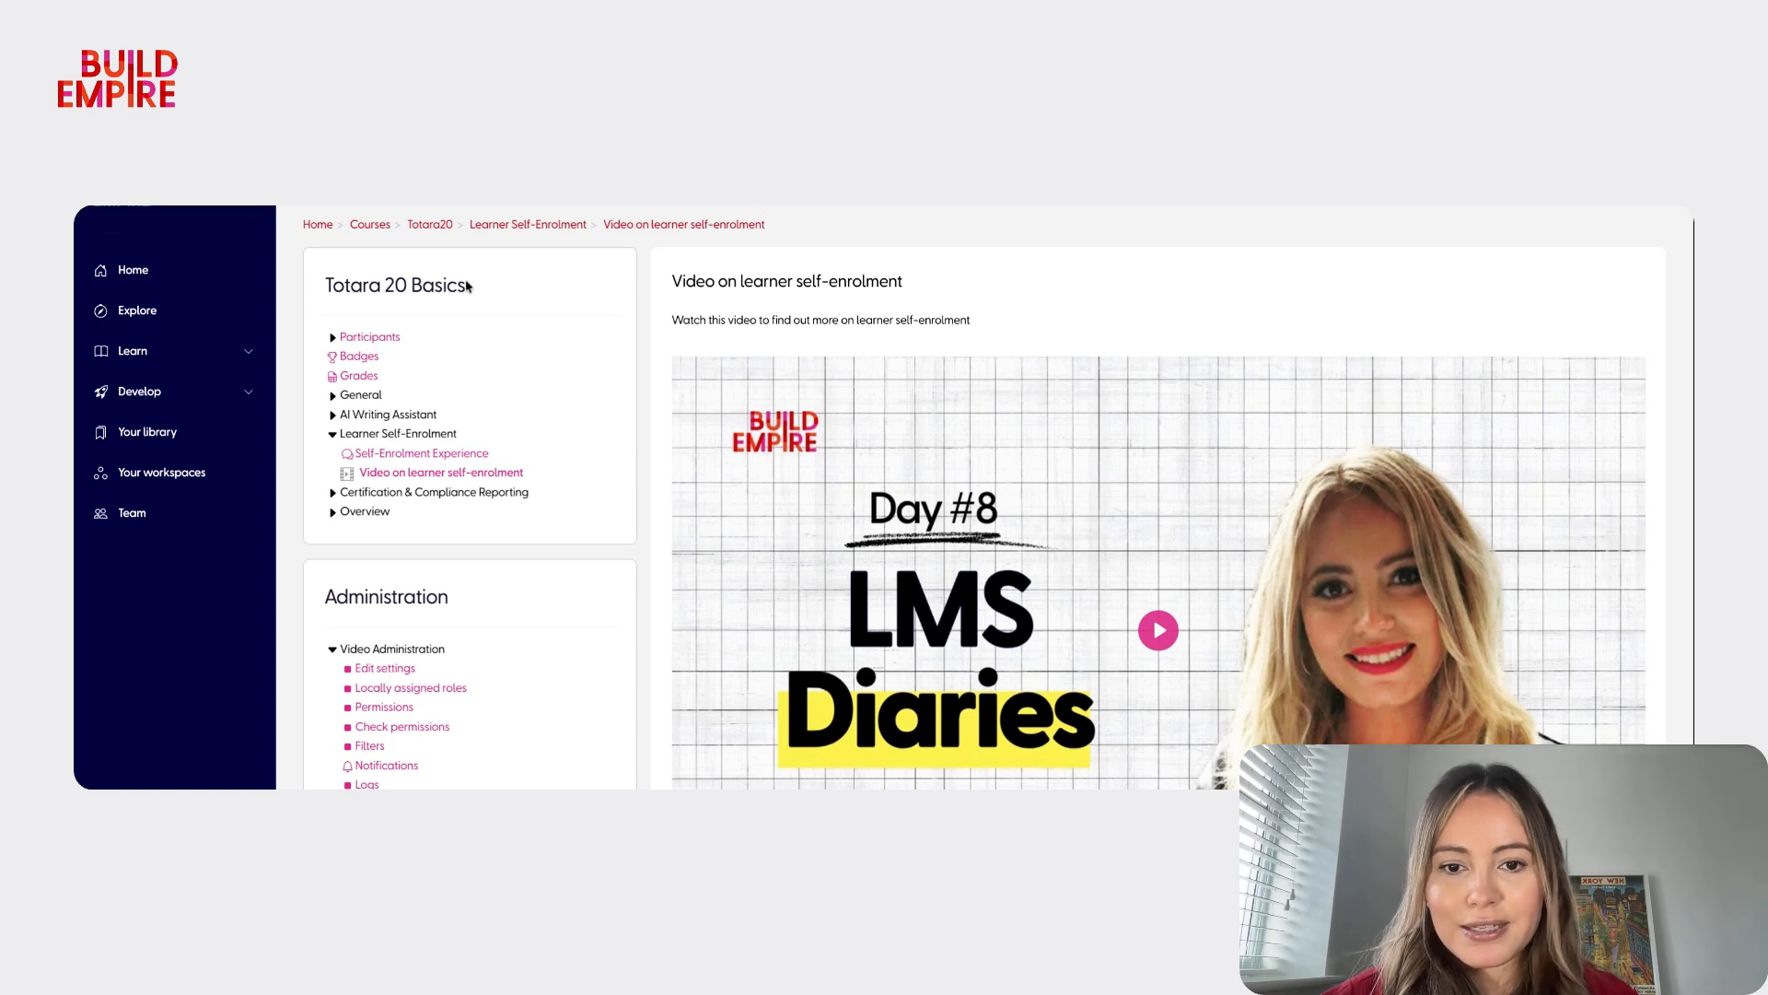
pyautogui.click(426, 232)
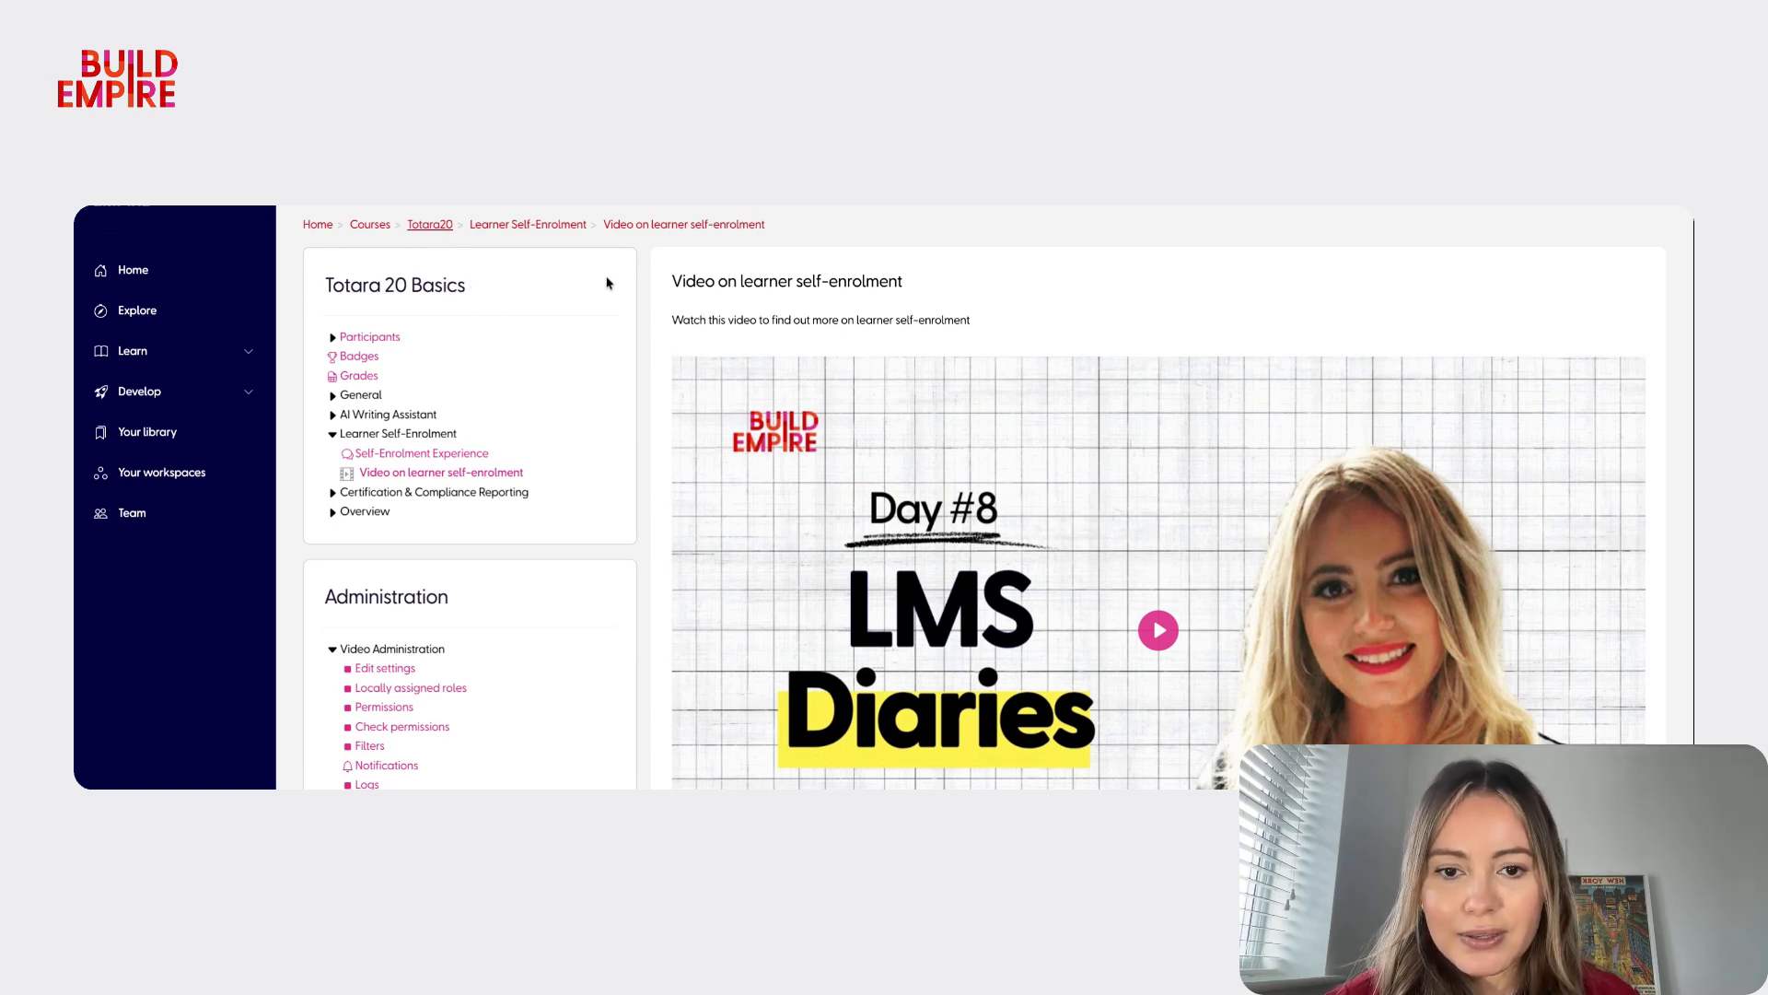
# - Check the Certification reporting assignment and the preview of the quiz on certification and compliance reporting
pyautogui.scroll(-3, 651, 399)
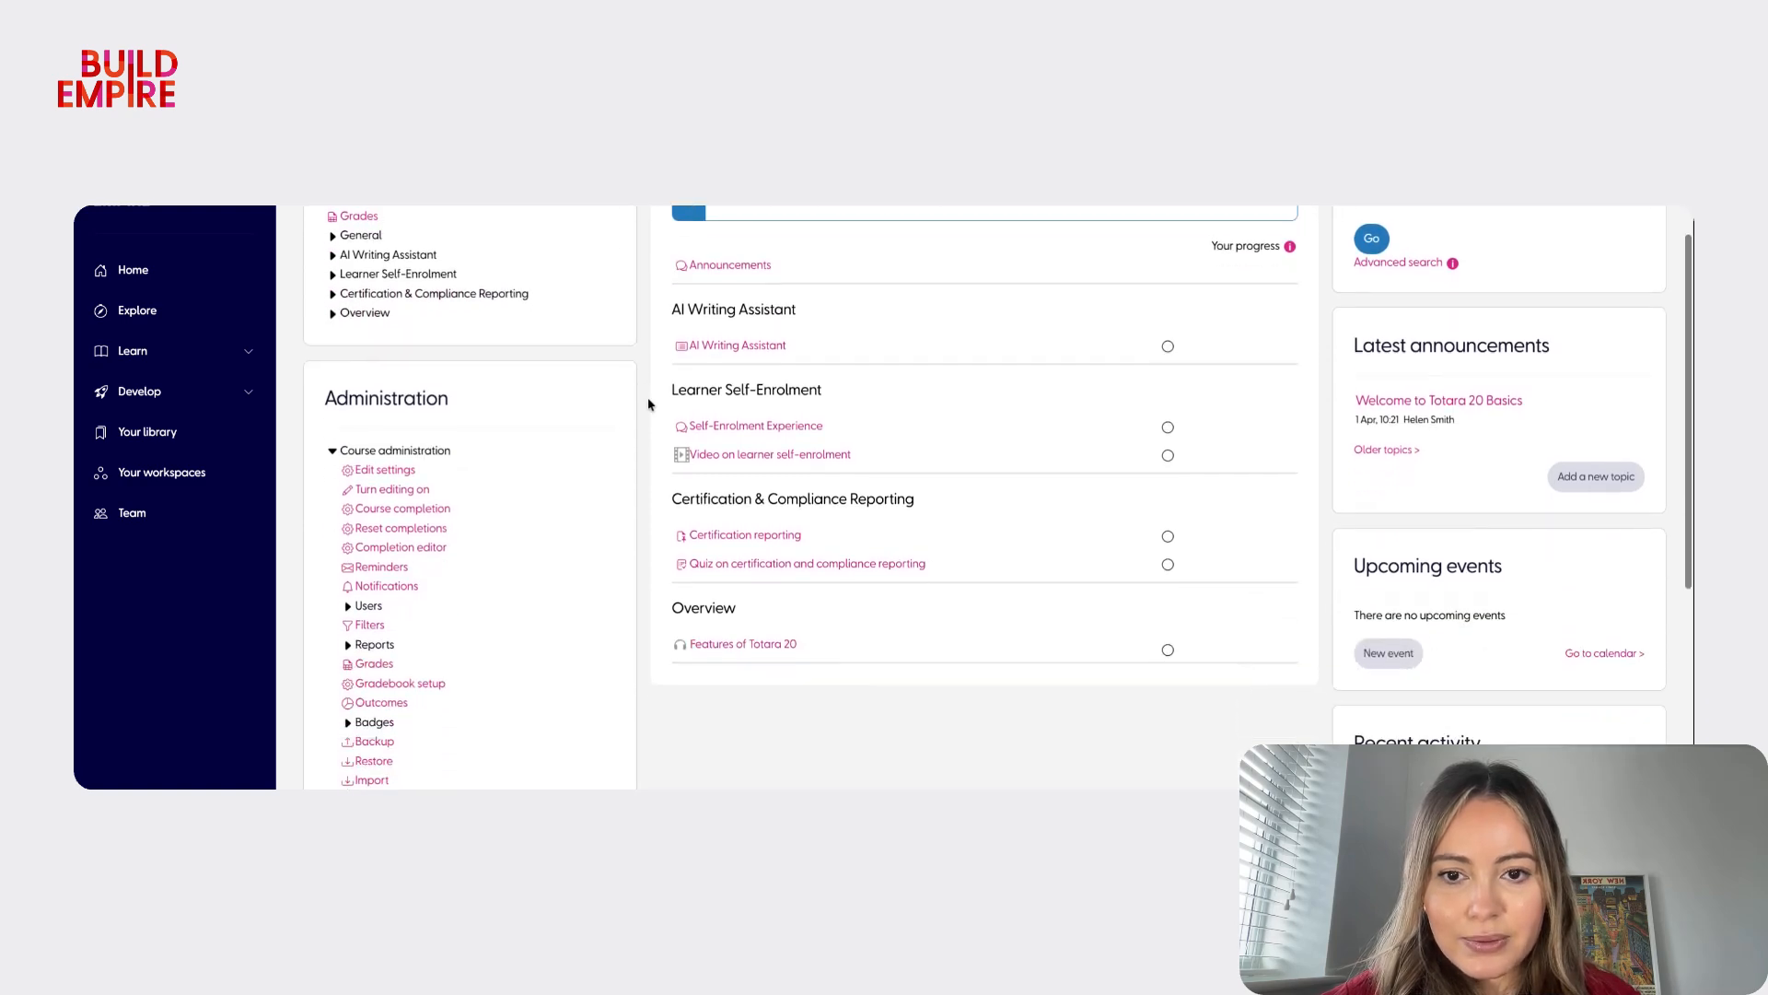
pyautogui.click(790, 532)
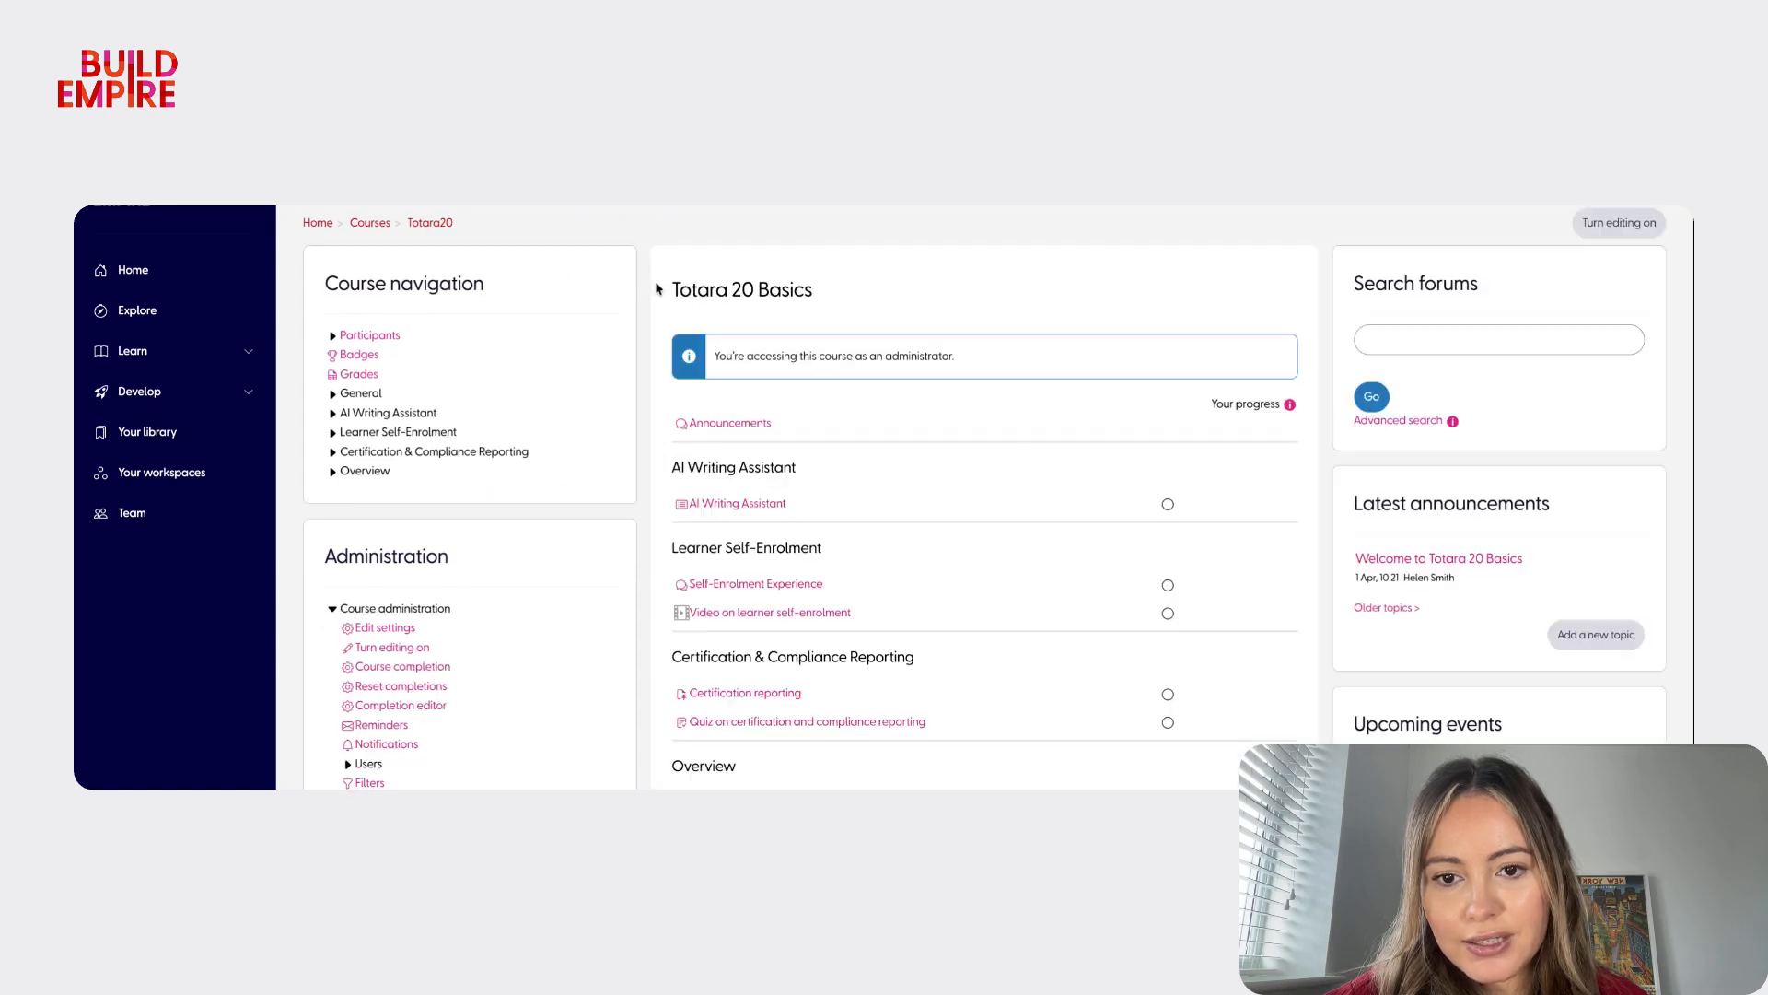
pyautogui.scroll(-3, 714, 559)
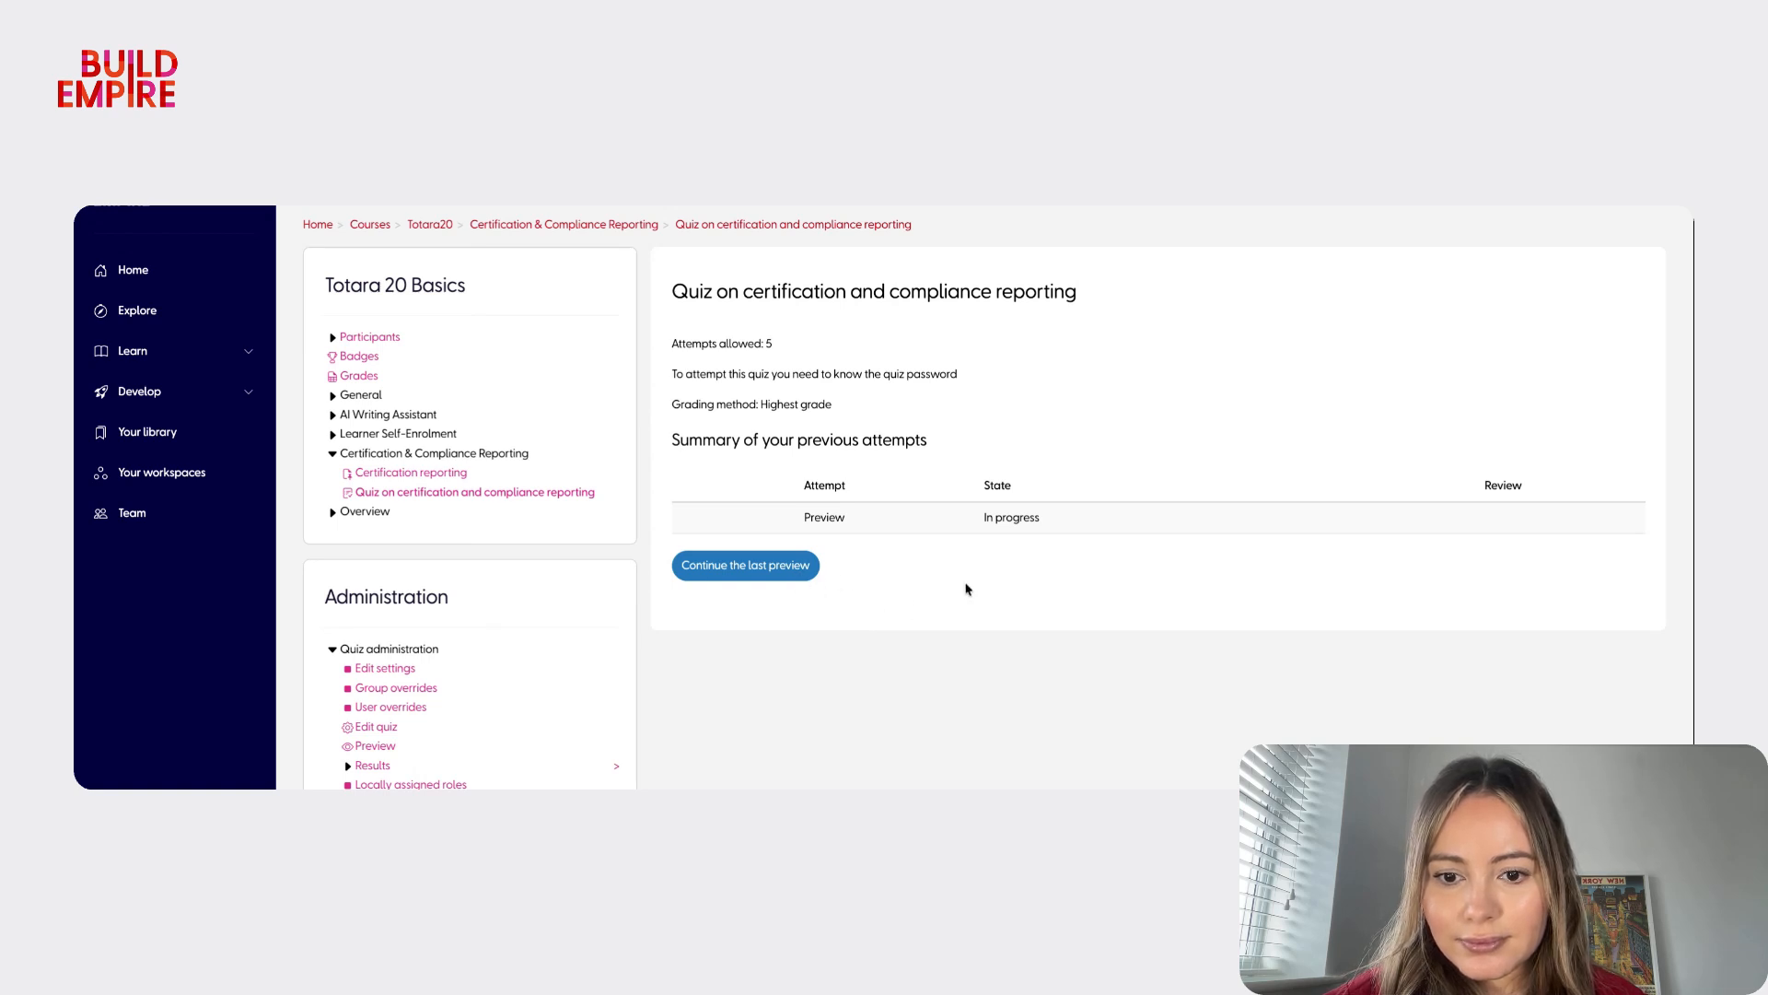
pyautogui.click(986, 536)
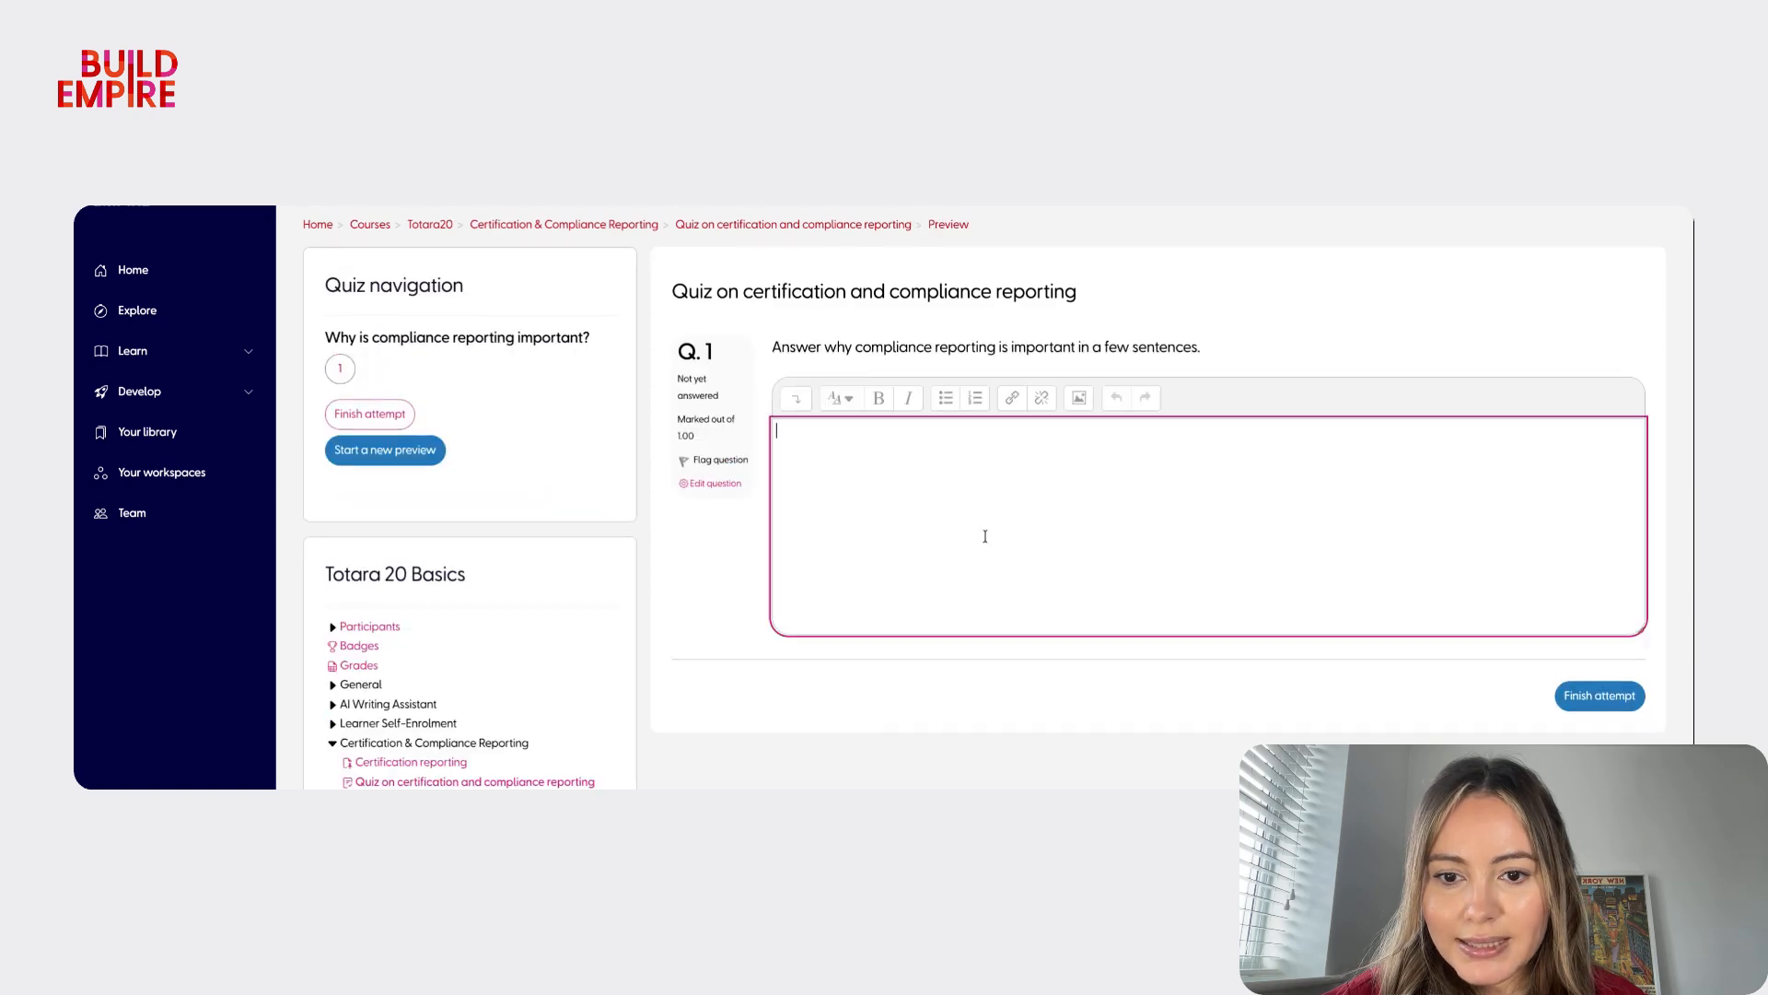
pyautogui.click(1018, 663)
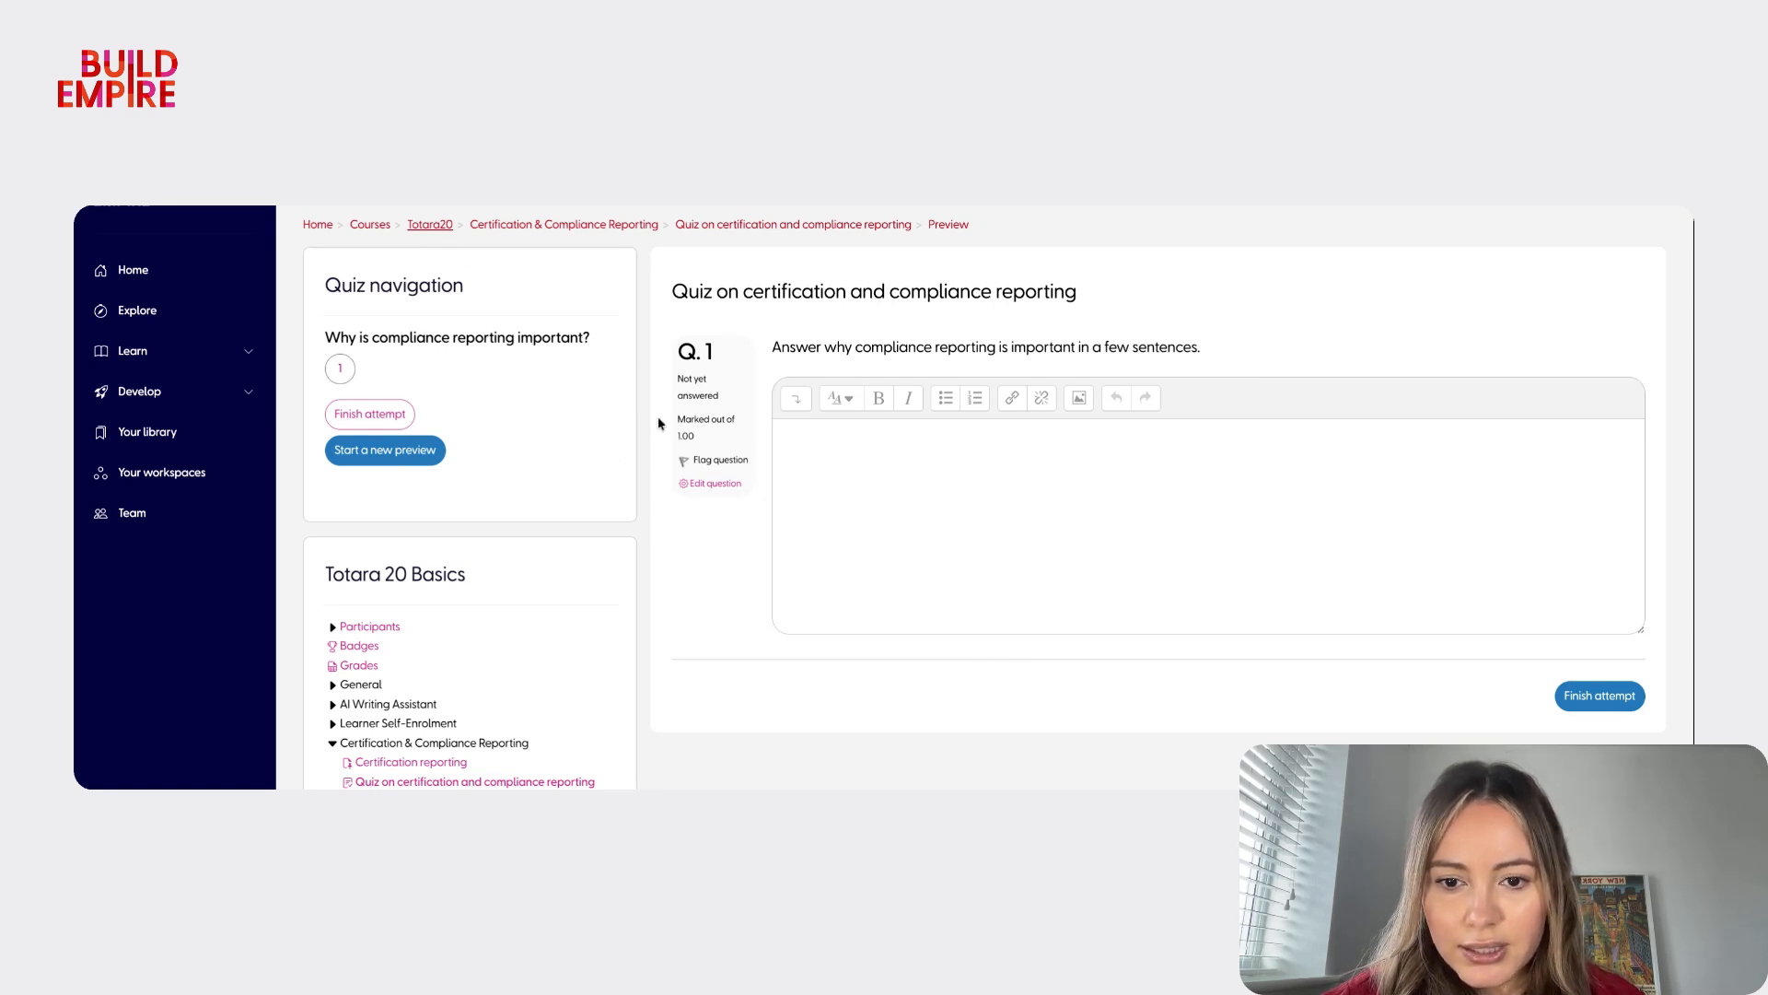
# - Open the "Features of Totara 20" audio activity in the Overview section, play a few seconds of it and pause it
pyautogui.scroll(-2, 859, 675)
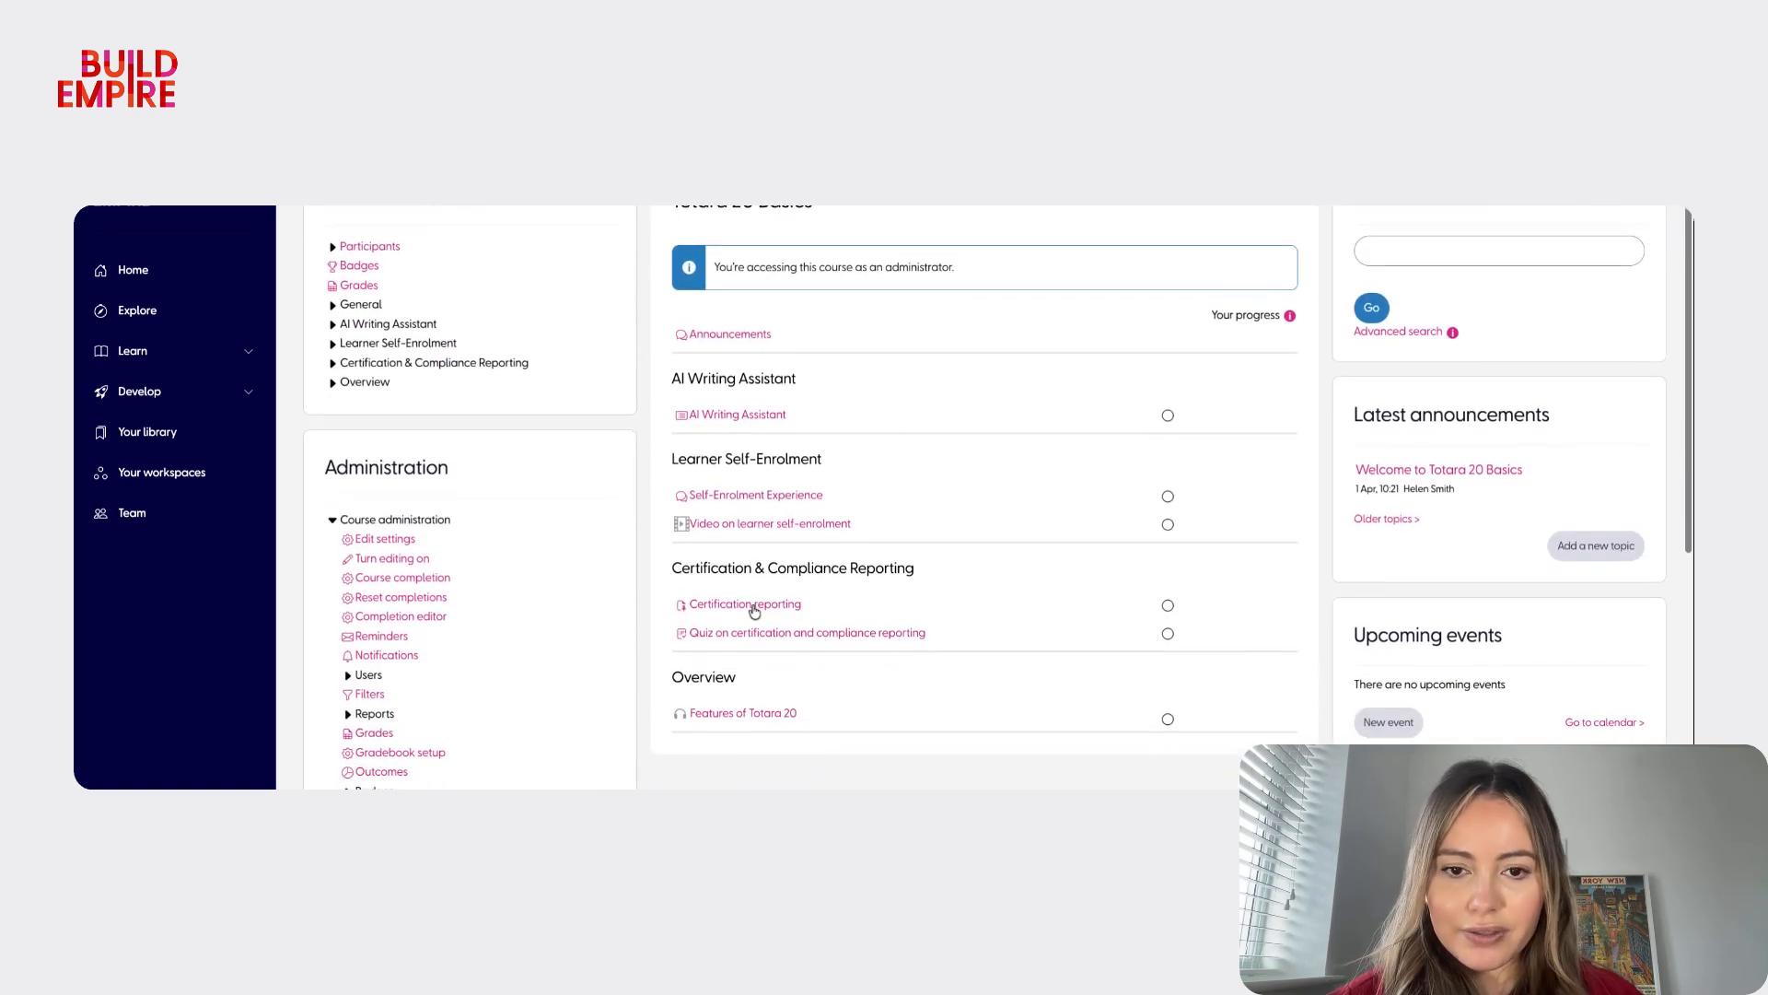
pyautogui.click(772, 716)
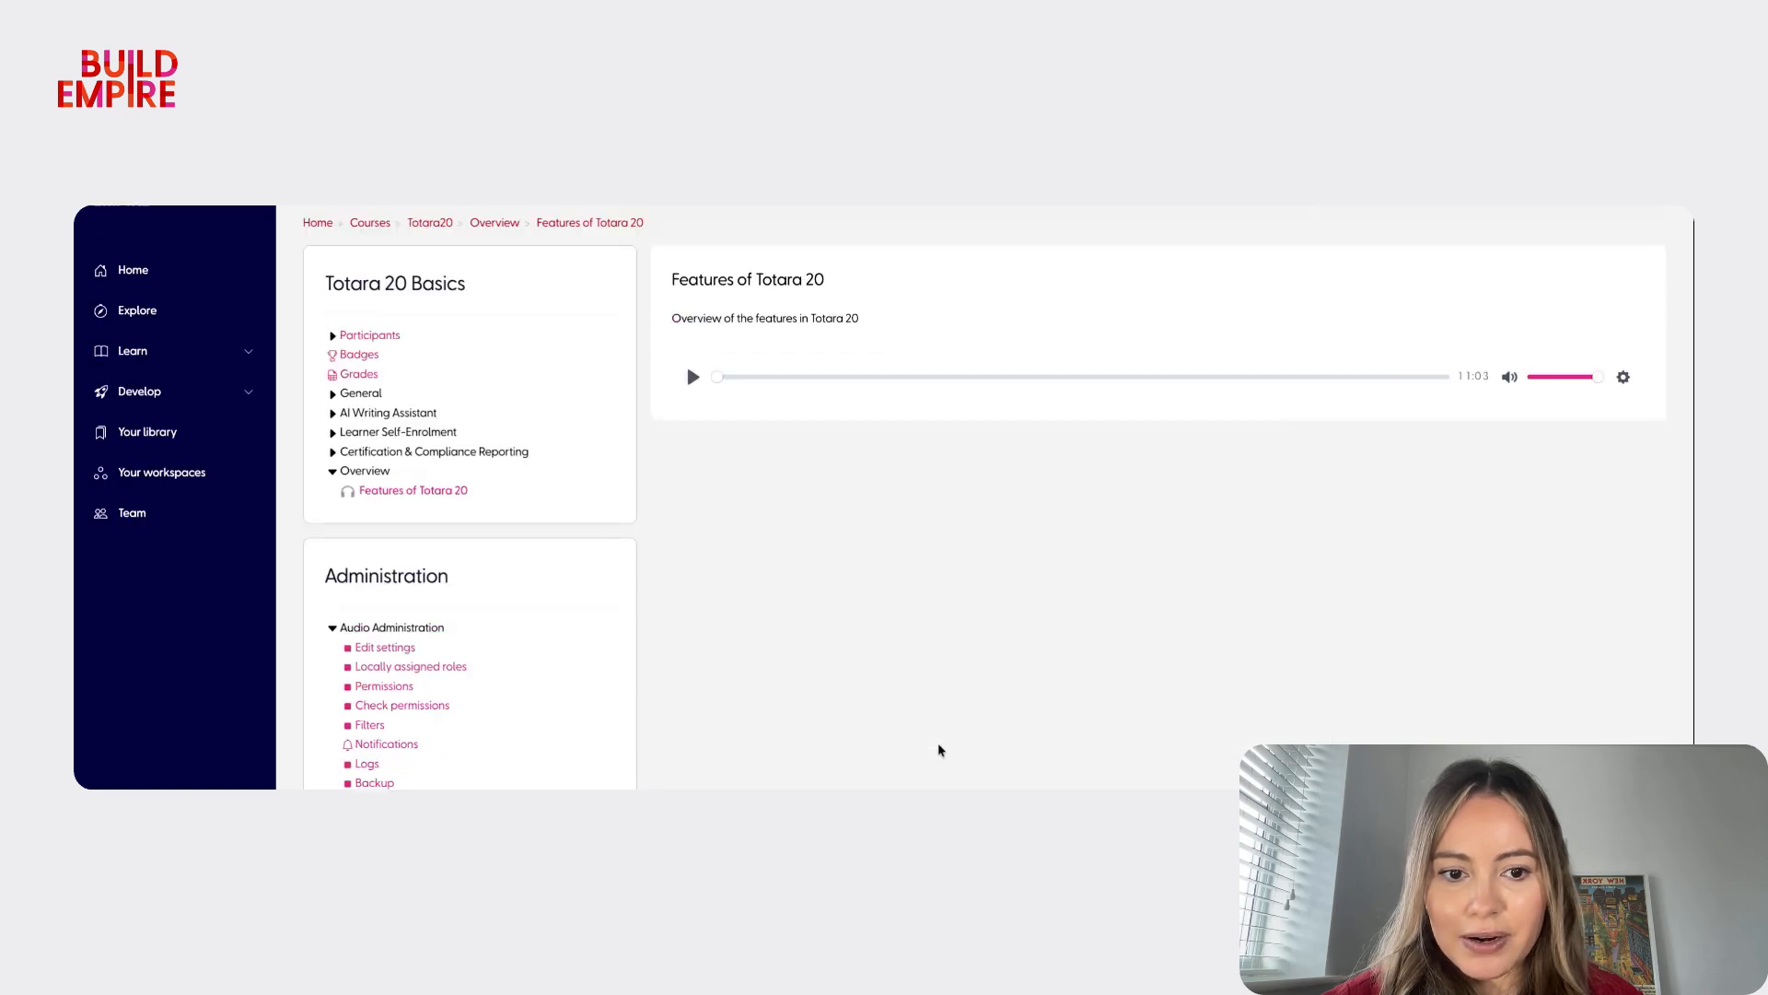
pyautogui.click(693, 378)
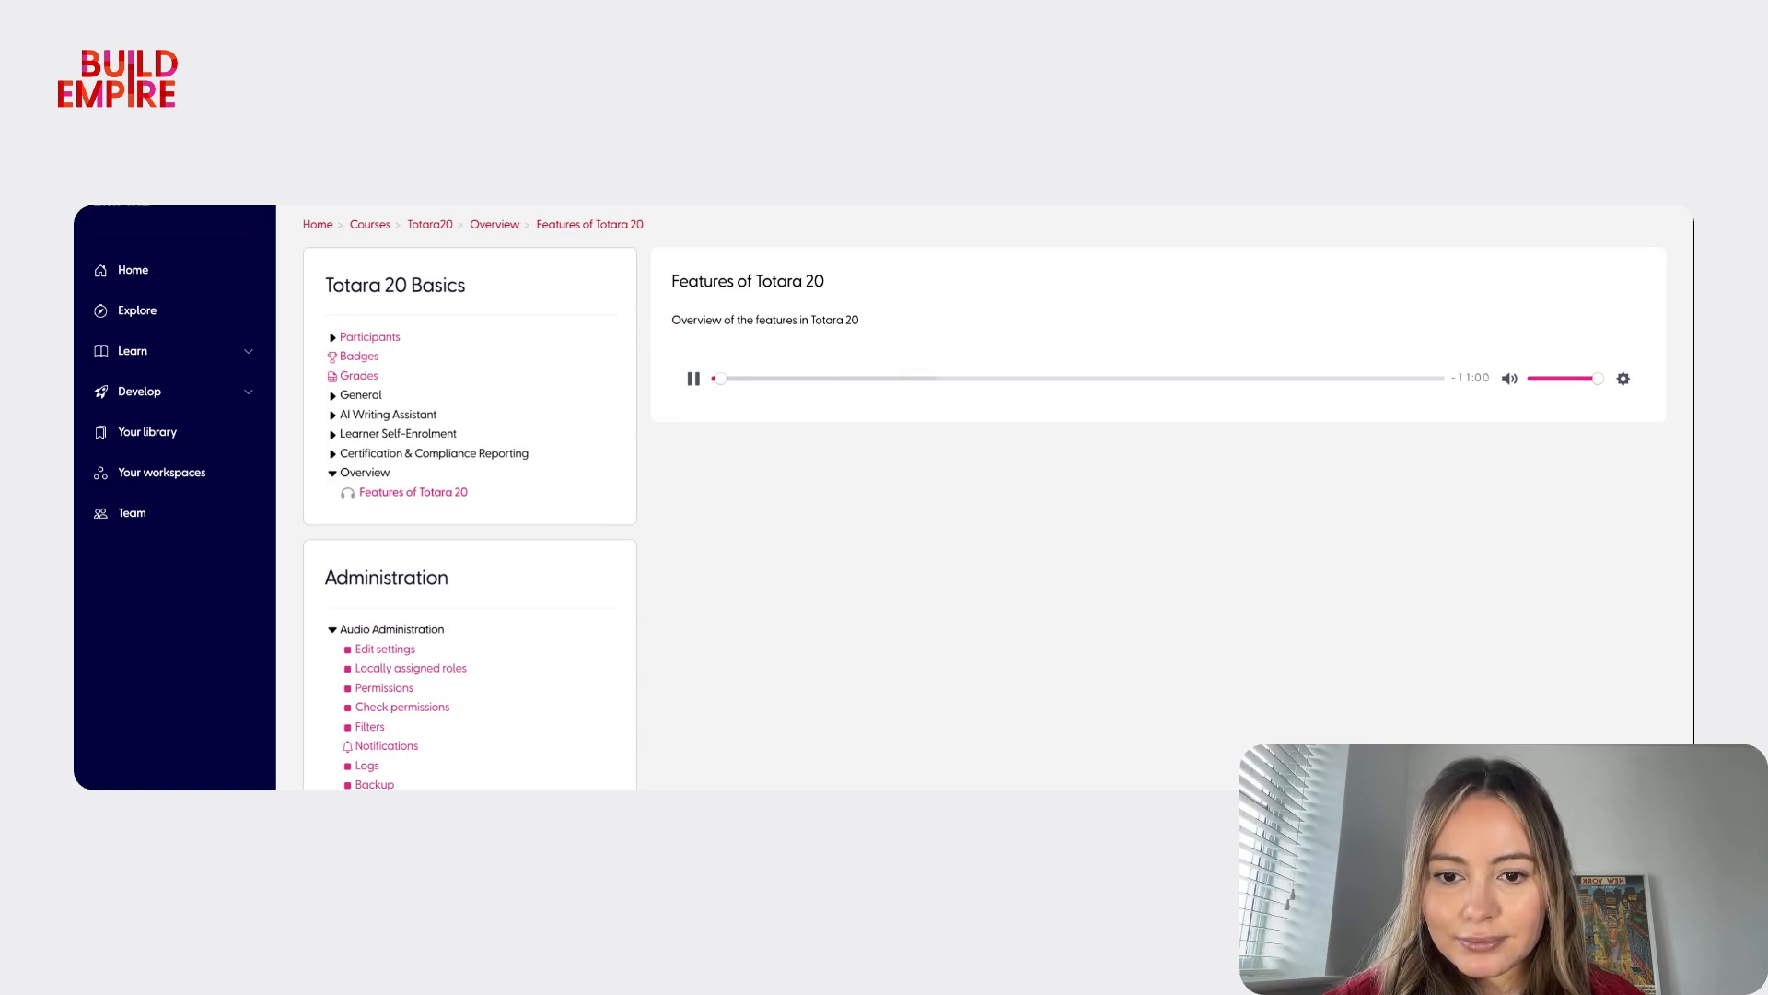
pyautogui.click(693, 378)
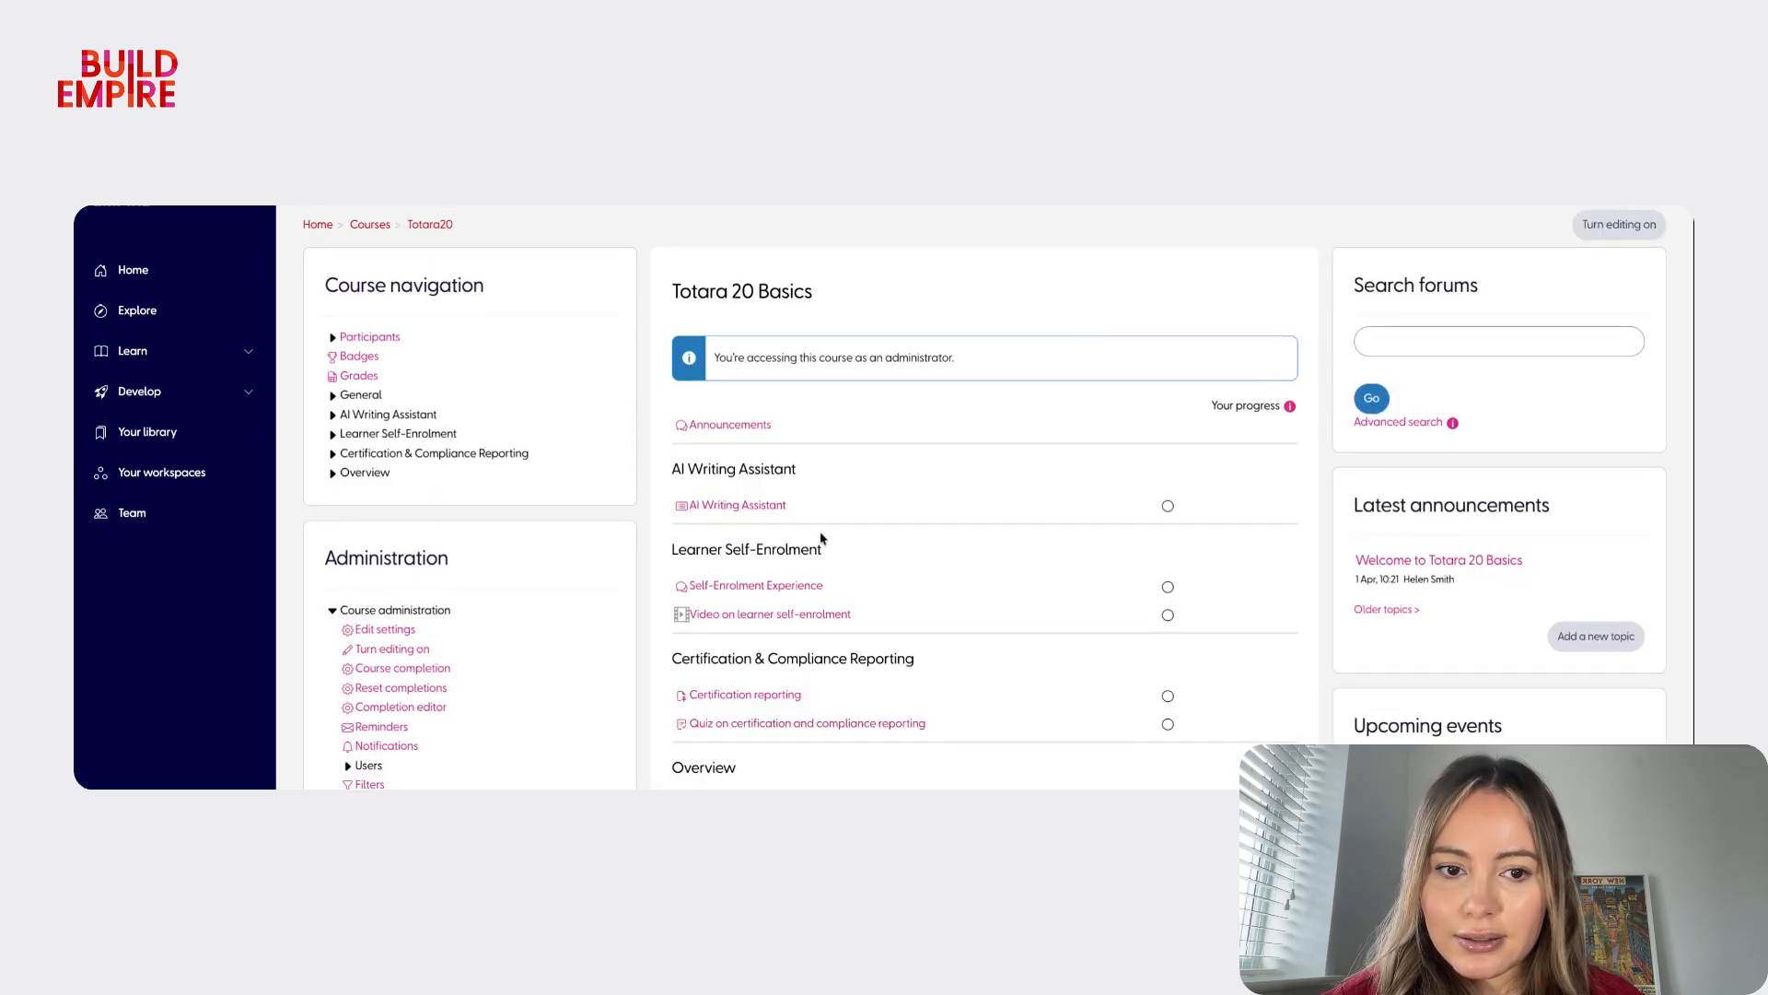
# - Review the finished Totara 20 Basics course page, including its sections, activities and the recent activity block
pyautogui.scroll(-3, 914, 608)
pyautogui.scroll(2, 915, 603)
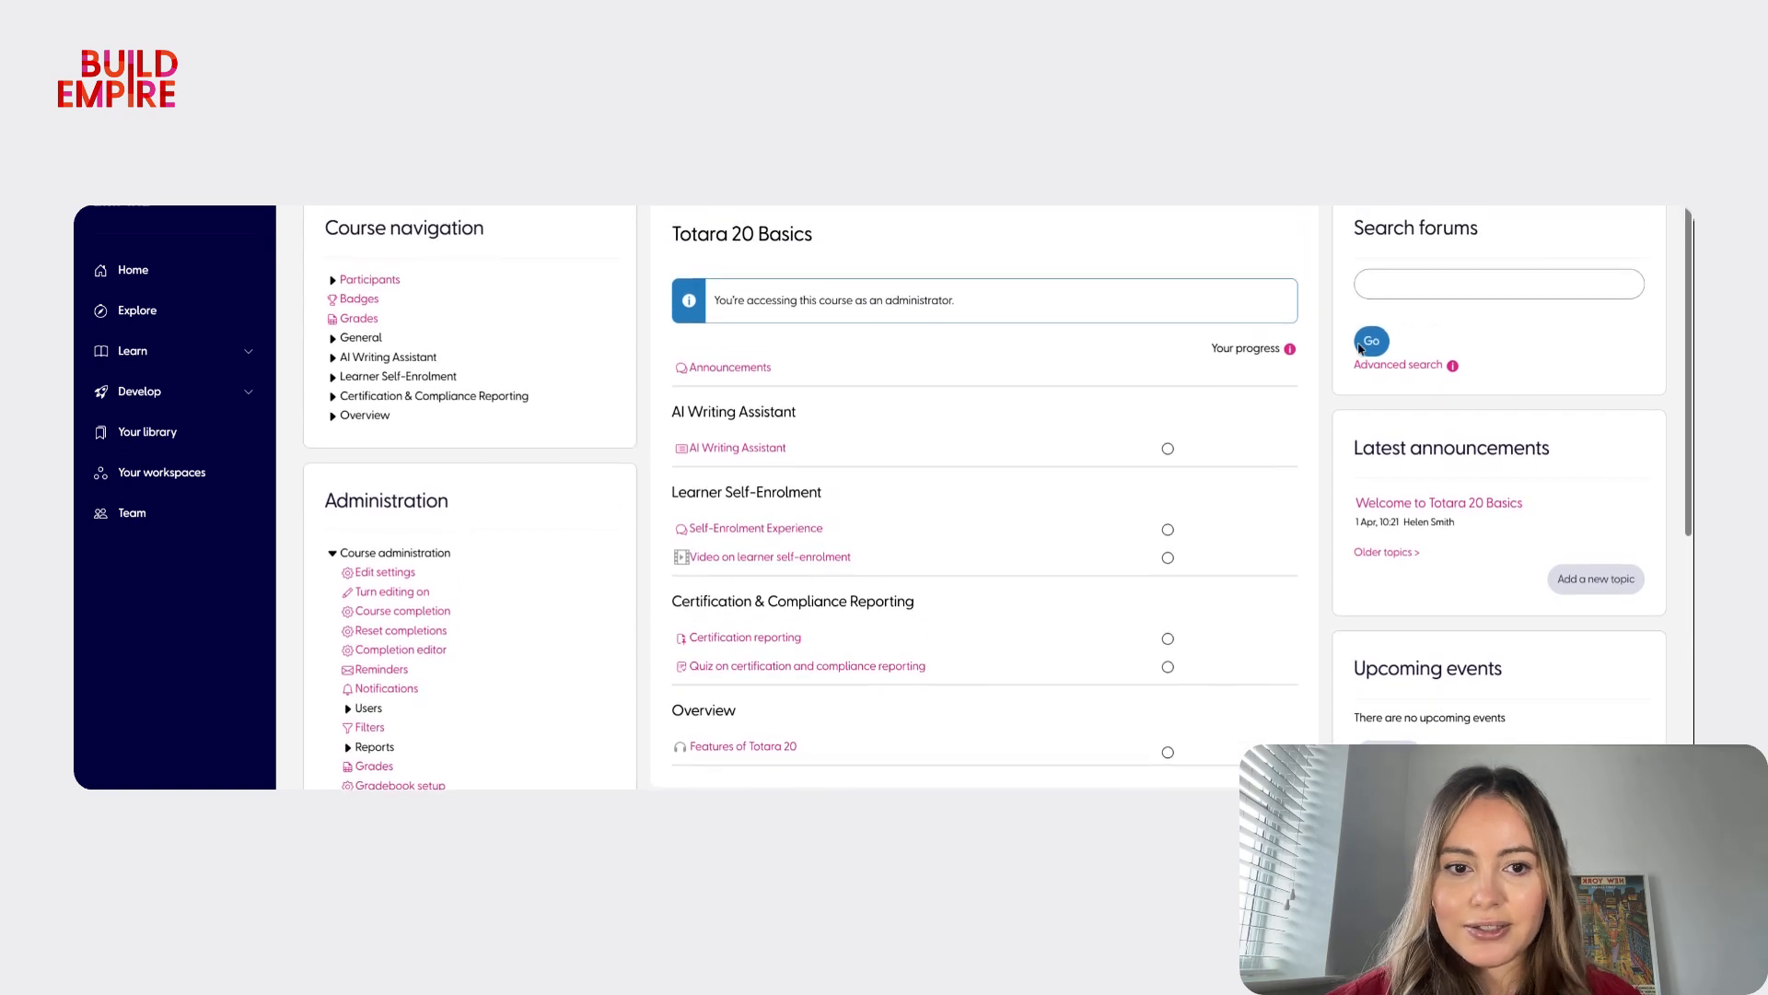
pyautogui.scroll(1, 1384, 329)
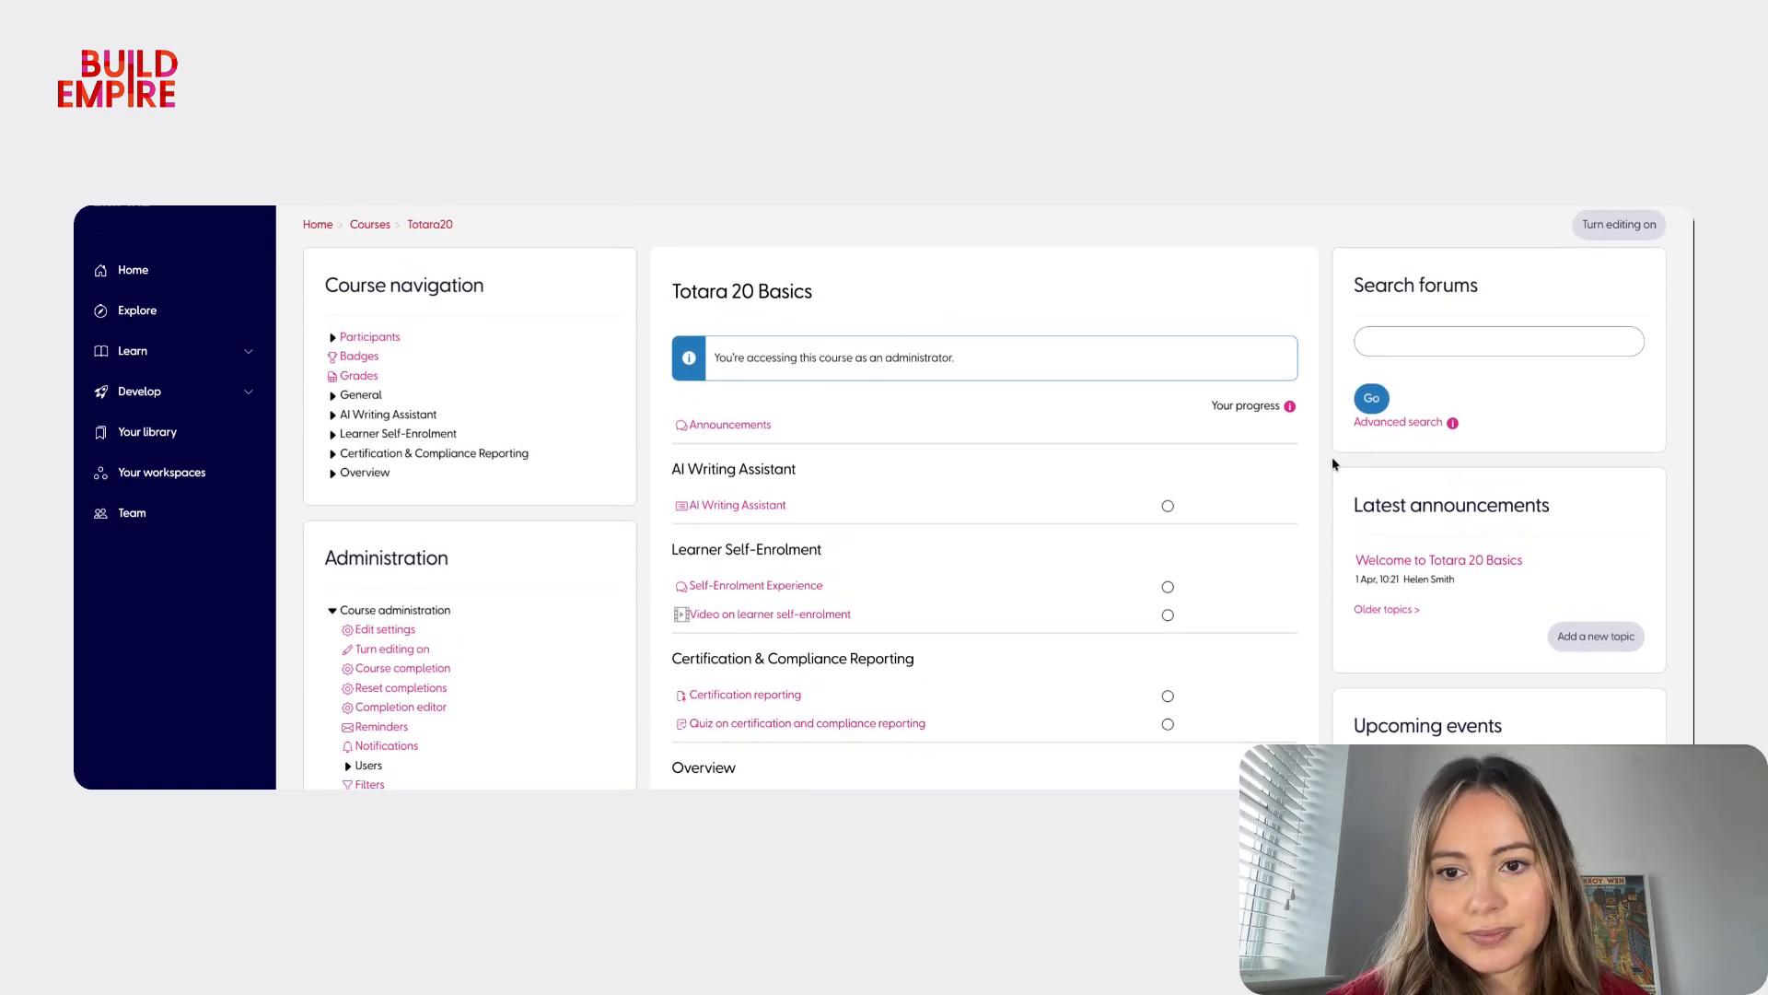
pyautogui.scroll(-3, 1331, 456)
pyautogui.scroll(-5, 1332, 457)
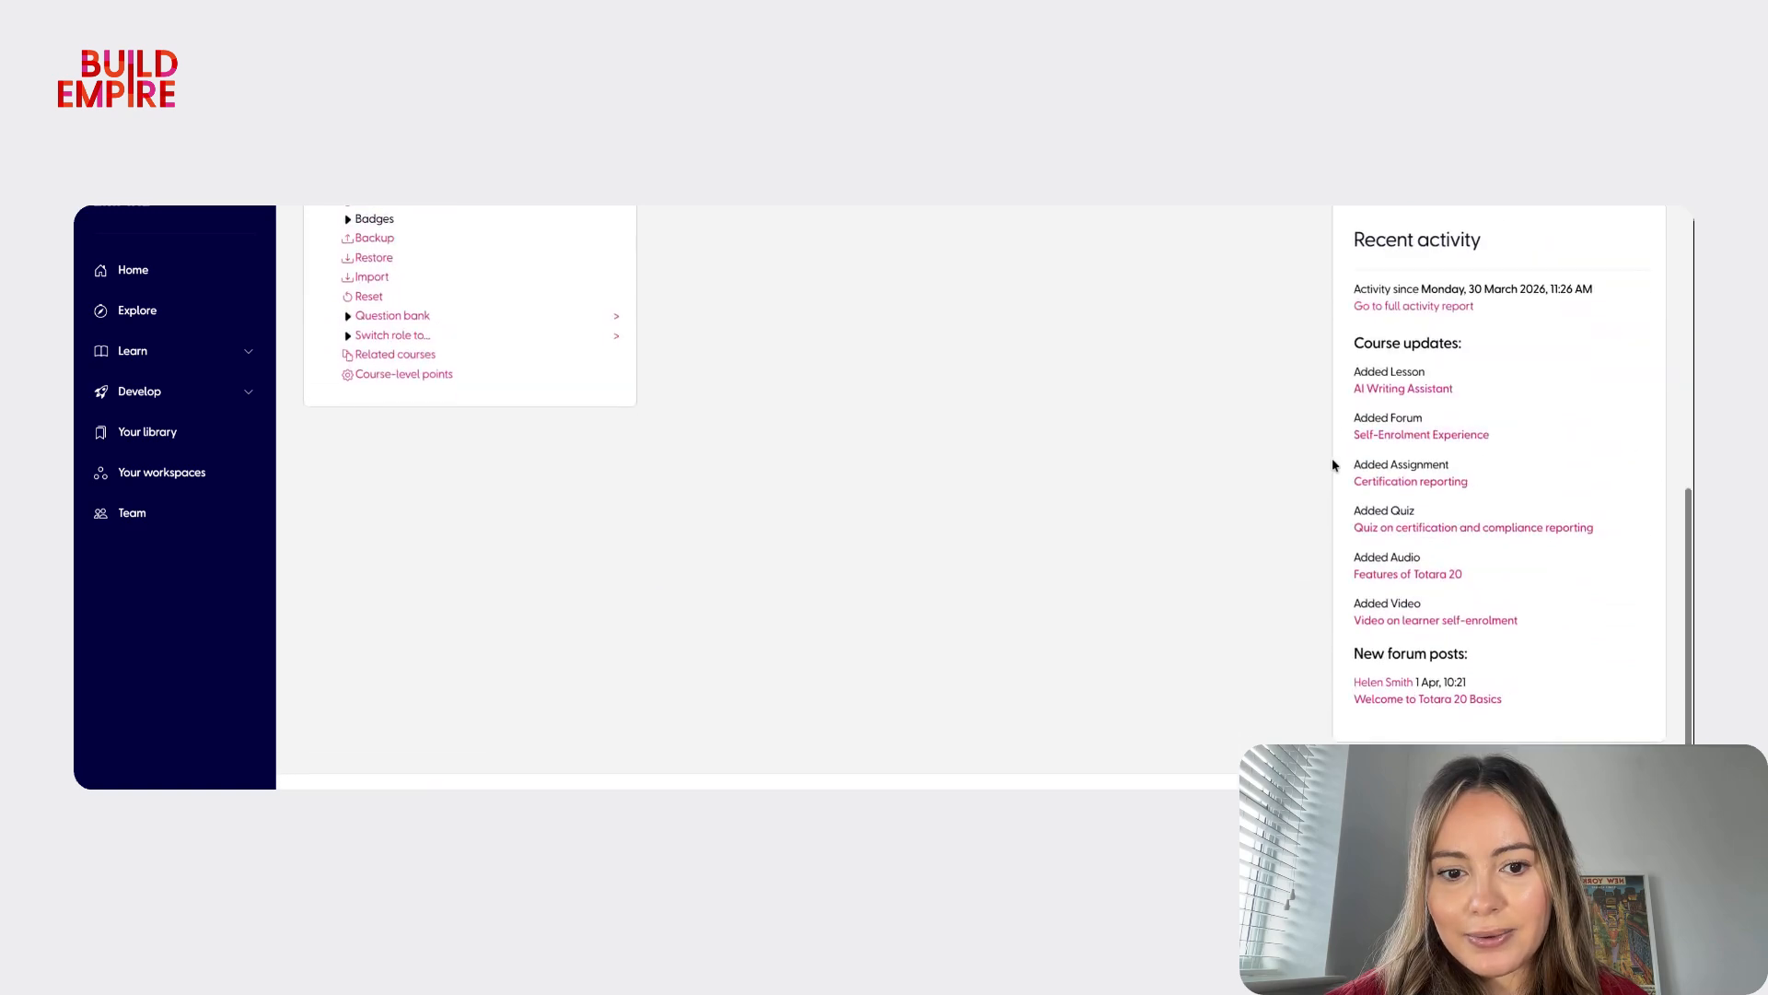
pyautogui.scroll(8, 1332, 457)
pyautogui.scroll(-1, 983, 497)
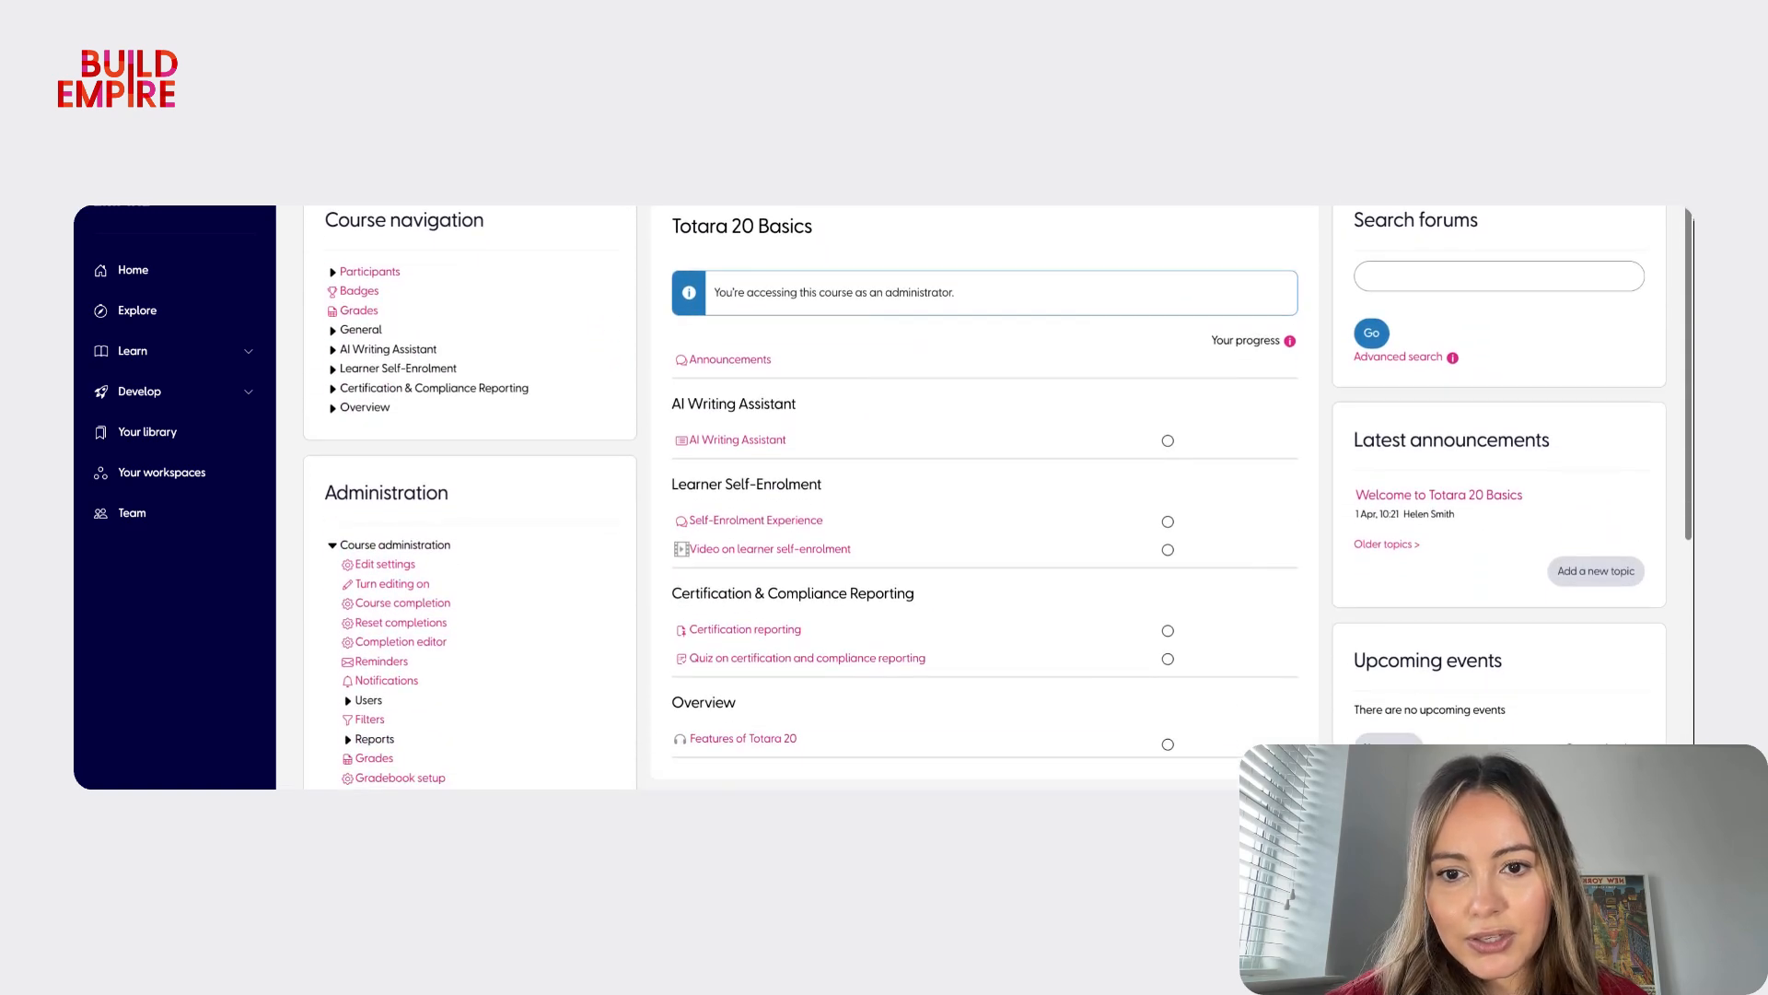